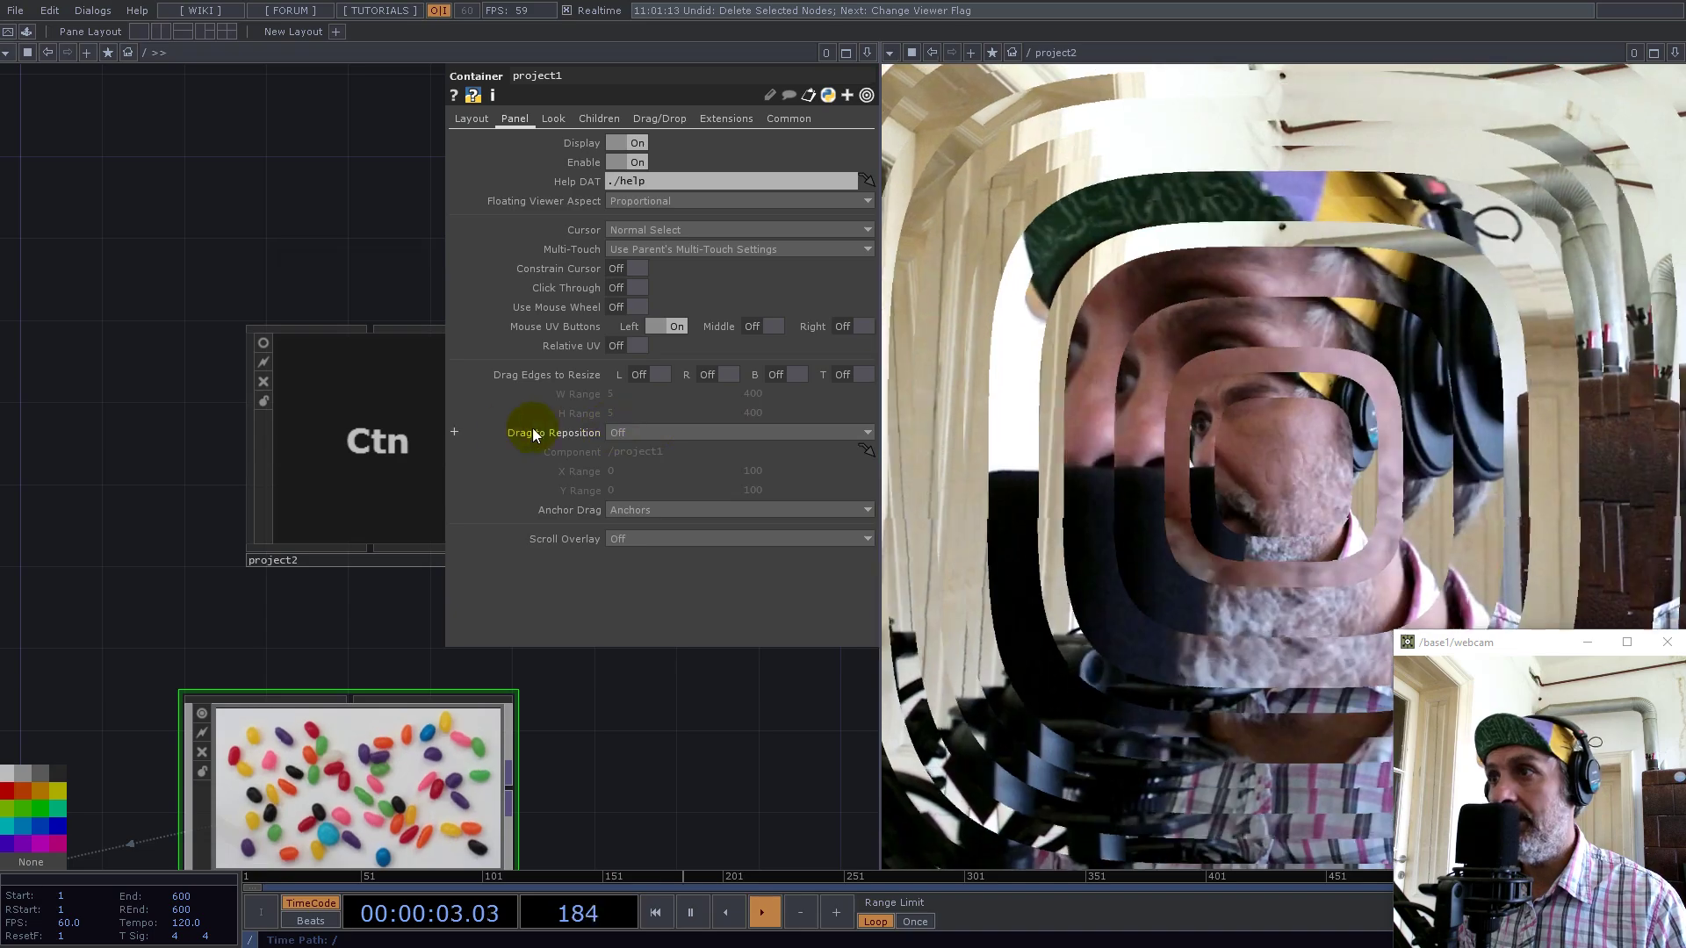
Examine the finished operator network inside the project2 container
key(i)
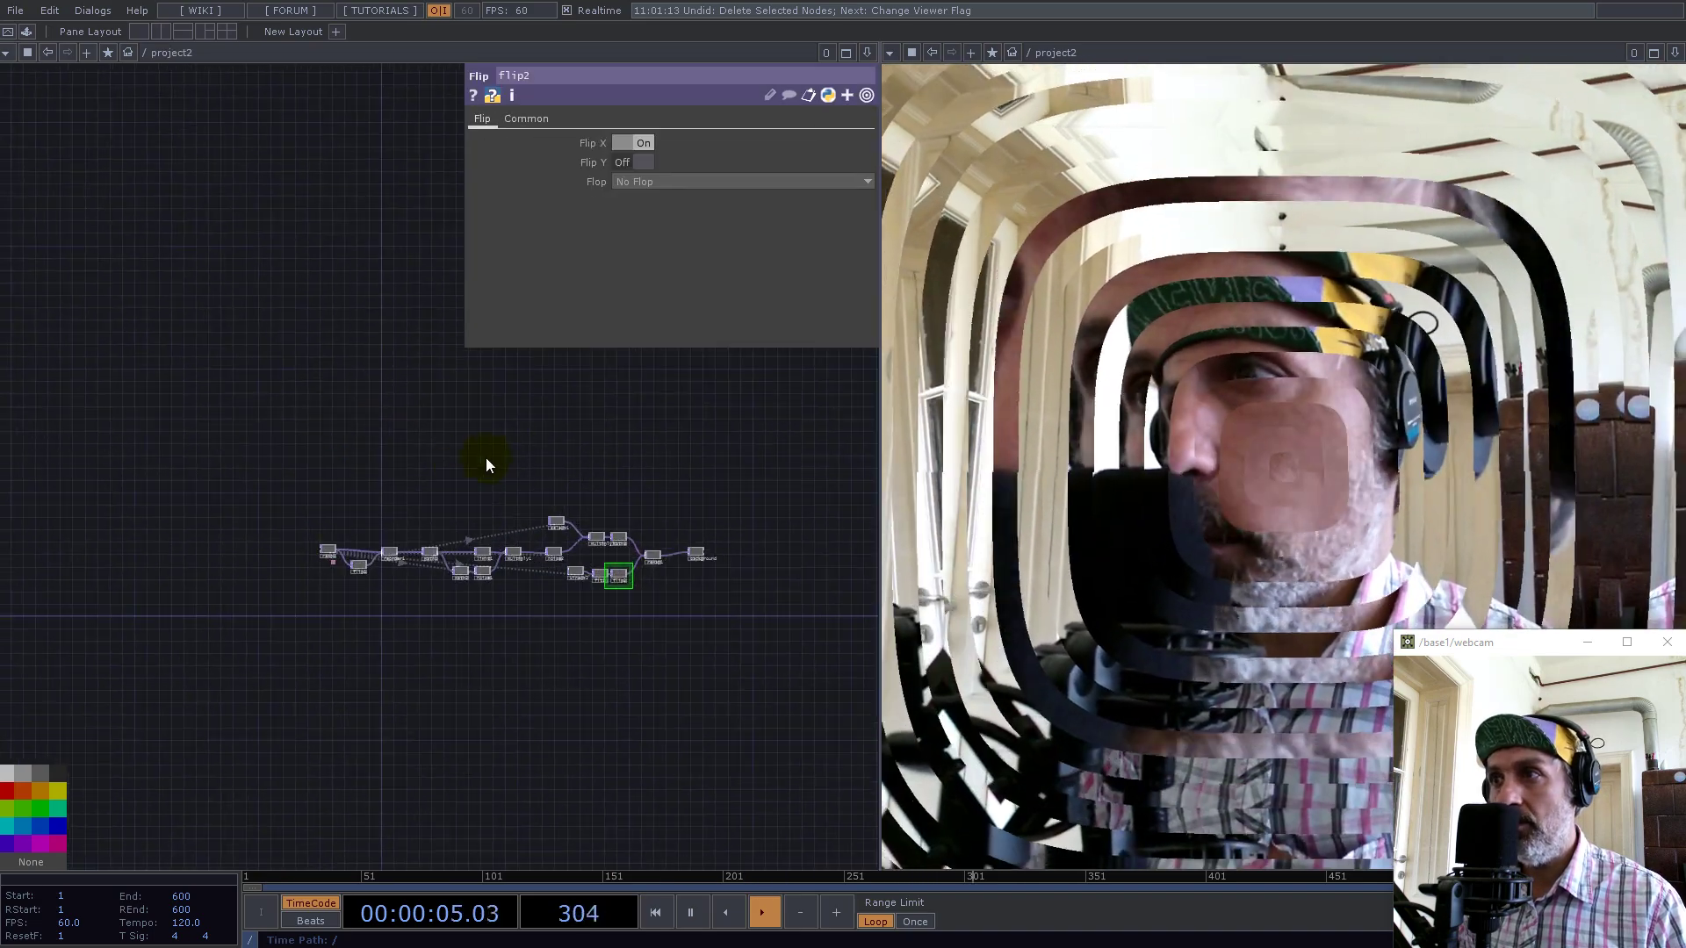
drag(545, 445, 432, 455)
scroll(413, 526, up, 4)
drag(286, 487, 405, 463)
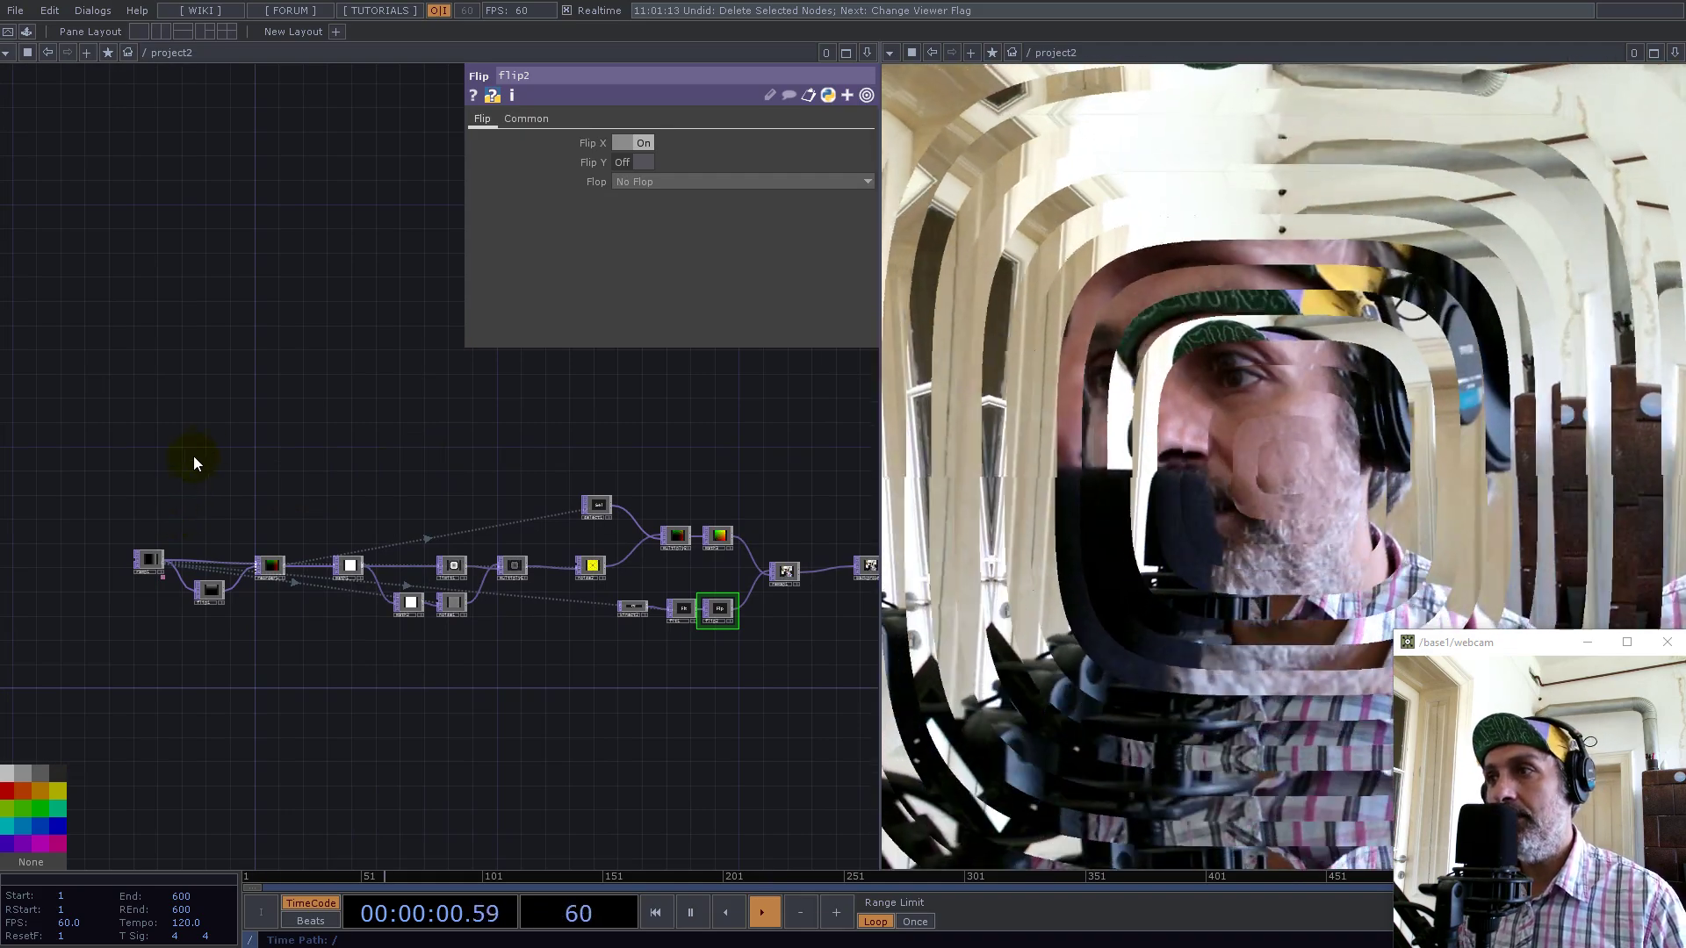
scroll(339, 452, down, 10)
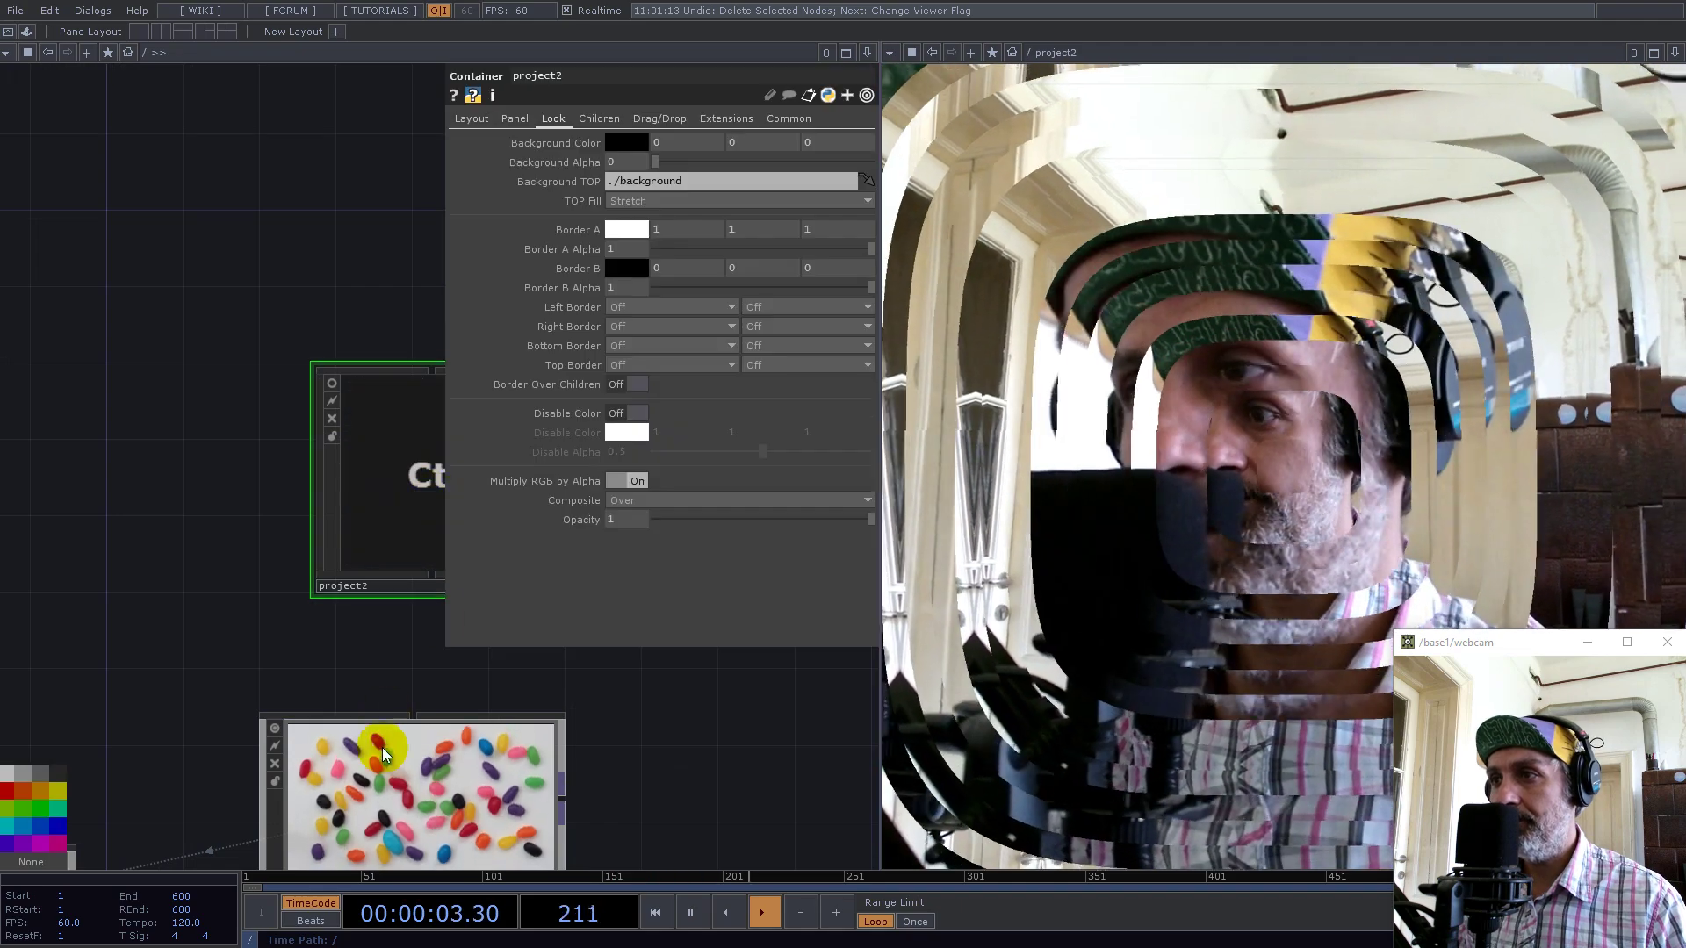
Clear all existing operators out of project1 and close the second pane showing project2
click(386, 766)
scroll(386, 766, up, 3)
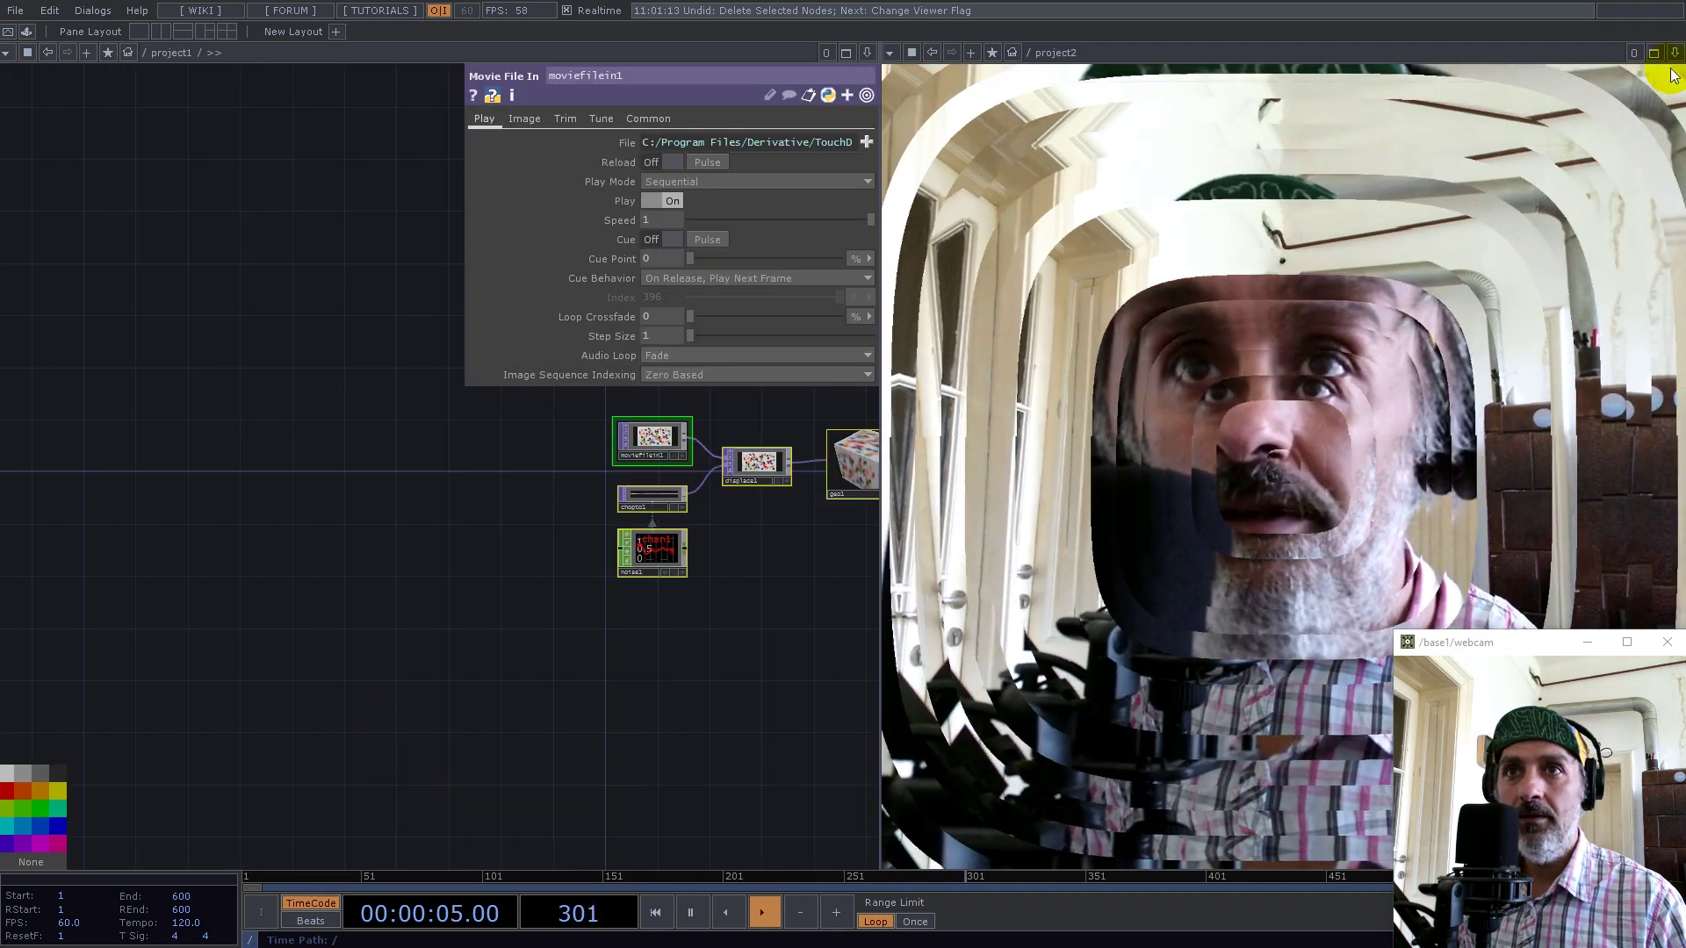
click(1674, 52)
click(1559, 165)
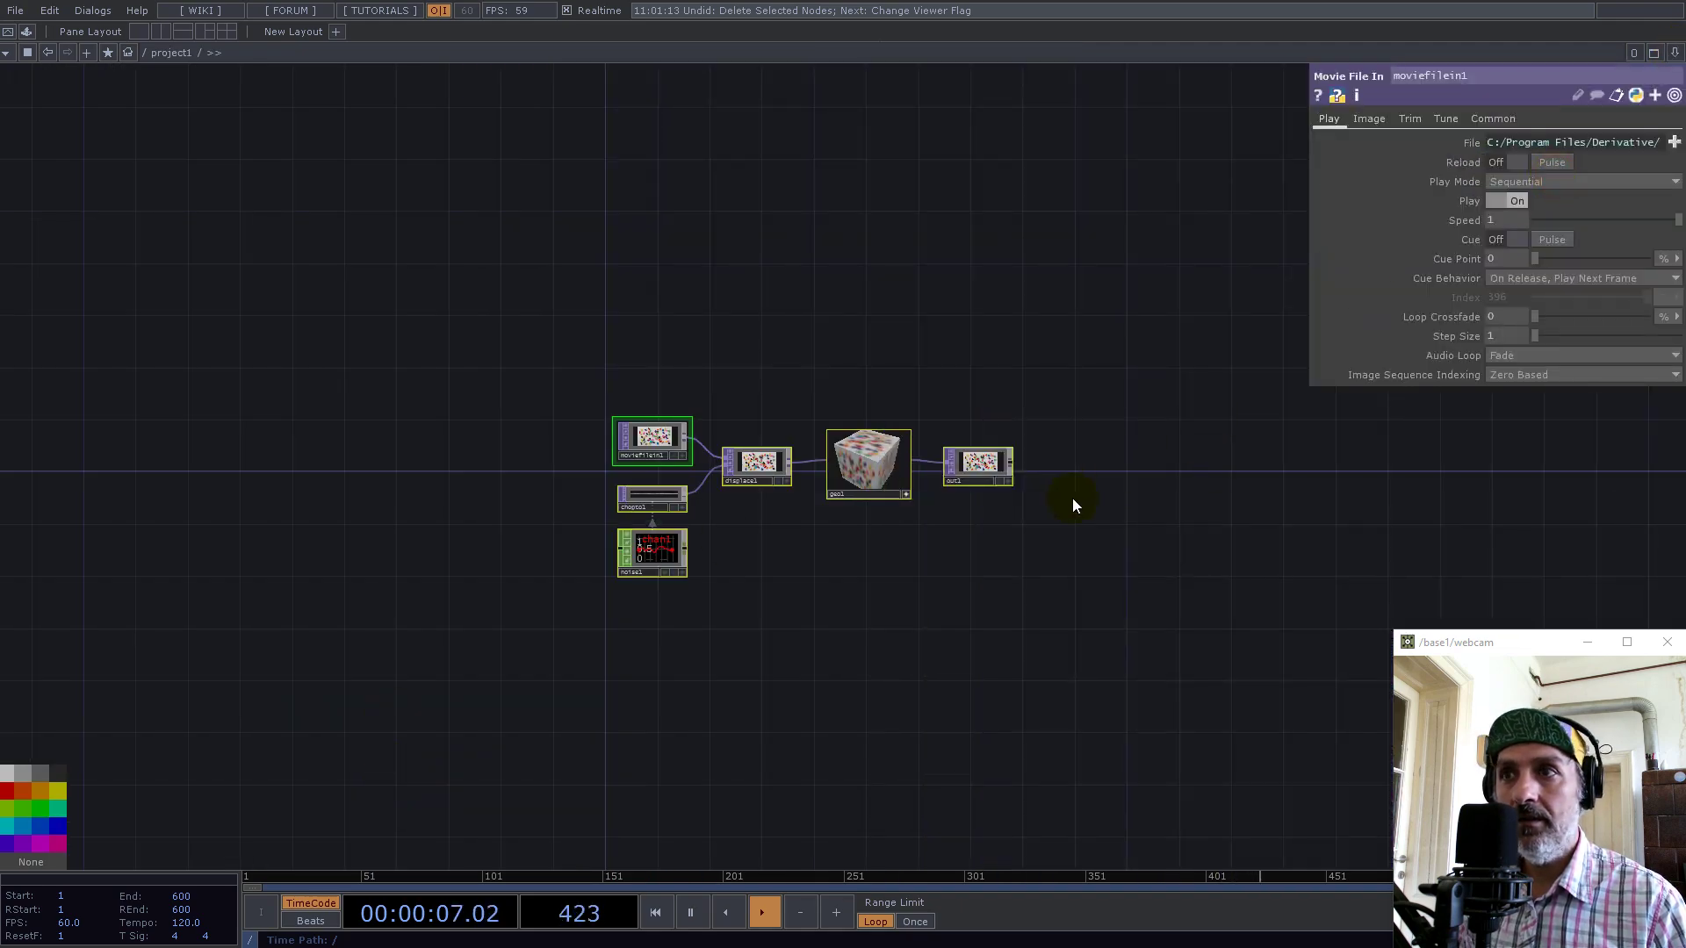
drag(478, 282, 1198, 652)
key(Delete)
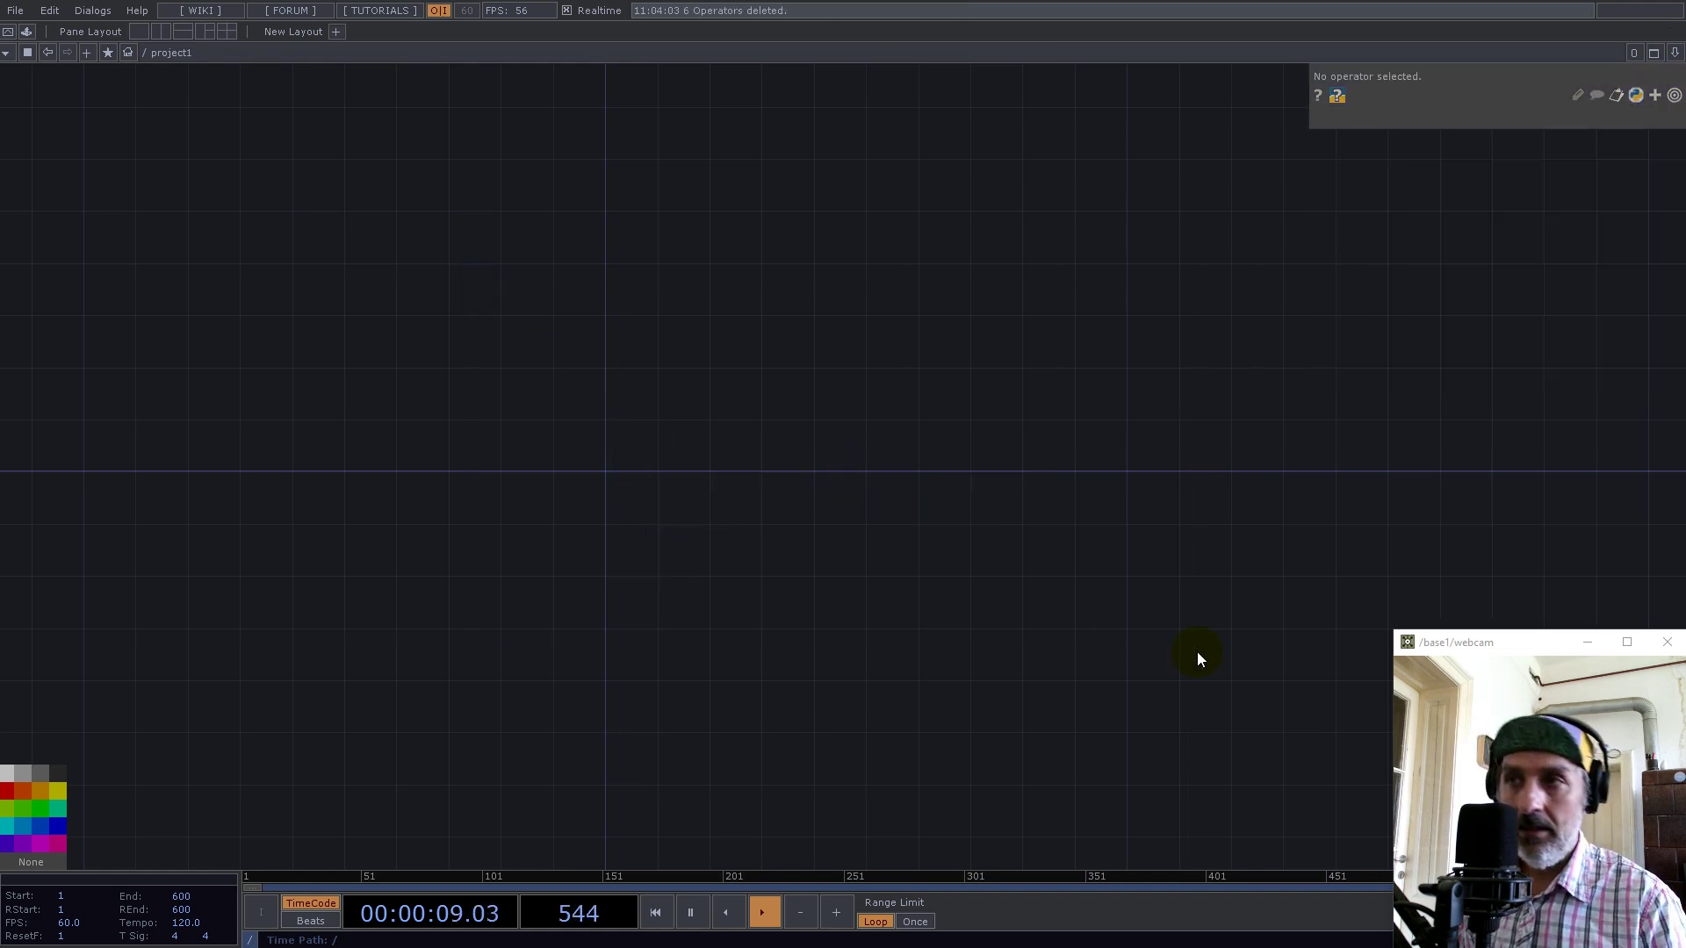
Add Ramp, Flip, Reorder, Limit and Math TOPs in a column in project1's empty network
key(Tab)
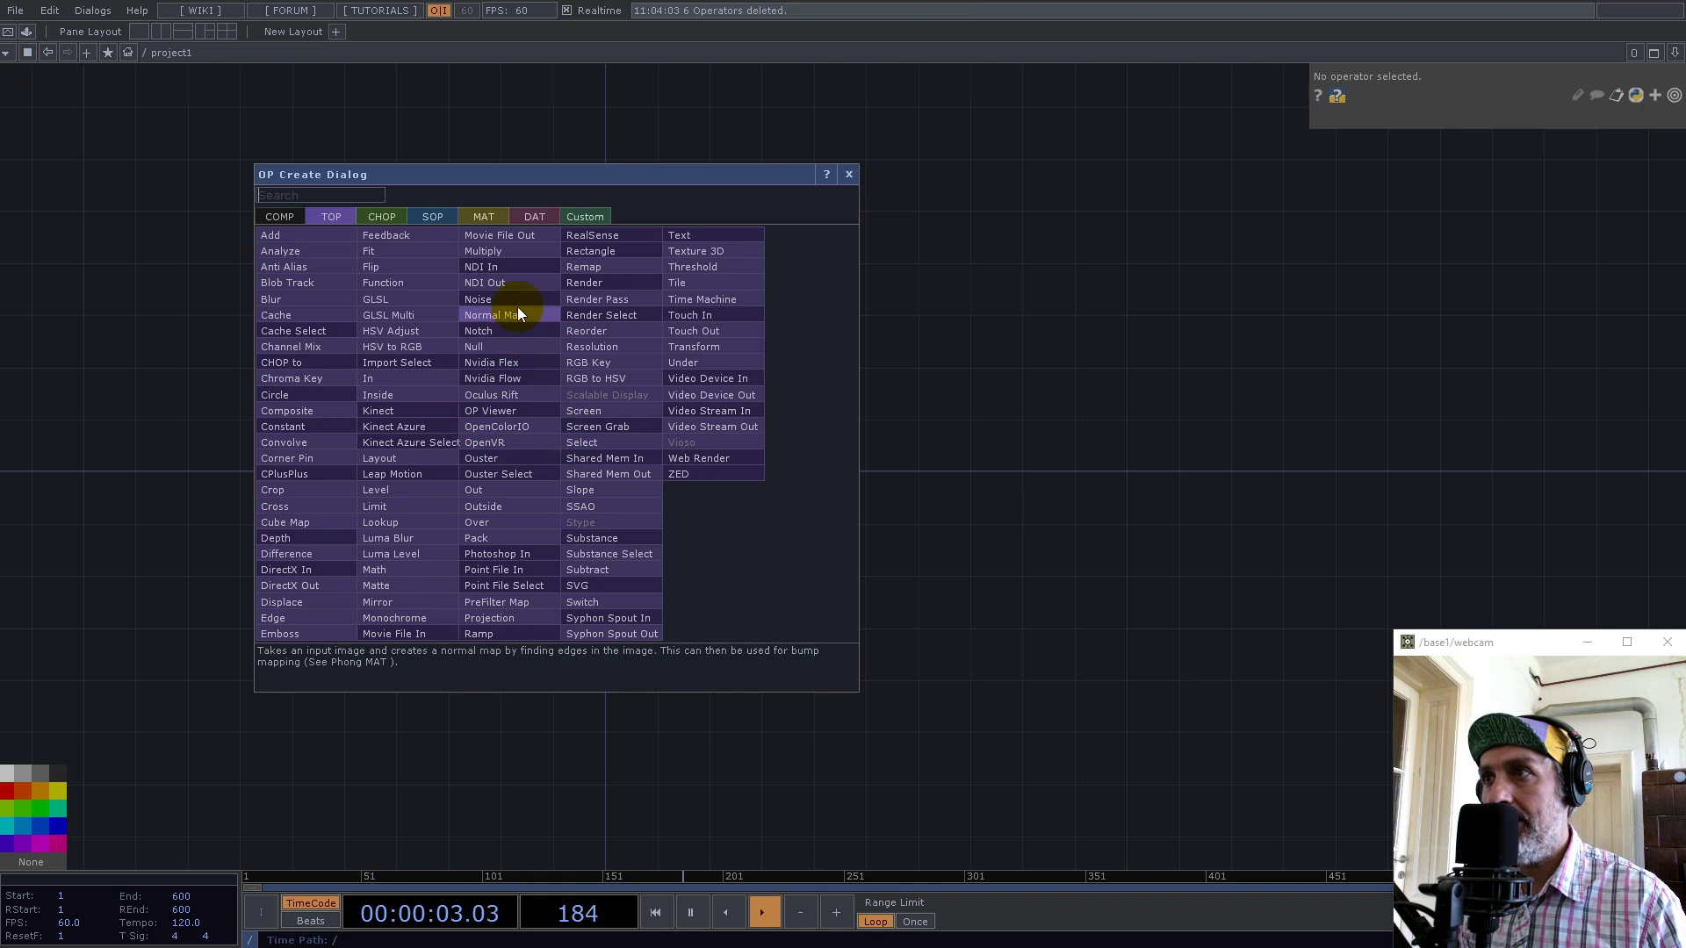
click(492, 631)
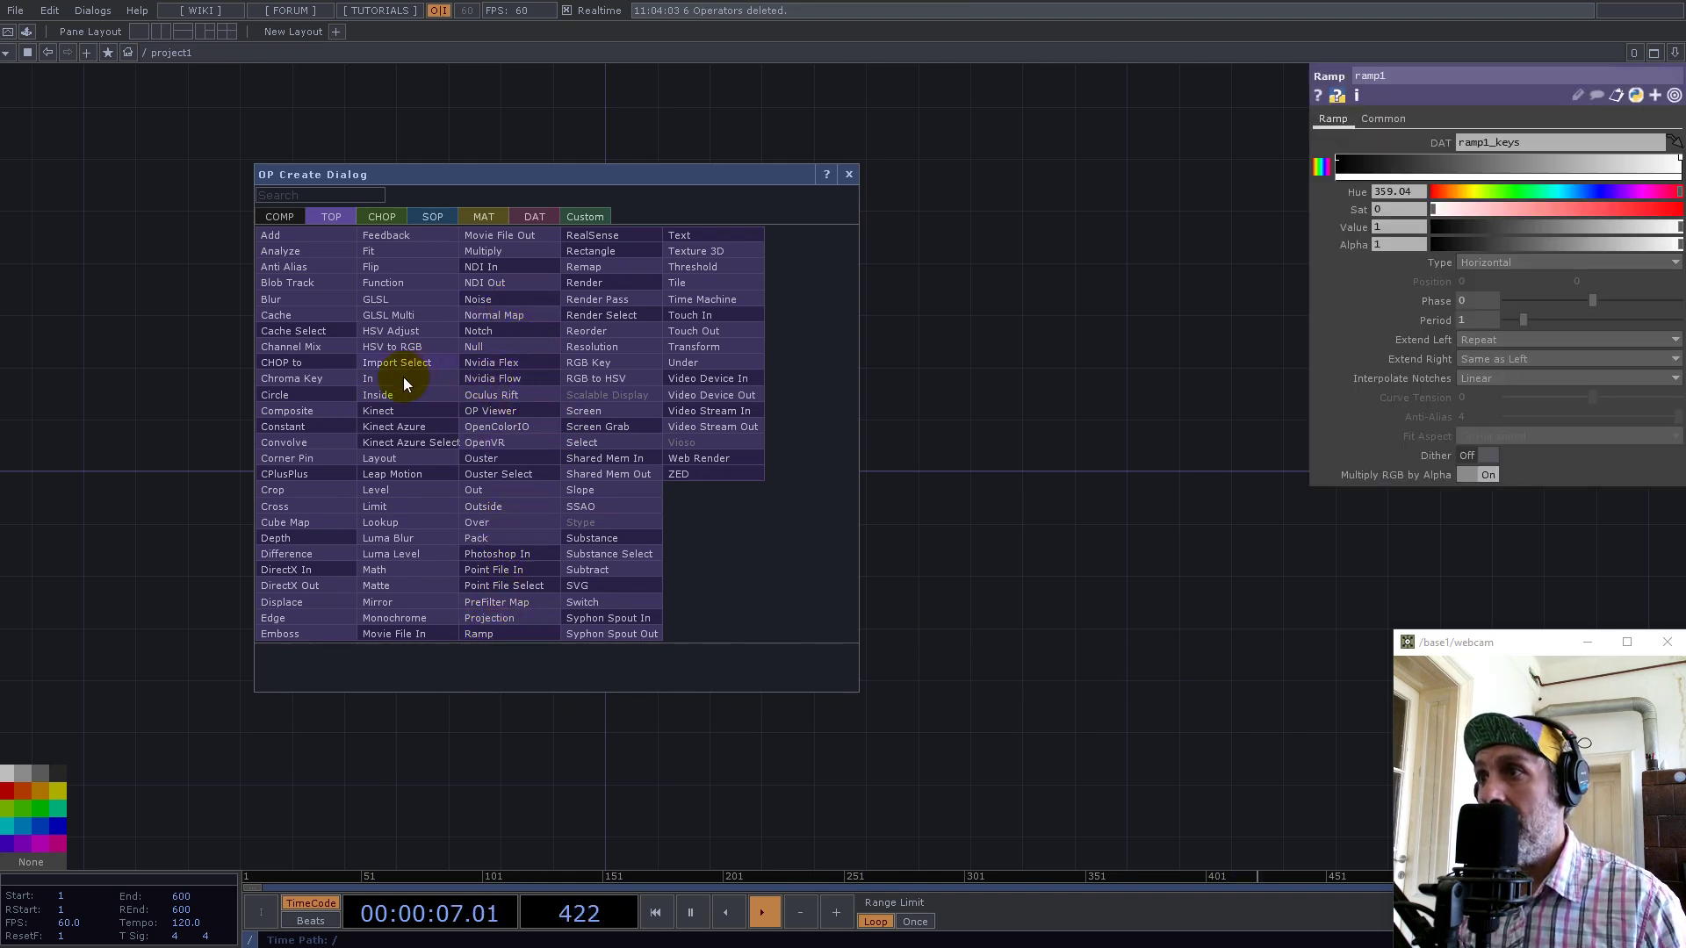
click(372, 266)
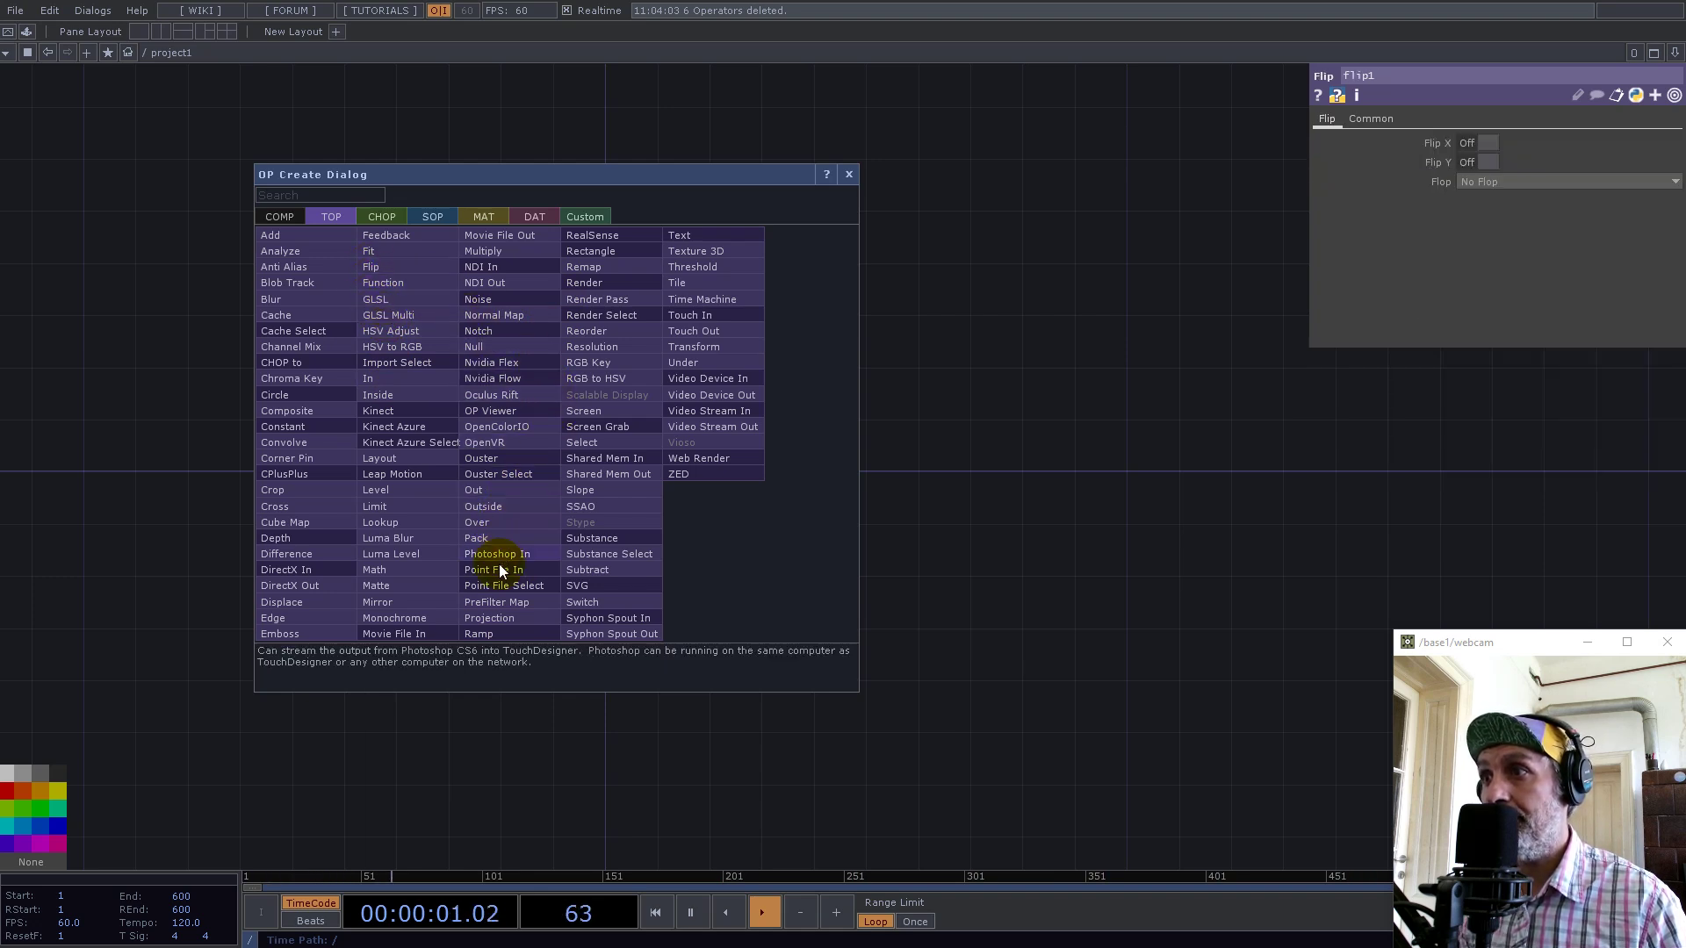
click(592, 333)
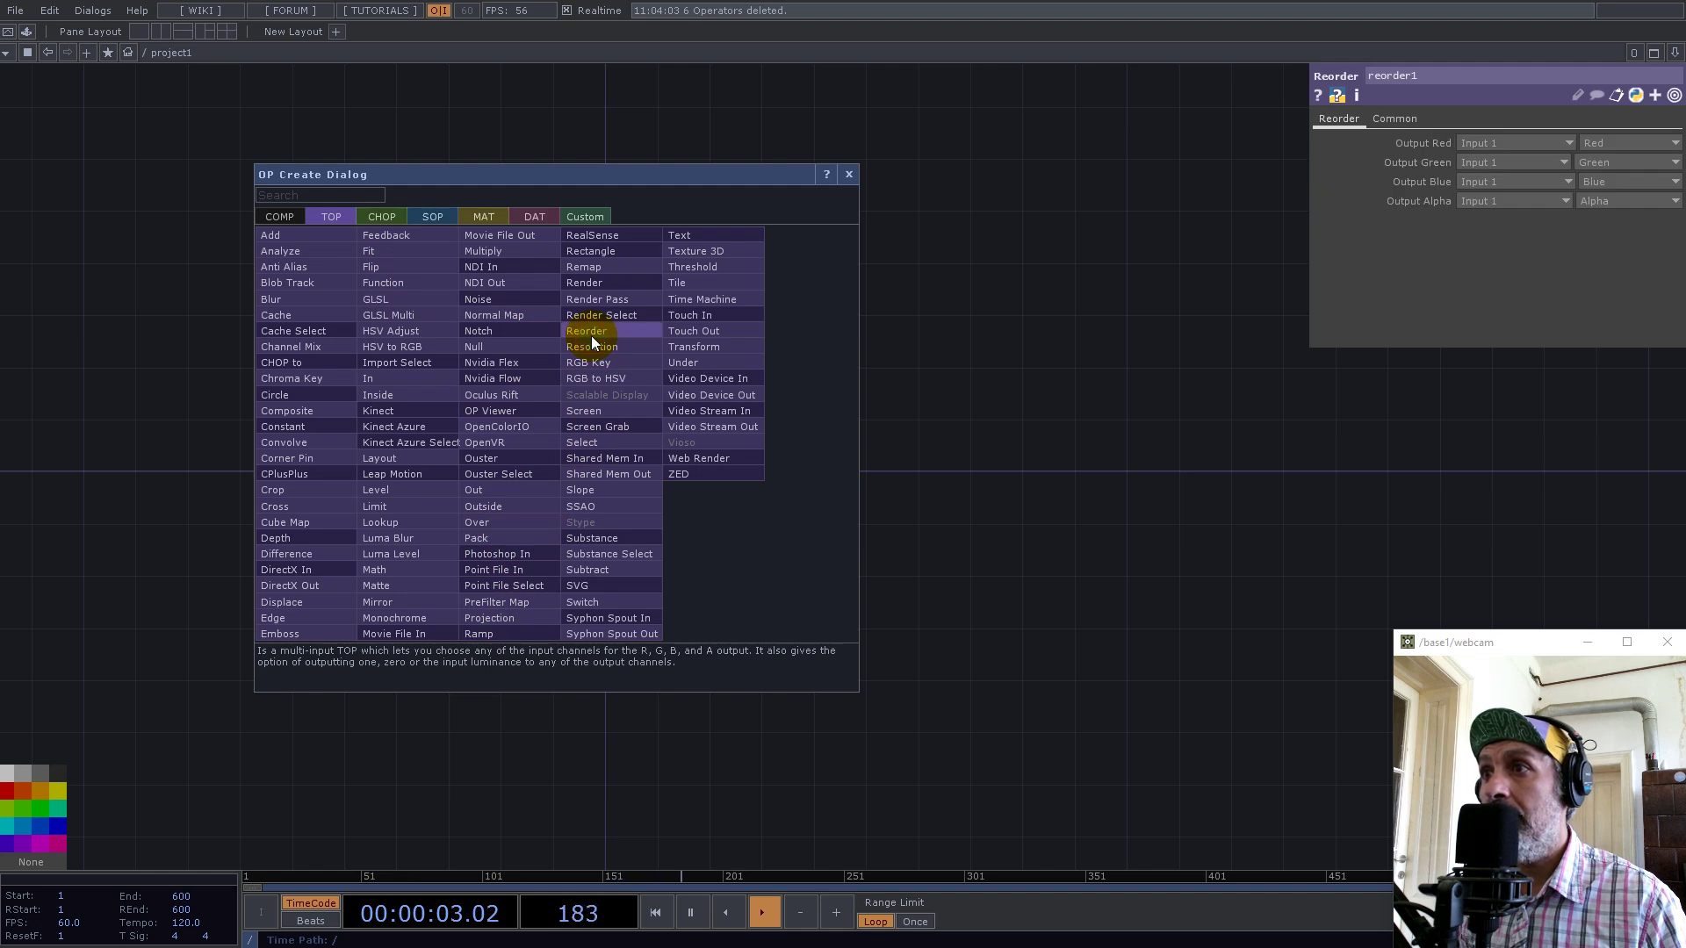
click(387, 510)
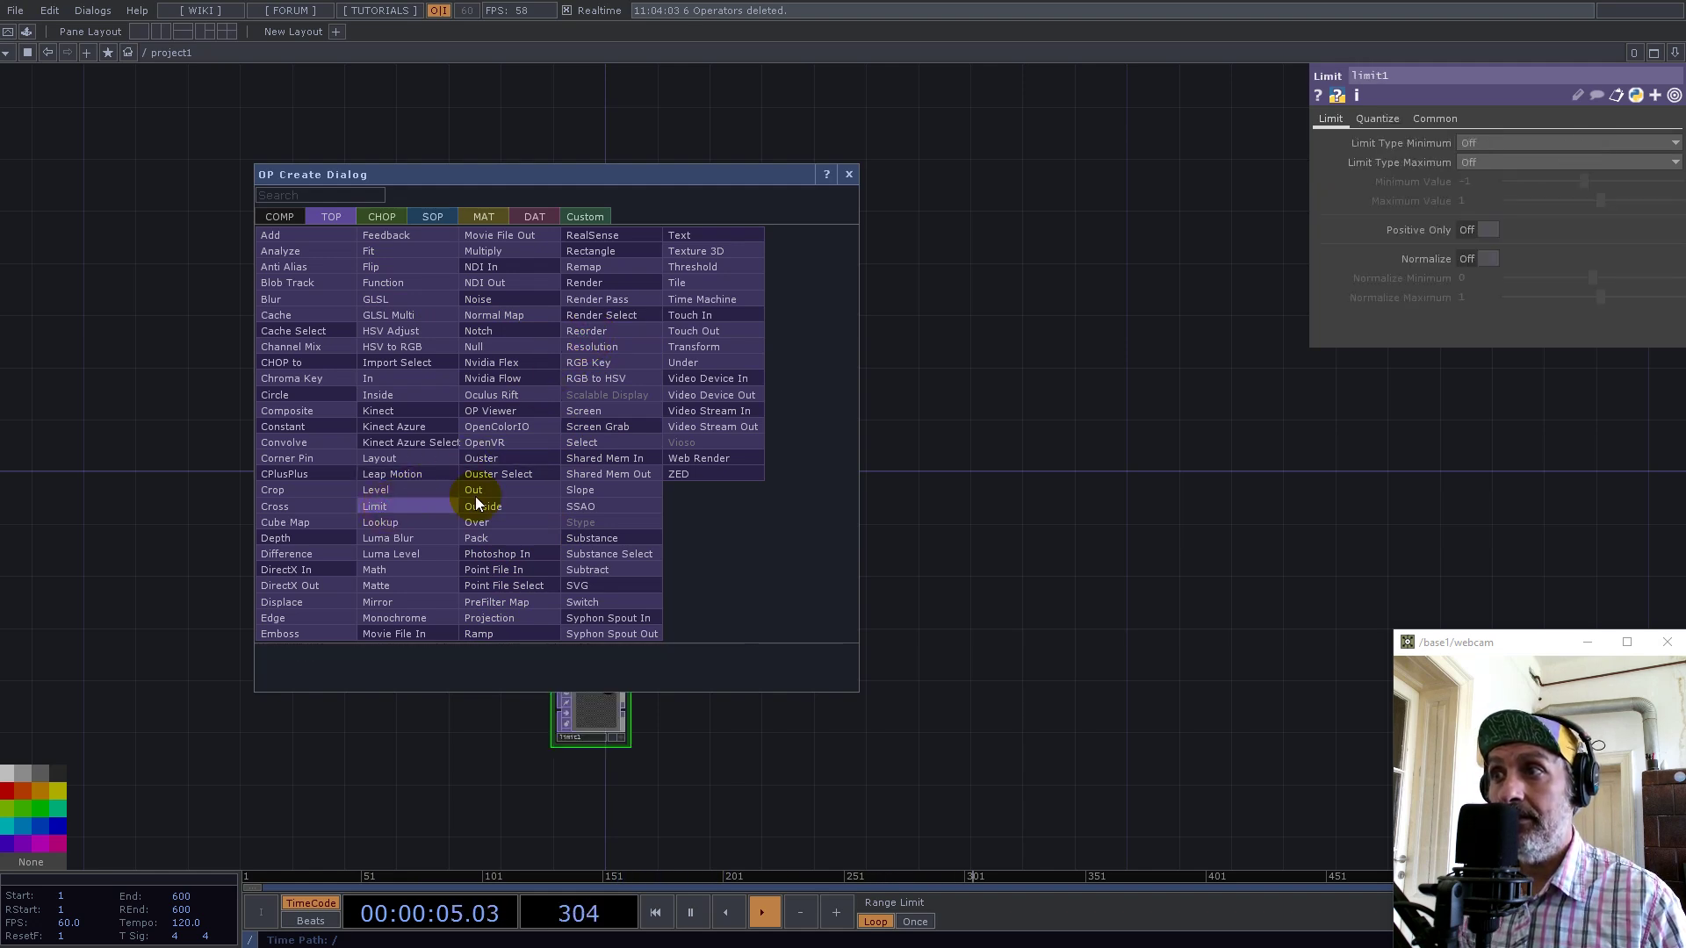
click(377, 571)
click(1054, 493)
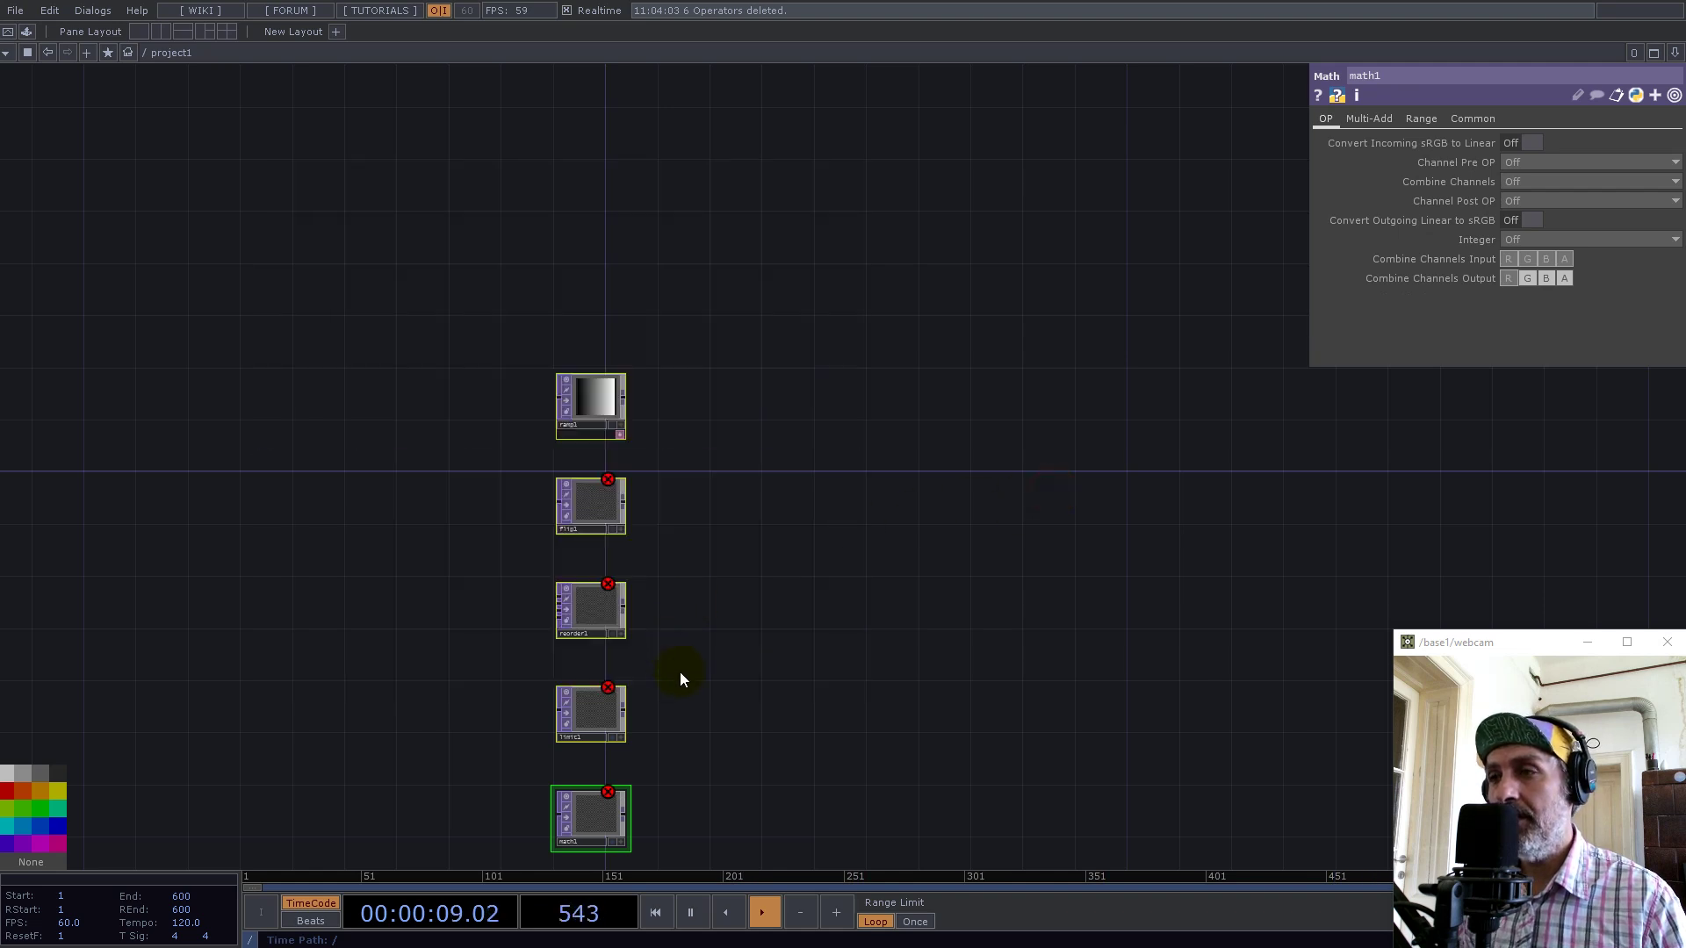
Move ramp1 out of the operator column and set its pixel format to 32-bit float (Mono)
drag(779, 670, 797, 507)
scroll(713, 397, up, 3)
drag(780, 278, 769, 512)
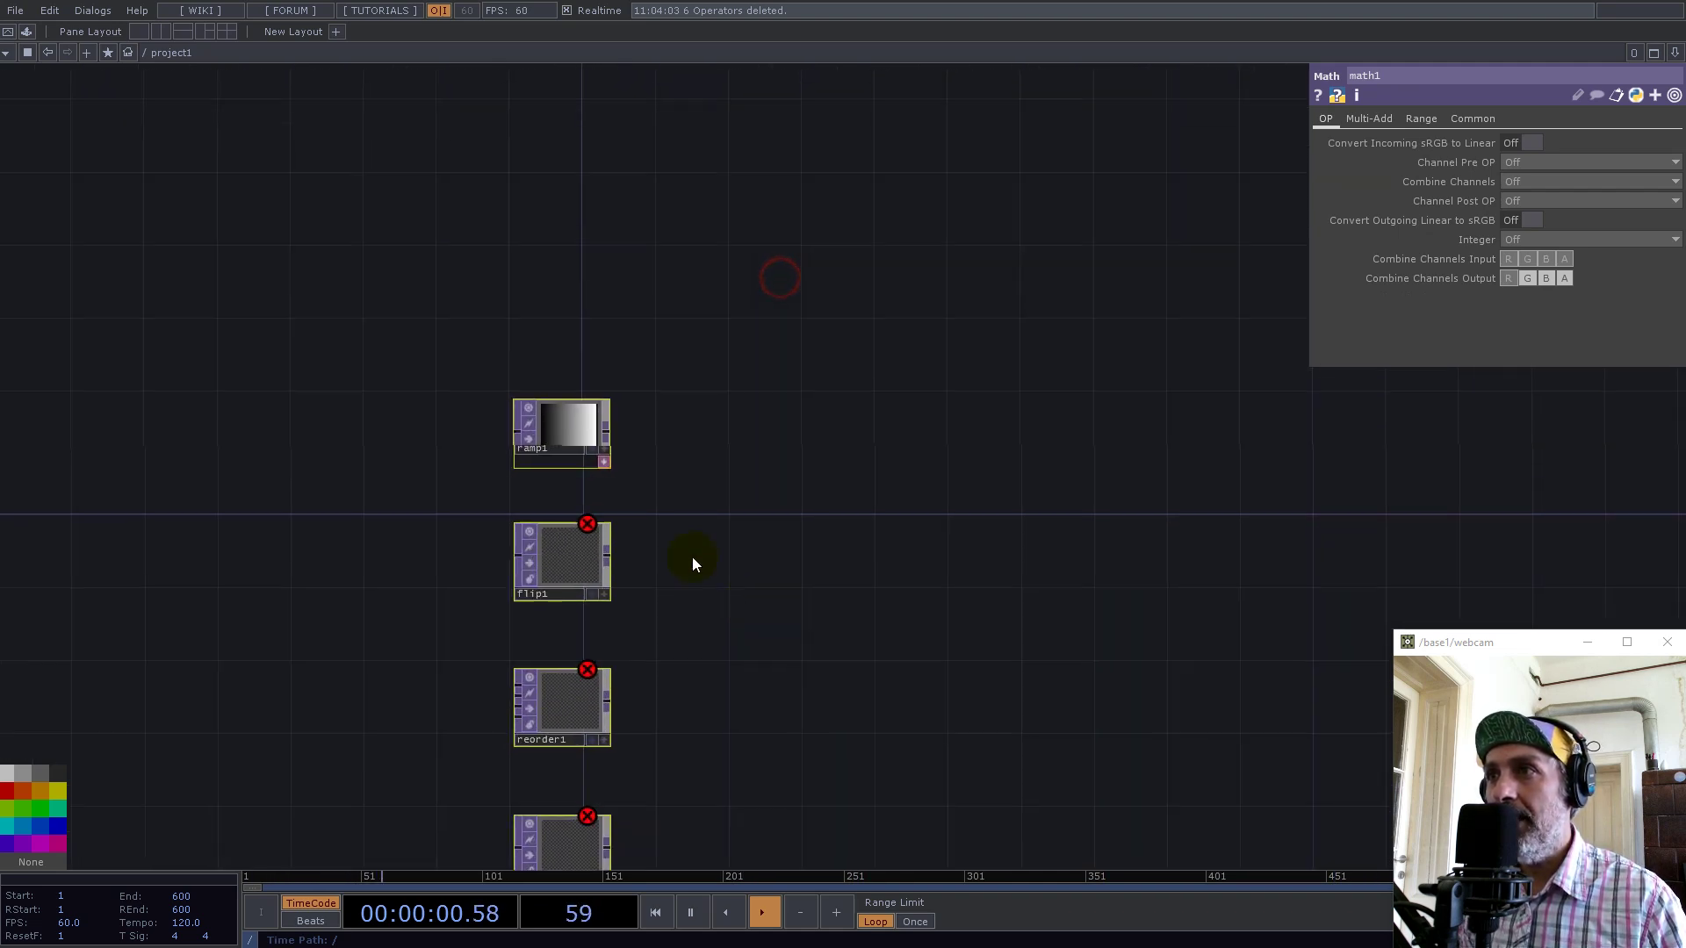
drag(692, 556, 693, 636)
drag(562, 496, 736, 465)
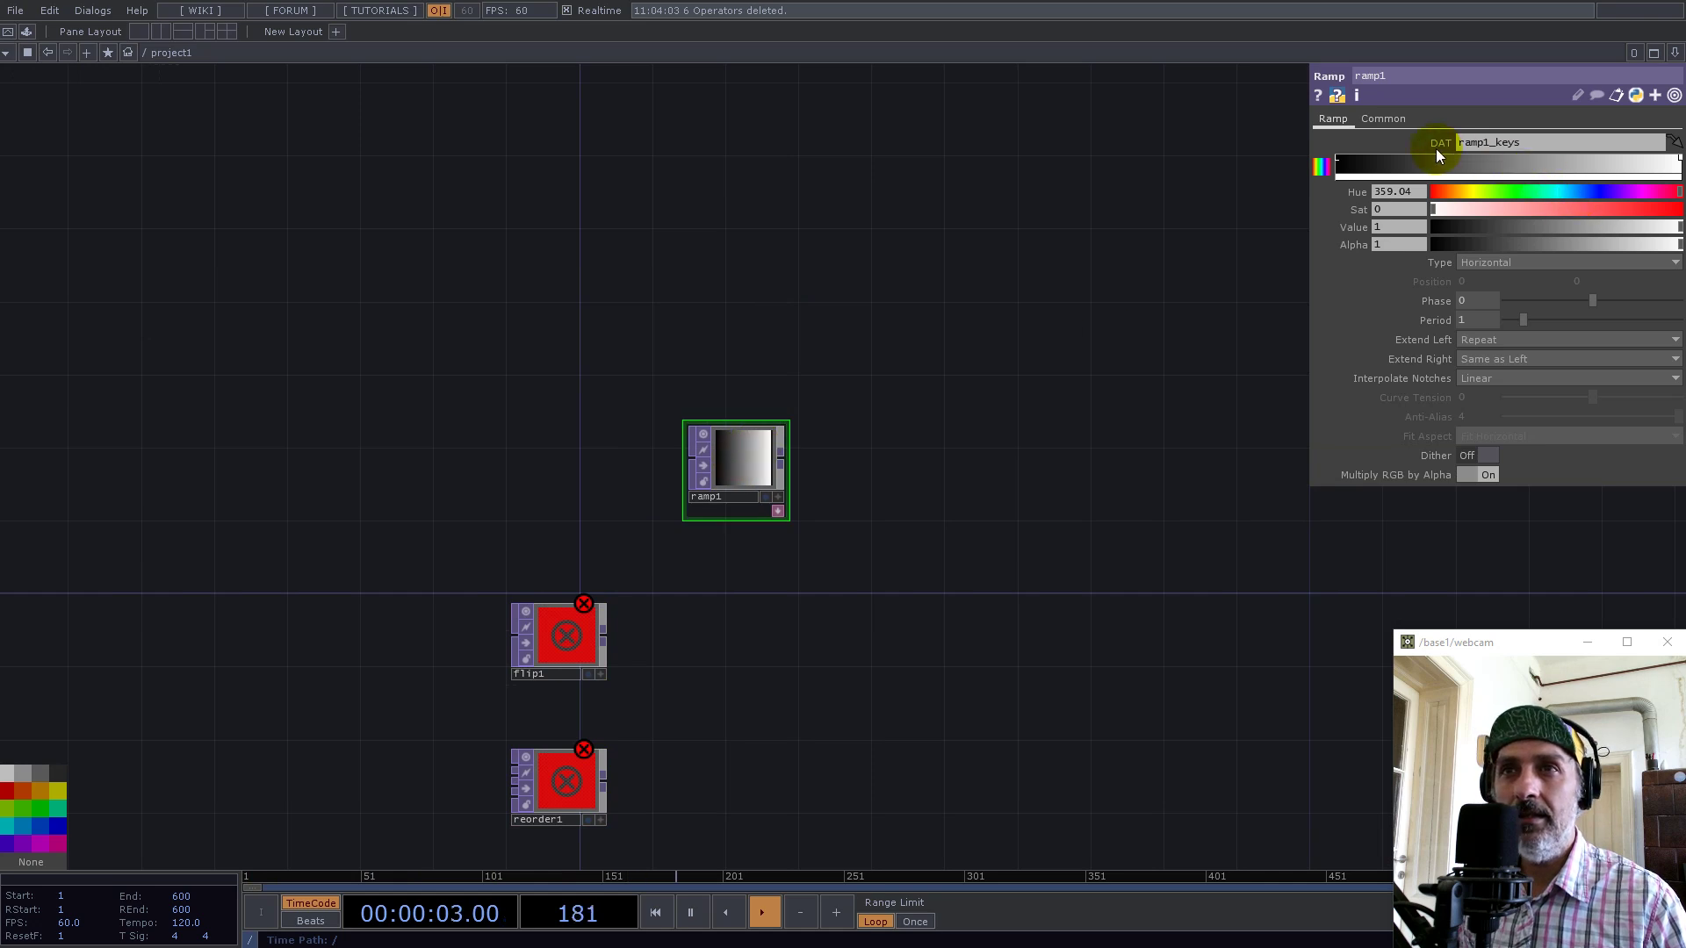
click(1383, 118)
click(1519, 280)
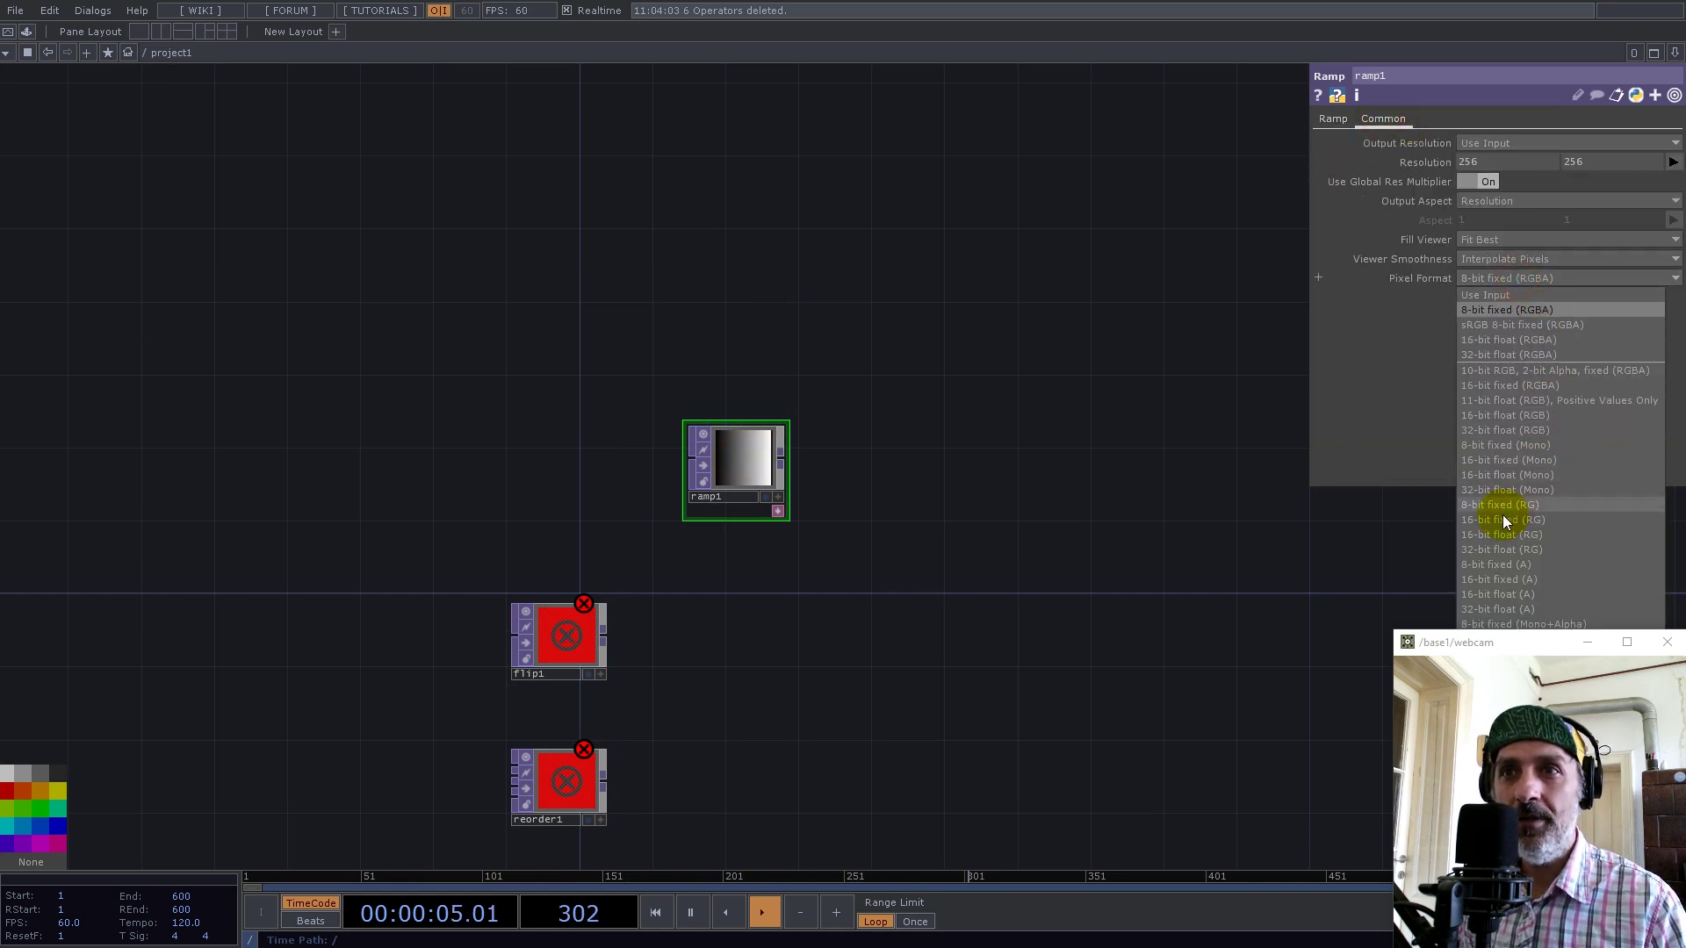
click(1498, 489)
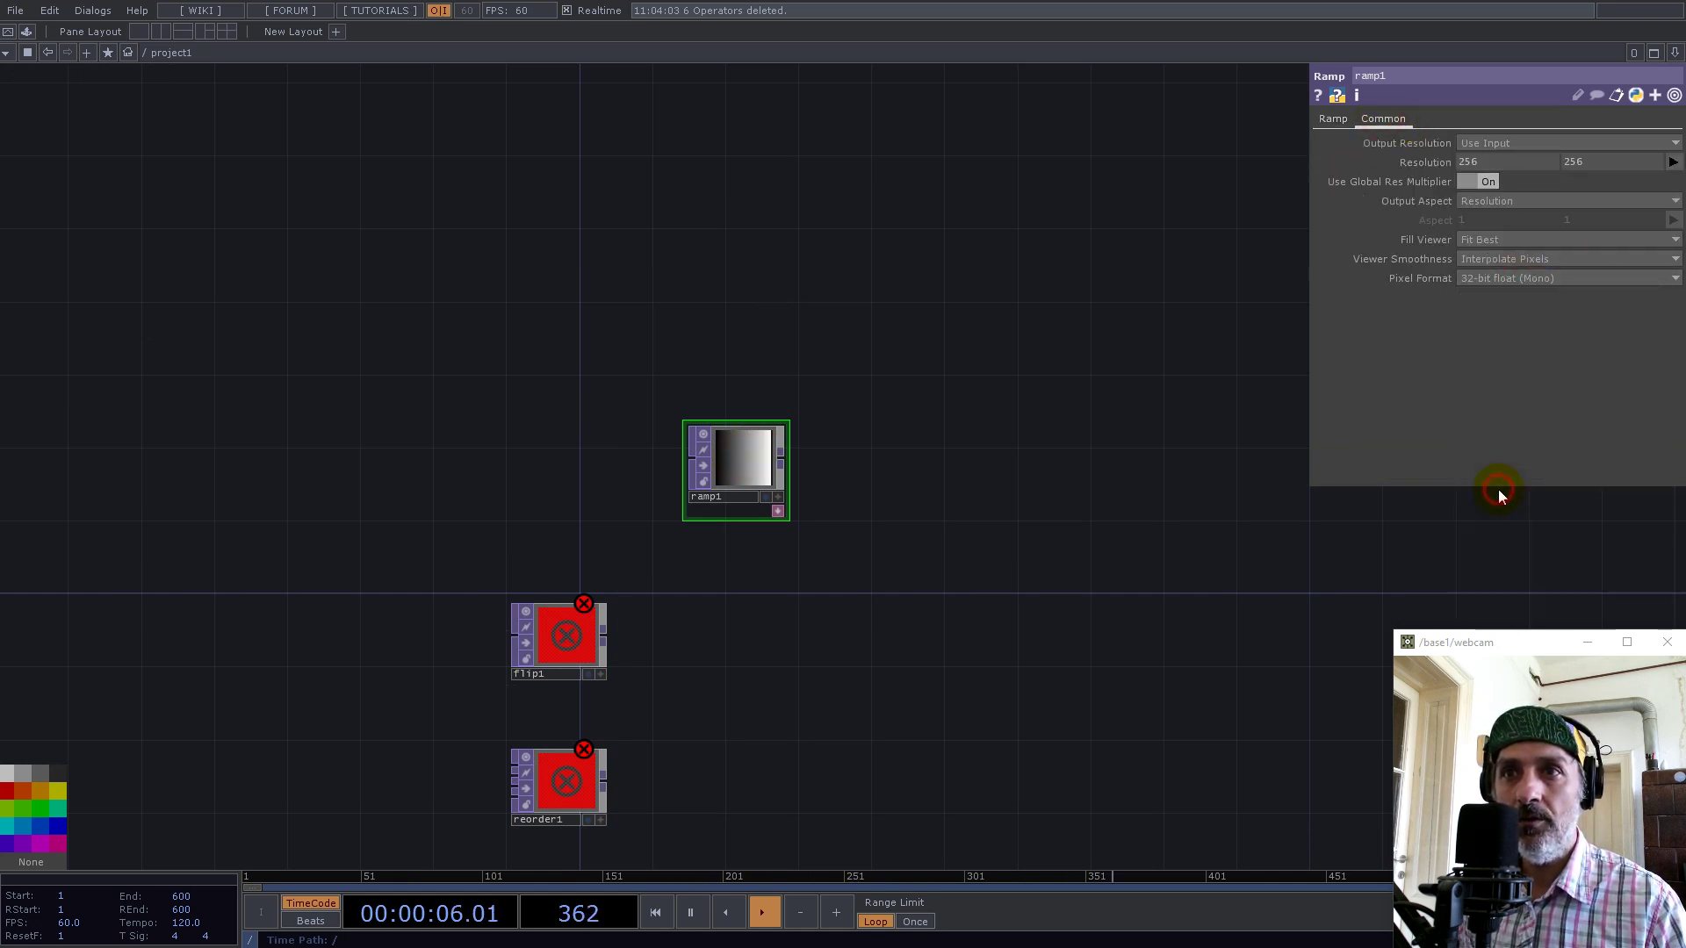
Set ramp1's resolution to 1280 by 1280
click(1526, 159)
text(12)
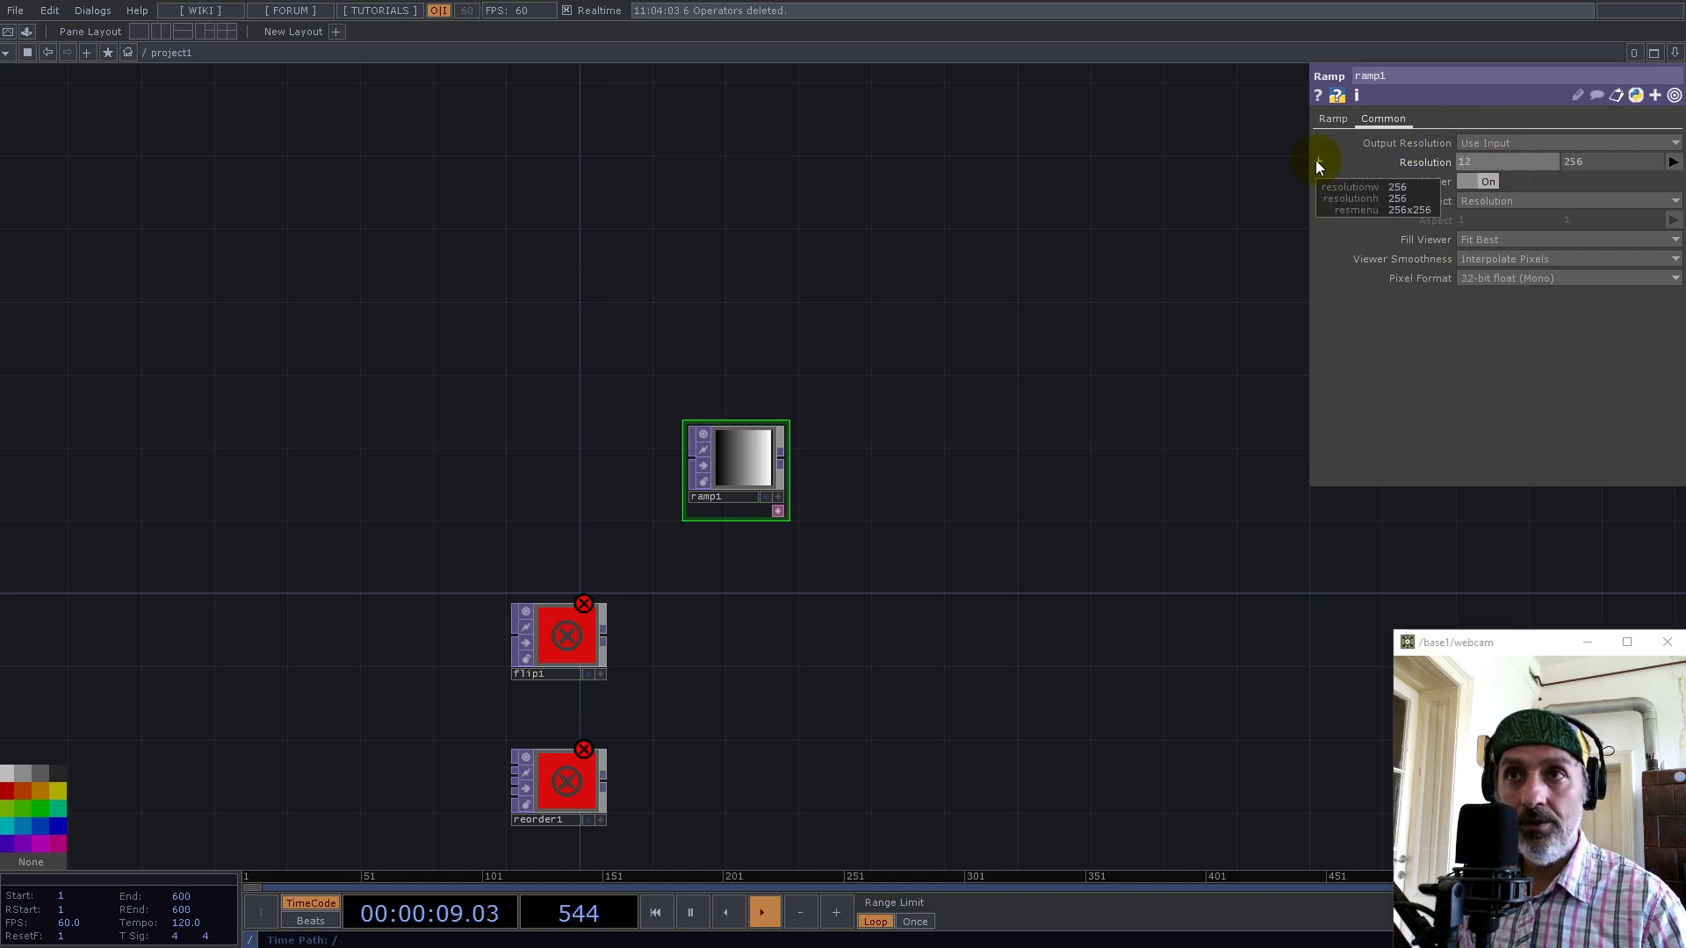
text(80)
key(Tab)
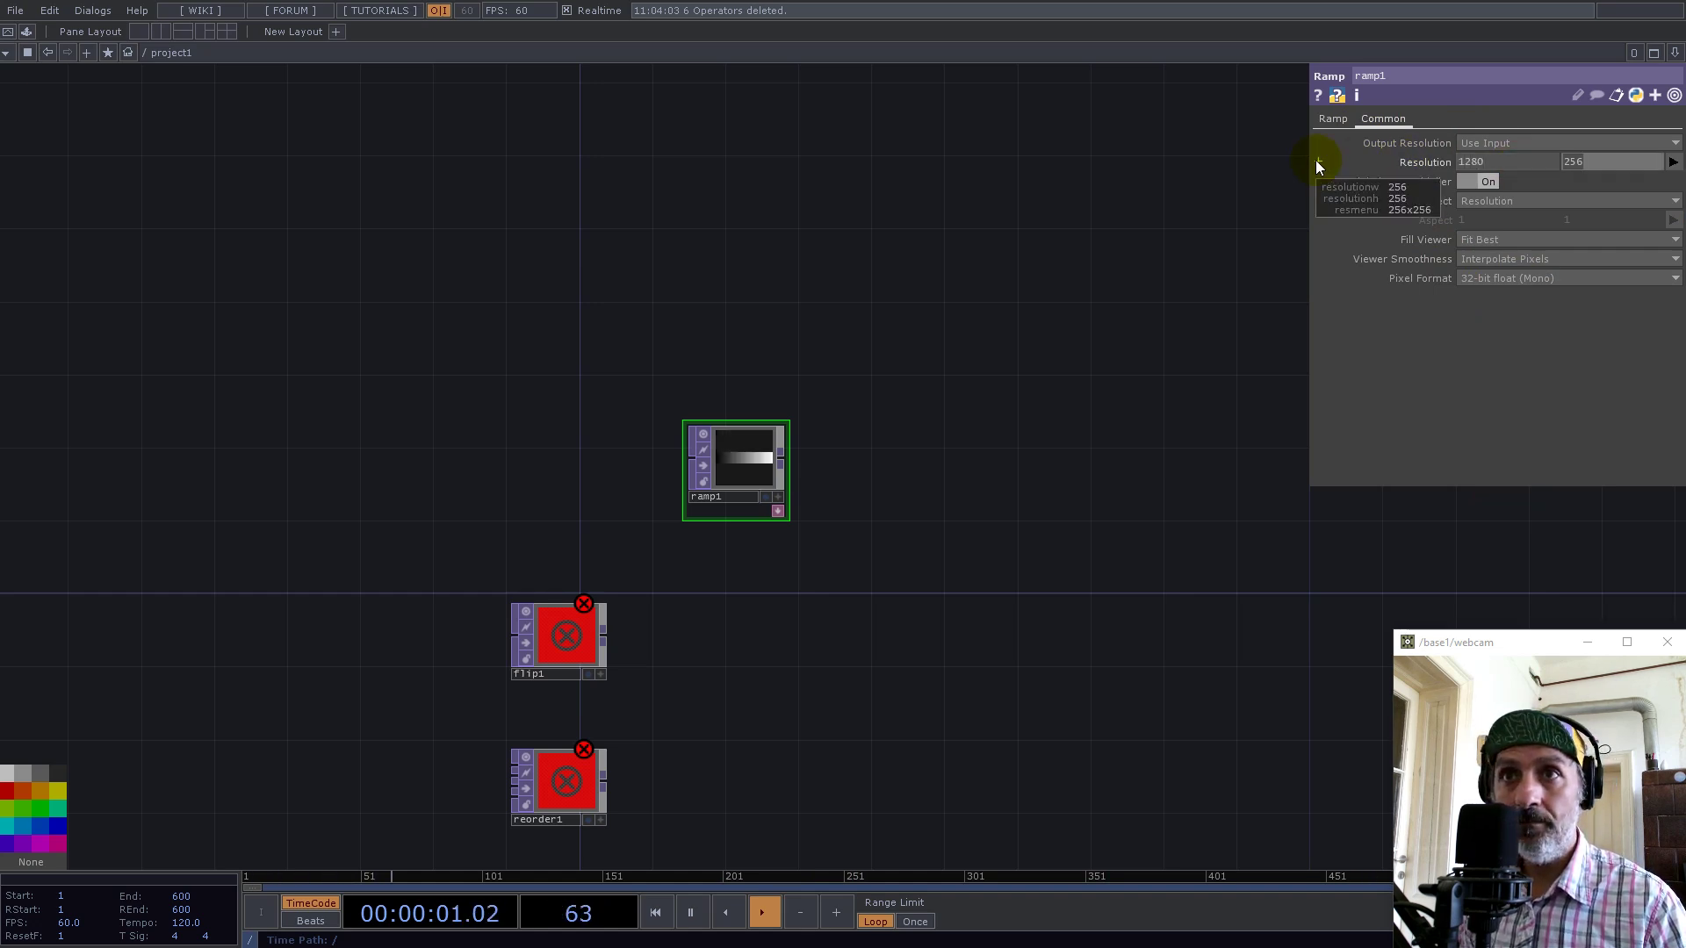
text(1280)
key(Return)
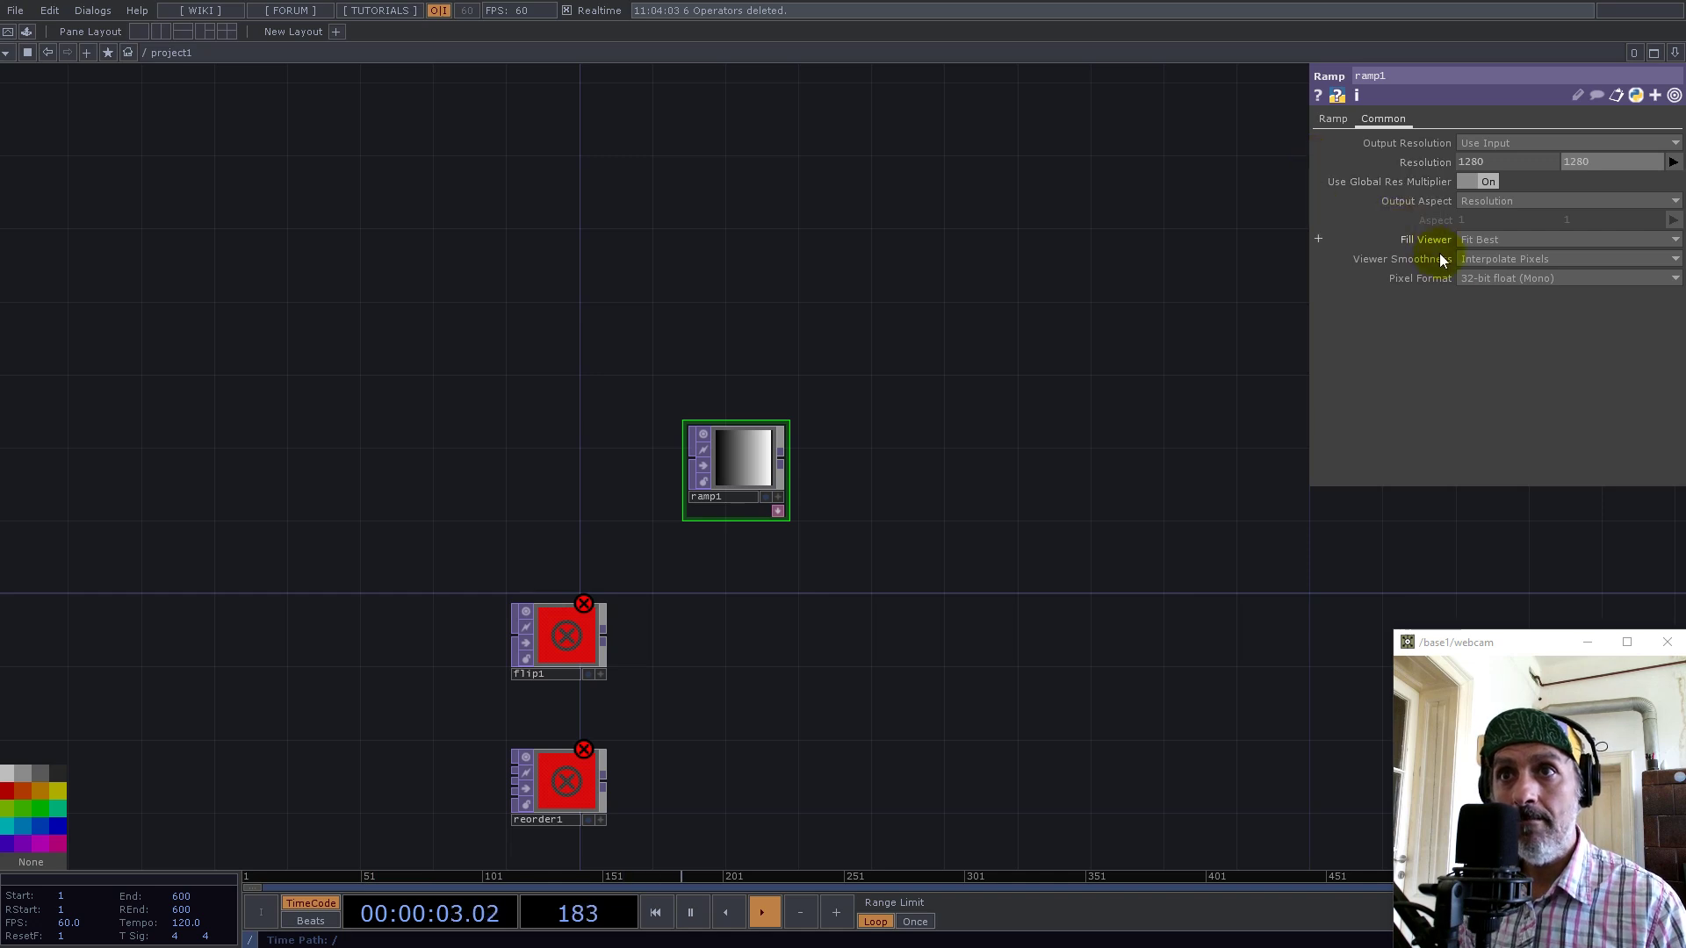
Move ramp1 to the left of the other operators and set its first colour key's value to -0.5
click(1334, 120)
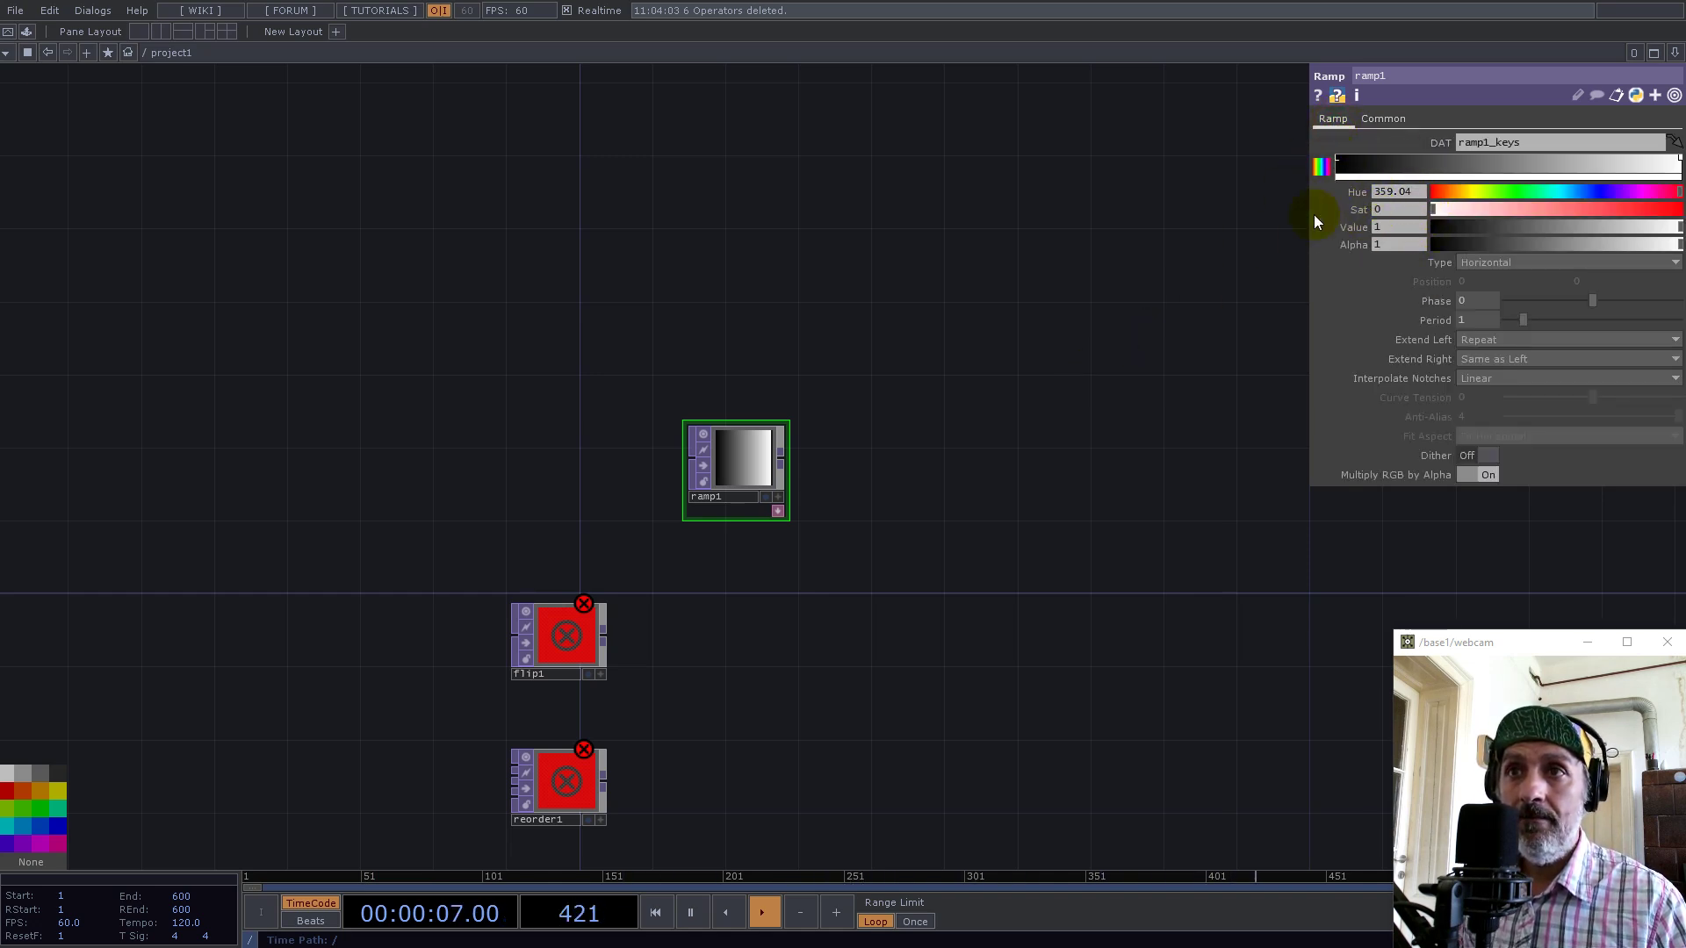
drag(736, 462, 481, 462)
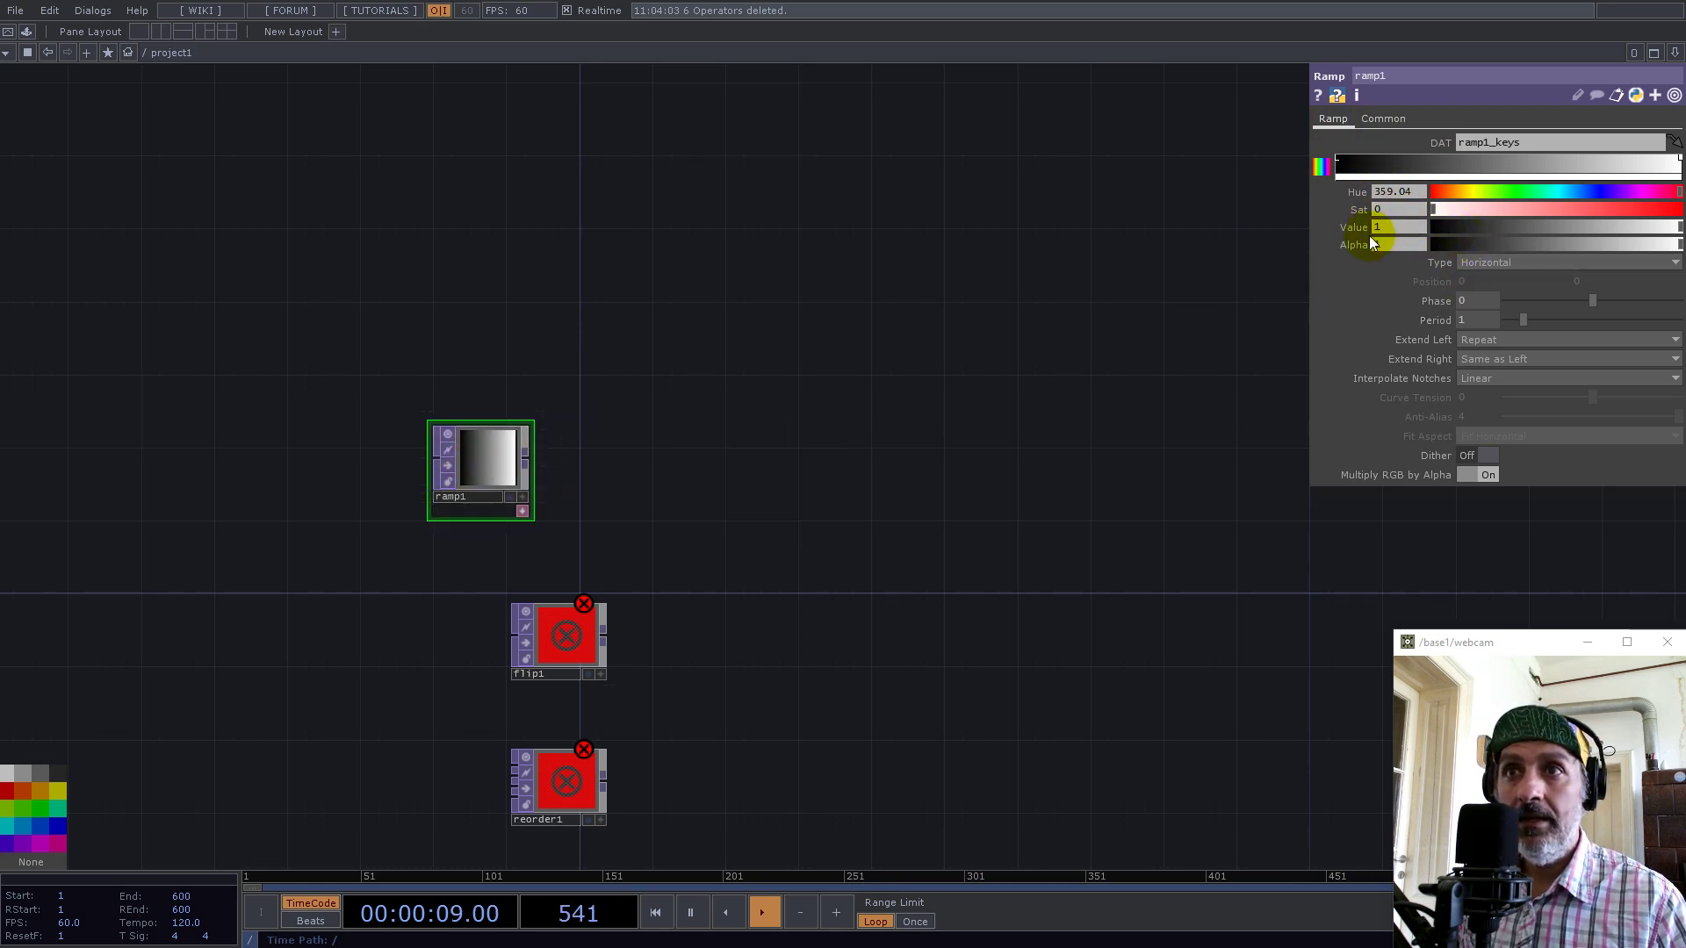
click(1338, 159)
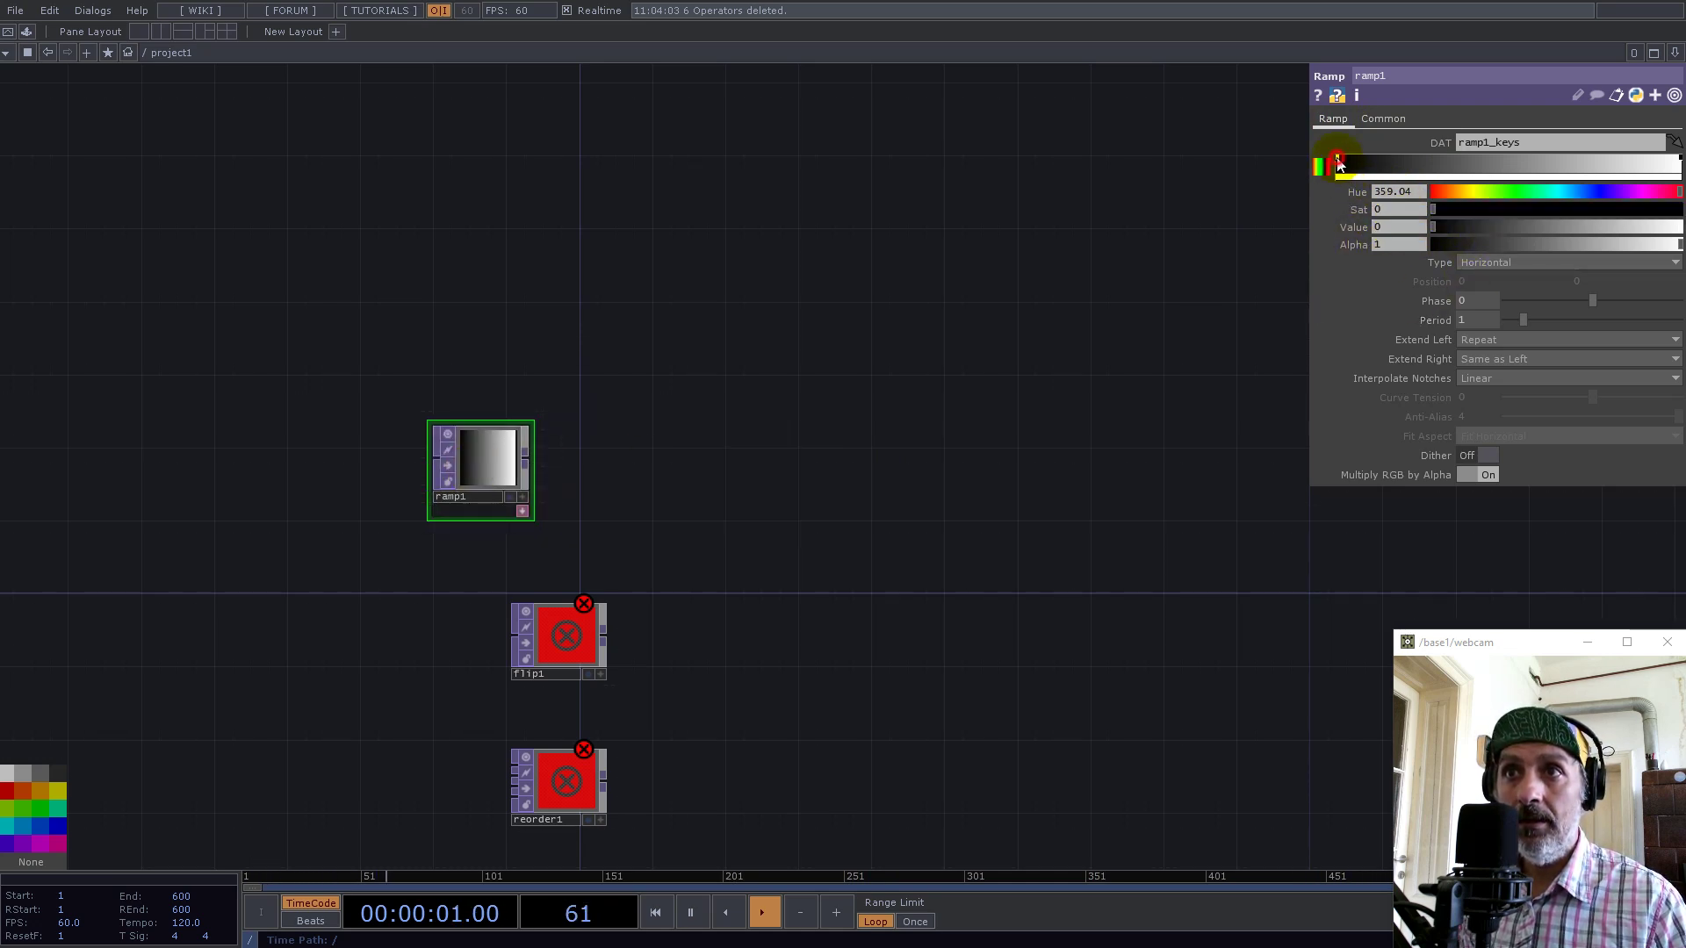
click(1389, 224)
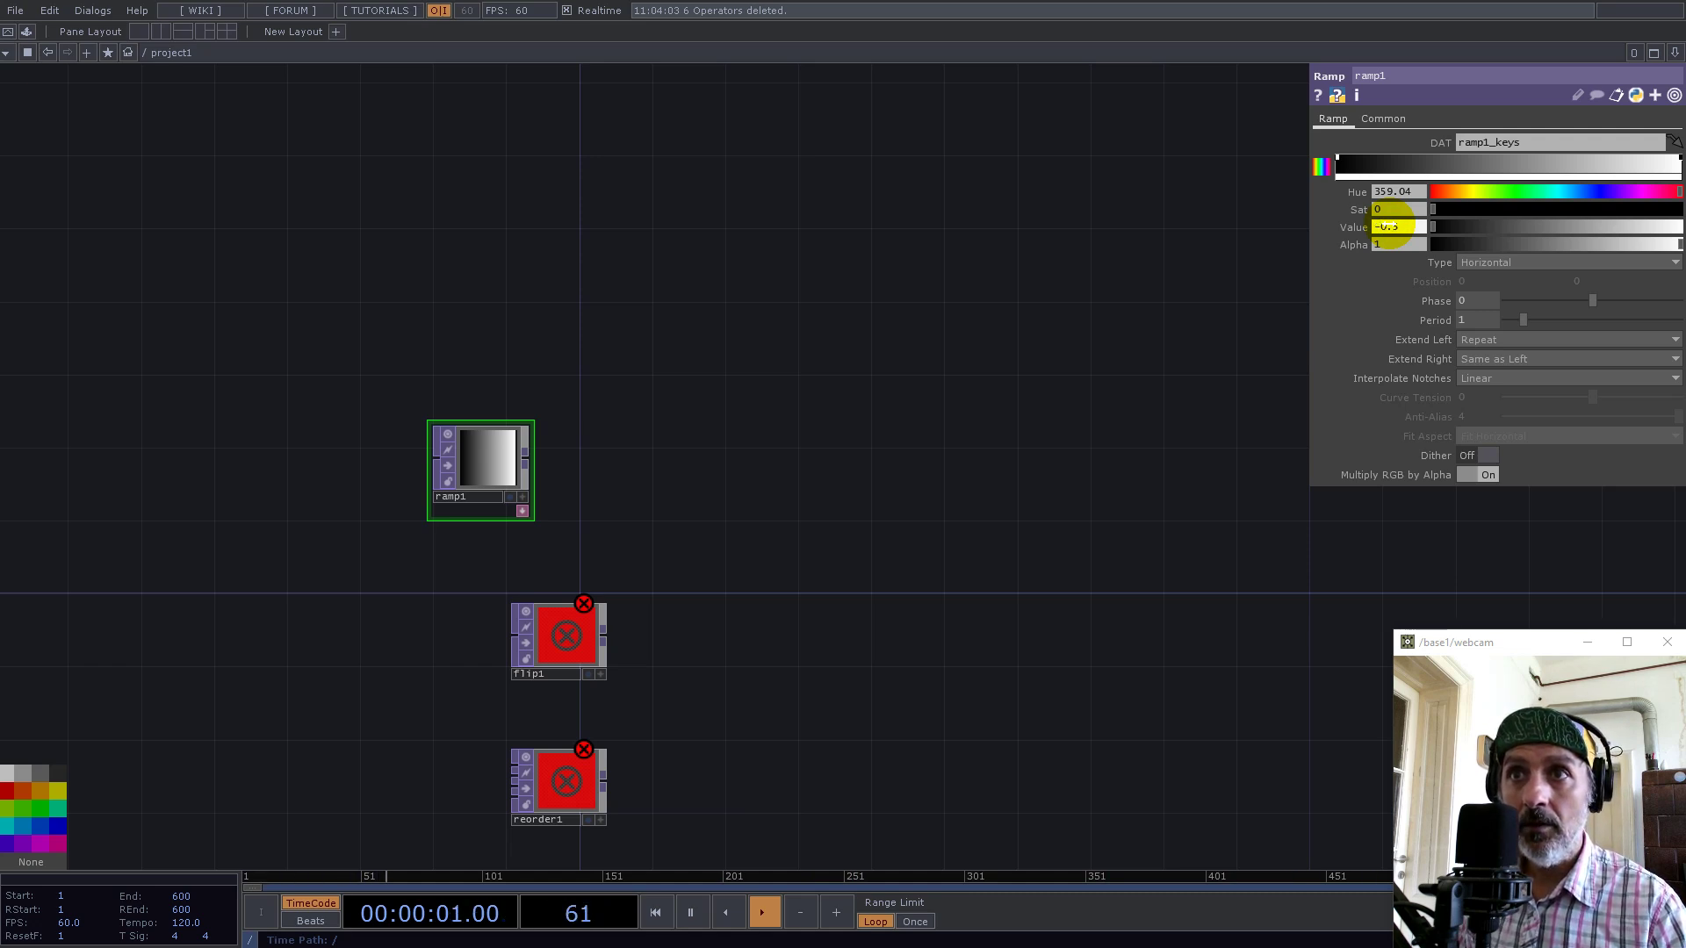
key(Return)
click(1218, 387)
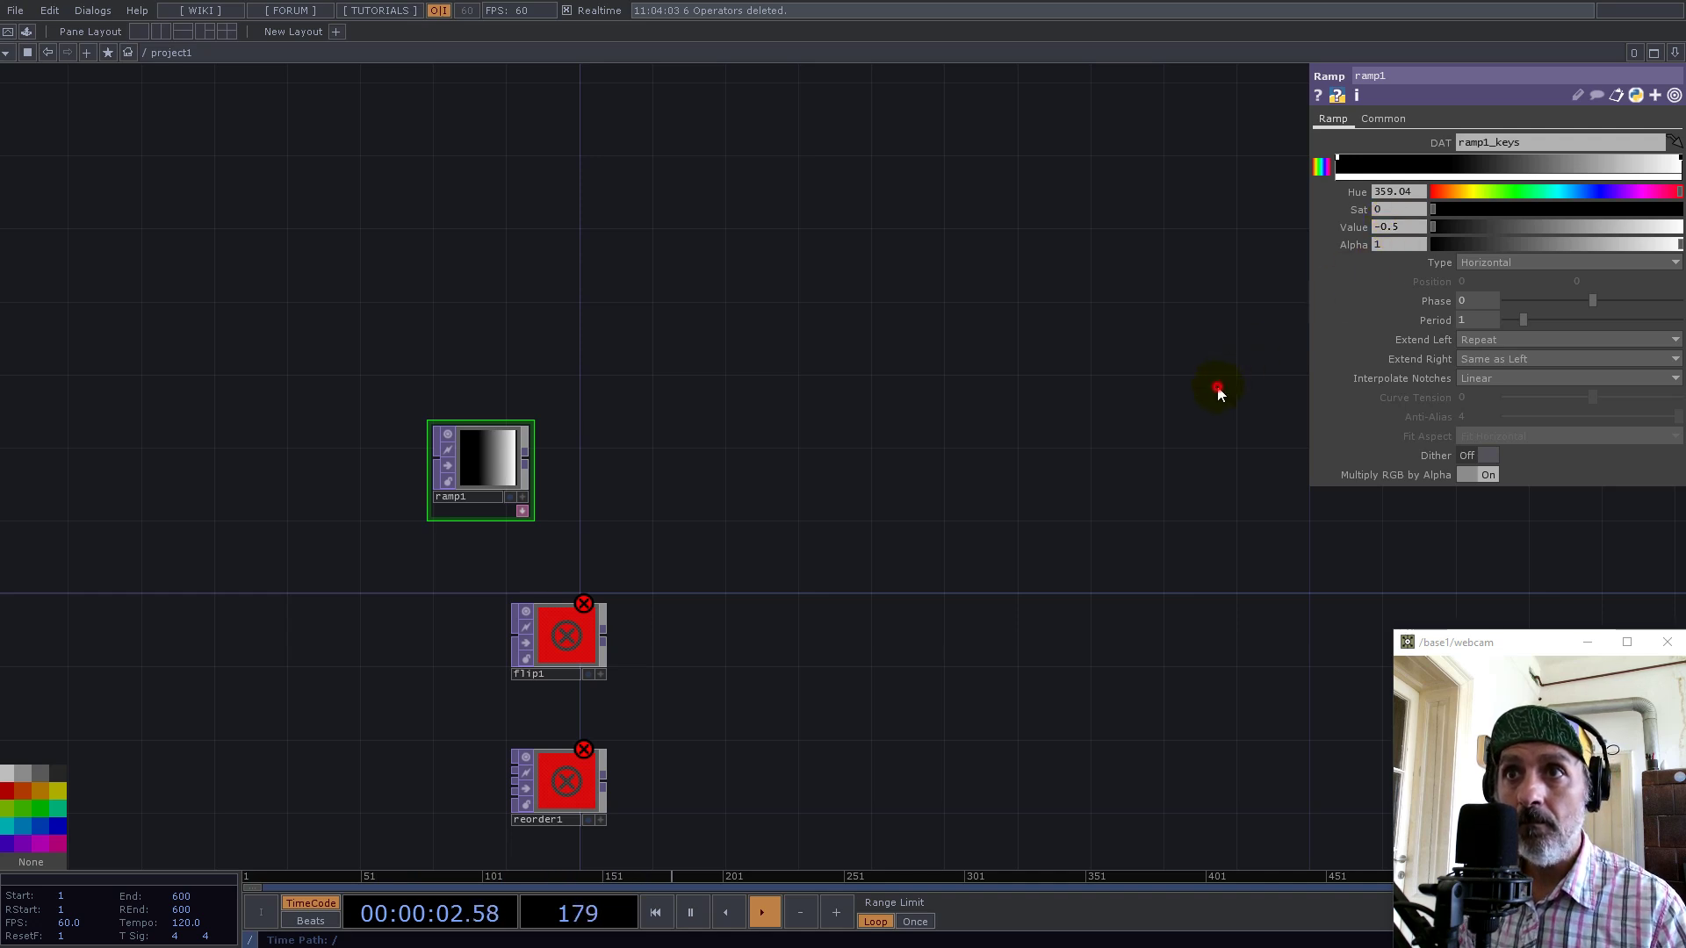
Set the value of ramp1's last colour key to 0.5
click(1680, 161)
click(1392, 226)
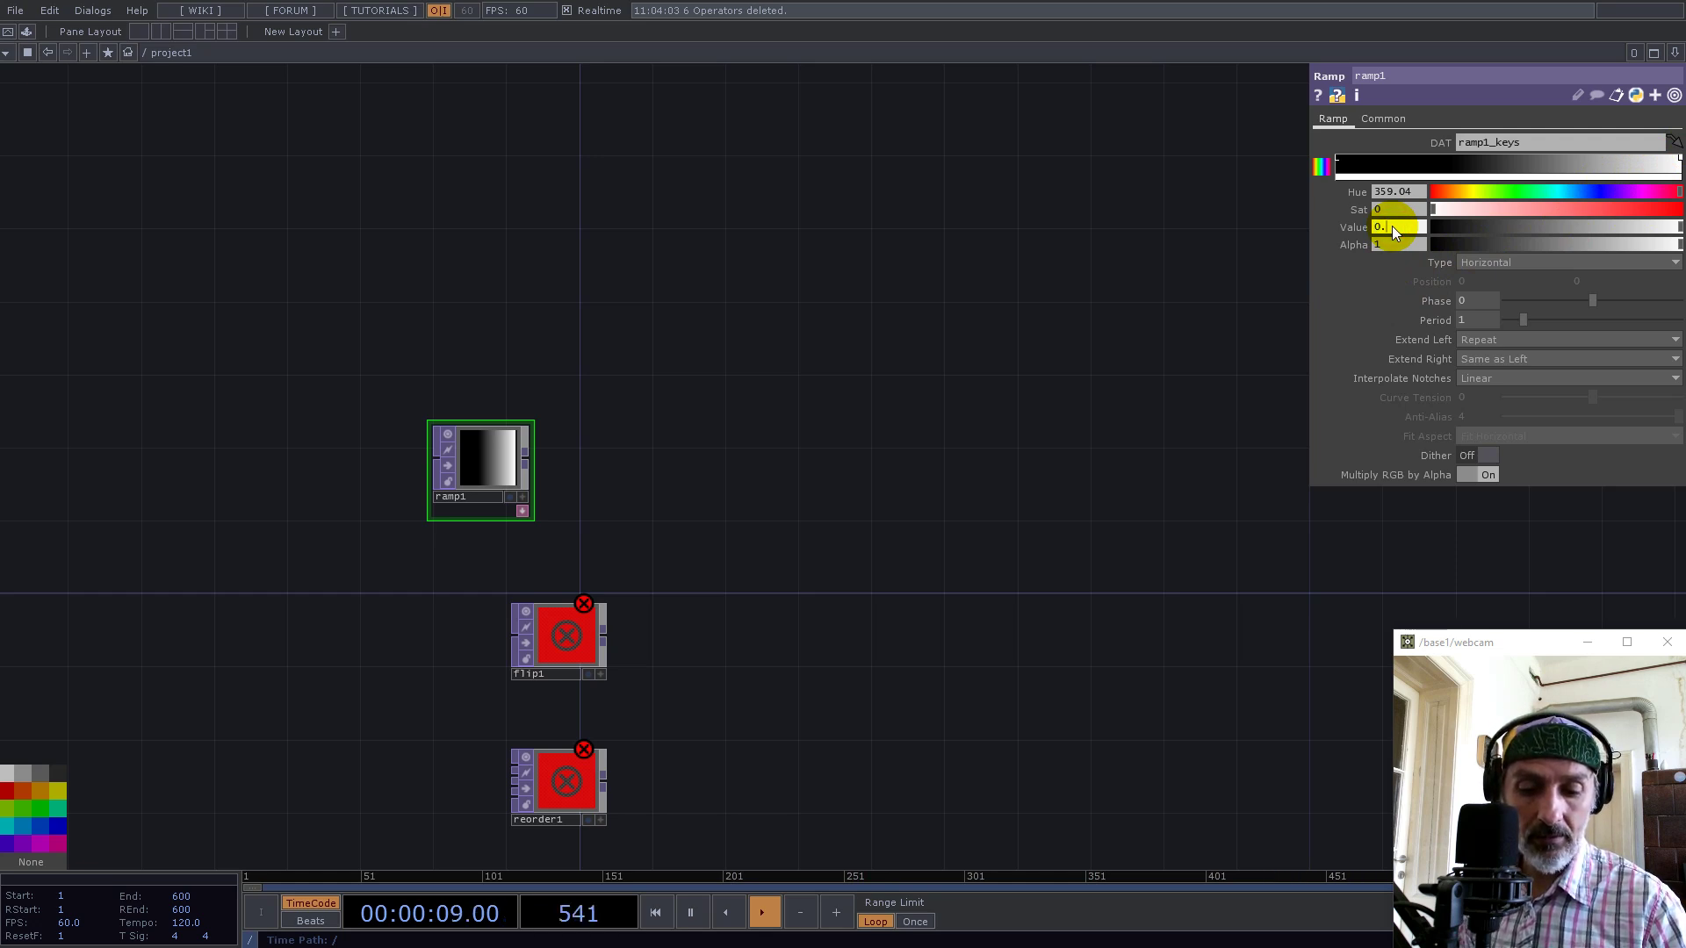
key(Return)
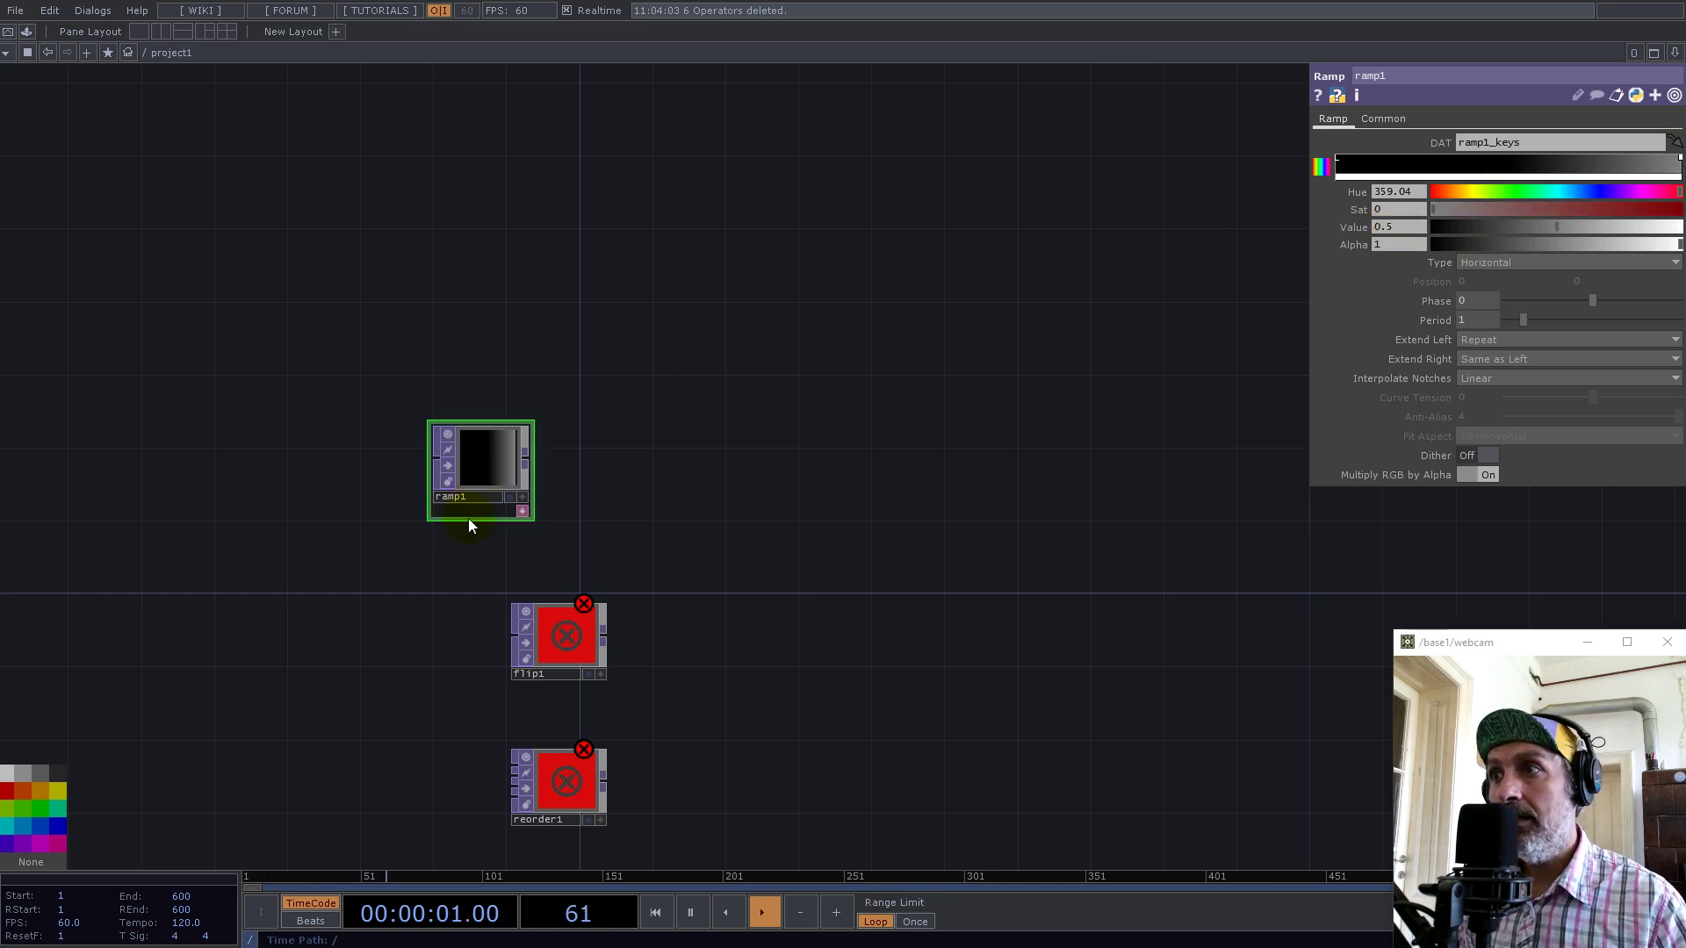
Connect ramp1 to the repositioned flip1 and set flip1's Flop option to Bottom Left
drag(571, 640, 676, 572)
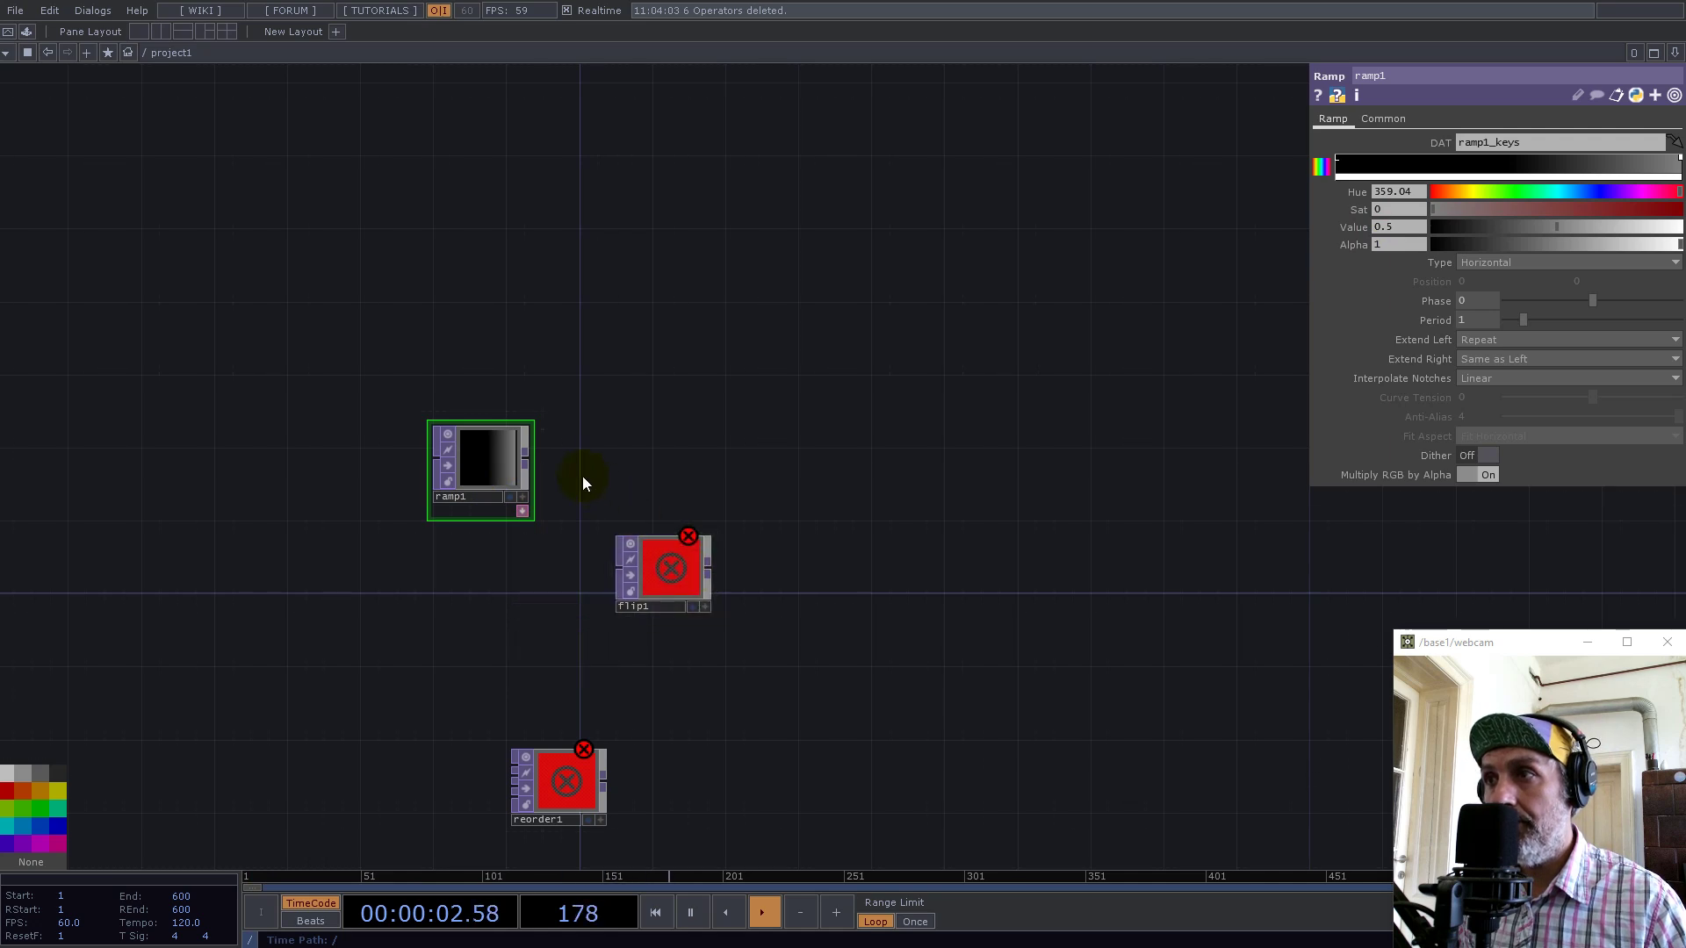
drag(523, 461, 617, 576)
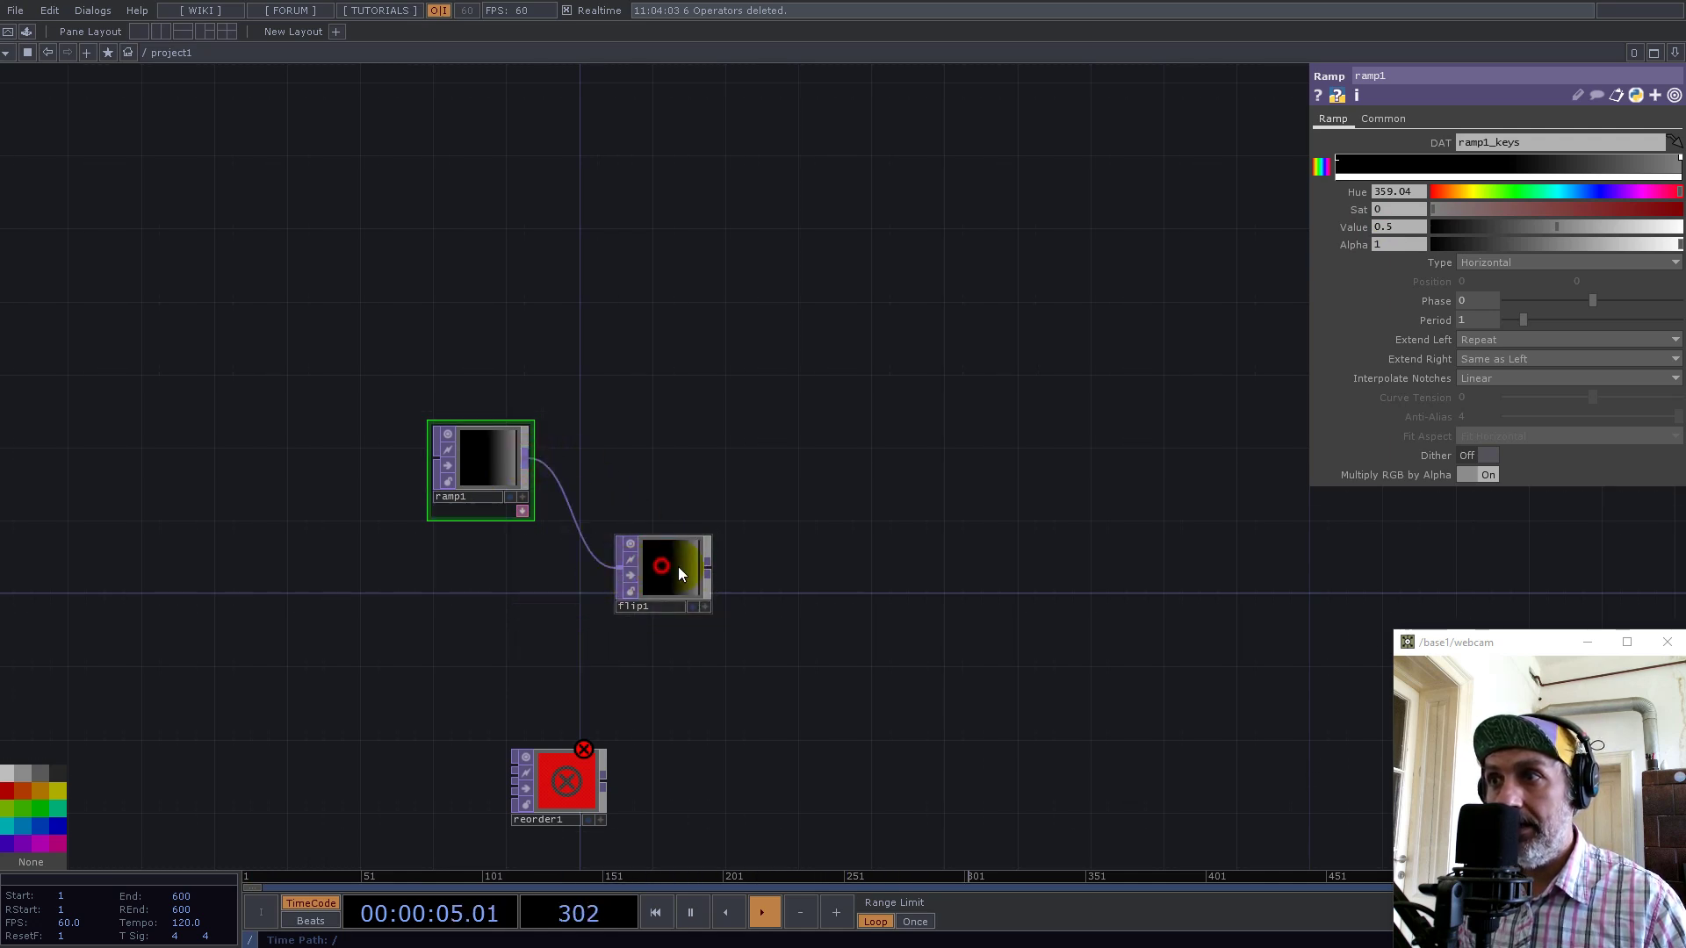
click(678, 566)
click(1490, 213)
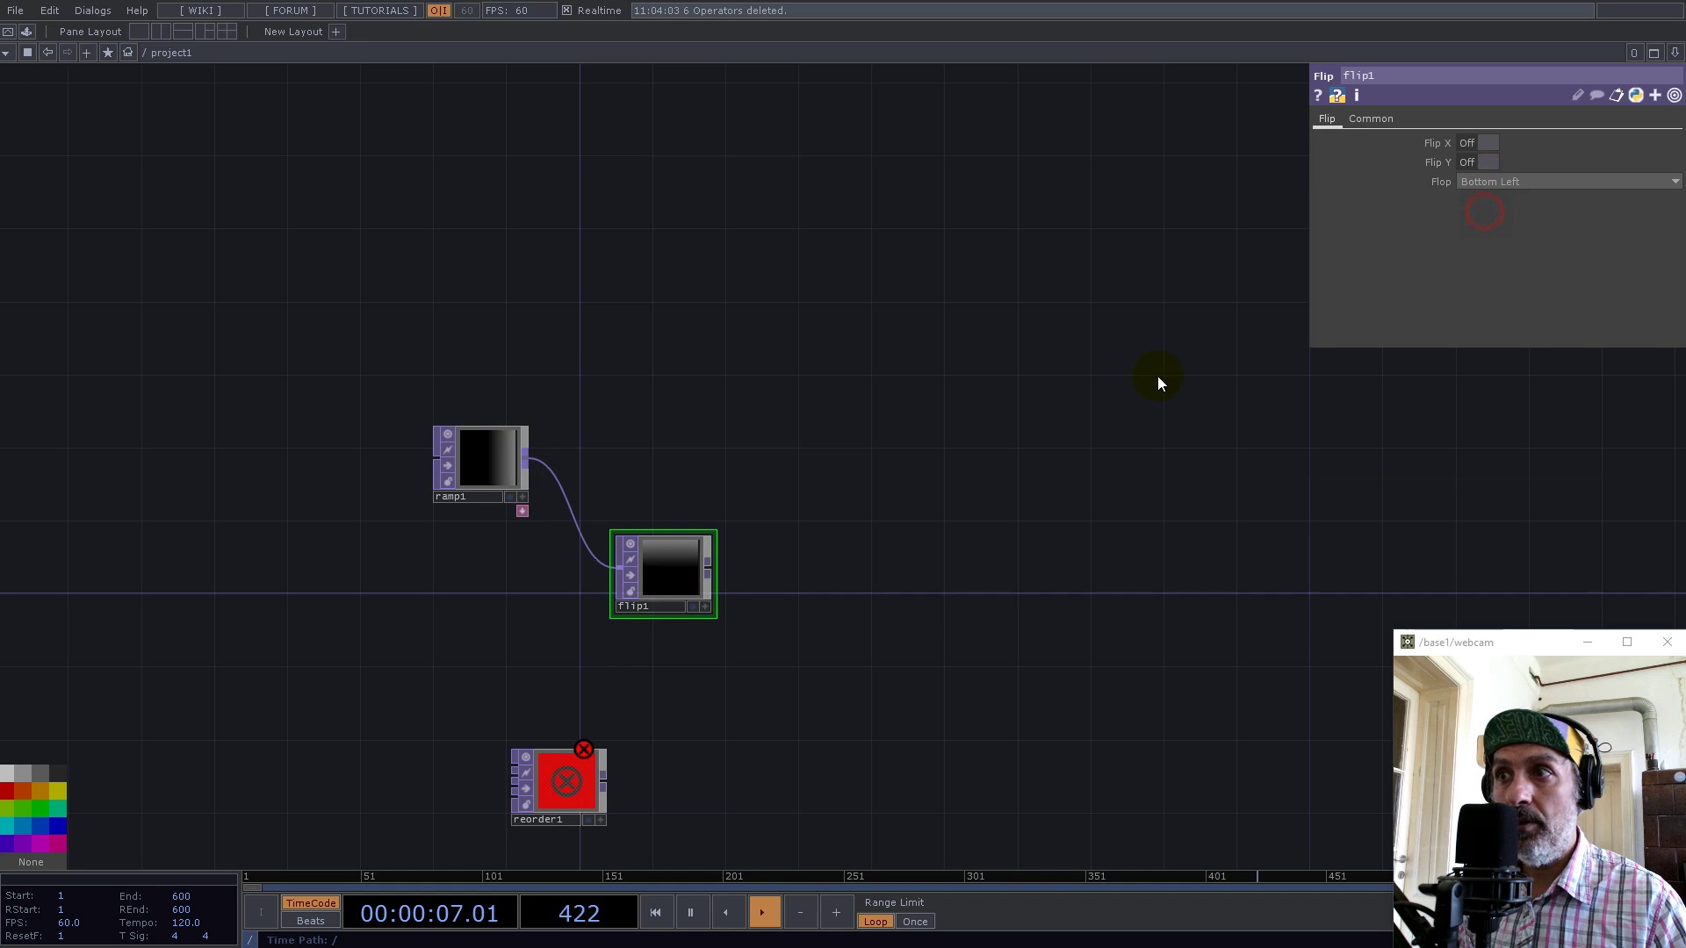
Place reorder1 to the right of flip1 and connect ramp1 to its first input and flip1 to its second
drag(557, 777, 908, 448)
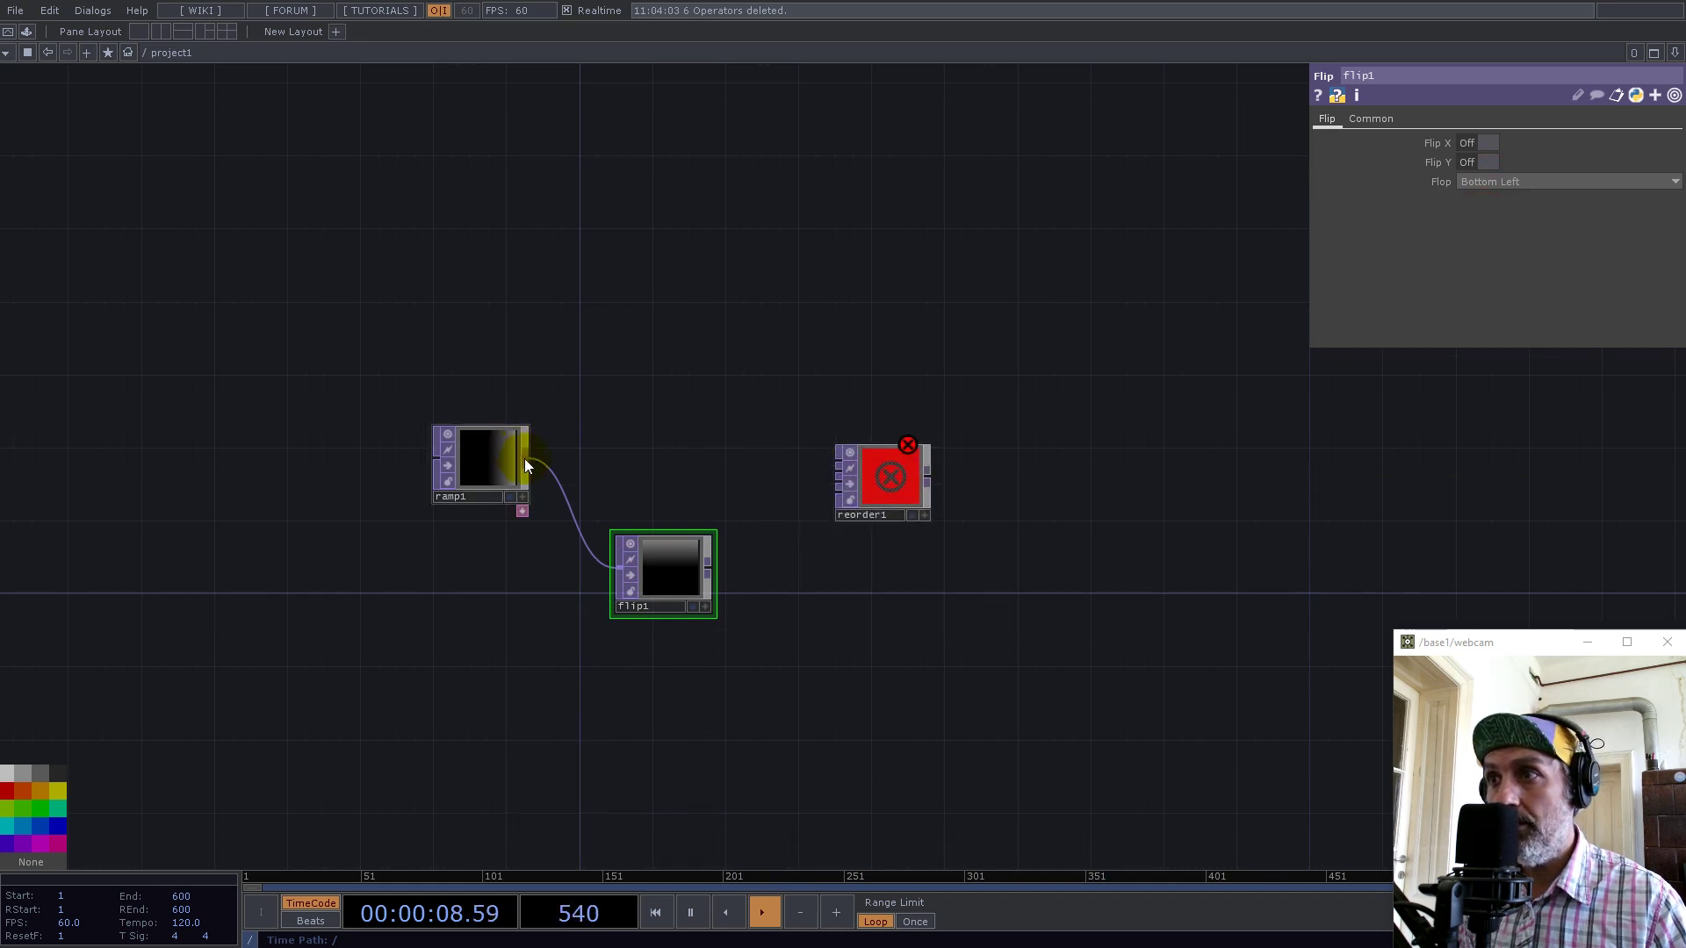
drag(524, 458, 830, 458)
drag(709, 567, 832, 472)
Set reorder1's Output Green source to Input 2
scroll(901, 487, up, 5)
click(888, 482)
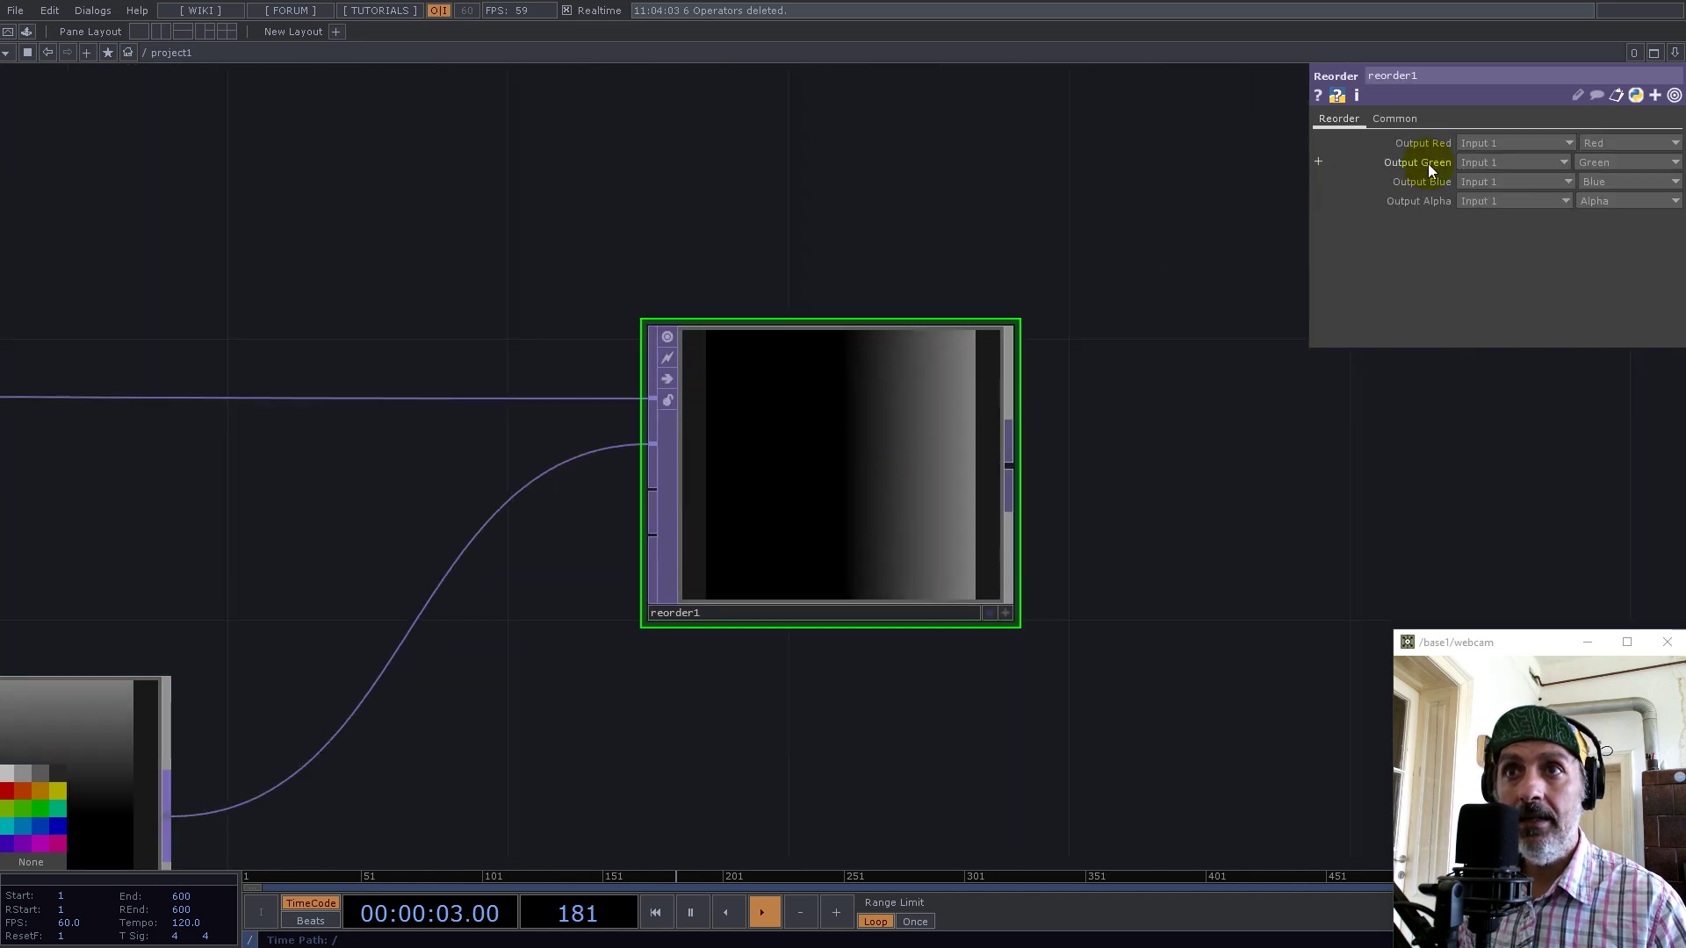
click(1481, 164)
click(1480, 195)
click(1480, 193)
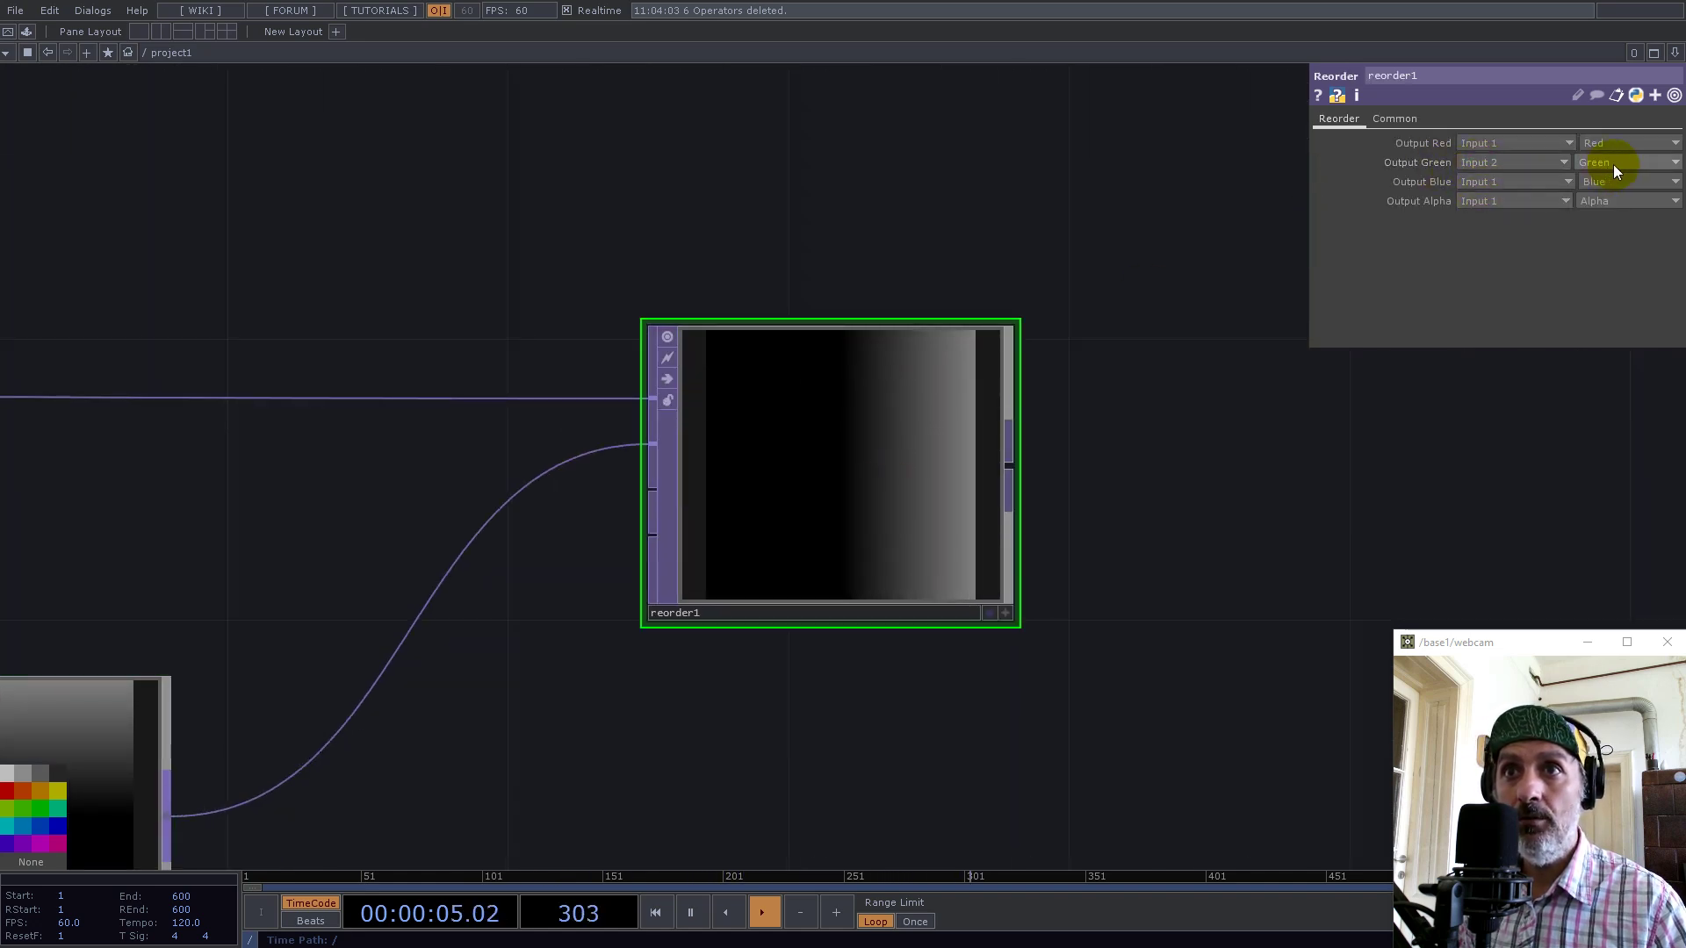
Set reorder1's pixel format to 32-bit float (RG)
click(1397, 119)
click(1479, 336)
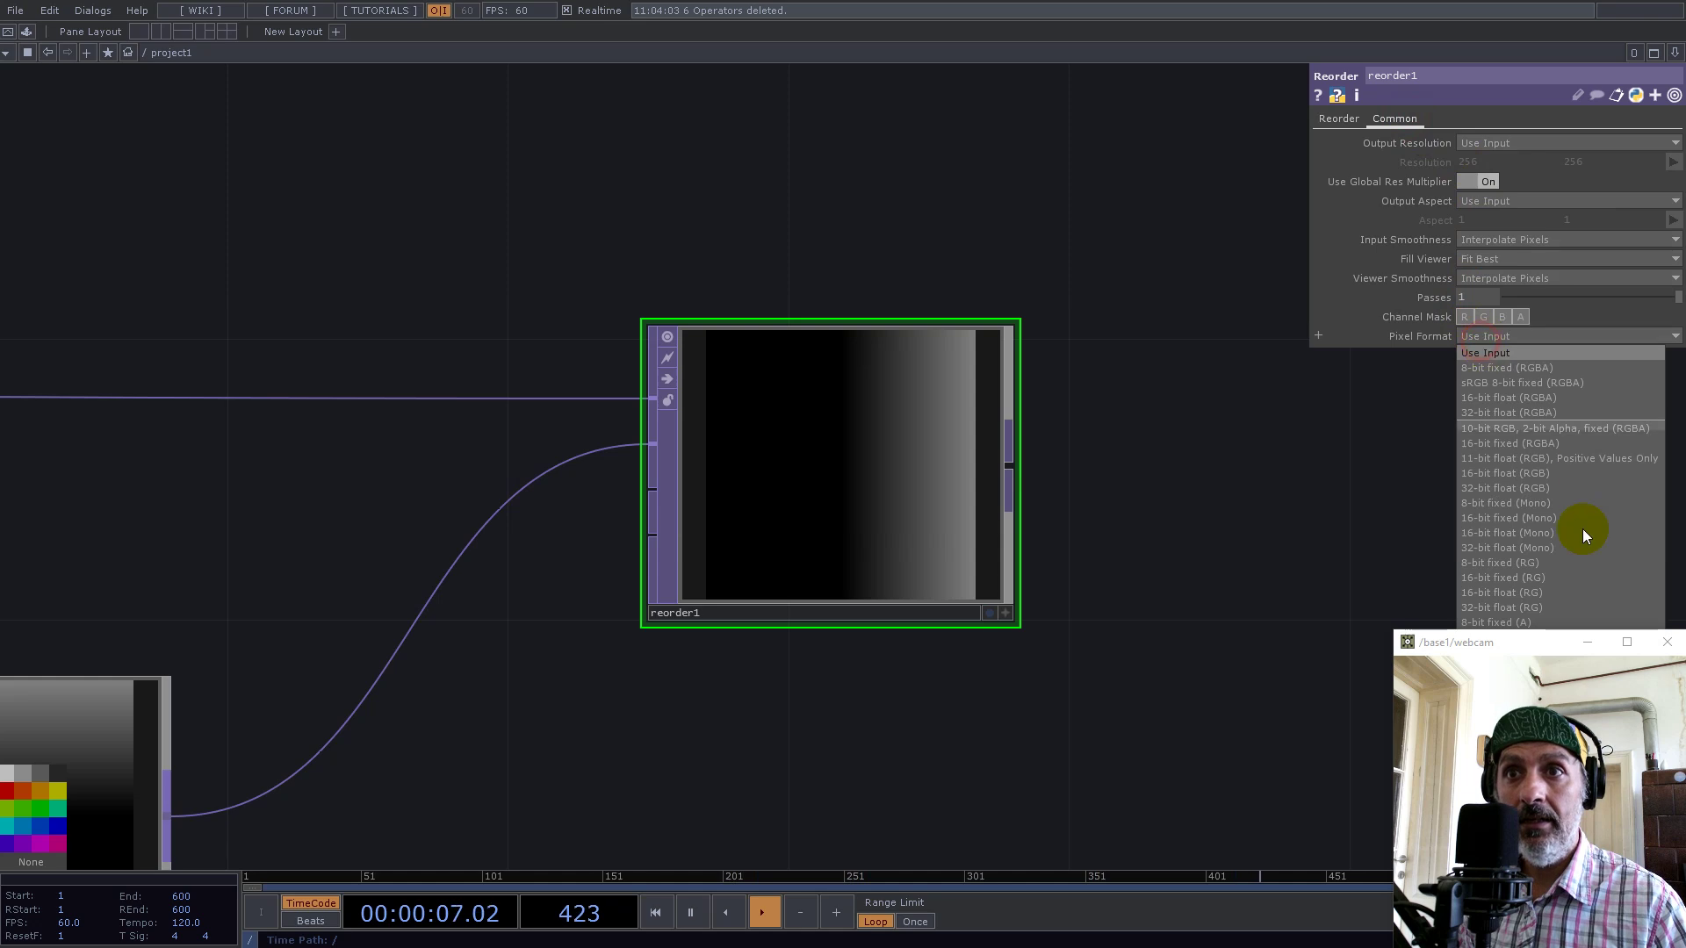
click(1500, 608)
Move math1 up beside reorder1, on its right in the network
drag(1129, 418, 973, 476)
scroll(973, 476, down, 4)
drag(1006, 668, 892, 535)
scroll(892, 534, down, 3)
drag(794, 756, 756, 640)
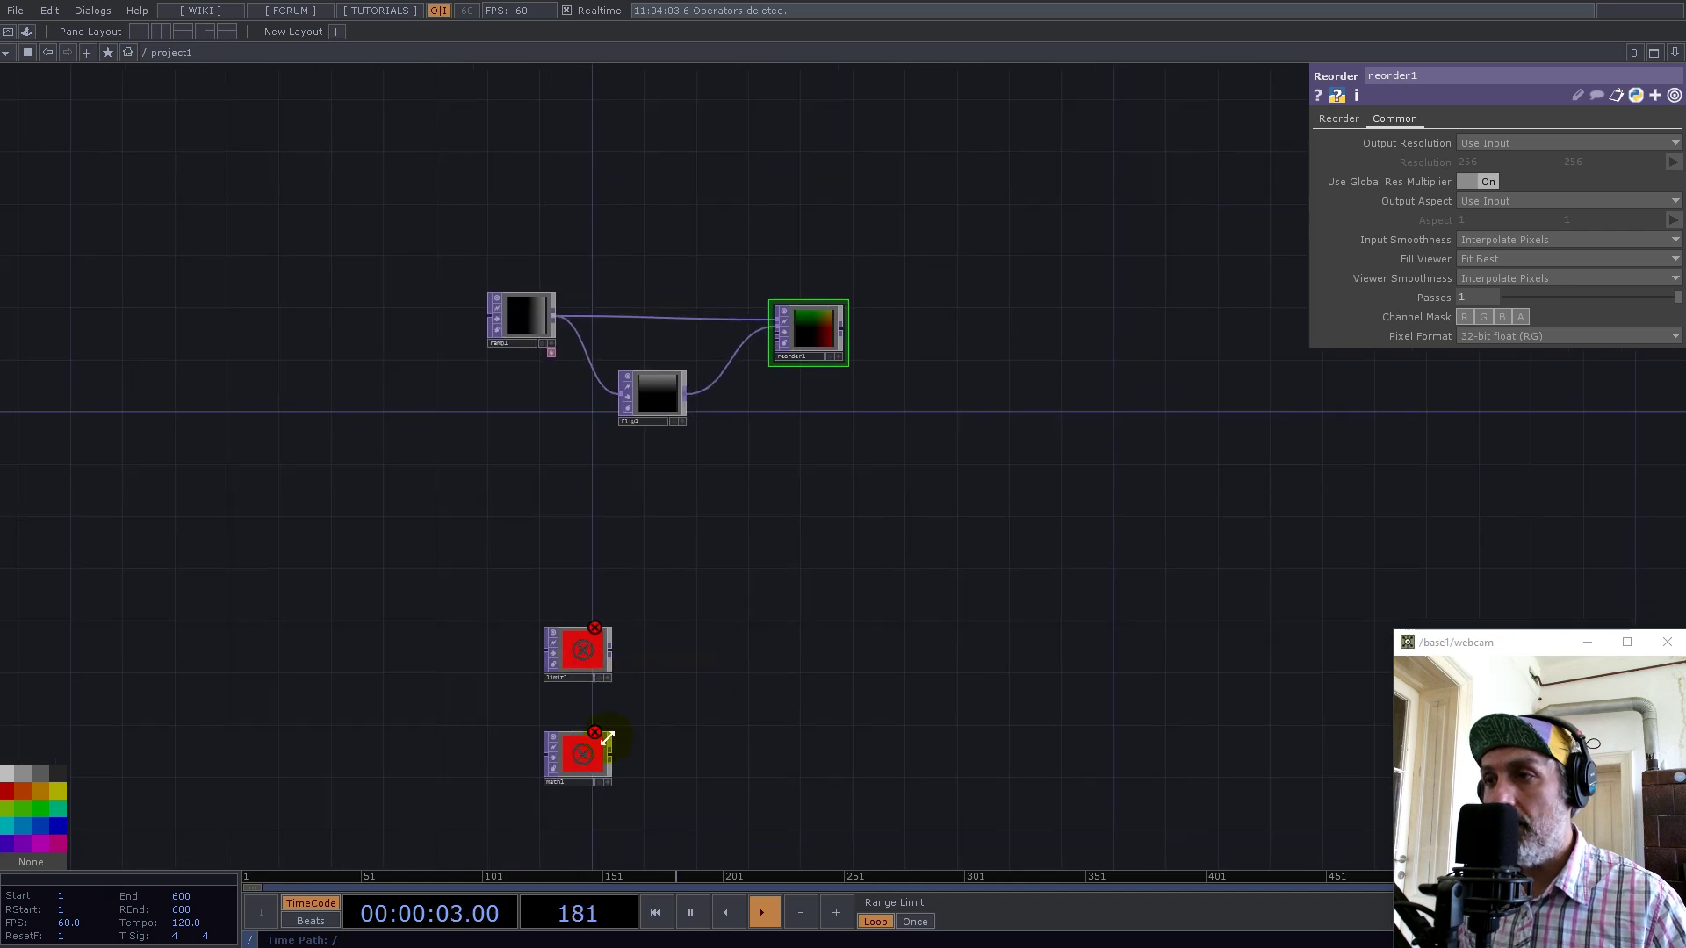
drag(598, 742, 919, 339)
scroll(907, 302, up, 10)
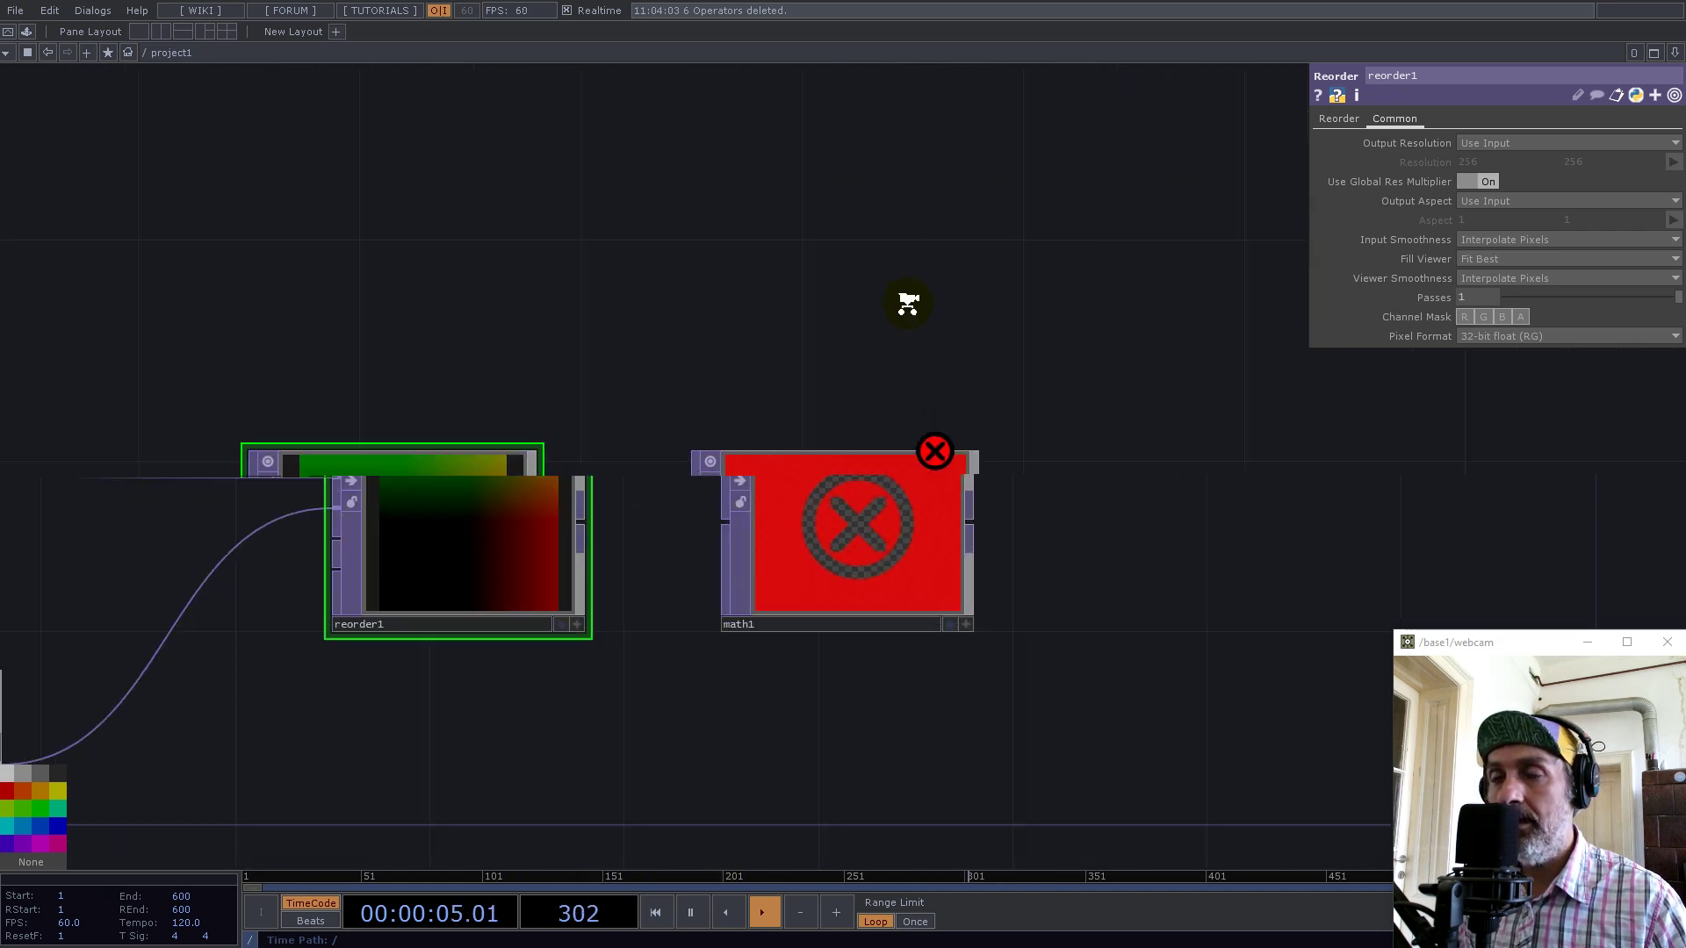
Connect reorder1's output to math1's input
drag(523, 578, 743, 520)
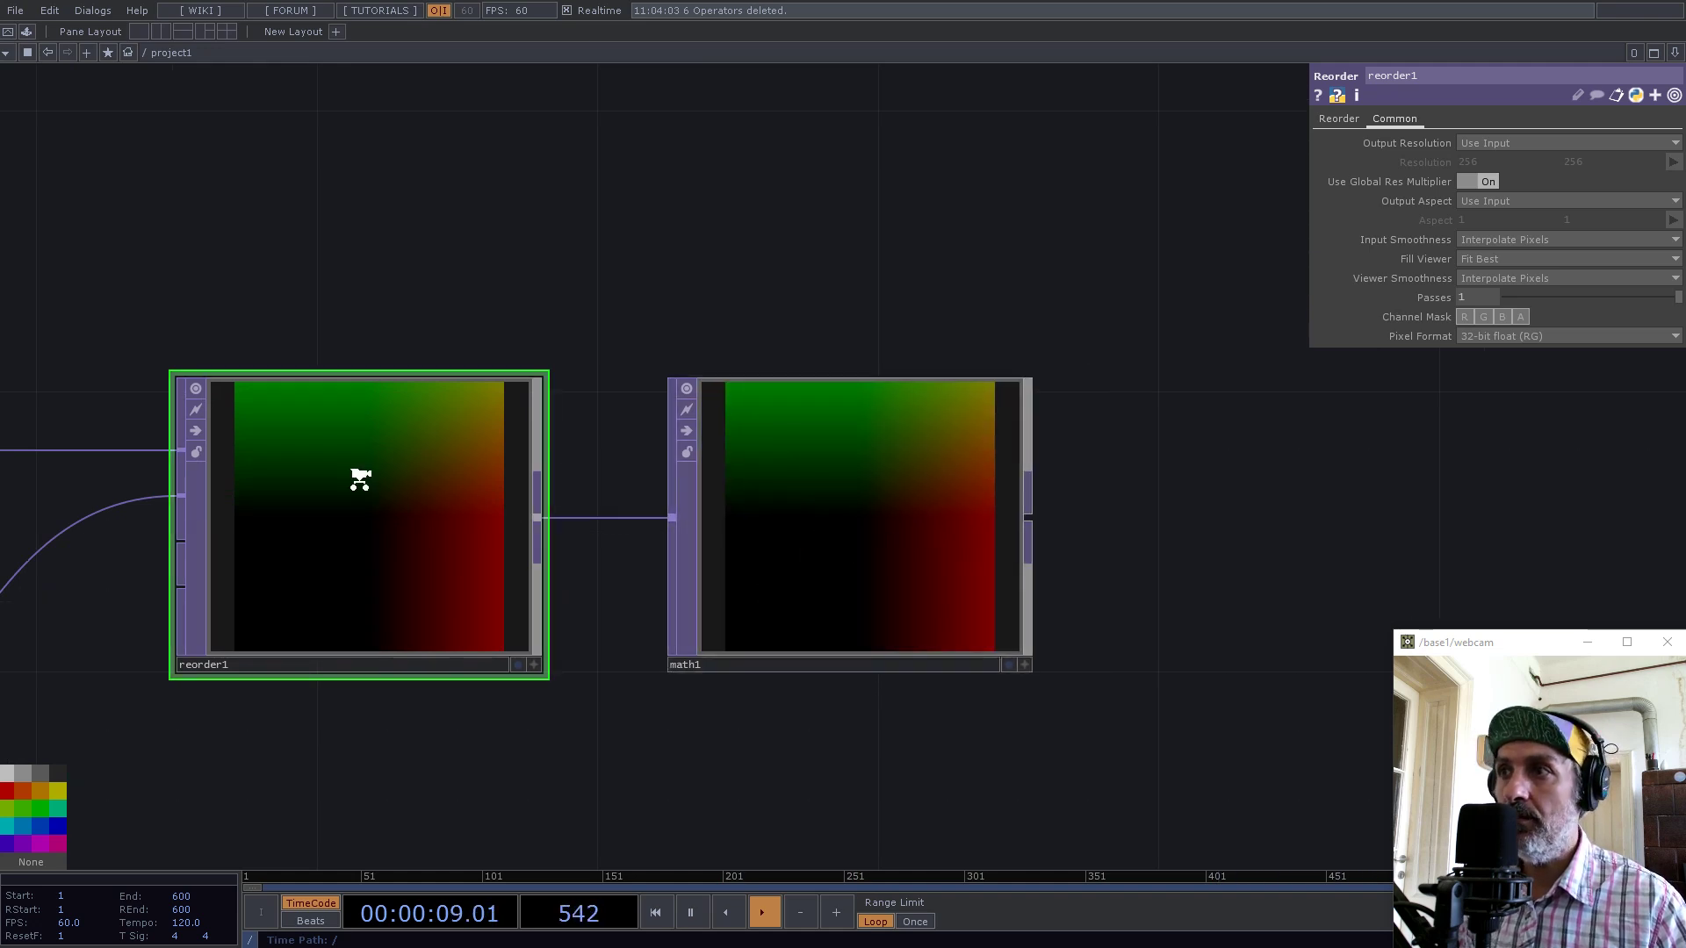
scroll(357, 477, up, 4)
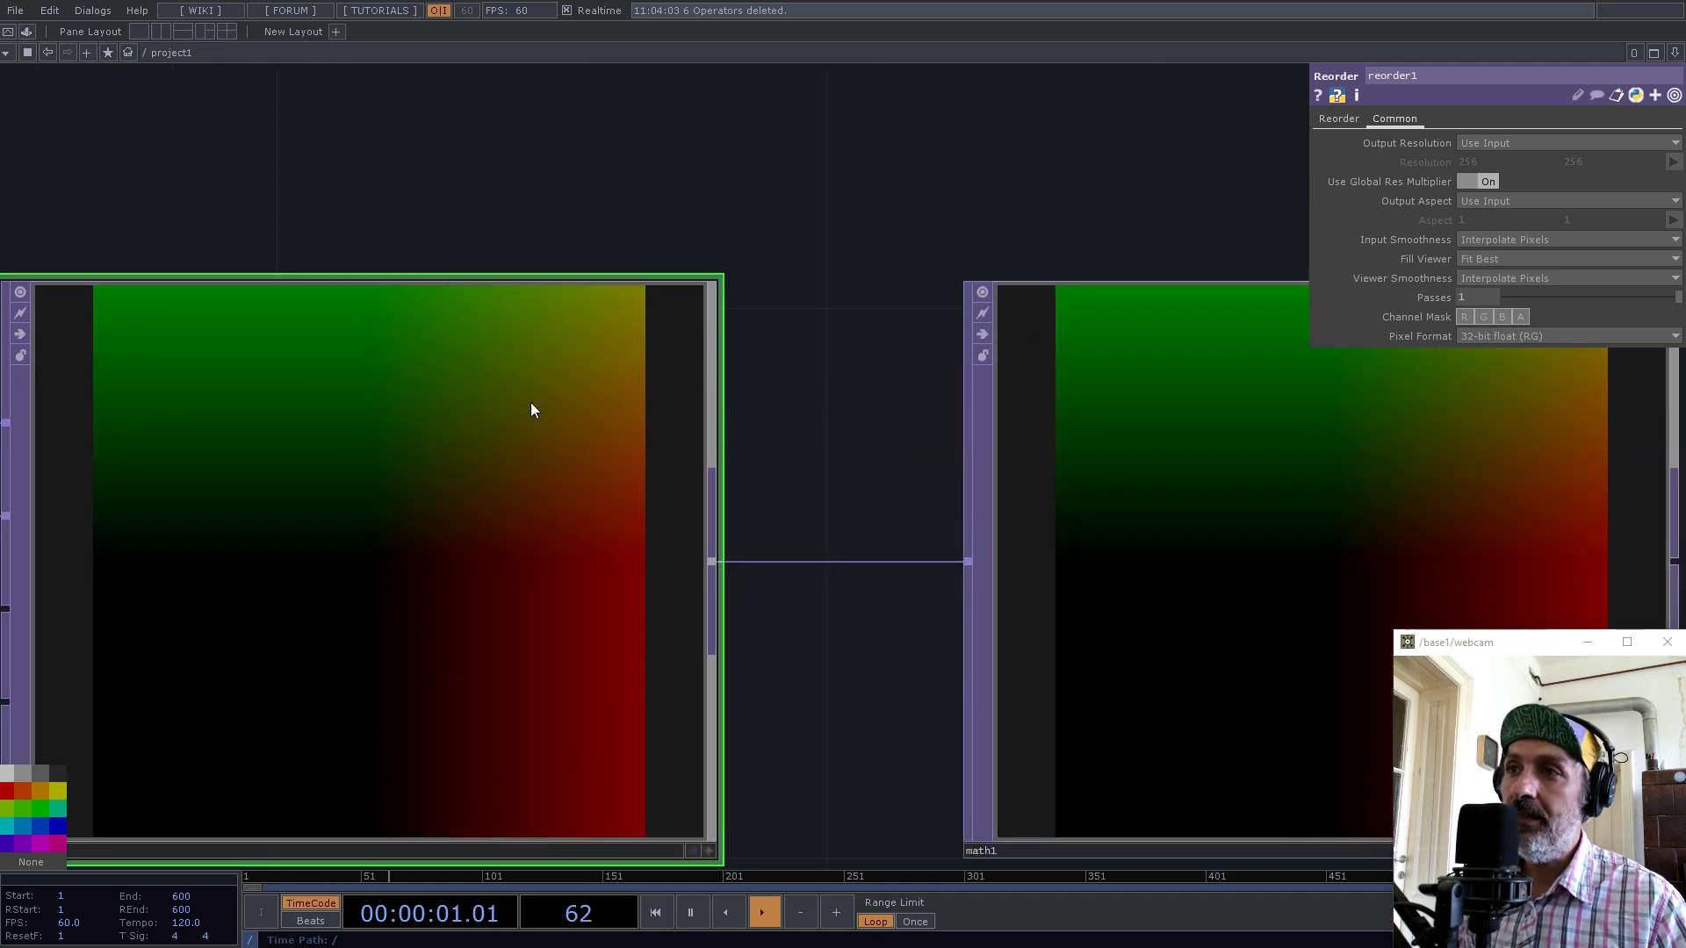
scroll(531, 402, down, 3)
scroll(473, 509, up, 2)
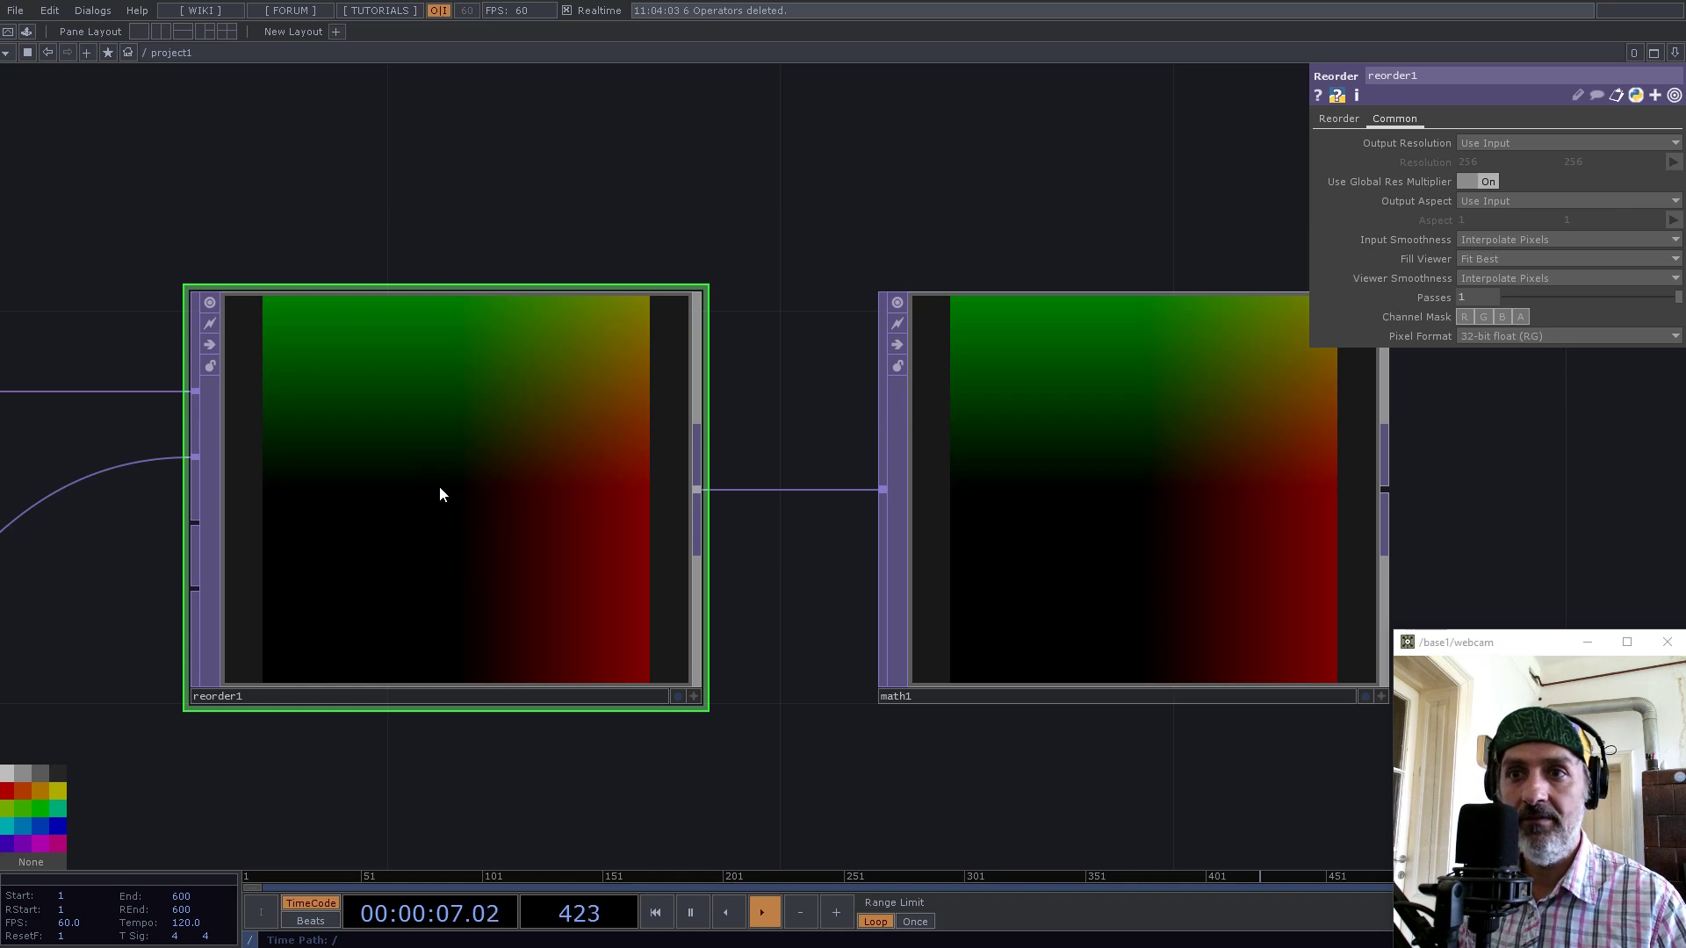
scroll(893, 430, down, 3)
Set math1's Combine Channels to Length and exclude alpha from its Combine Channels Input
click(892, 430)
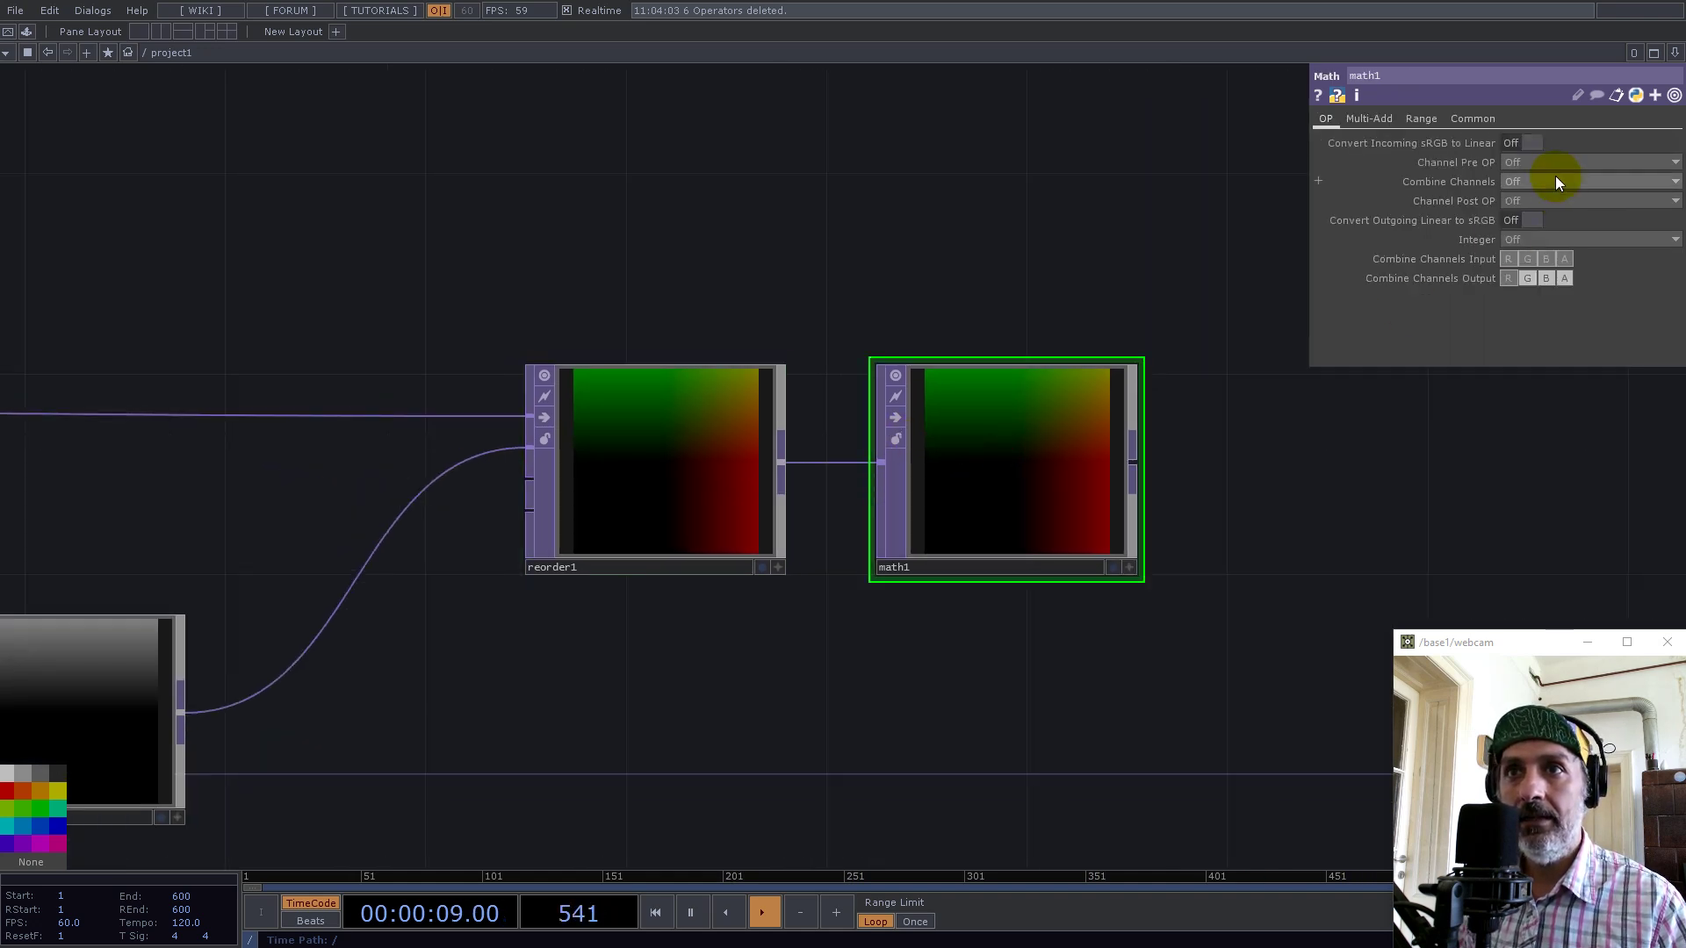
click(1556, 182)
click(1533, 320)
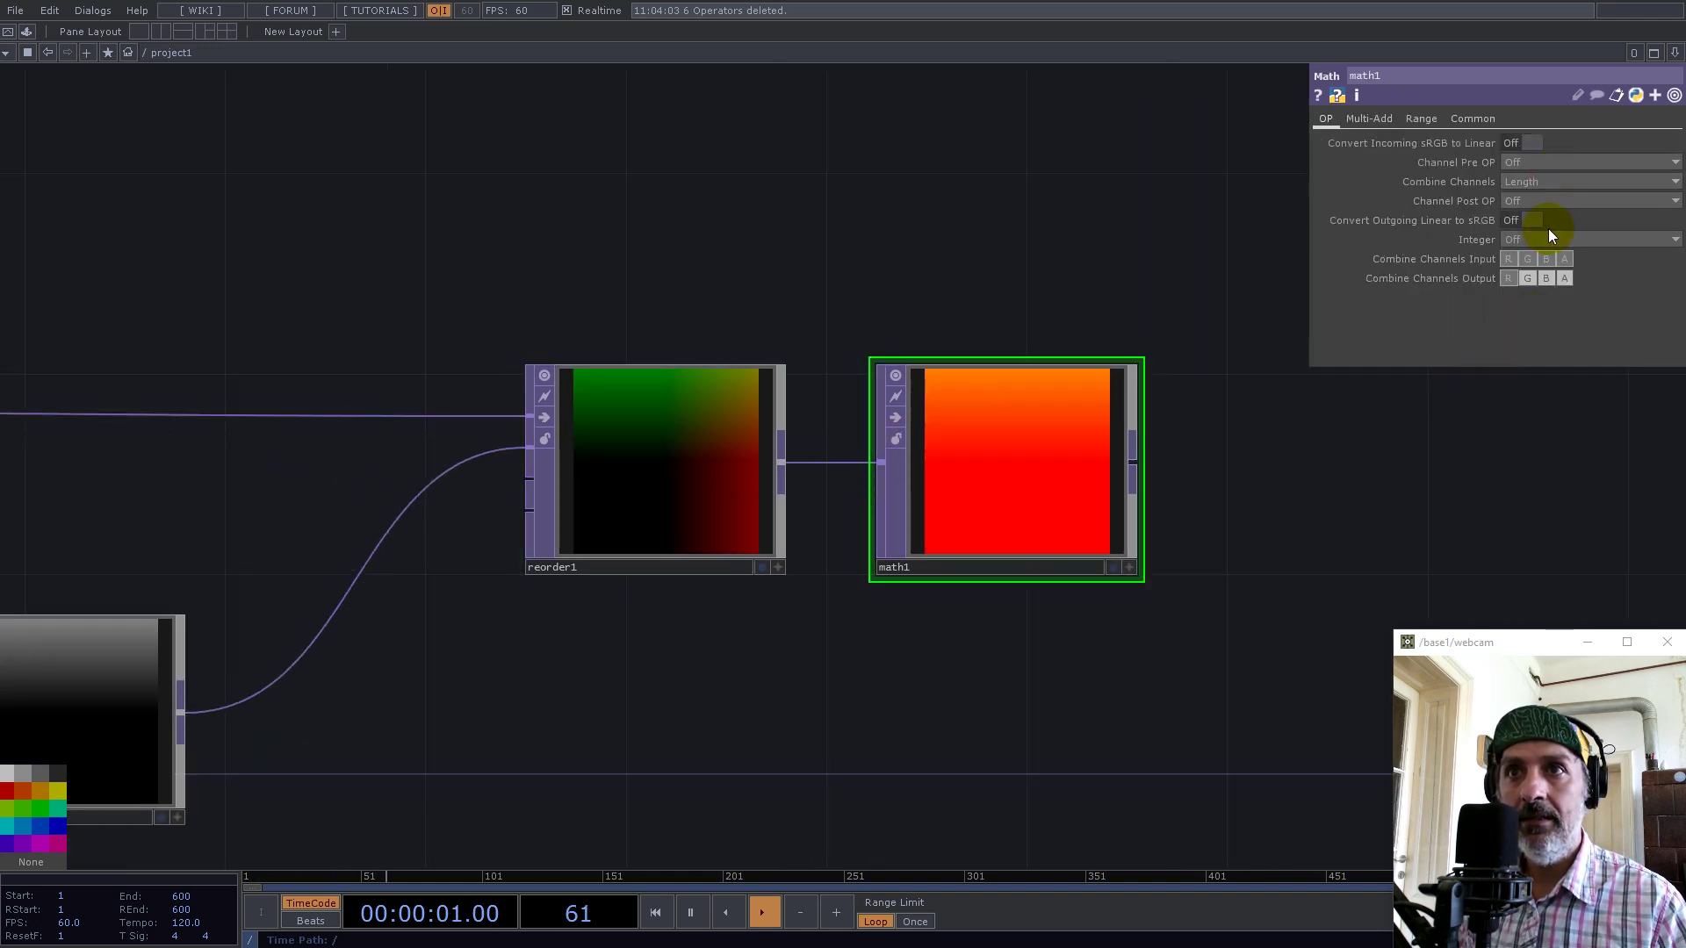
click(1564, 259)
Set math1's pixel format to 32-bit float (Mono)
click(1473, 118)
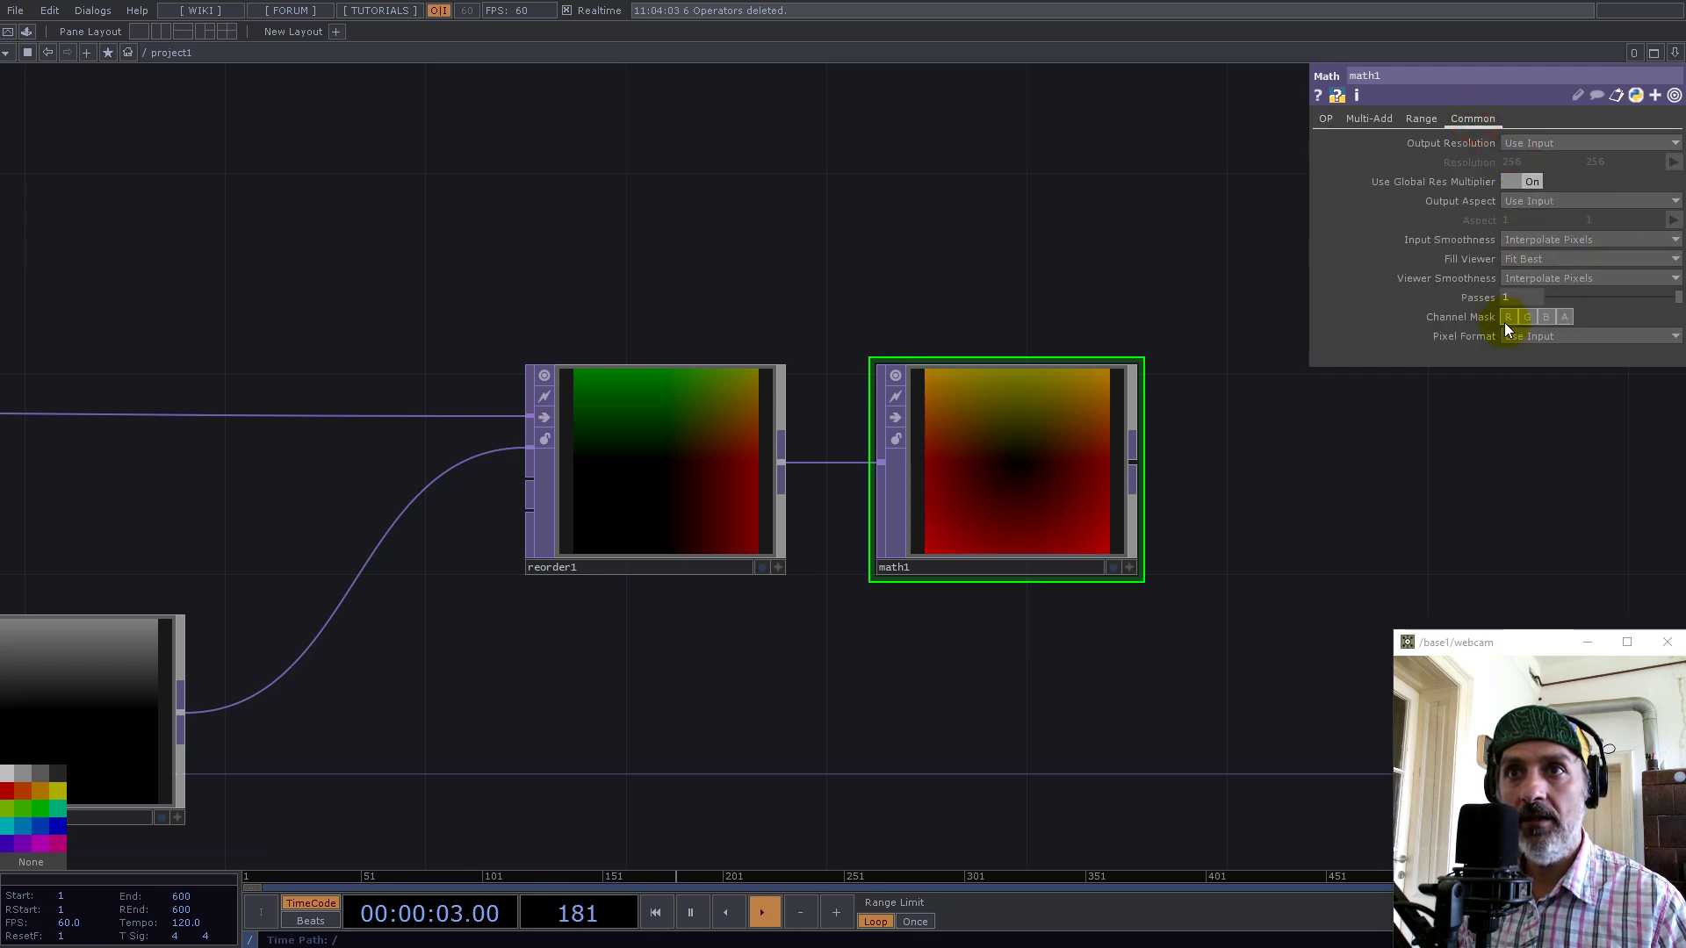
click(1528, 336)
click(1528, 548)
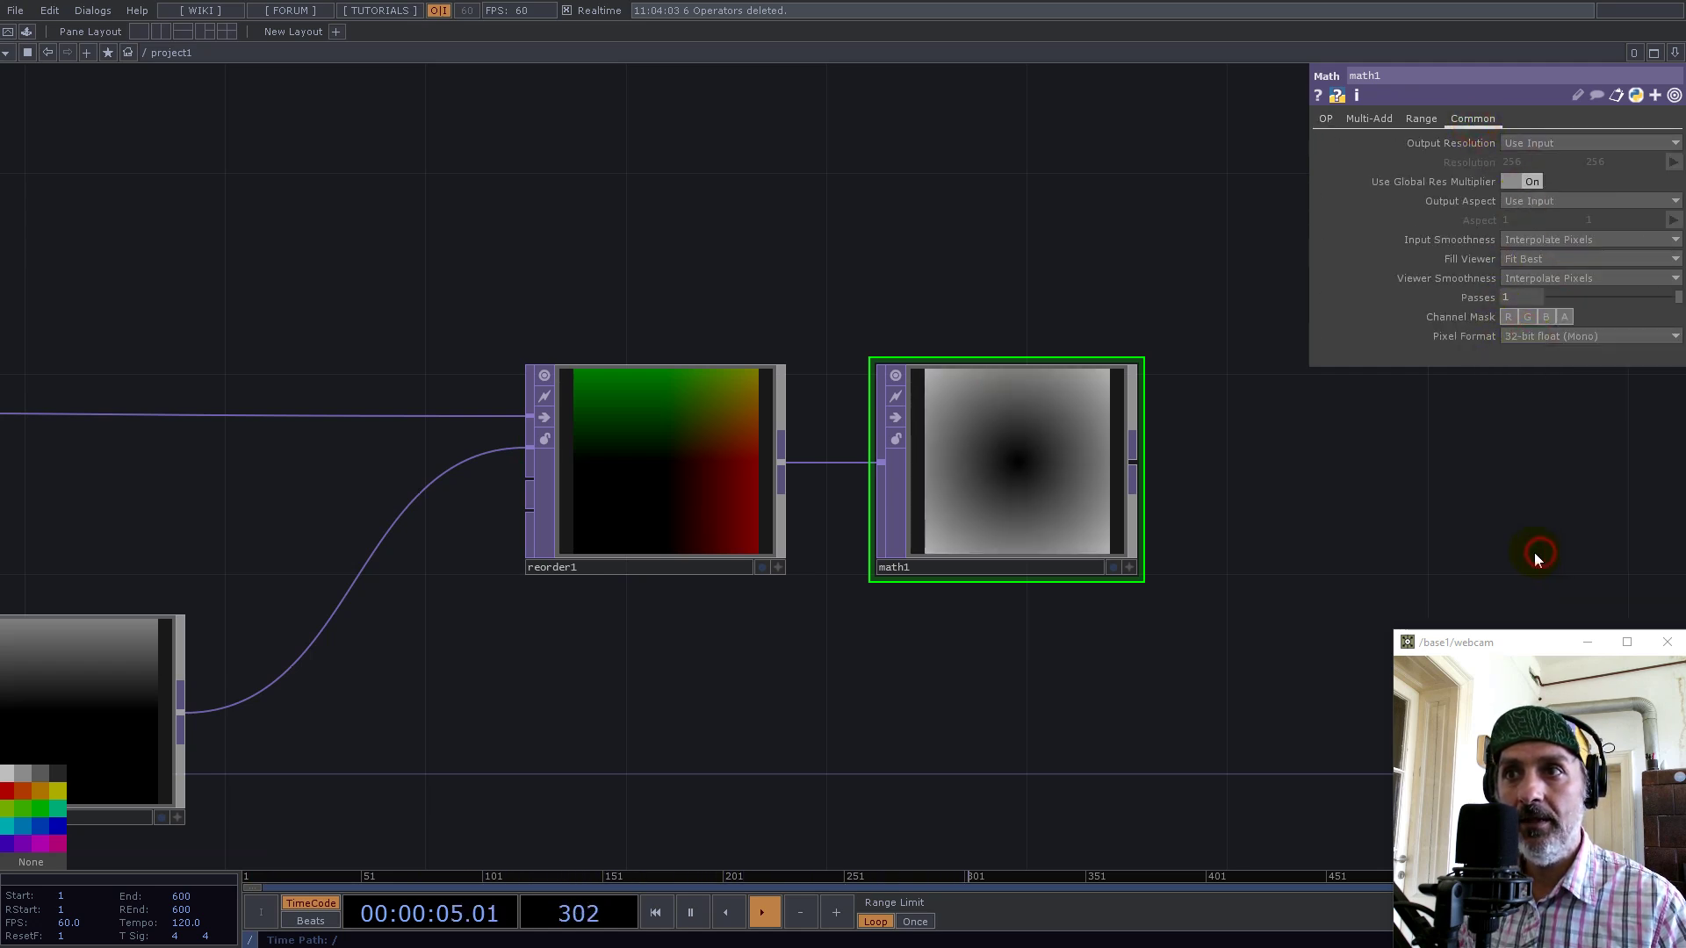
middle_drag(1065, 422, 736, 415)
scroll(736, 408, up, 5)
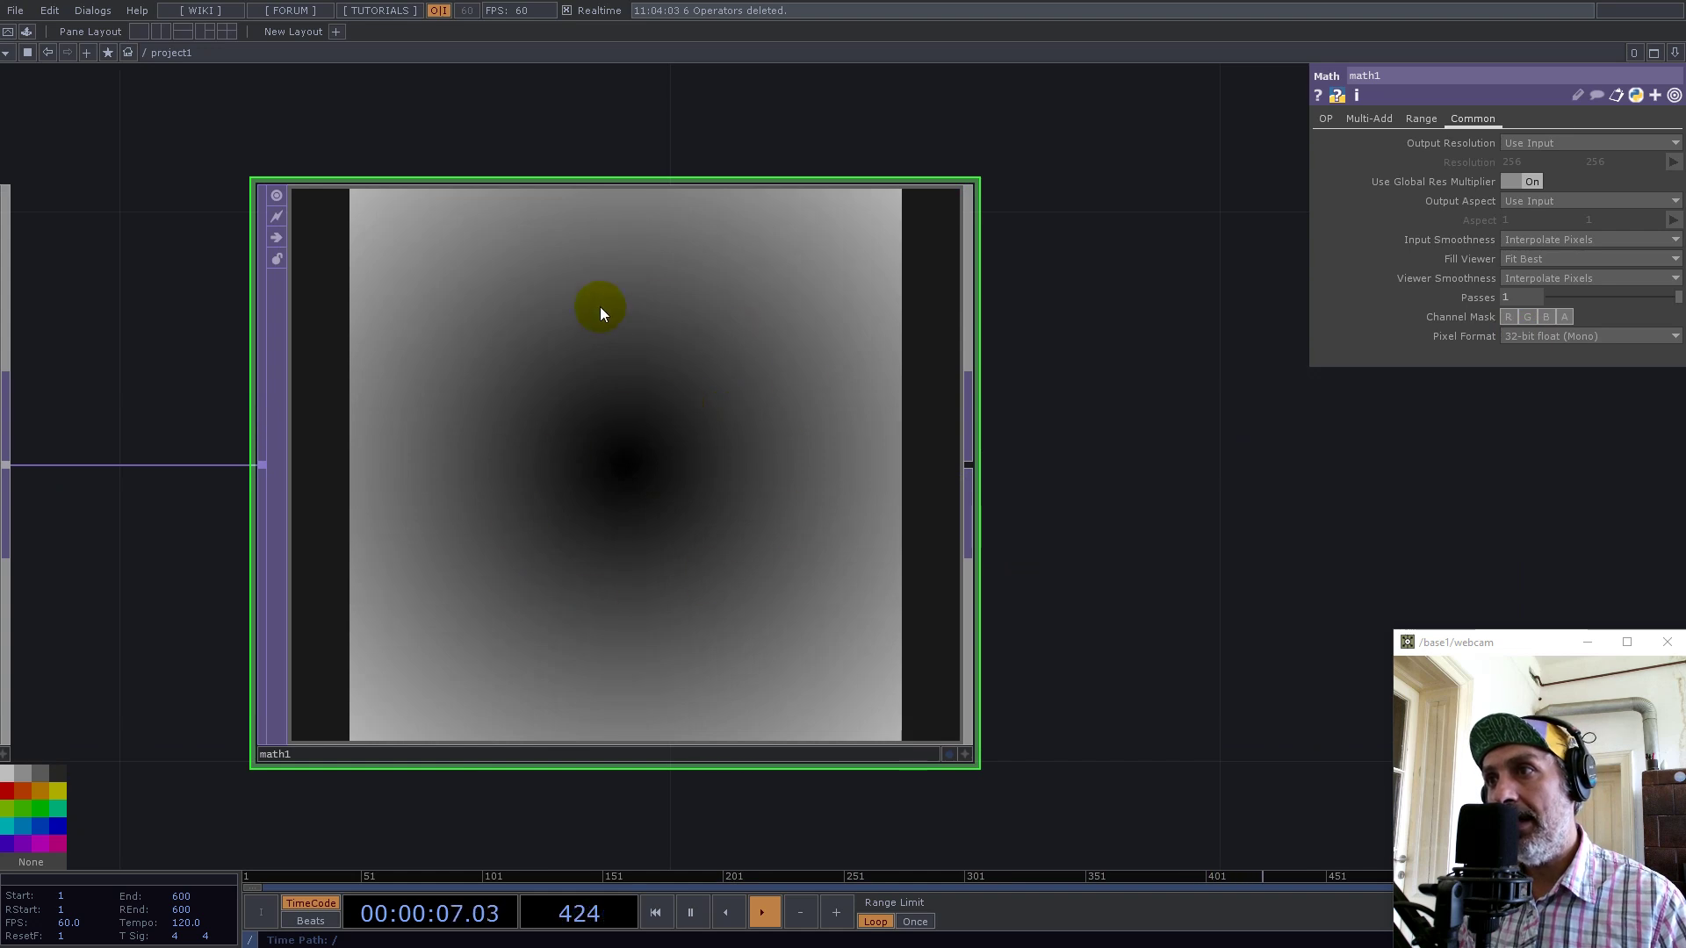
Place limit1 to the right of math1 in the network and connect math1's output to it
scroll(672, 395, down, 8)
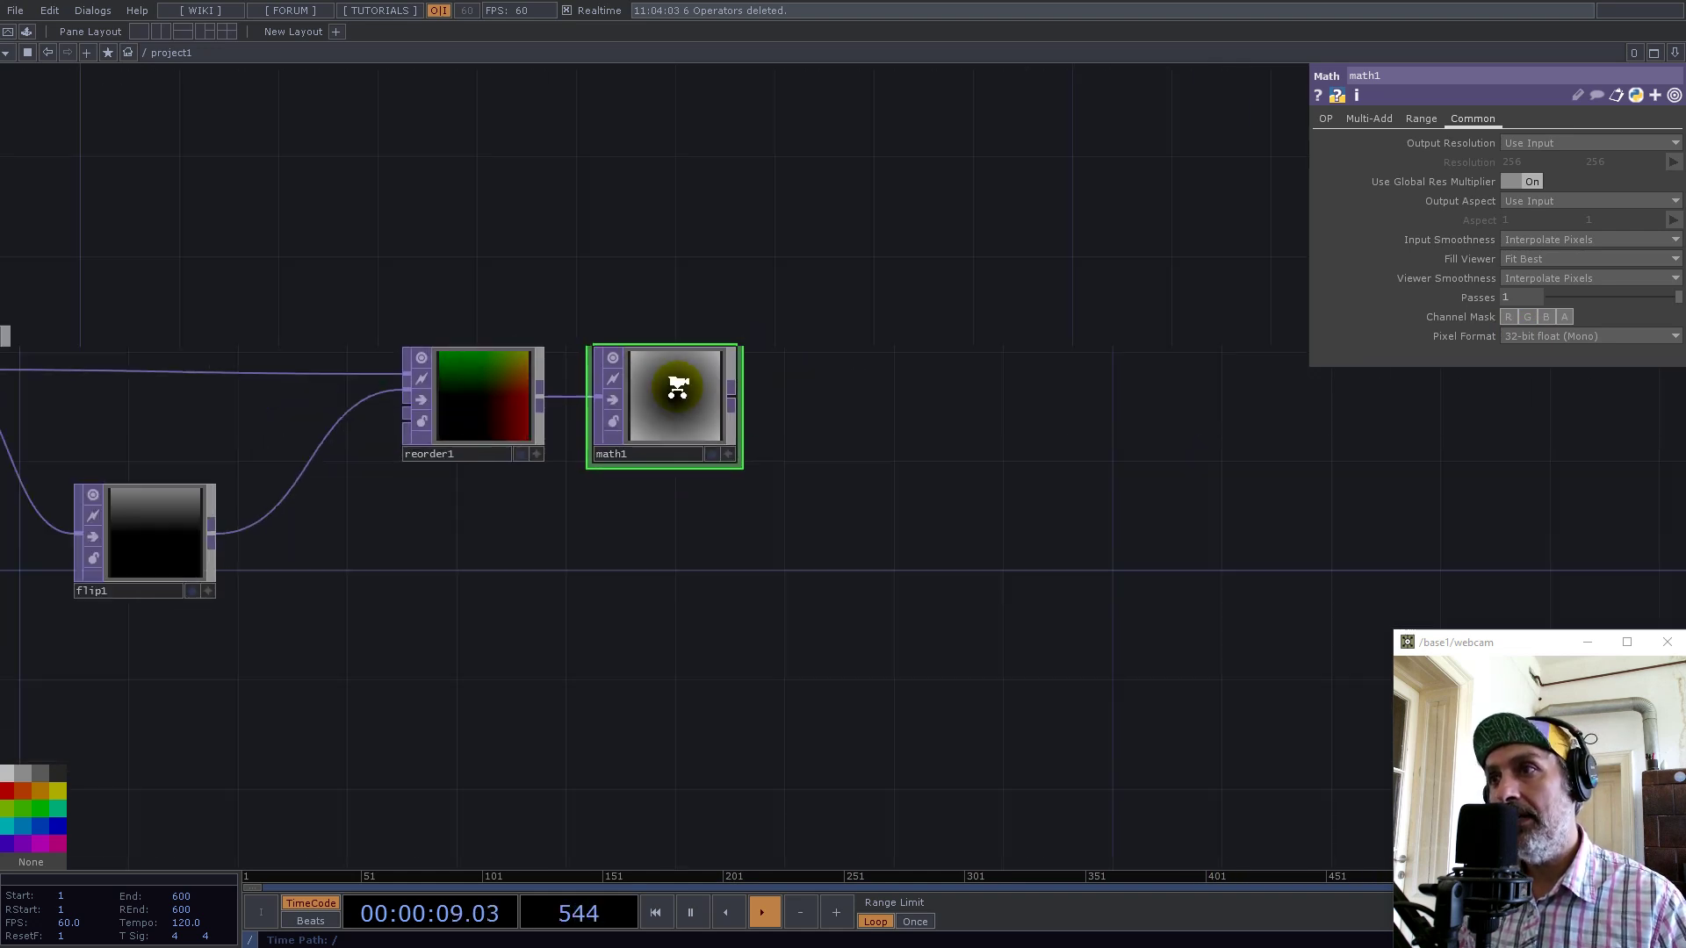
scroll(685, 408, up, 1)
drag(353, 713, 803, 388)
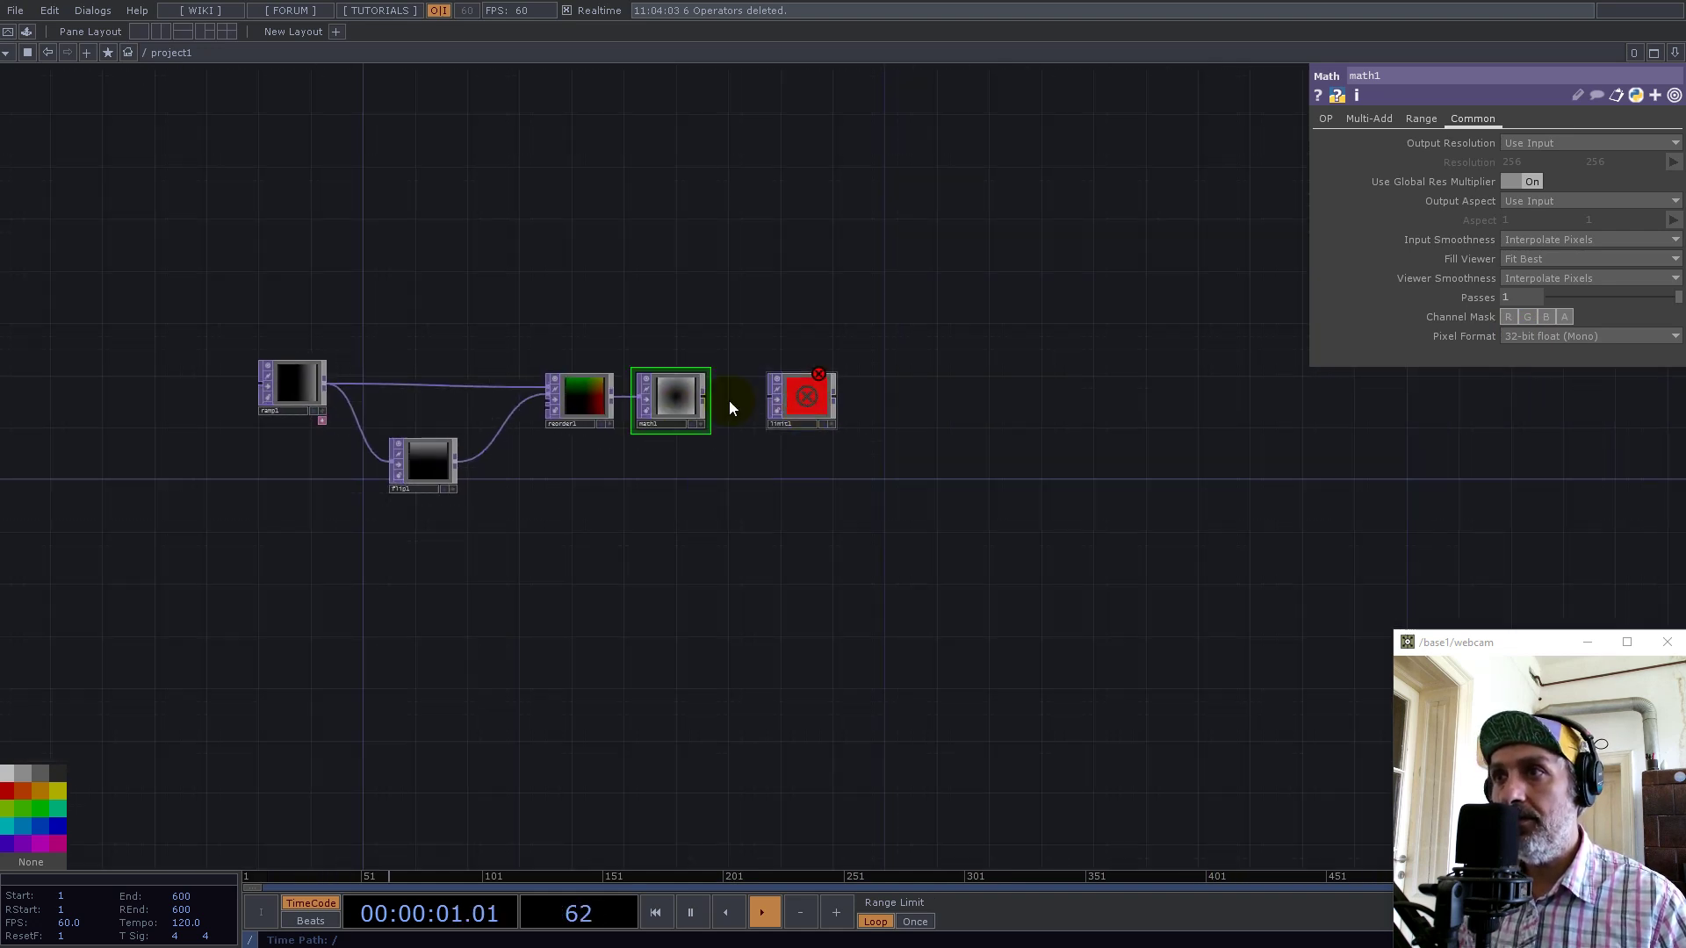
scroll(729, 401, up, 4)
drag(645, 399, 890, 397)
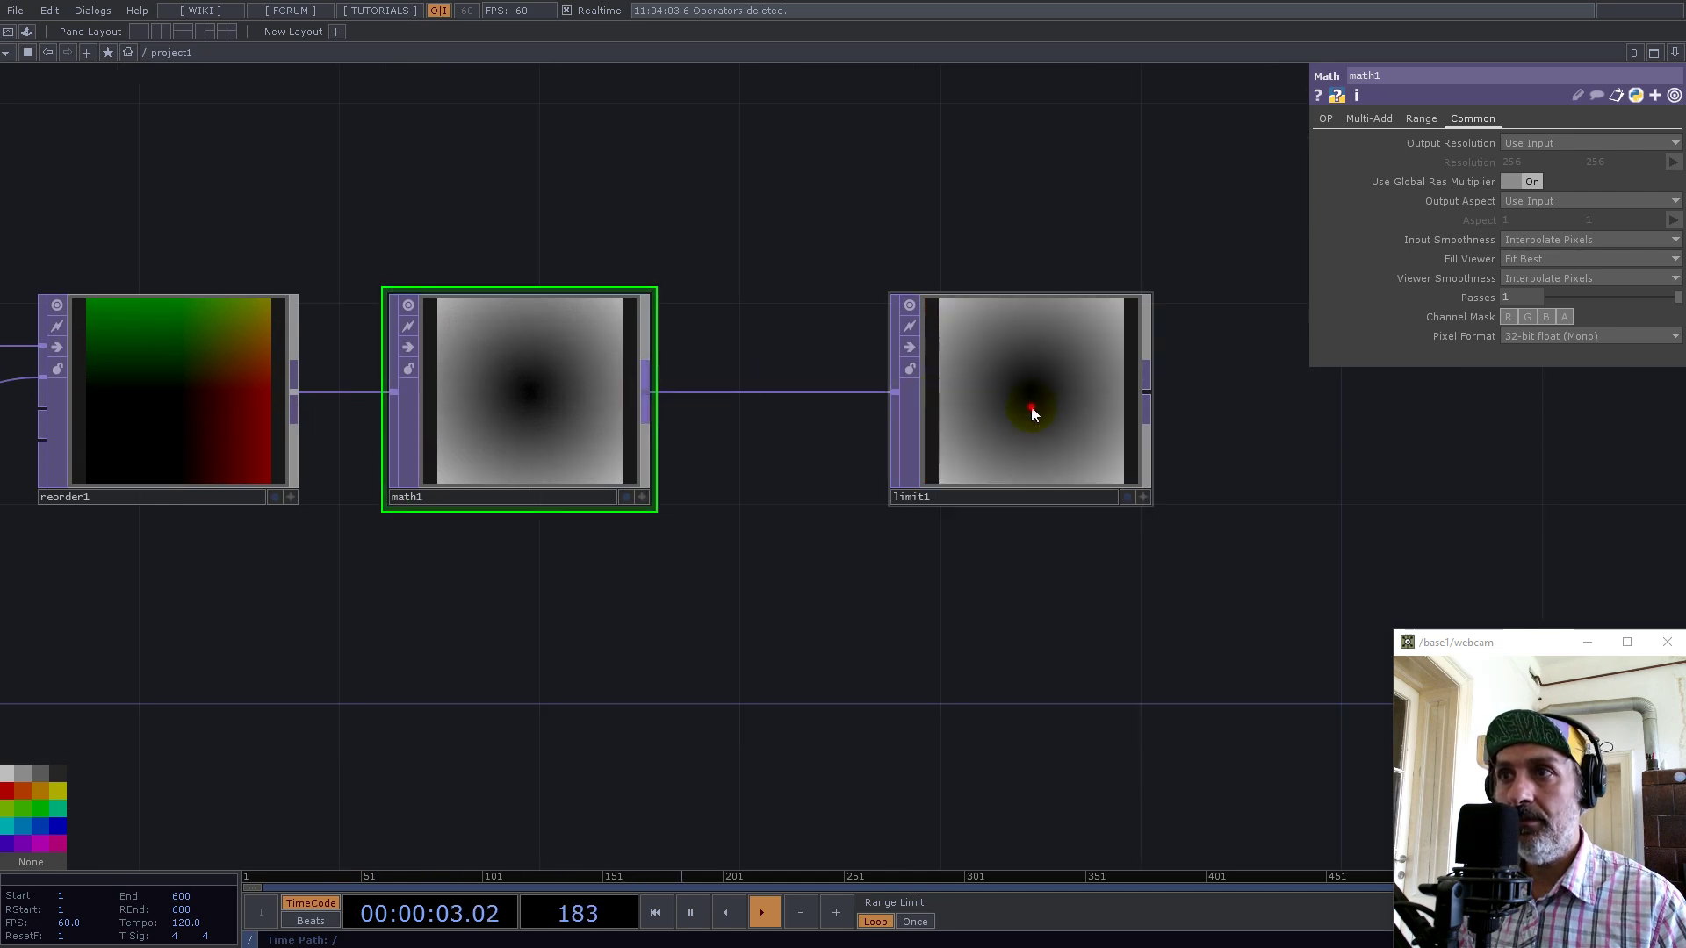
drag(1028, 407, 982, 446)
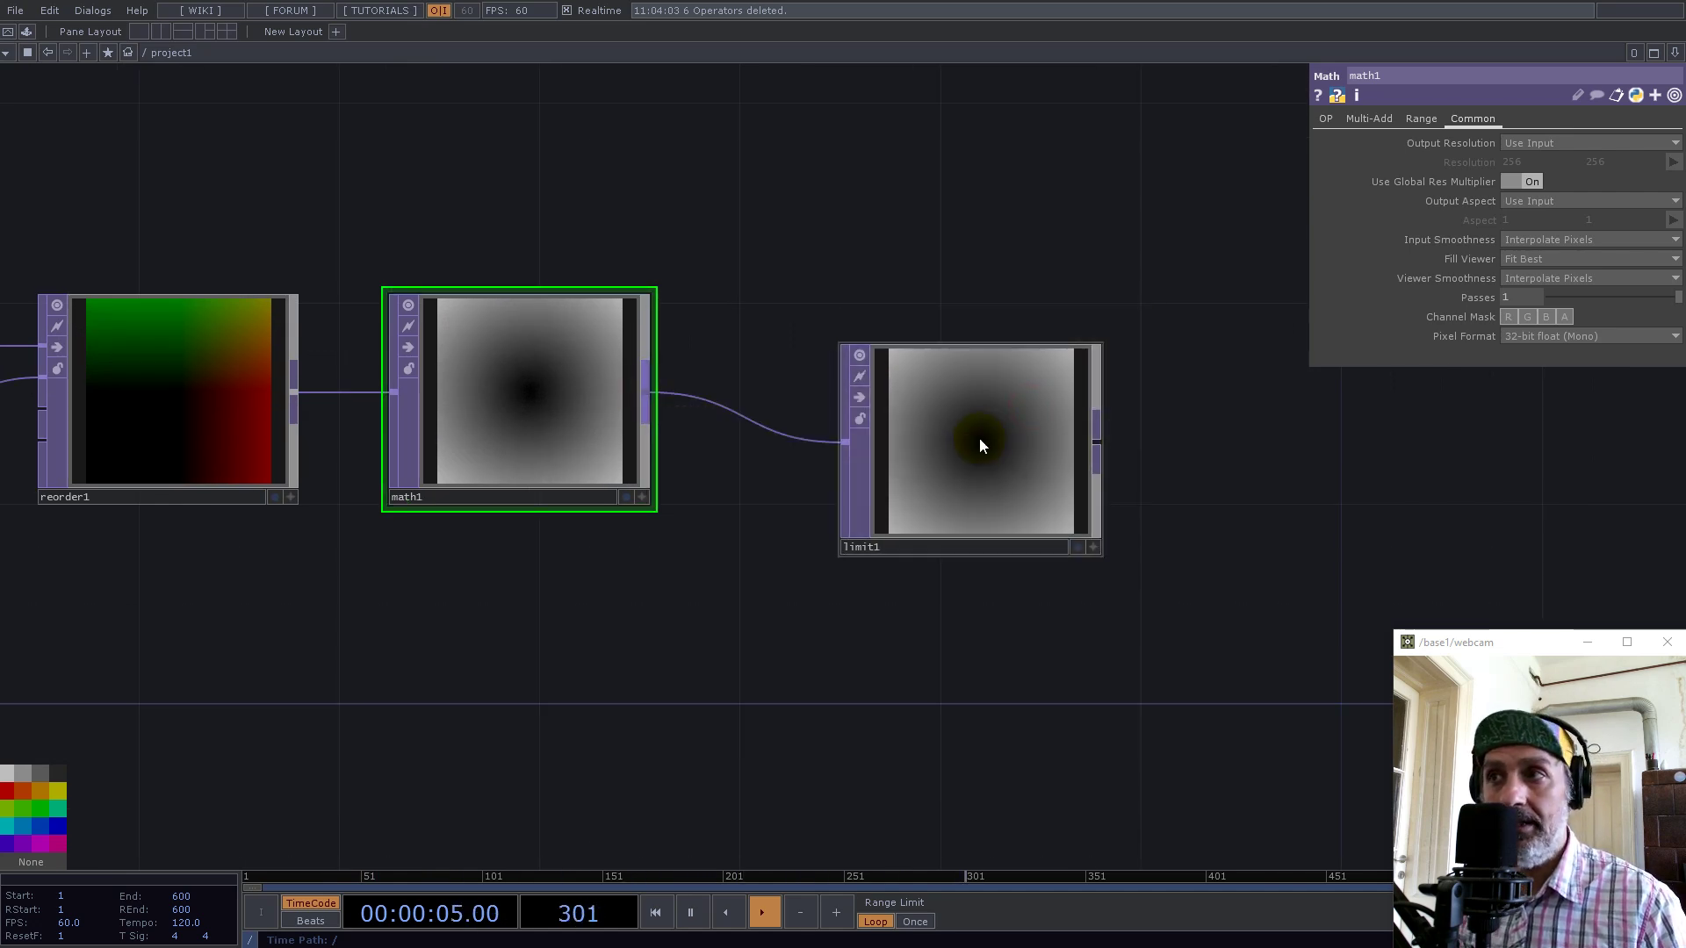
Drive math1's Post-Add with the expression absTime.seconds/20
drag(757, 227, 931, 309)
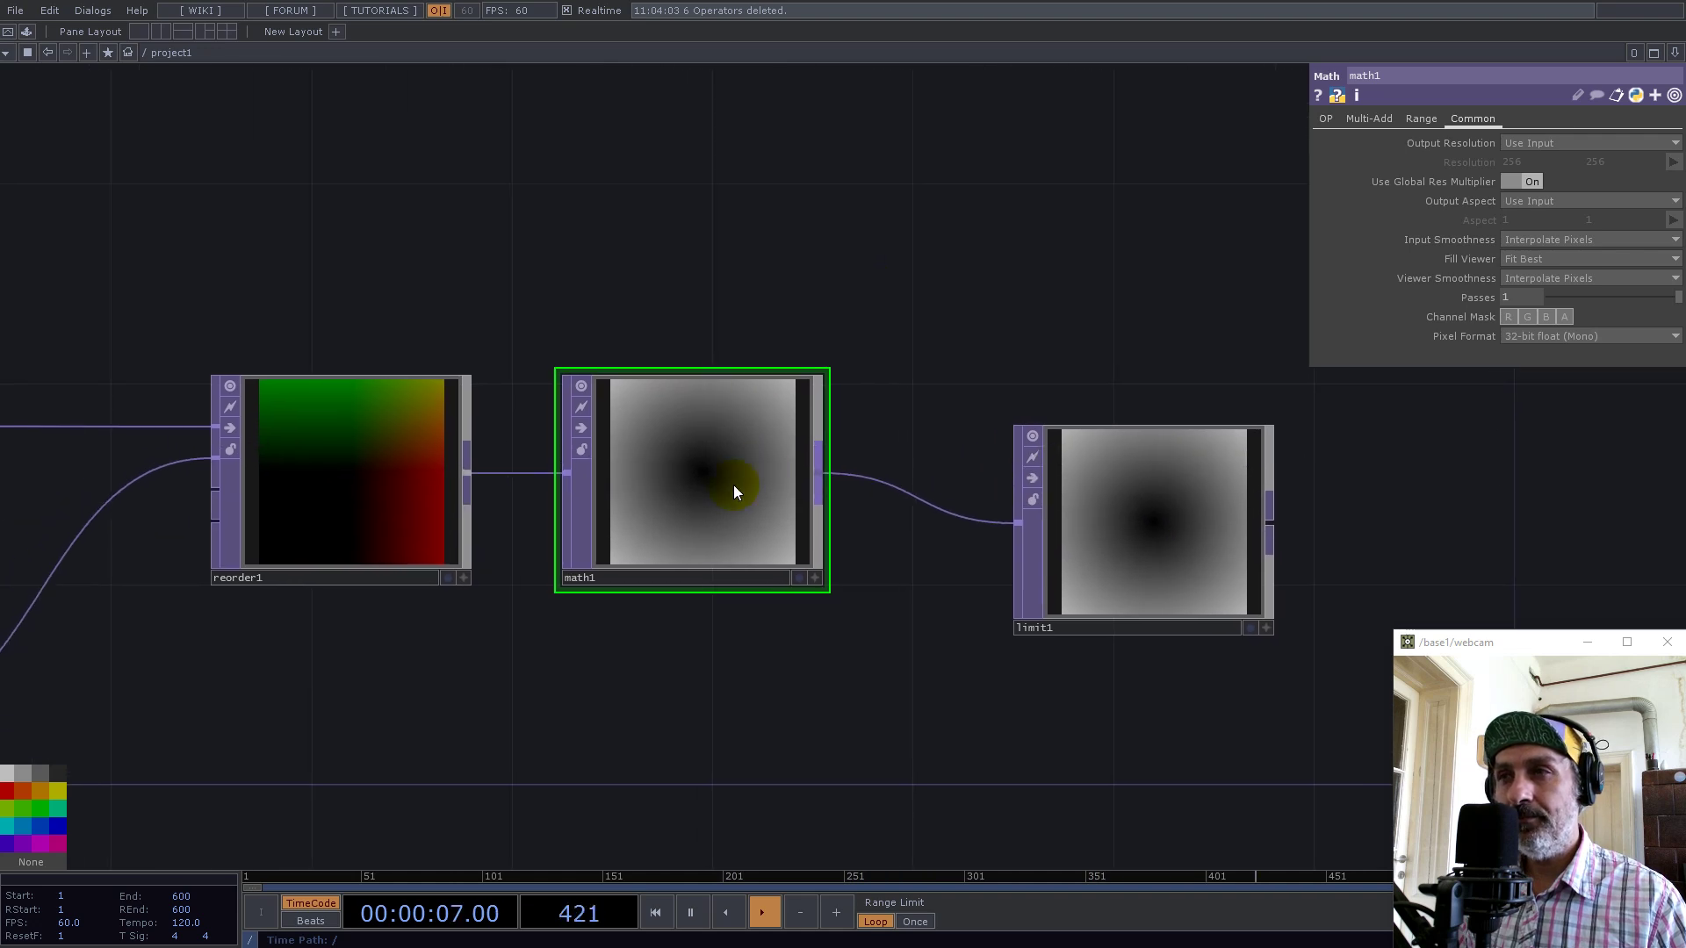
scroll(703, 503, up, 3)
scroll(714, 466, down, 3)
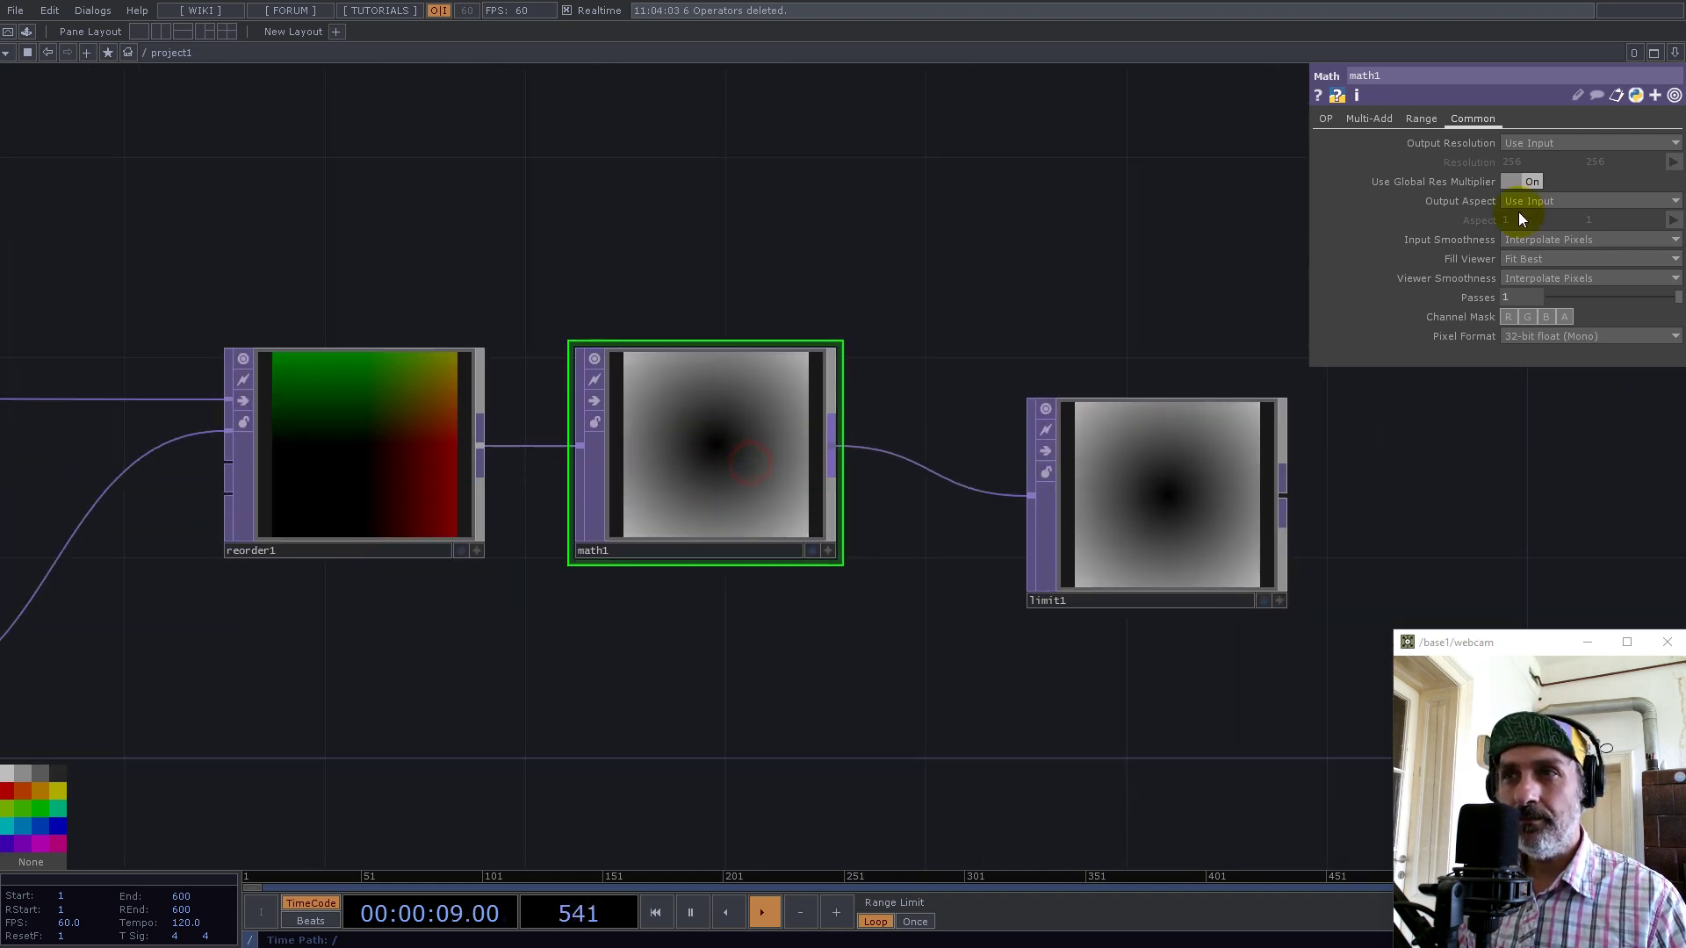
click(1370, 121)
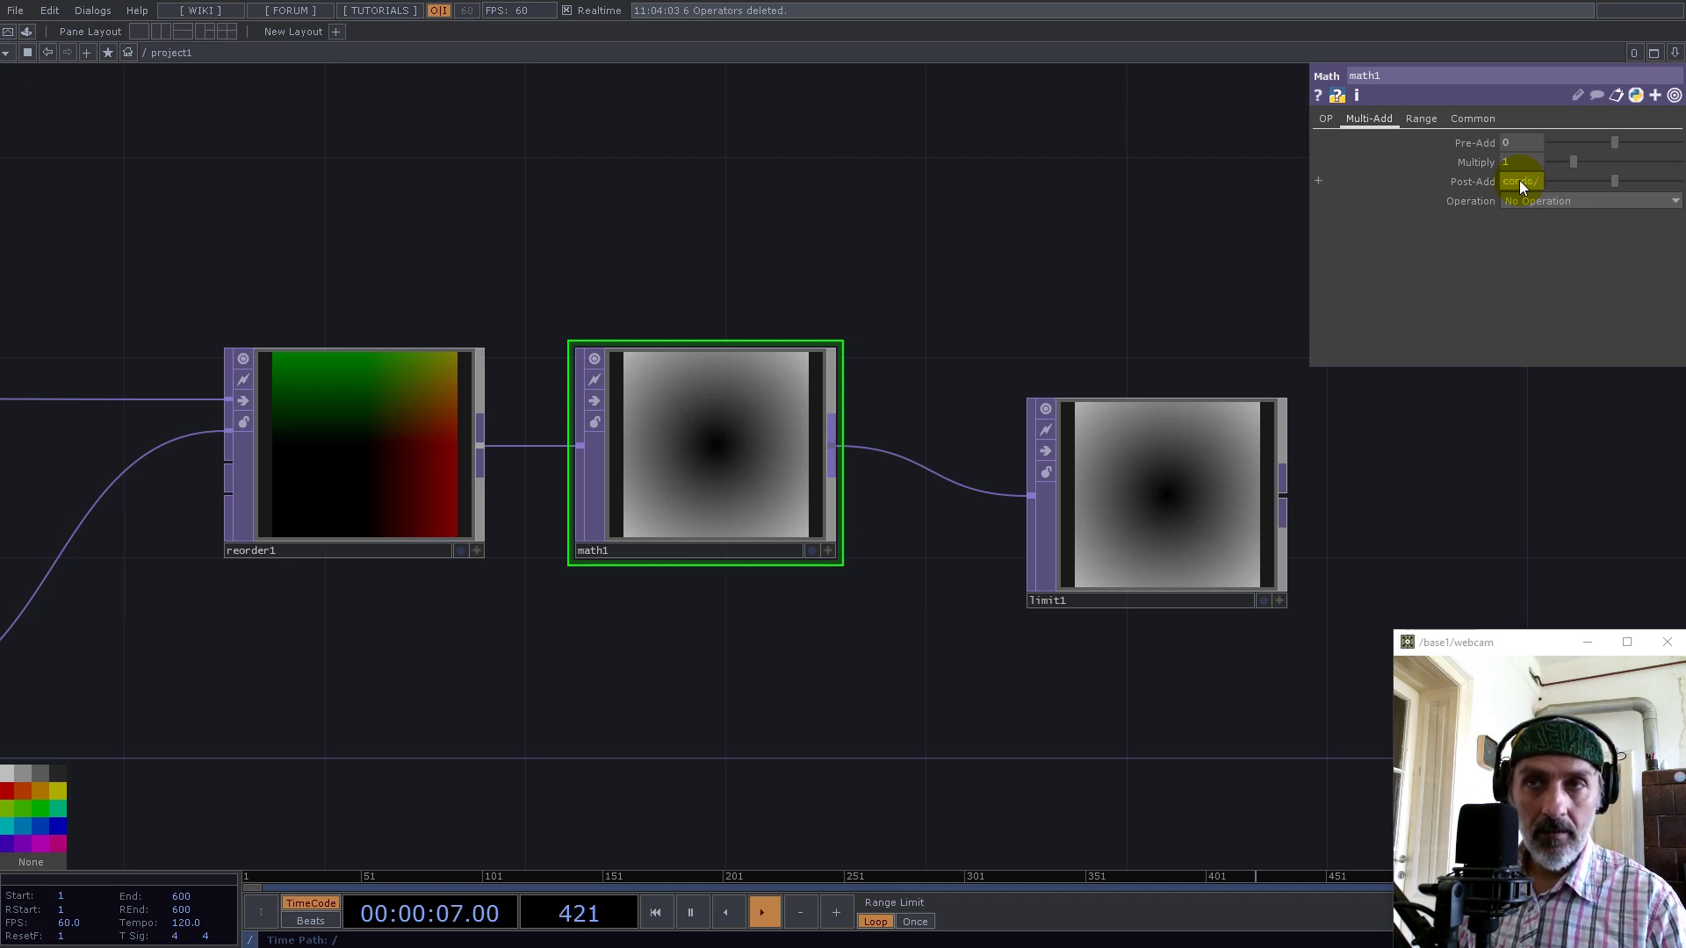
key(Return)
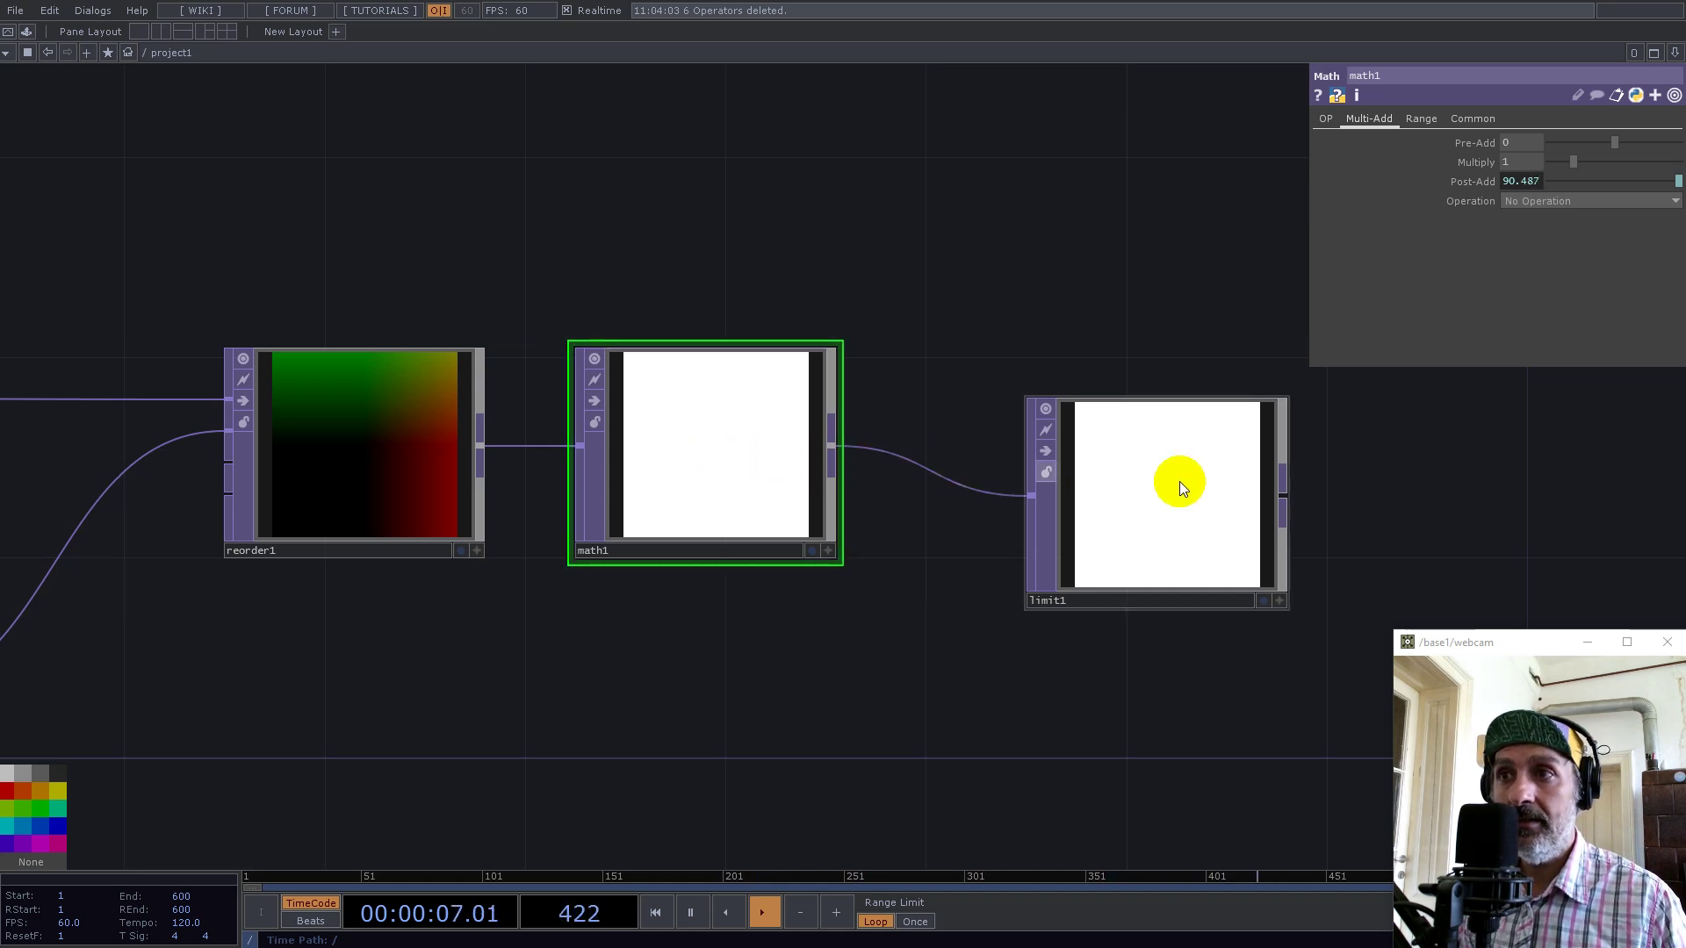
Set limit1's minimum and maximum limit types to Loop and its Minimum Value to 0
click(1206, 525)
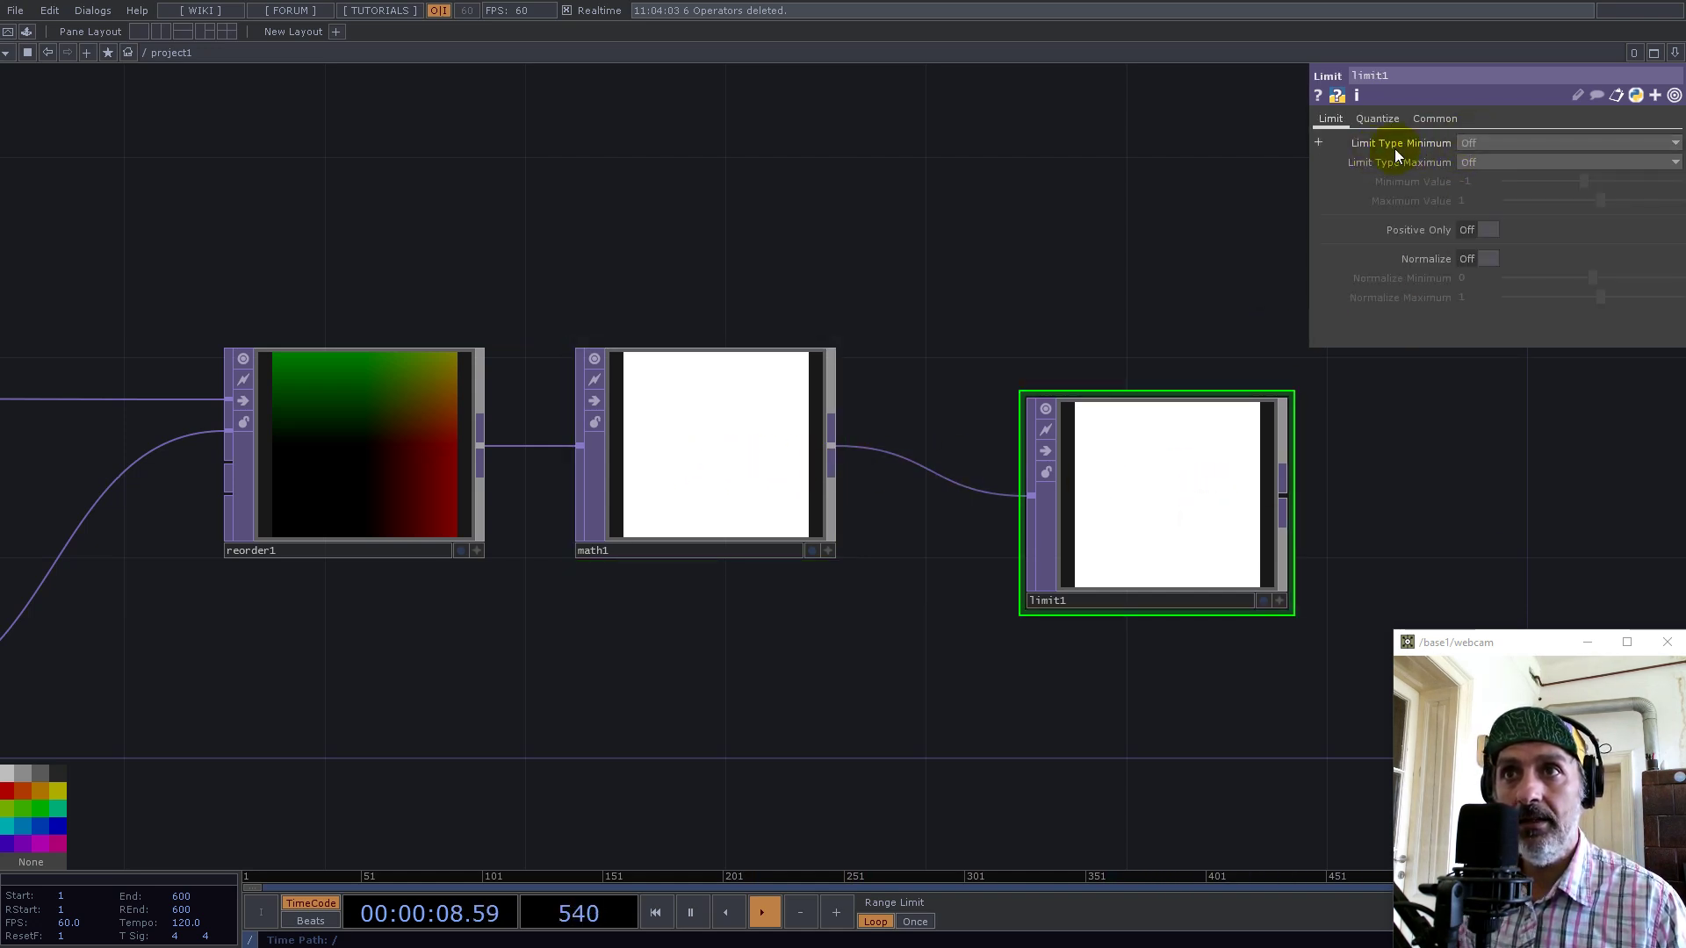
click(1492, 140)
click(1479, 193)
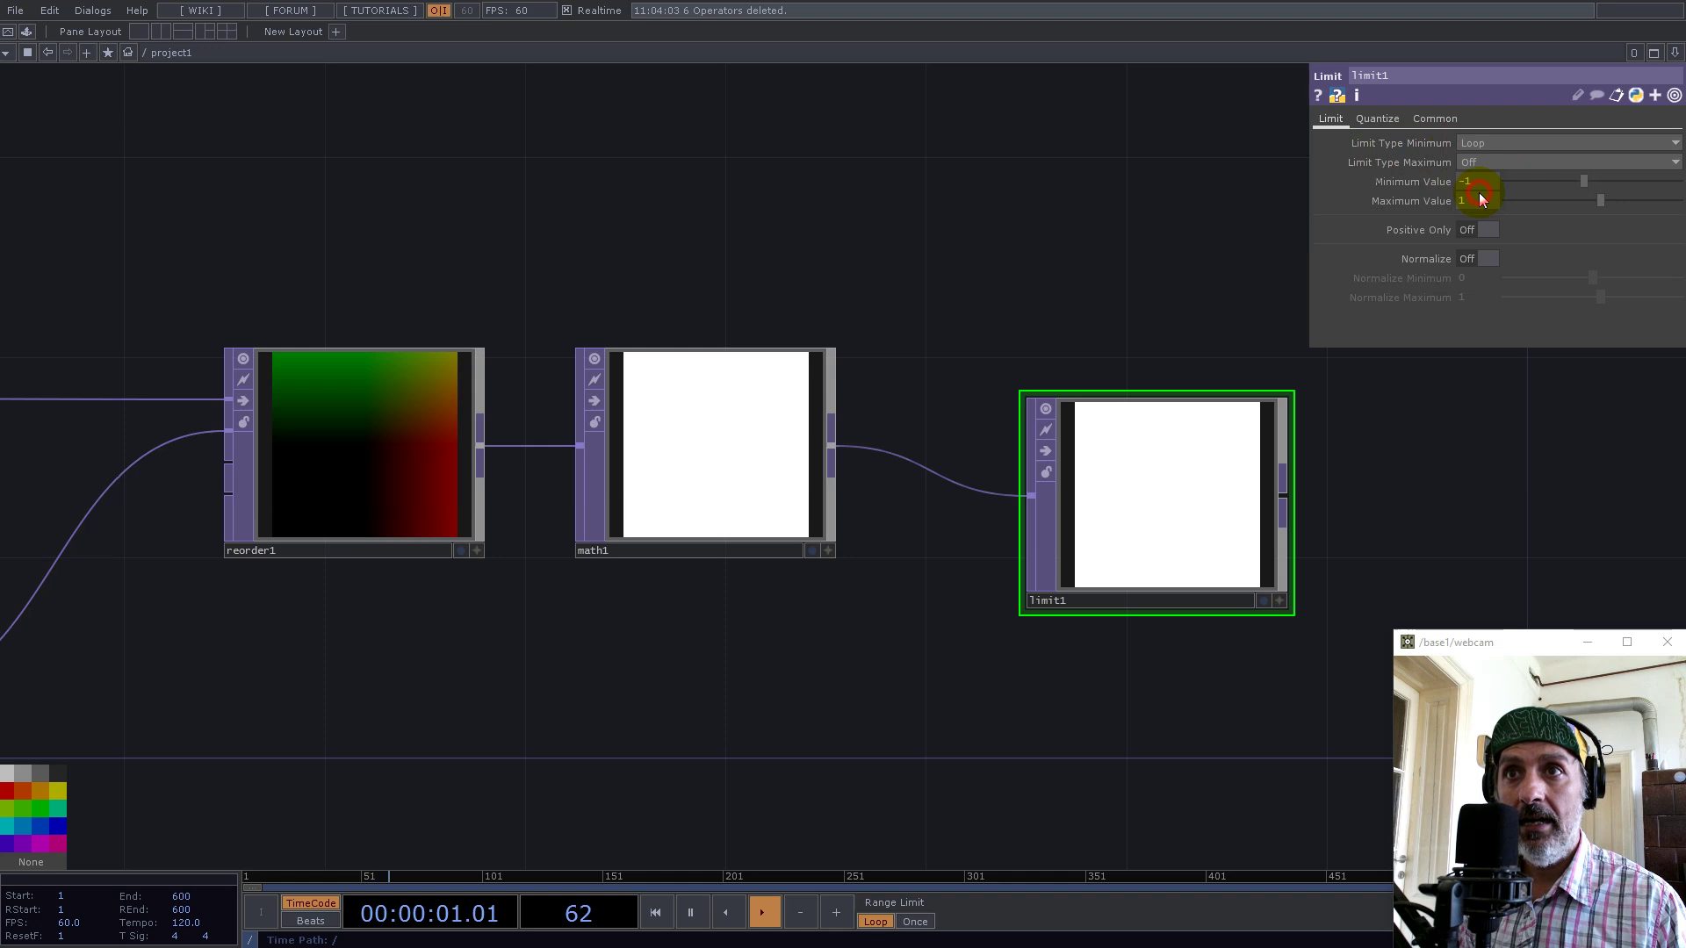
click(1482, 163)
click(1480, 210)
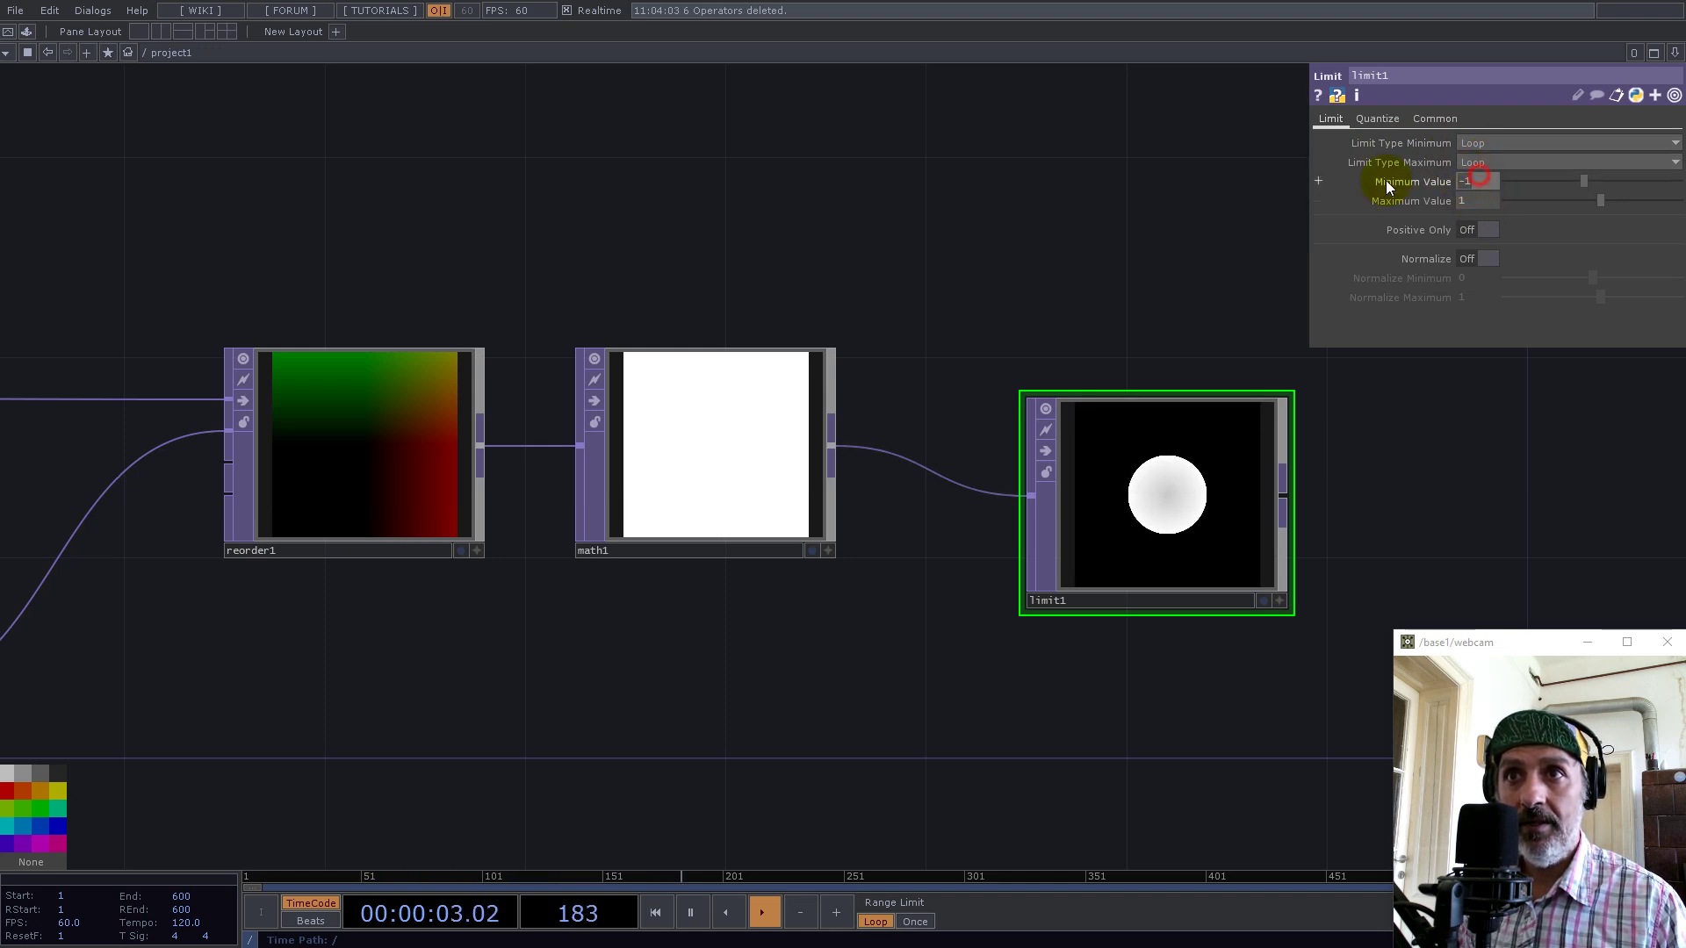
click(1164, 504)
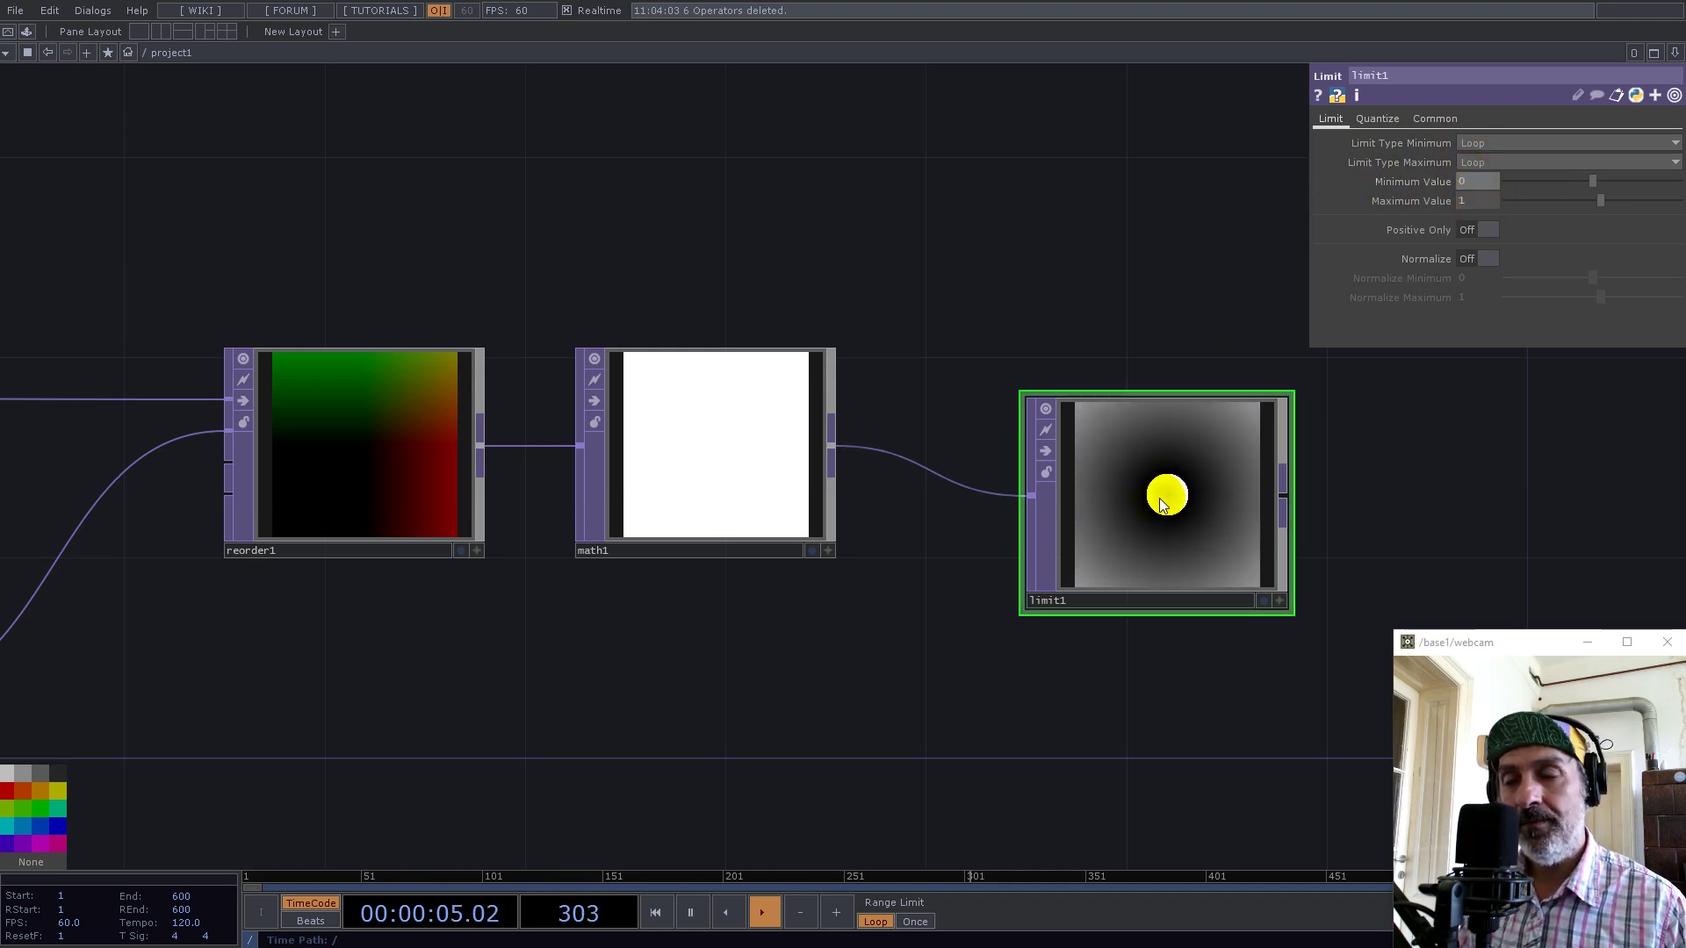
scroll(1141, 474, up, 8)
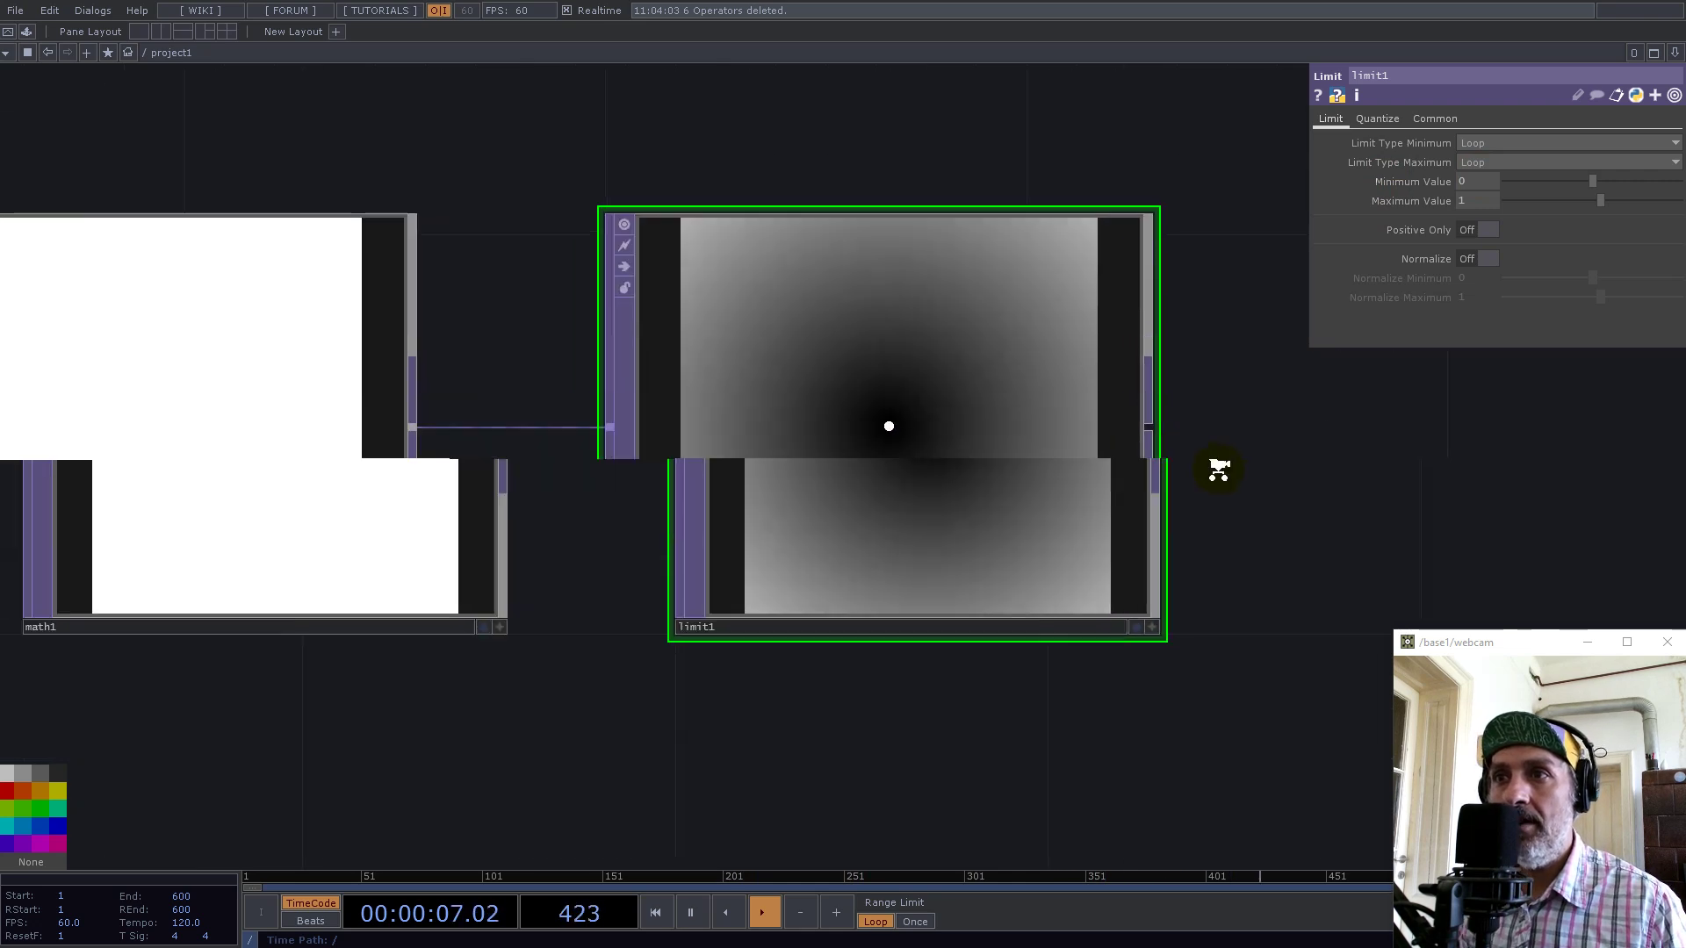
scroll(831, 436, down, 5)
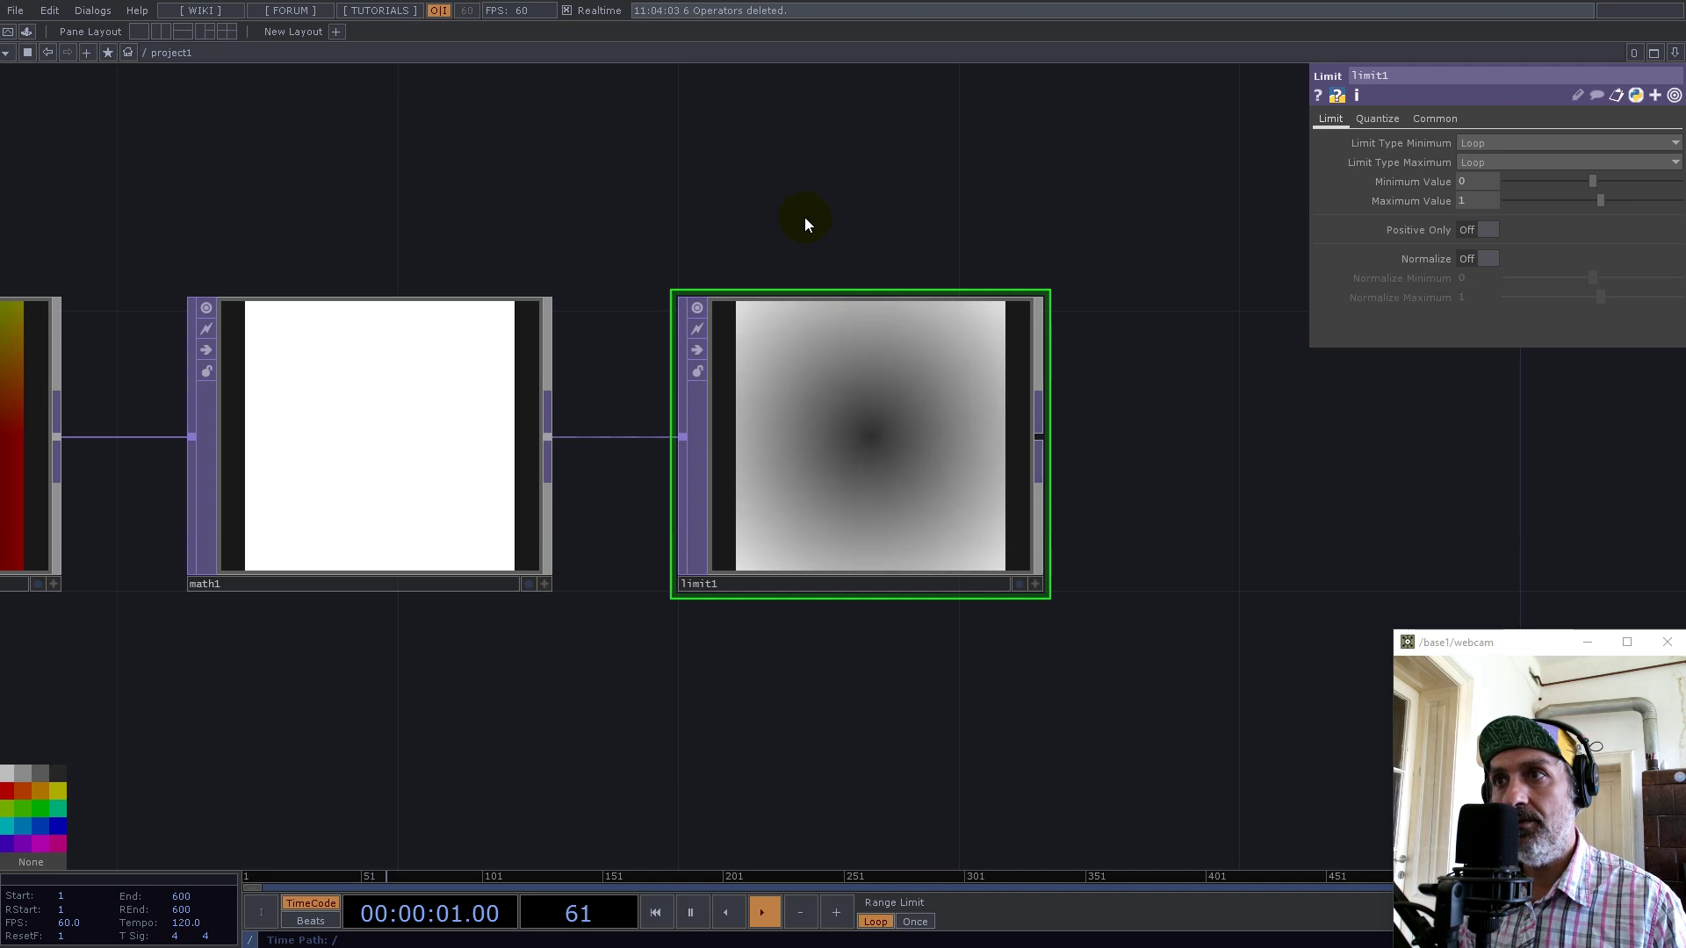
Change math1's Post-Add expression to absTime.seconds/10
drag(804, 218, 1205, 261)
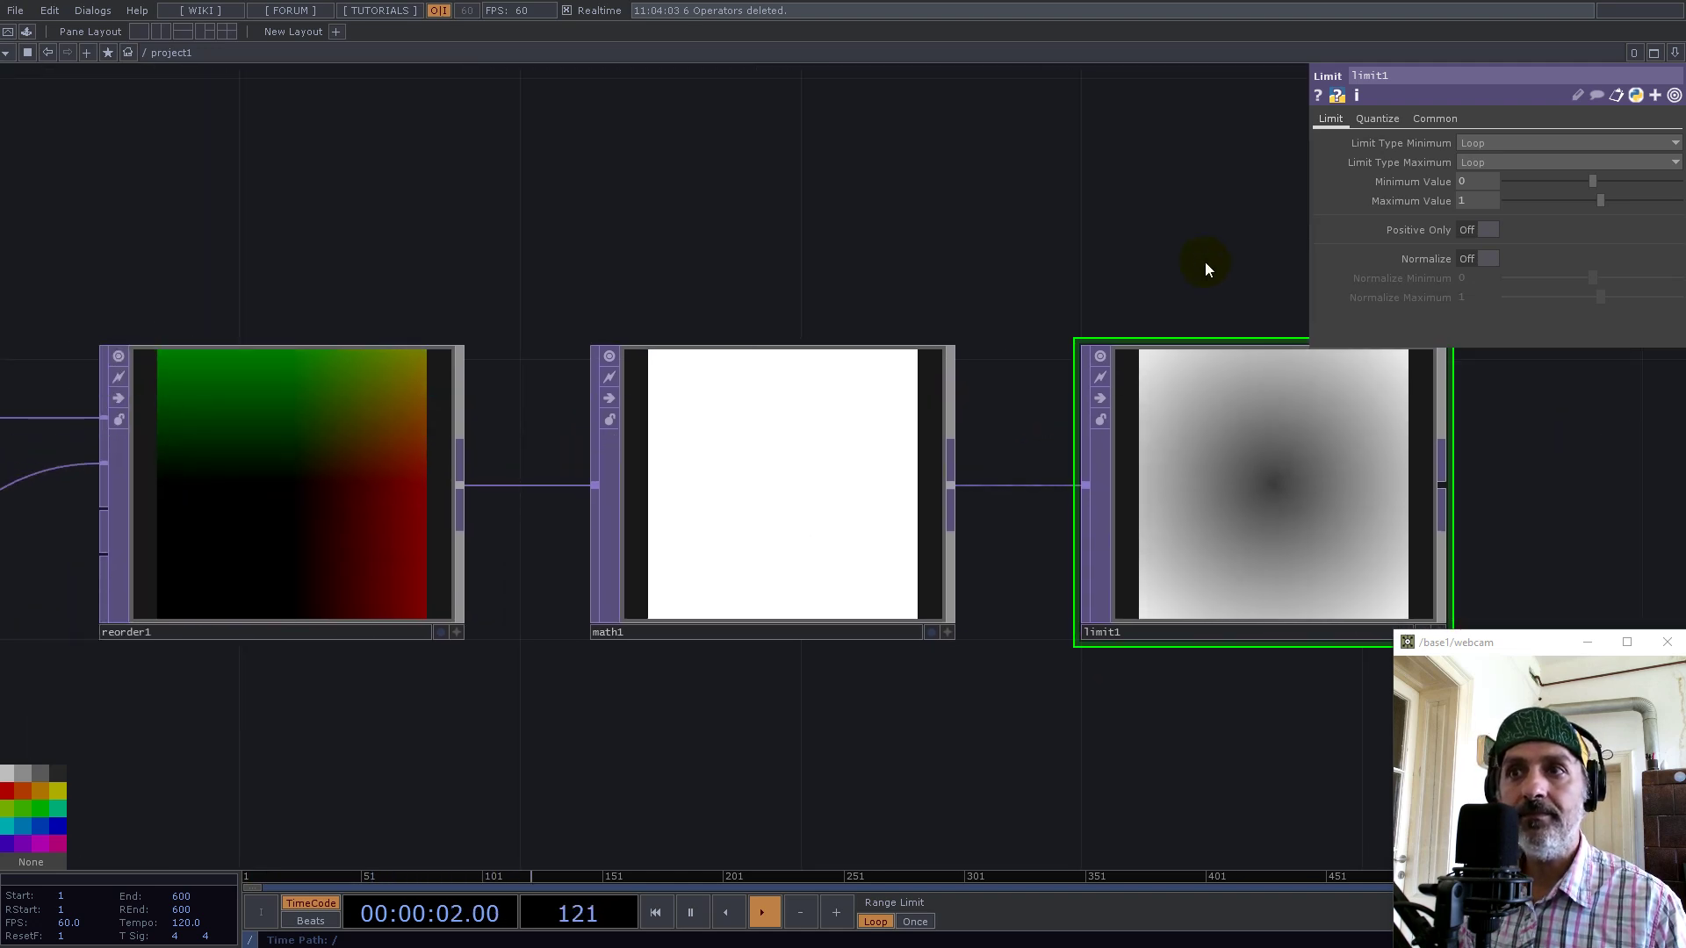
click(757, 488)
click(1516, 181)
drag(1556, 202, 1546, 204)
text(10)
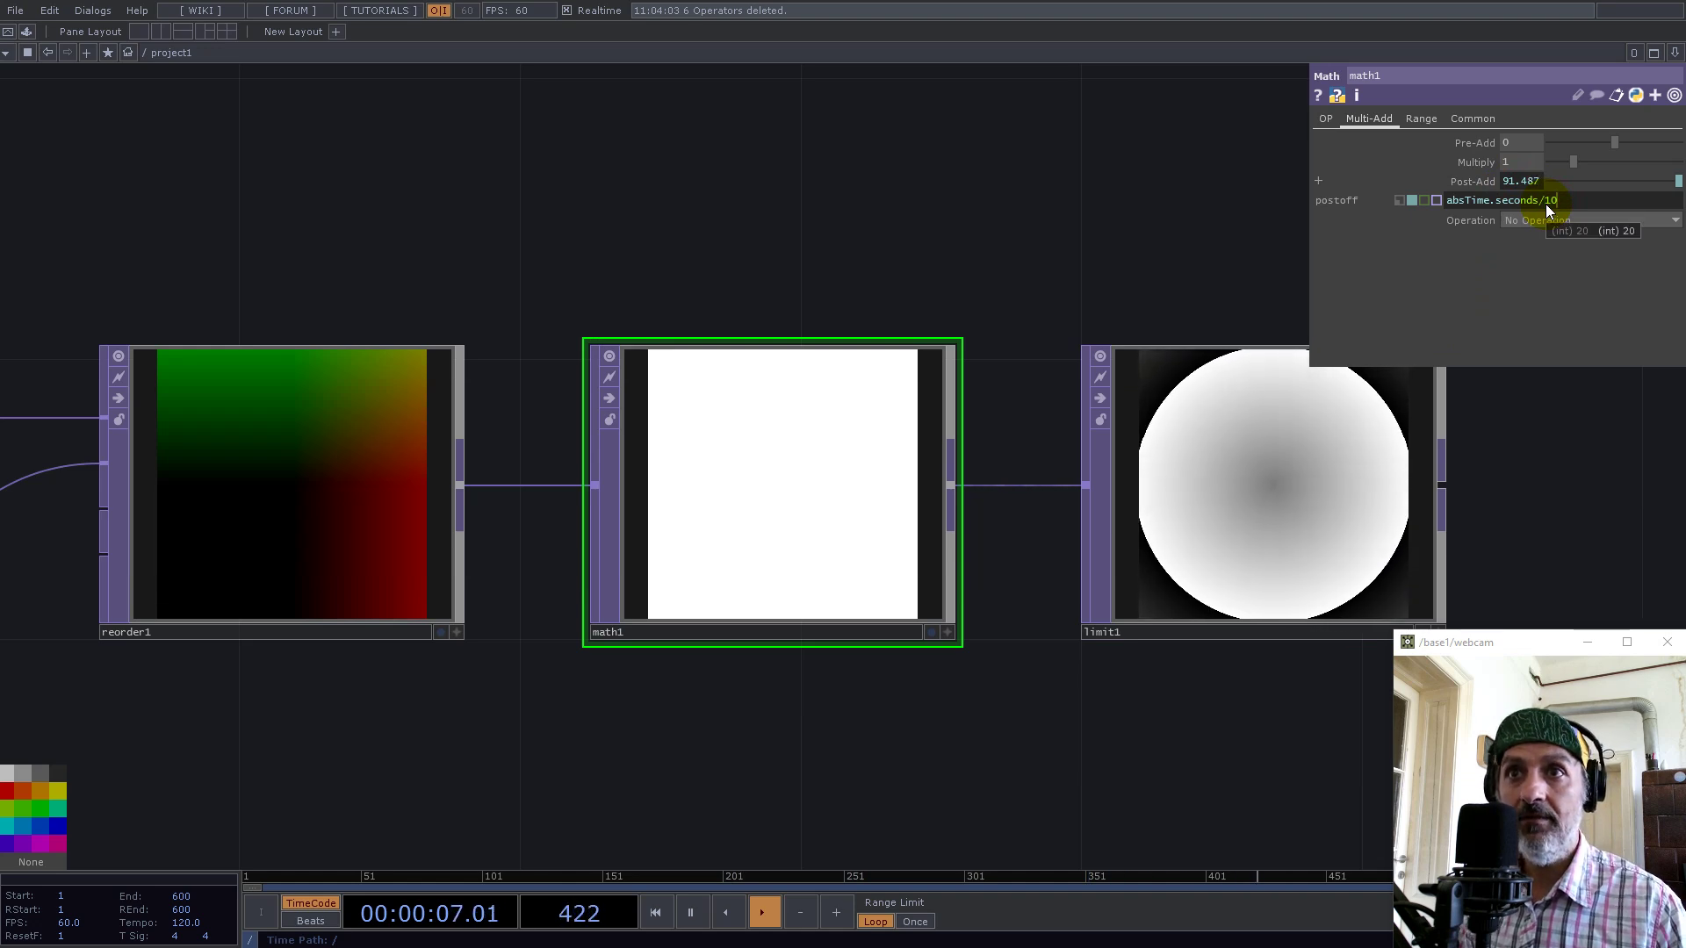
key(Return)
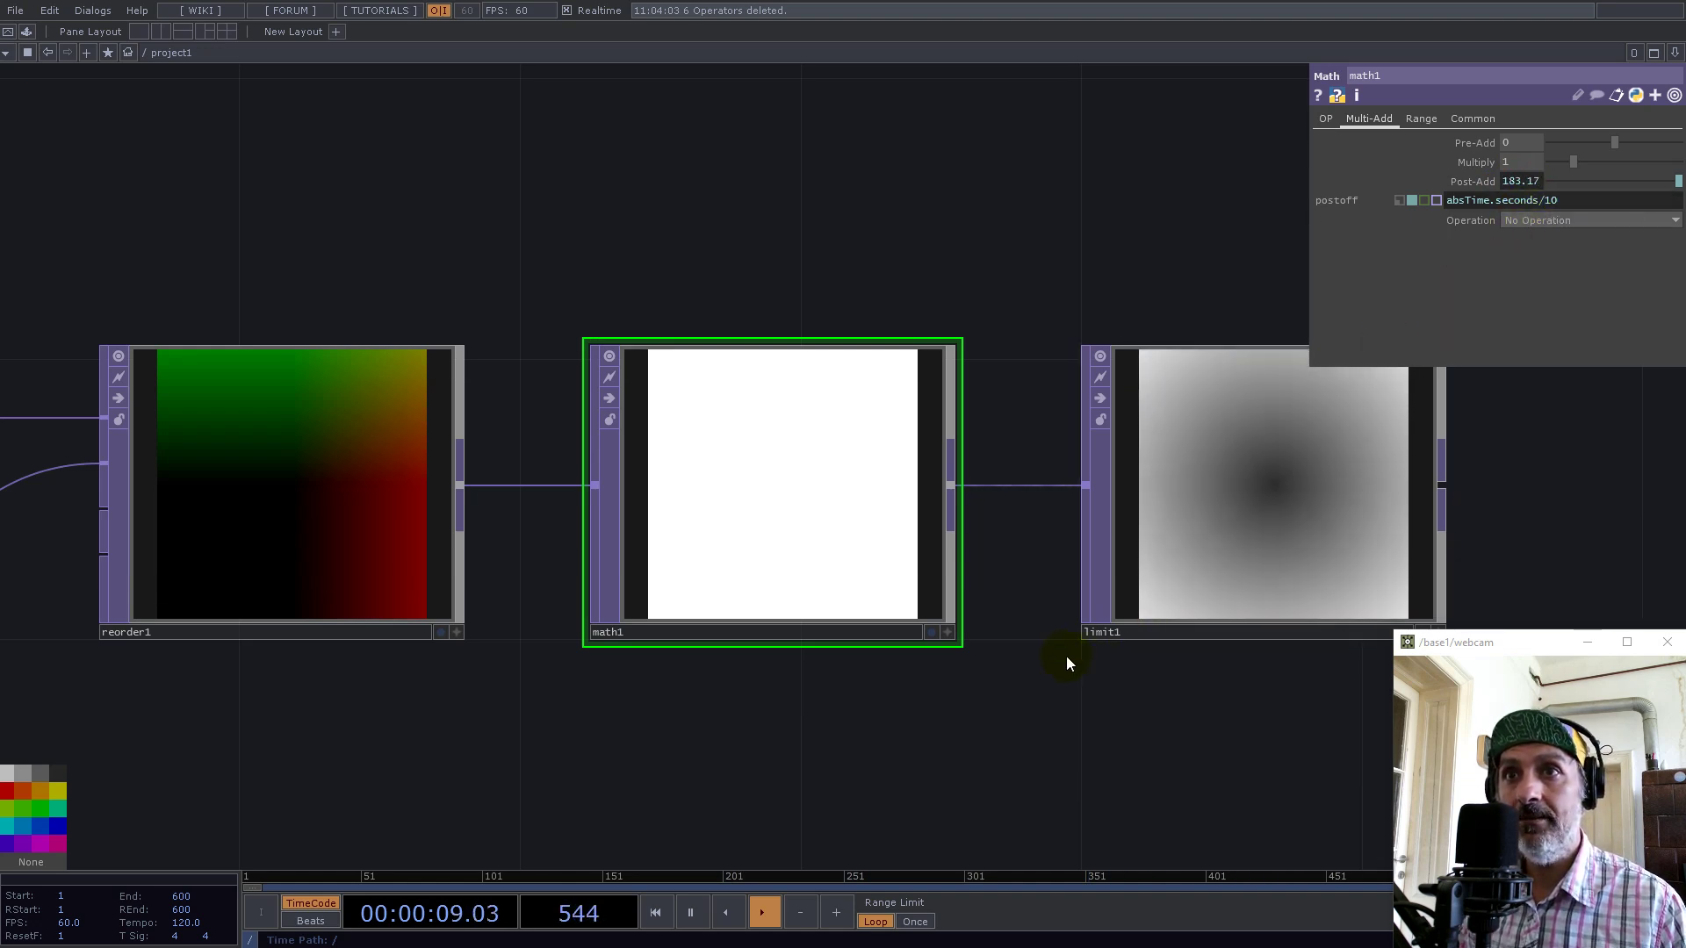
Change math1's Post-Add expression to absTime.seconds/4
scroll(834, 558, down, 1)
scroll(834, 557, down, 2)
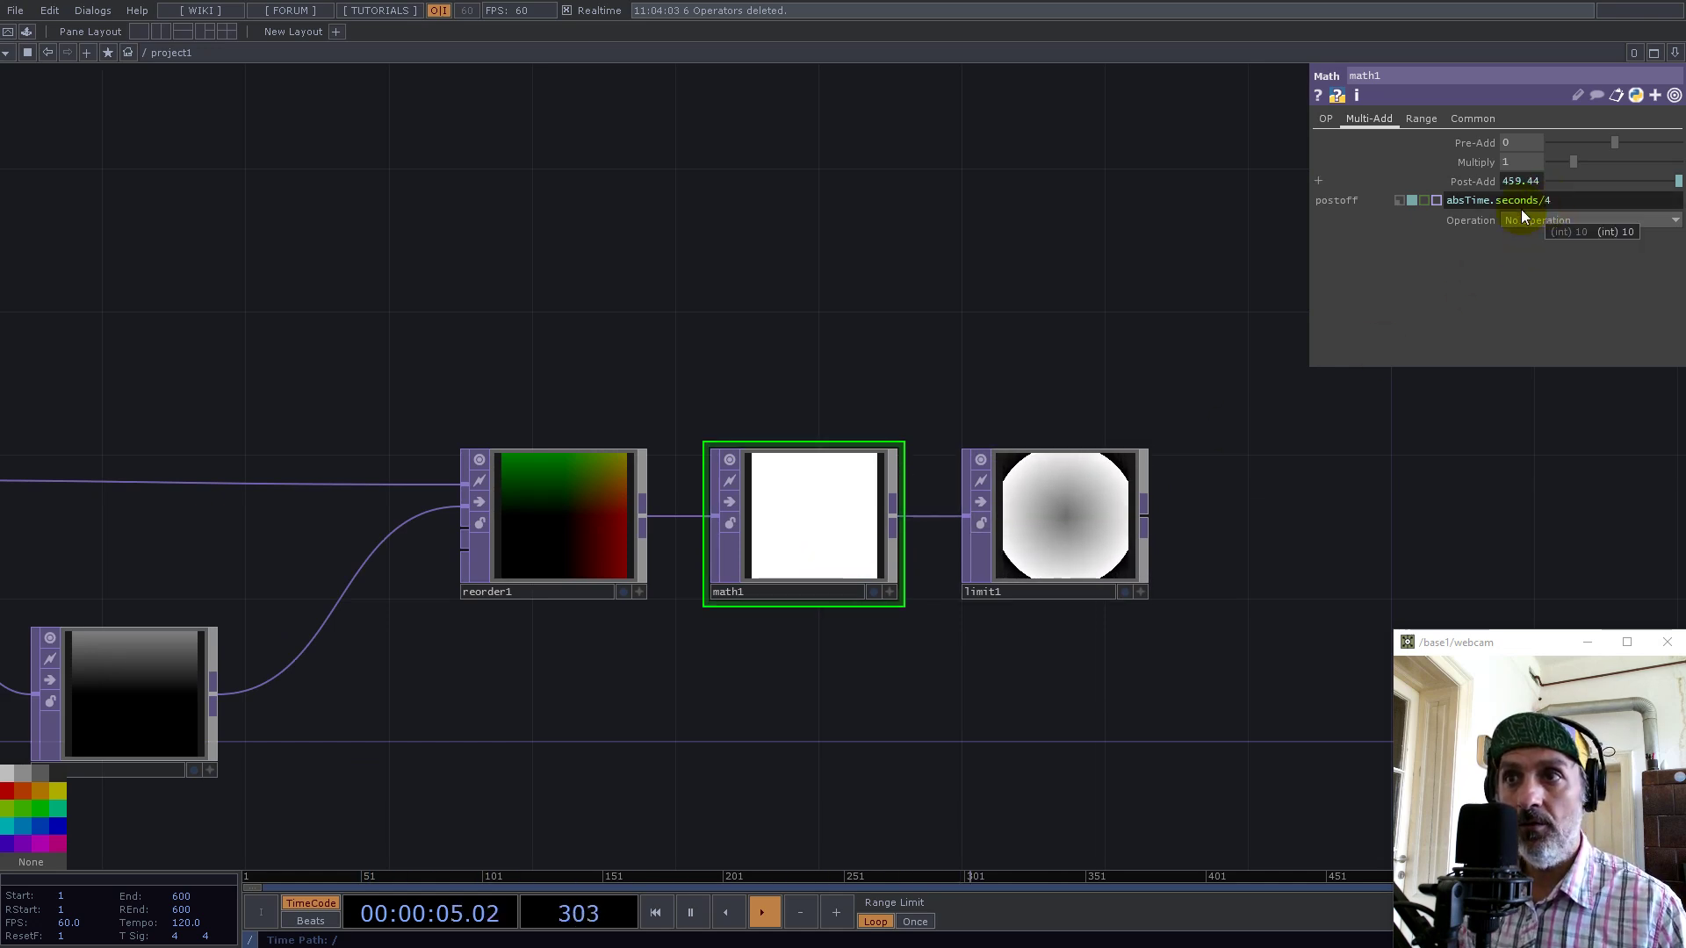
scroll(1098, 515, up, 5)
scroll(839, 481, down, 3)
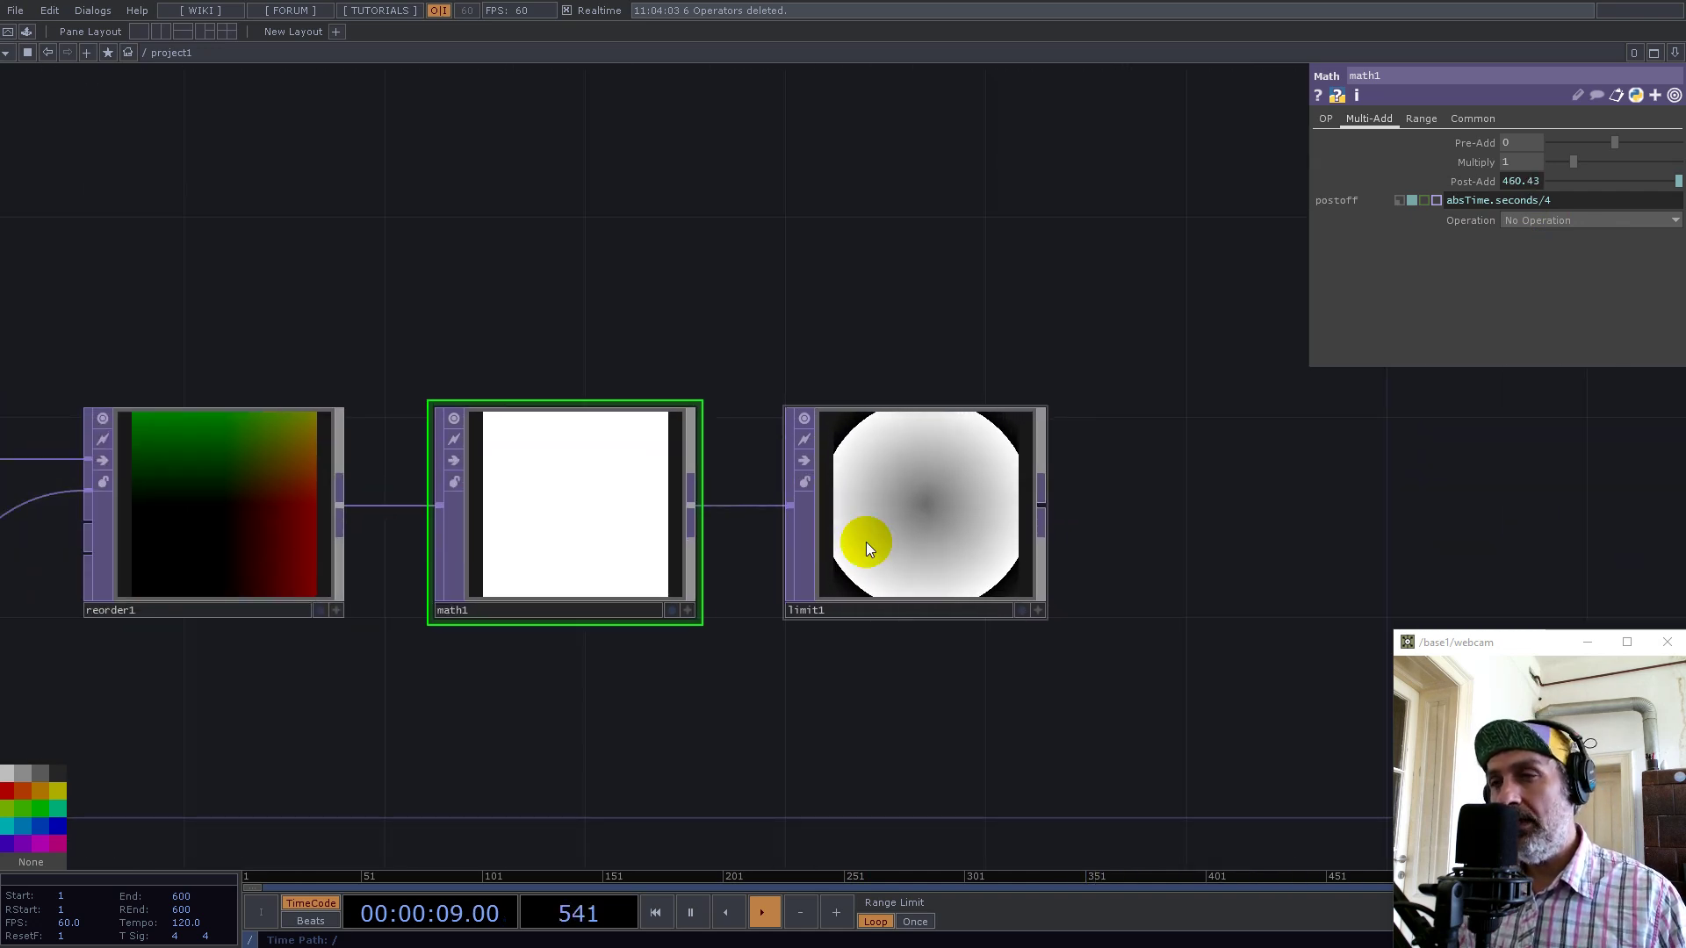
Set limit1's Quantize Value to Floor
scroll(944, 518, up, 3)
click(952, 525)
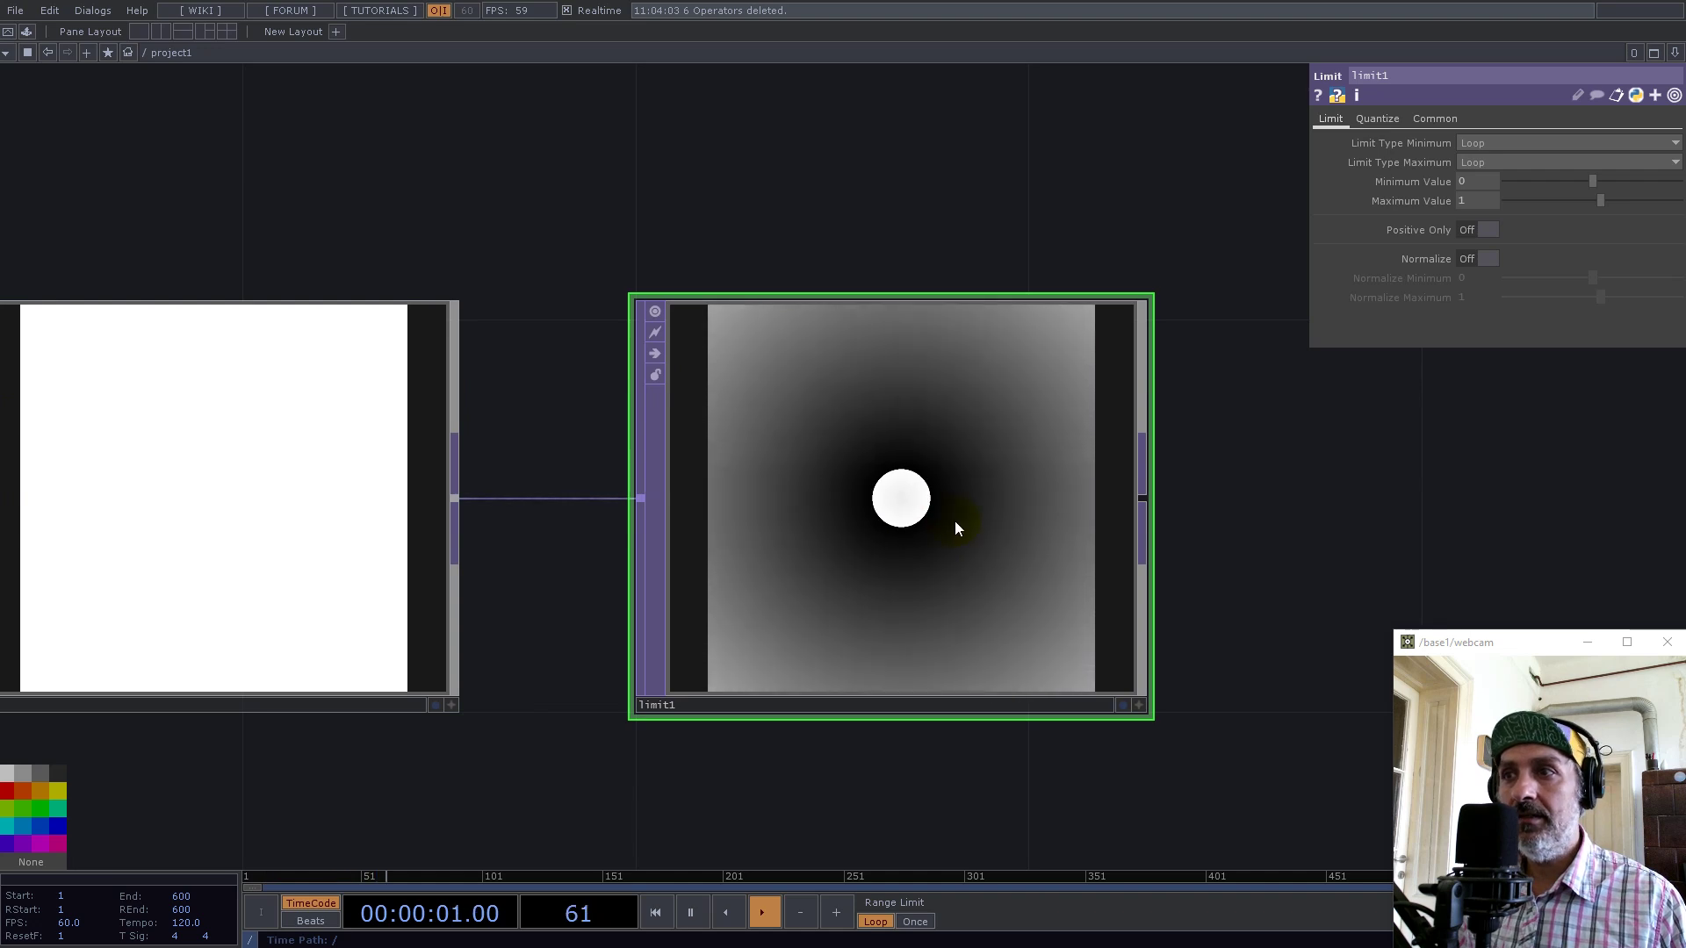
click(1376, 124)
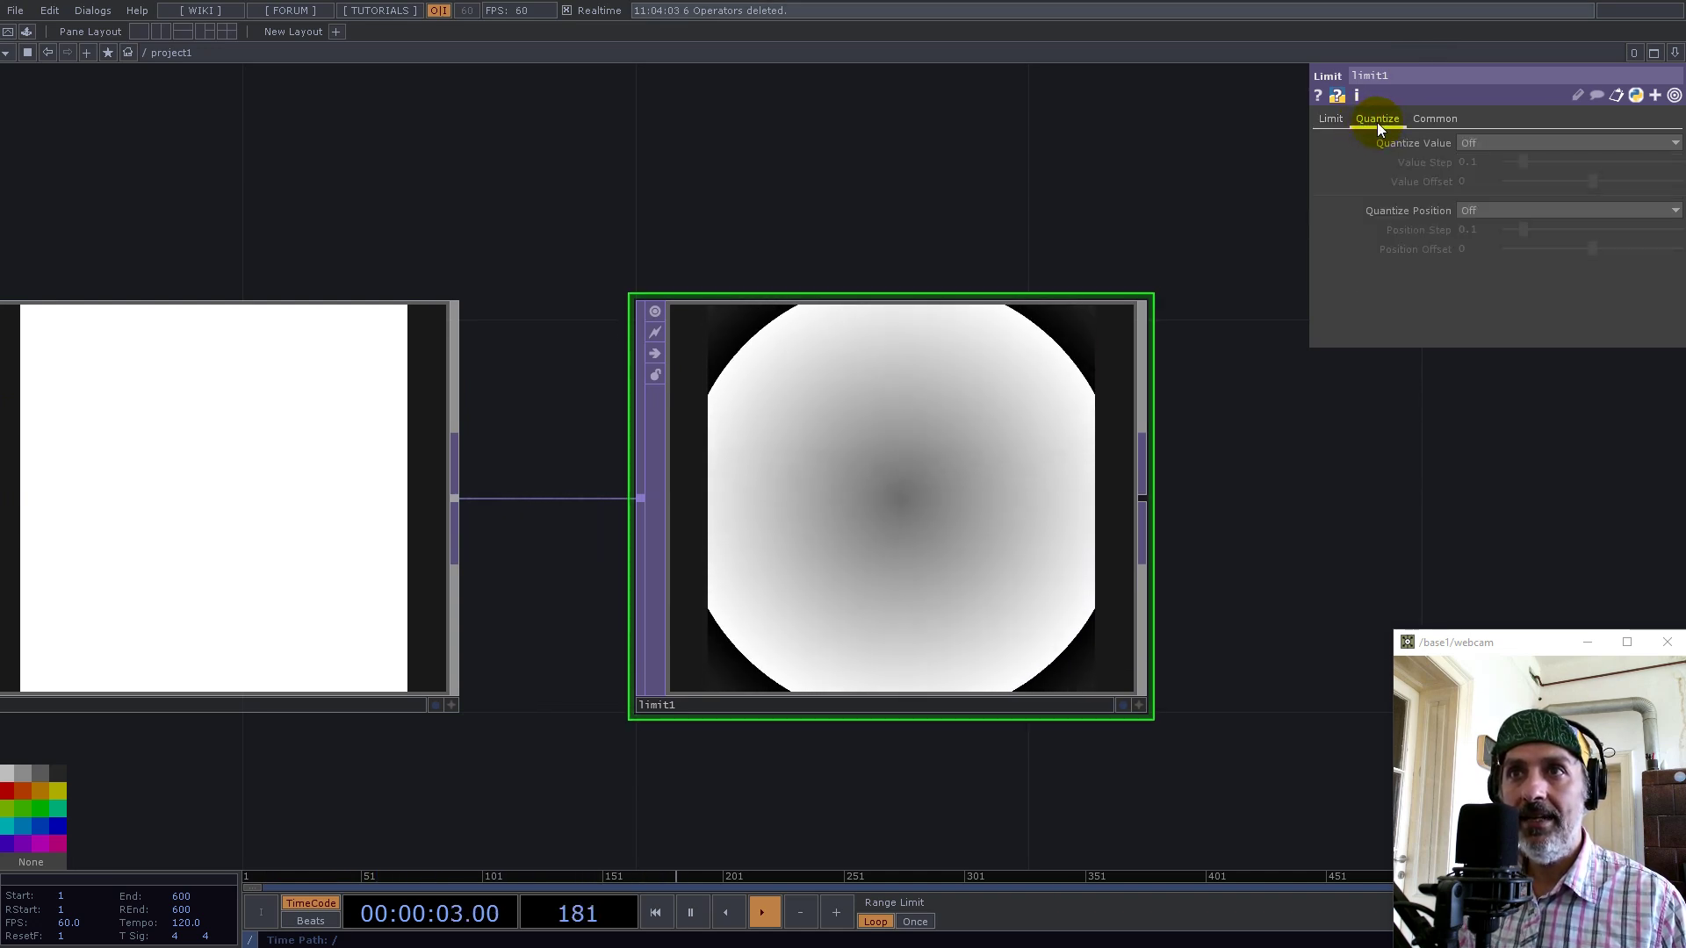
click(1473, 144)
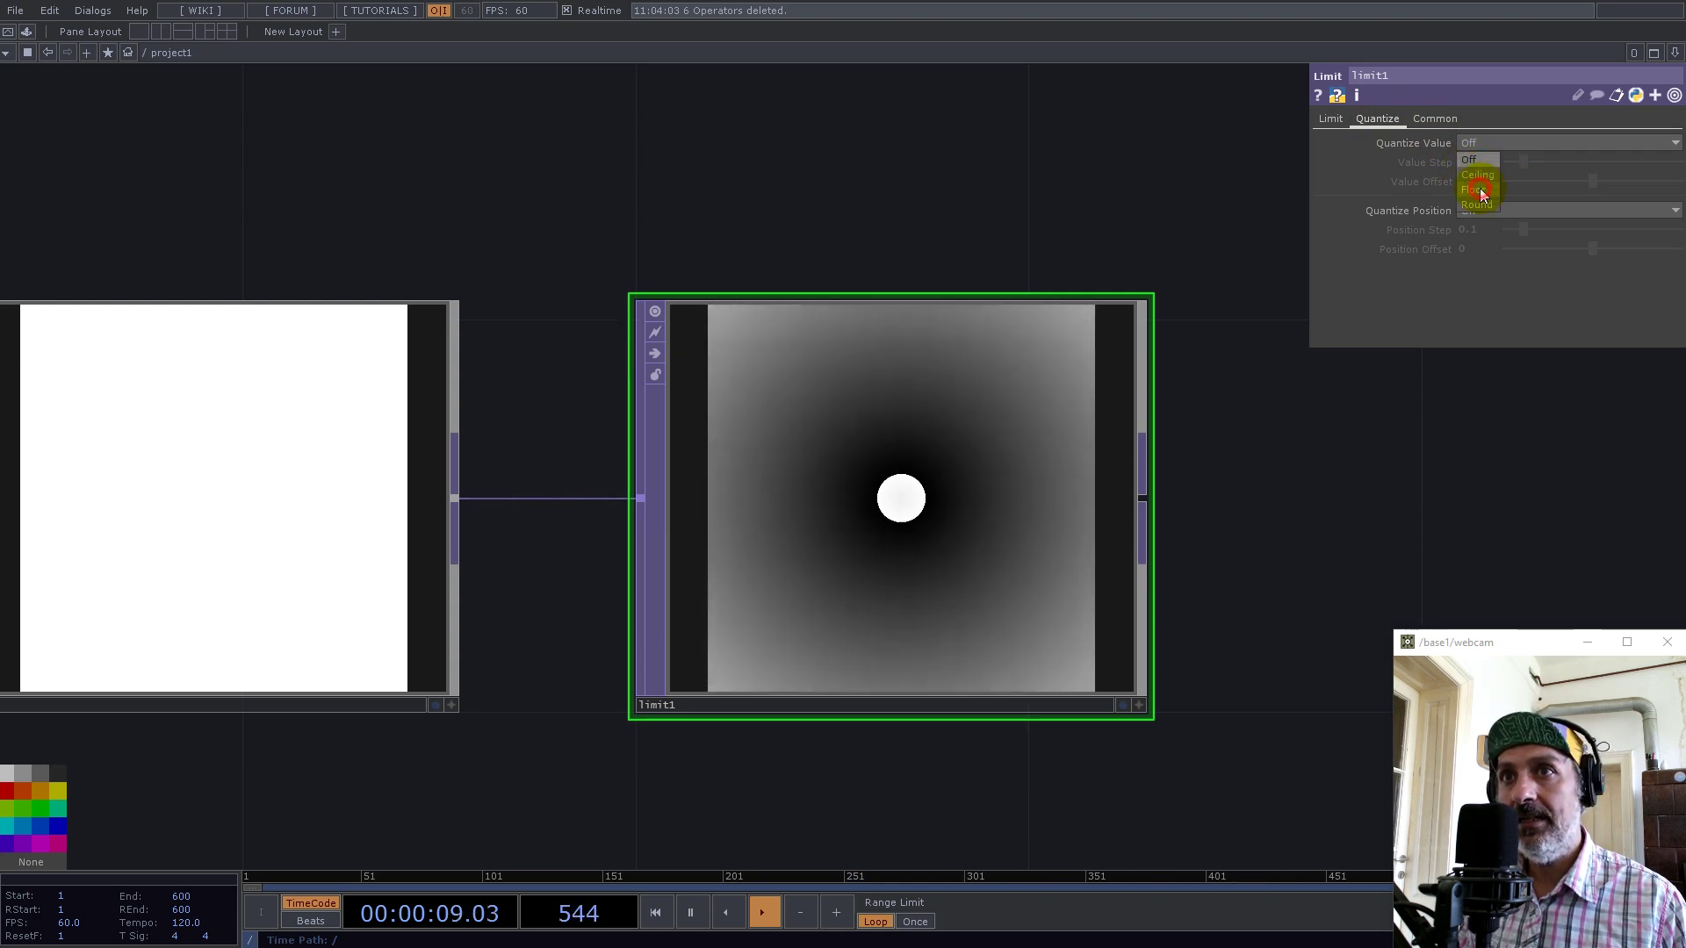
click(1479, 189)
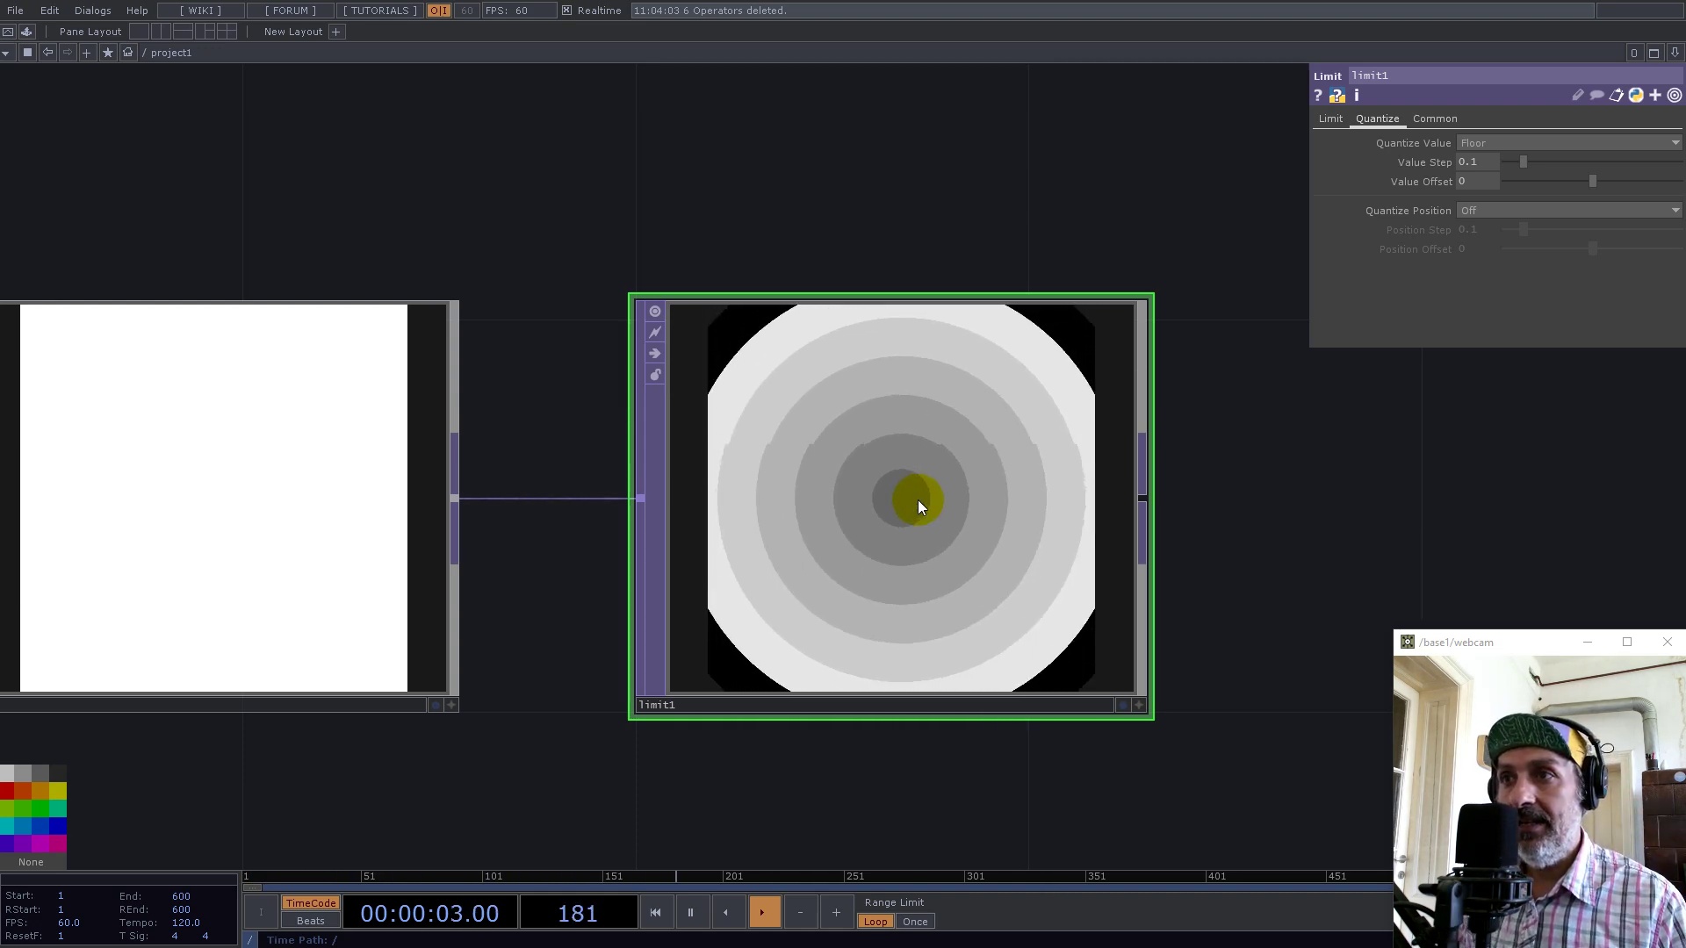
Set limit1's quantize Value Step to the expression 1/3
text(1)
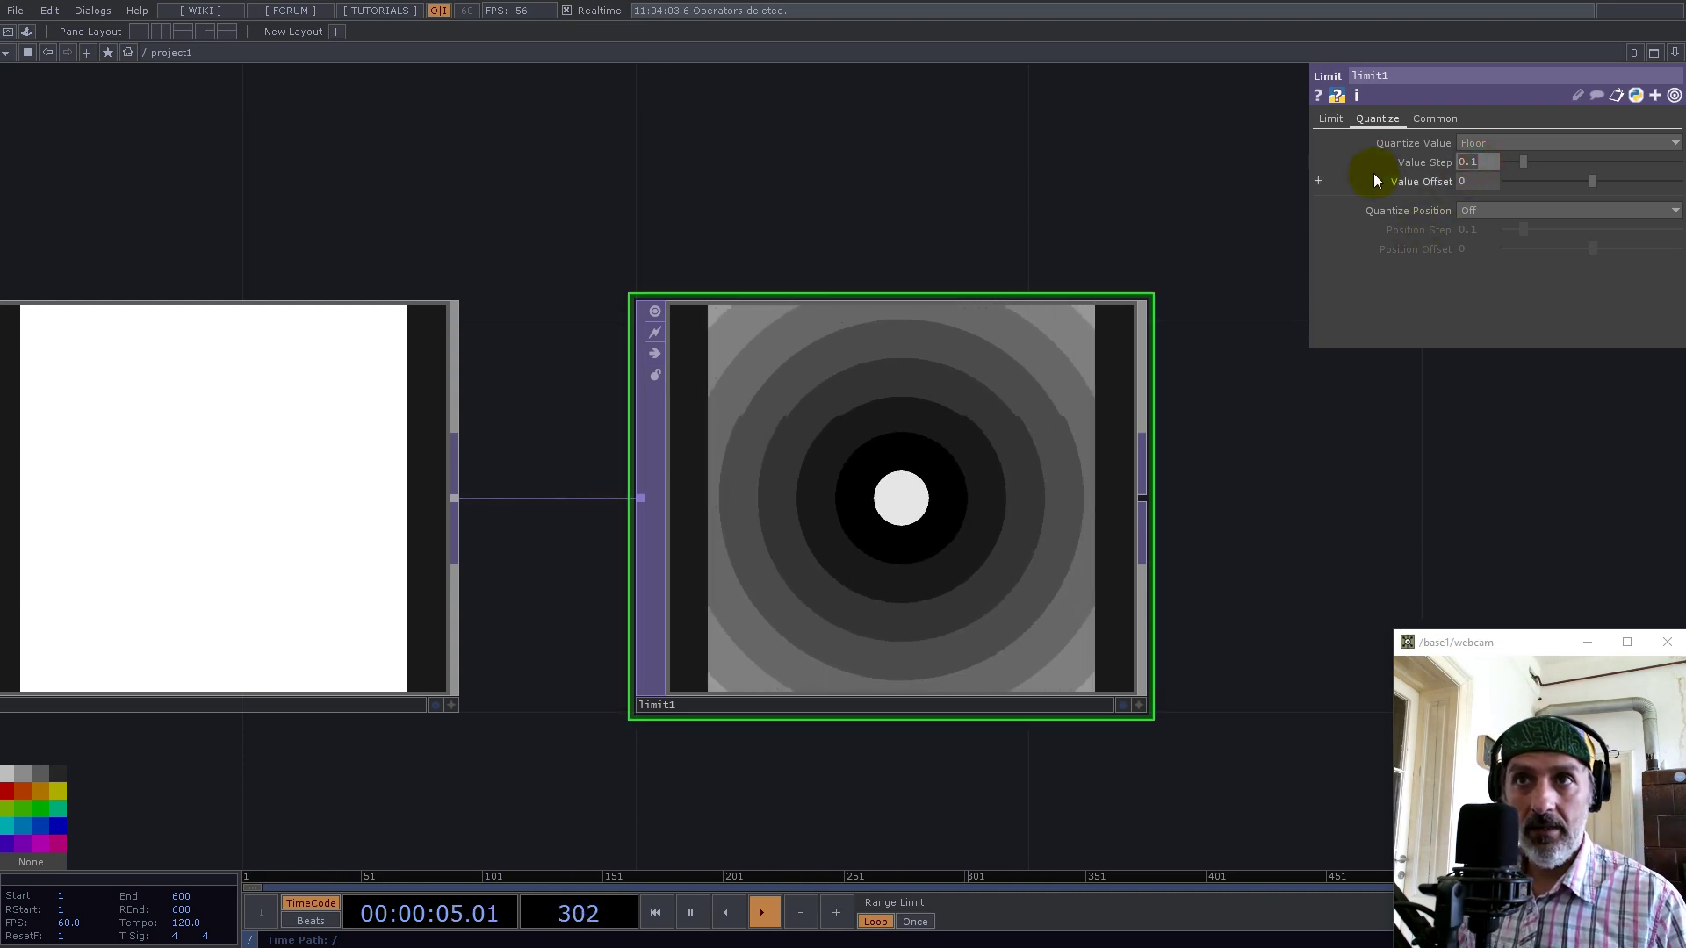
text(/3)
key(Return)
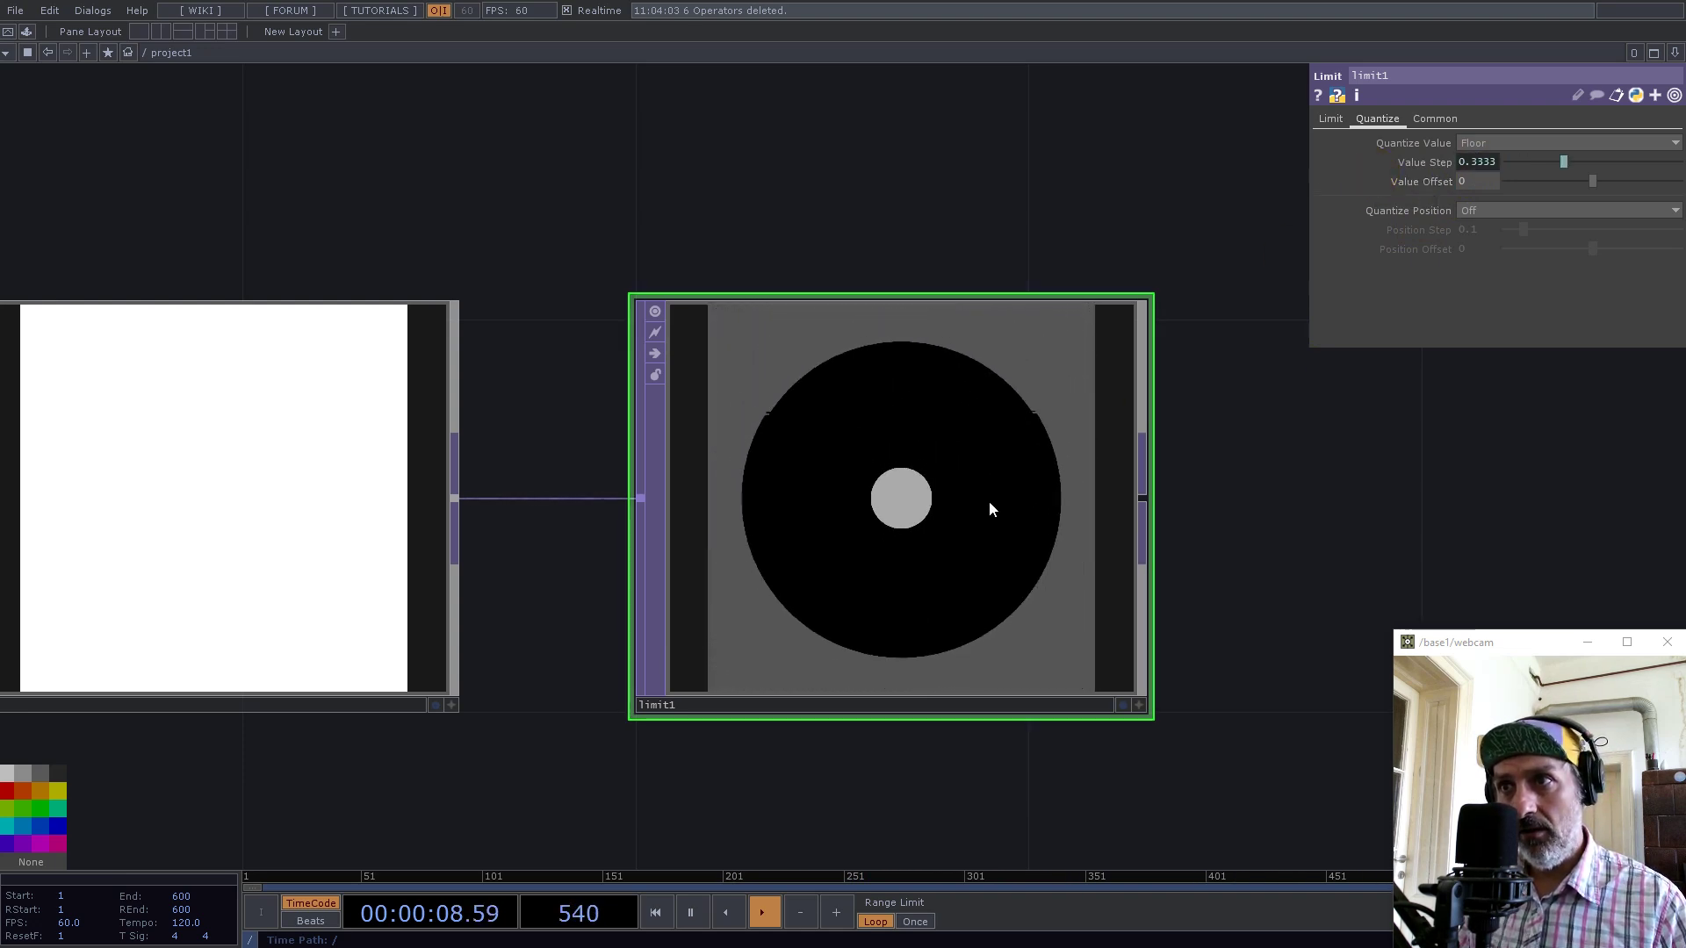
click(896, 540)
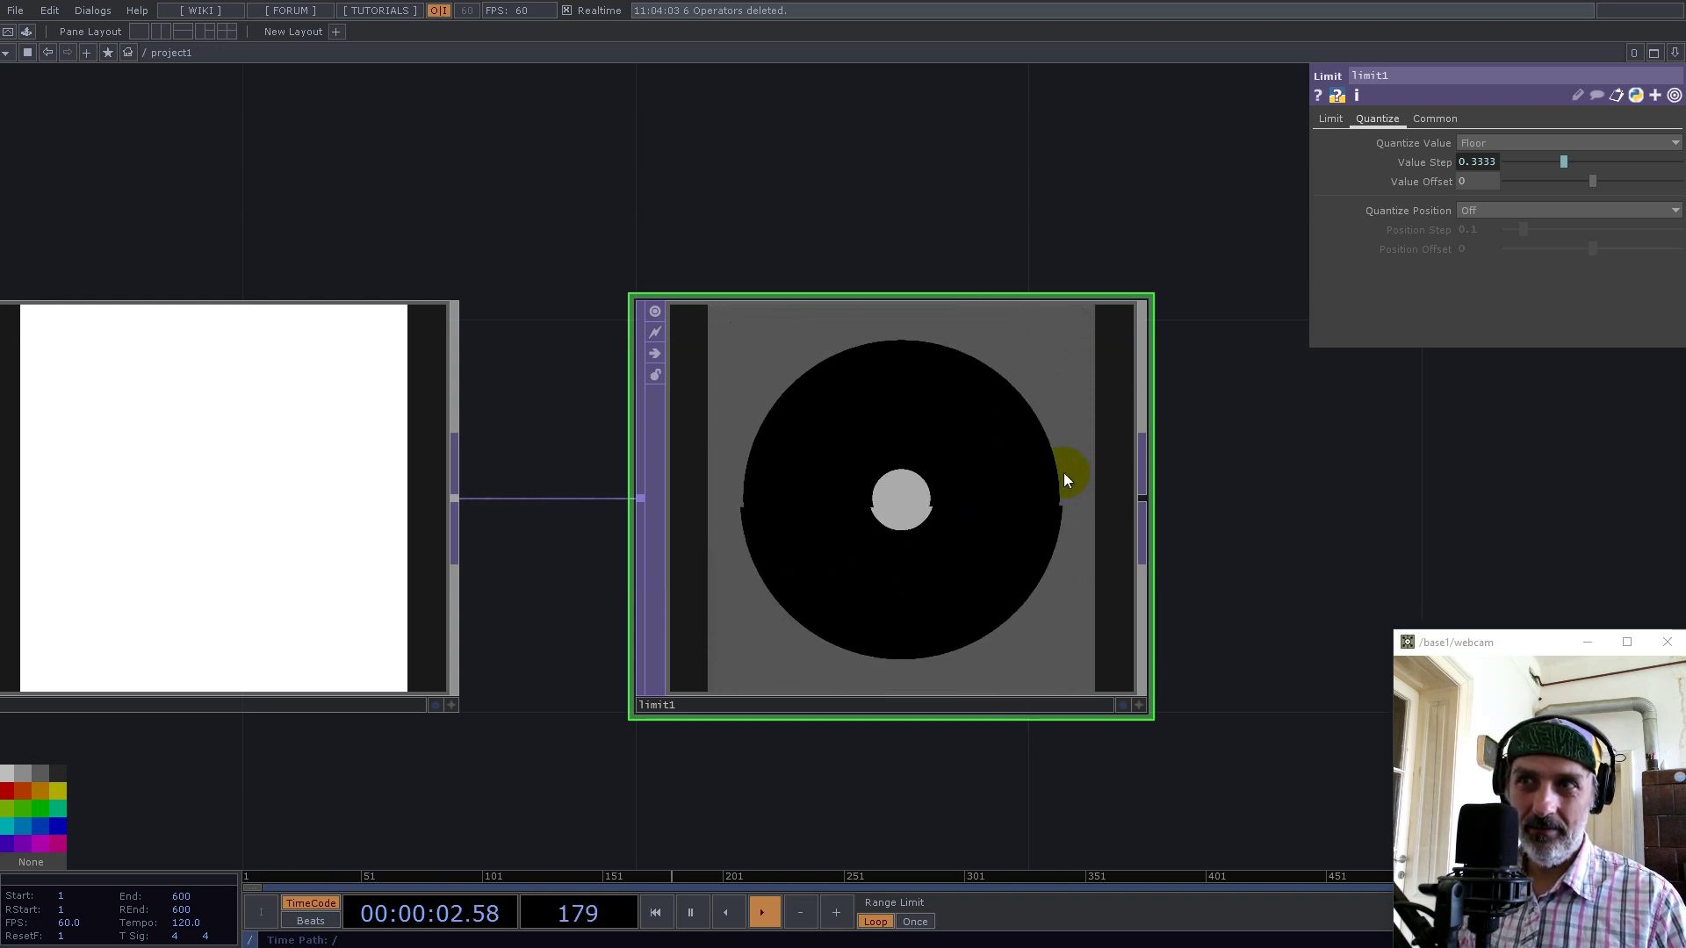
Change limit1's quantize Value Step expression to 1/10
click(1472, 163)
click(1472, 164)
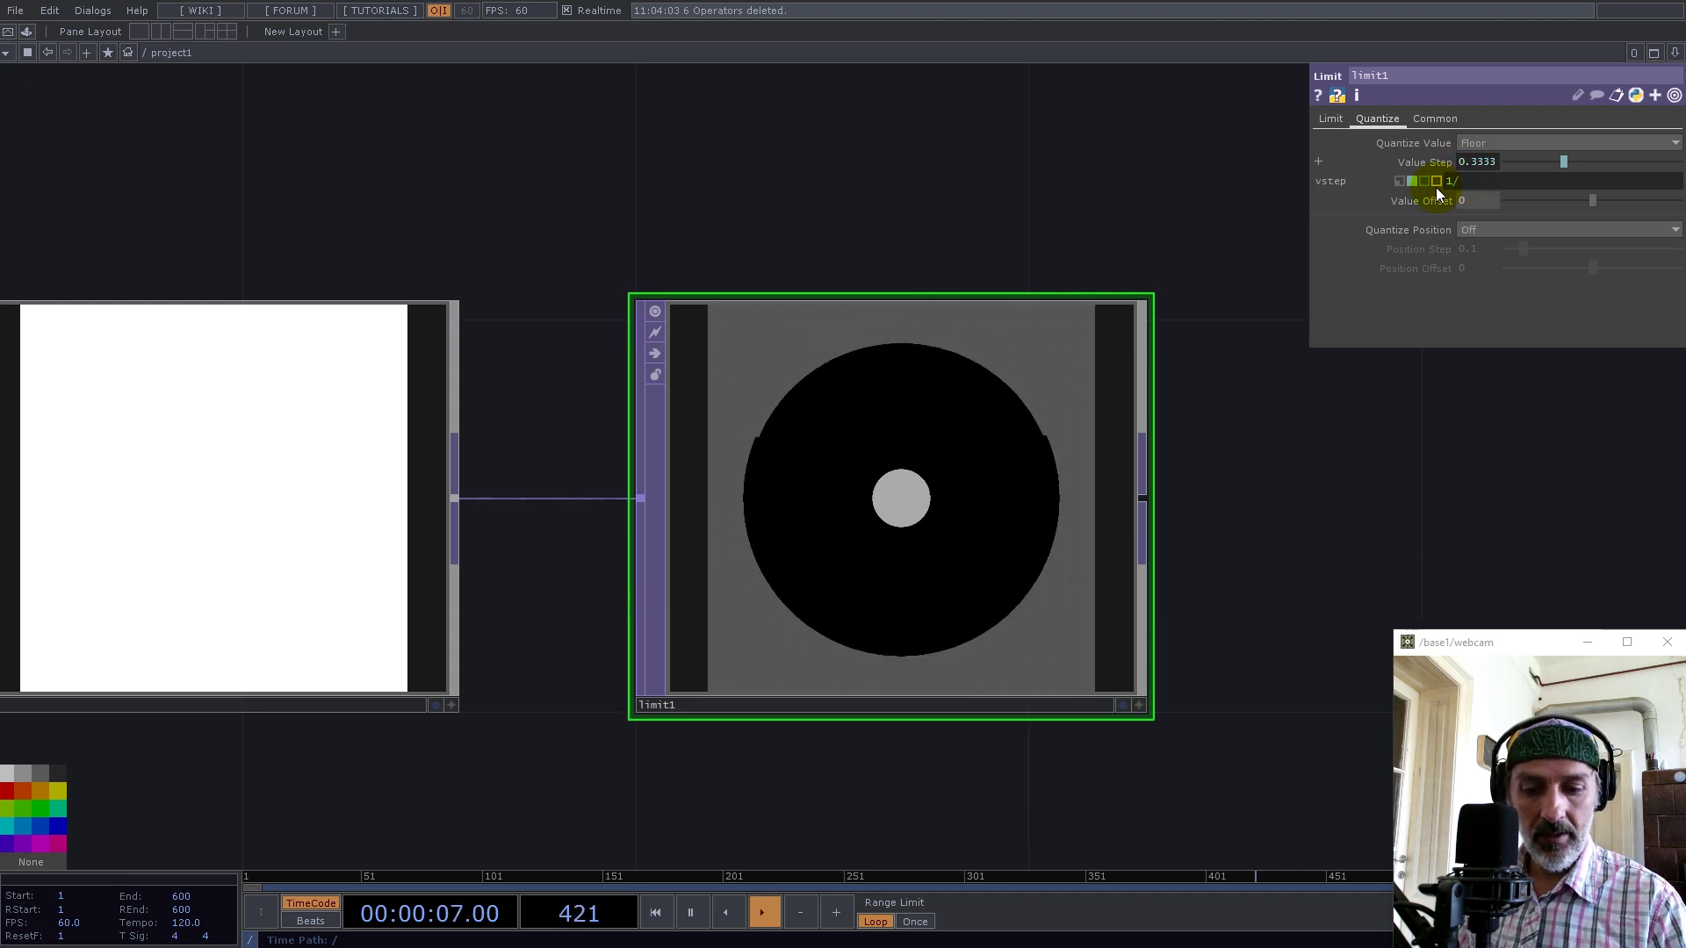
key(Return)
Enable Backdrop TOPs for the network editor and display limit1 as the background image
scroll(586, 558, down, 4)
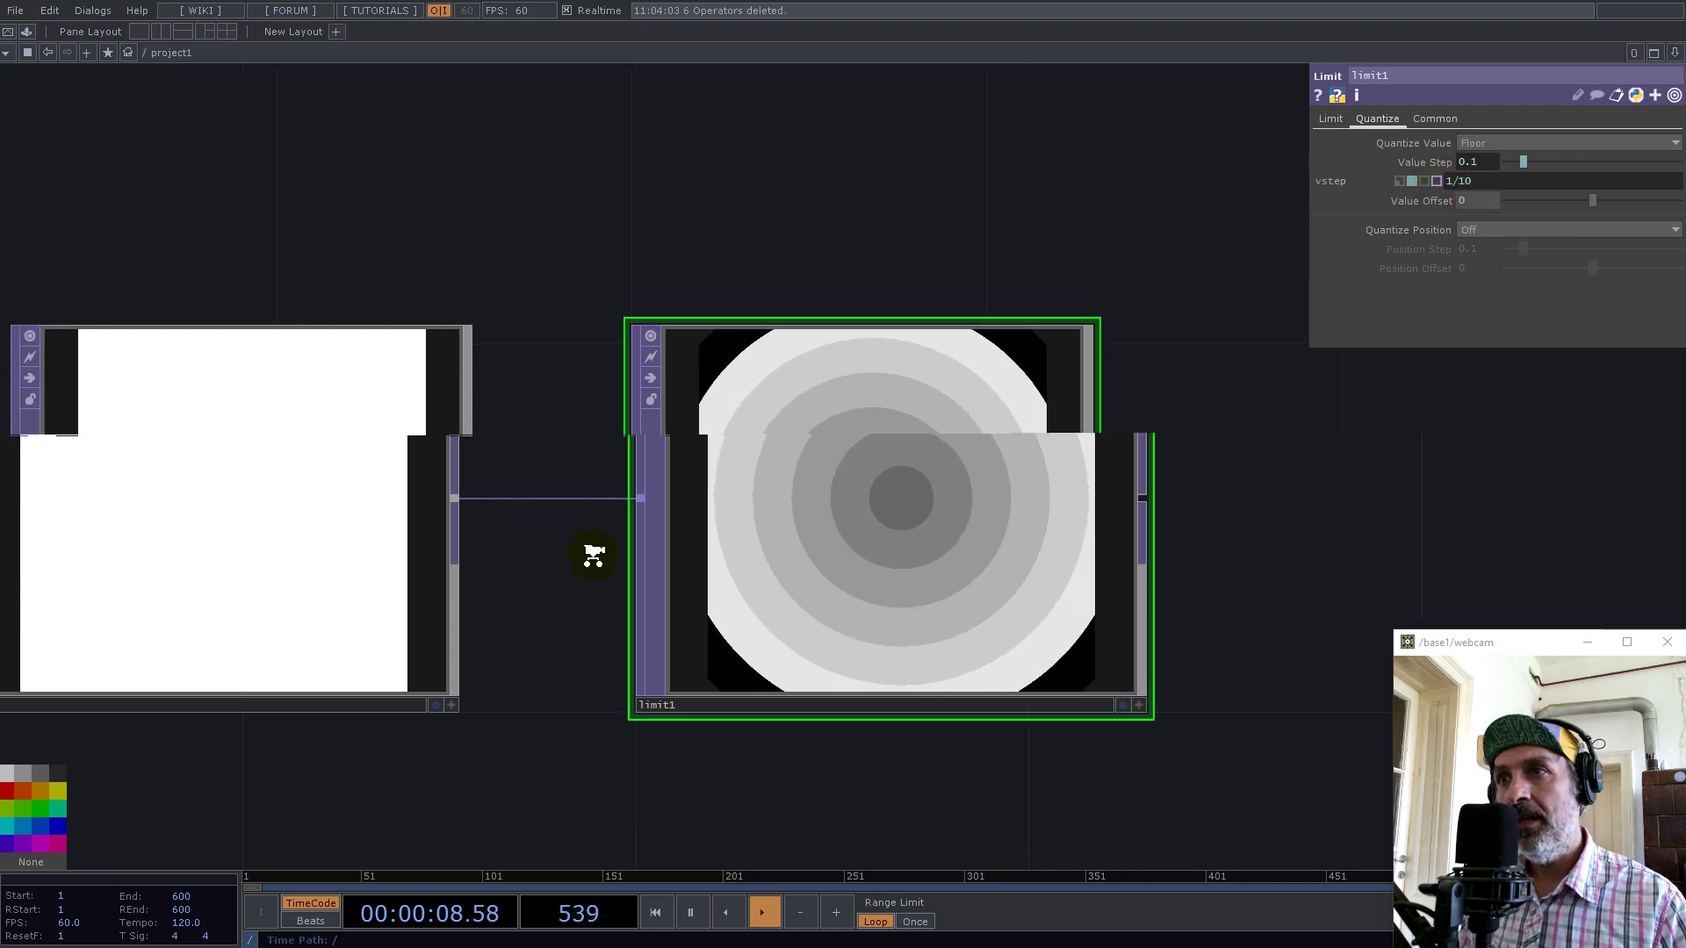
scroll(954, 545, down, 5)
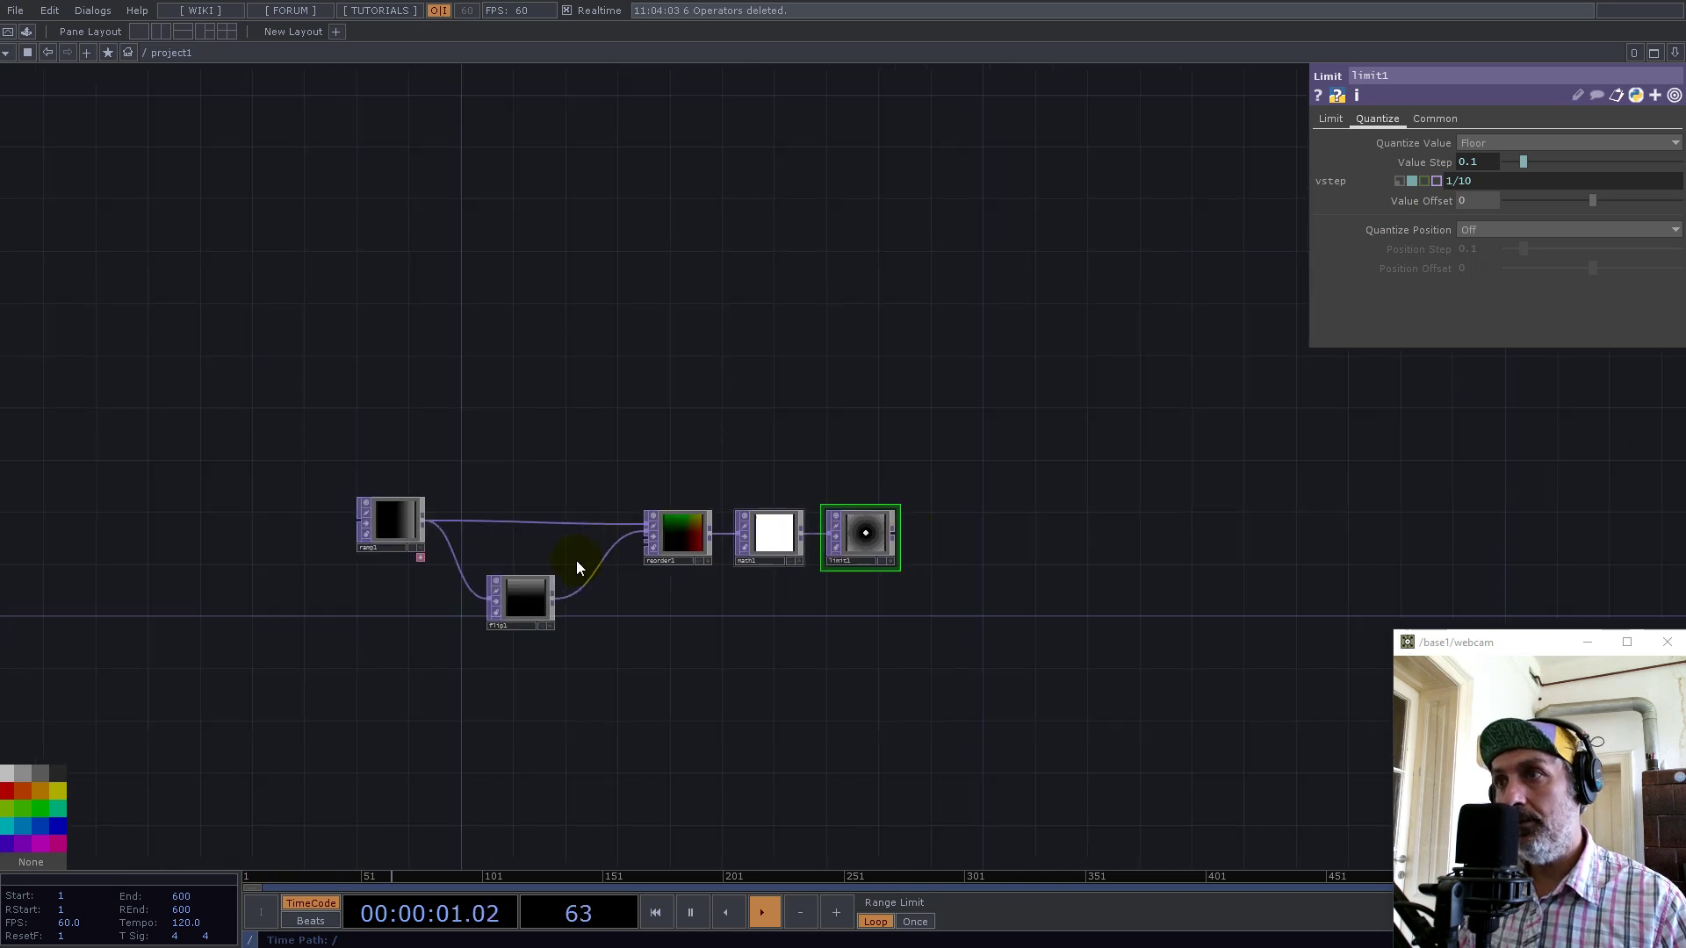
scroll(571, 566, up, 3)
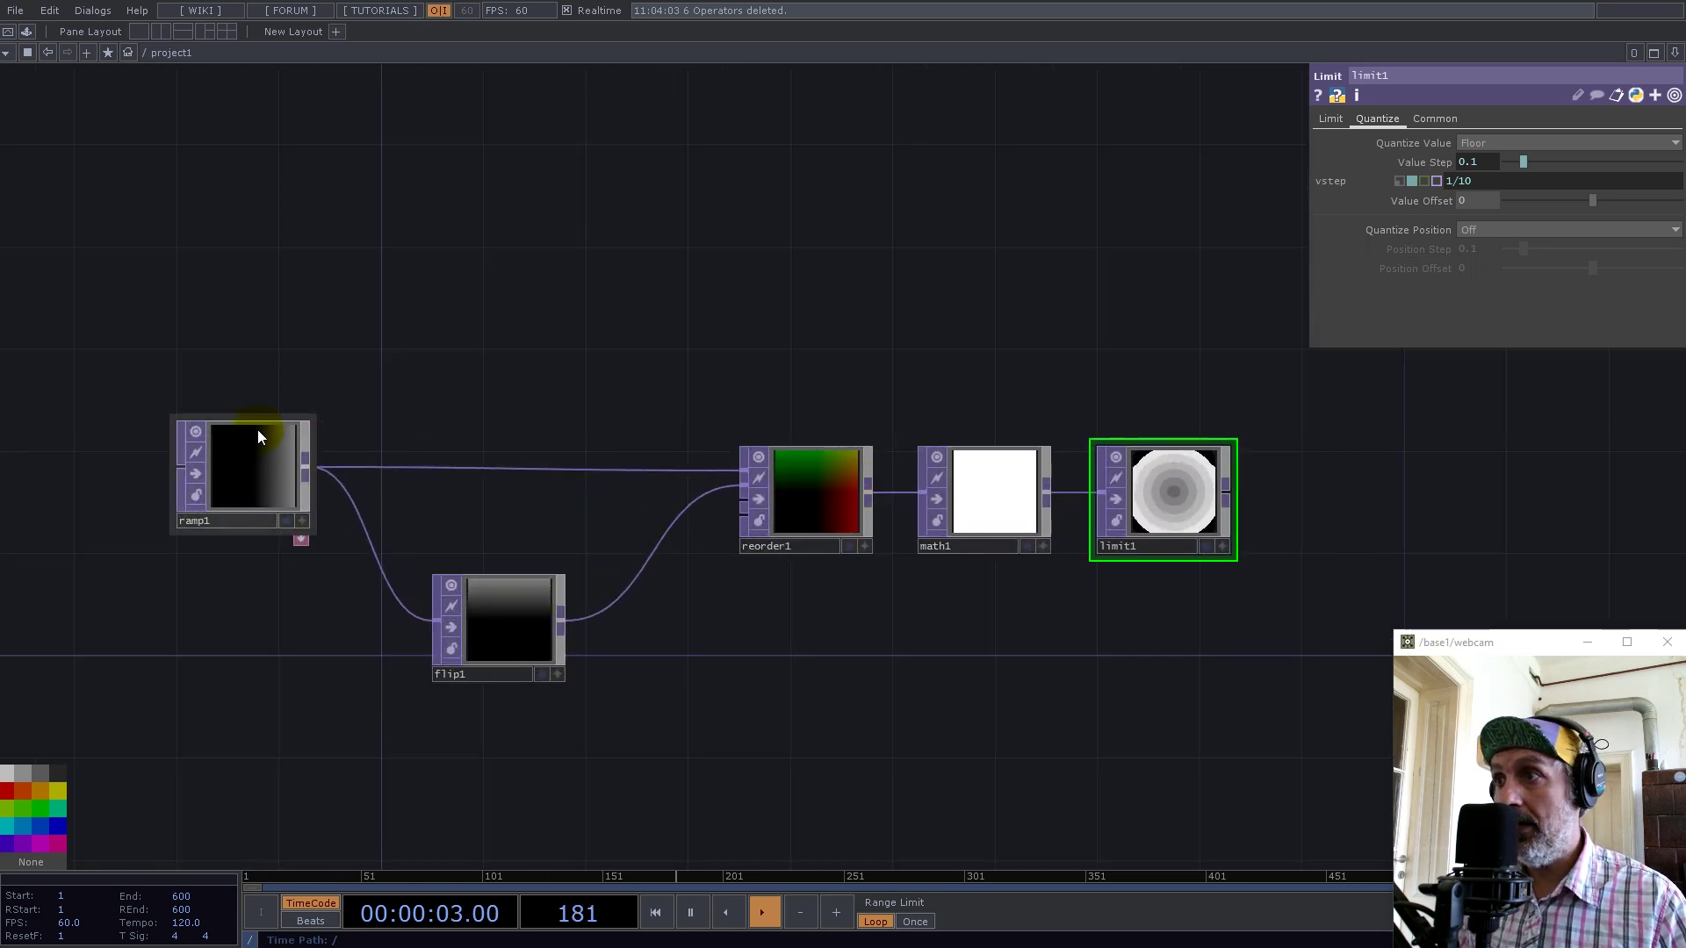
drag(1078, 318, 690, 345)
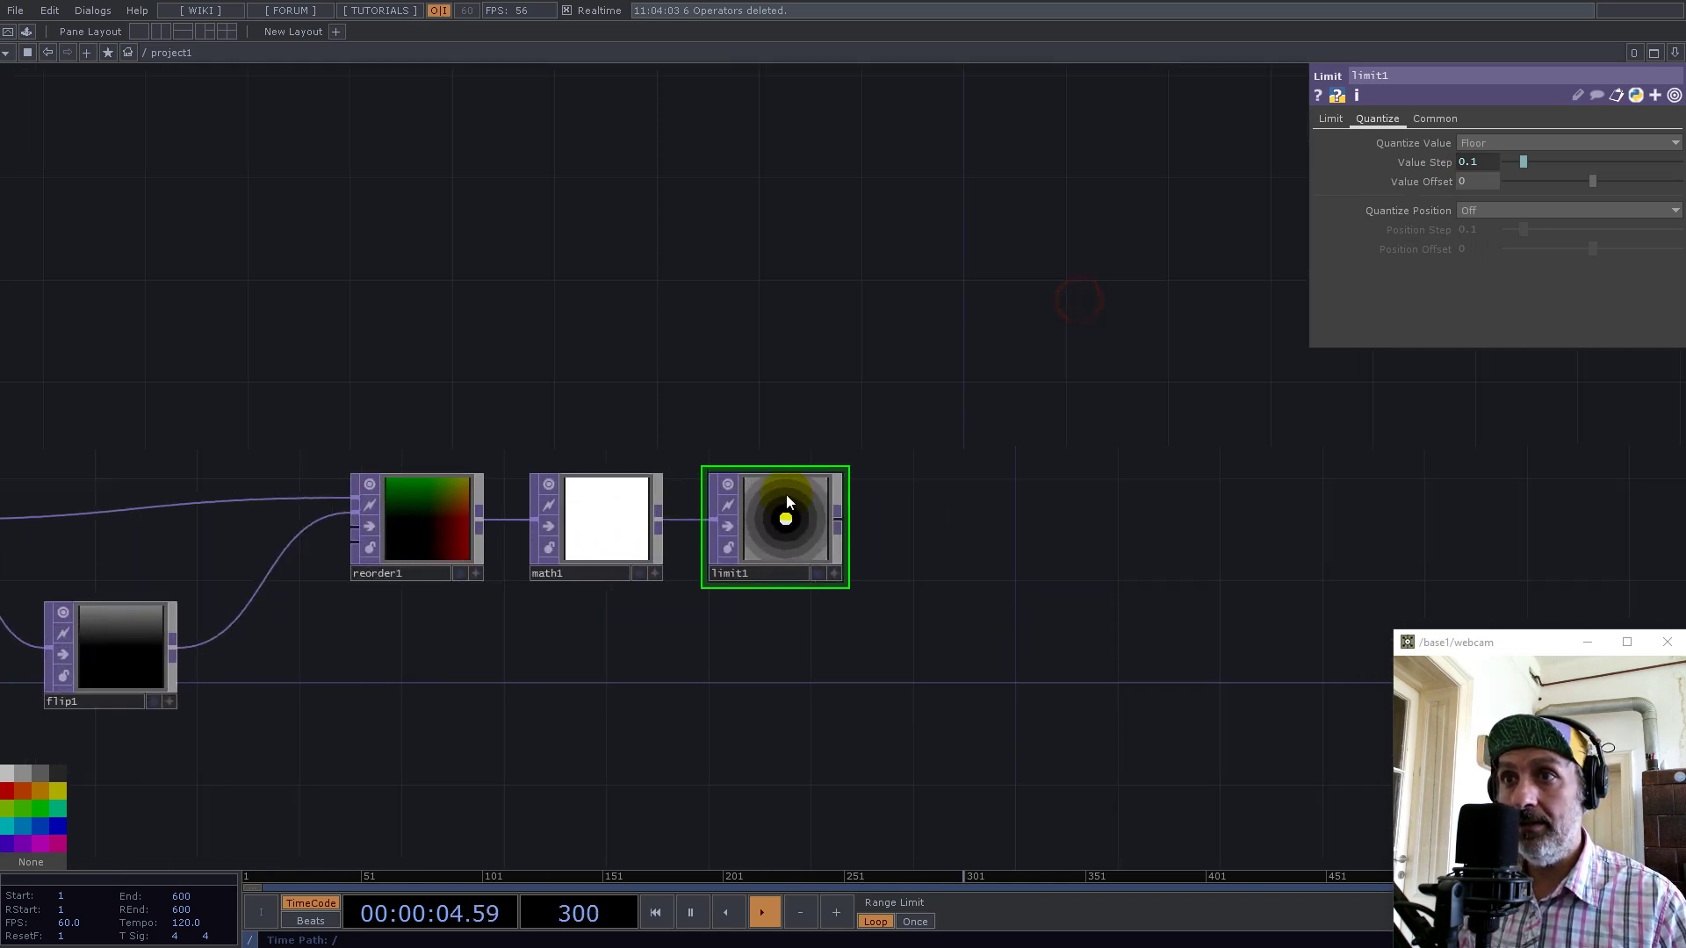
right_click(856, 413)
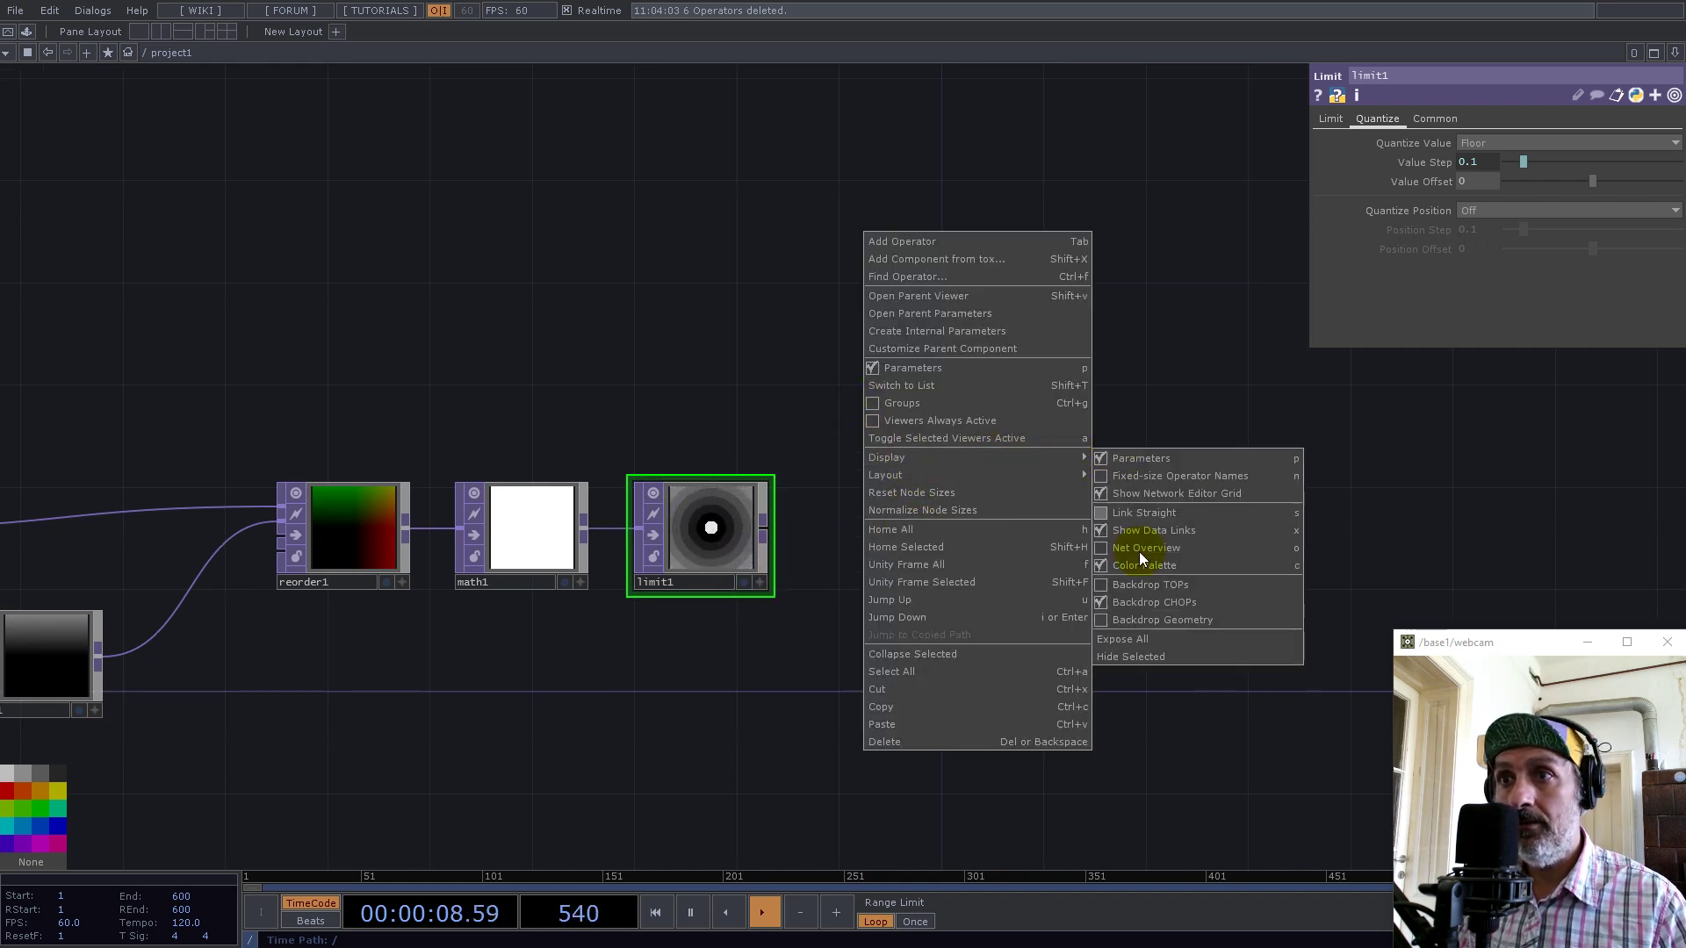
click(1126, 586)
click(743, 582)
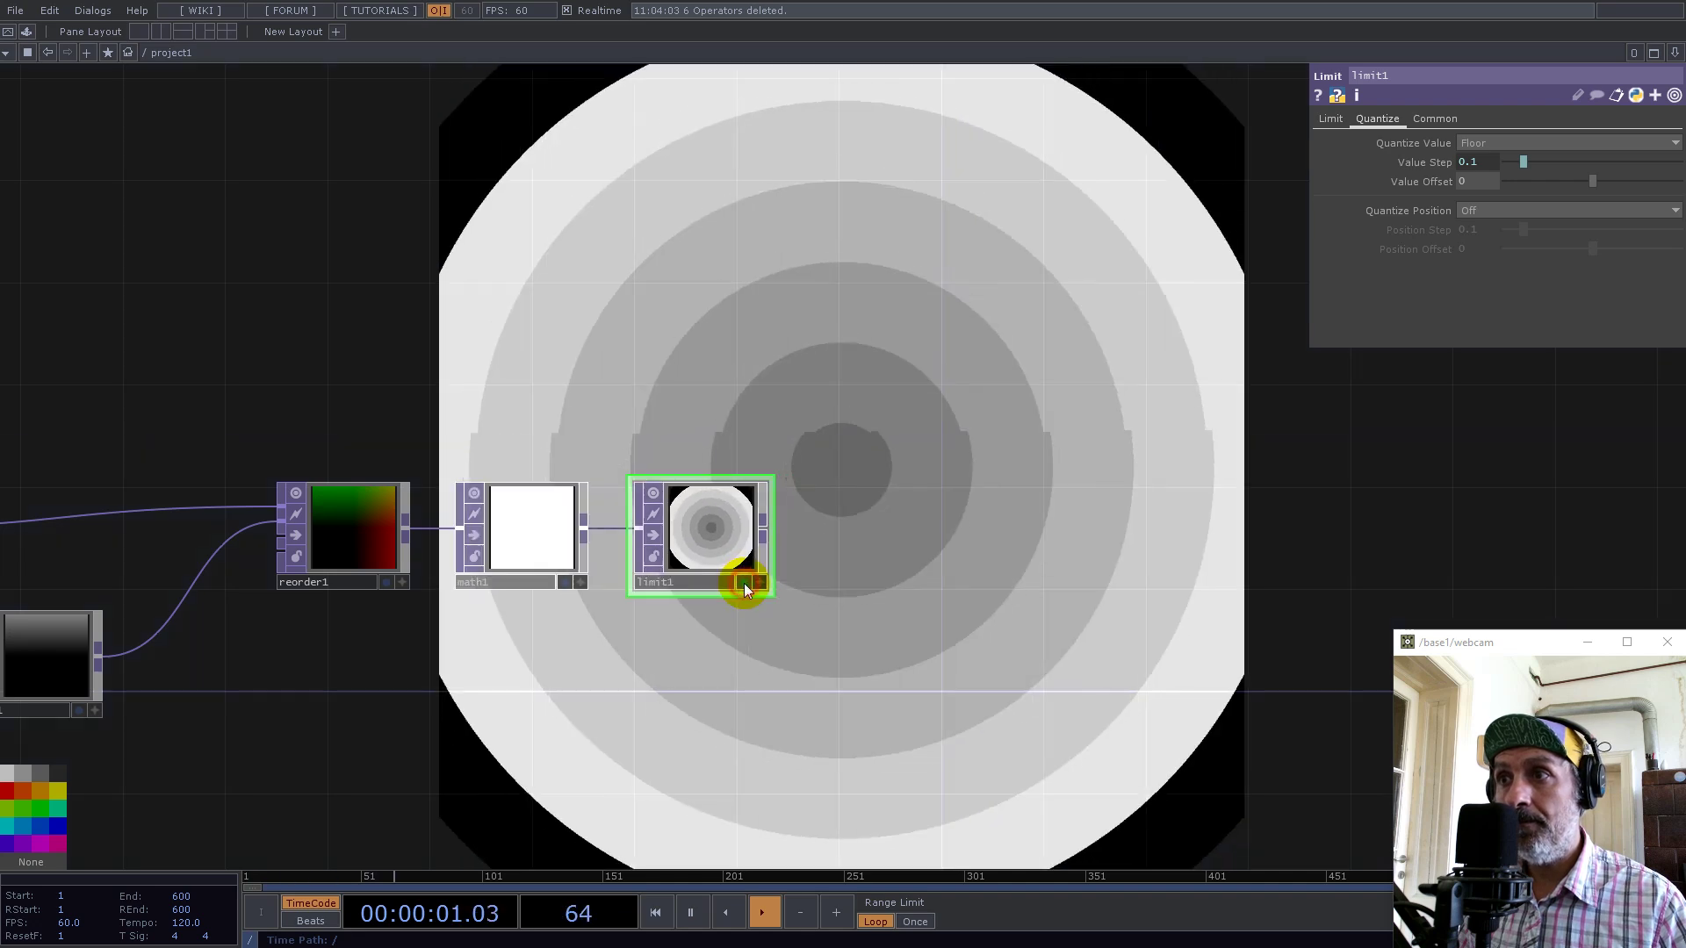
Add a Noise TOP to the network and place it below limit1
drag(1102, 474, 901, 345)
drag(790, 445, 1174, 406)
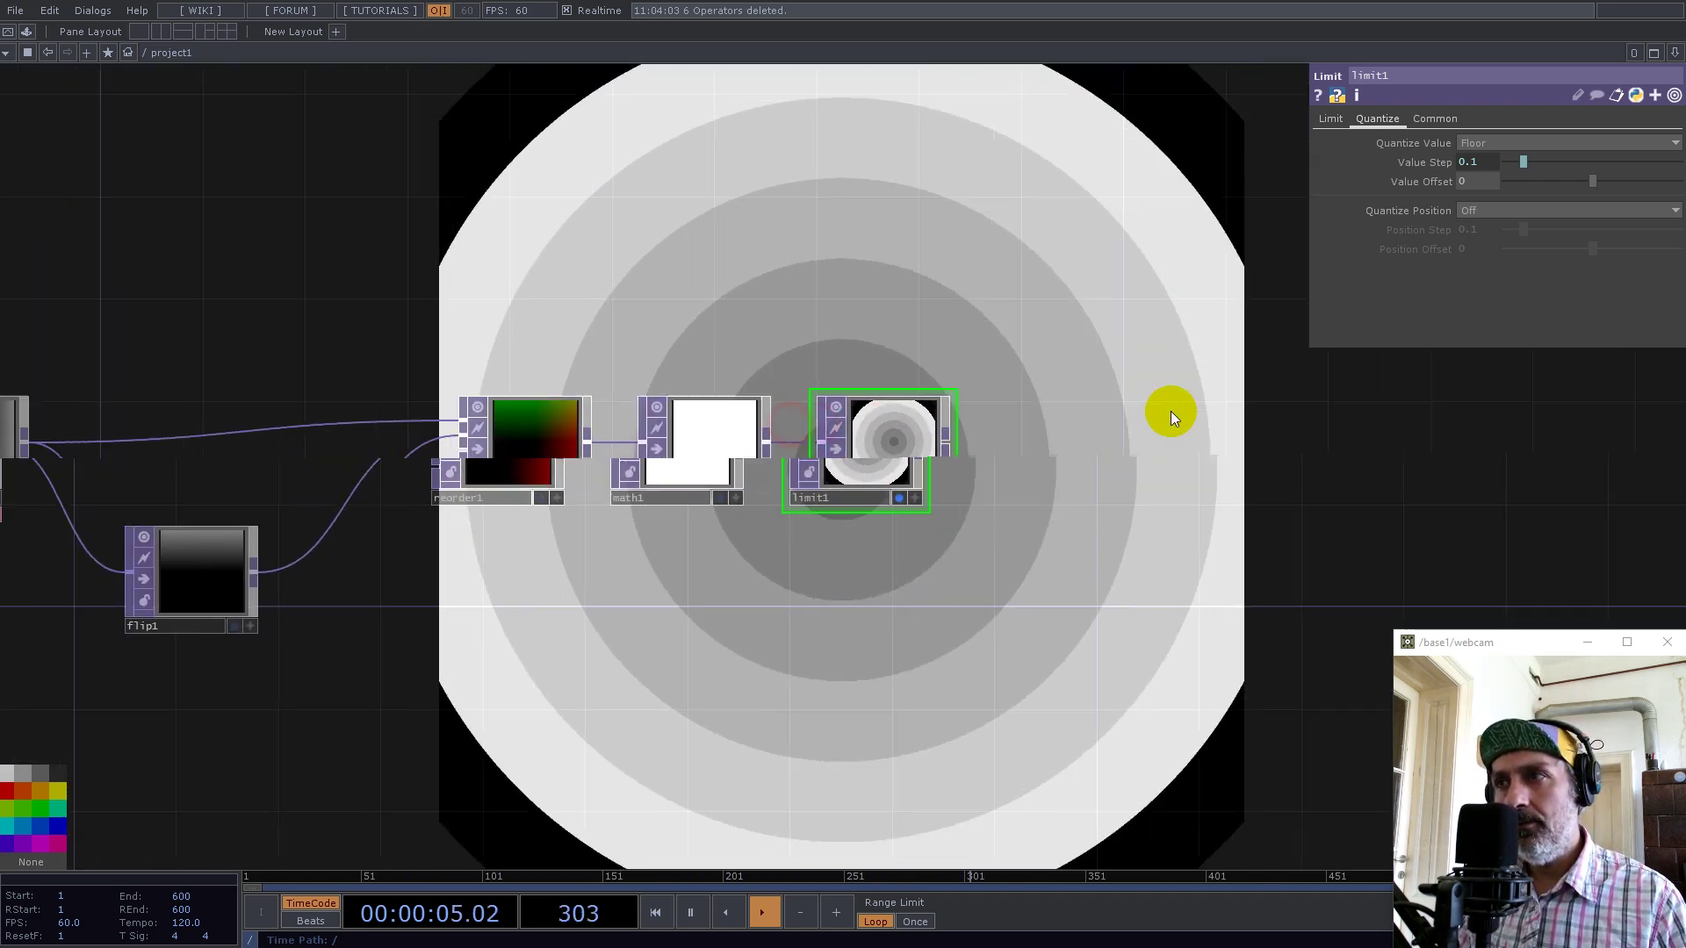
key(Tab)
text(noise)
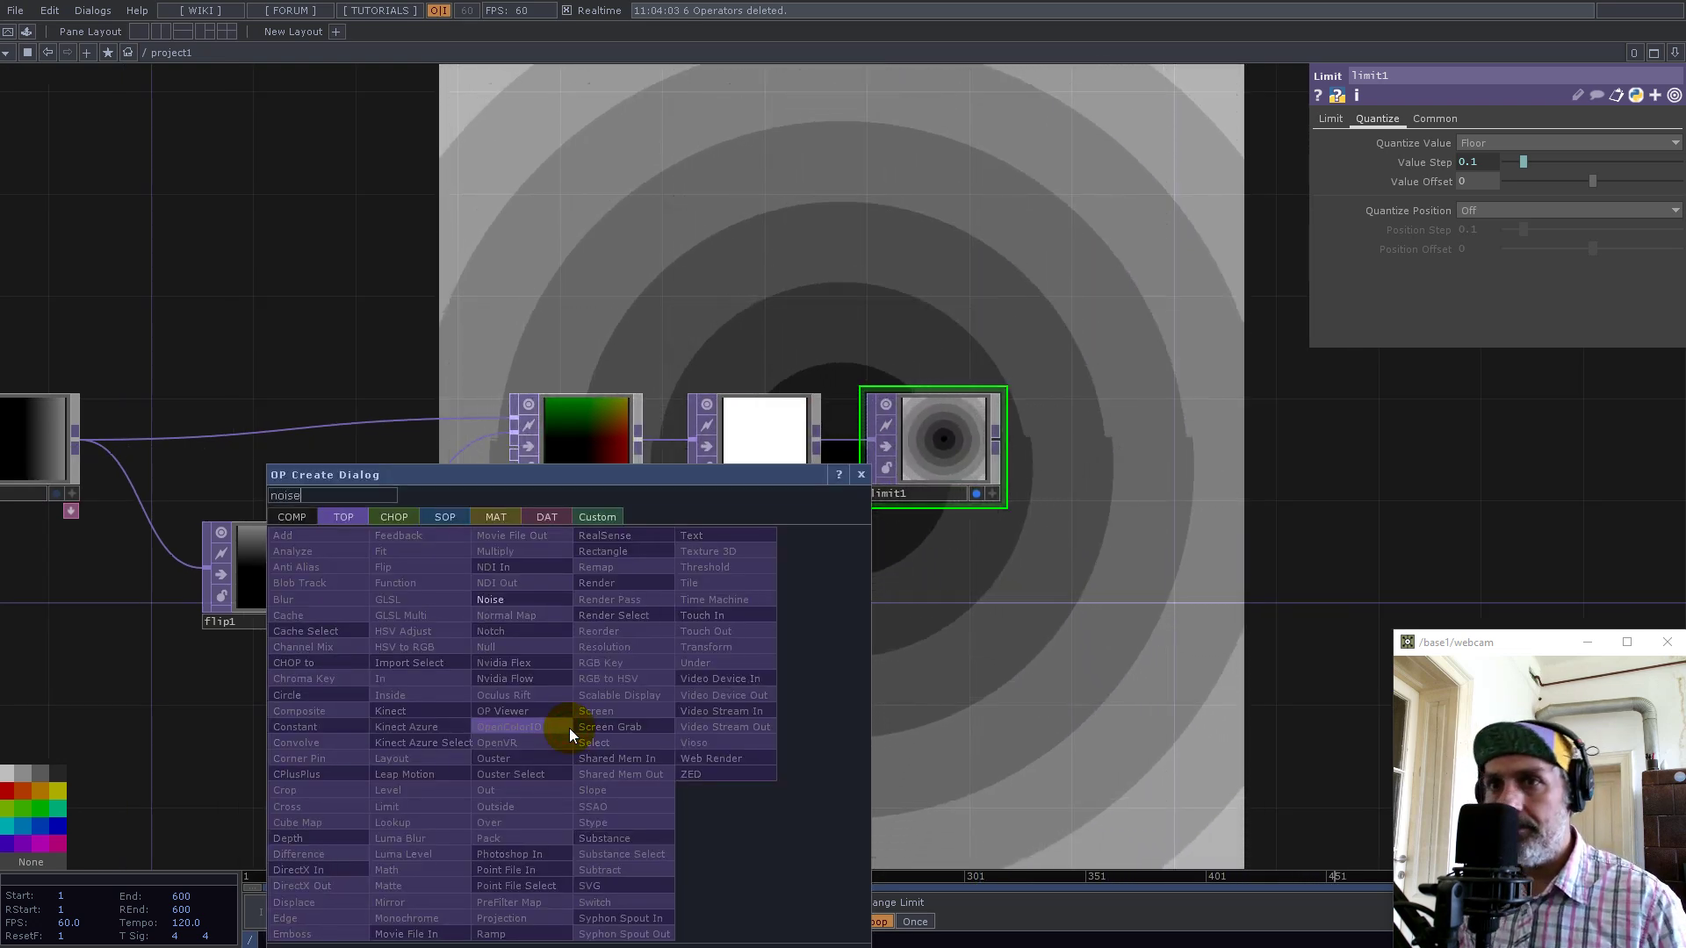
click(490, 601)
click(959, 626)
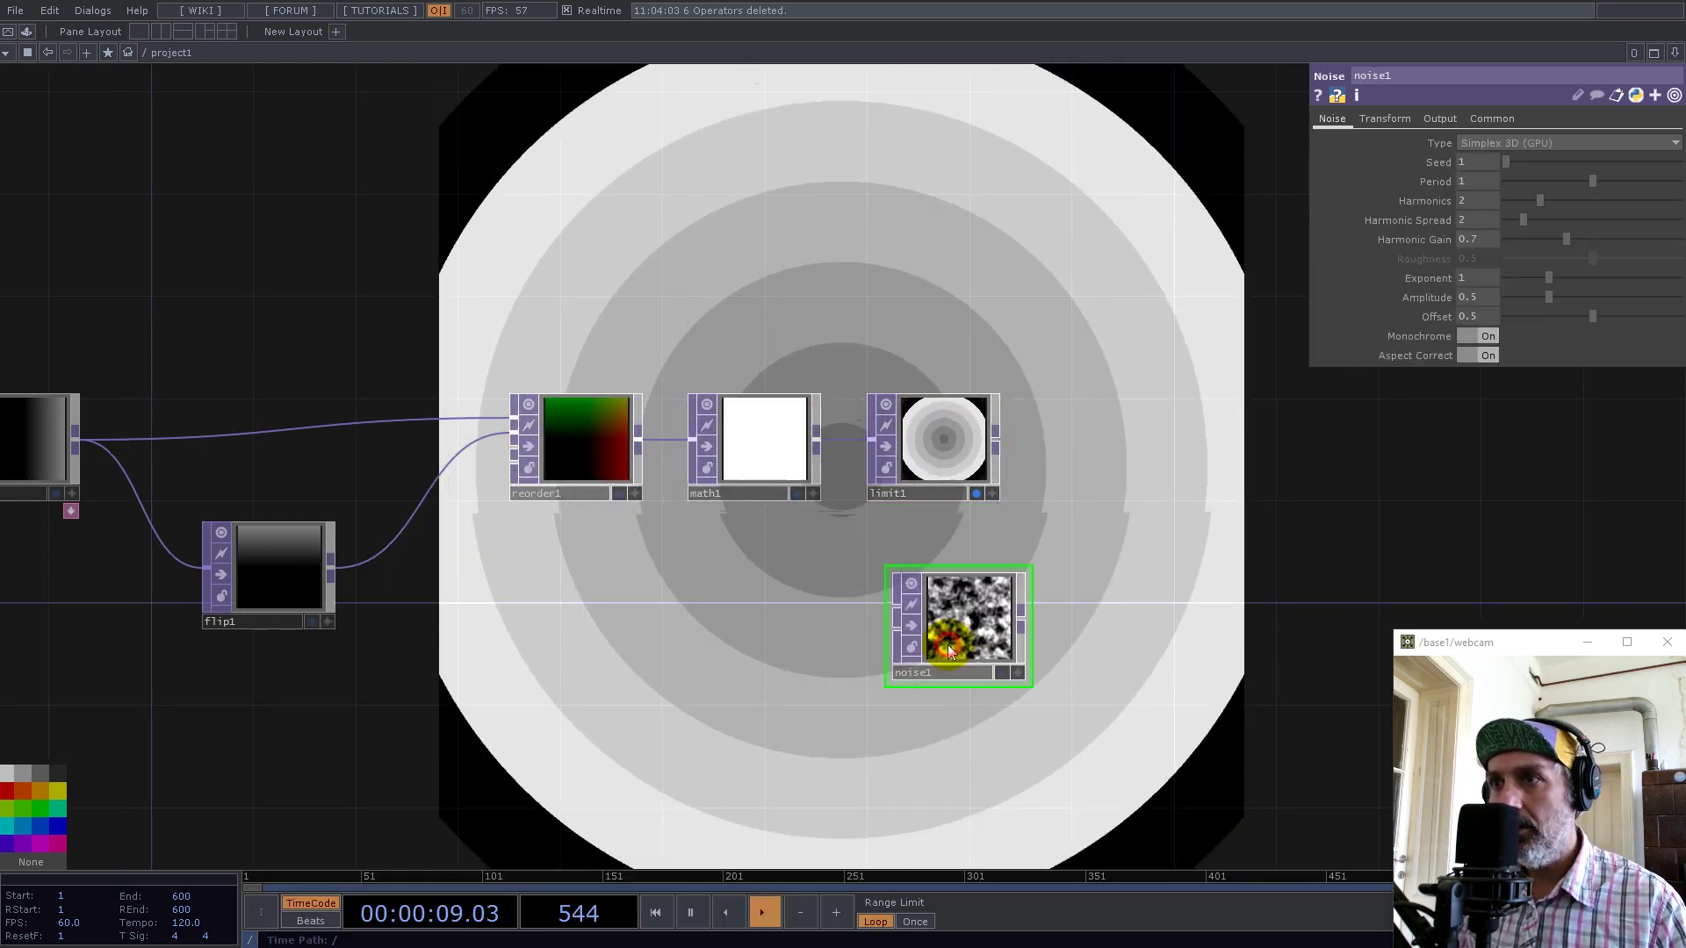
Link noise1's Resolution to ramp1's resolution and set its Pixel Format to 32-bit float (RGB)
scroll(847, 608, down, 2)
click(251, 489)
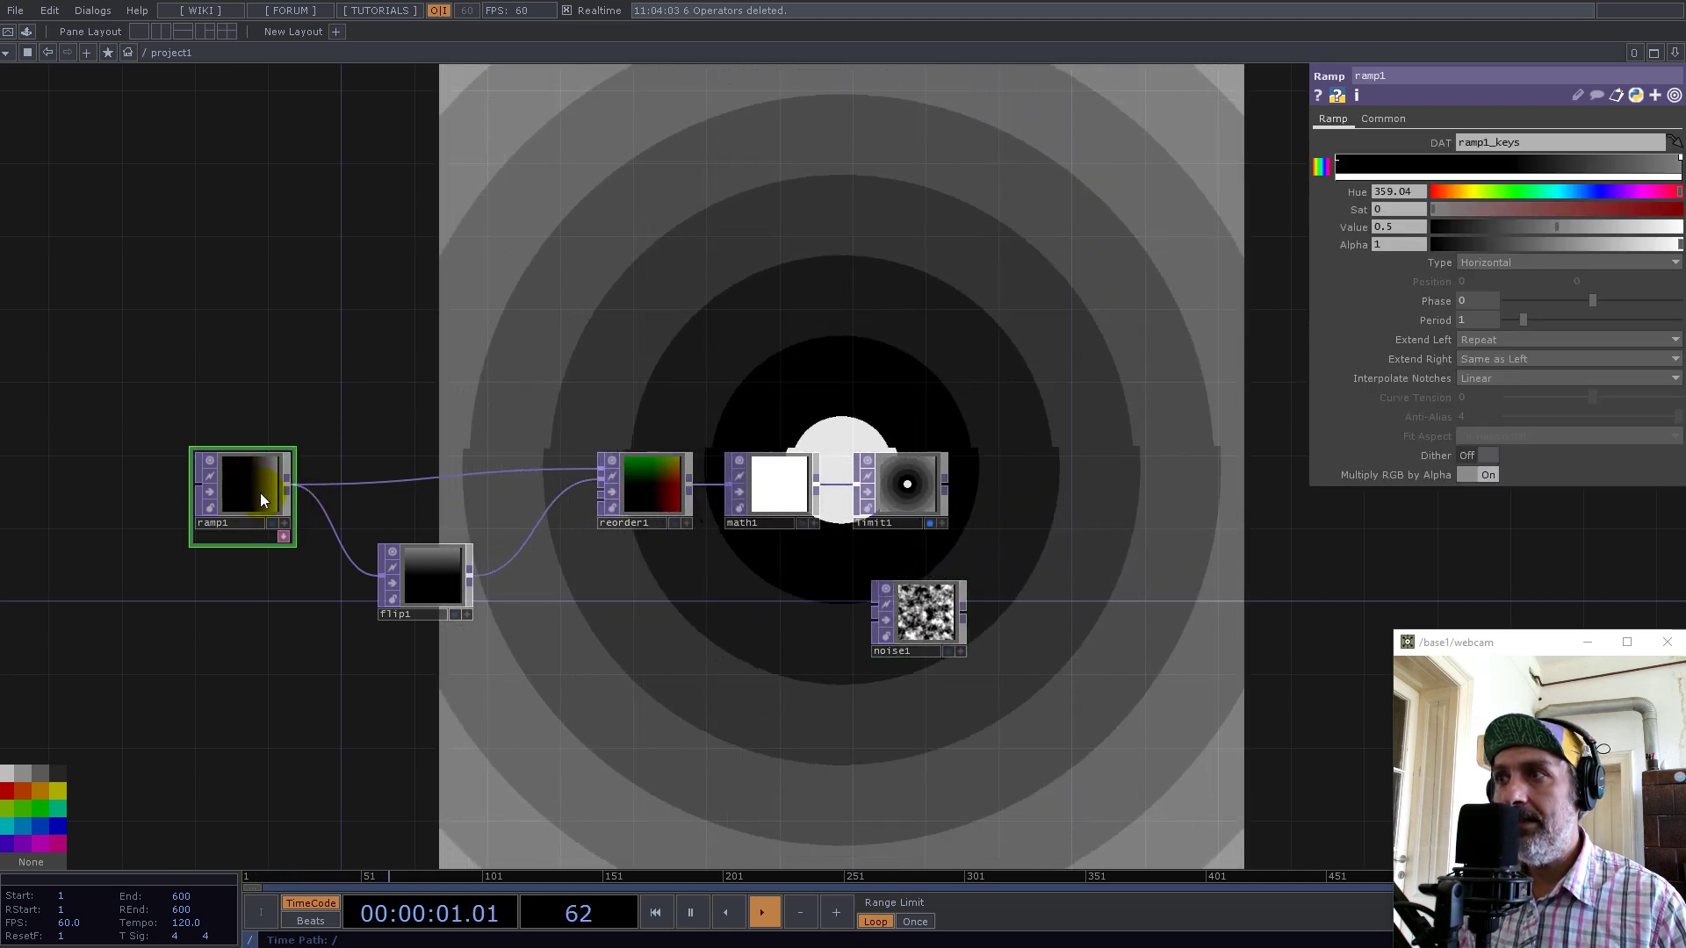
click(1383, 119)
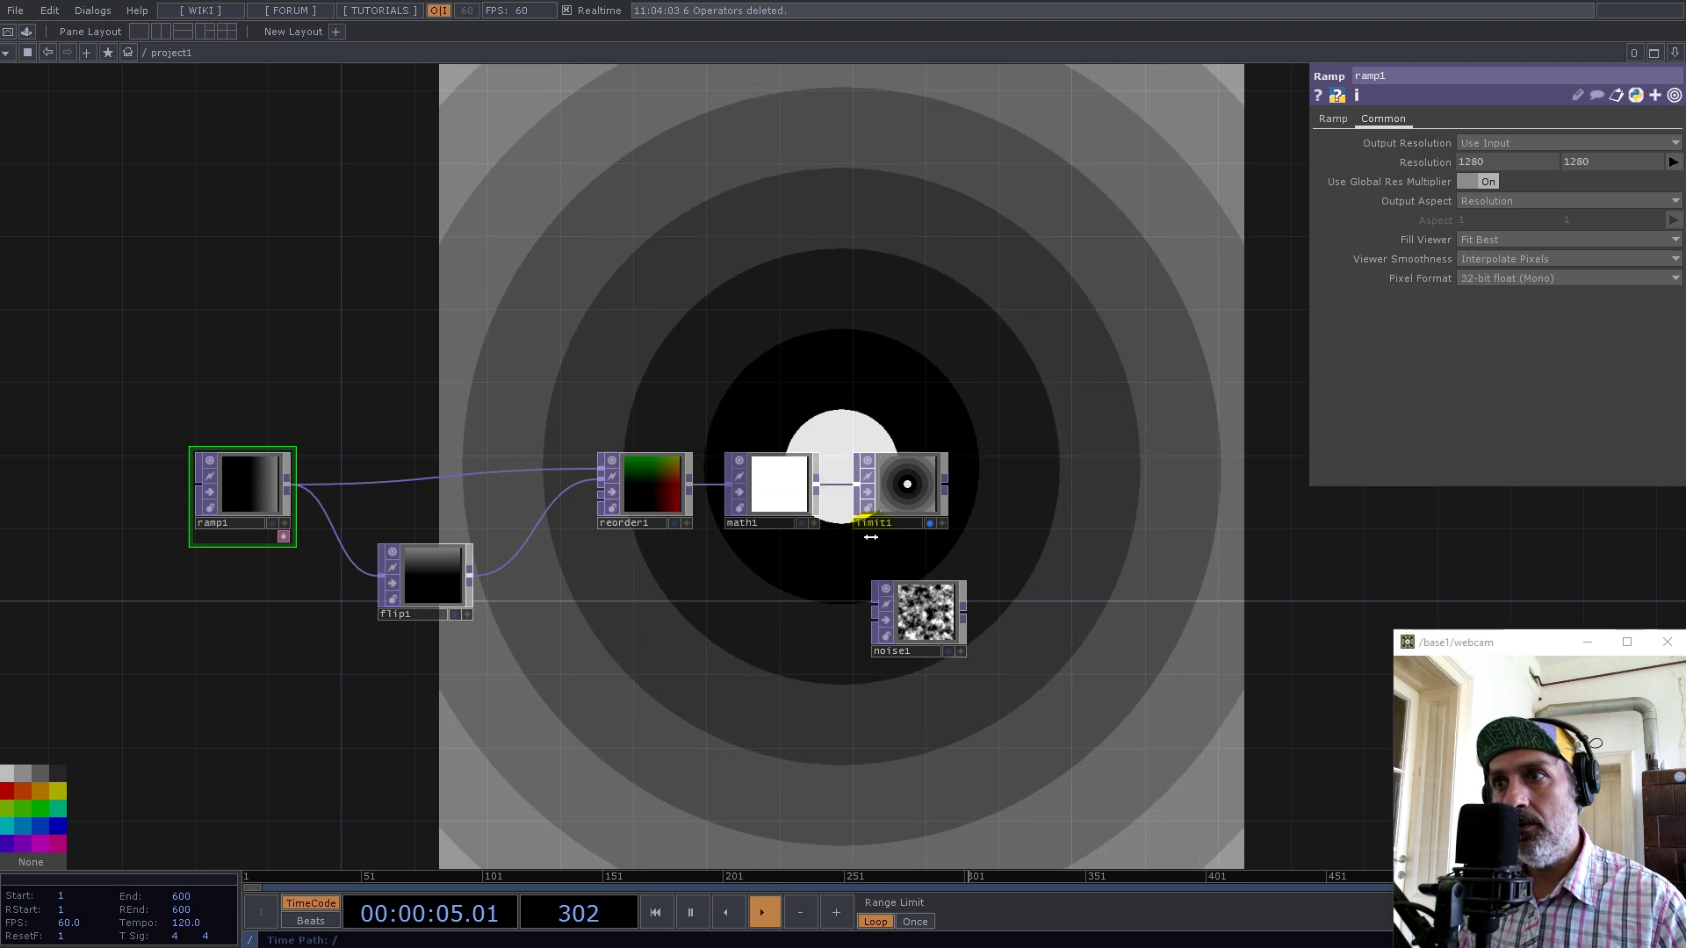
click(914, 625)
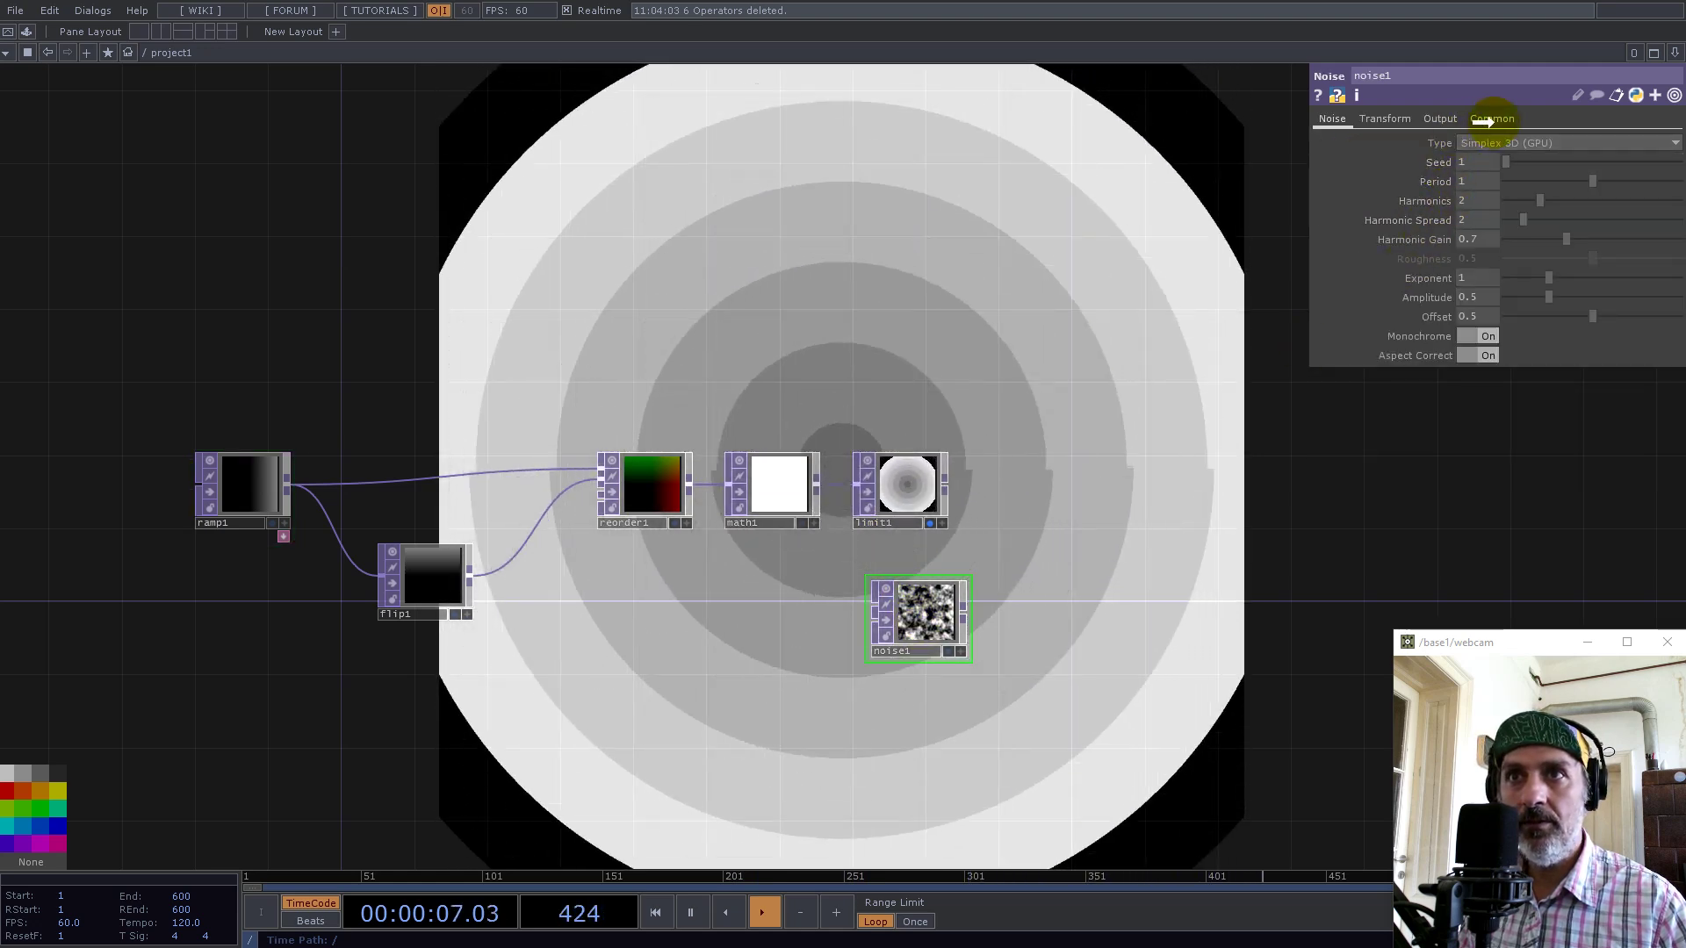
click(1490, 118)
drag(1493, 121, 1424, 161)
click(1438, 165)
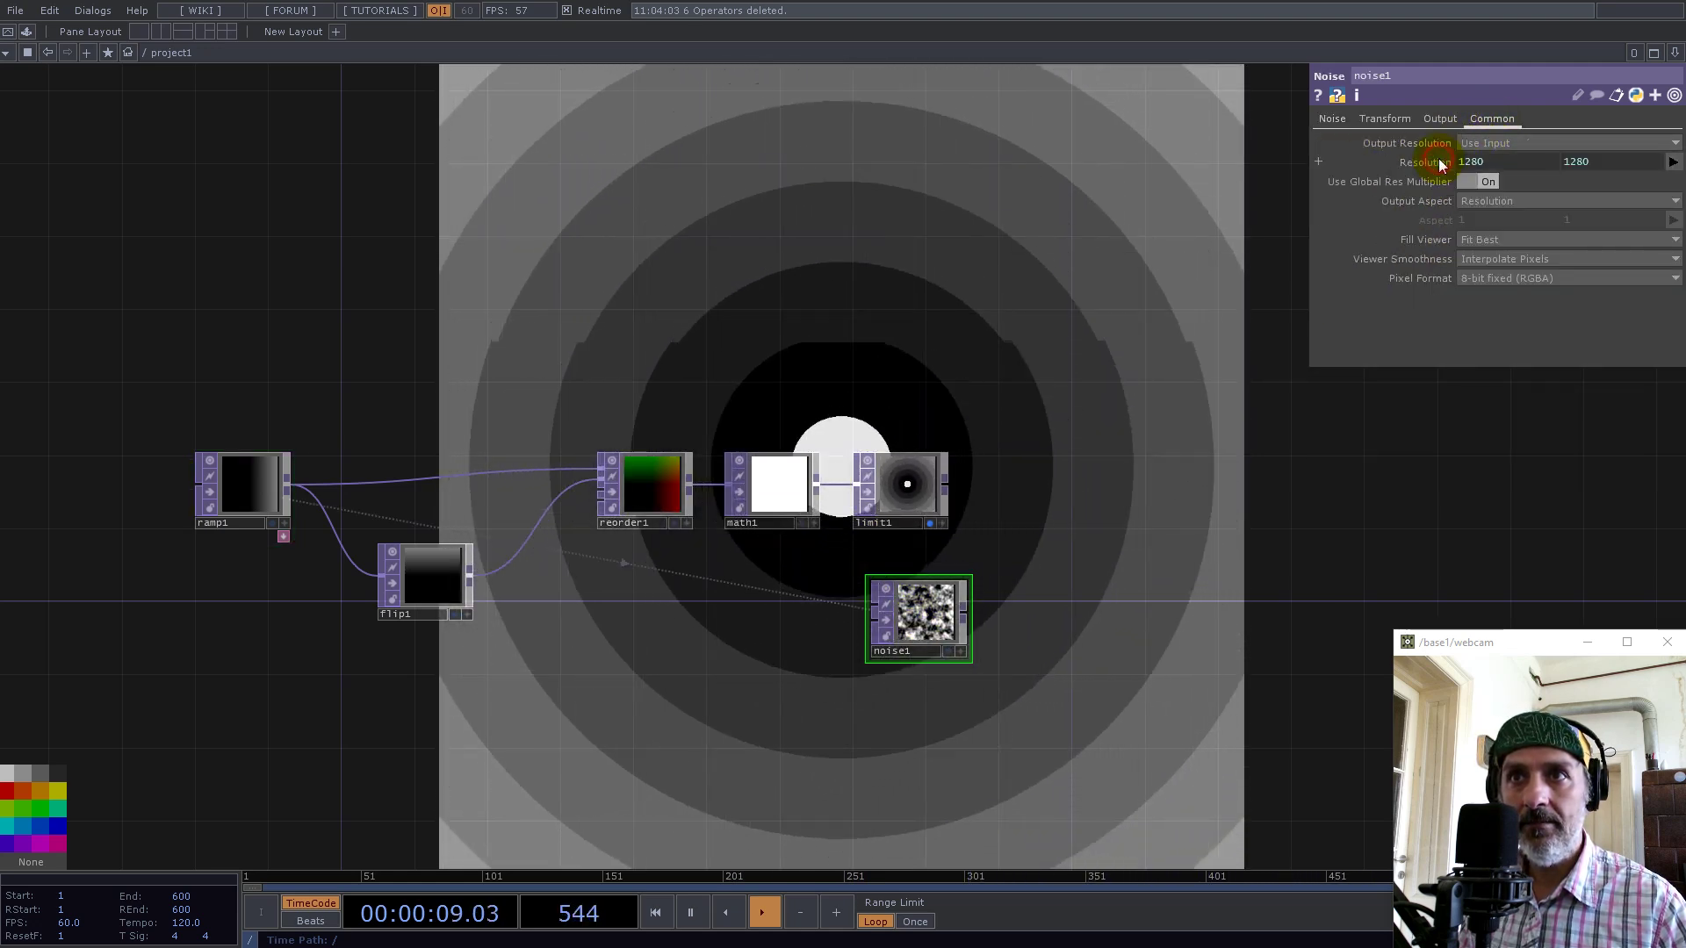
click(1498, 280)
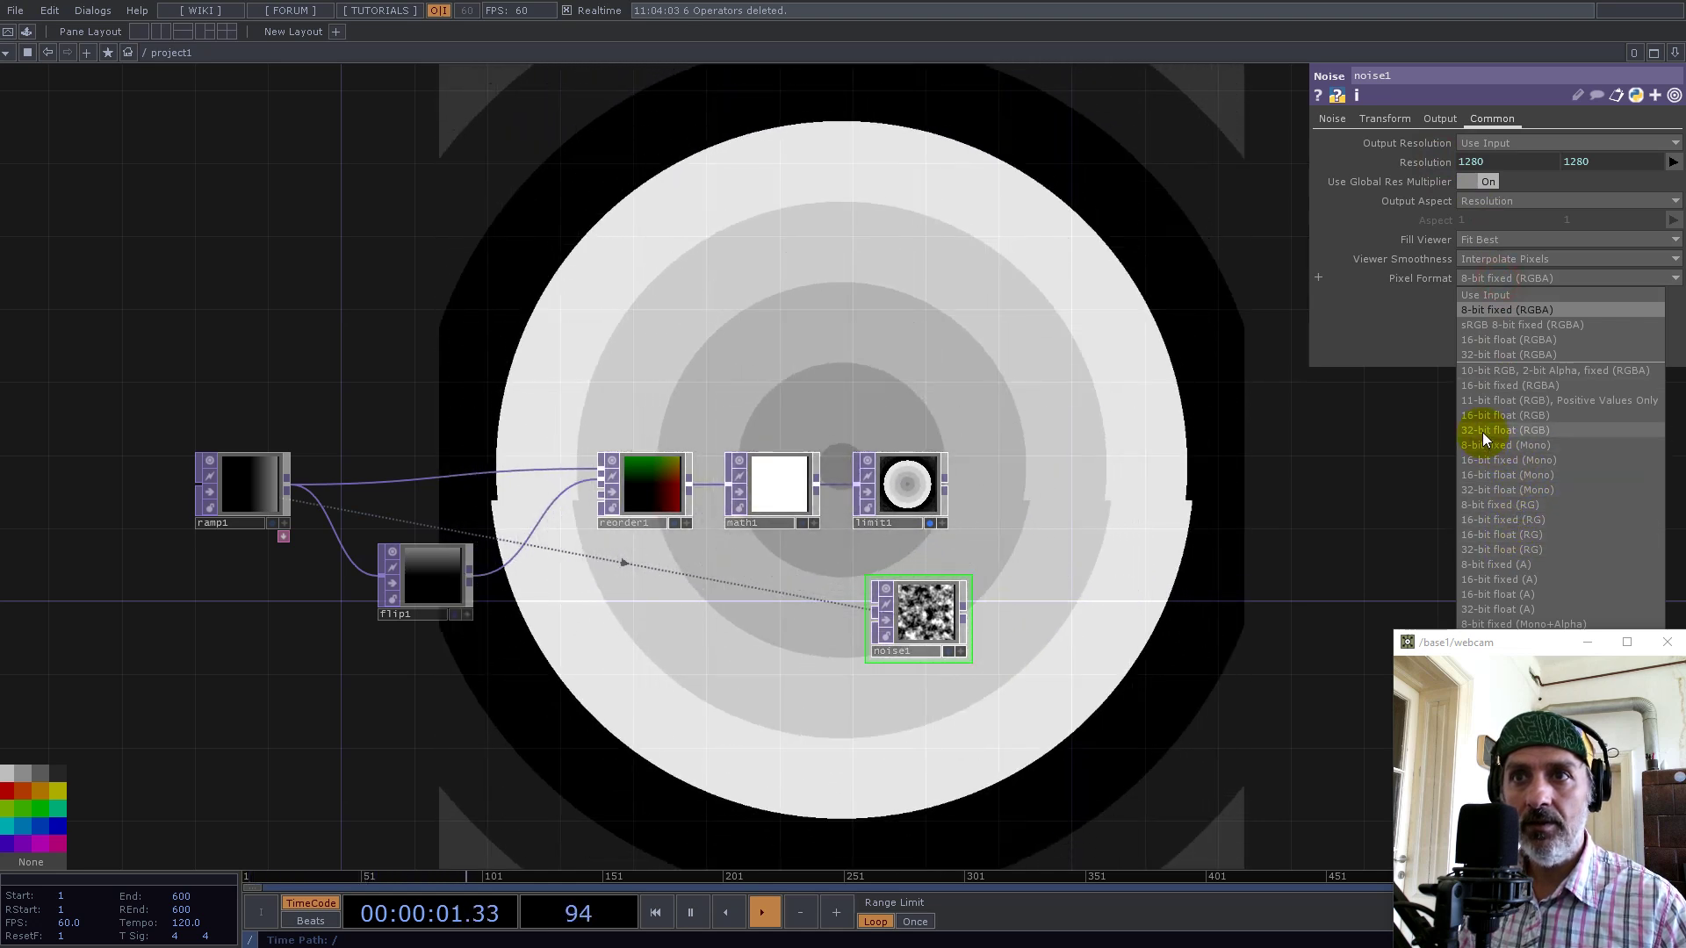
click(1482, 431)
Move noise1 beside limit1, connect limit1's output to noise1's second input, and turn off limit1's background display
drag(922, 615, 1049, 540)
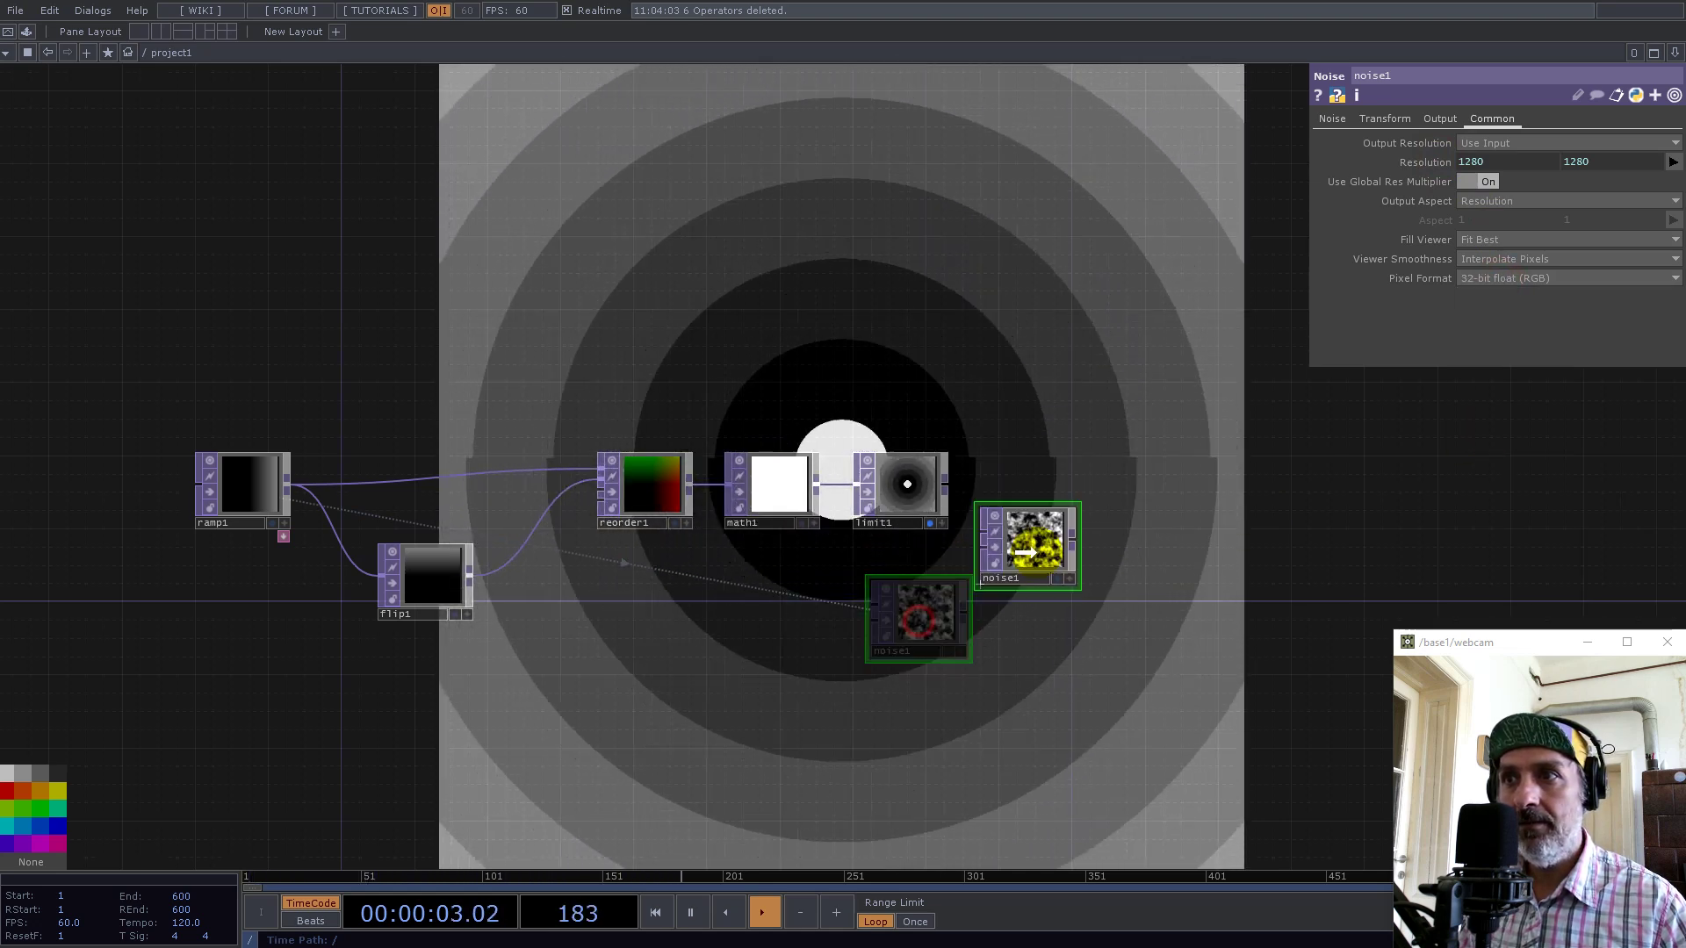
drag(945, 486, 996, 547)
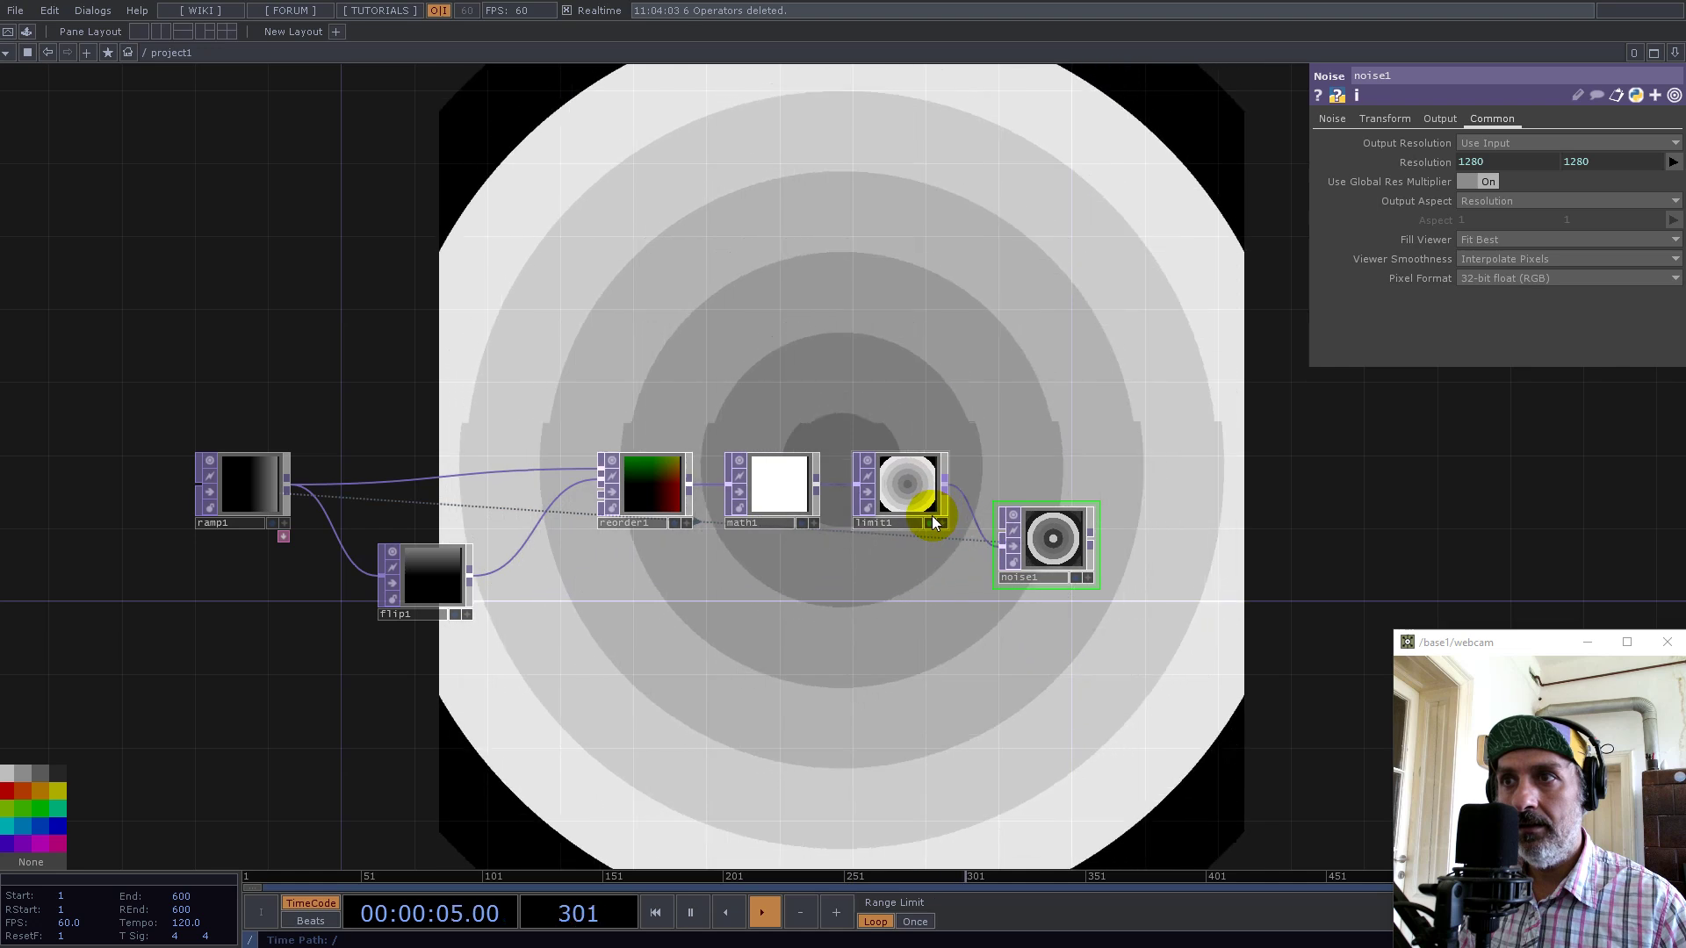
click(930, 523)
click(931, 523)
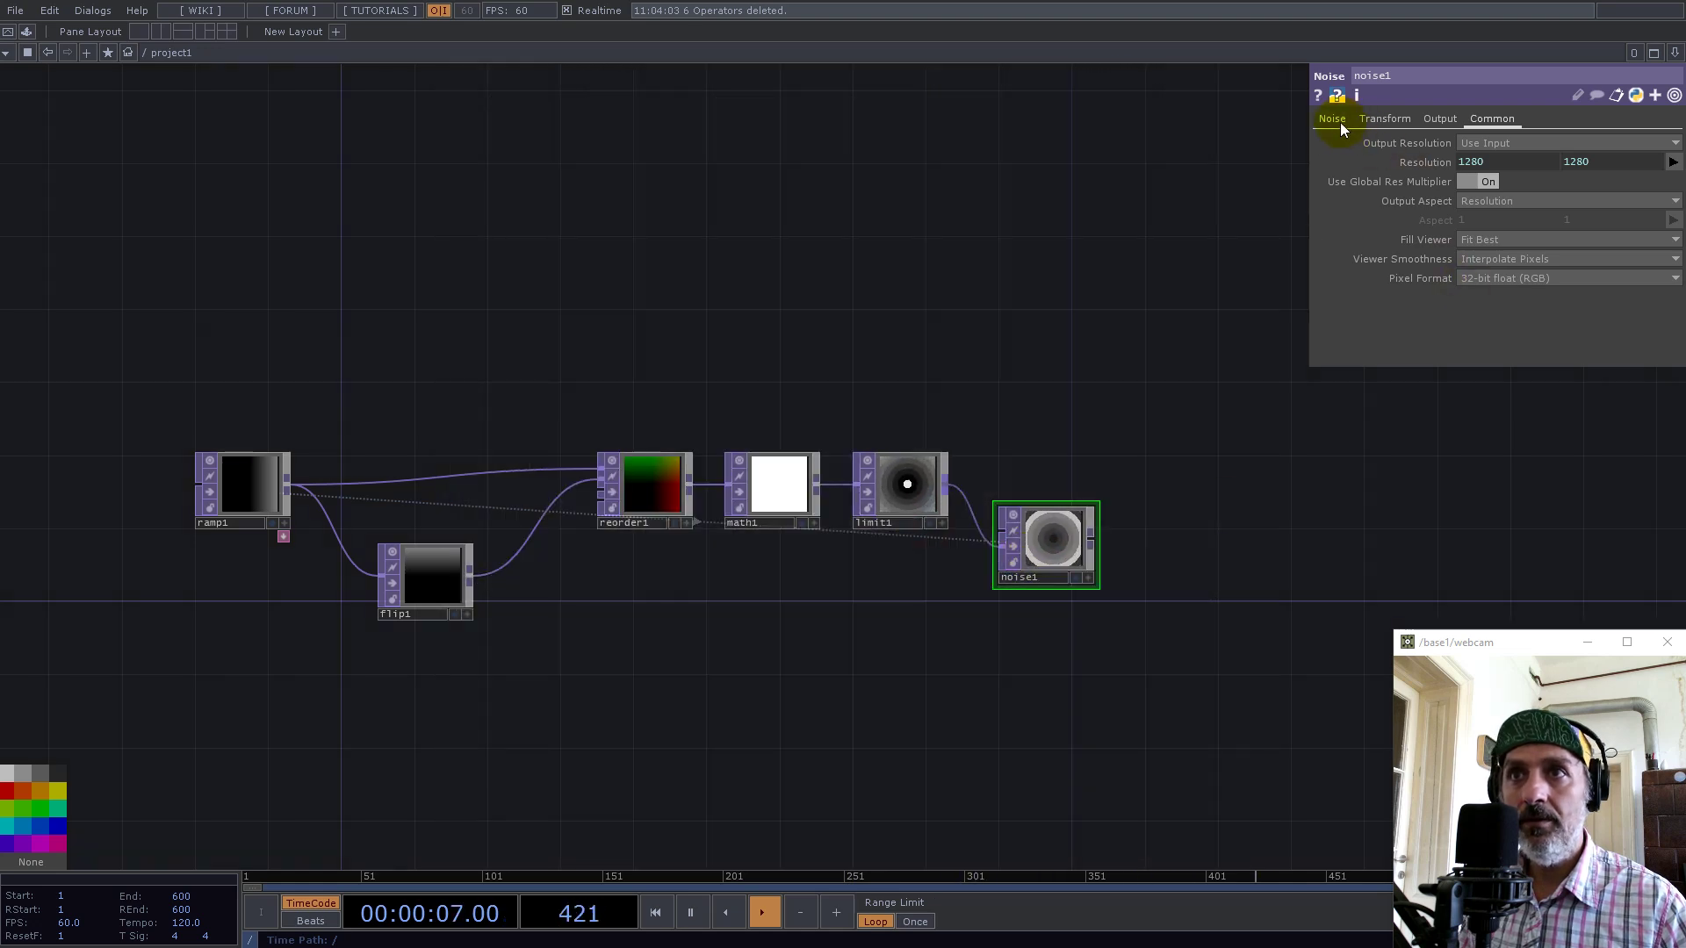
Turn off Monochrome for noise1 and compare its coloured rings with limit1's grey steps
scroll(1056, 508, up, 3)
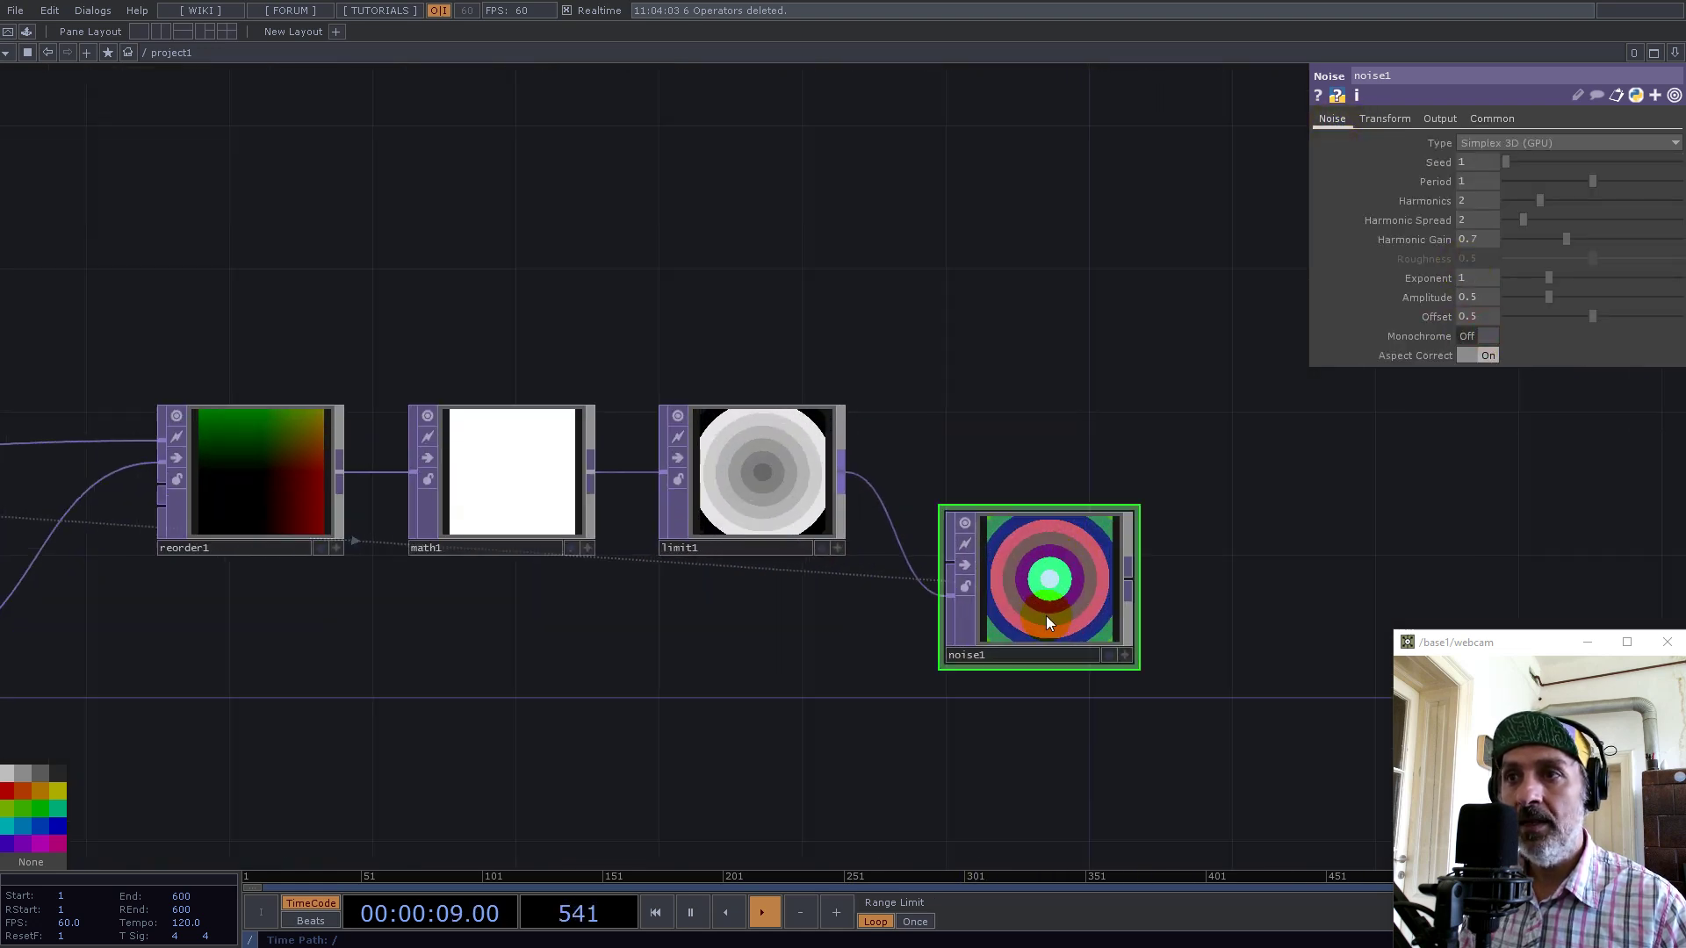
scroll(834, 476, up, 4)
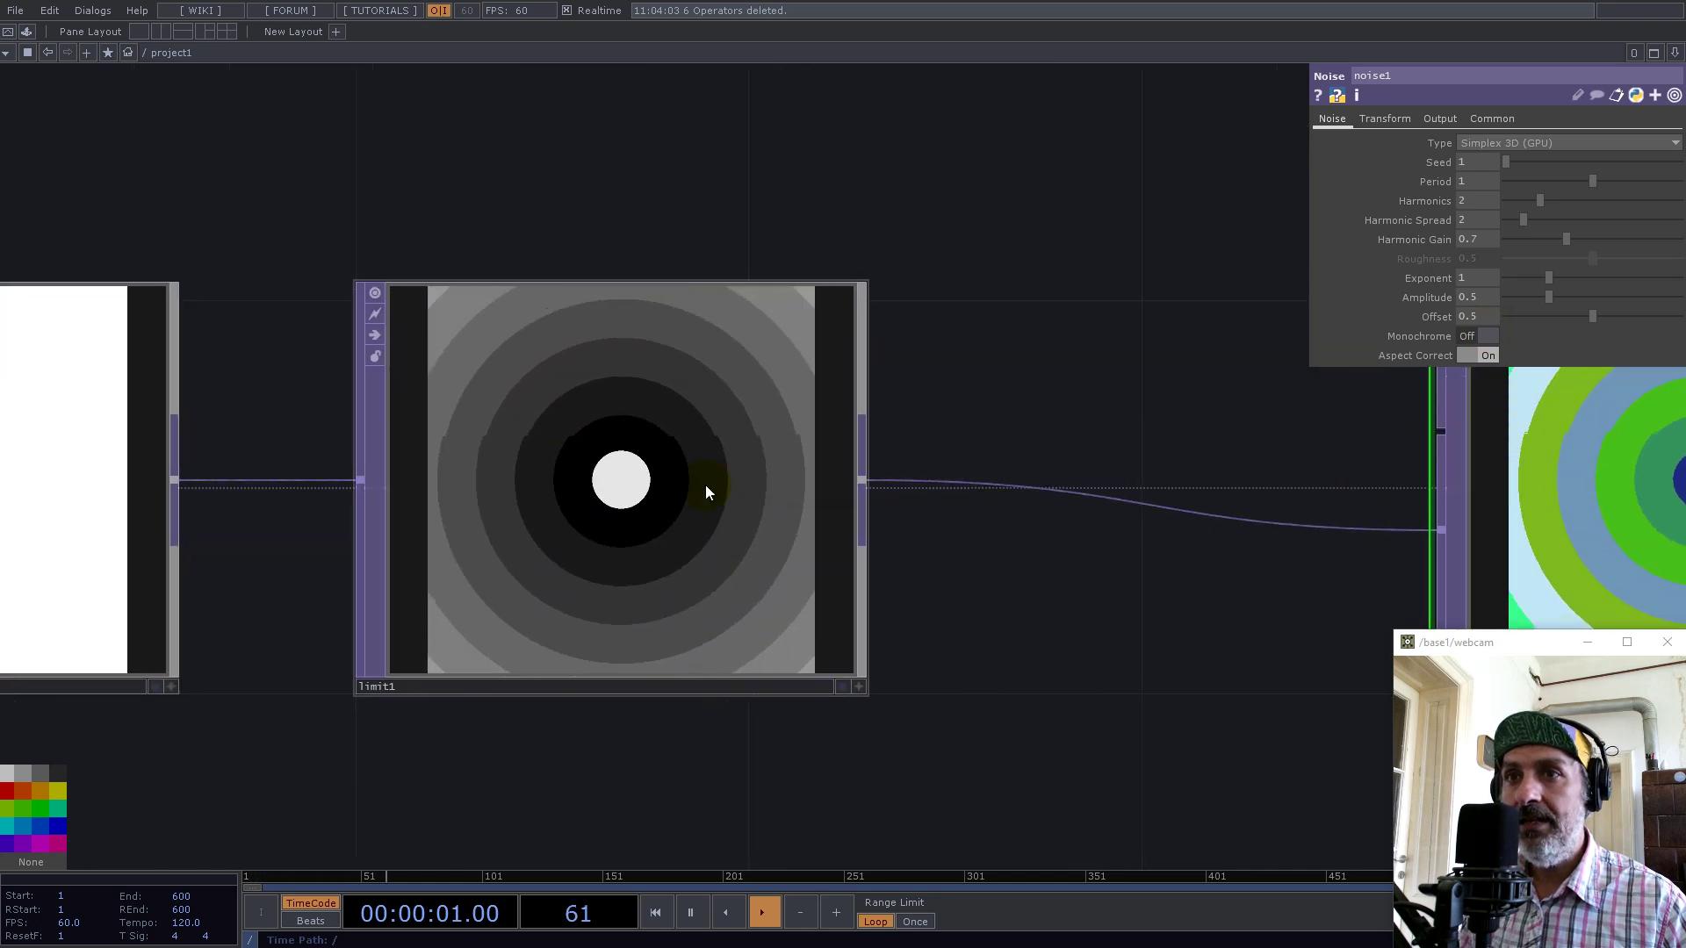
scroll(707, 490, down, 4)
scroll(973, 507, up, 3)
scroll(971, 492, down, 5)
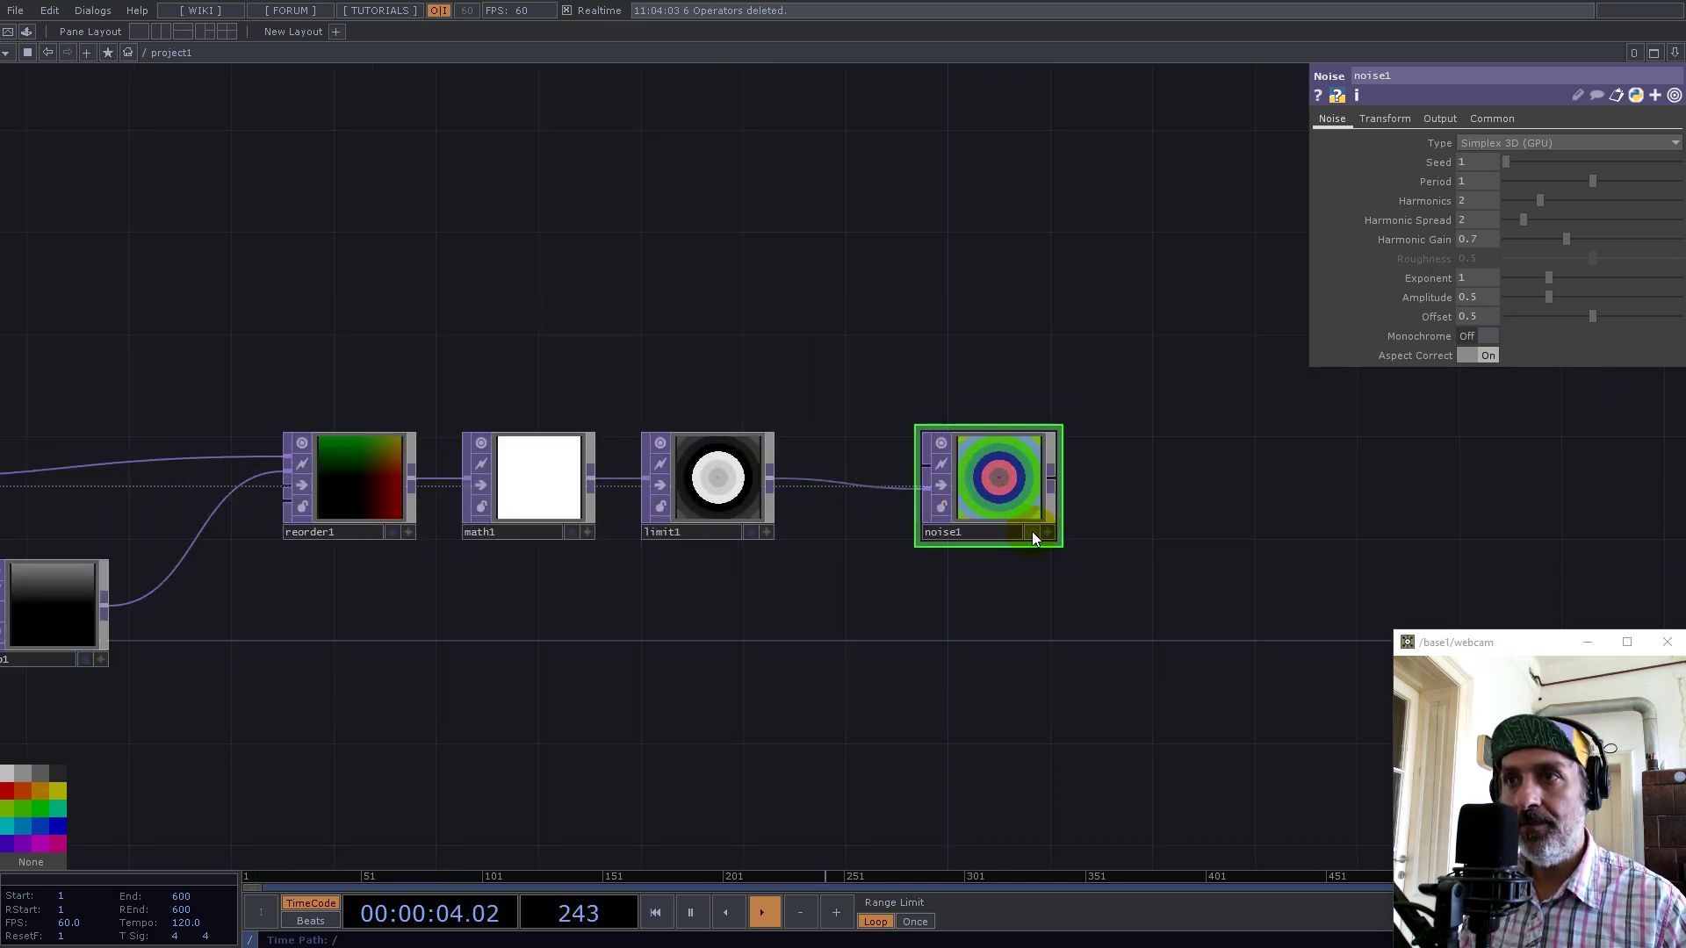
Append a Null TOP after noise1 and display it as the network background
right_click(1056, 478)
click(1004, 395)
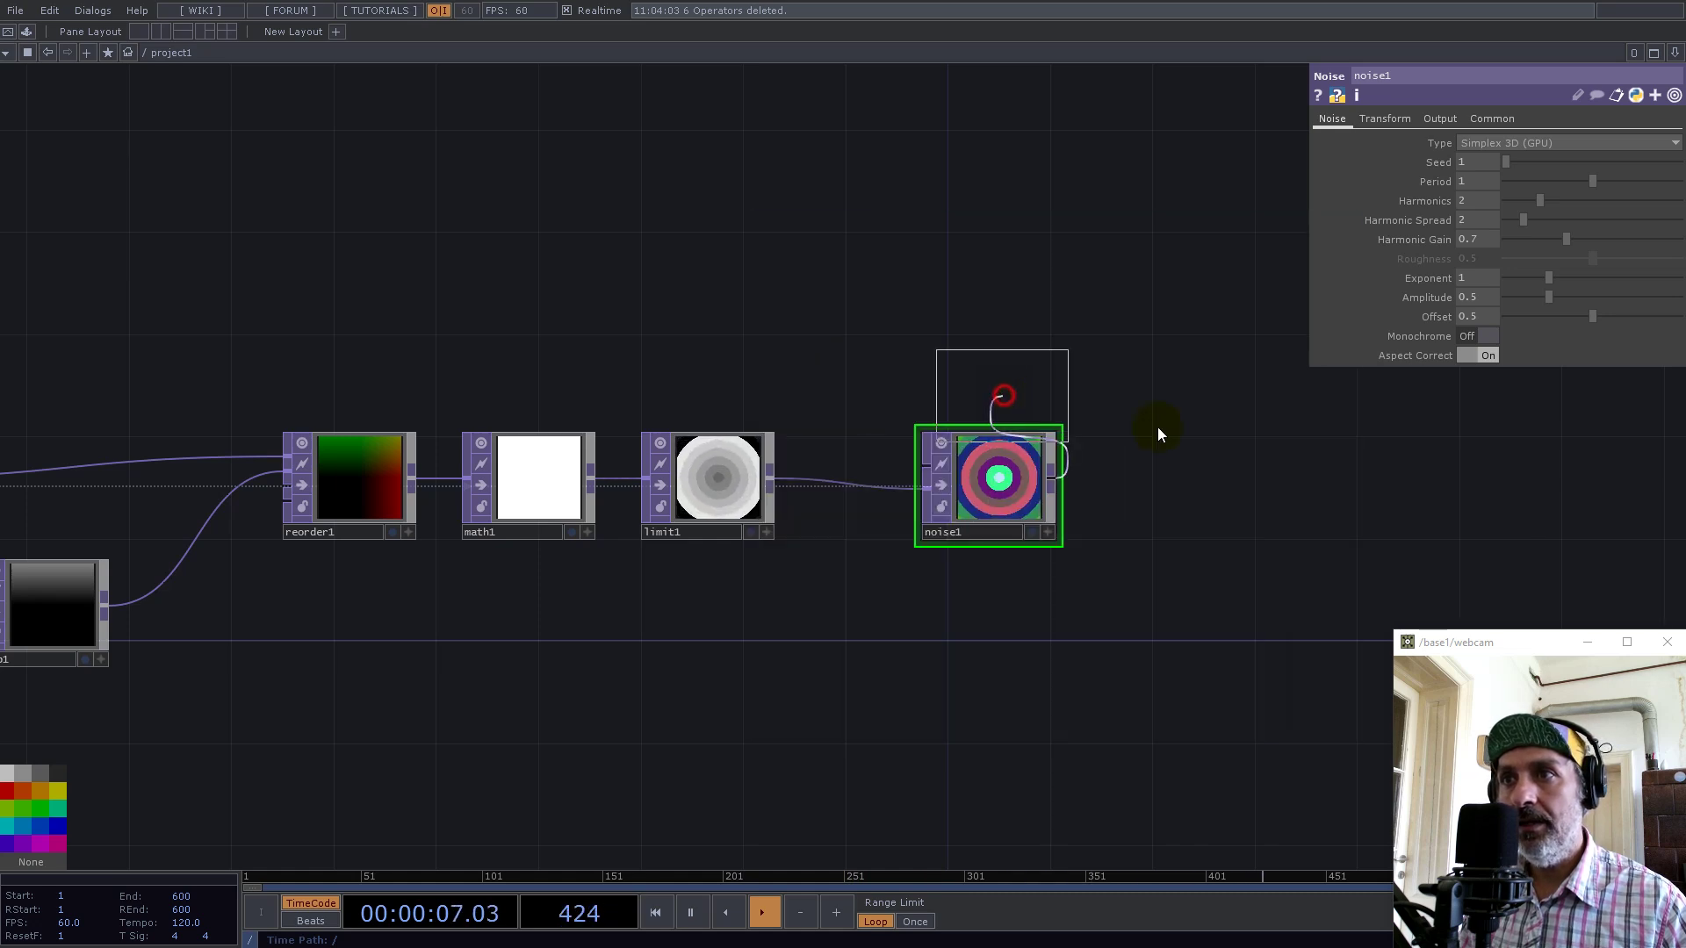
click(1466, 508)
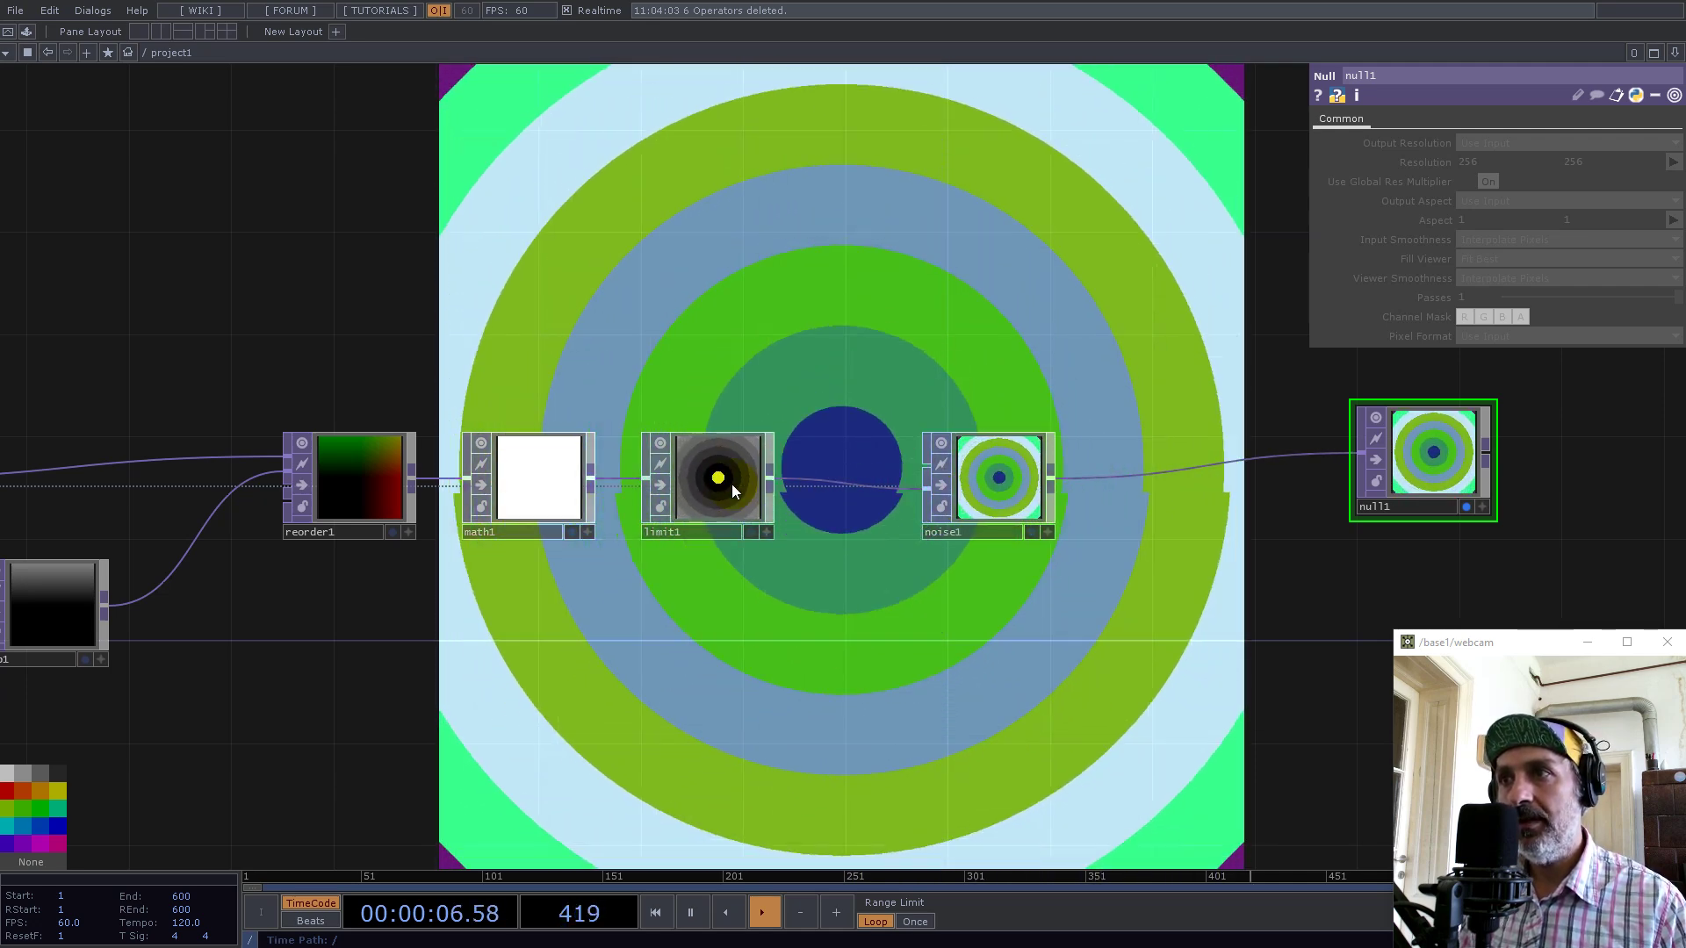
Examine limit1's quantized rings up close and compare them with the neighbouring math1 and noise1 outputs
scroll(694, 483, up, 5)
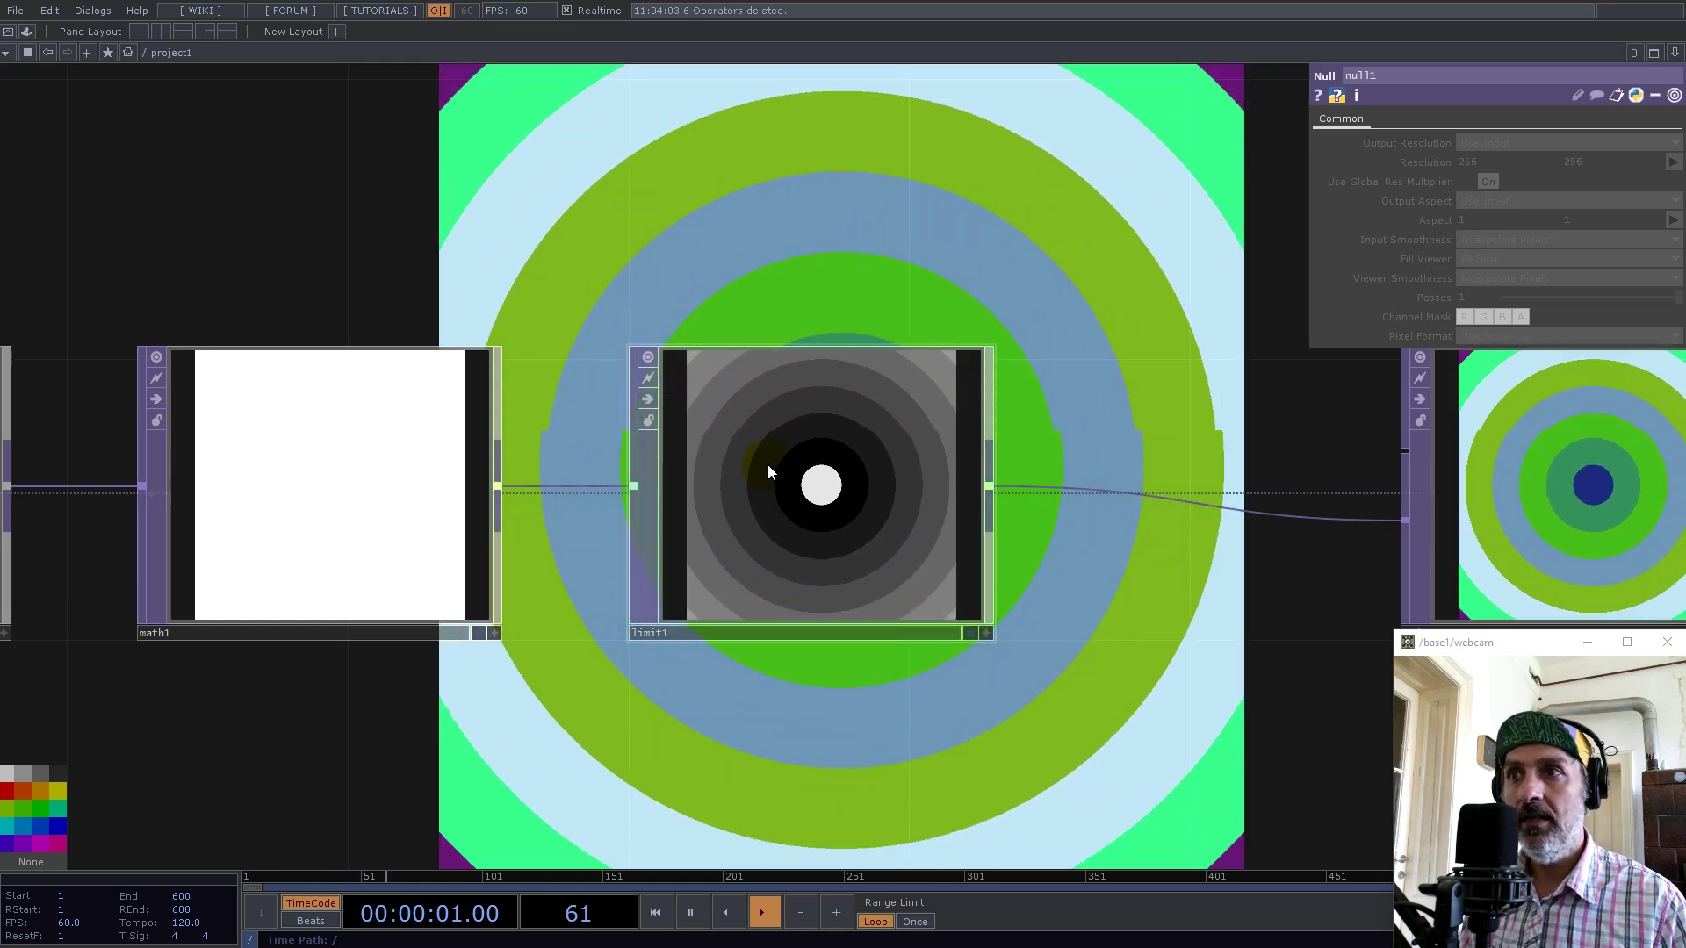
scroll(767, 465, down, 5)
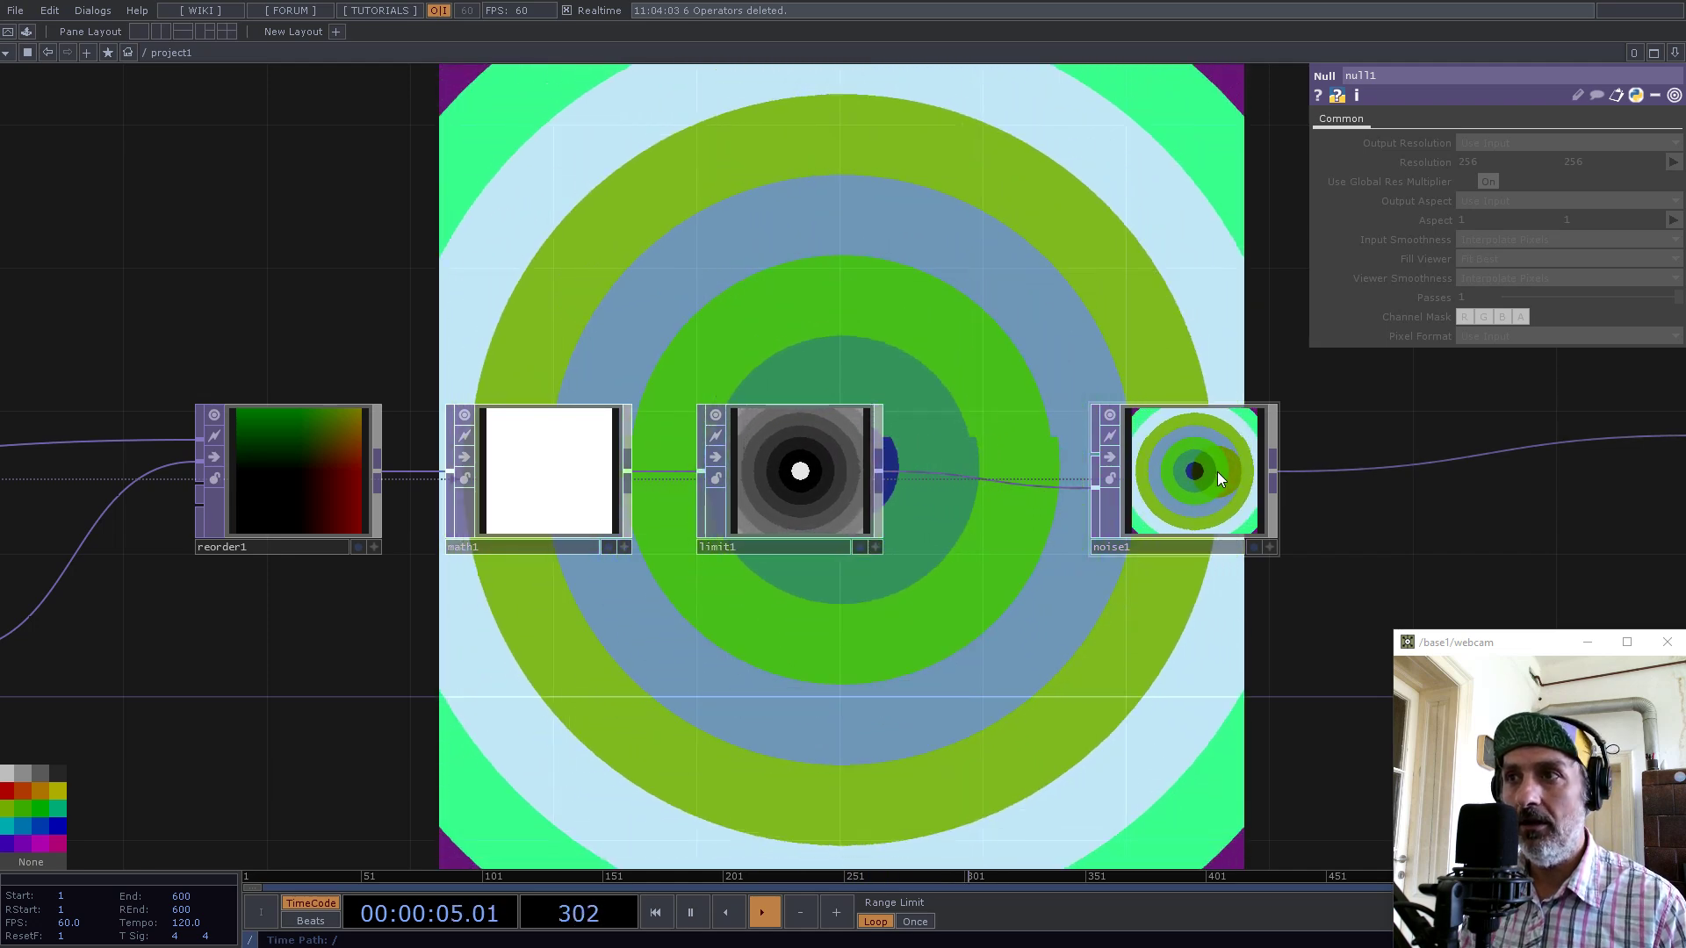
scroll(888, 492, down, 3)
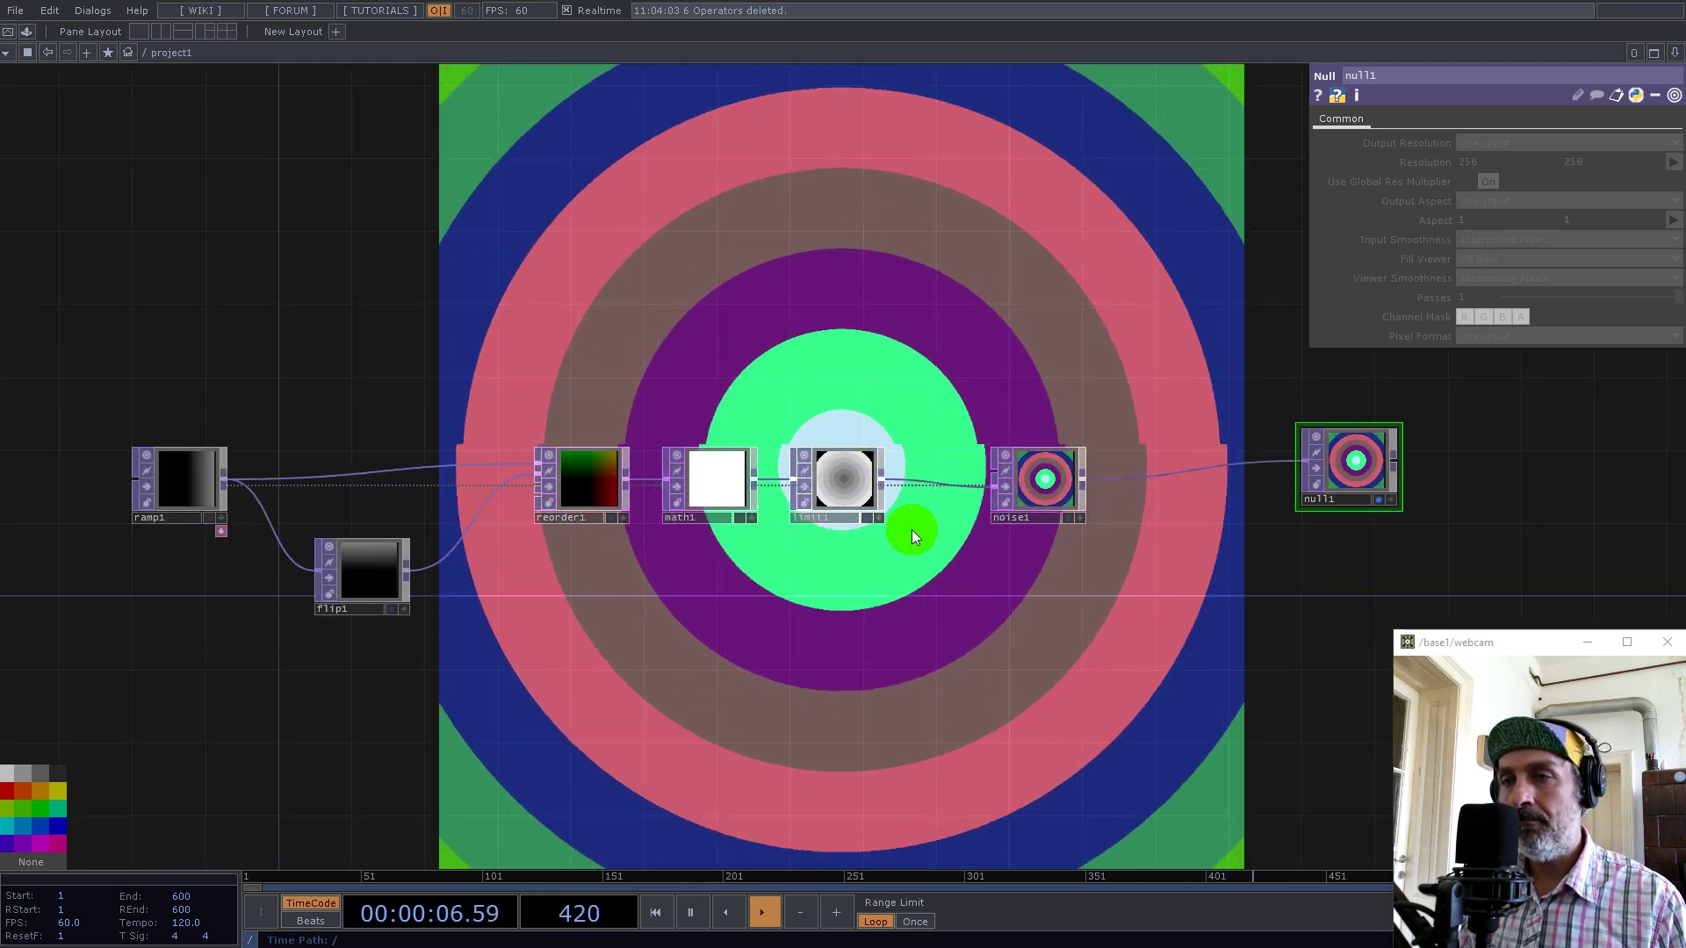
scroll(943, 506, up, 2)
scroll(945, 505, up, 1)
scroll(847, 471, up, 4)
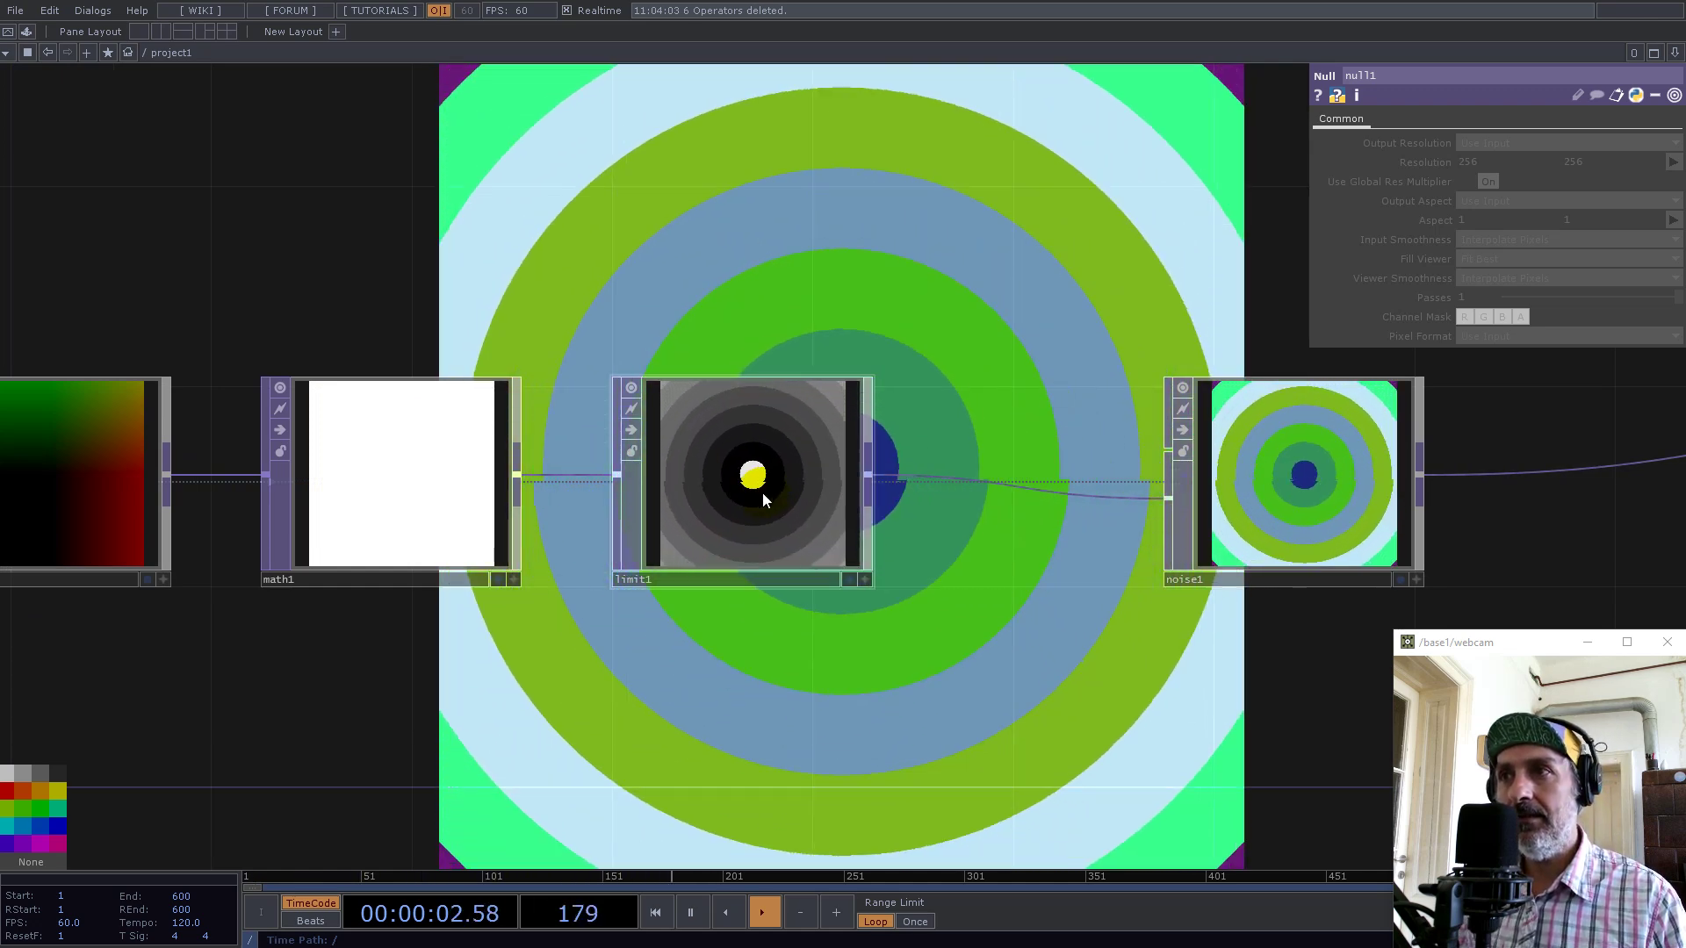
scroll(729, 475, up, 2)
scroll(730, 475, up, 2)
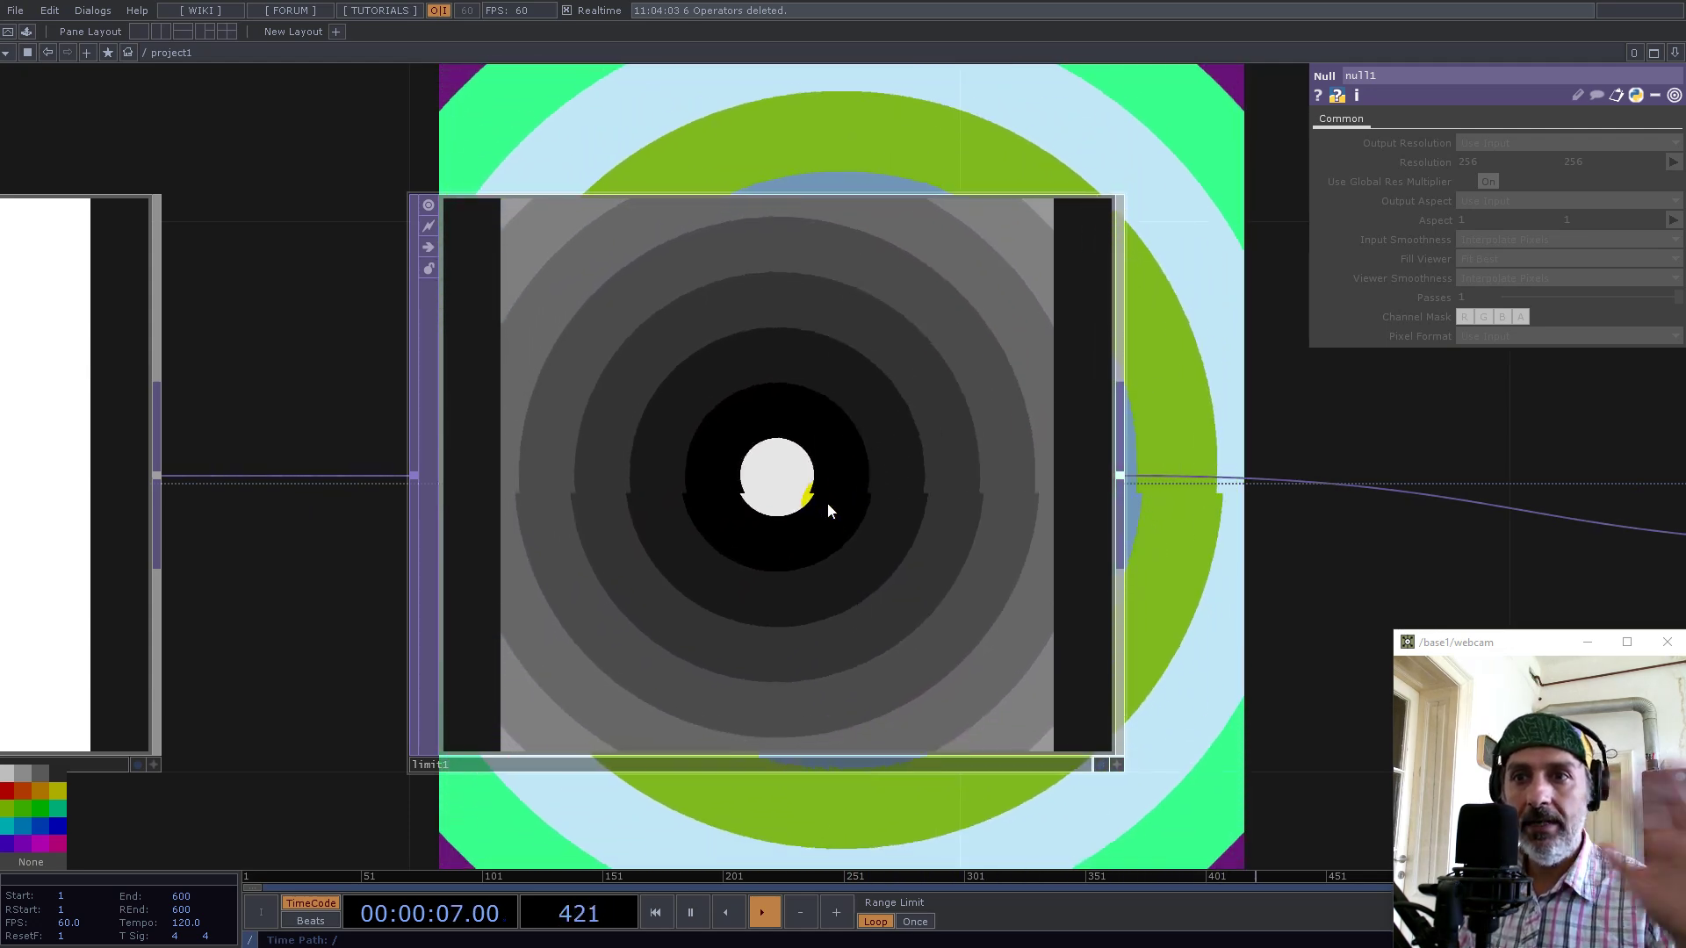
scroll(826, 448, down, 2)
middle_drag(823, 448, 899, 460)
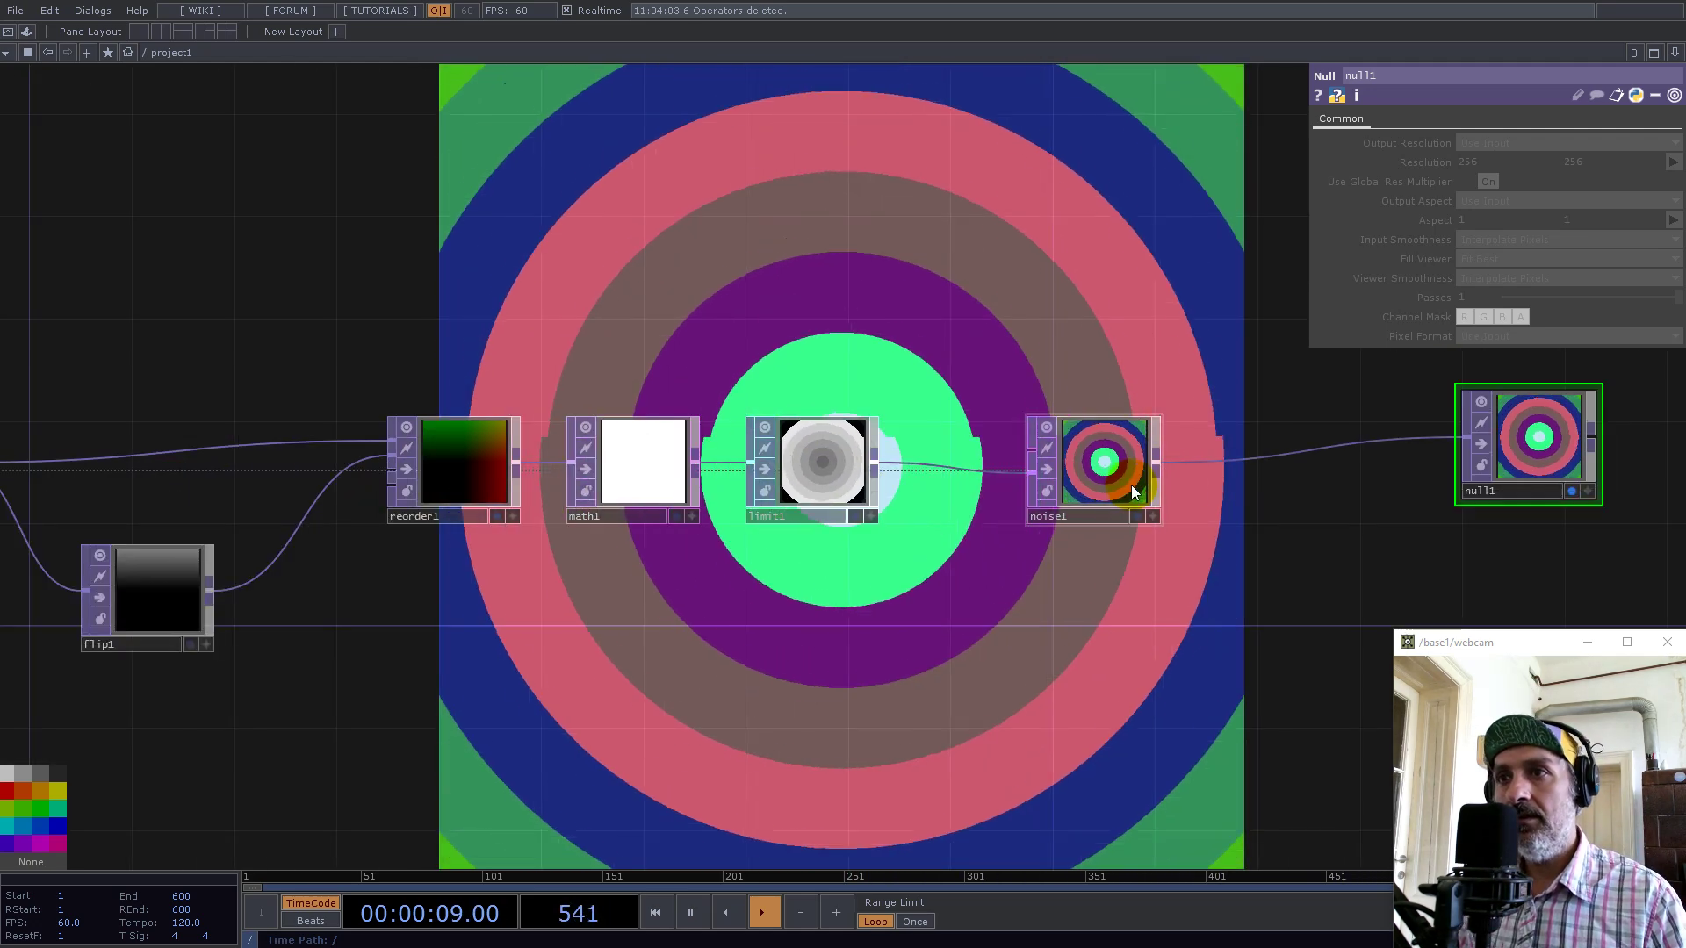
Move noise1 and limit1 farther along the chain to leave more space after math1
drag(1131, 485, 1260, 474)
drag(822, 469, 900, 468)
scroll(666, 460, up, 3)
drag(814, 372, 511, 325)
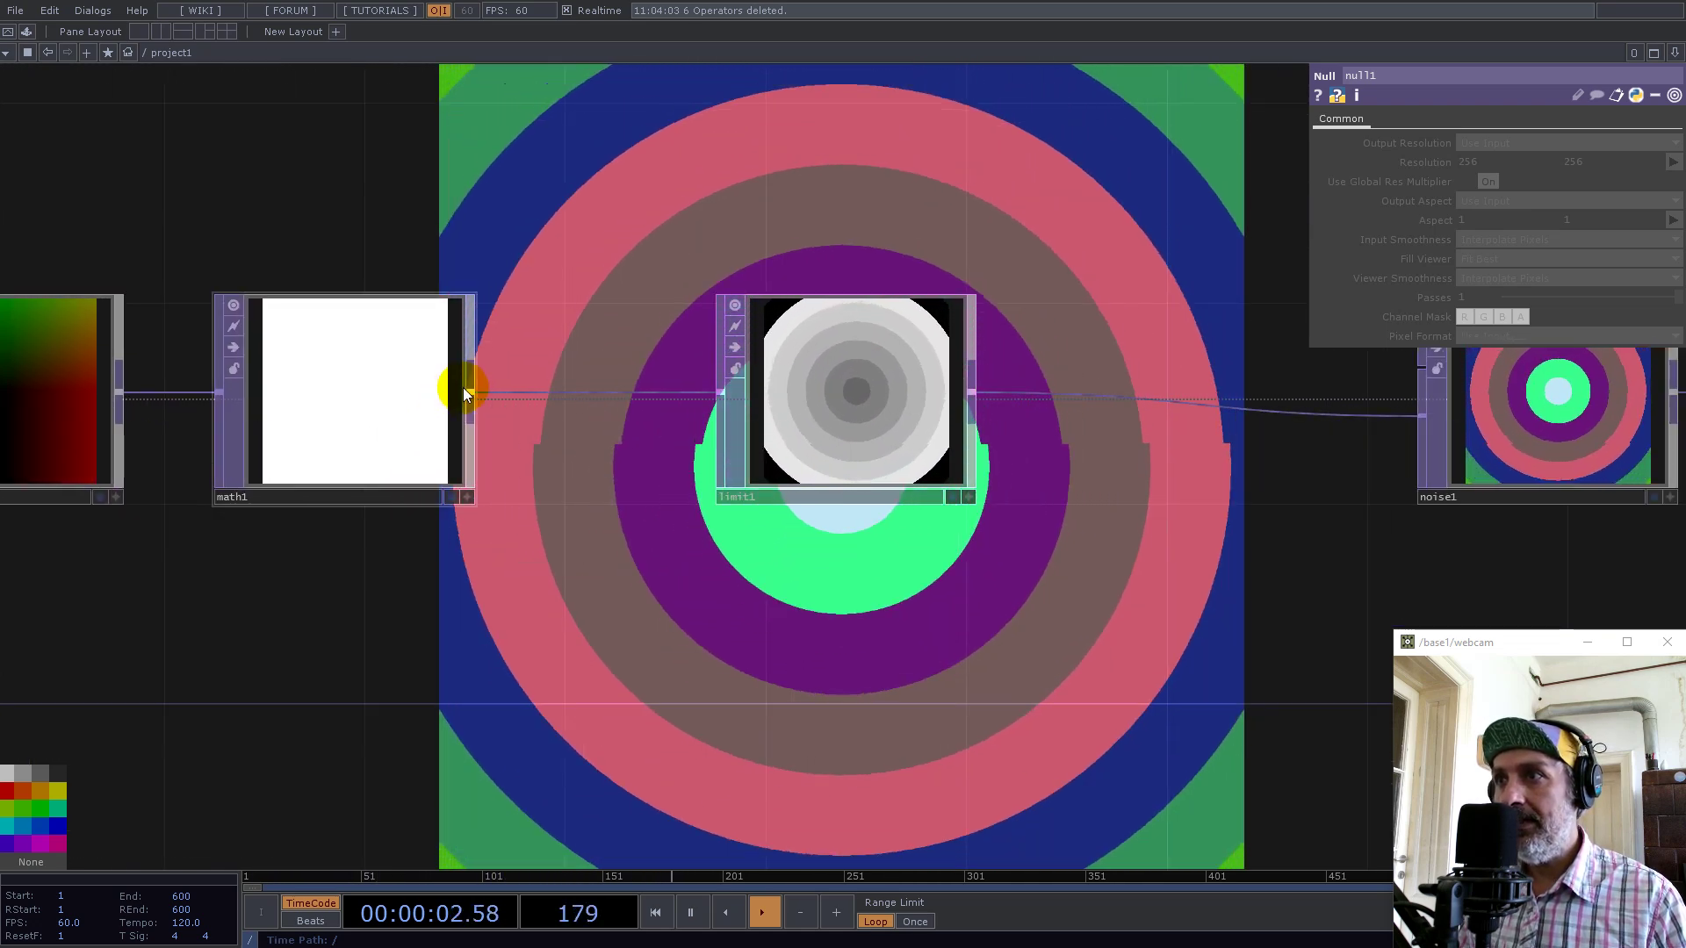
Branch a second Math TOP off math1's output and place it below the main chain, between math1 and limit1
right_click(471, 401)
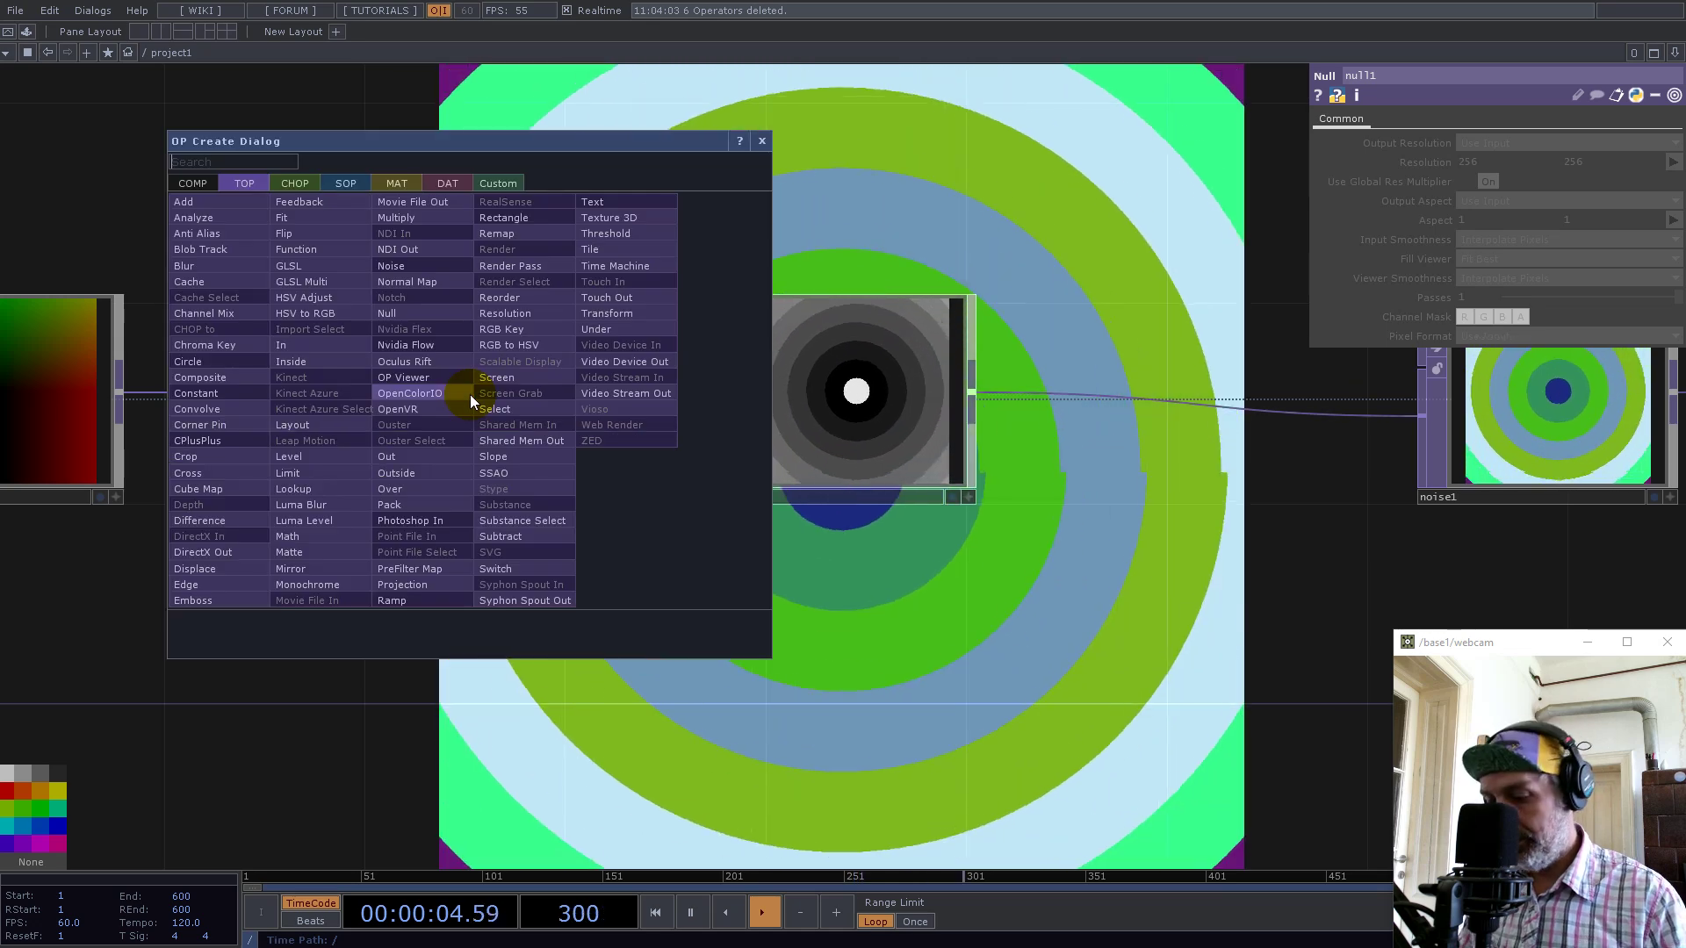
text(mat)
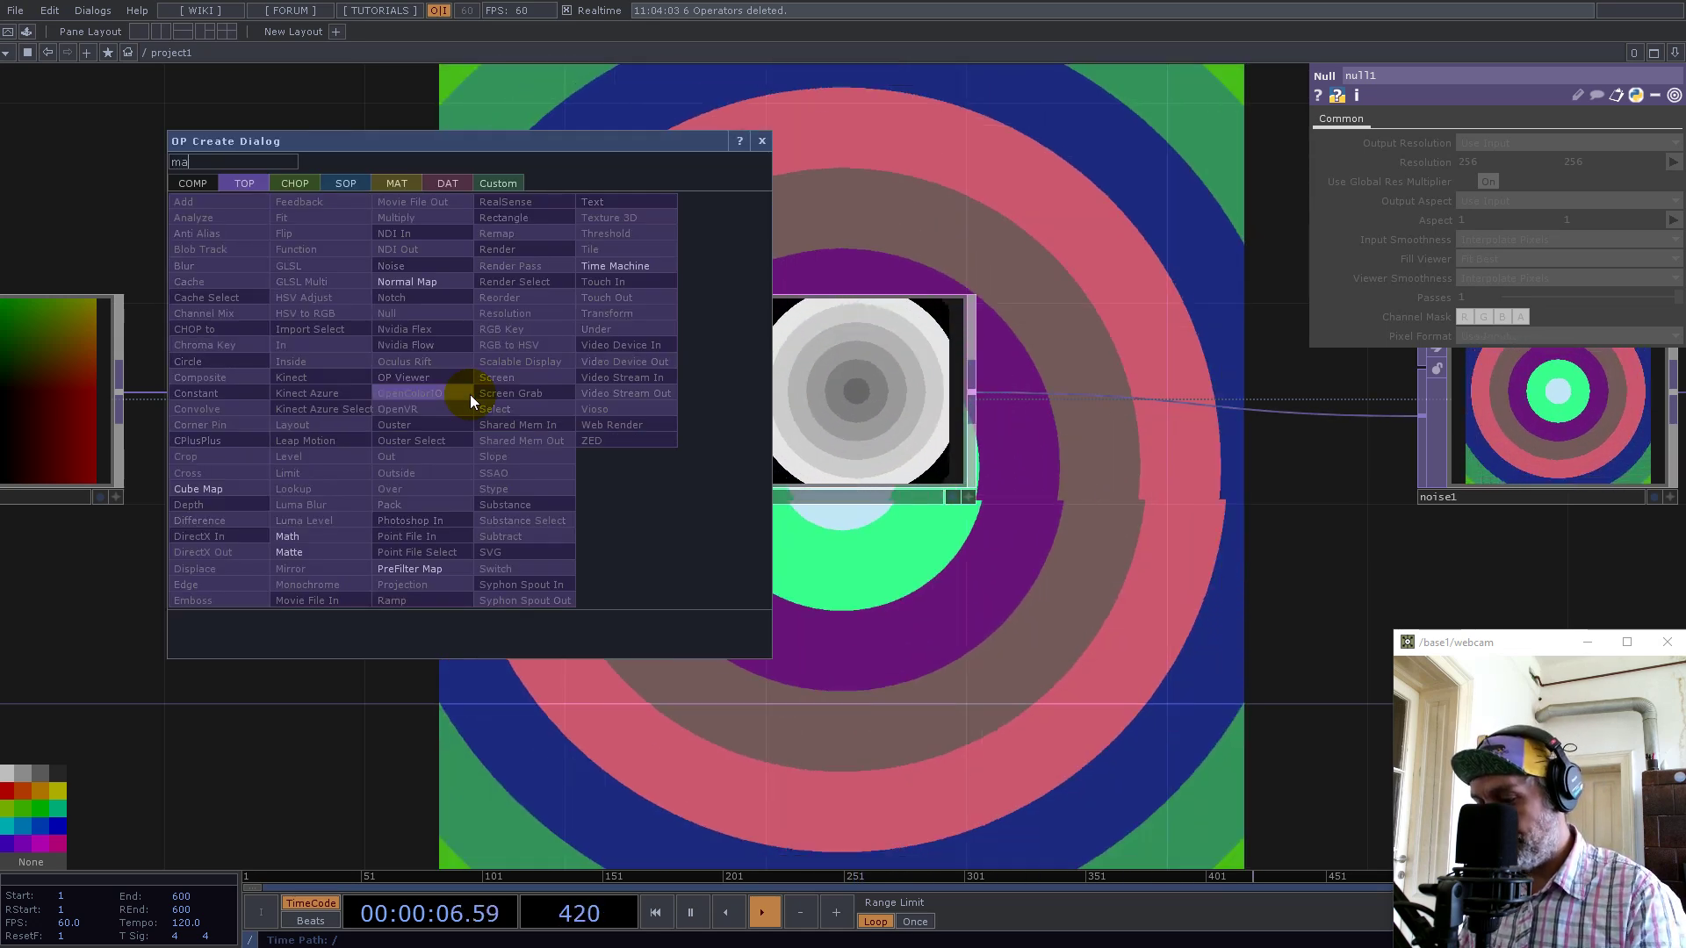
click(281, 537)
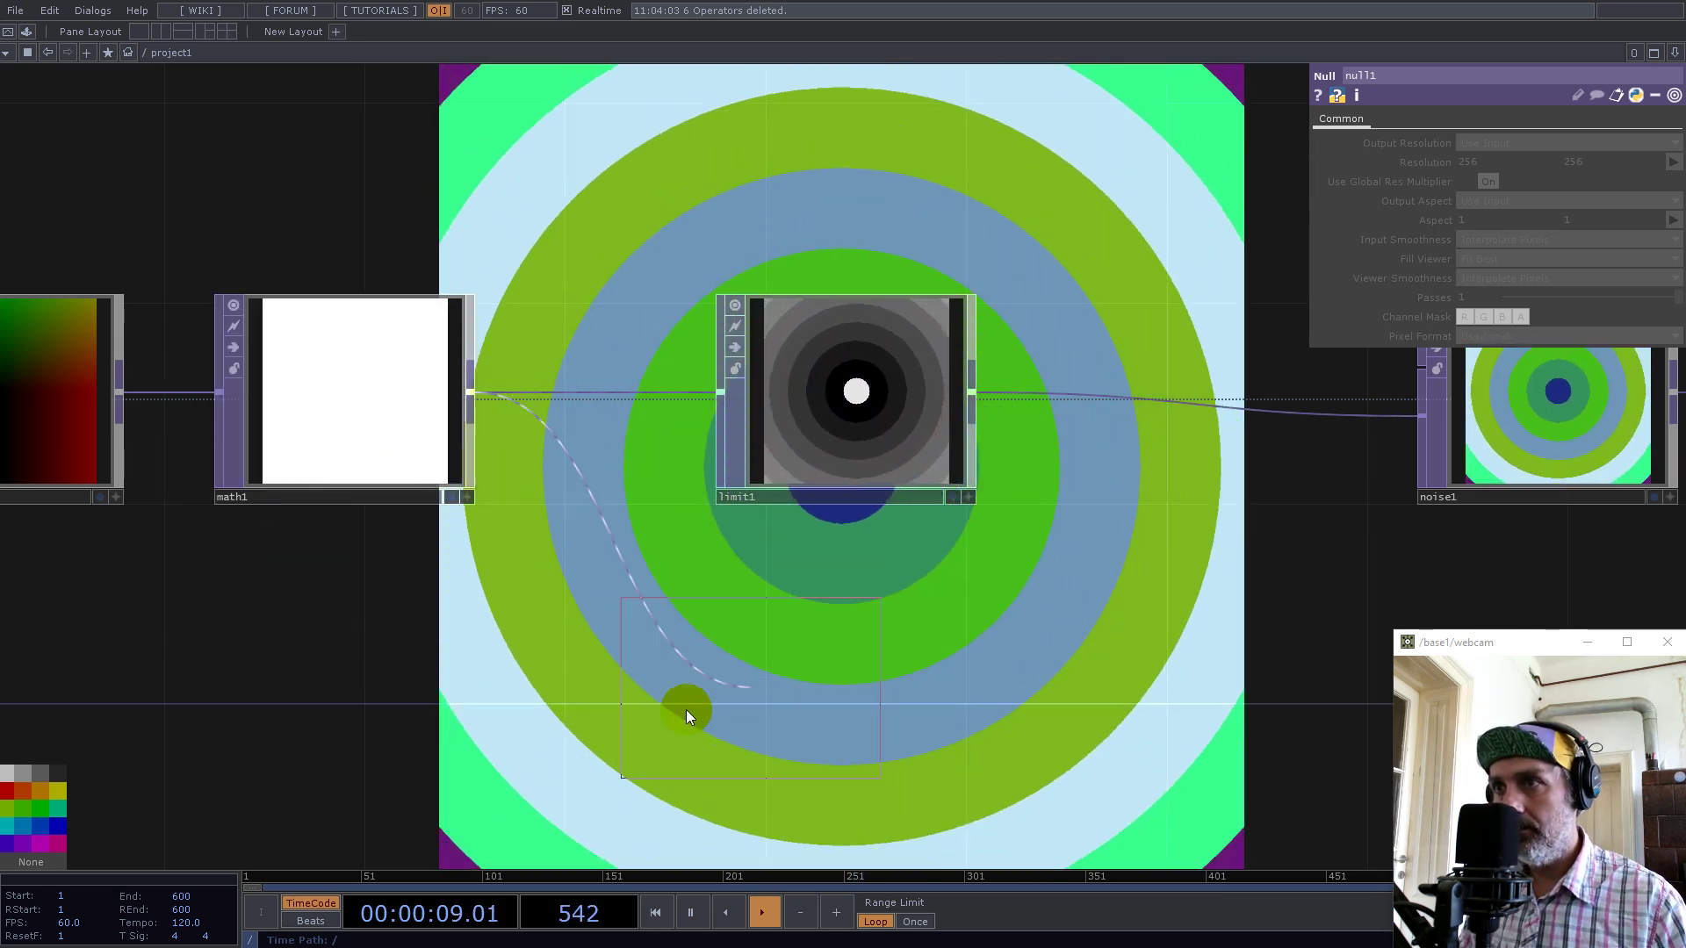
click(610, 723)
drag(619, 722, 731, 723)
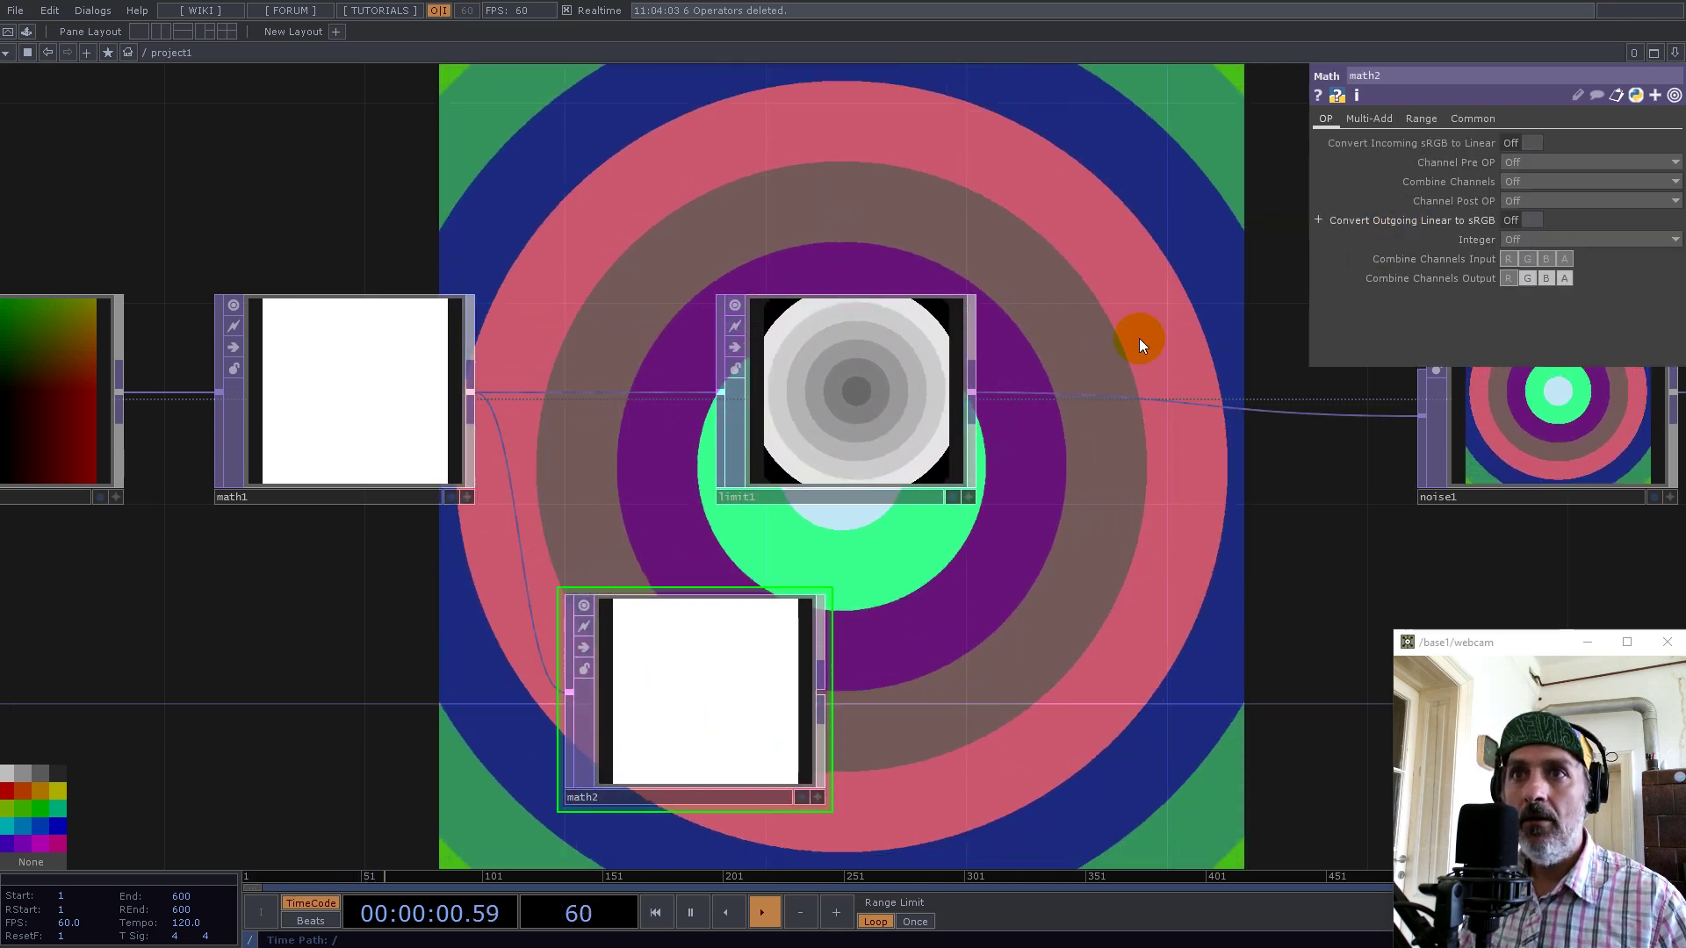
Set math2's Integer option to Floor
click(750, 692)
click(1516, 241)
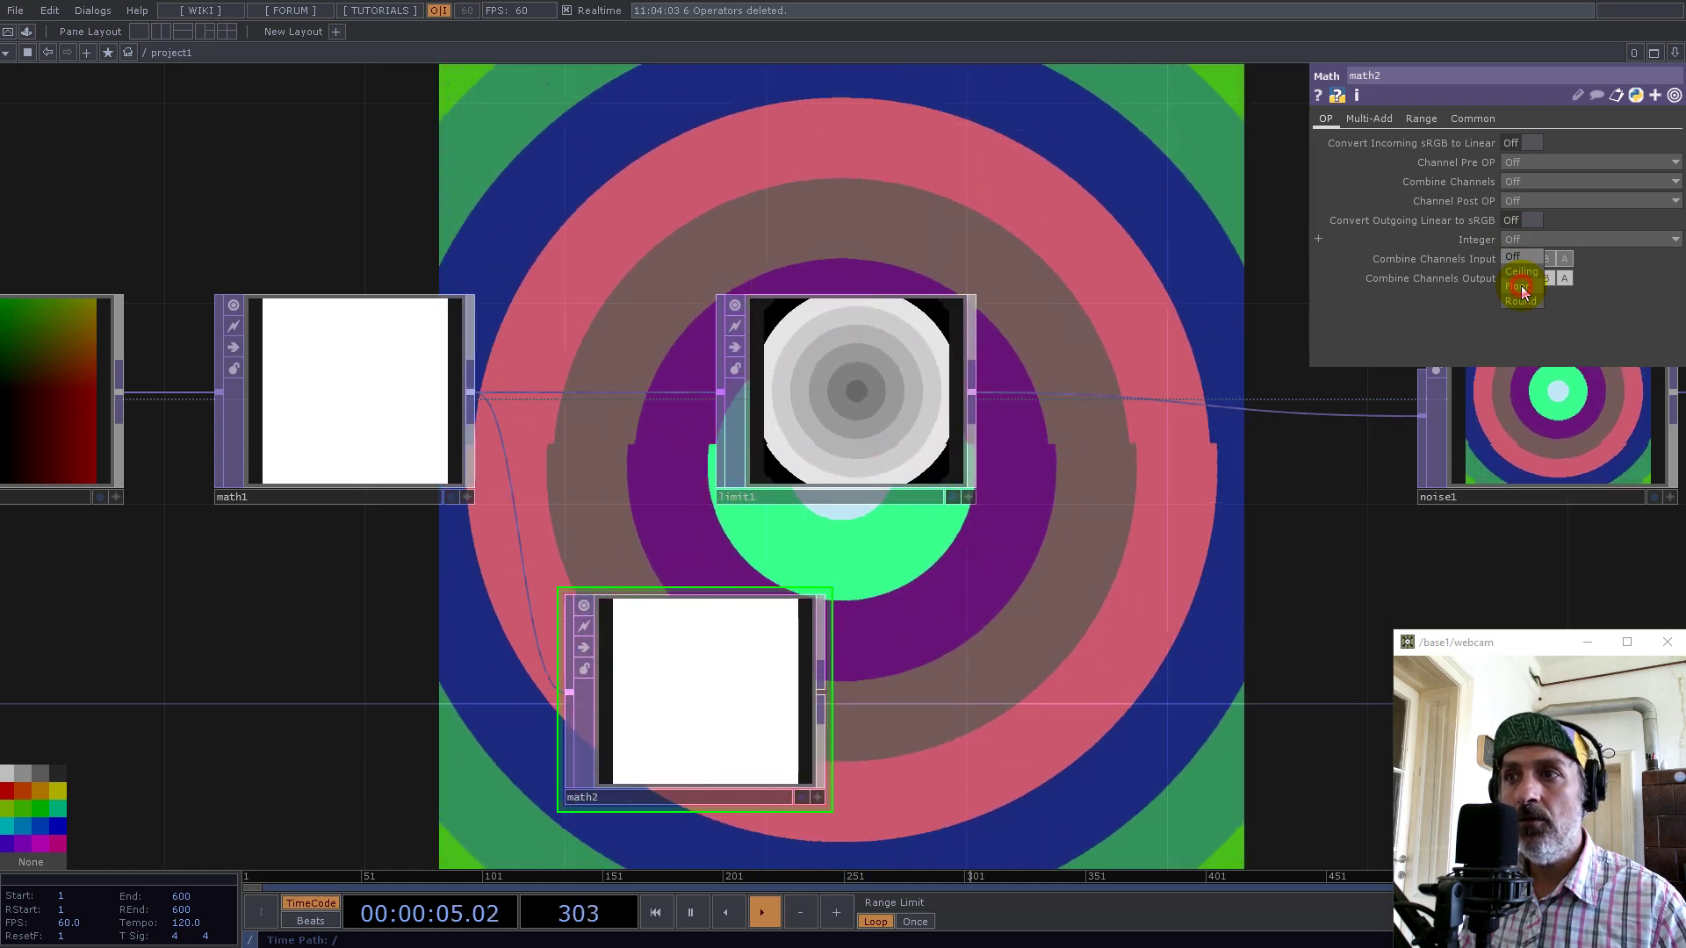
click(1521, 286)
Add a Noise TOP beside math2 and feed math2's output into its second input
drag(1016, 640, 927, 446)
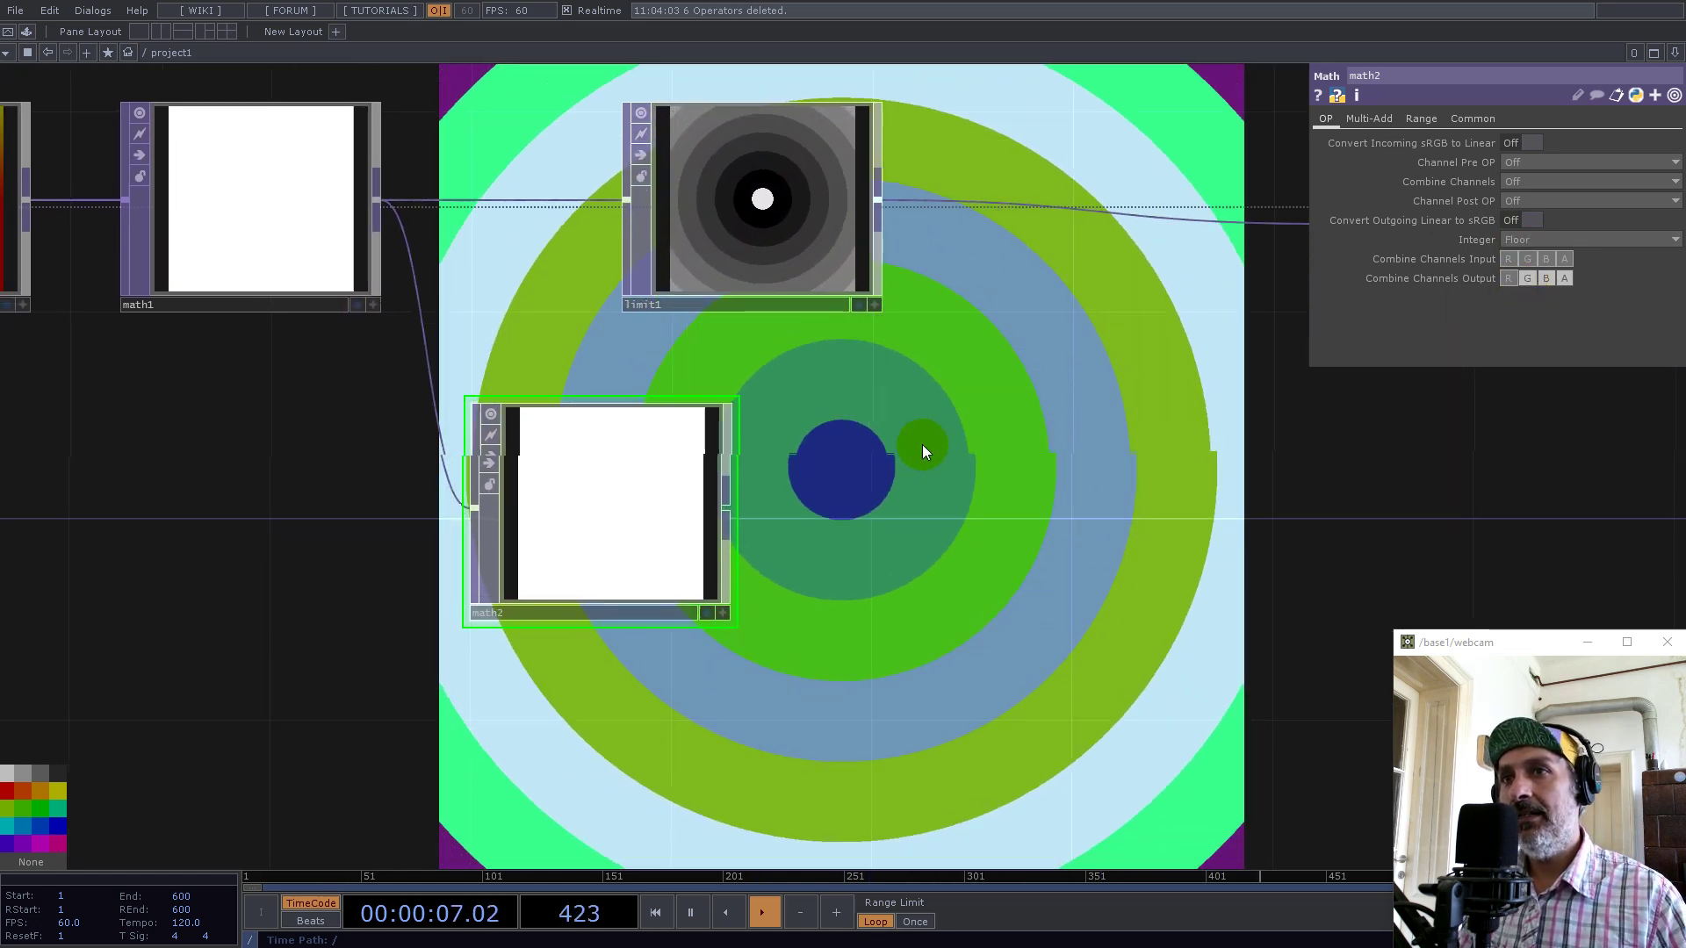
scroll(688, 622, down, 3)
key(Tab)
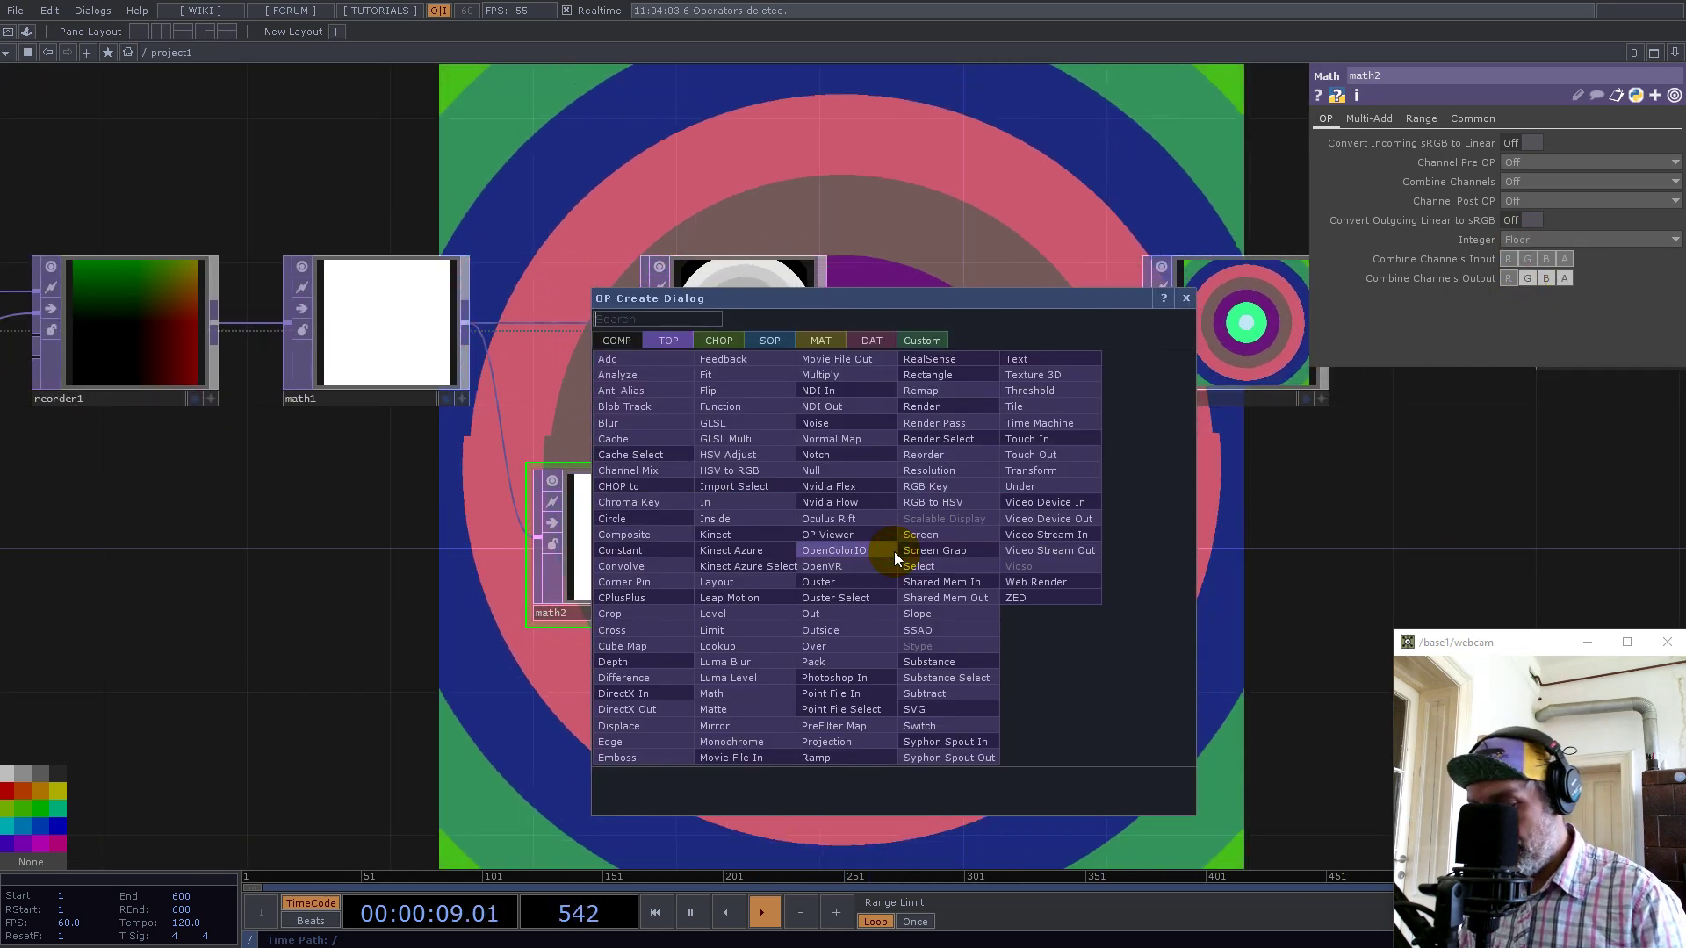
text(noise)
click(843, 425)
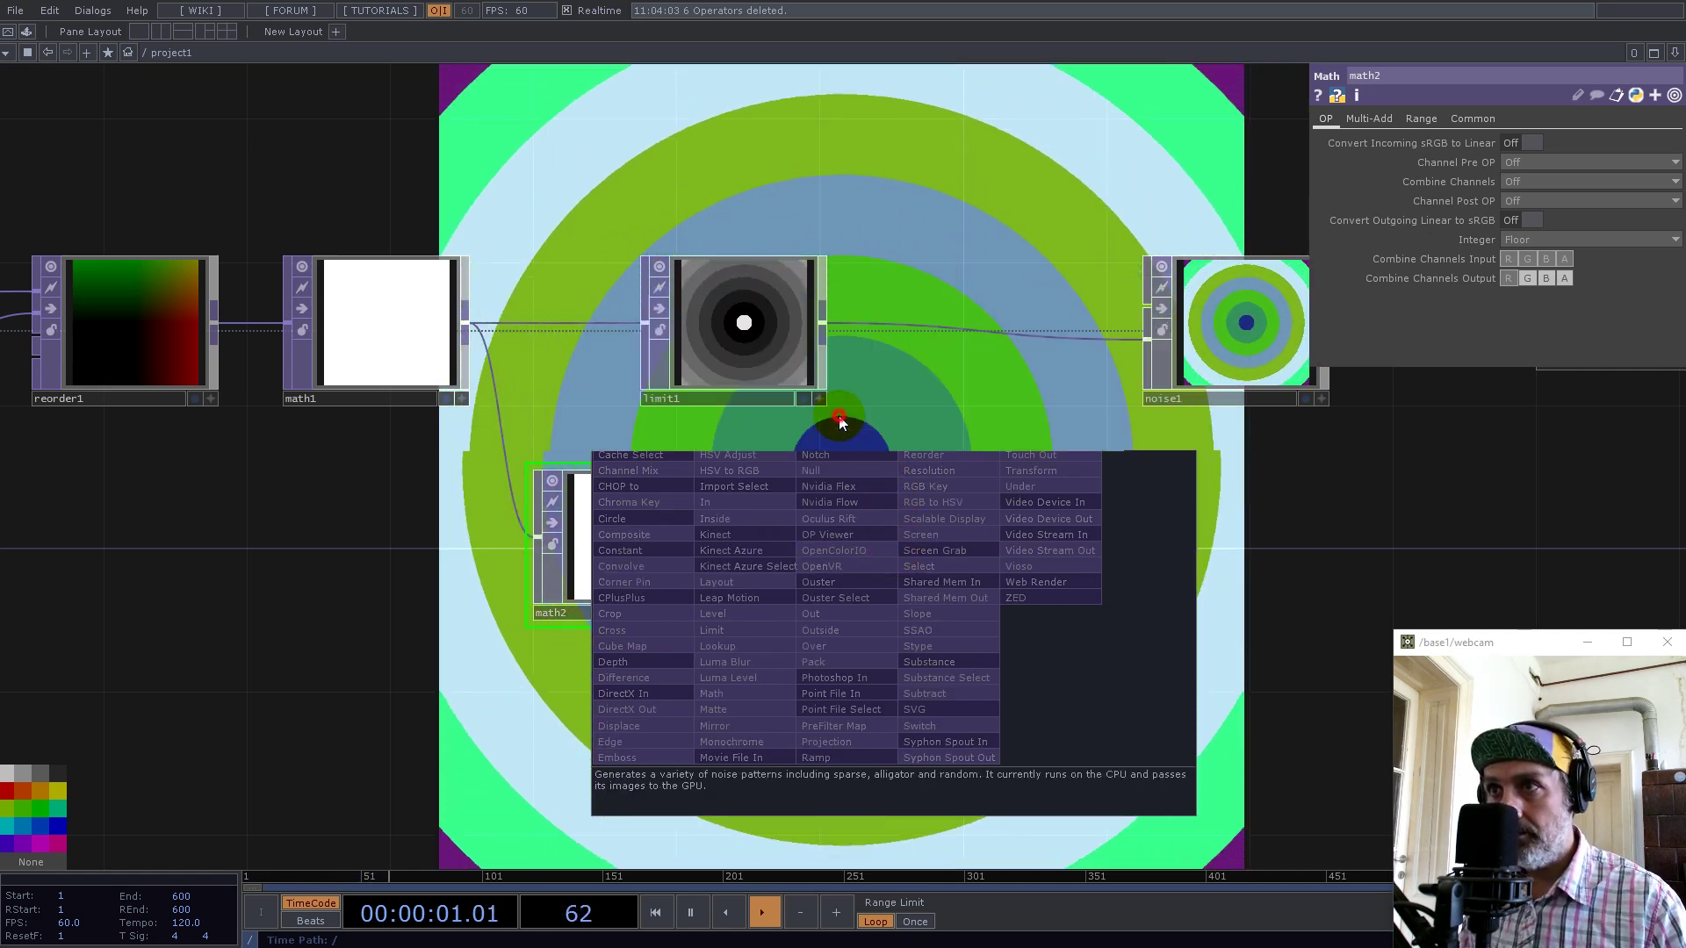
click(887, 545)
drag(715, 538, 787, 546)
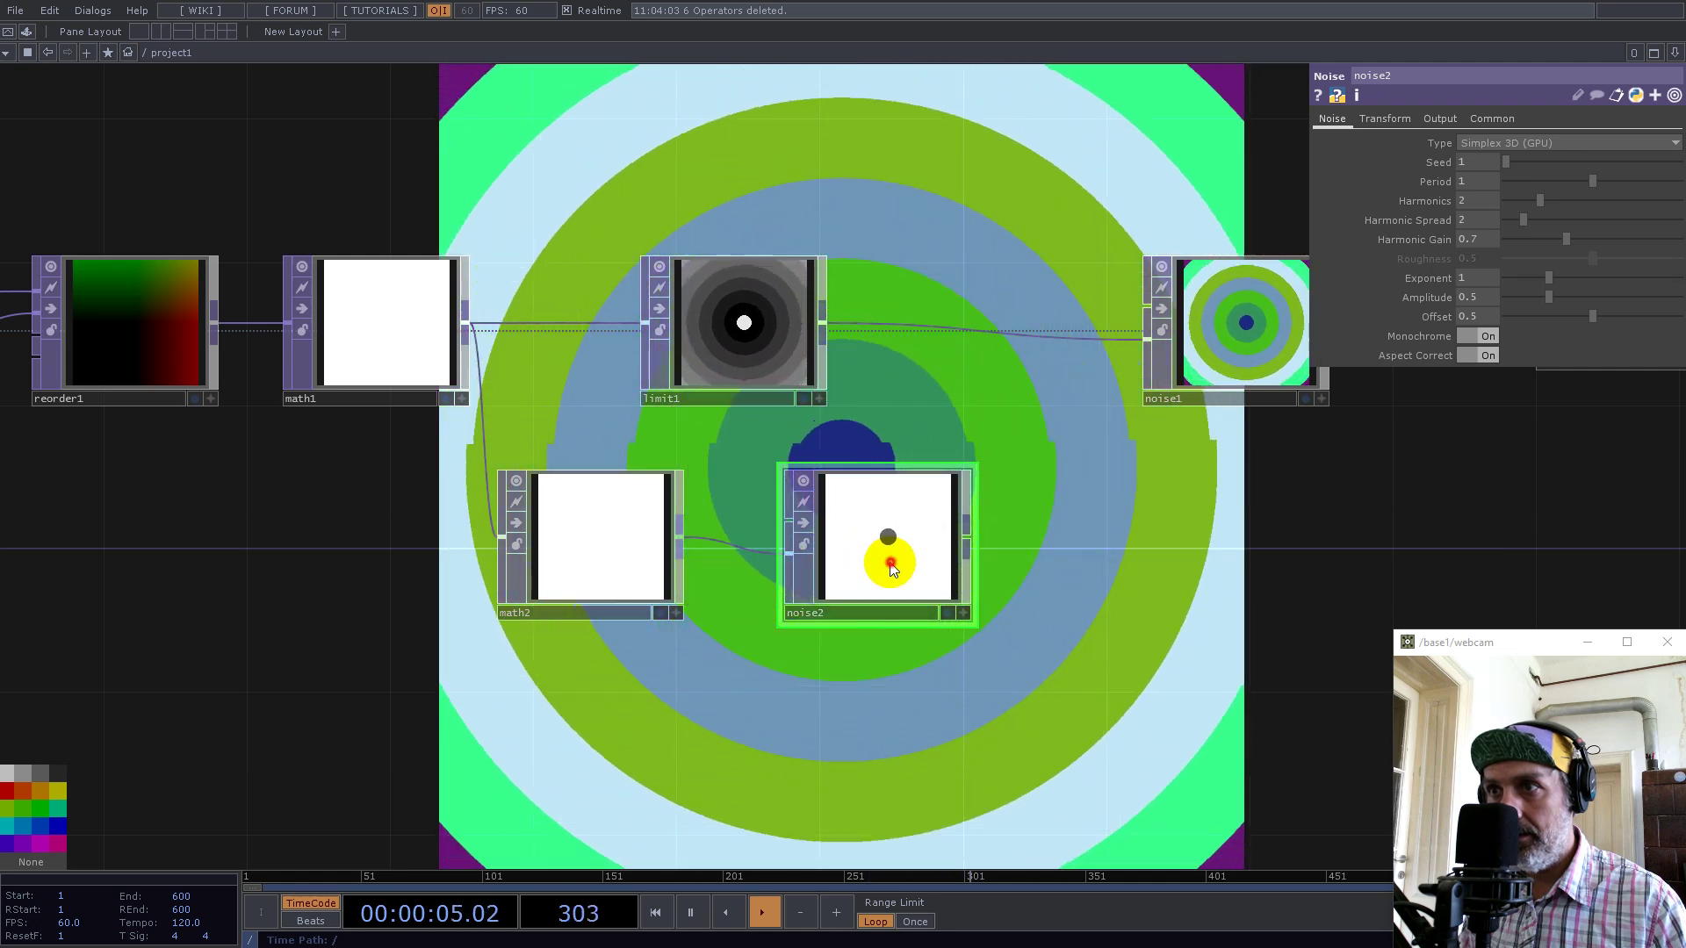
drag(888, 557, 845, 569)
Set noise2's pixel format to 32-bit float (Mono) and examine its animated output up close
click(1492, 119)
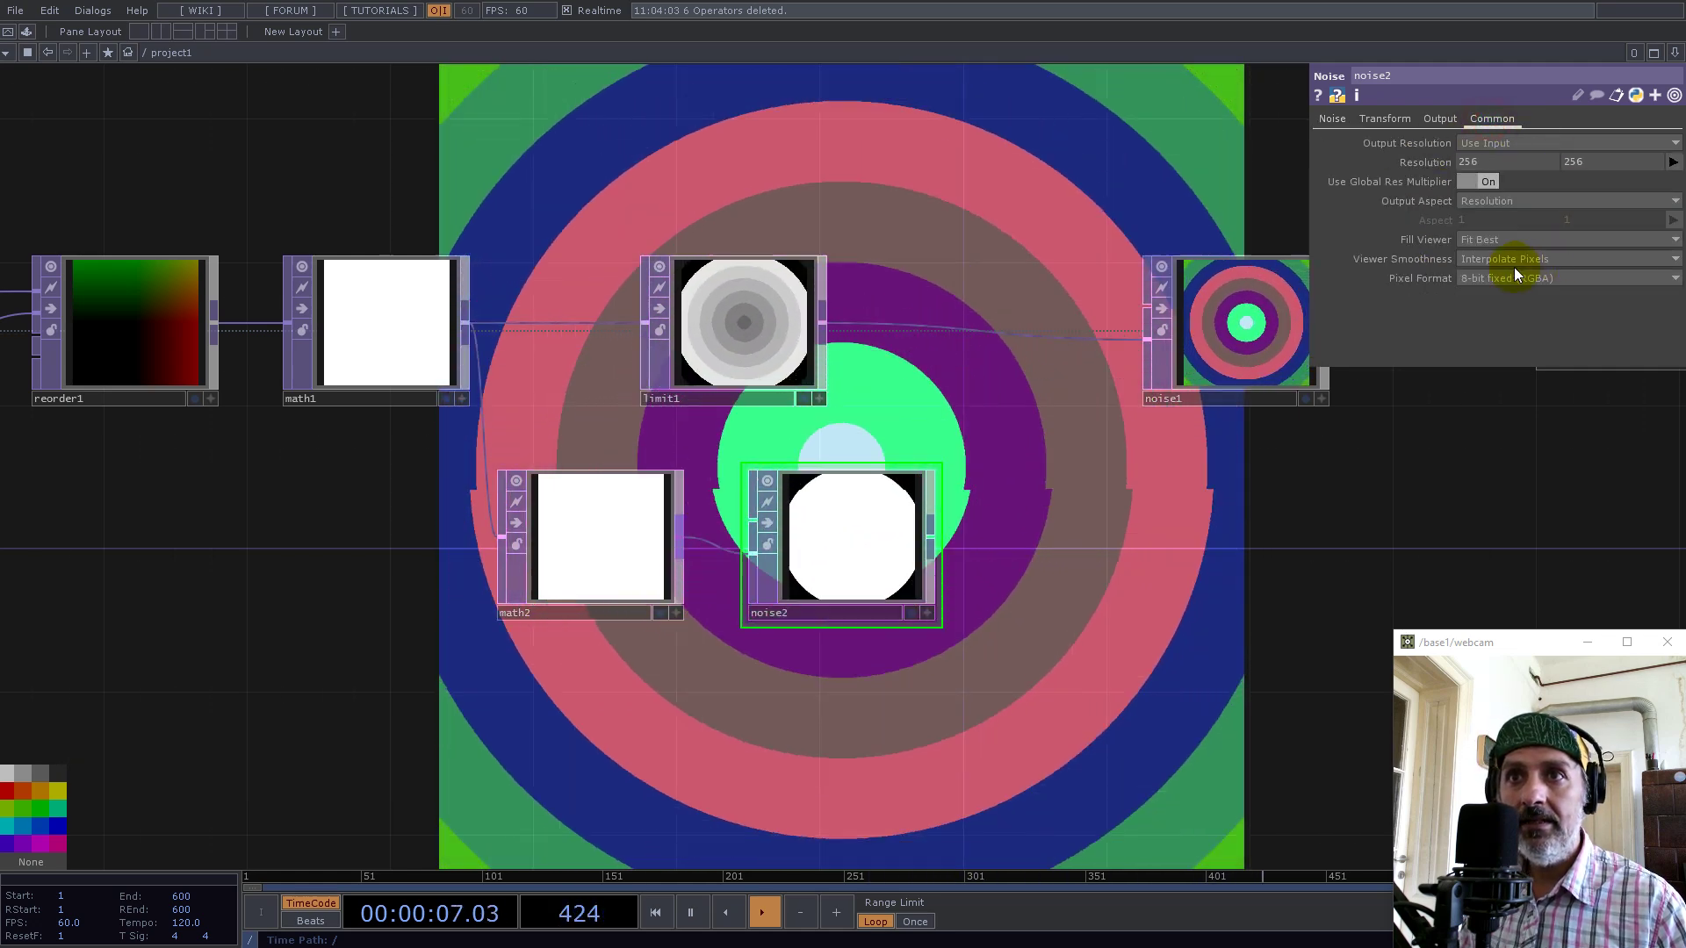
click(1513, 278)
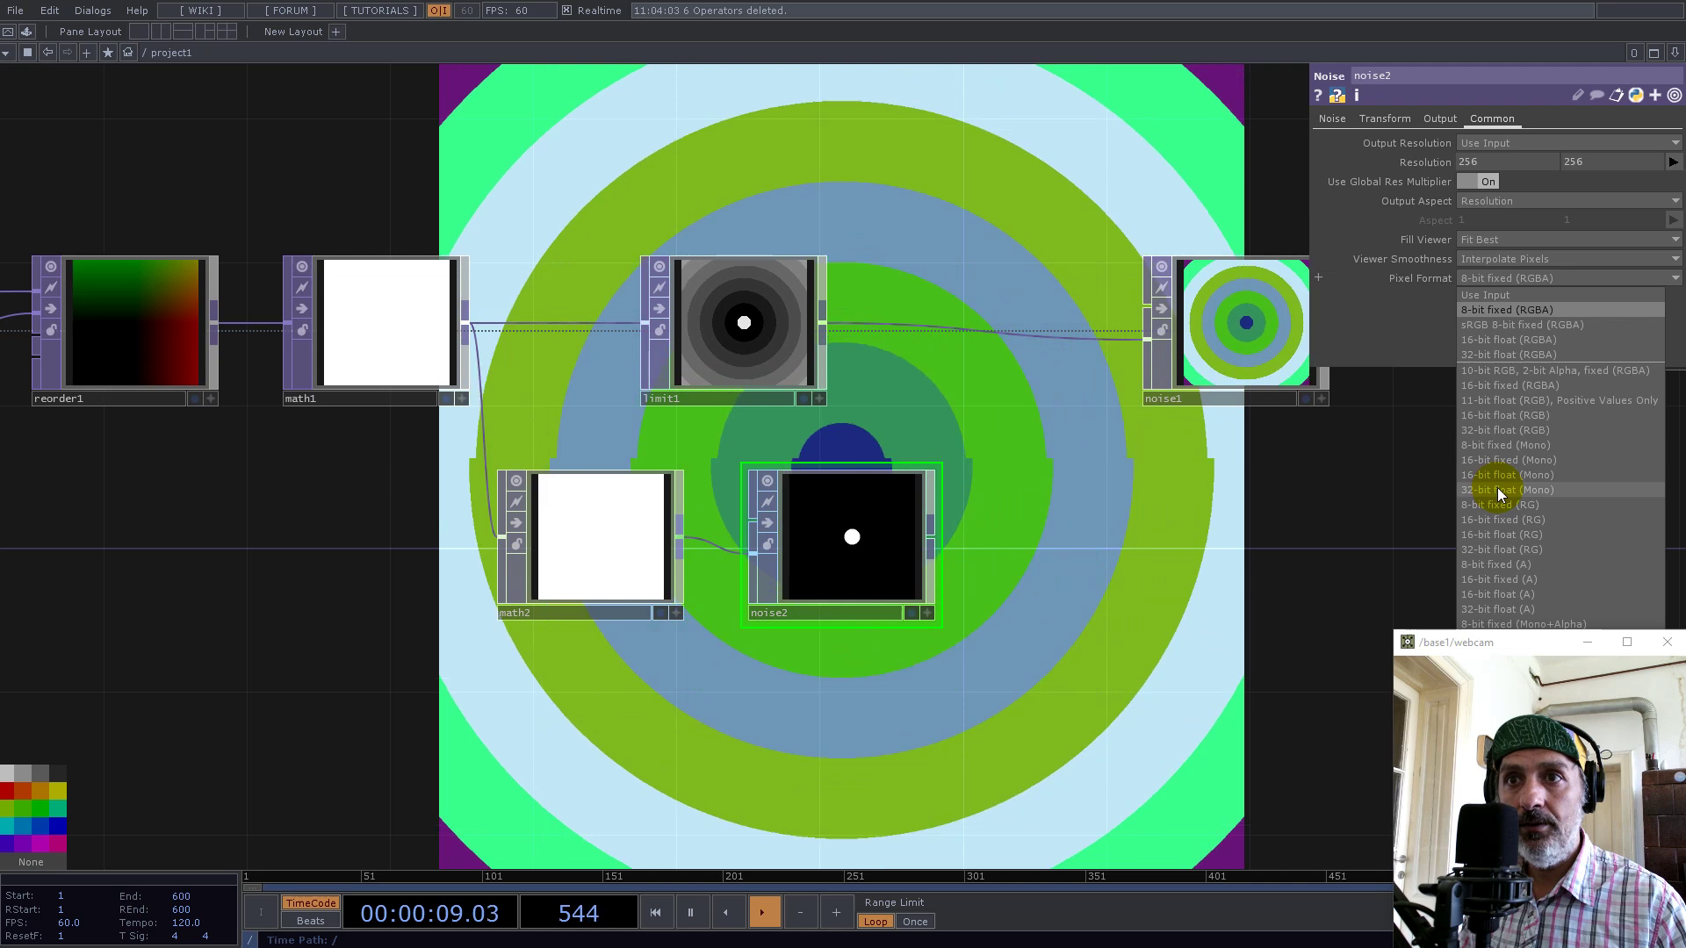
click(1498, 489)
scroll(847, 548, up, 5)
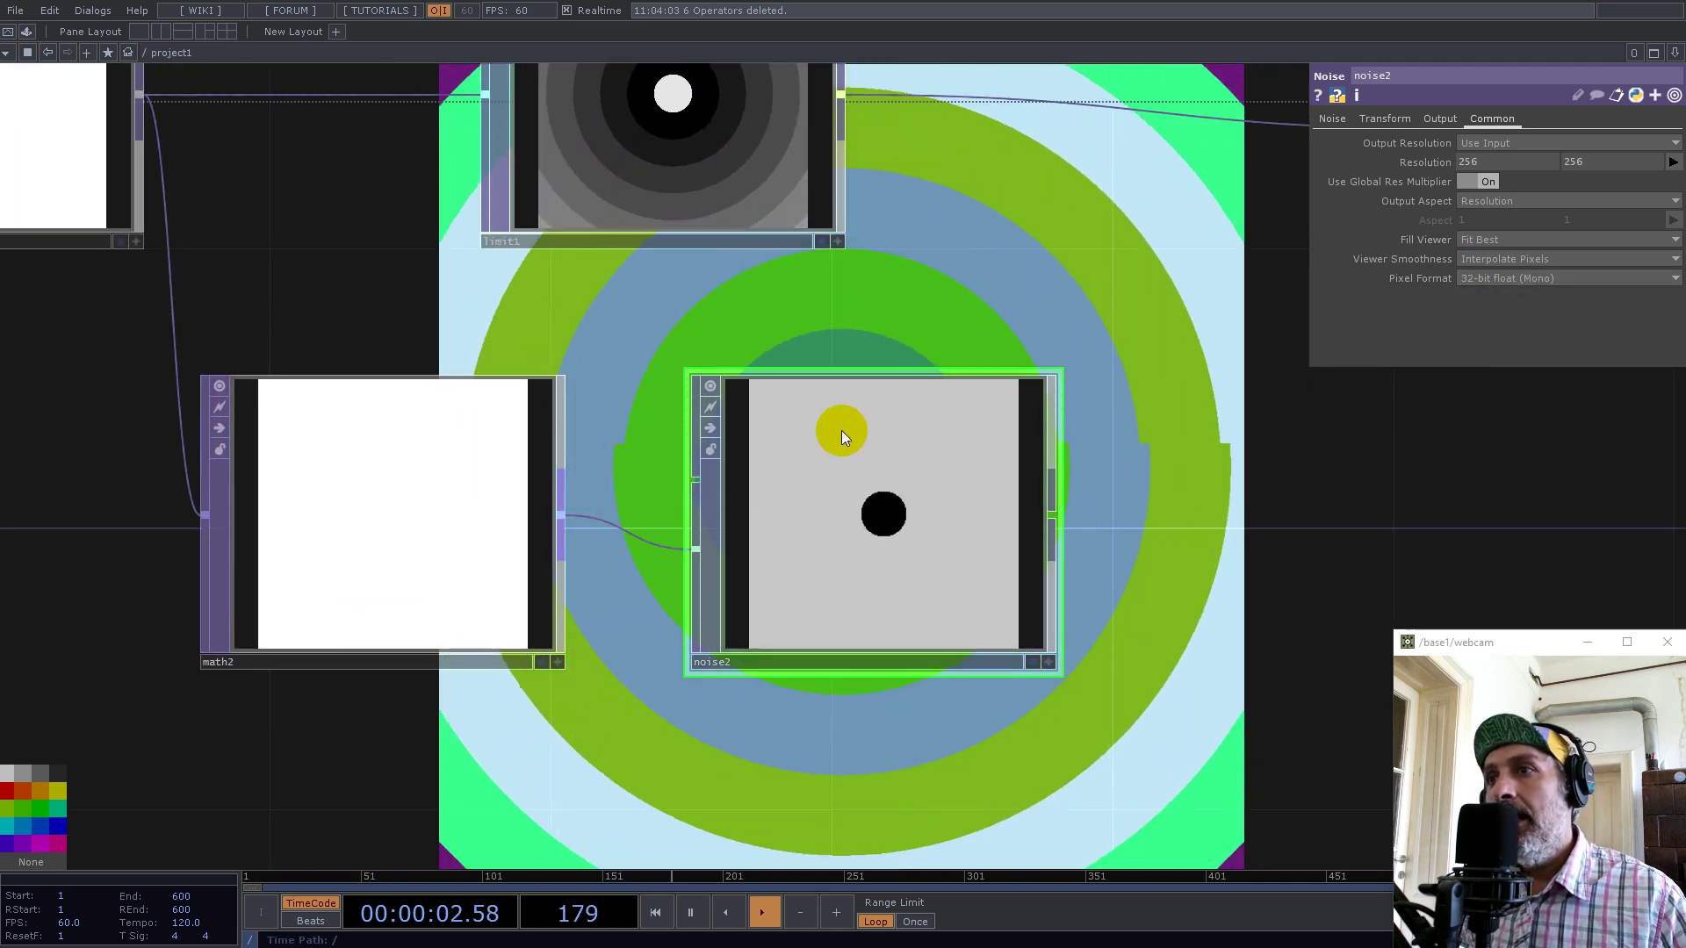
mouse_move(809, 553)
mouse_down()
mouse_move(815, 588)
mouse_move(932, 544)
mouse_up()
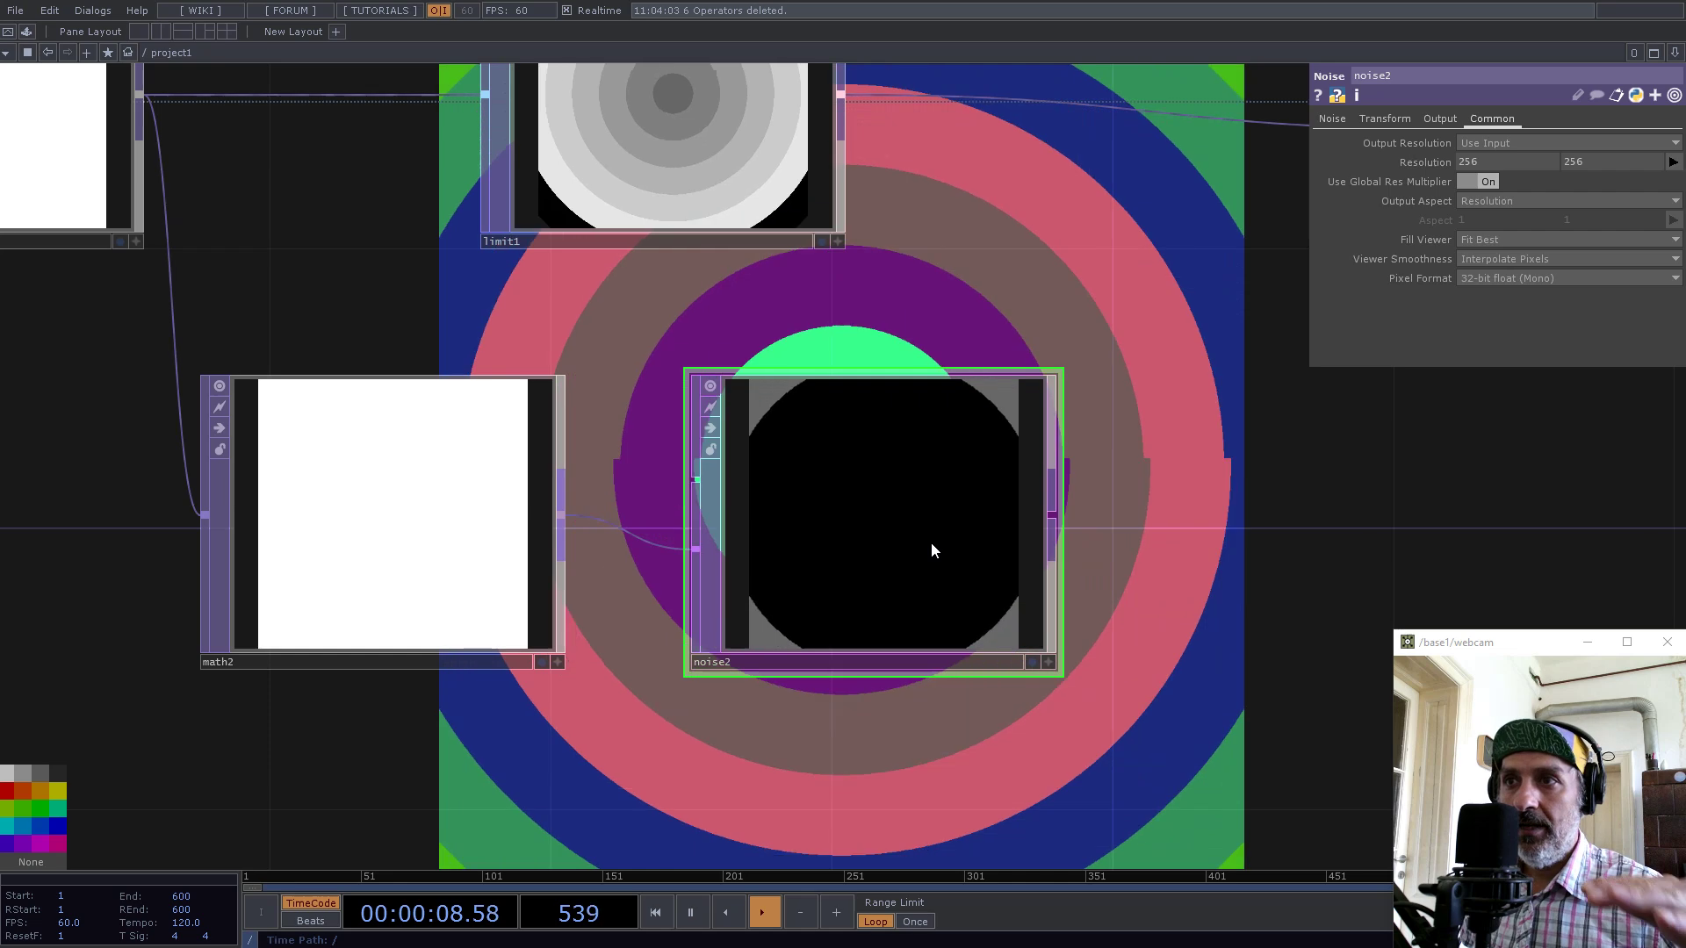
scroll(825, 632, down, 3)
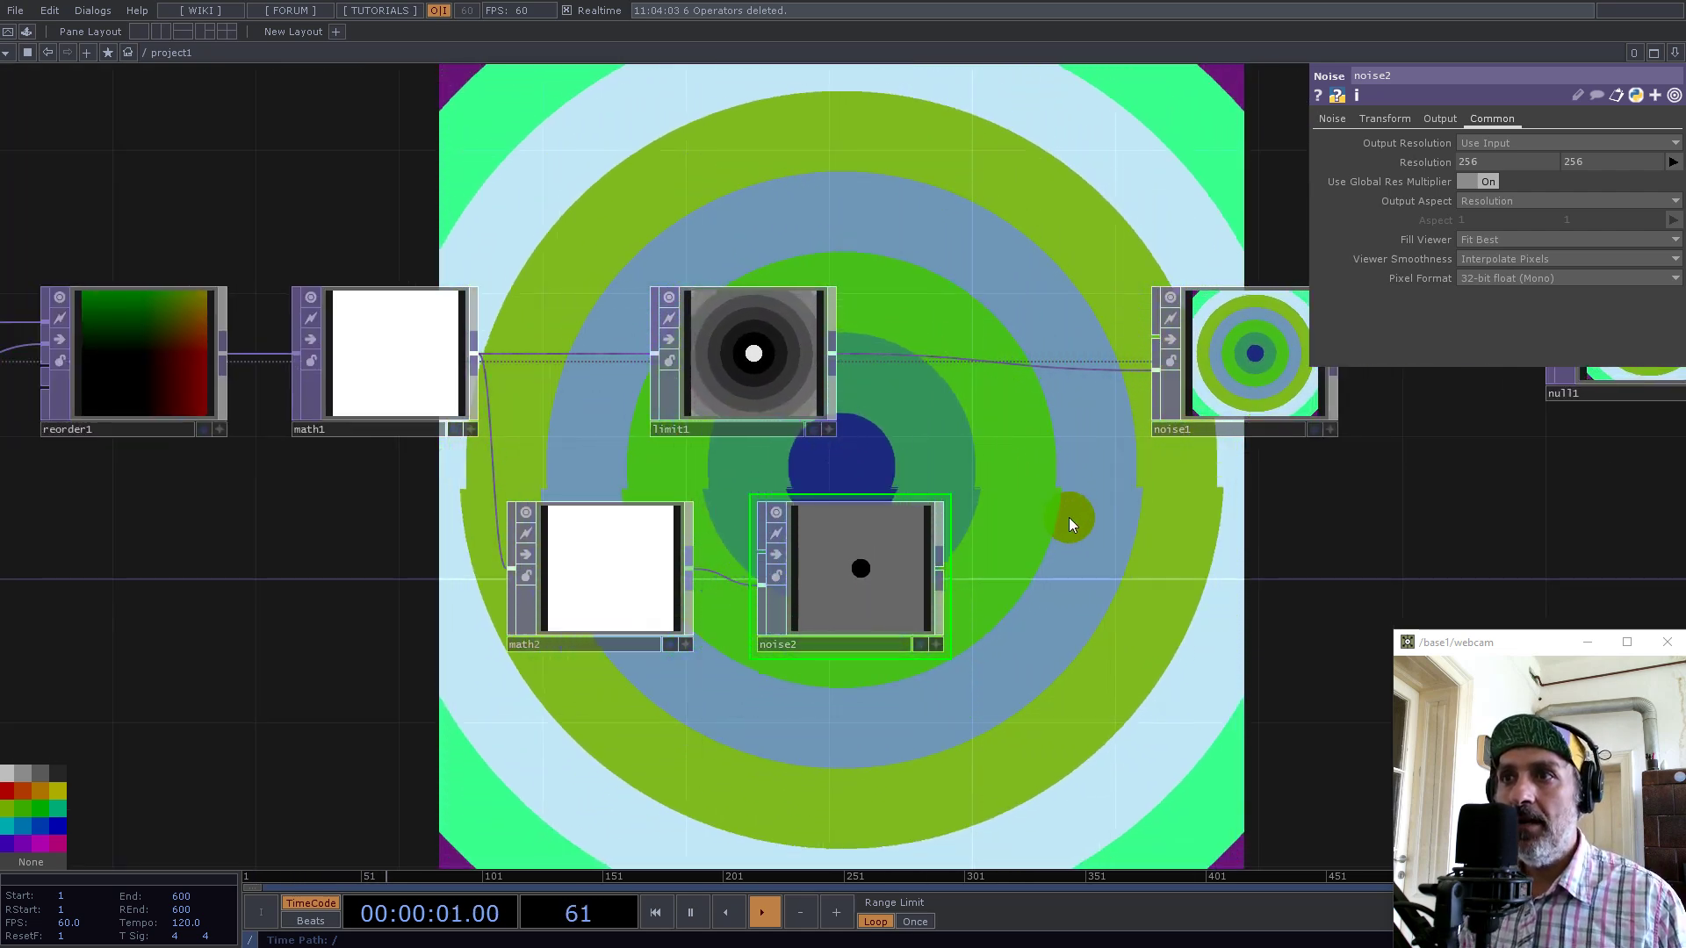
scroll(860, 587, up, 3)
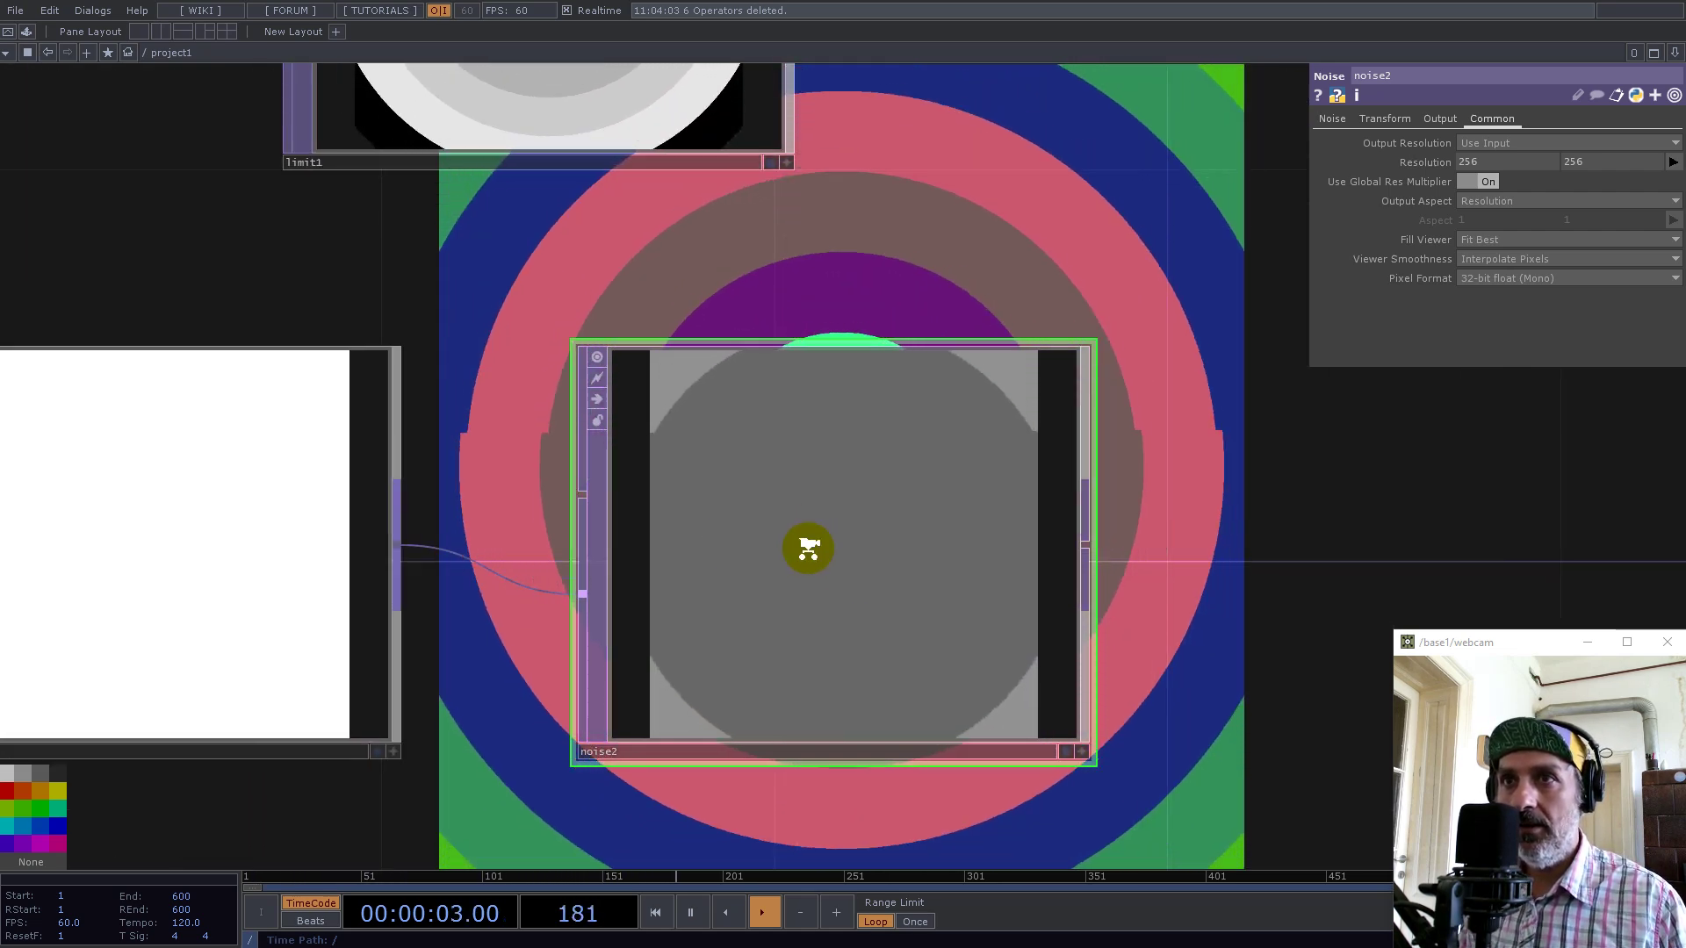
scroll(801, 553, down, 3)
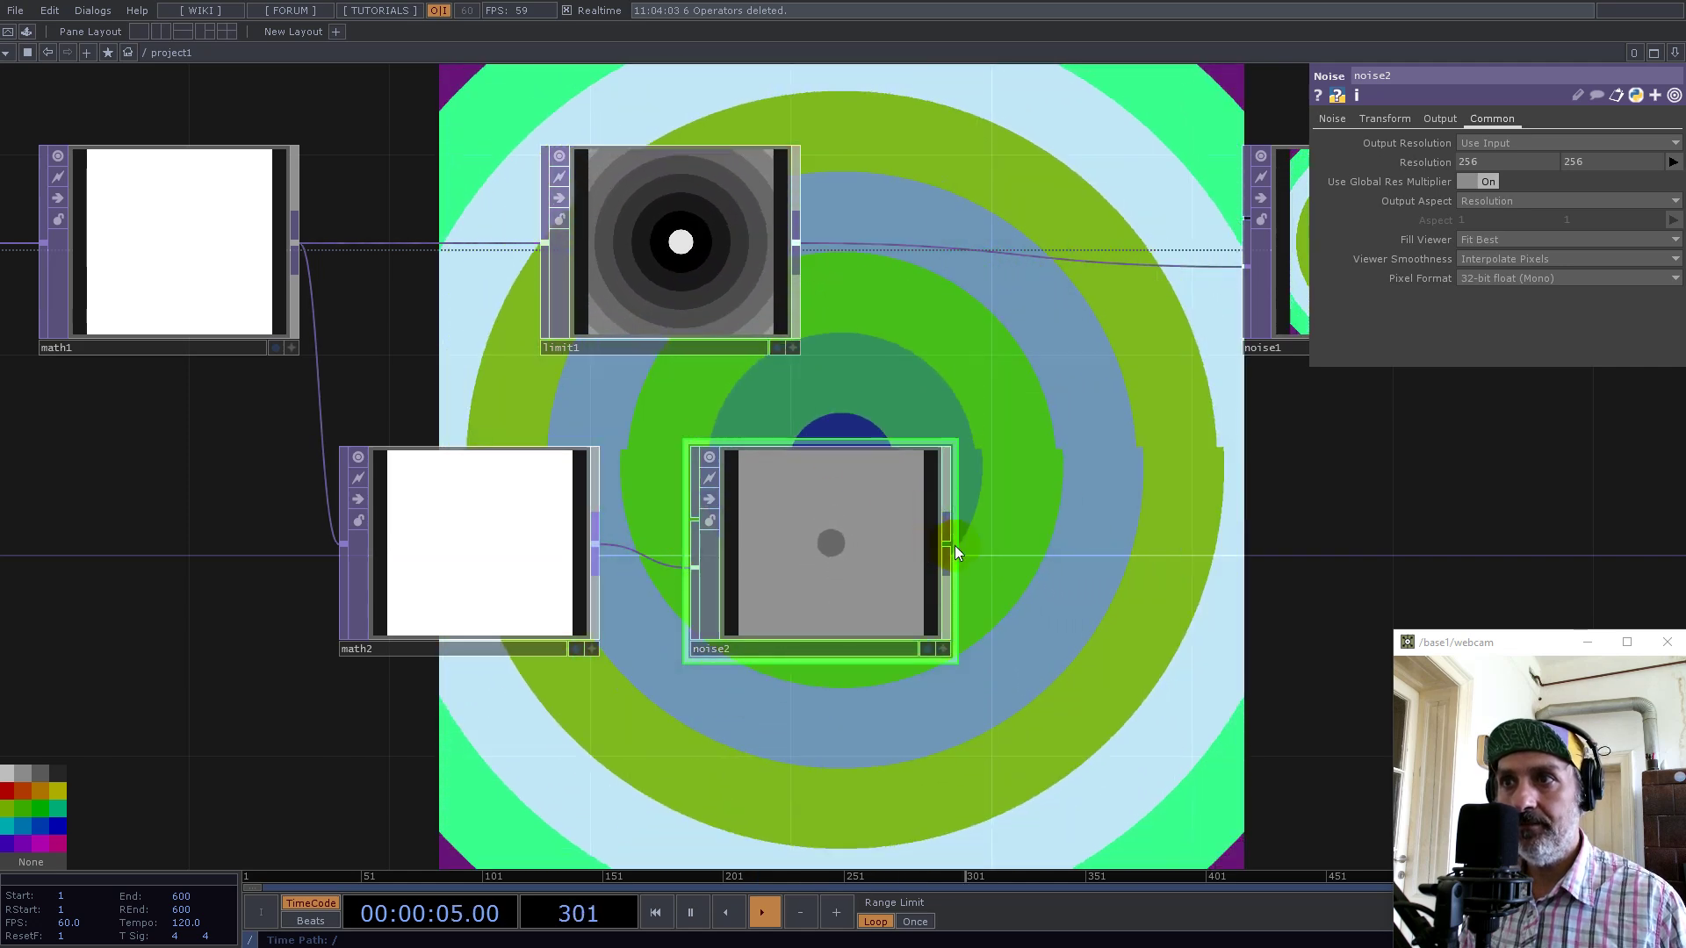
Append a Multiply TOP after noise2 and wire limit1's output into its second input
right_click(951, 543)
text(mul)
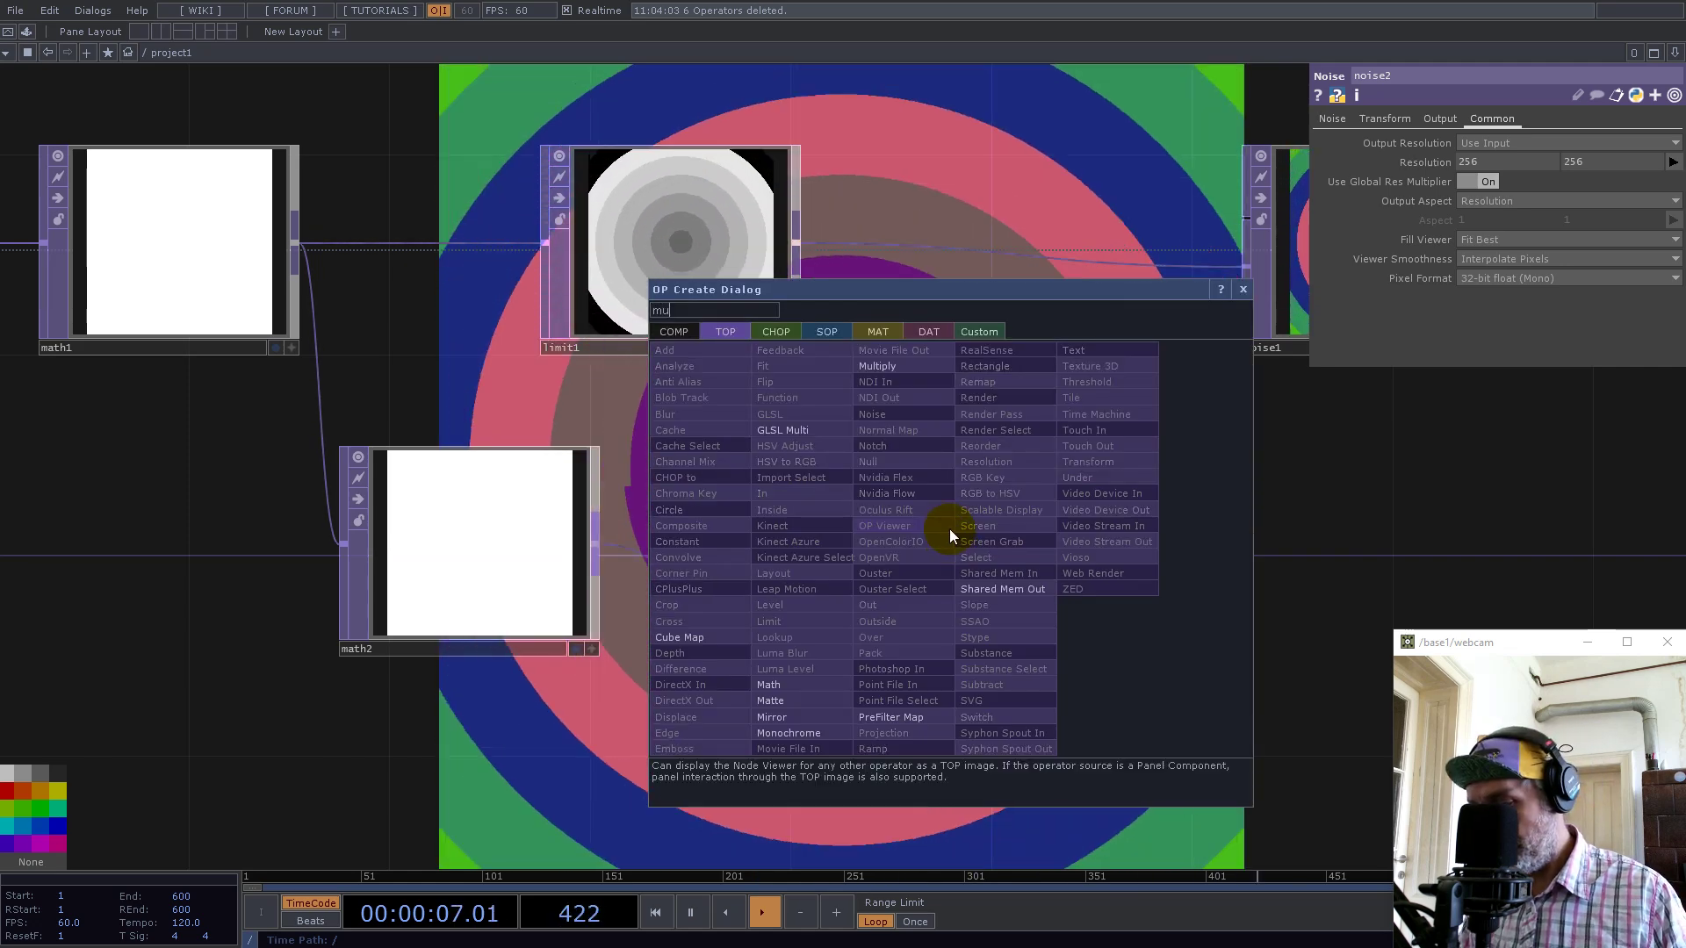
click(872, 367)
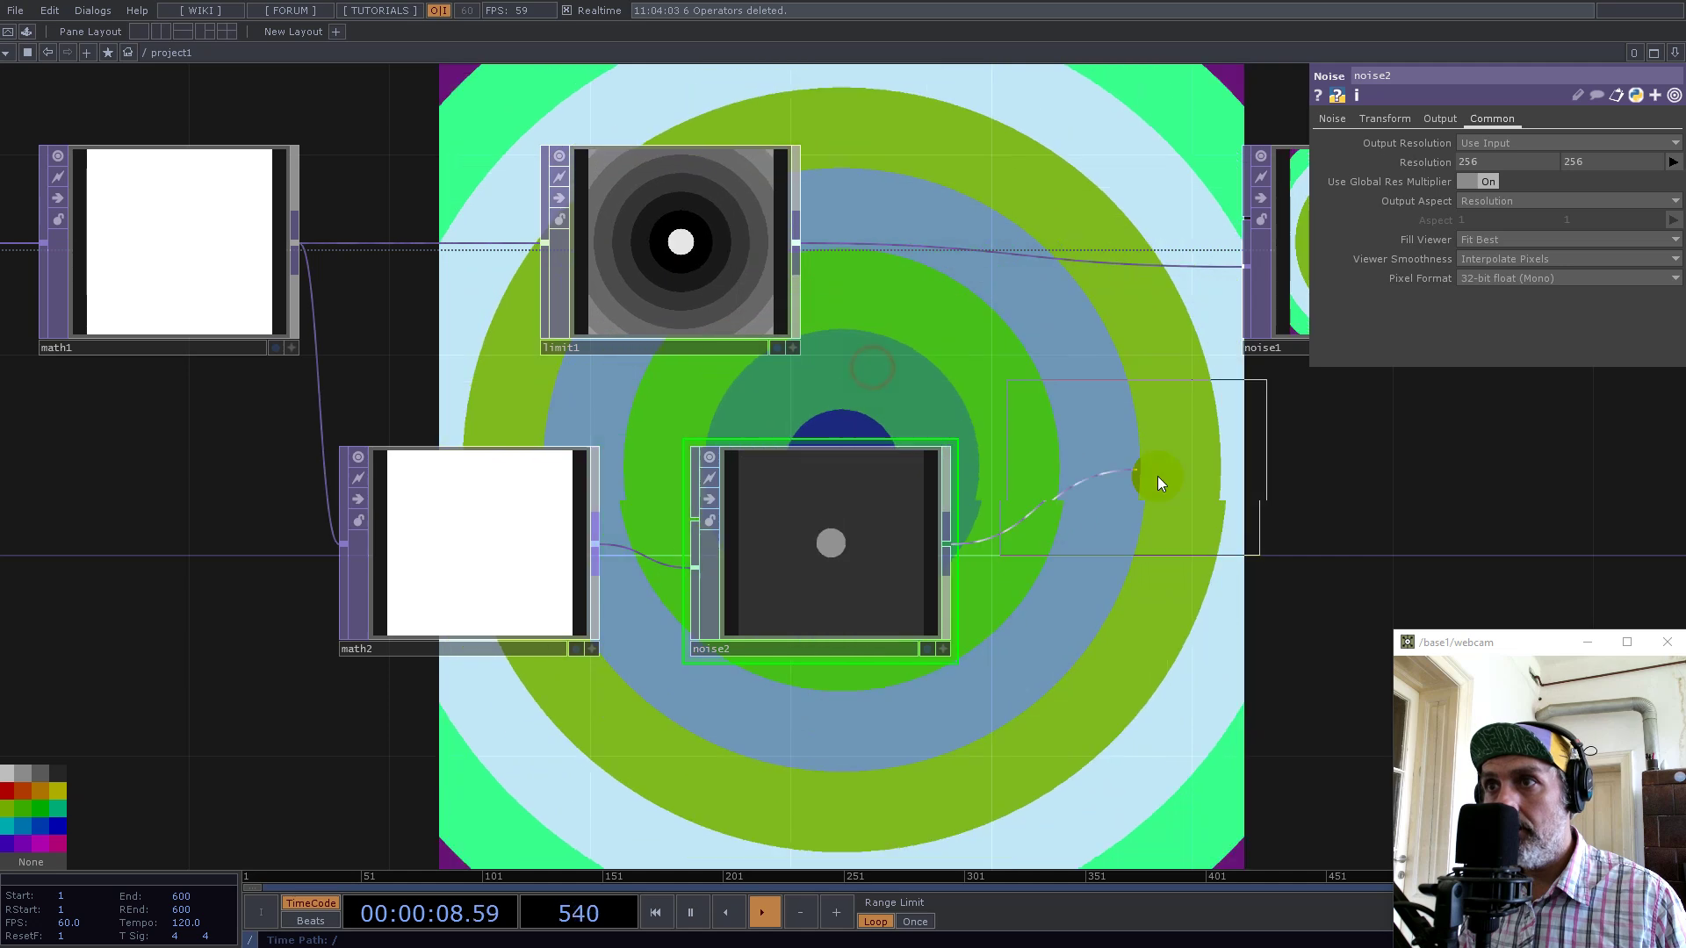
click(1158, 476)
drag(799, 242, 1094, 476)
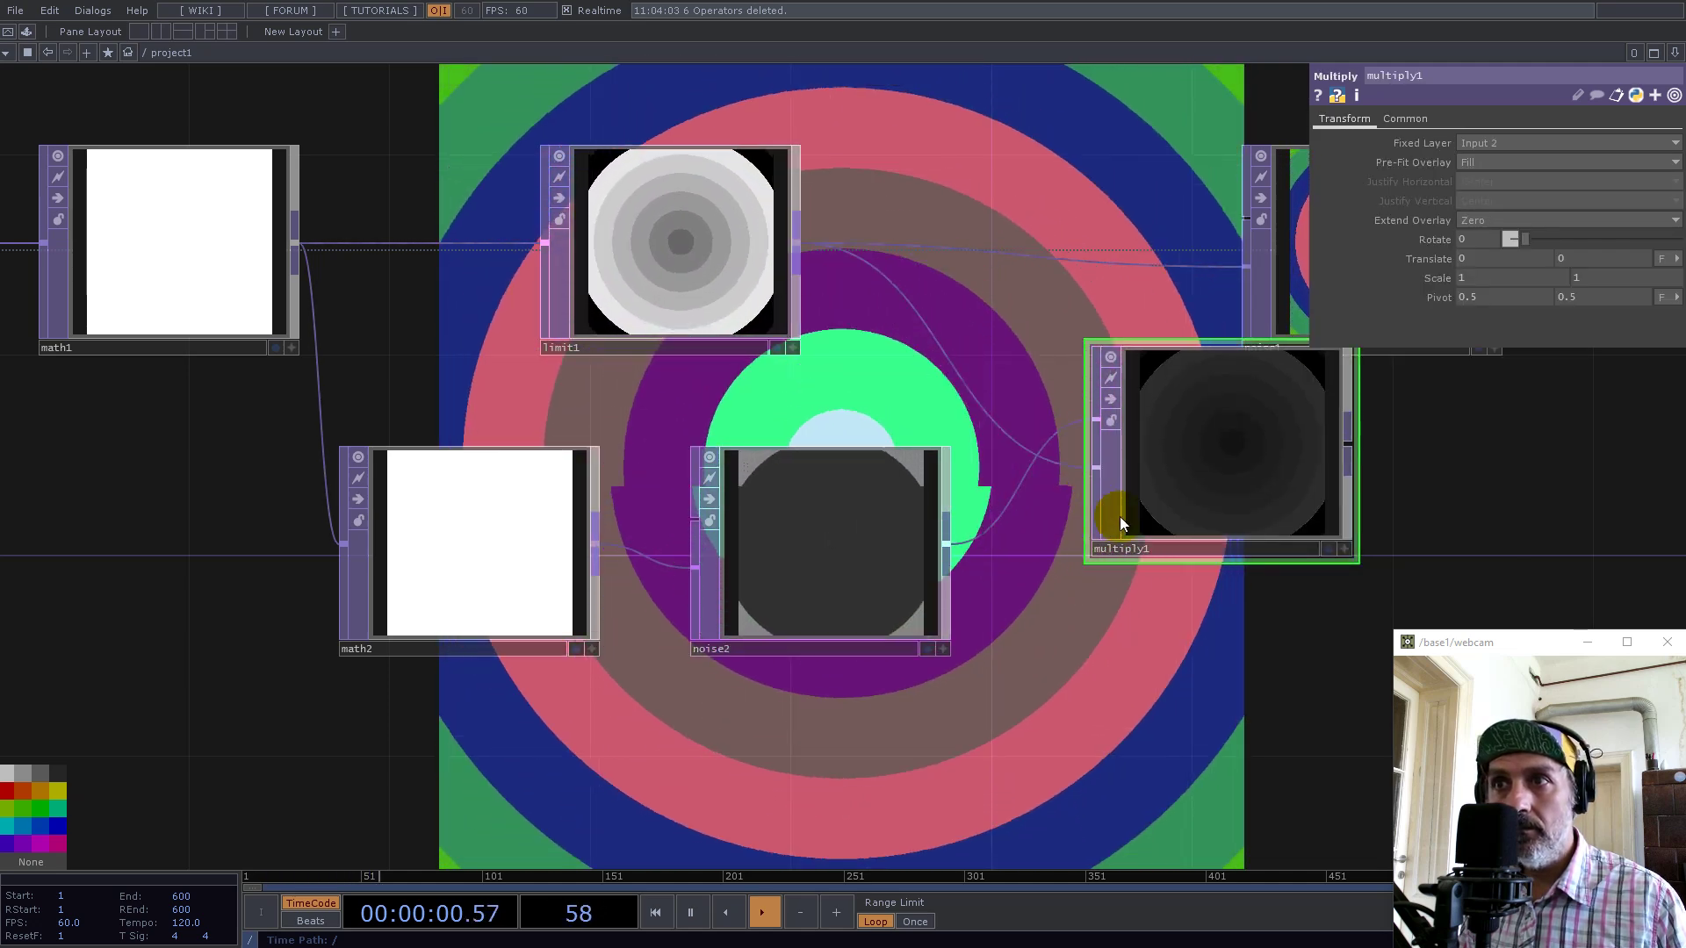
Feed multiply1 into noise1's second input in place of limit1, and arrange multiply1 between limit1 and noise1
drag(1083, 694, 747, 807)
drag(1072, 374, 1222, 374)
drag(1009, 558, 1059, 381)
drag(919, 583, 894, 500)
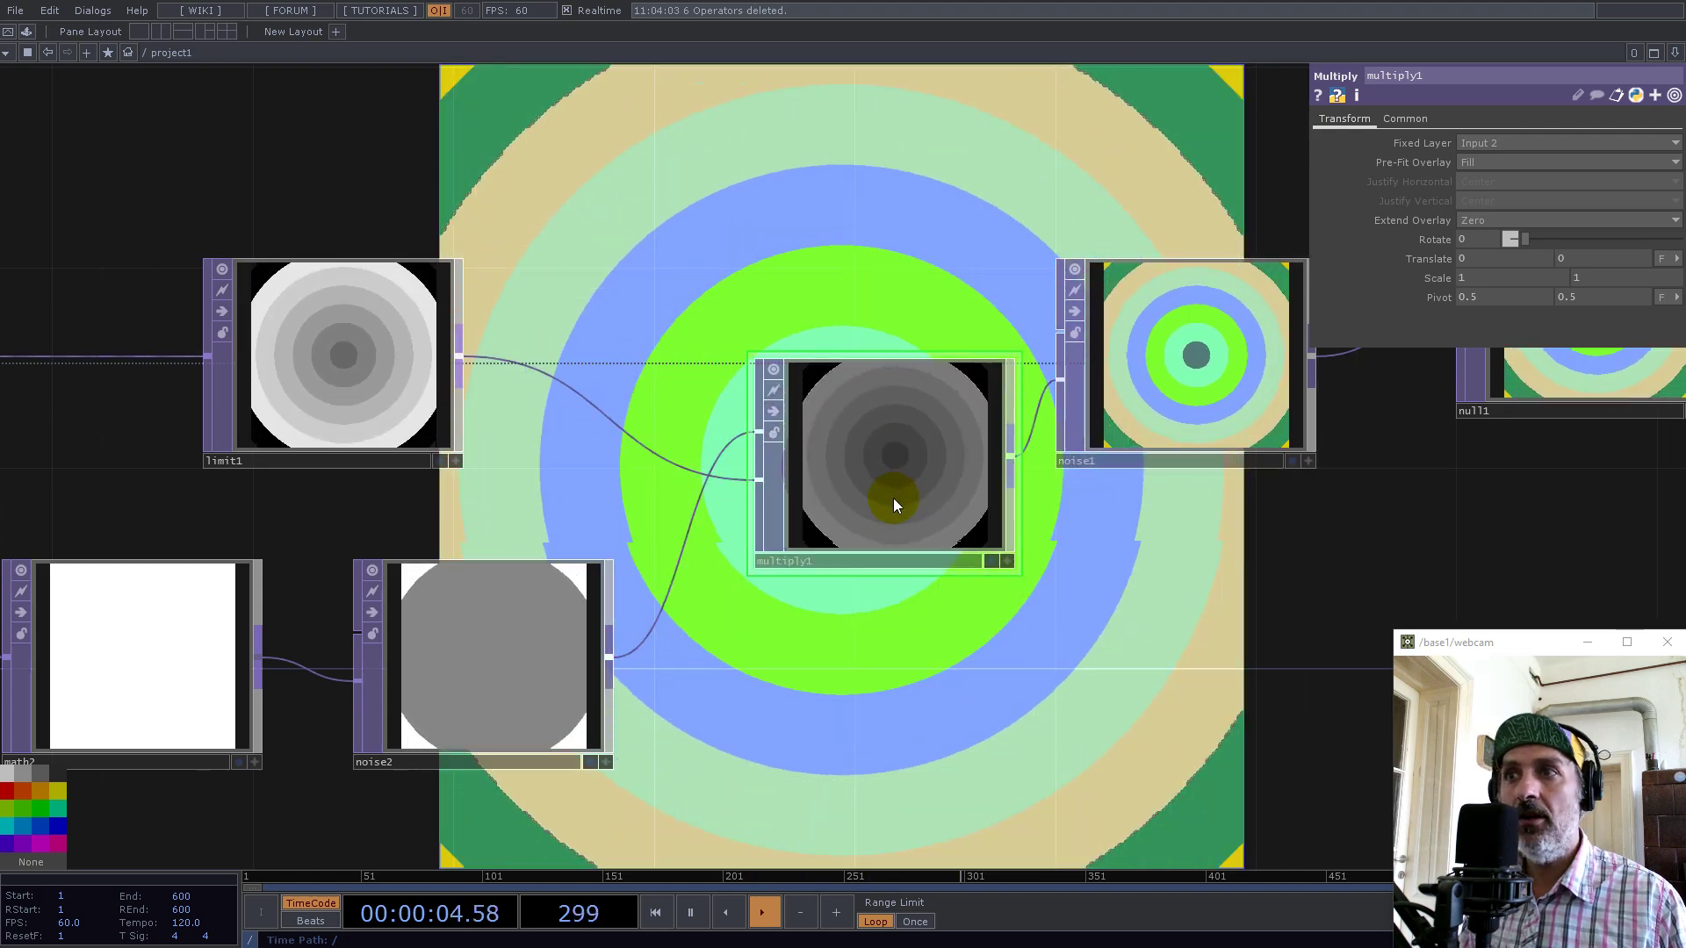
Move null1 and noise1 farther along the chain to make room after multiply1
drag(1200, 647, 537, 740)
drag(909, 382, 1114, 406)
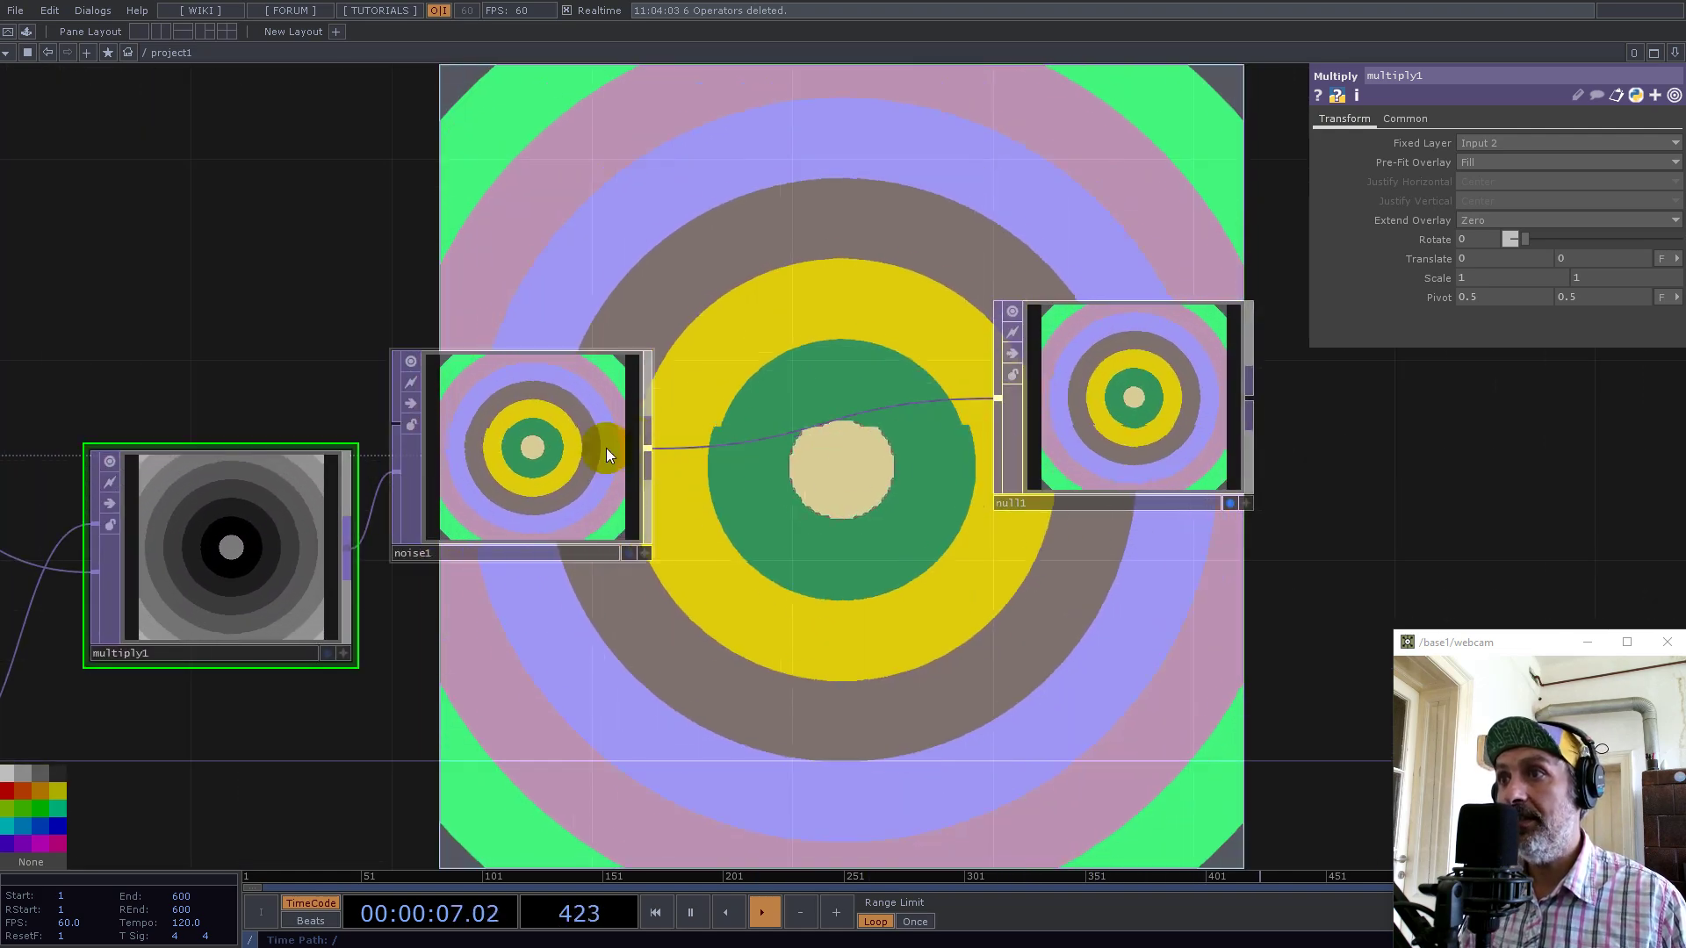
drag(551, 446, 749, 446)
Link noise2's resolution to ramp1's 1280 by 1280 resolution by reference
middle_drag(961, 546, 676, 613)
scroll(553, 625, up, 5)
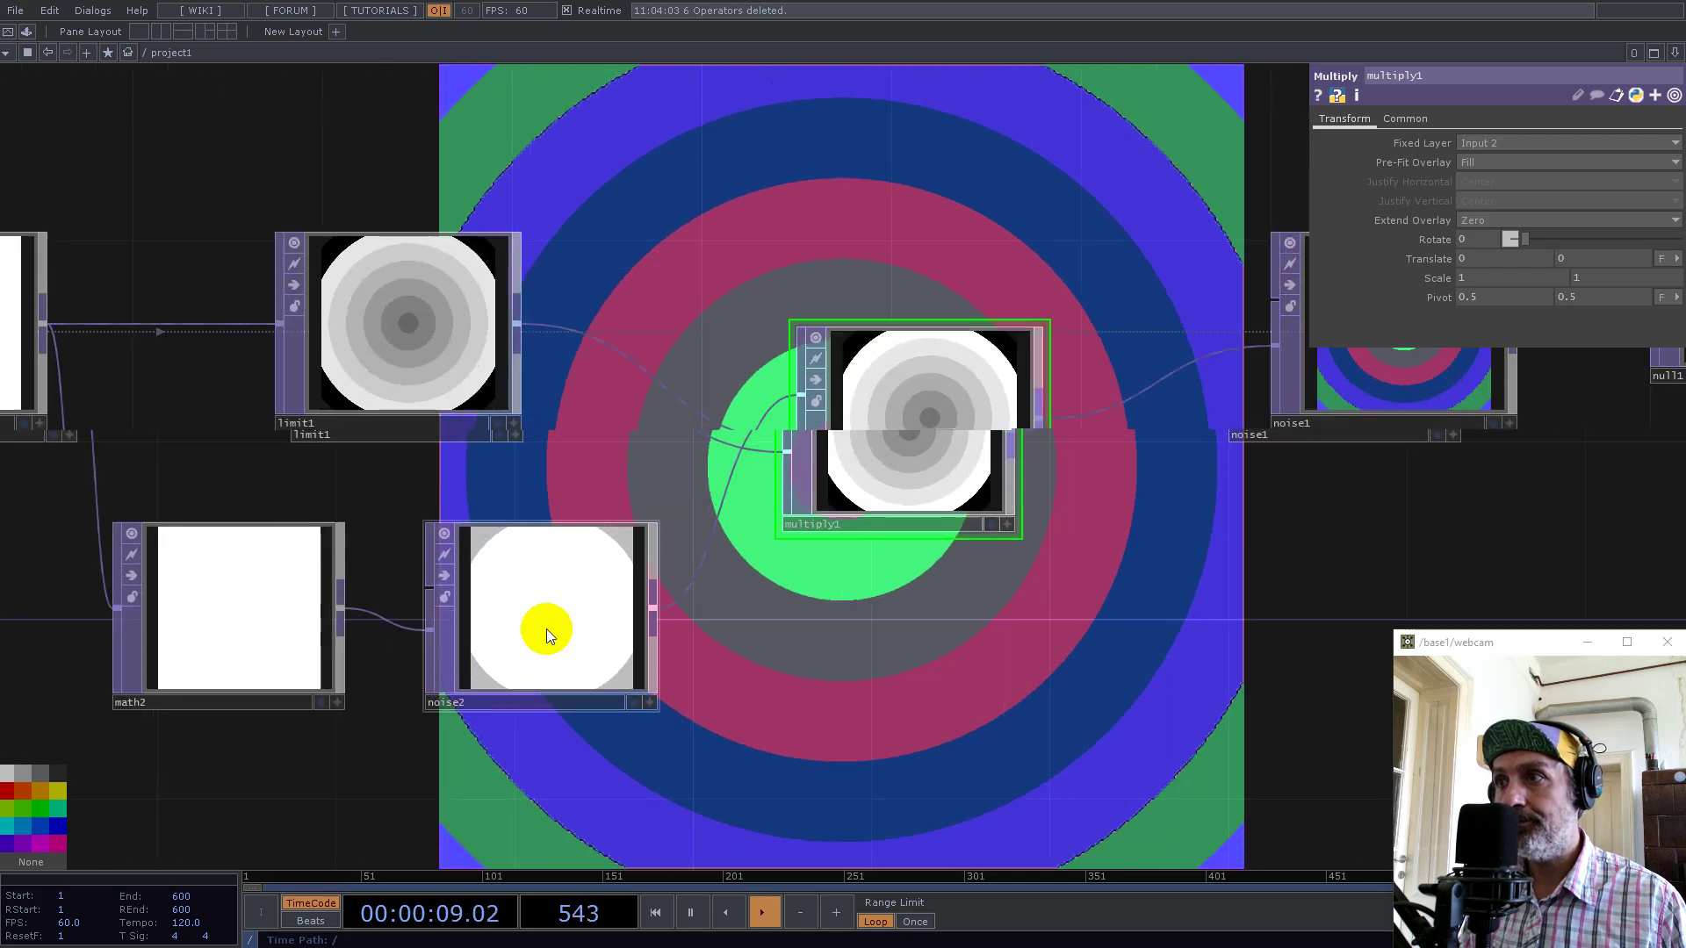
click(553, 625)
scroll(1135, 518, down, 8)
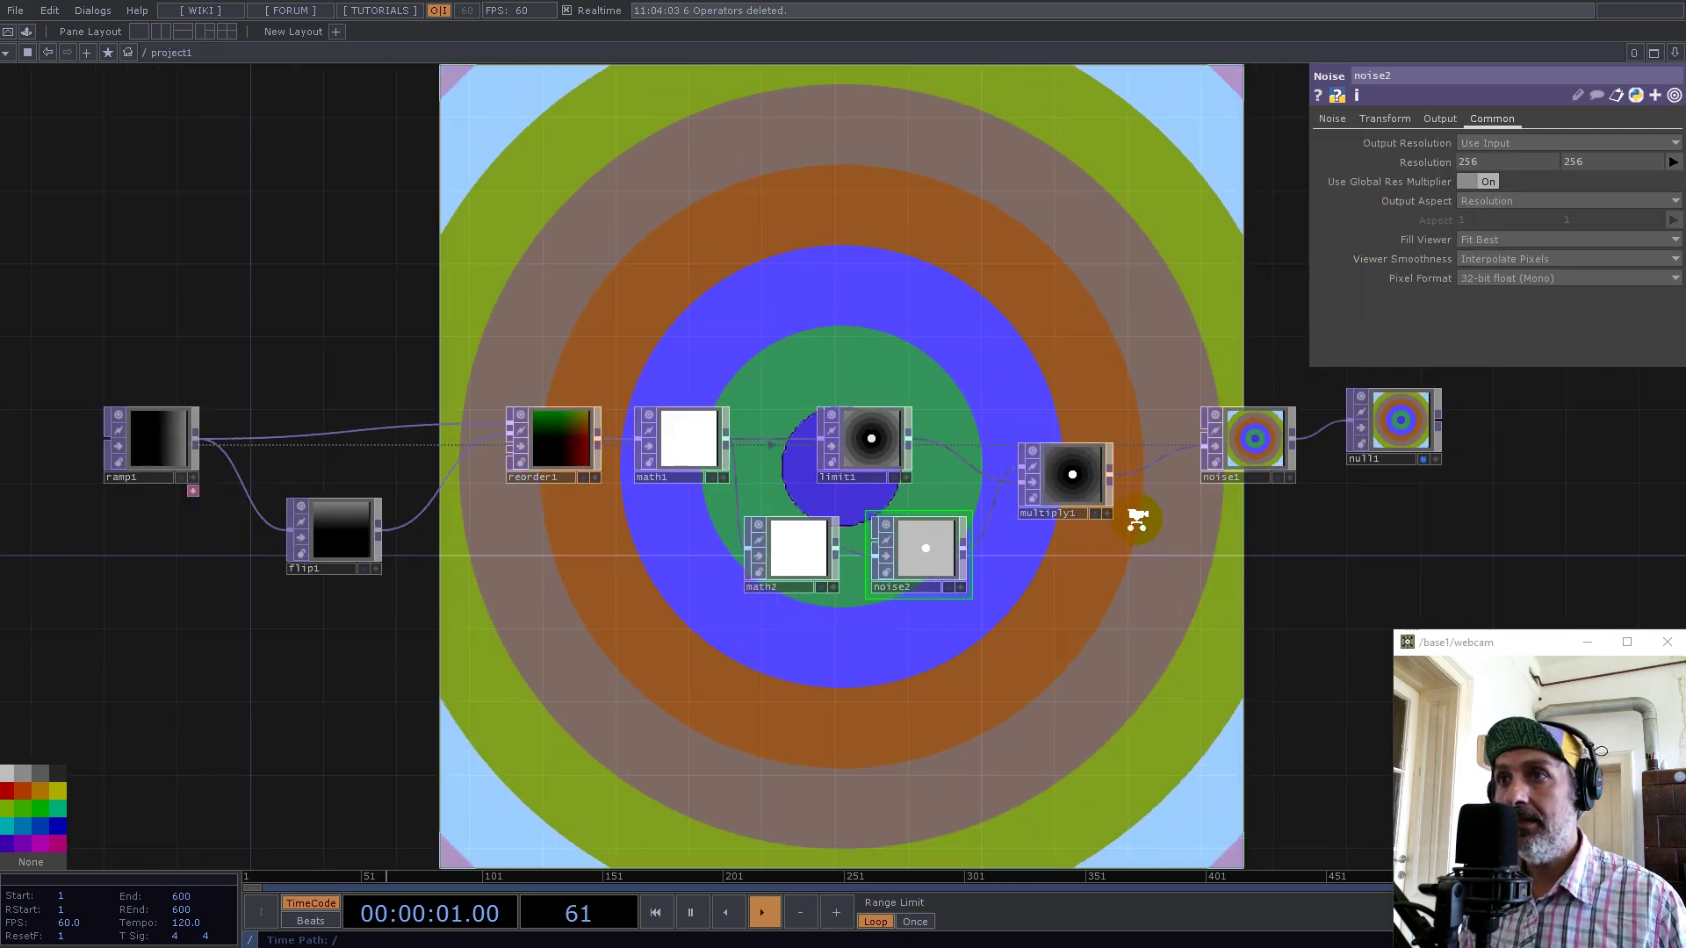
scroll(536, 548, up, 6)
click(531, 545)
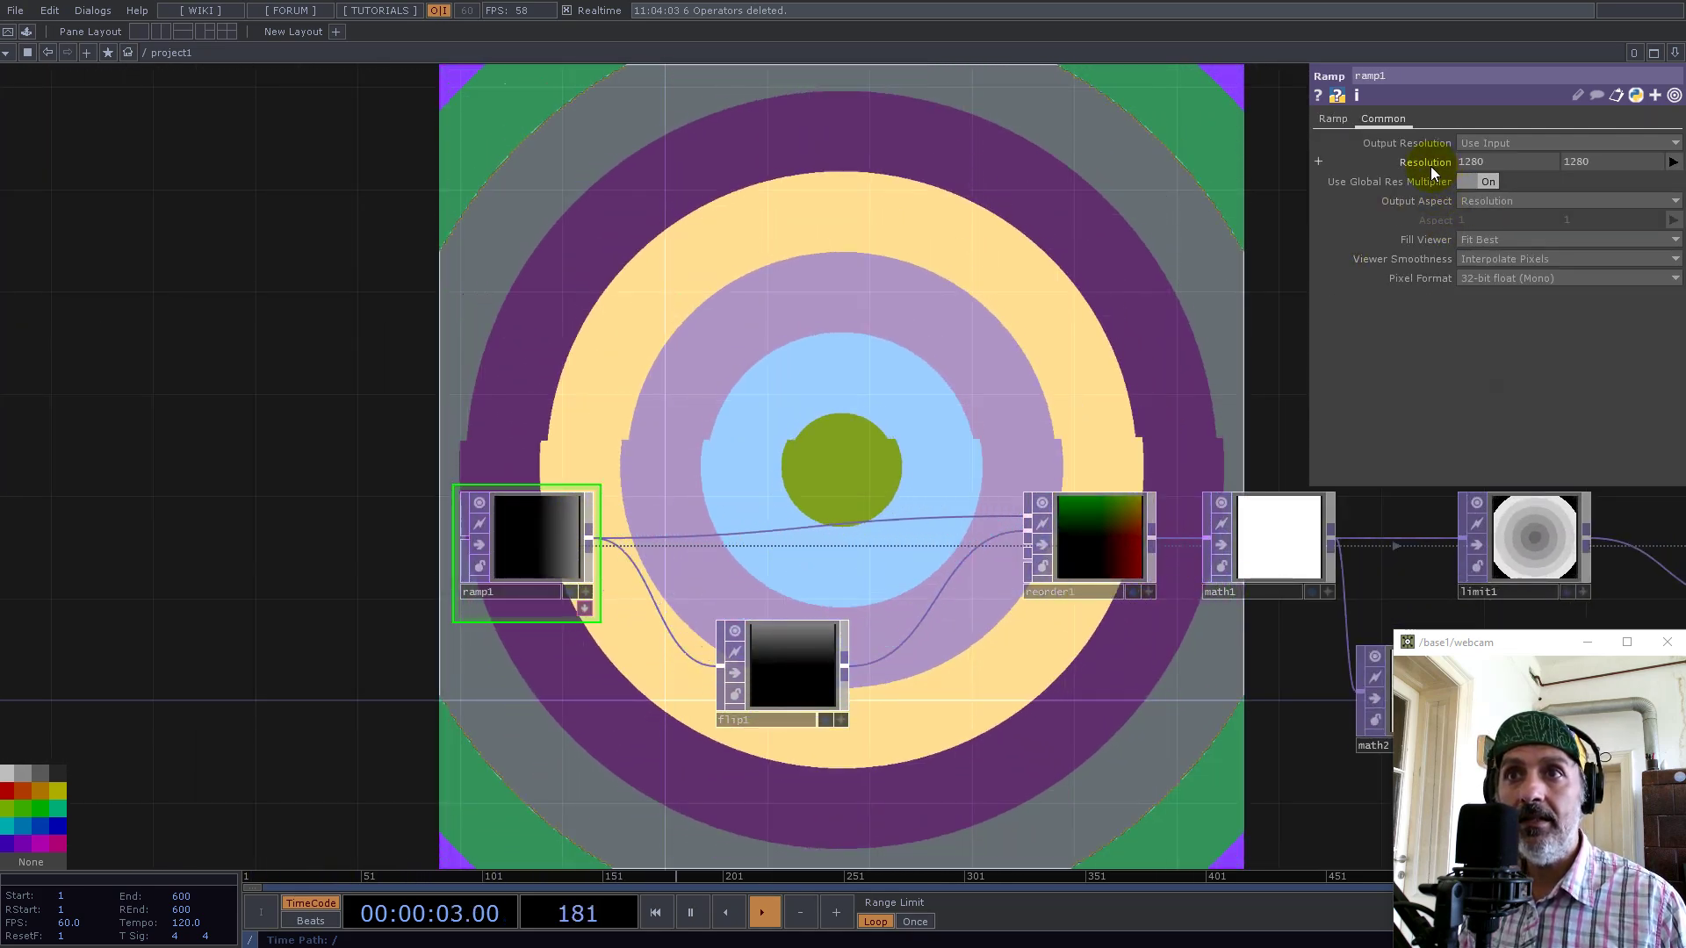
scroll(742, 497, down, 4)
scroll(742, 497, down, 2)
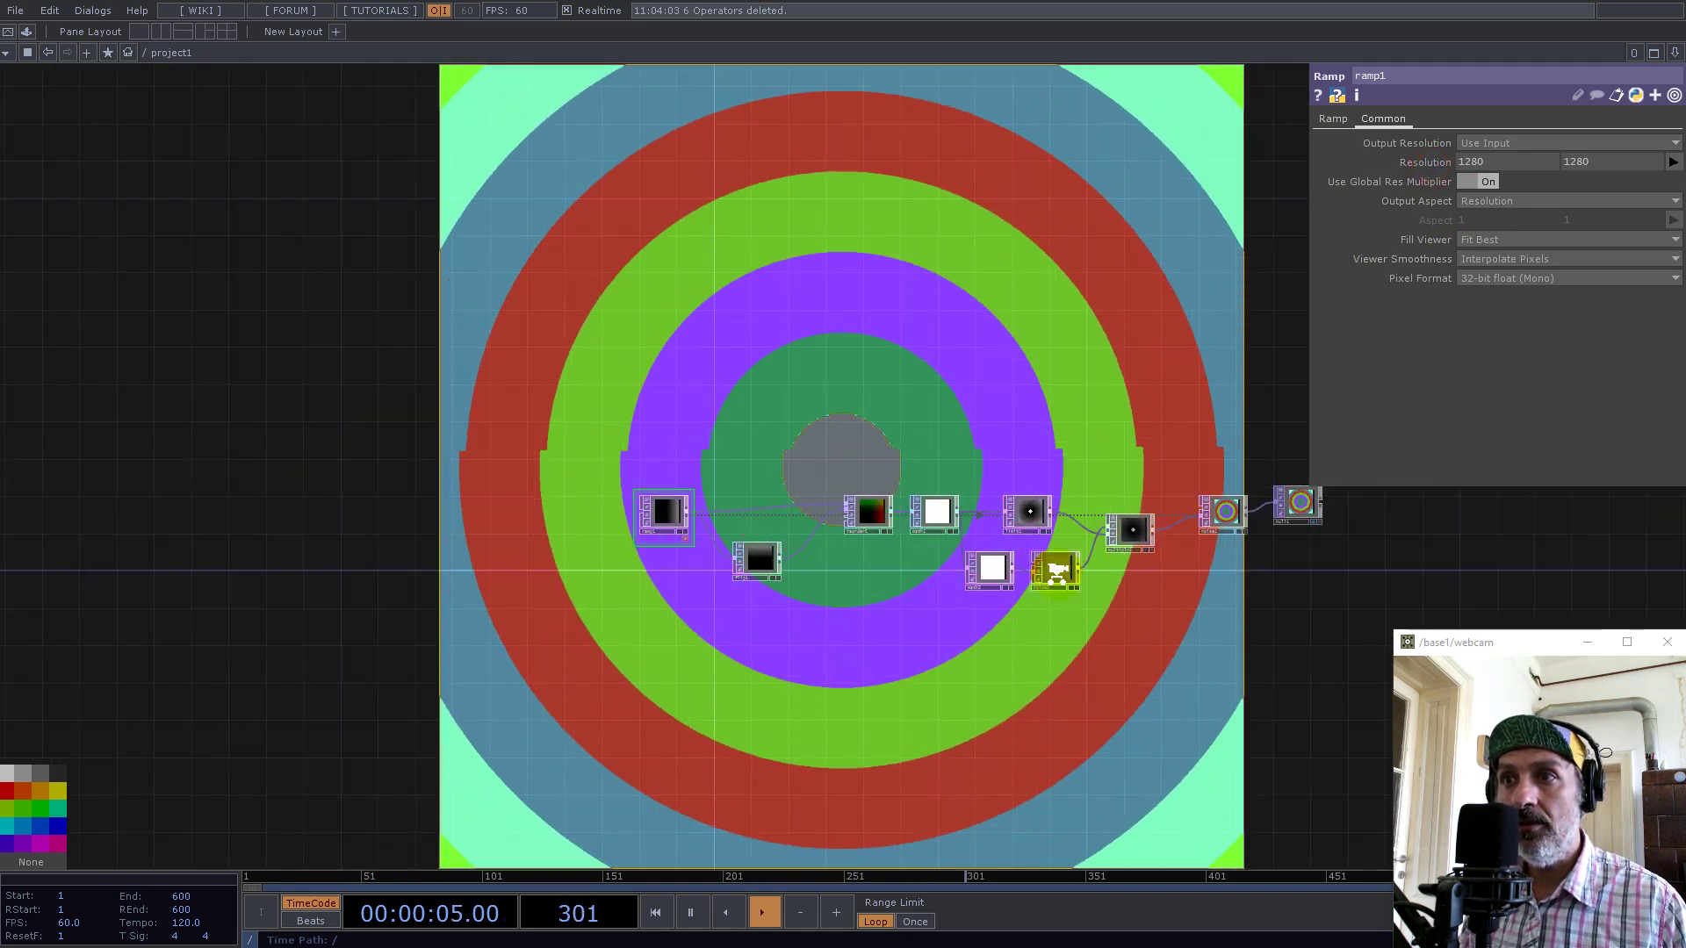
scroll(1057, 568, up, 6)
click(1026, 565)
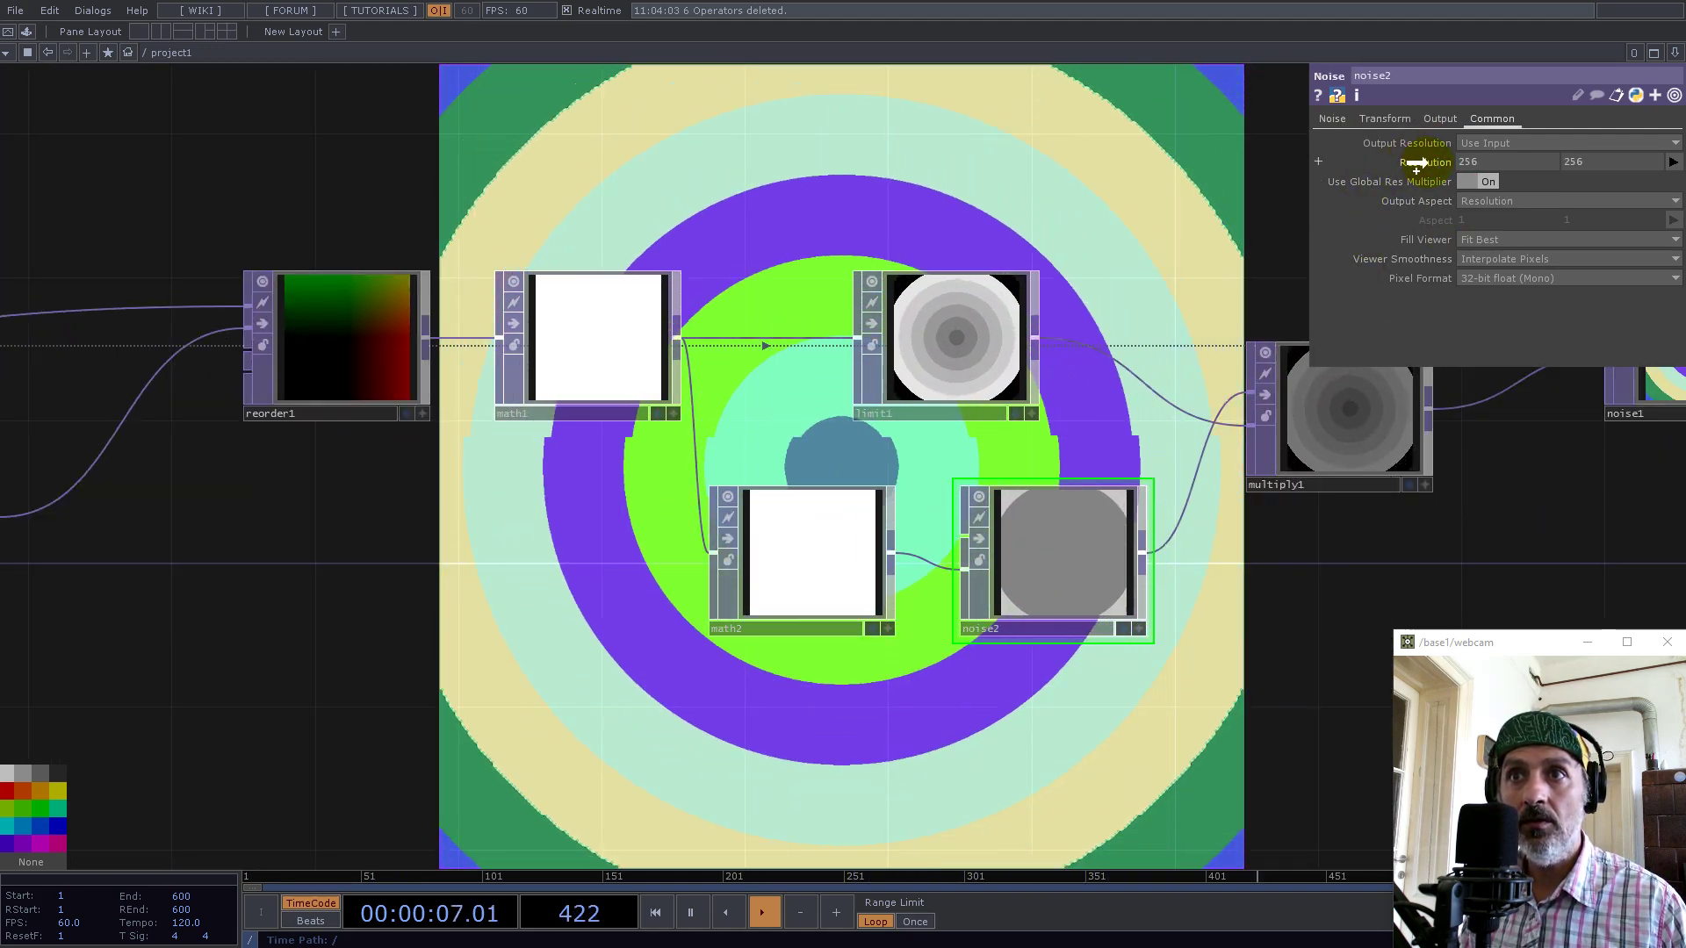
middle_drag(1415, 163, 1442, 163)
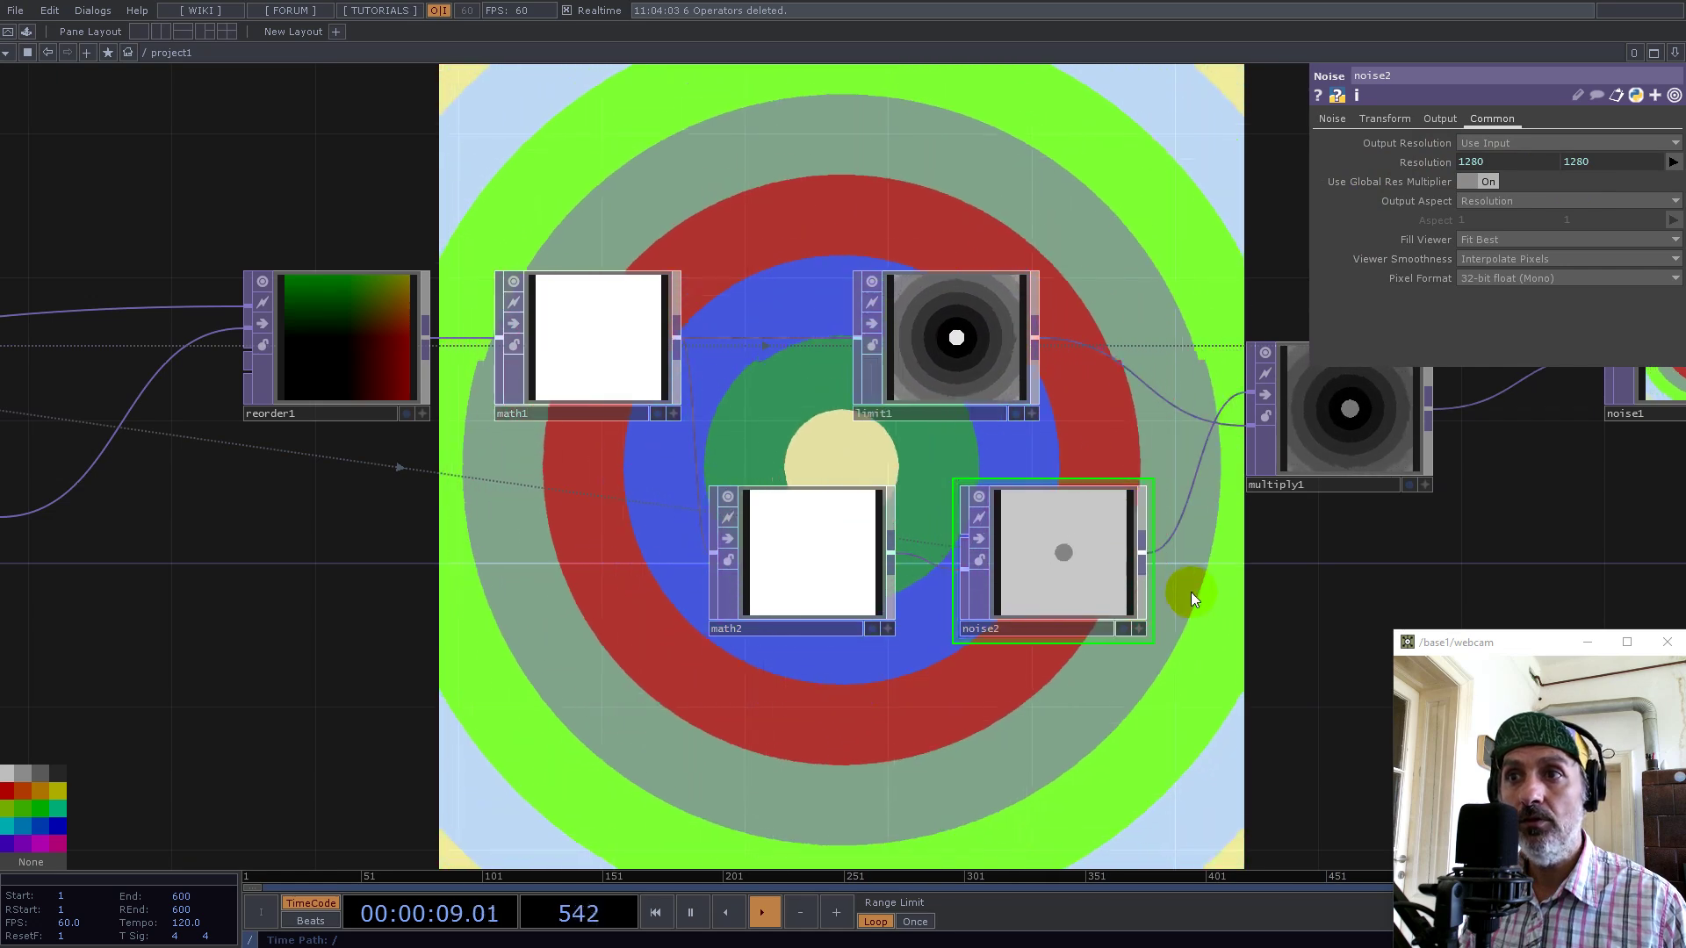
Spread noise1 and null1 out in line with limit1, leaving a wide gap between multiply1 and noise1
drag(1253, 614, 506, 716)
drag(1104, 647, 825, 731)
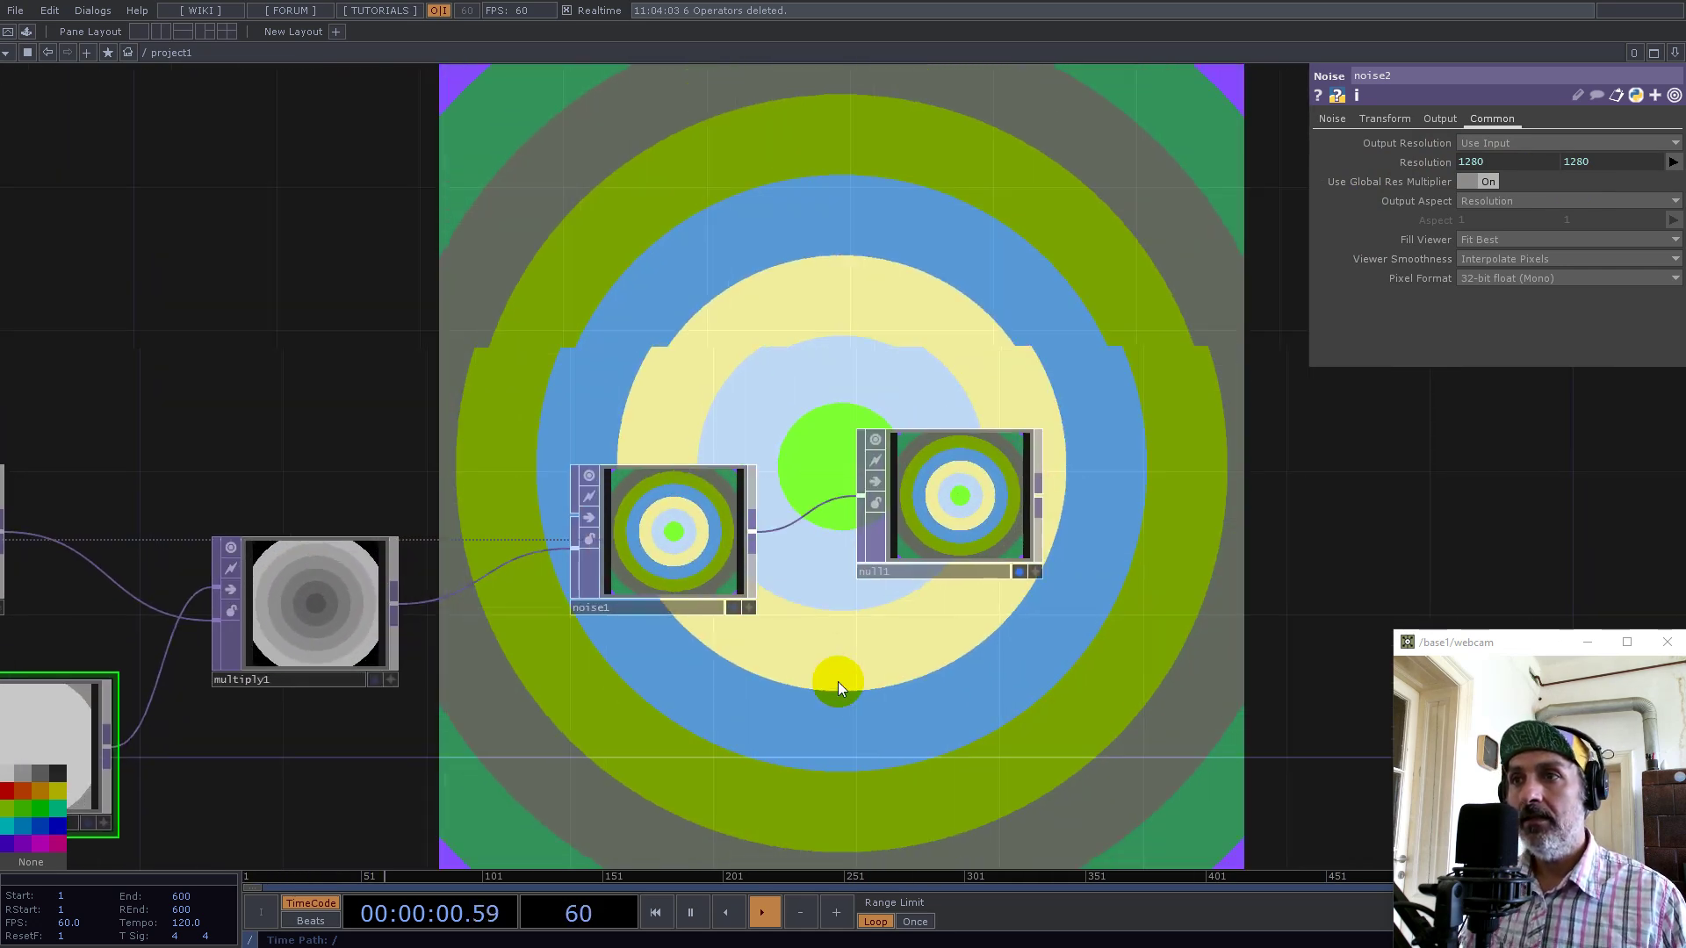
scroll(909, 618, down, 3)
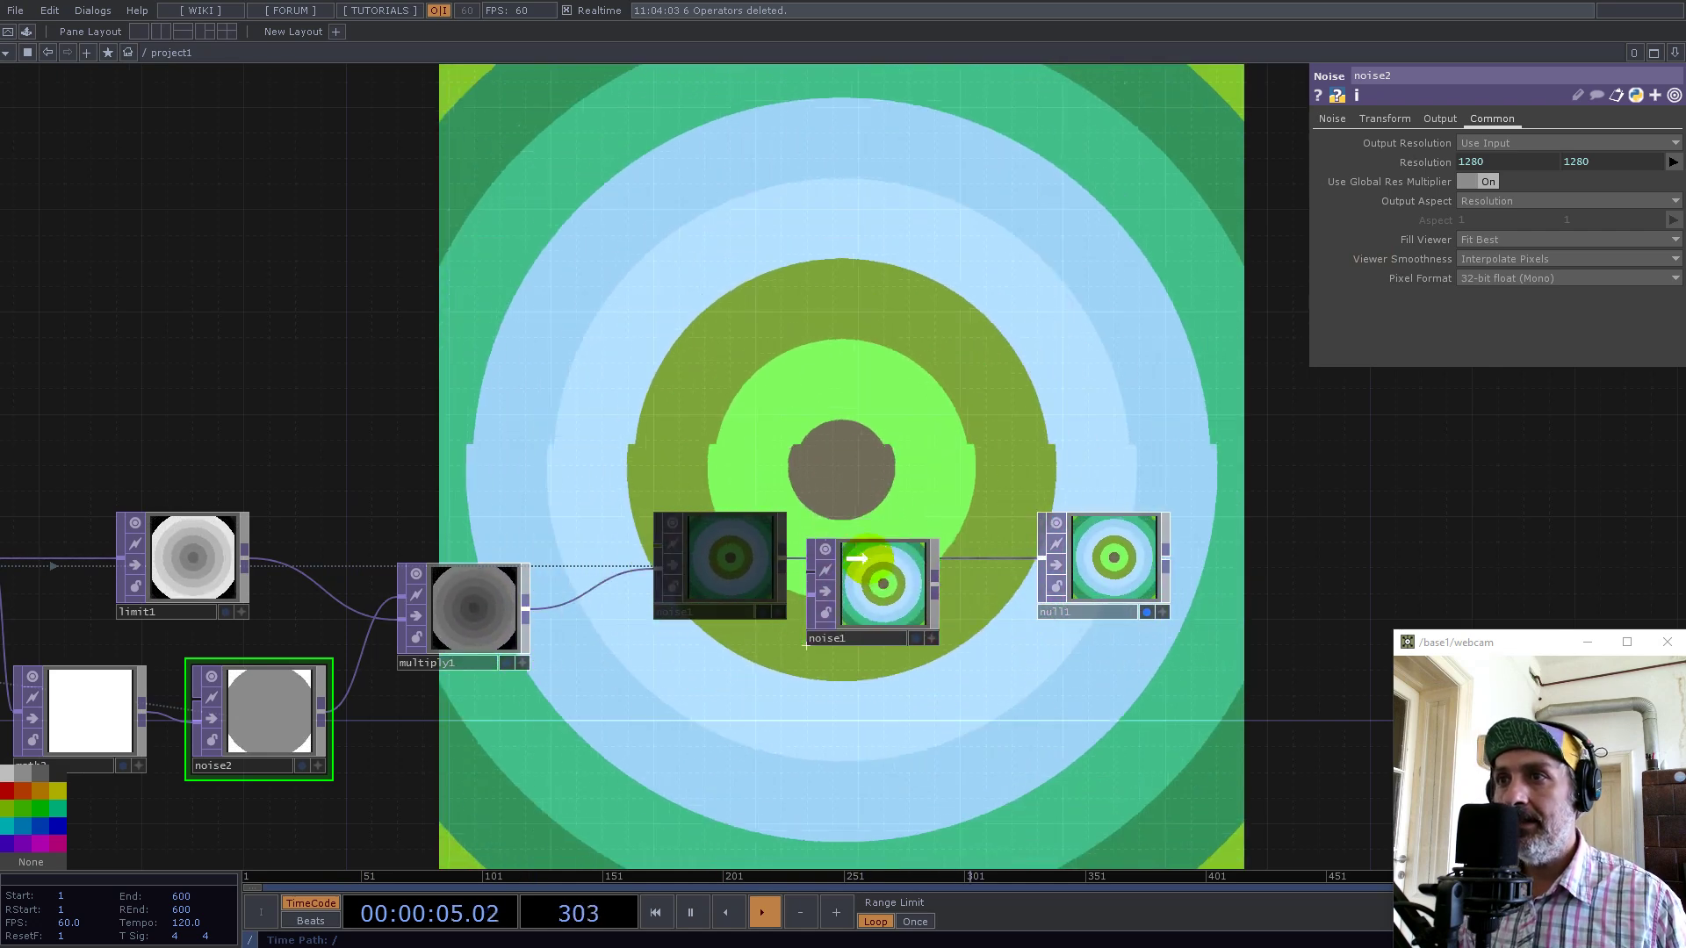
drag(738, 432, 1164, 373)
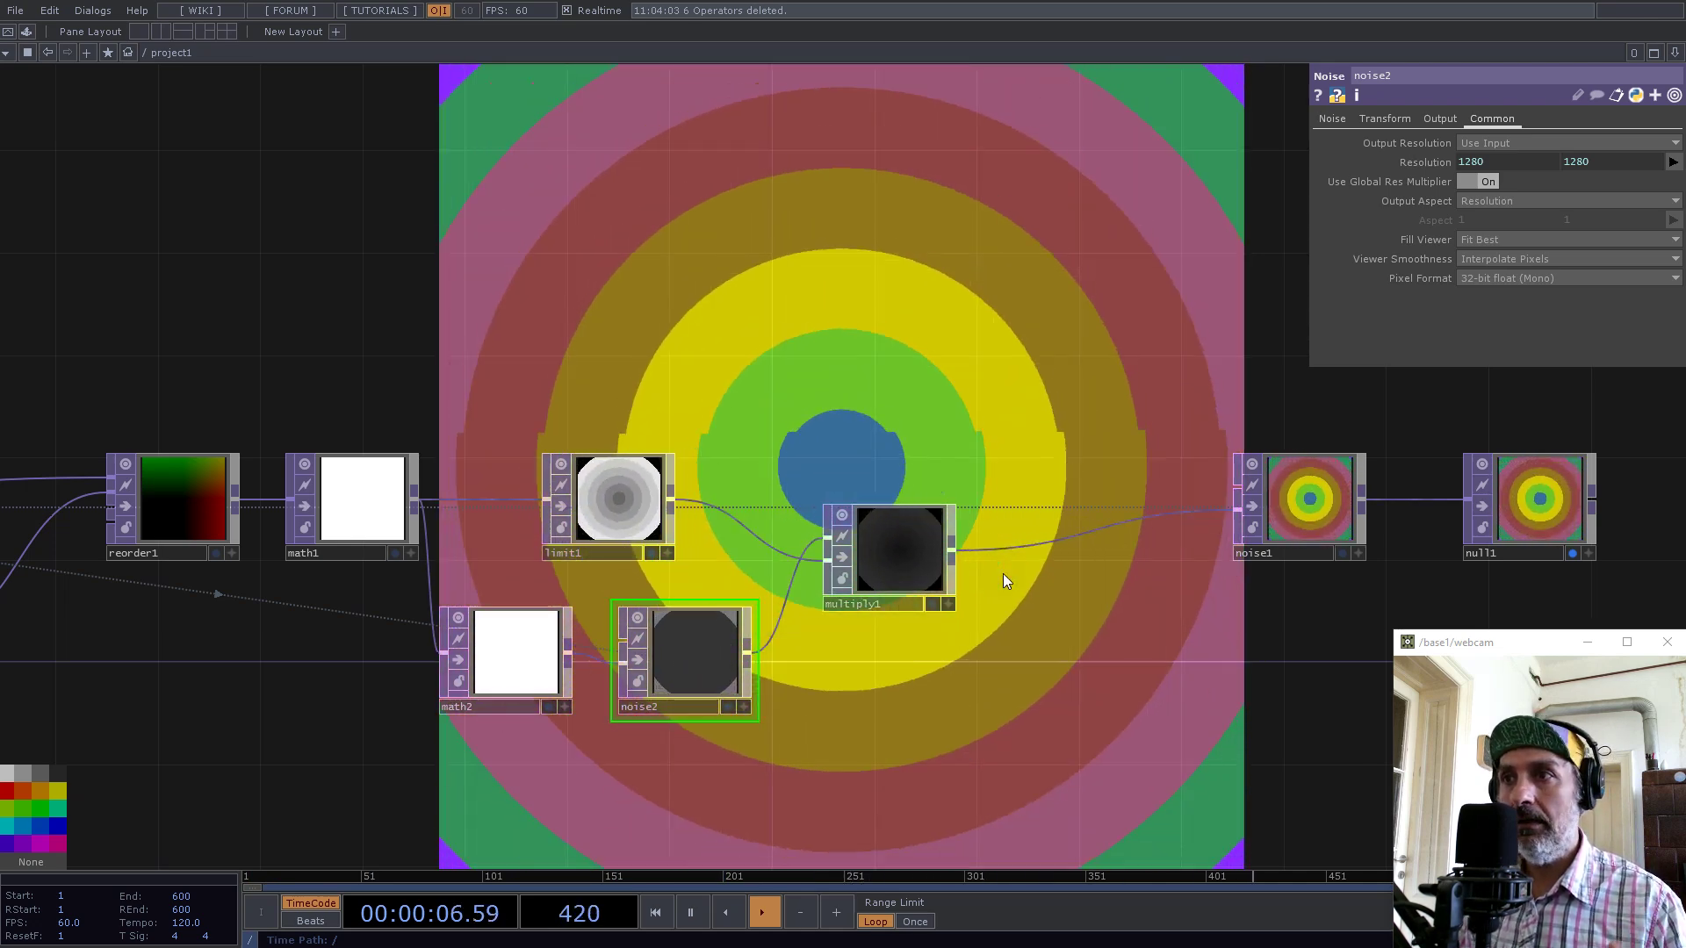
Split the root network view into two side-by-side panes, opening project2 in one and project1 in the other
scroll(830, 527, down, 3)
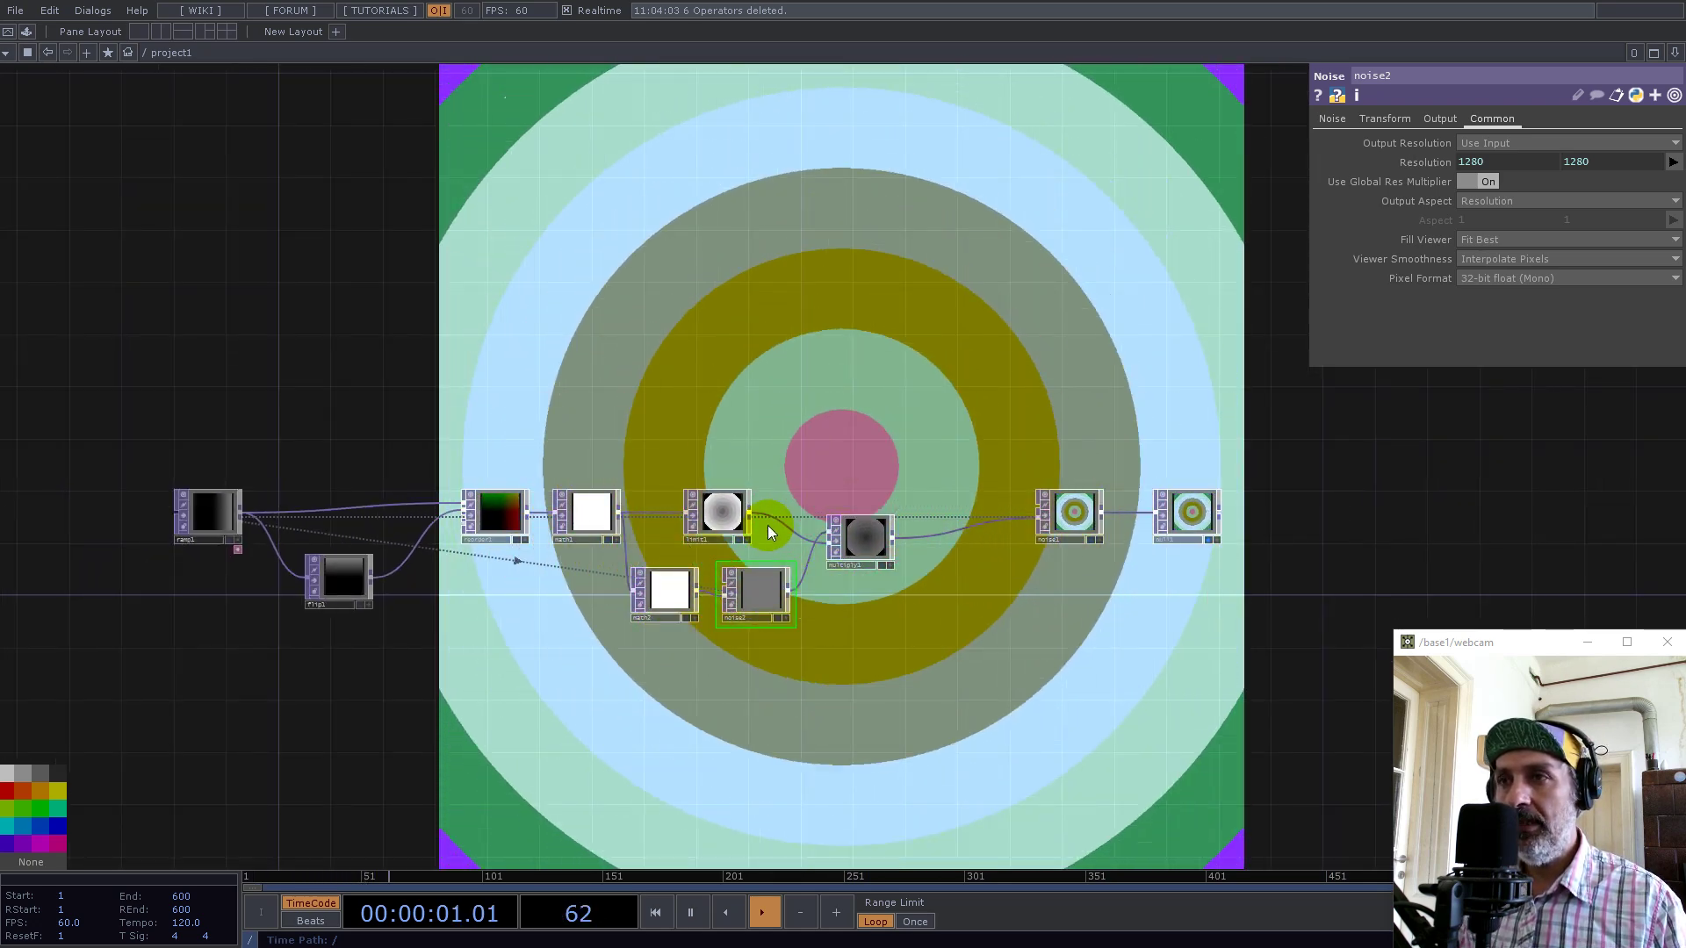
drag(920, 652, 887, 615)
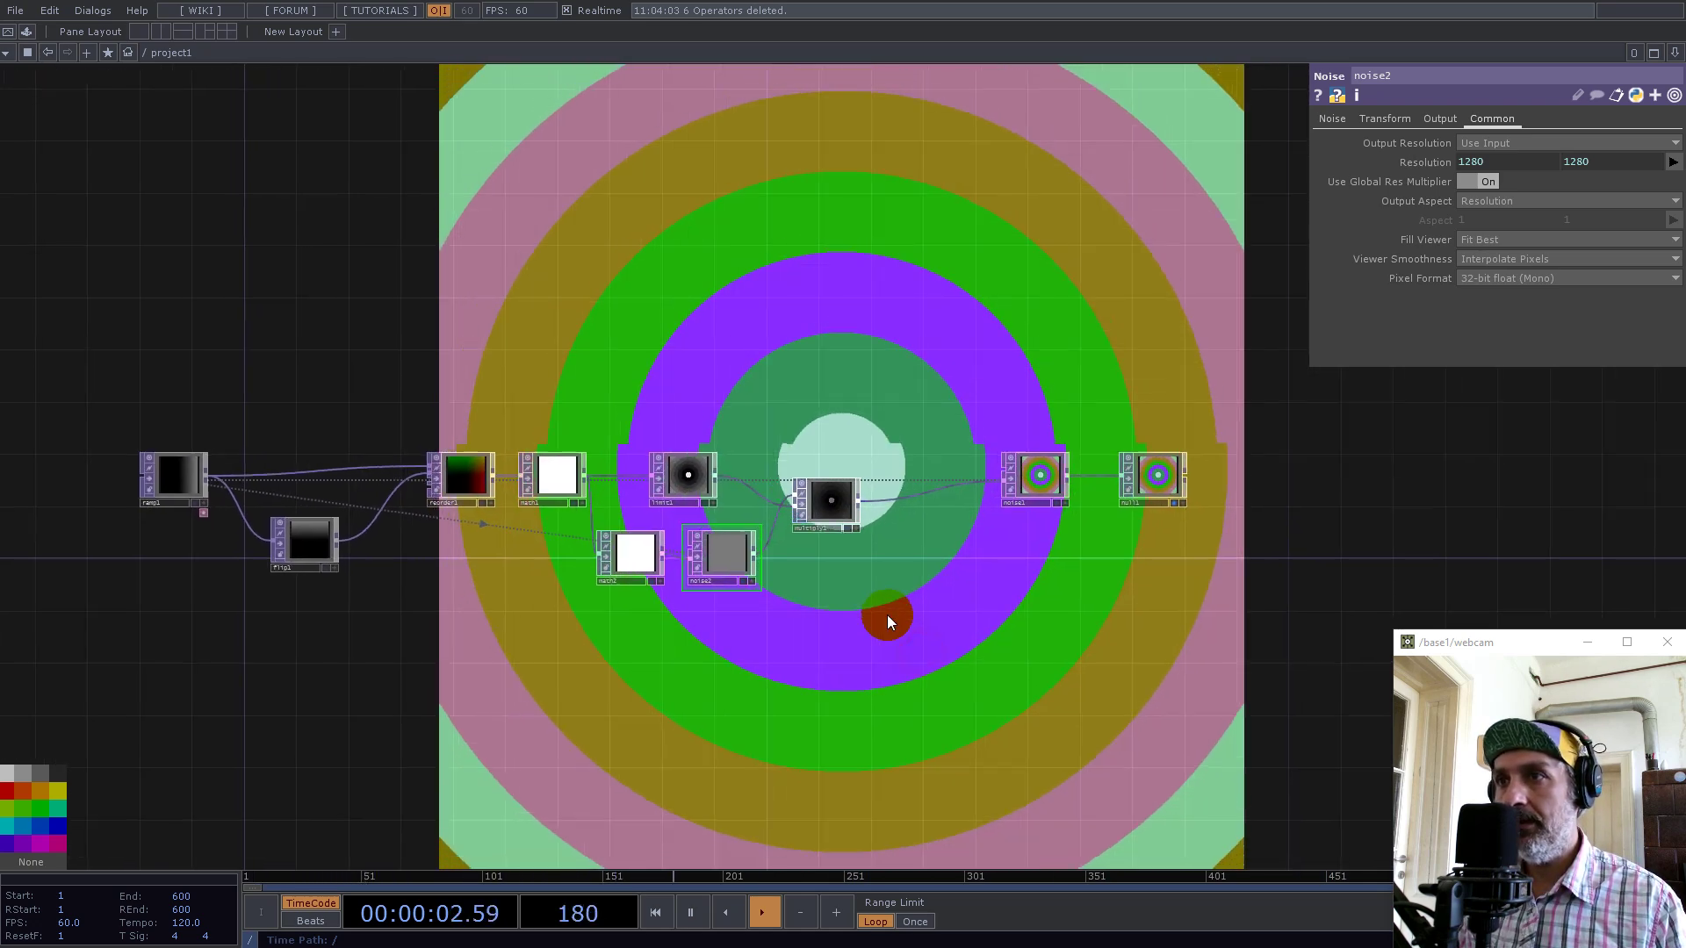
scroll(983, 569, down, 5)
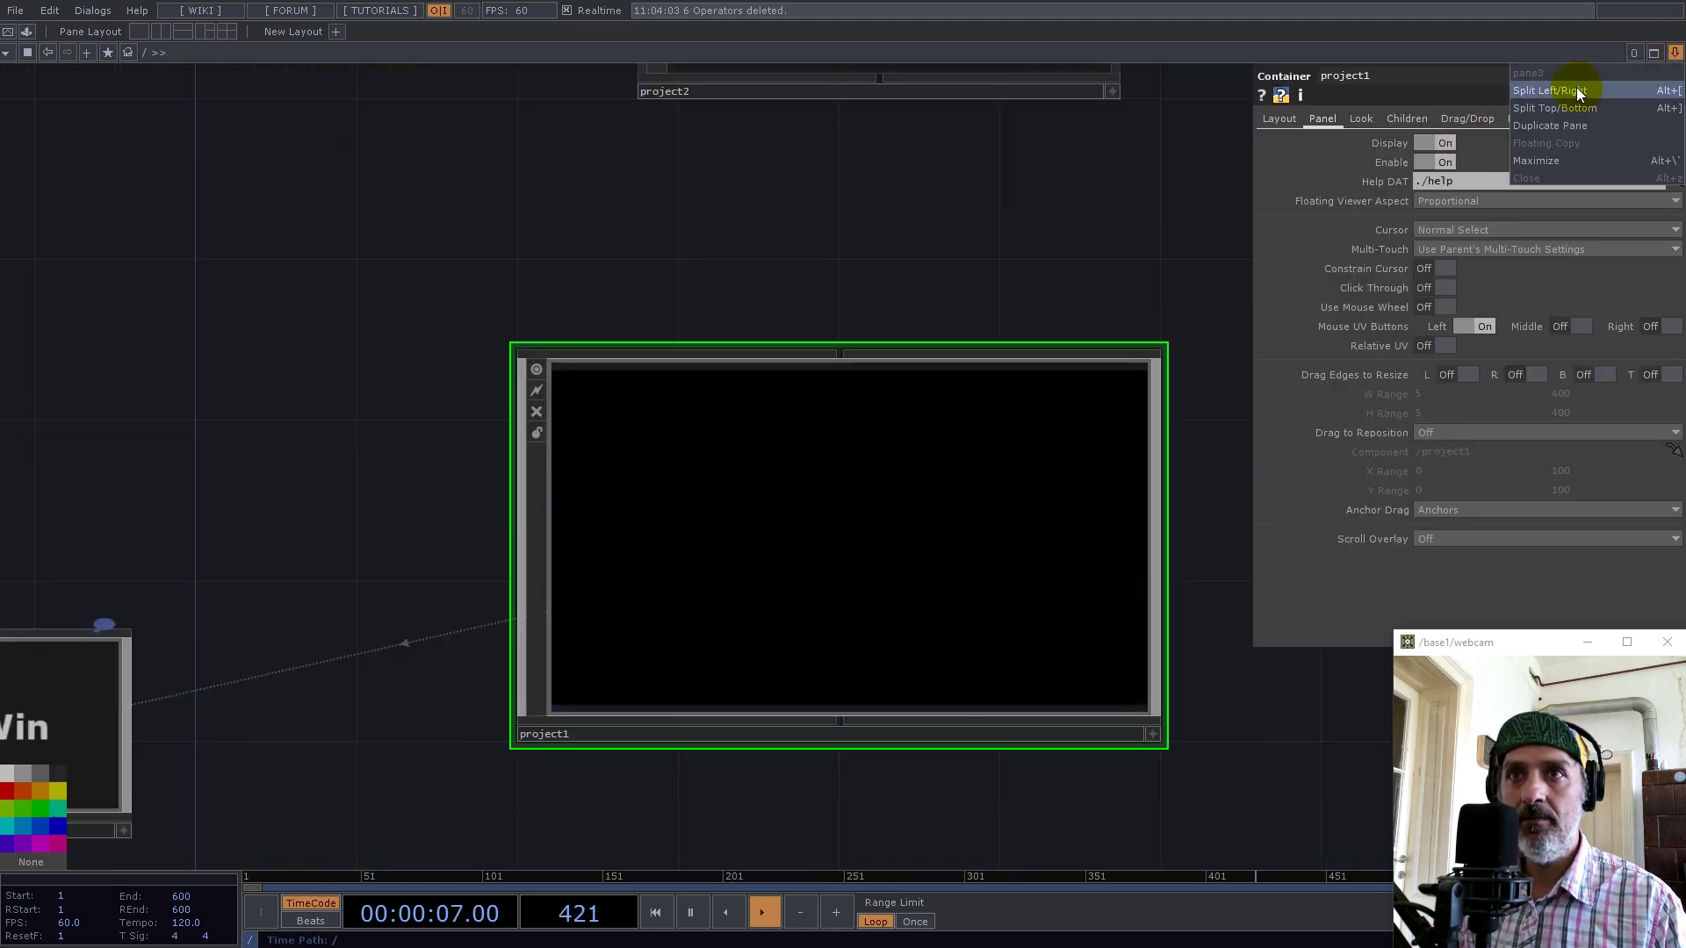
click(1578, 91)
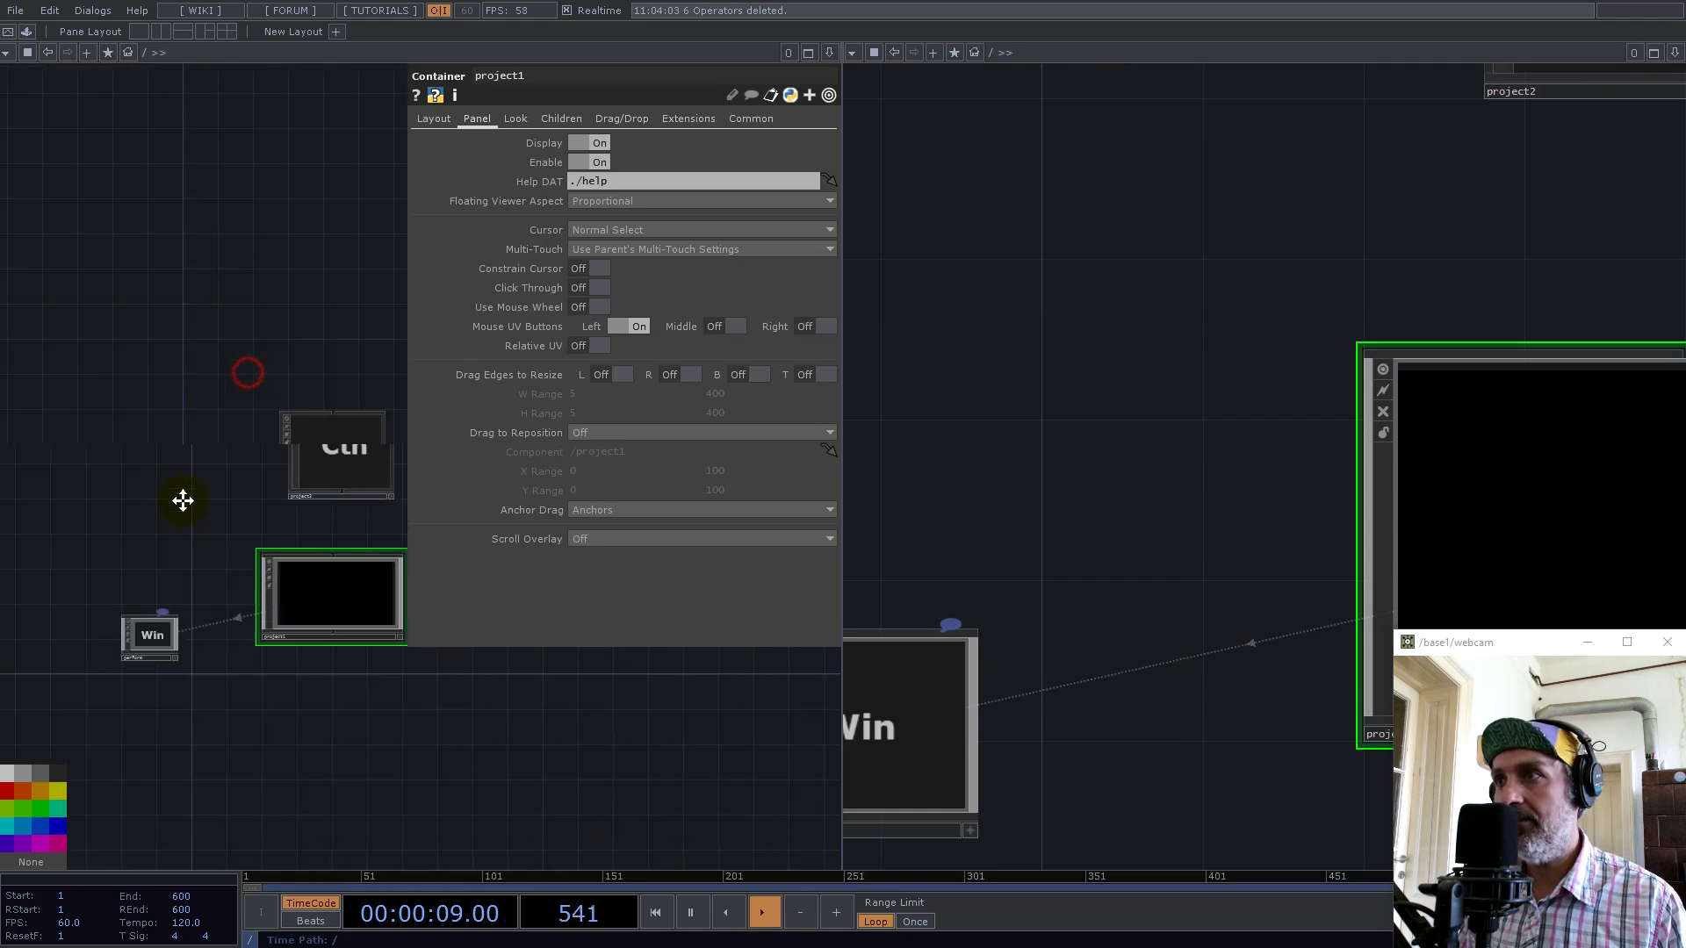
double_click(306, 509)
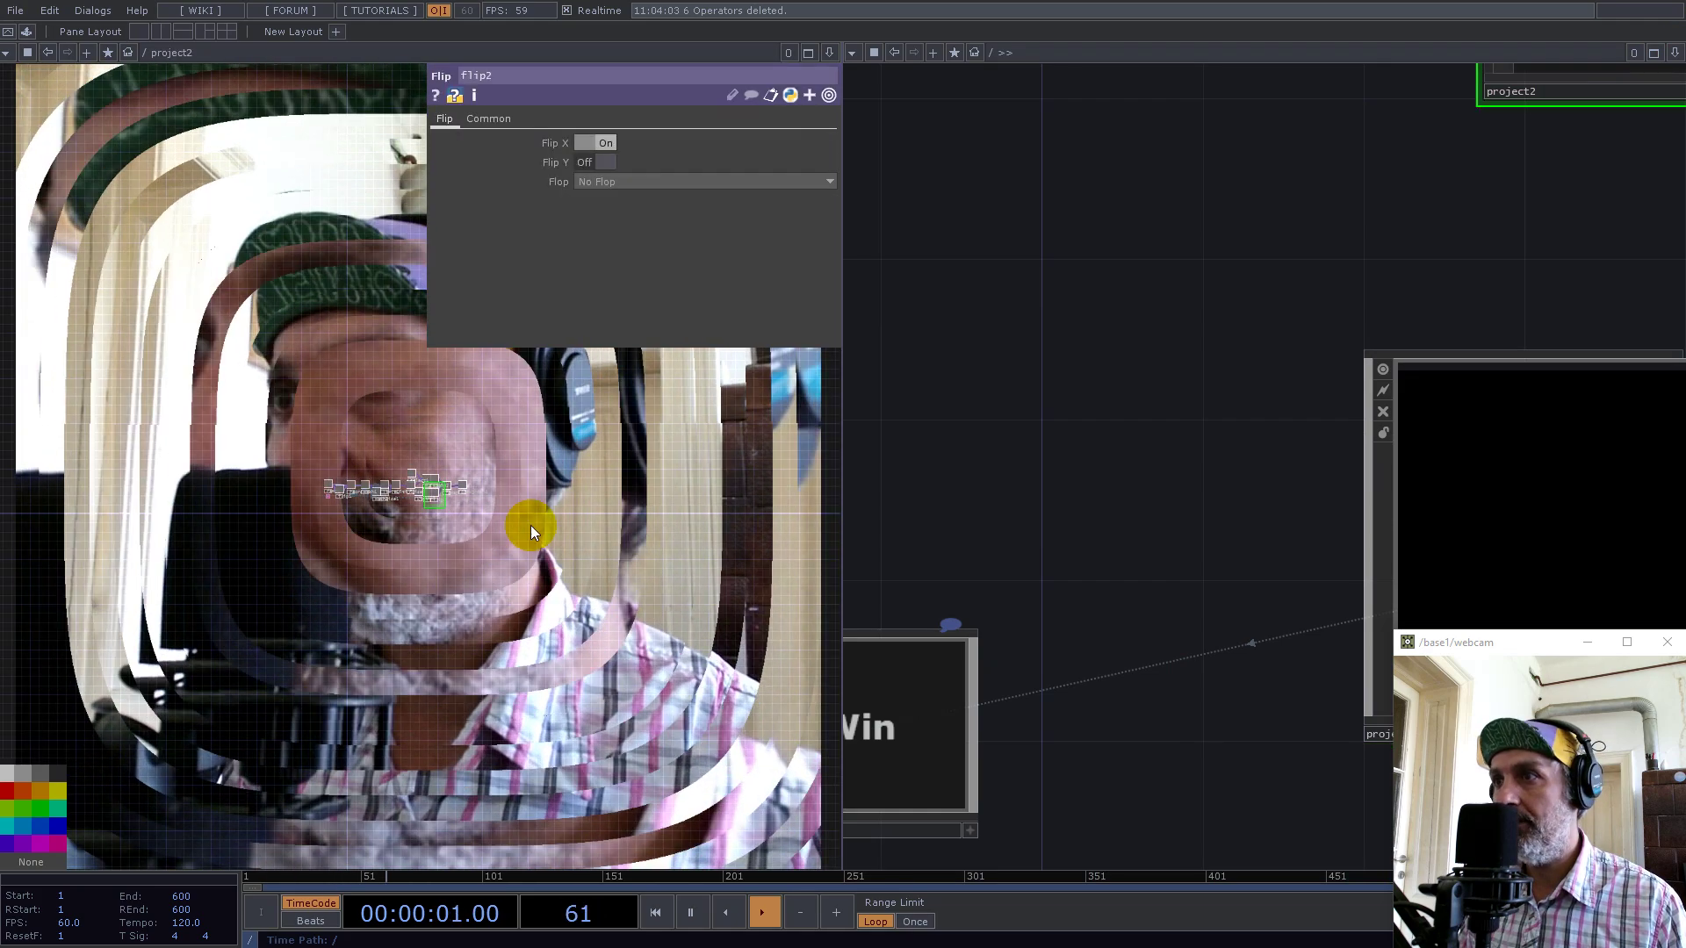
scroll(1098, 544, down, 4)
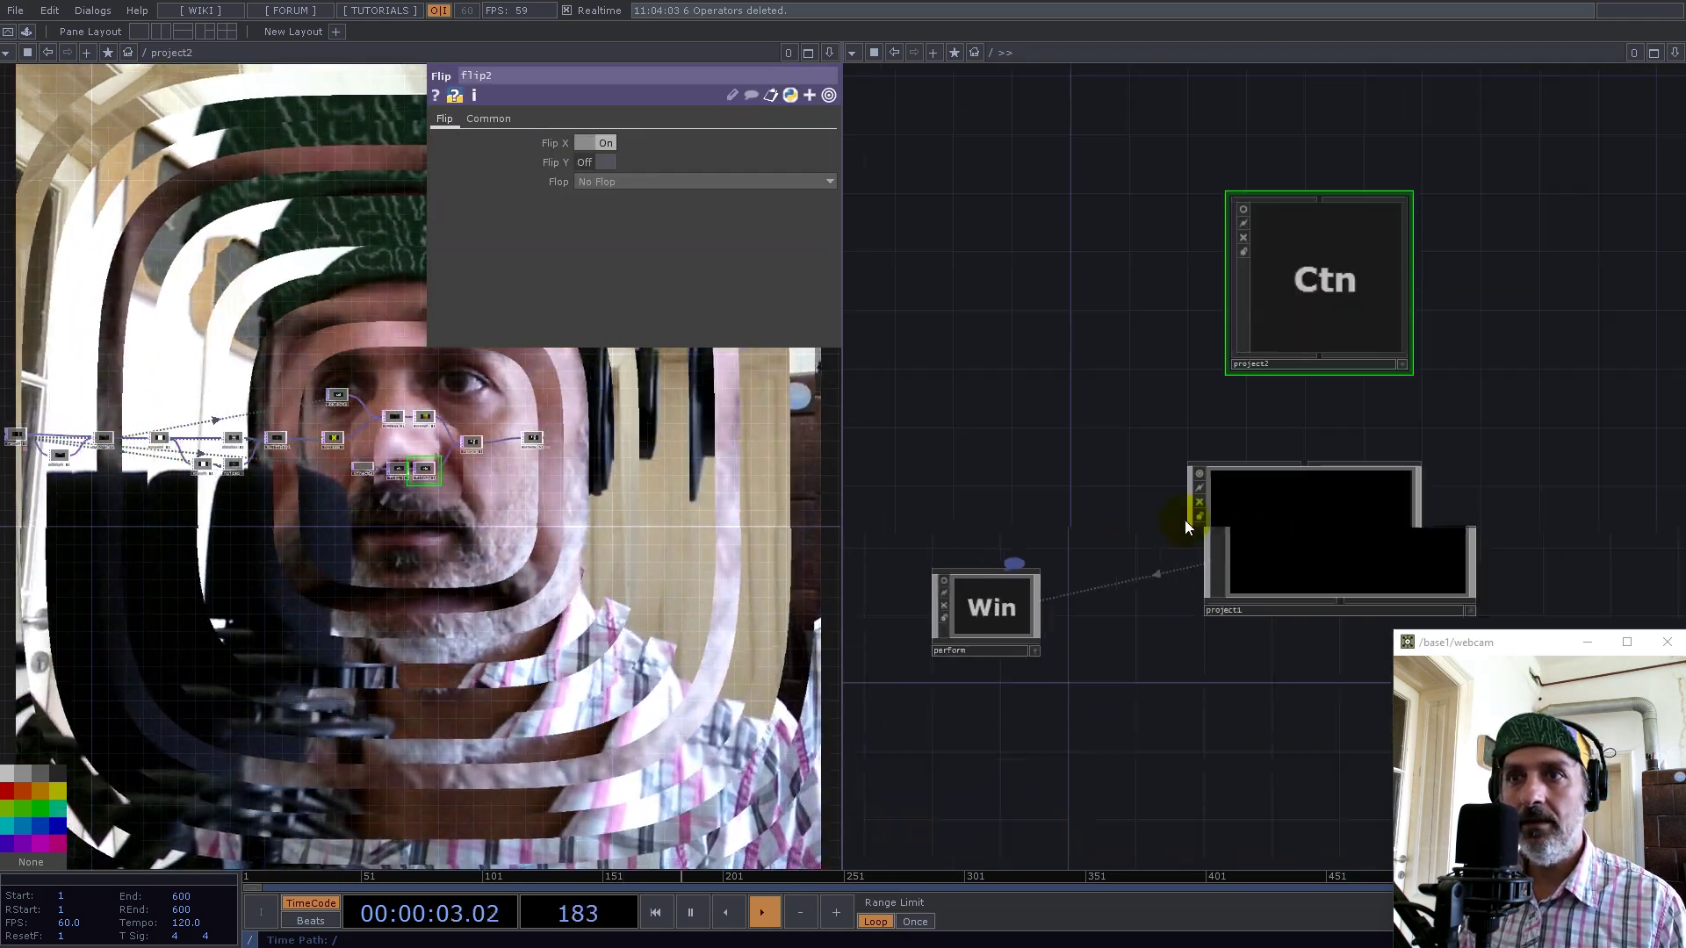
double_click(1334, 523)
Add a Select TOP in the empty space below the multiply1 and noise1 chain in project1
drag(1240, 369, 775, 290)
drag(1318, 345, 1217, 319)
scroll(1094, 512, up, 5)
key(Tab)
text(s)
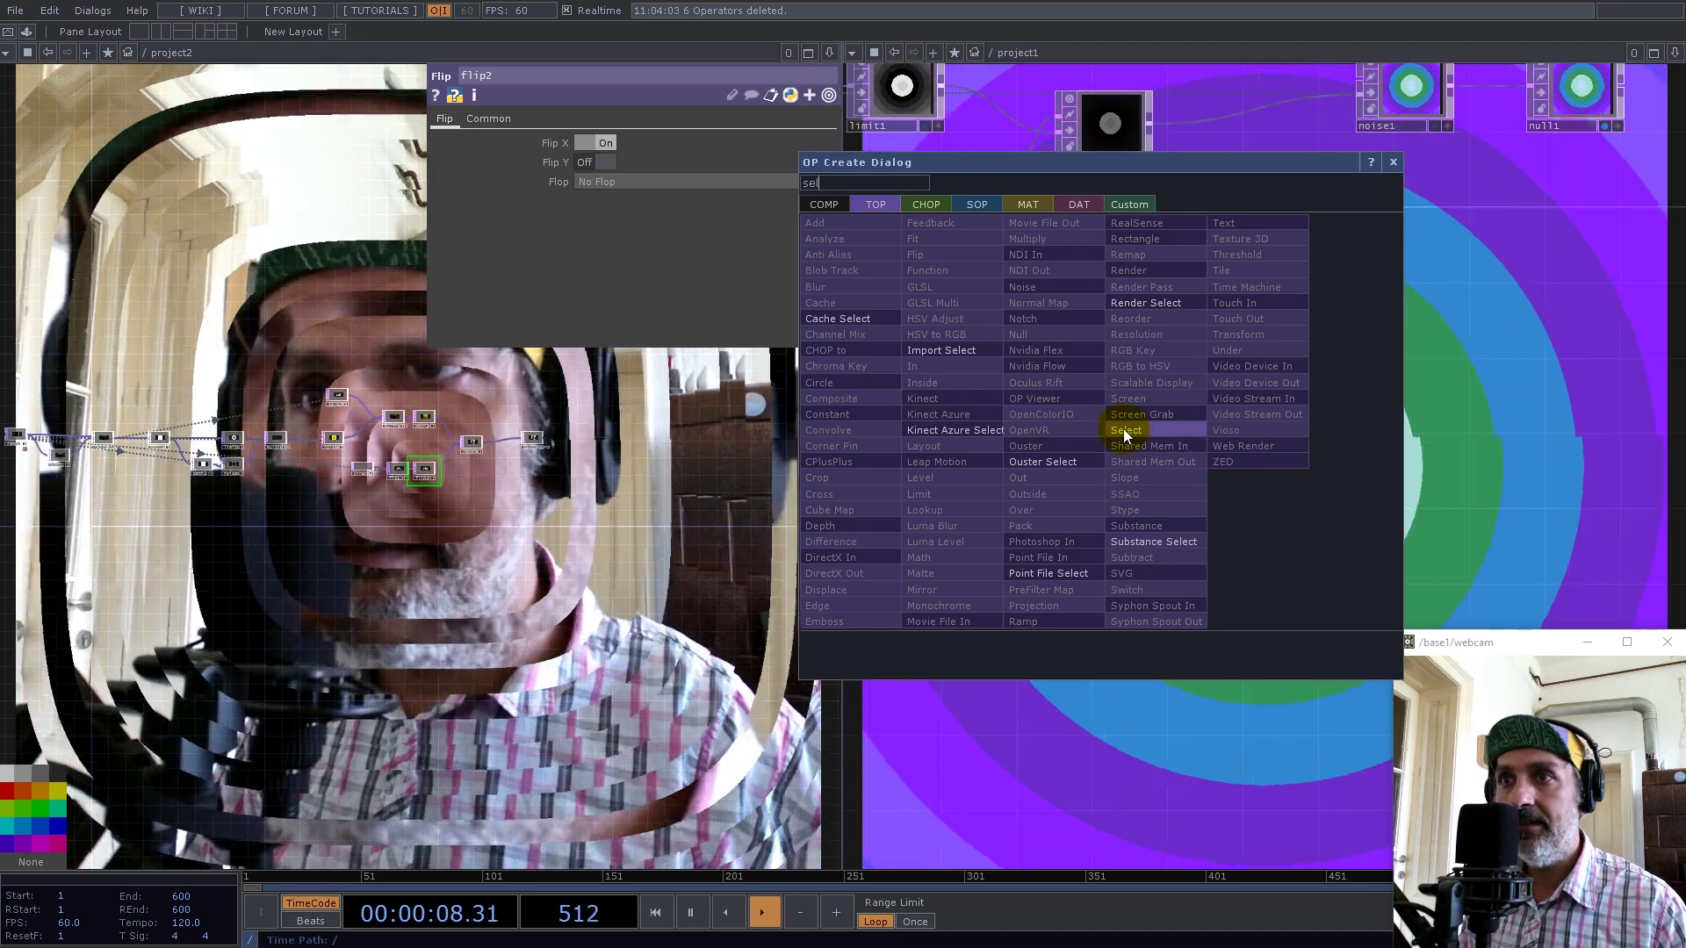
click(1125, 430)
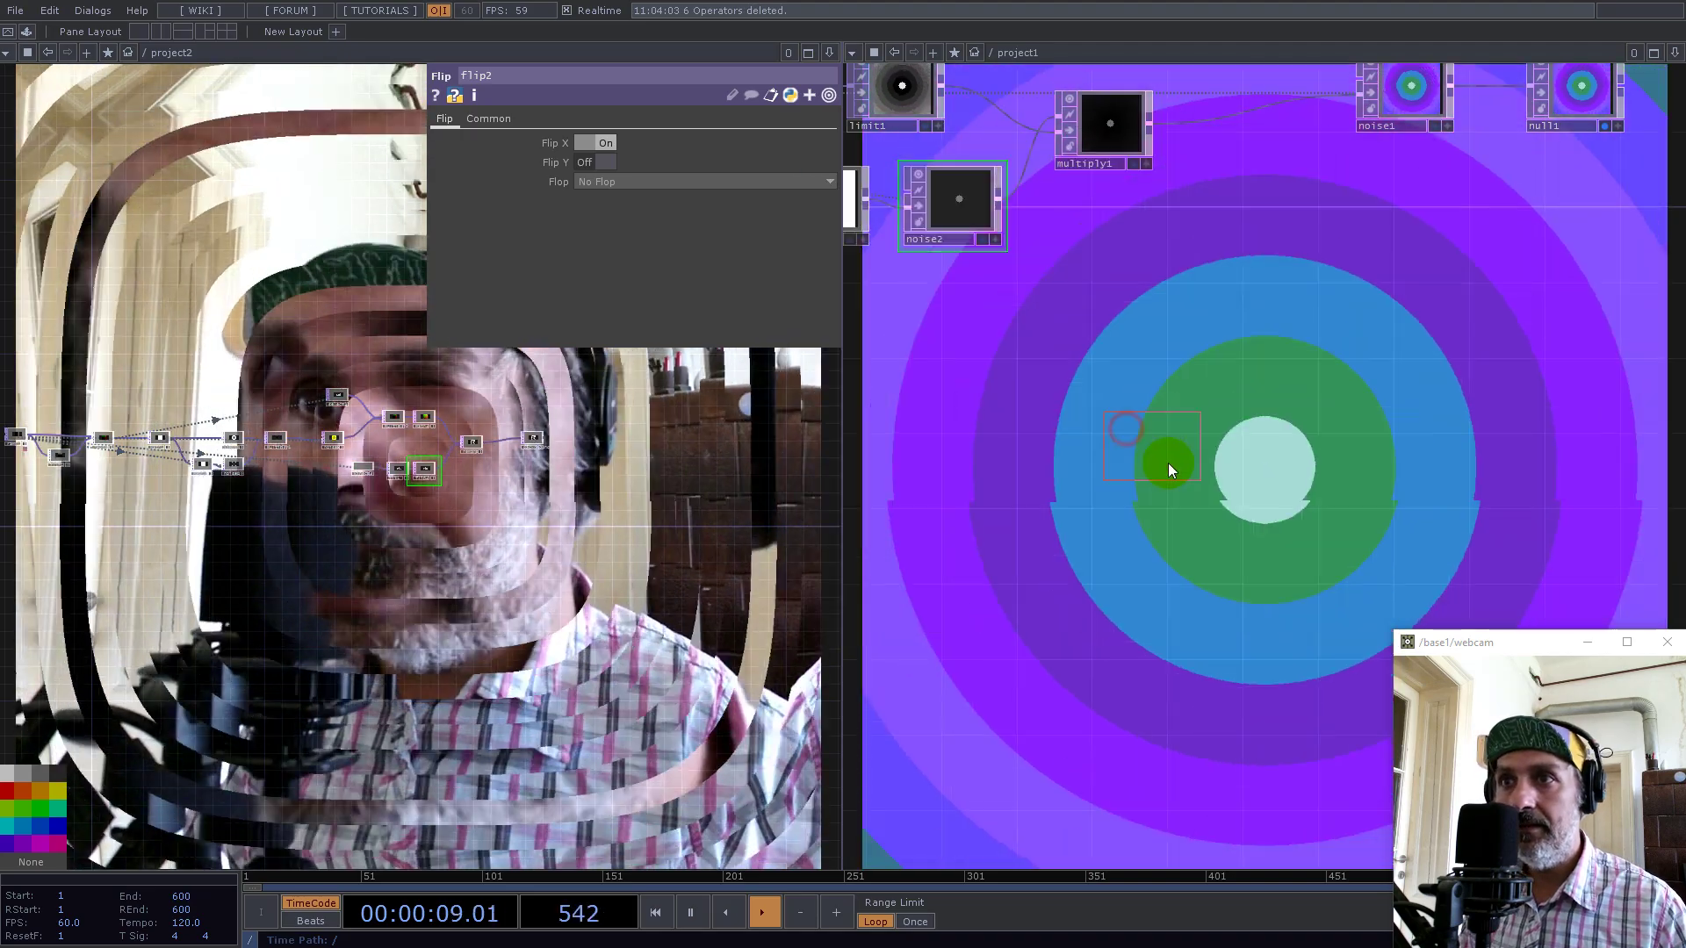
click(1166, 457)
scroll(360, 468, up, 6)
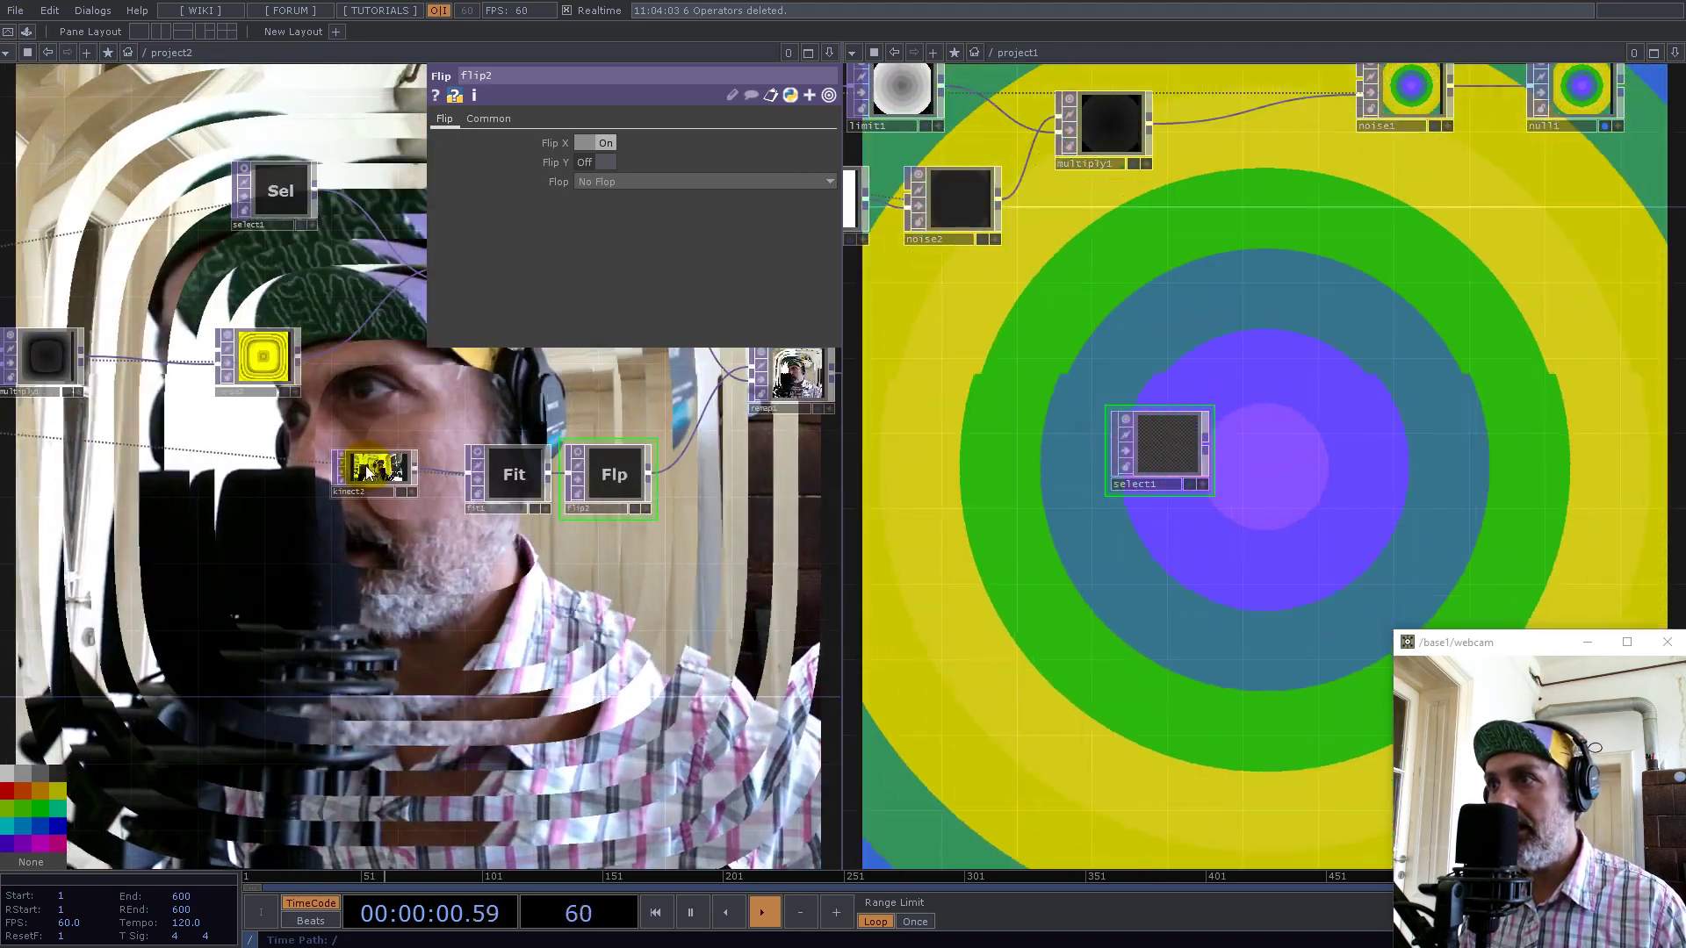
Point select1 at project2's kinect2 TOP and close the project2 pane
drag(379, 477, 1176, 450)
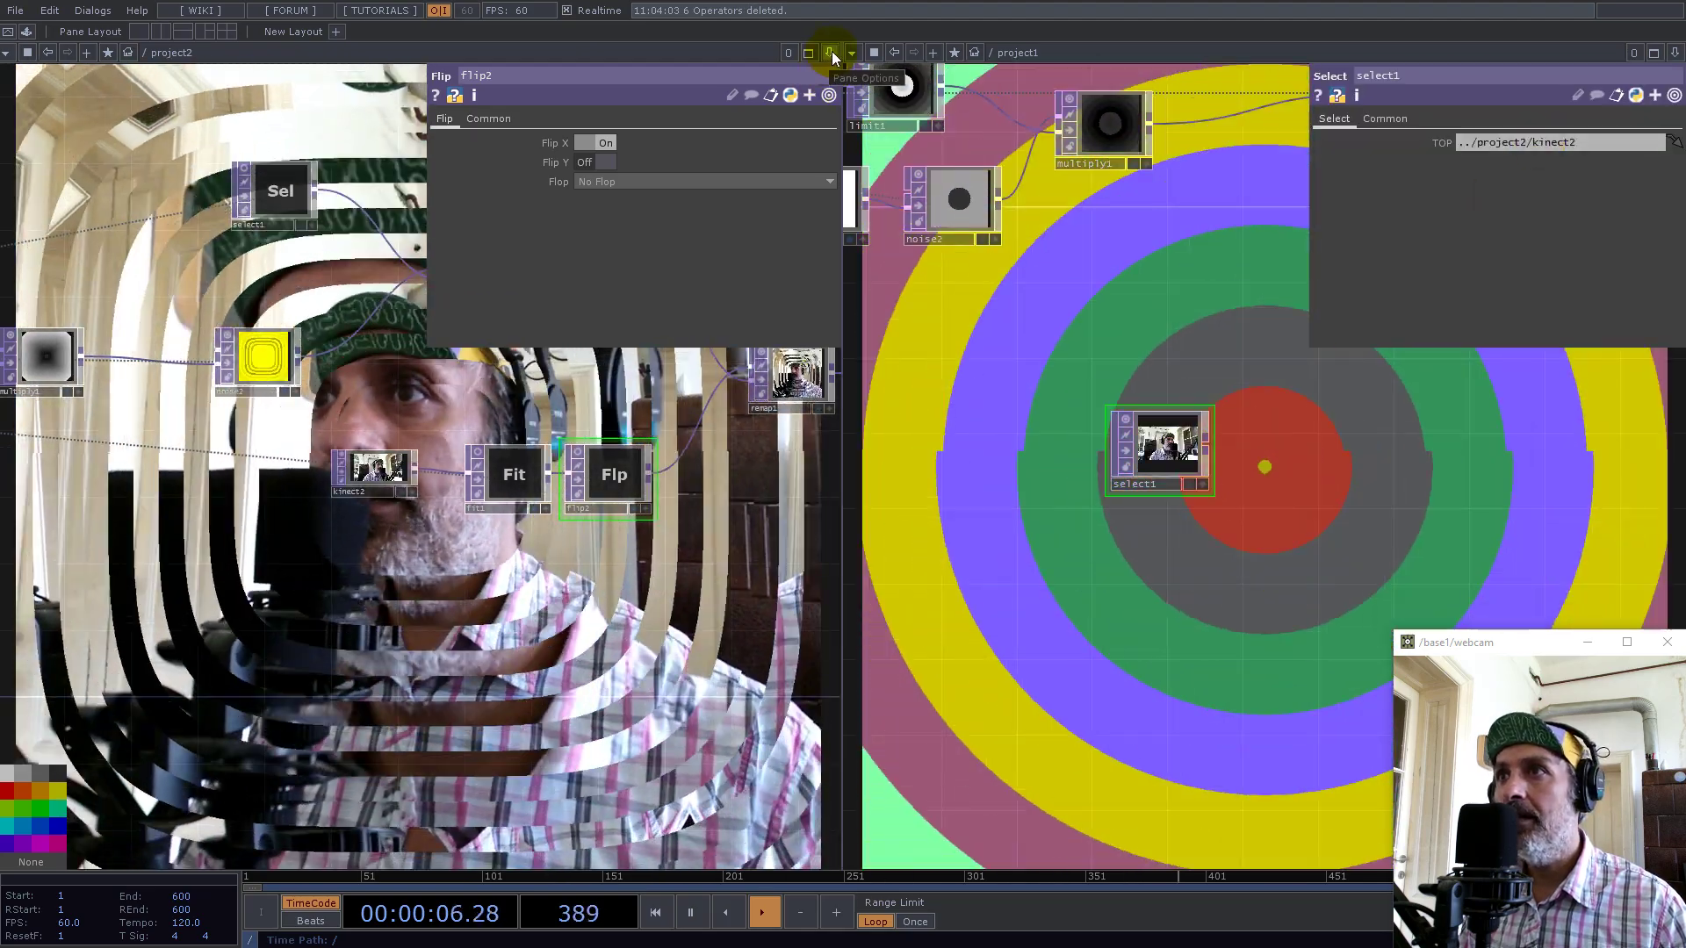
click(828, 52)
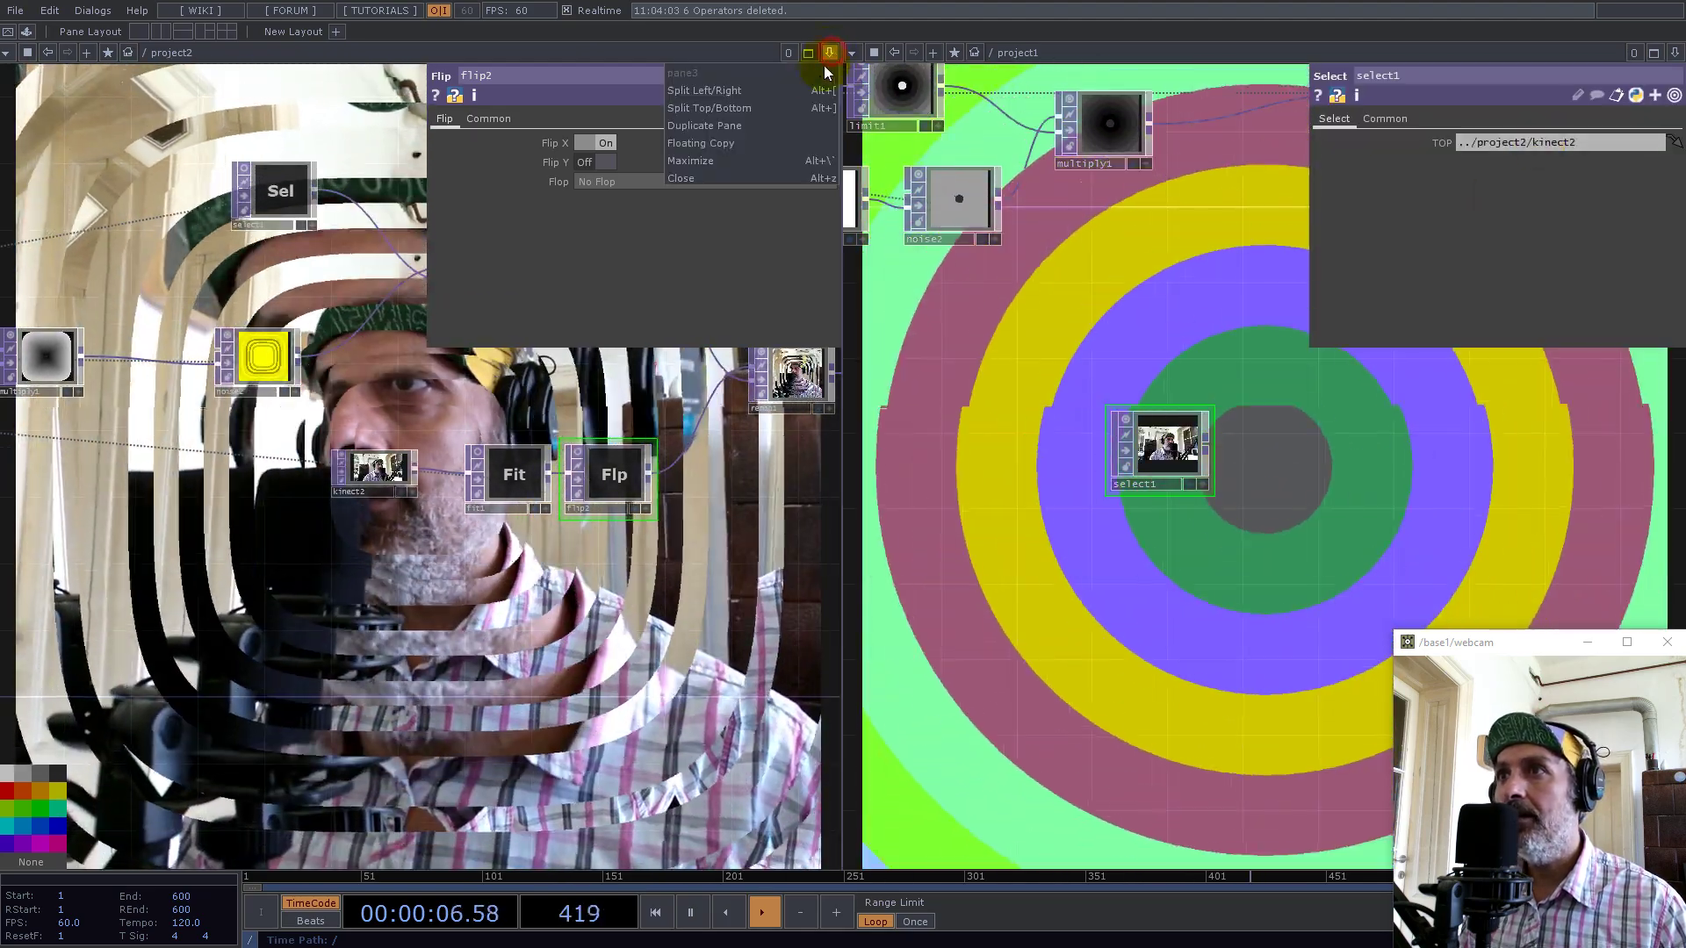
click(735, 179)
scroll(861, 514, down, 5)
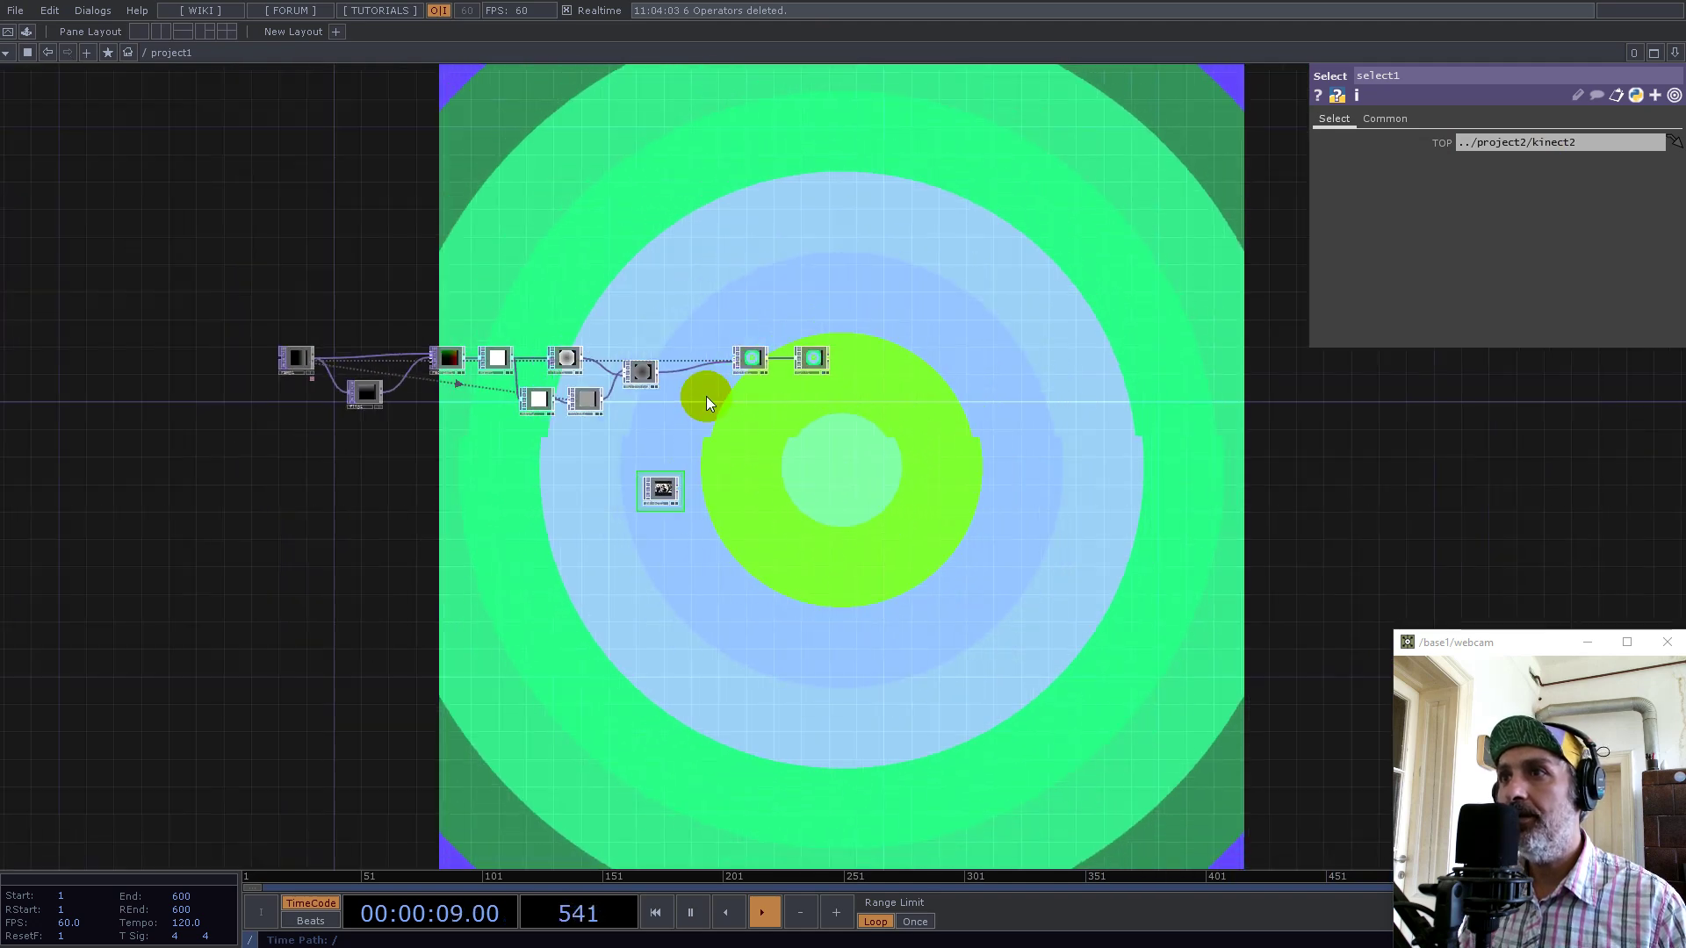
Add a Fit TOP to the output of select1 and place it beside select1
scroll(703, 387, up, 6)
drag(632, 618, 628, 520)
scroll(592, 538, up, 5)
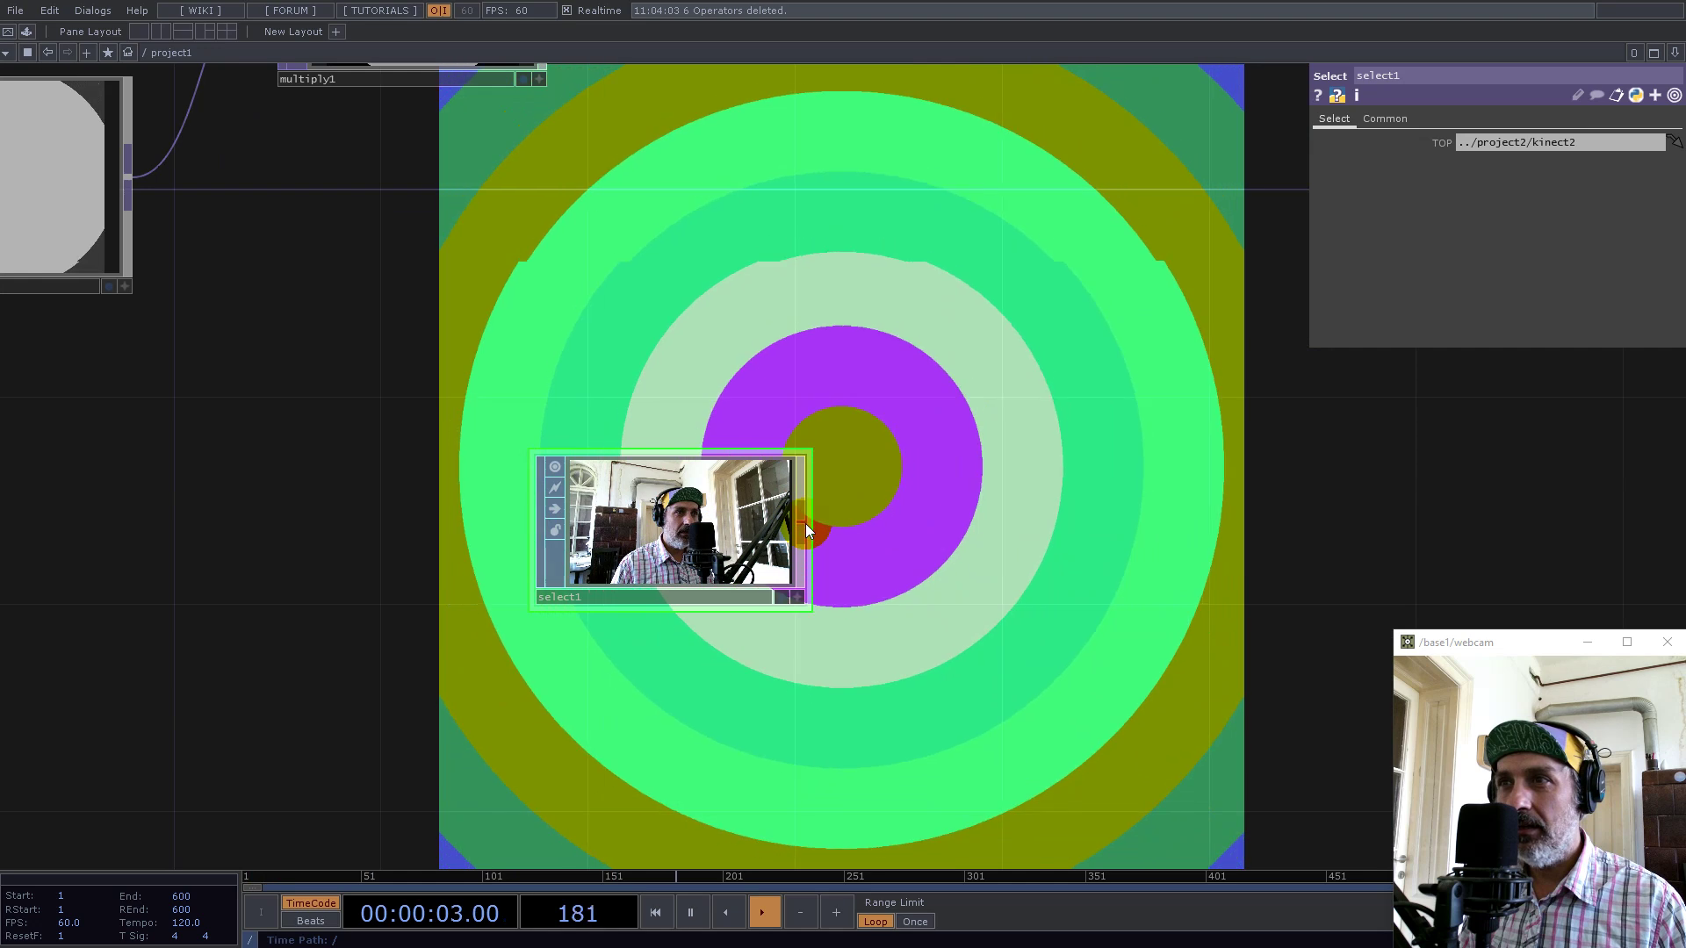
right_click(805, 523)
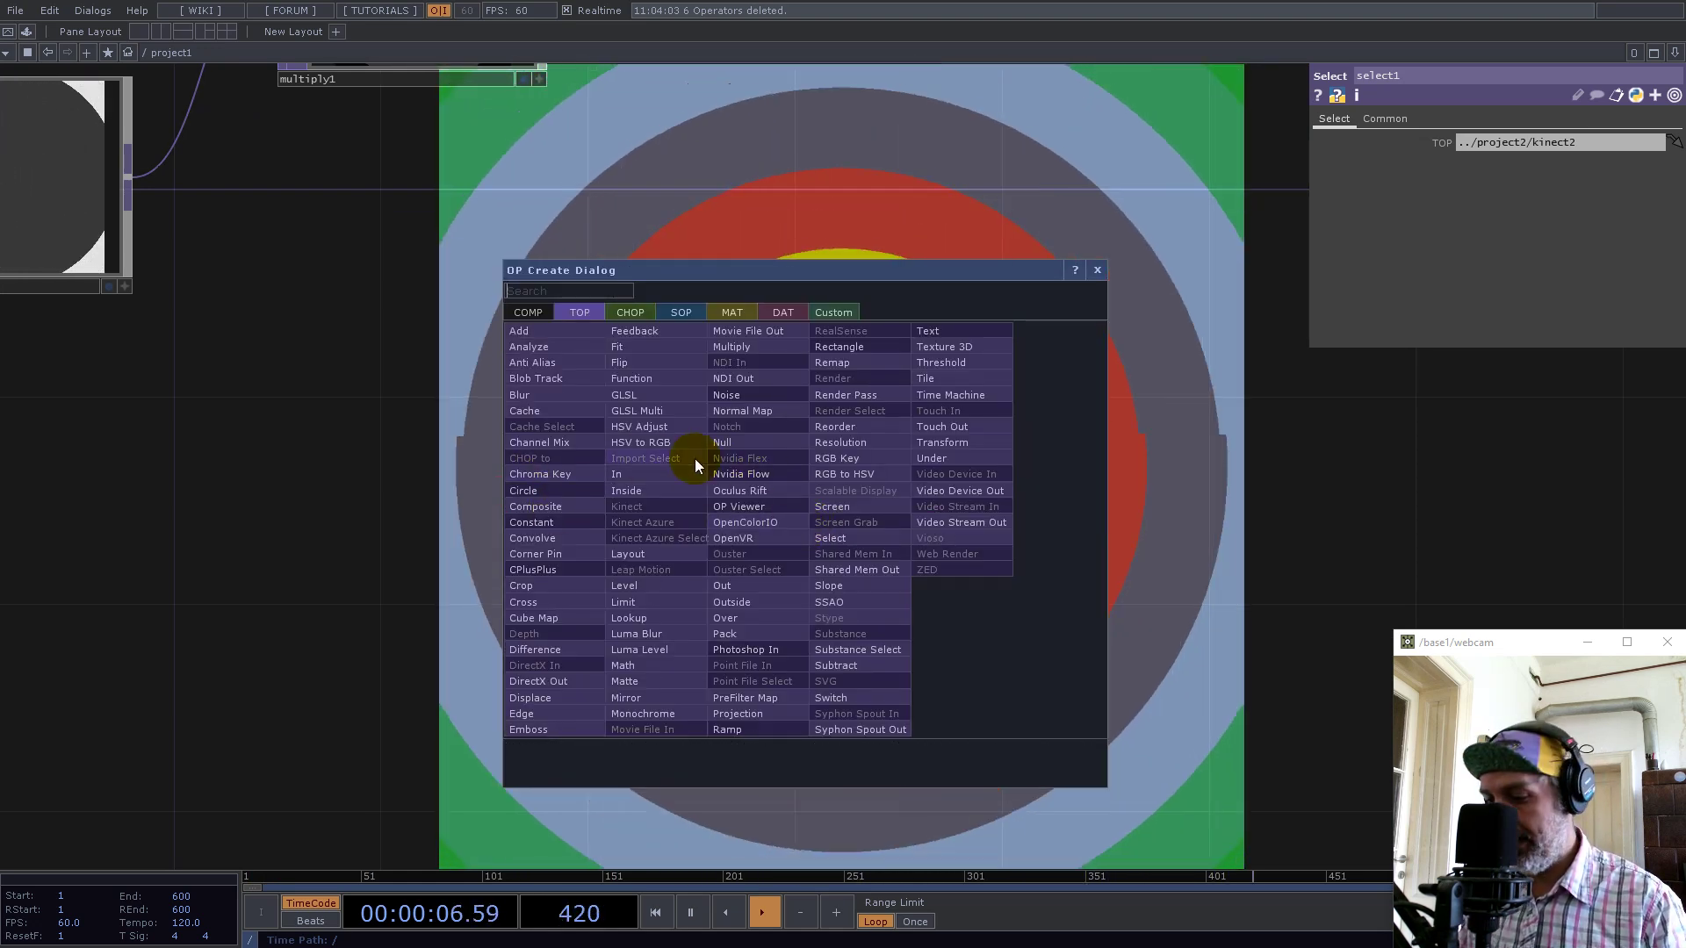
text(fit)
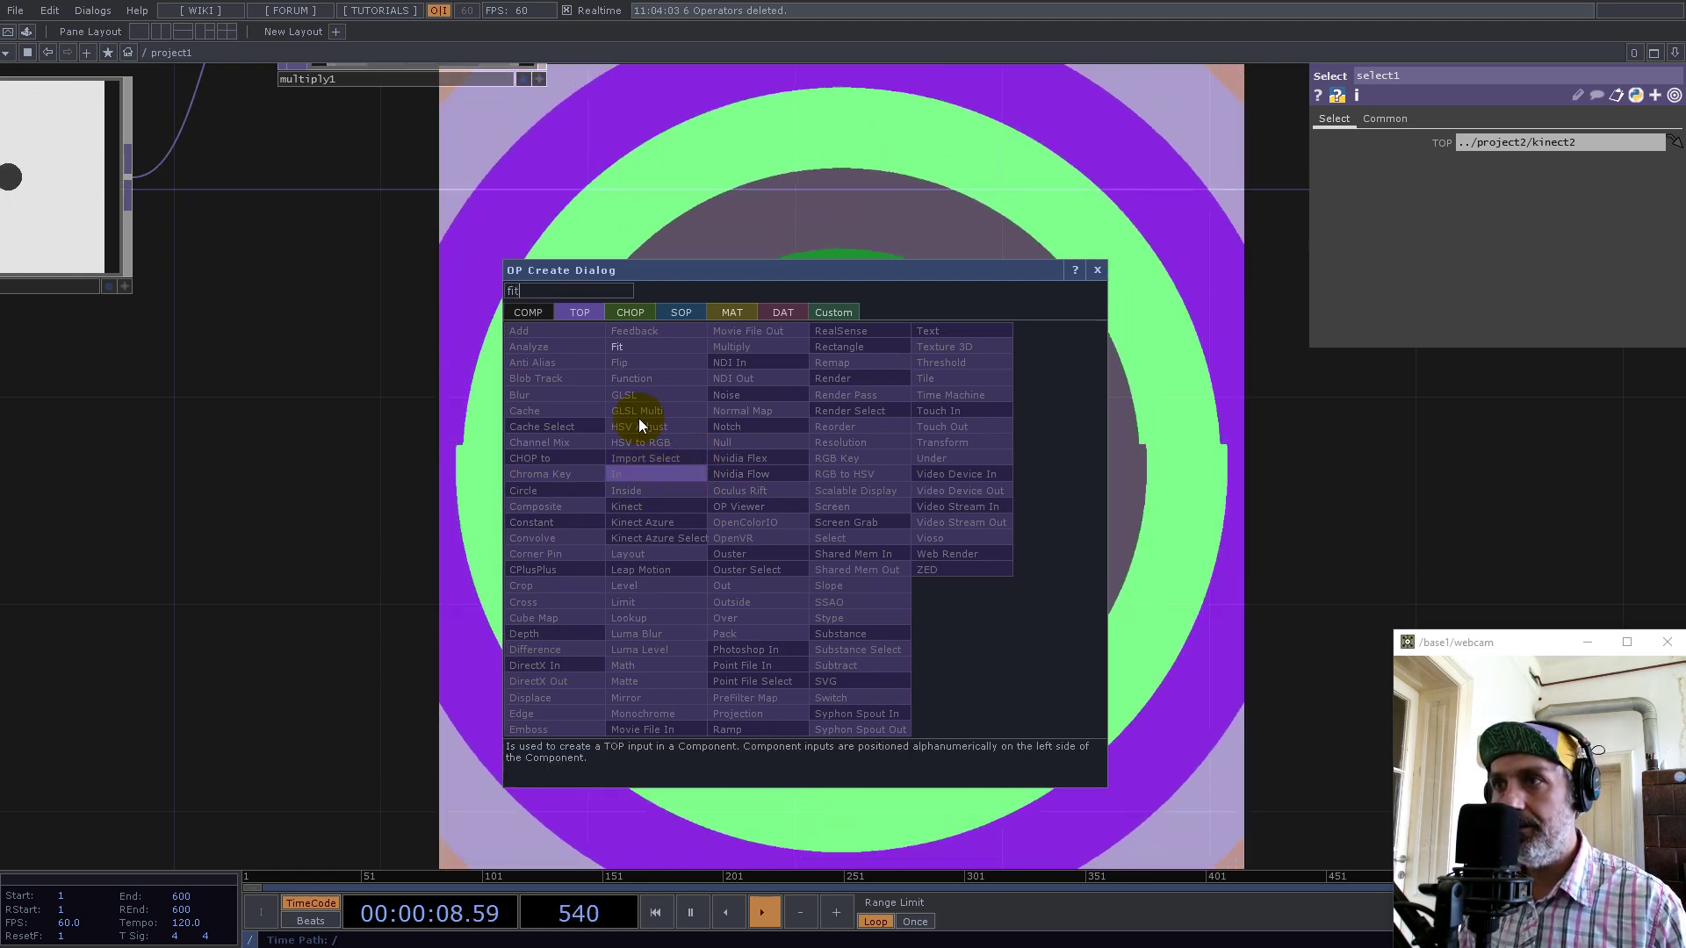
click(625, 348)
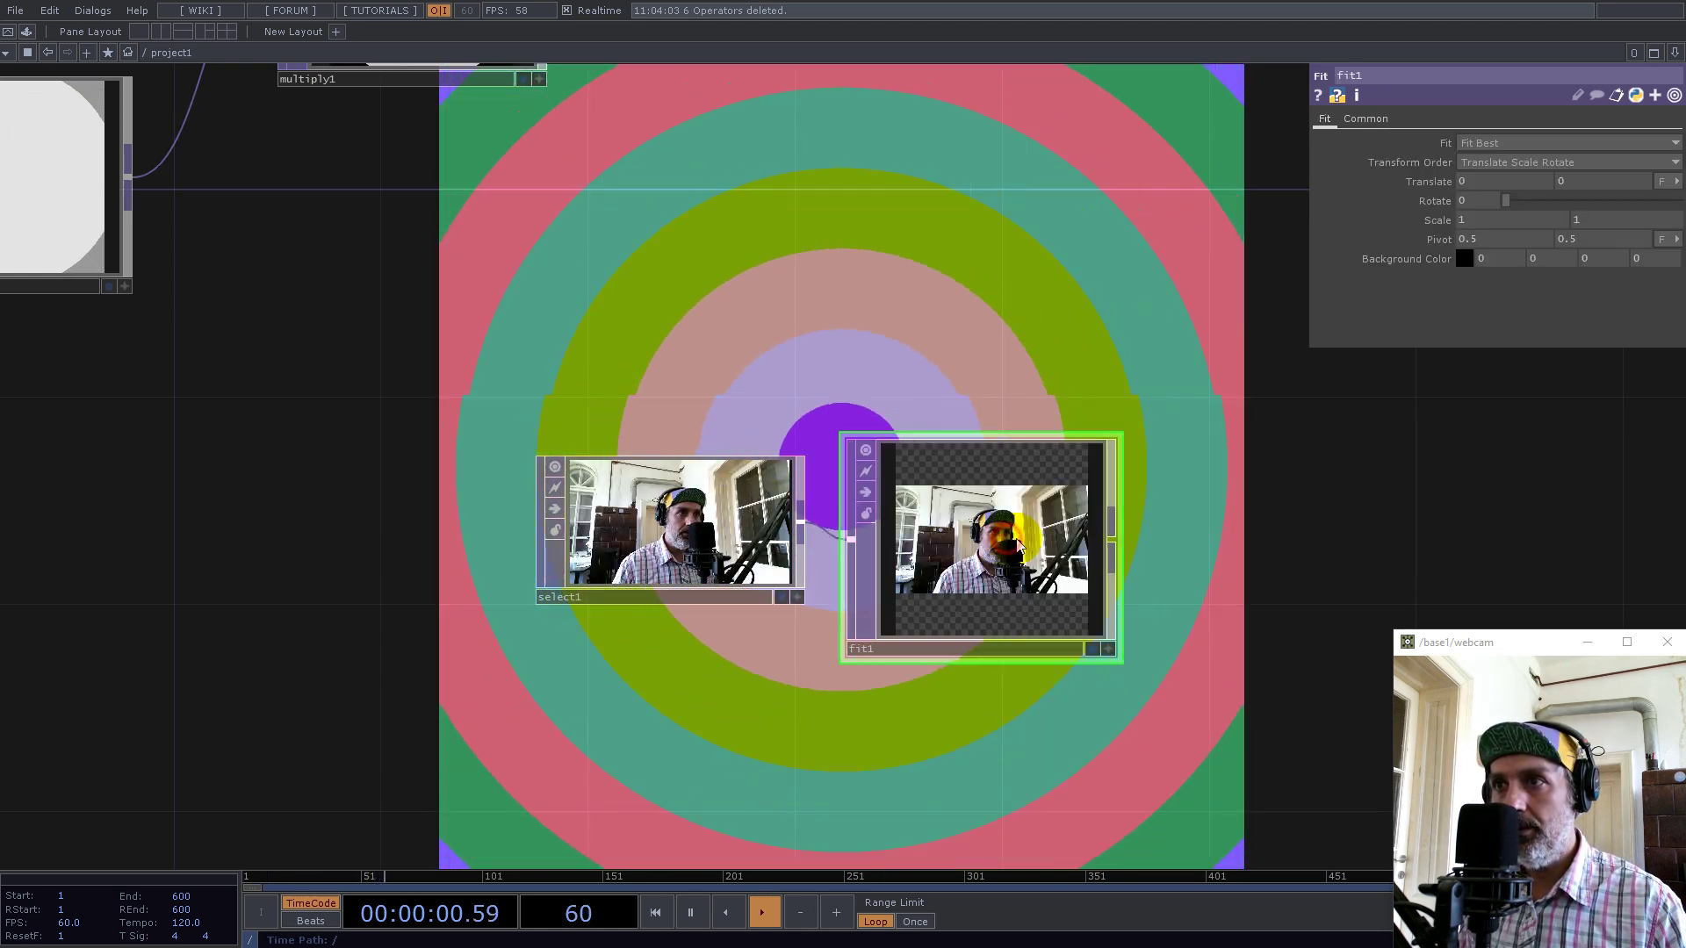
Link fit1's output resolution to ramp1's 1280 by 1280 resolution by reference
scroll(1133, 562, down, 4)
drag(263, 173, 948, 346)
scroll(702, 457, up, 3)
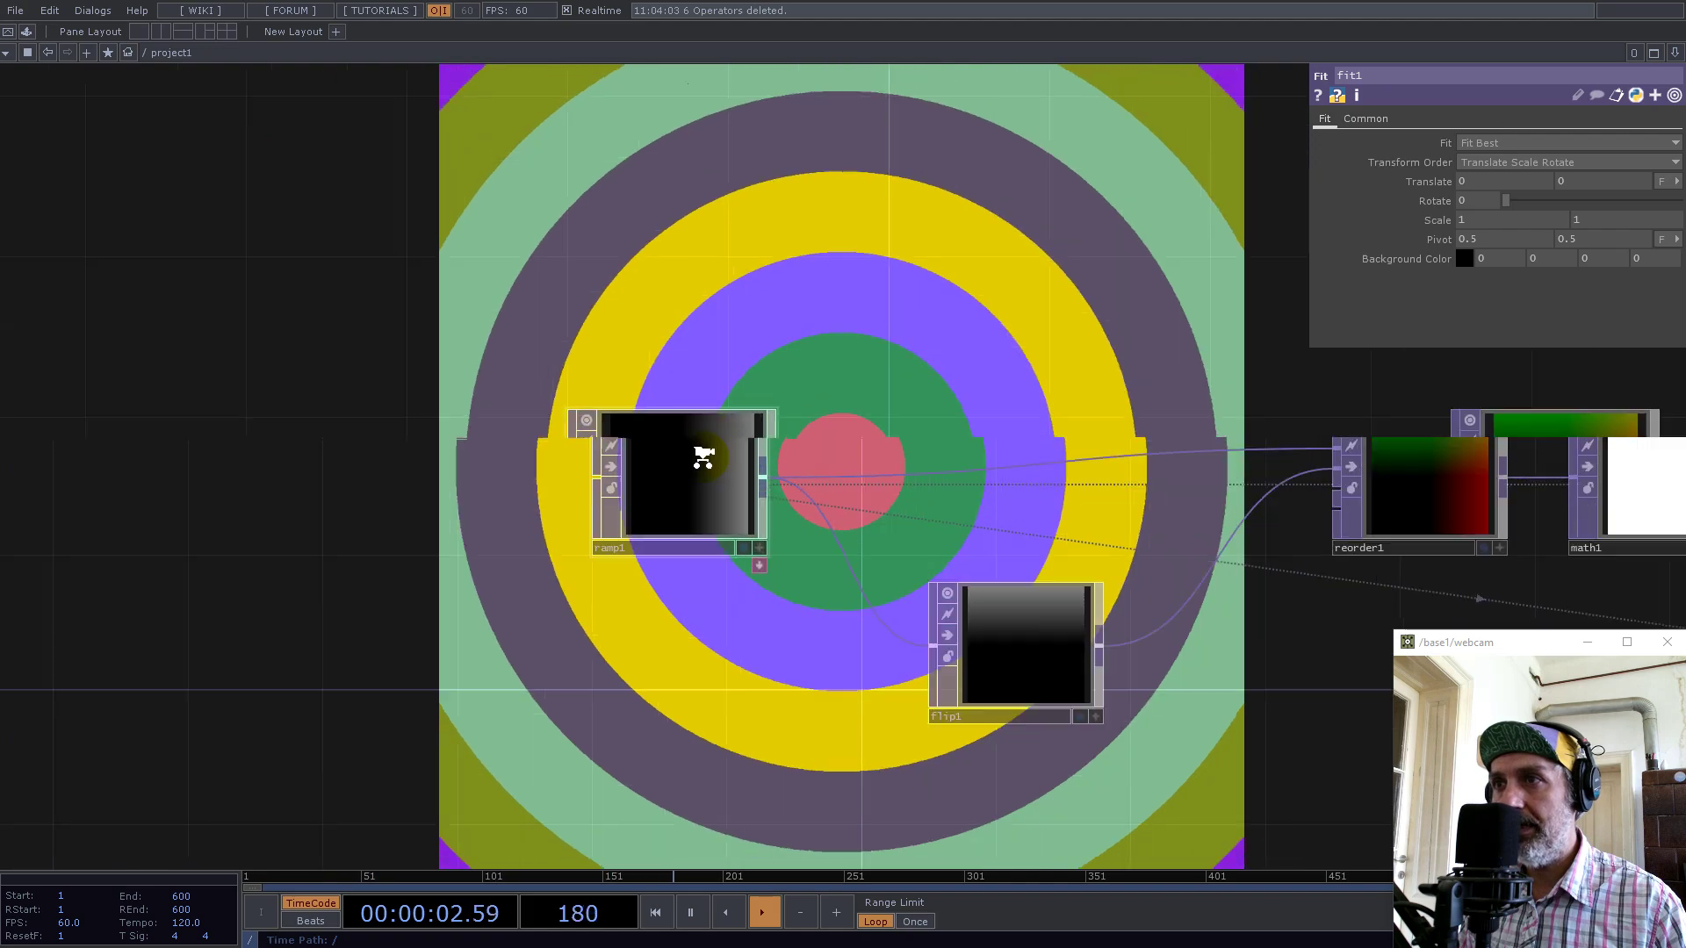
click(703, 457)
scroll(703, 457, up, 2)
scroll(696, 328, down, 6)
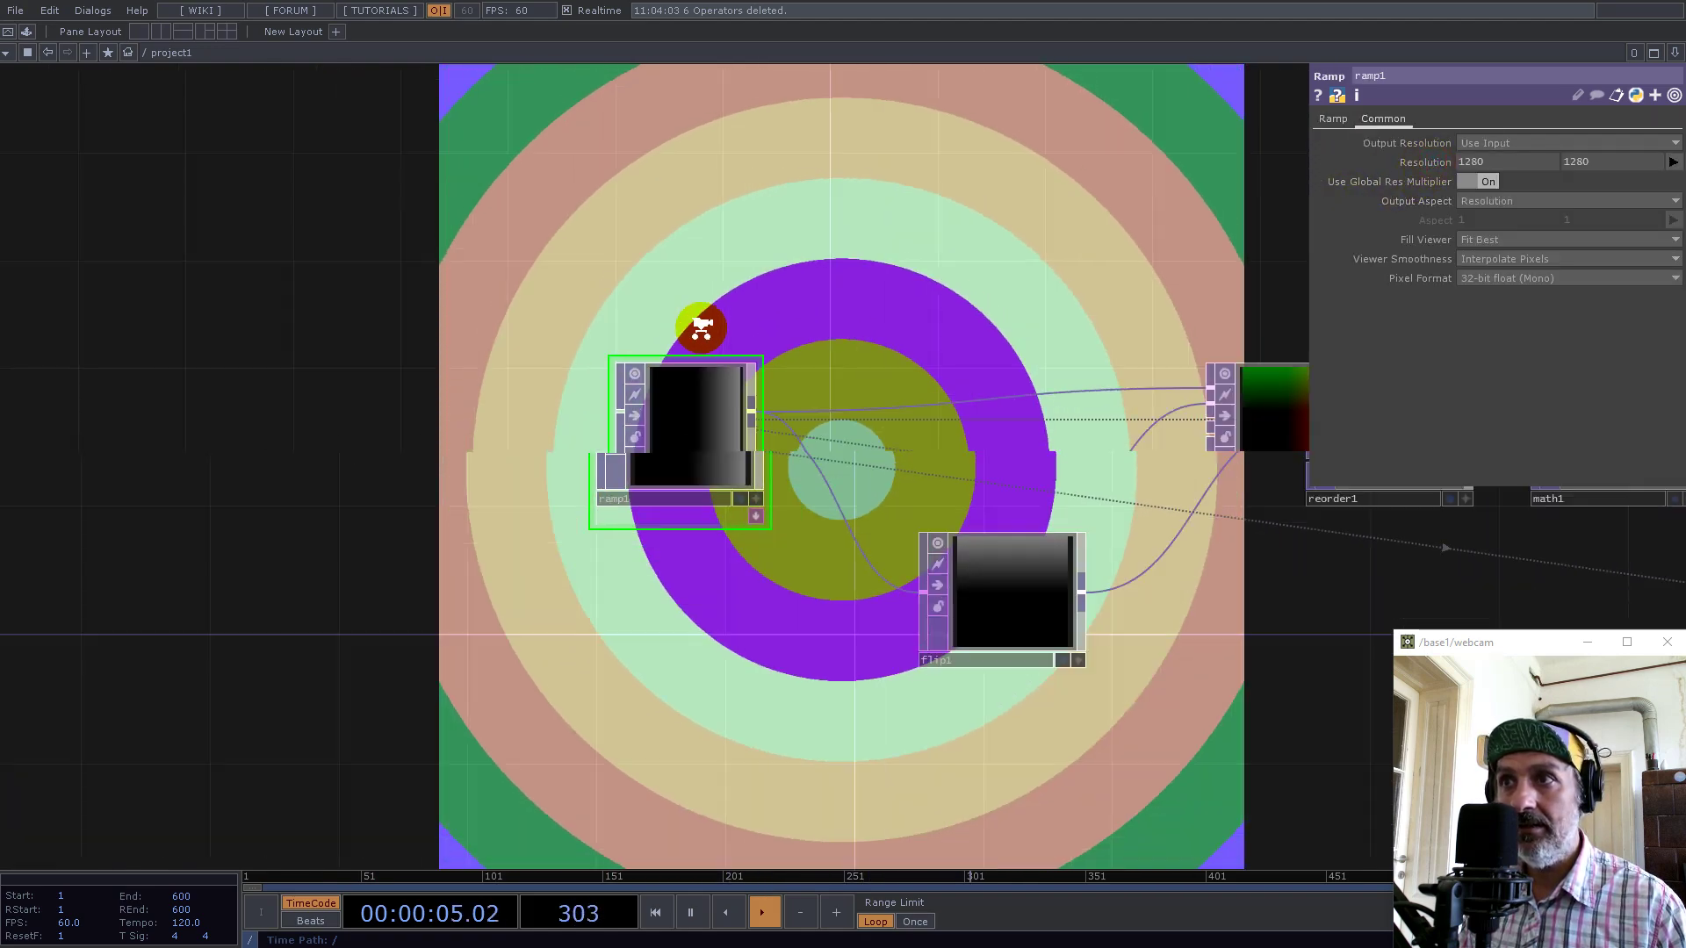
scroll(1106, 527, up, 3)
middle_drag(1124, 577, 1059, 709)
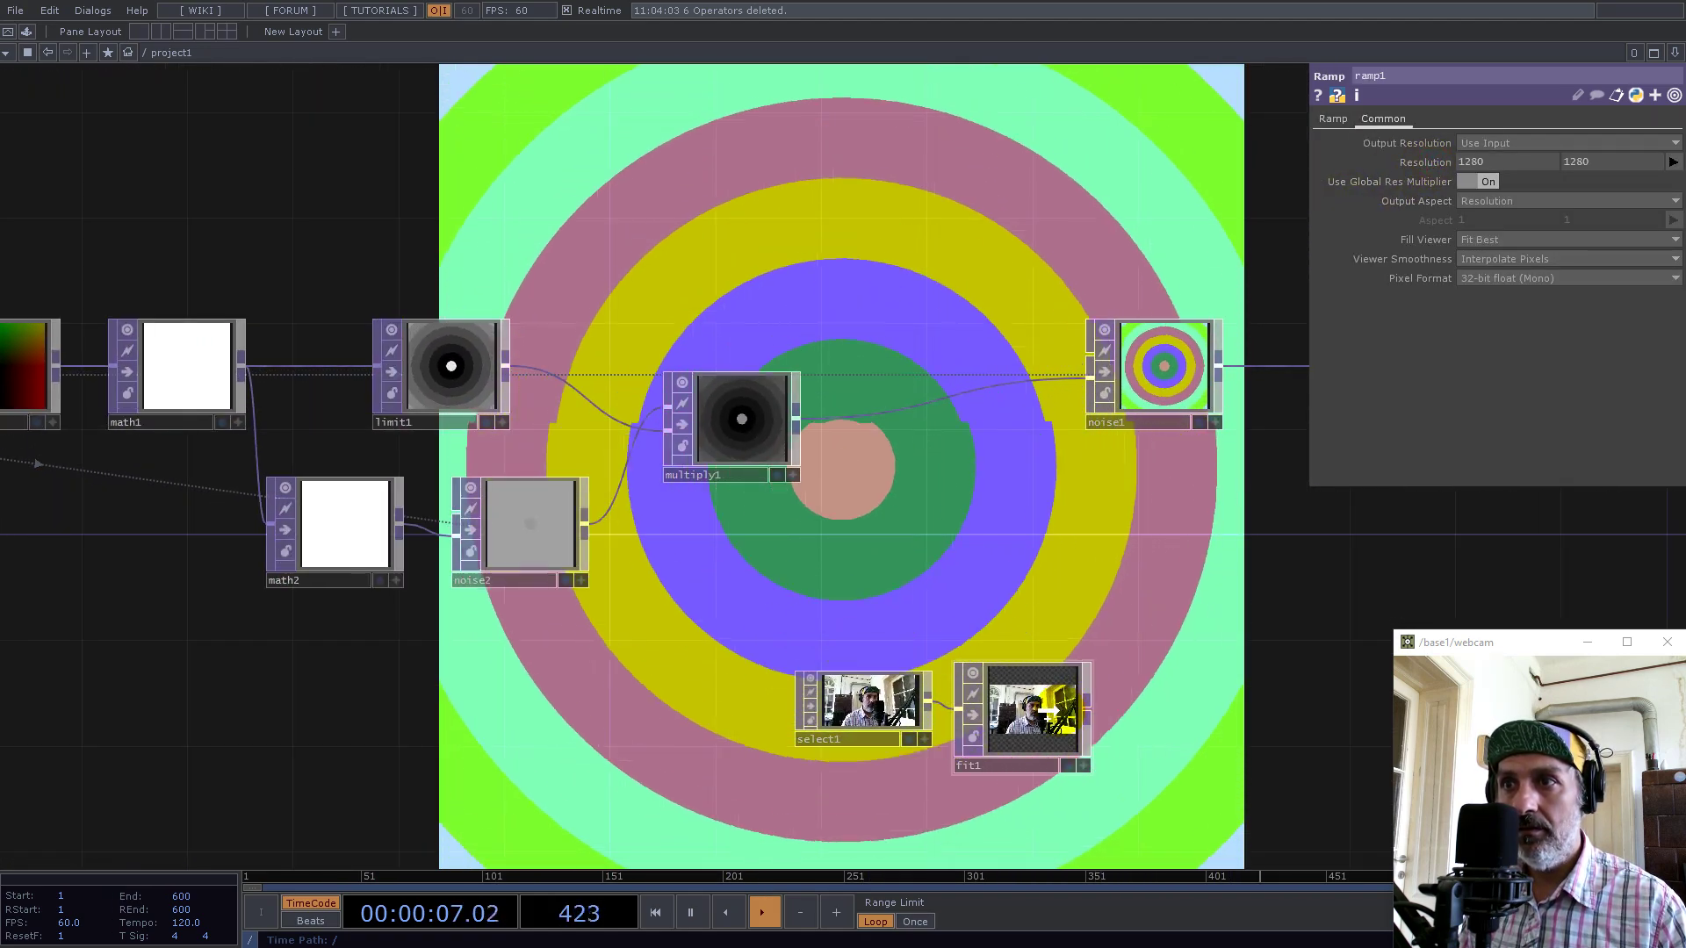
click(1059, 709)
click(1370, 118)
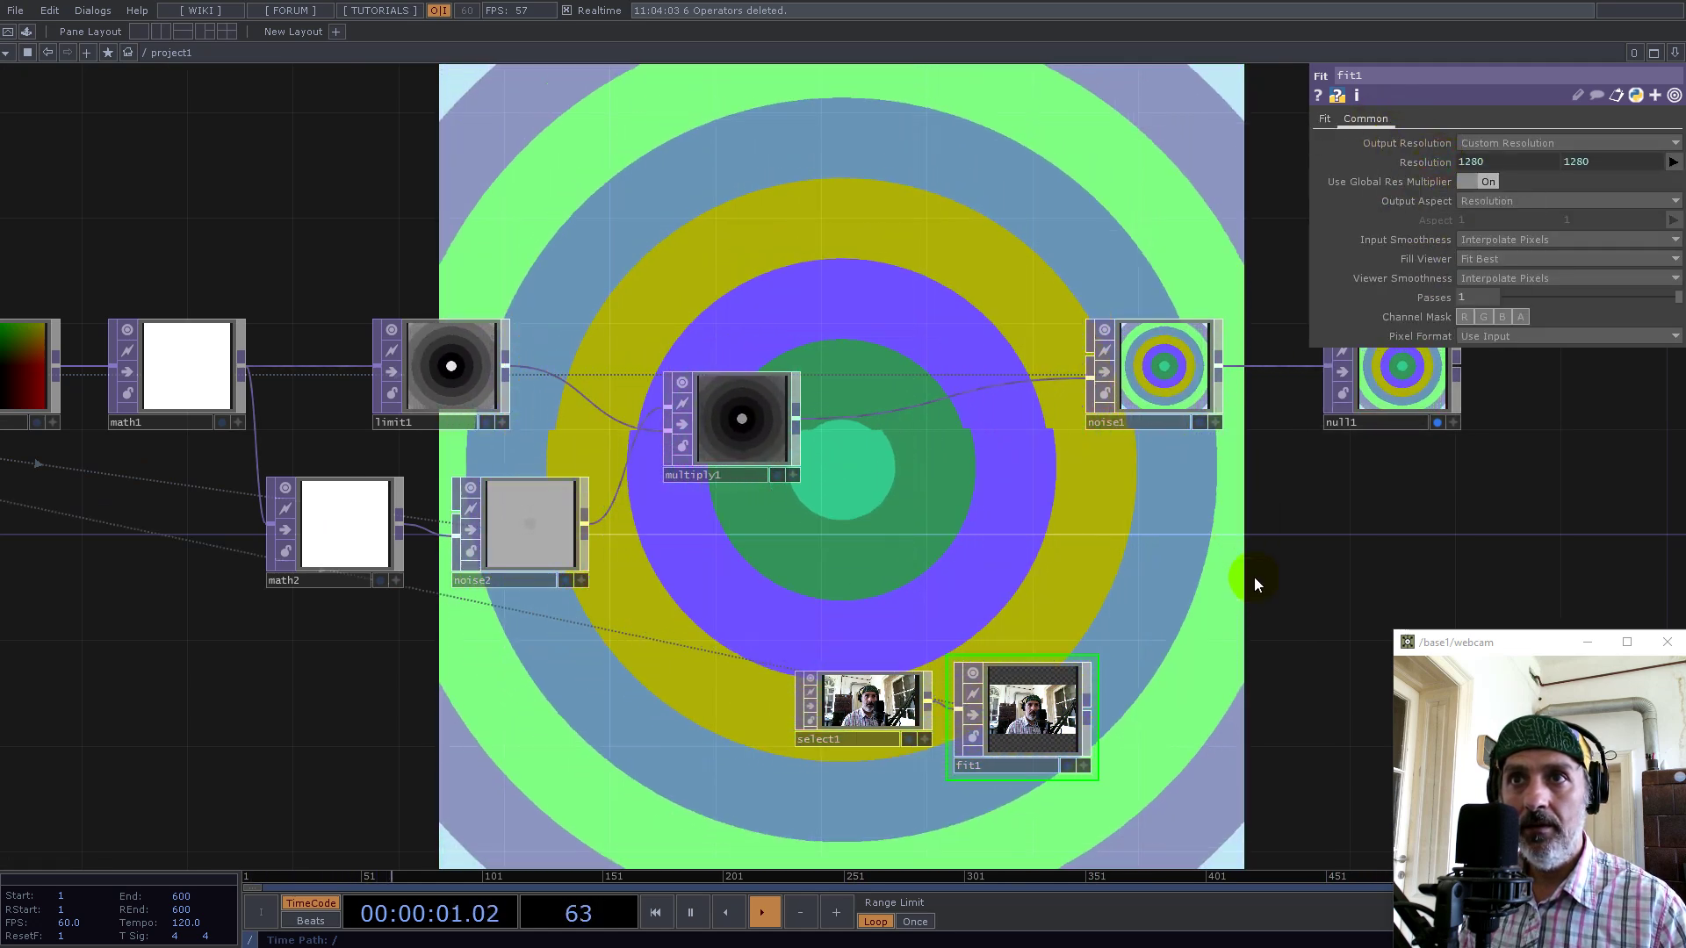
Set fit1's fit mode to Fit Outside and shift the node slightly away from select1
drag(1279, 676, 972, 477)
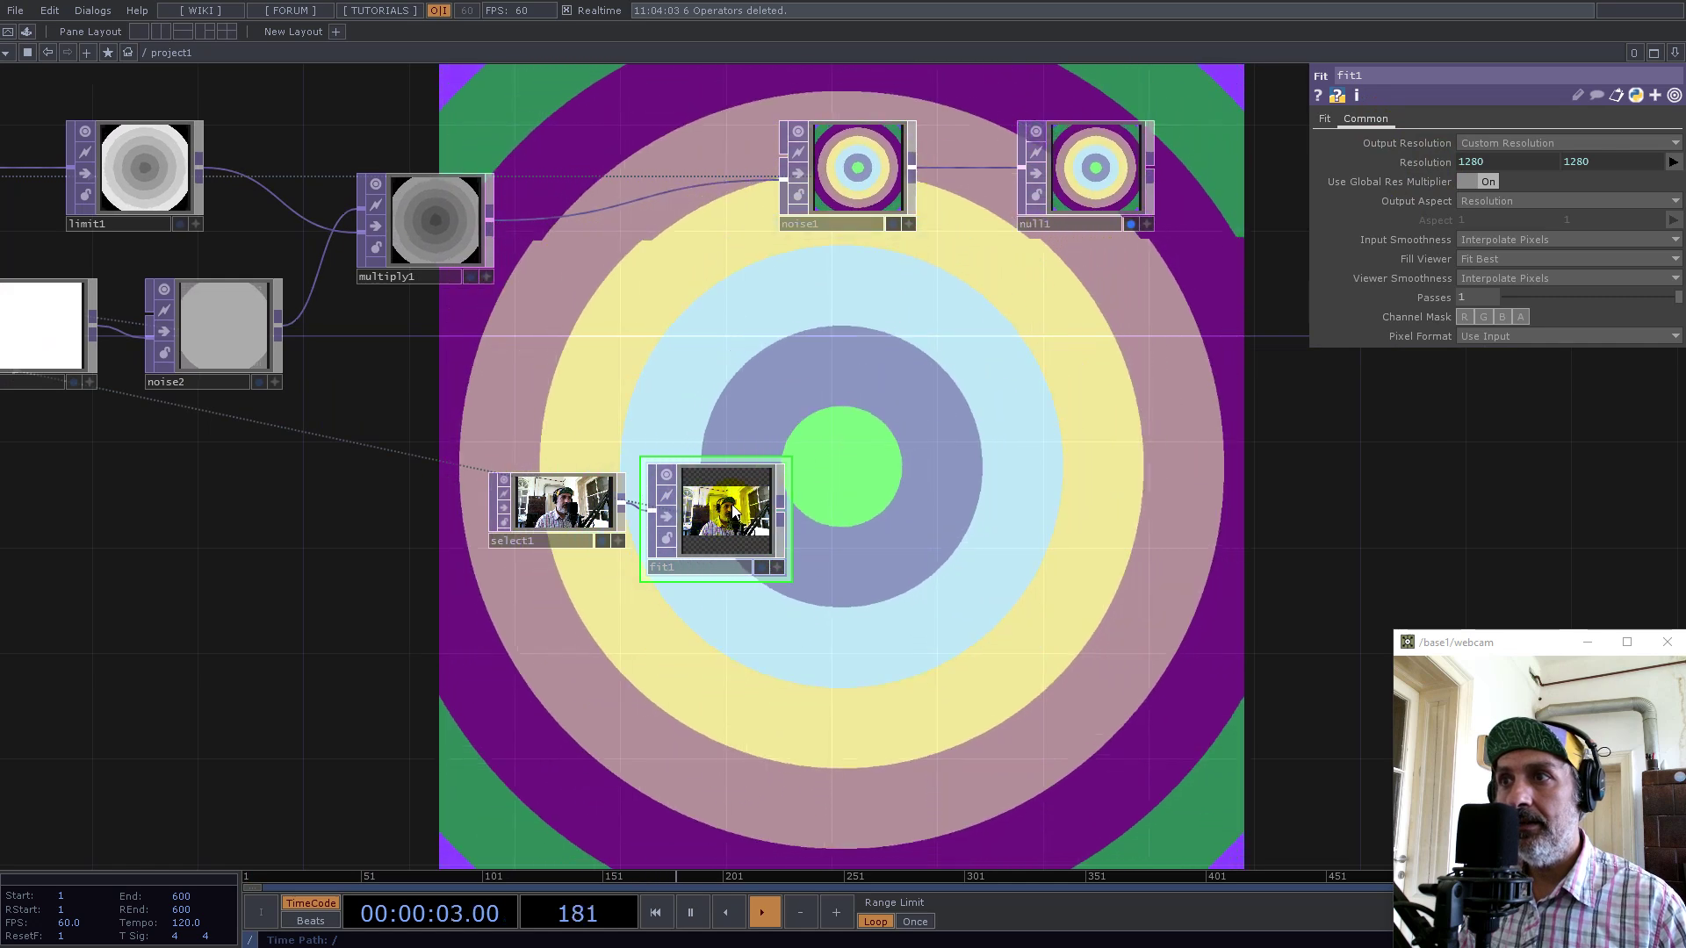
click(1325, 119)
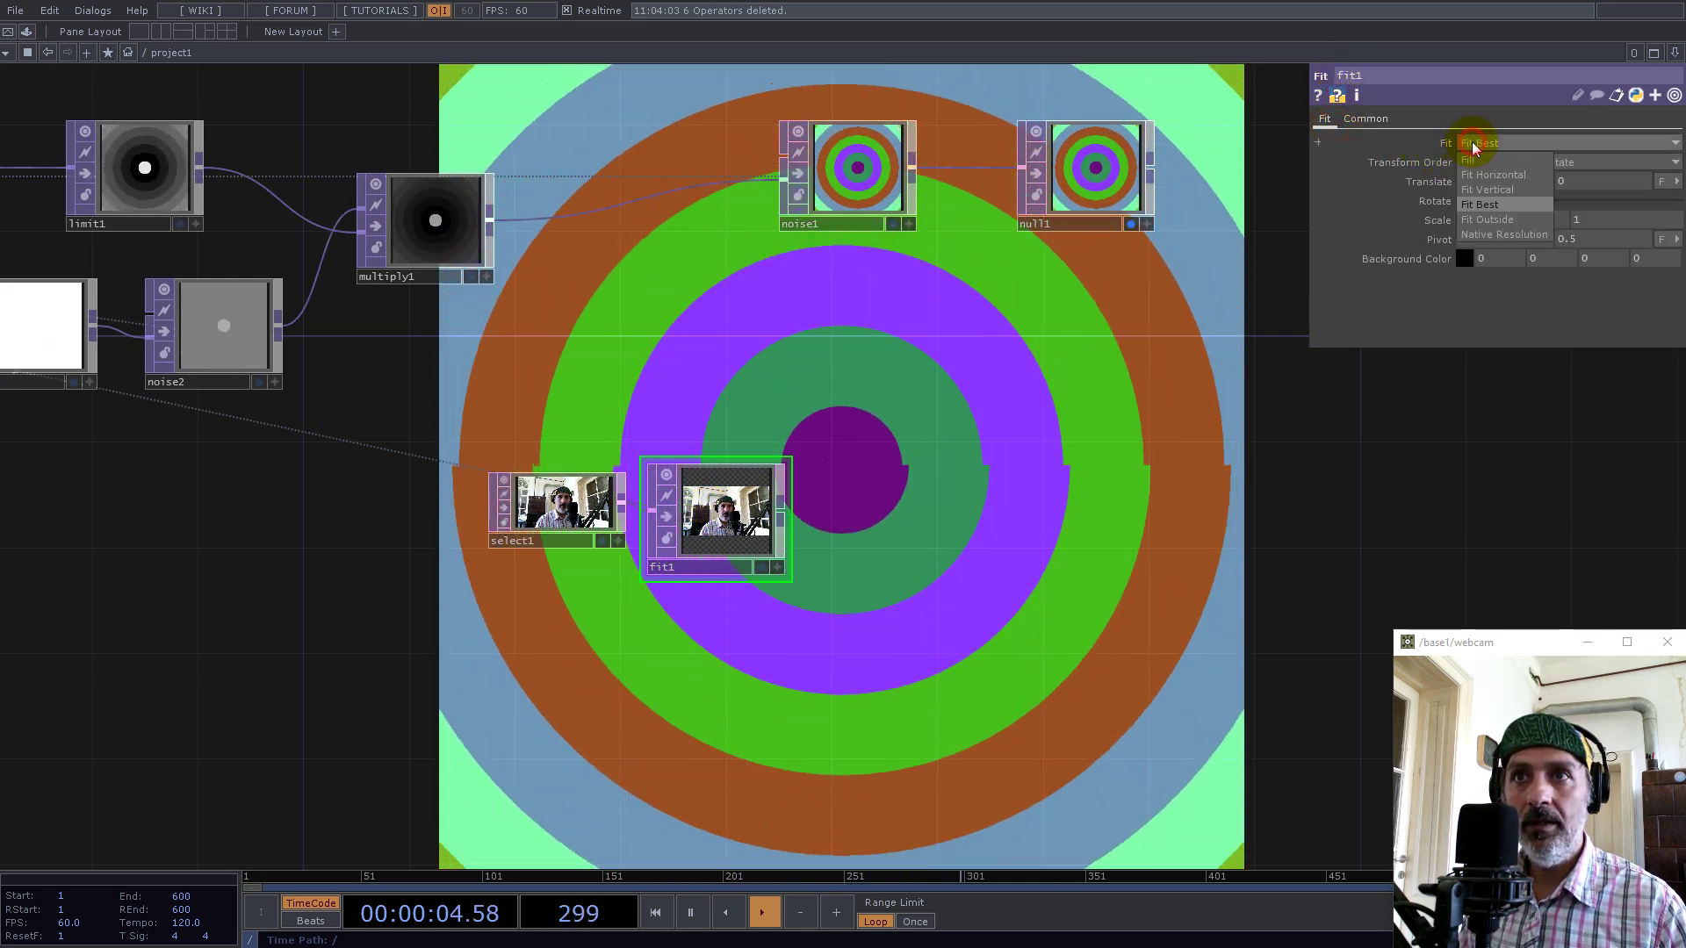
click(1480, 219)
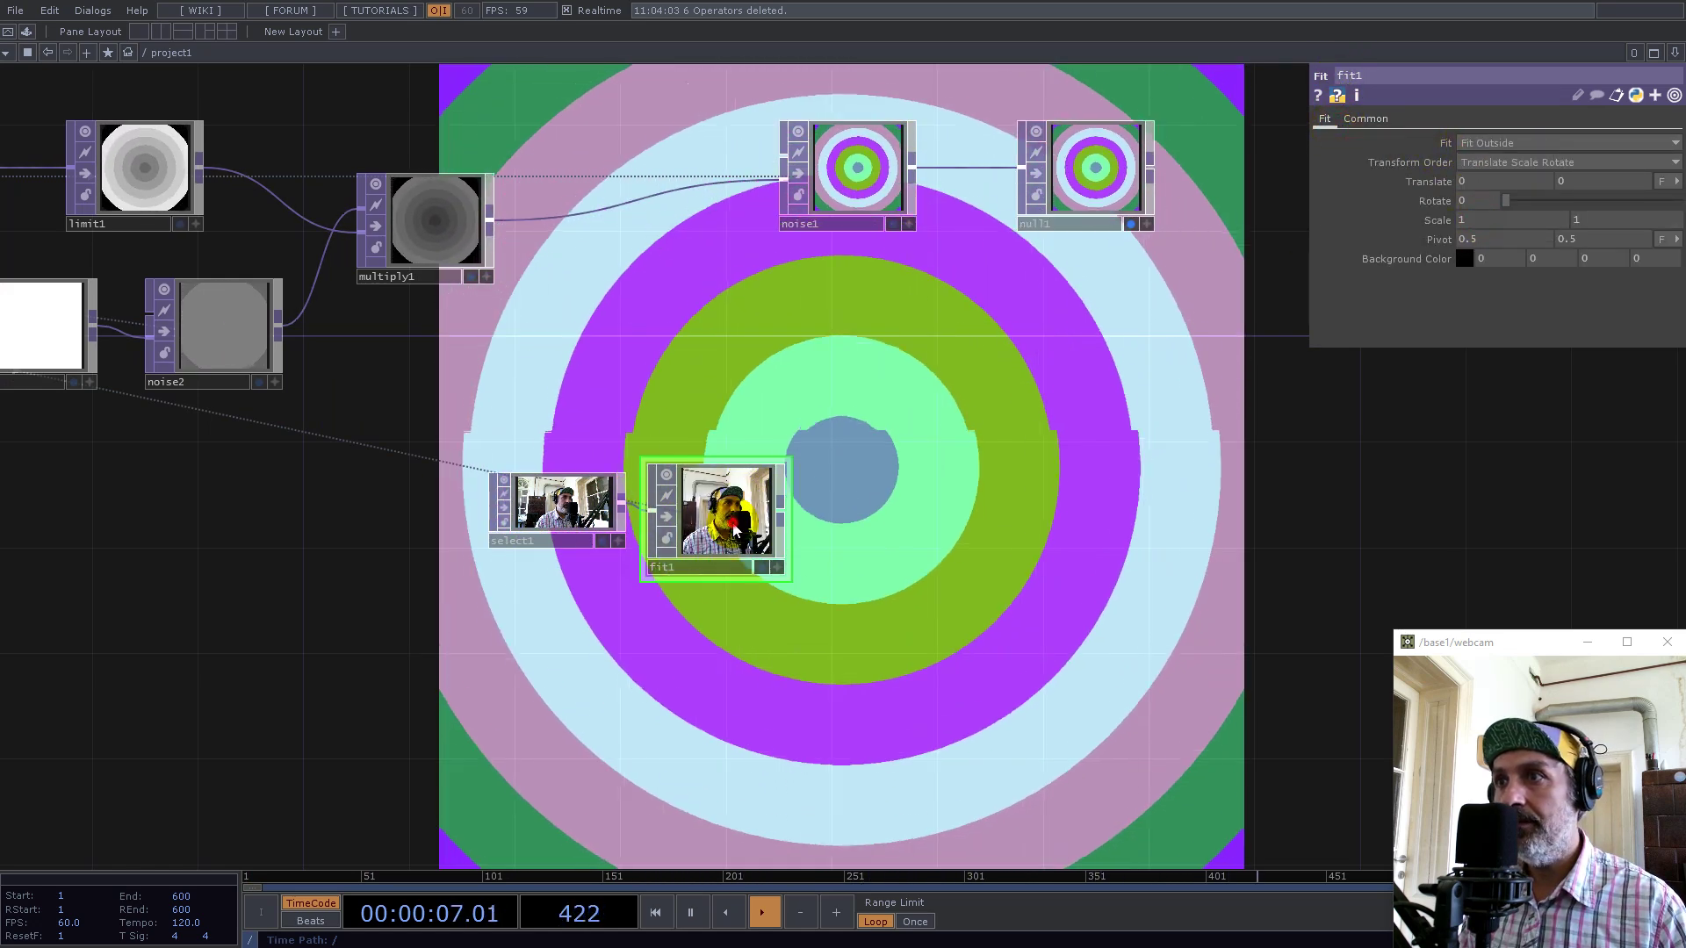
drag(720, 528, 746, 502)
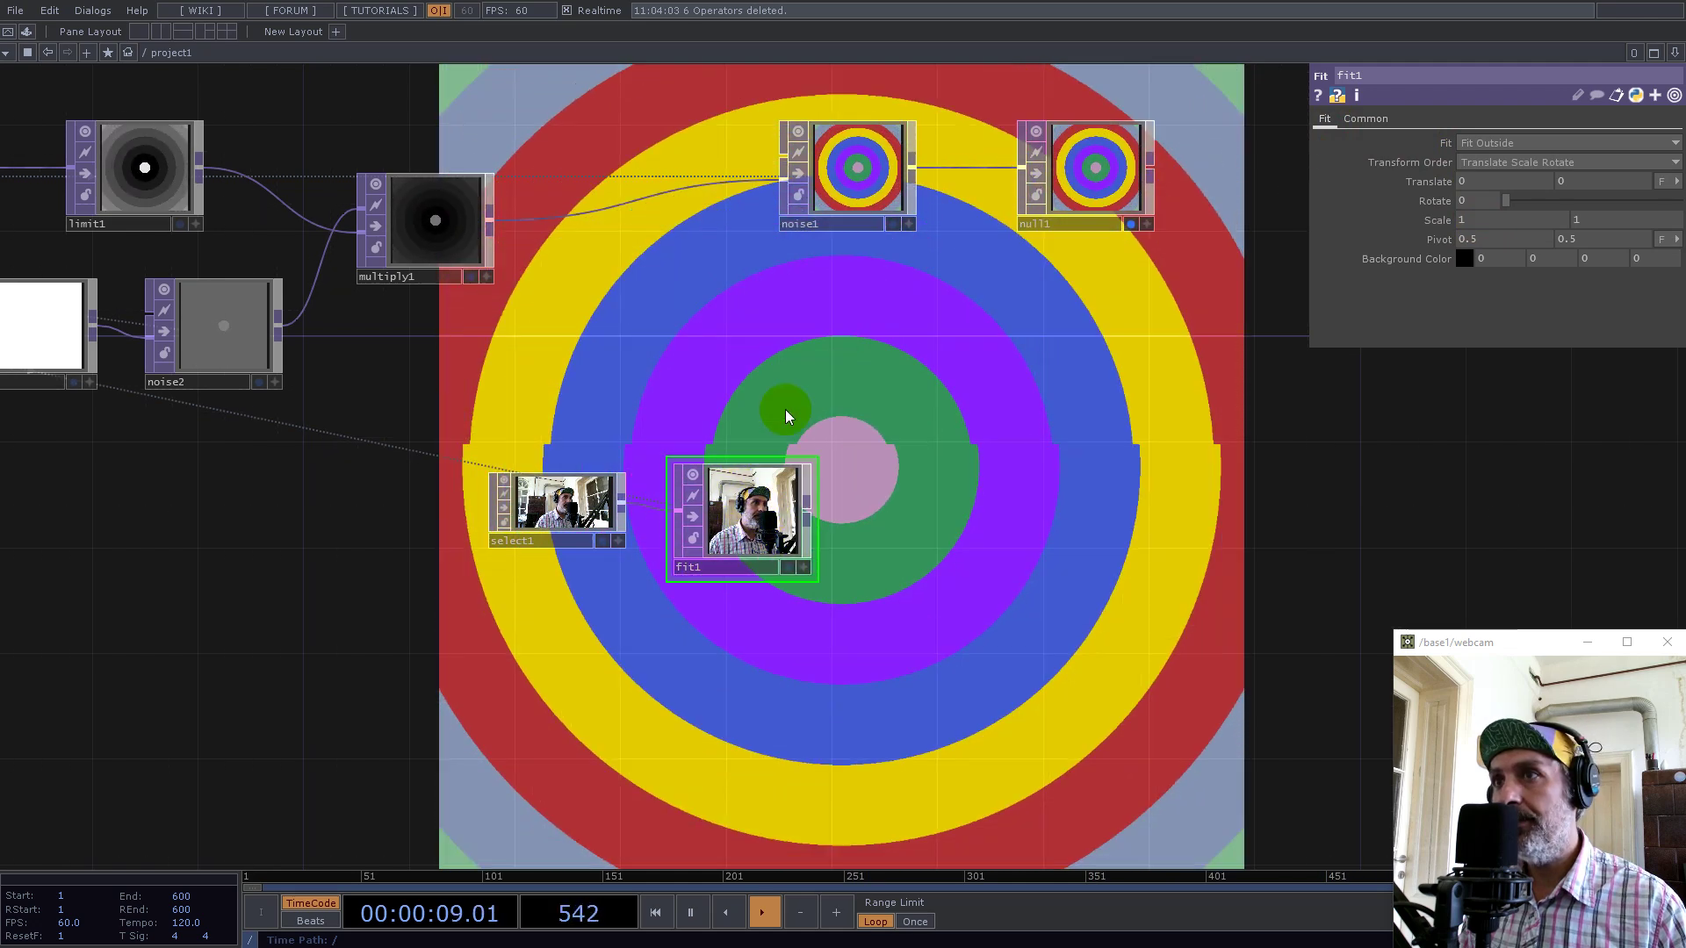
drag(895, 340, 873, 470)
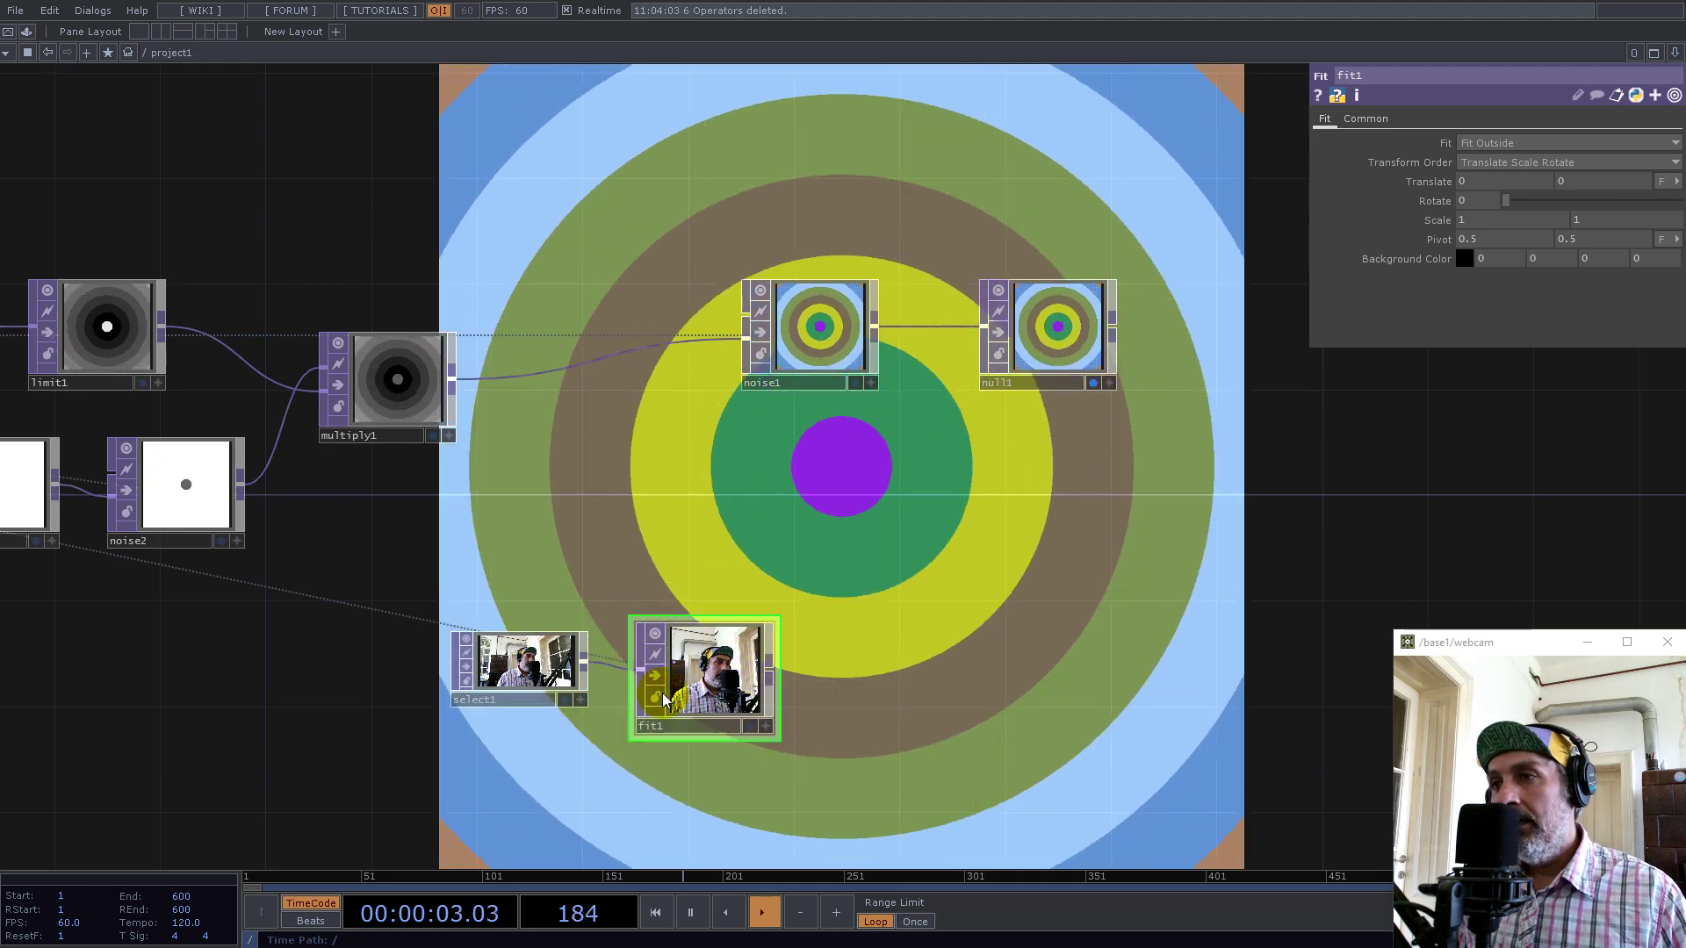
scroll(813, 649, up, 5)
scroll(746, 571, up, 2)
scroll(647, 451, down, 5)
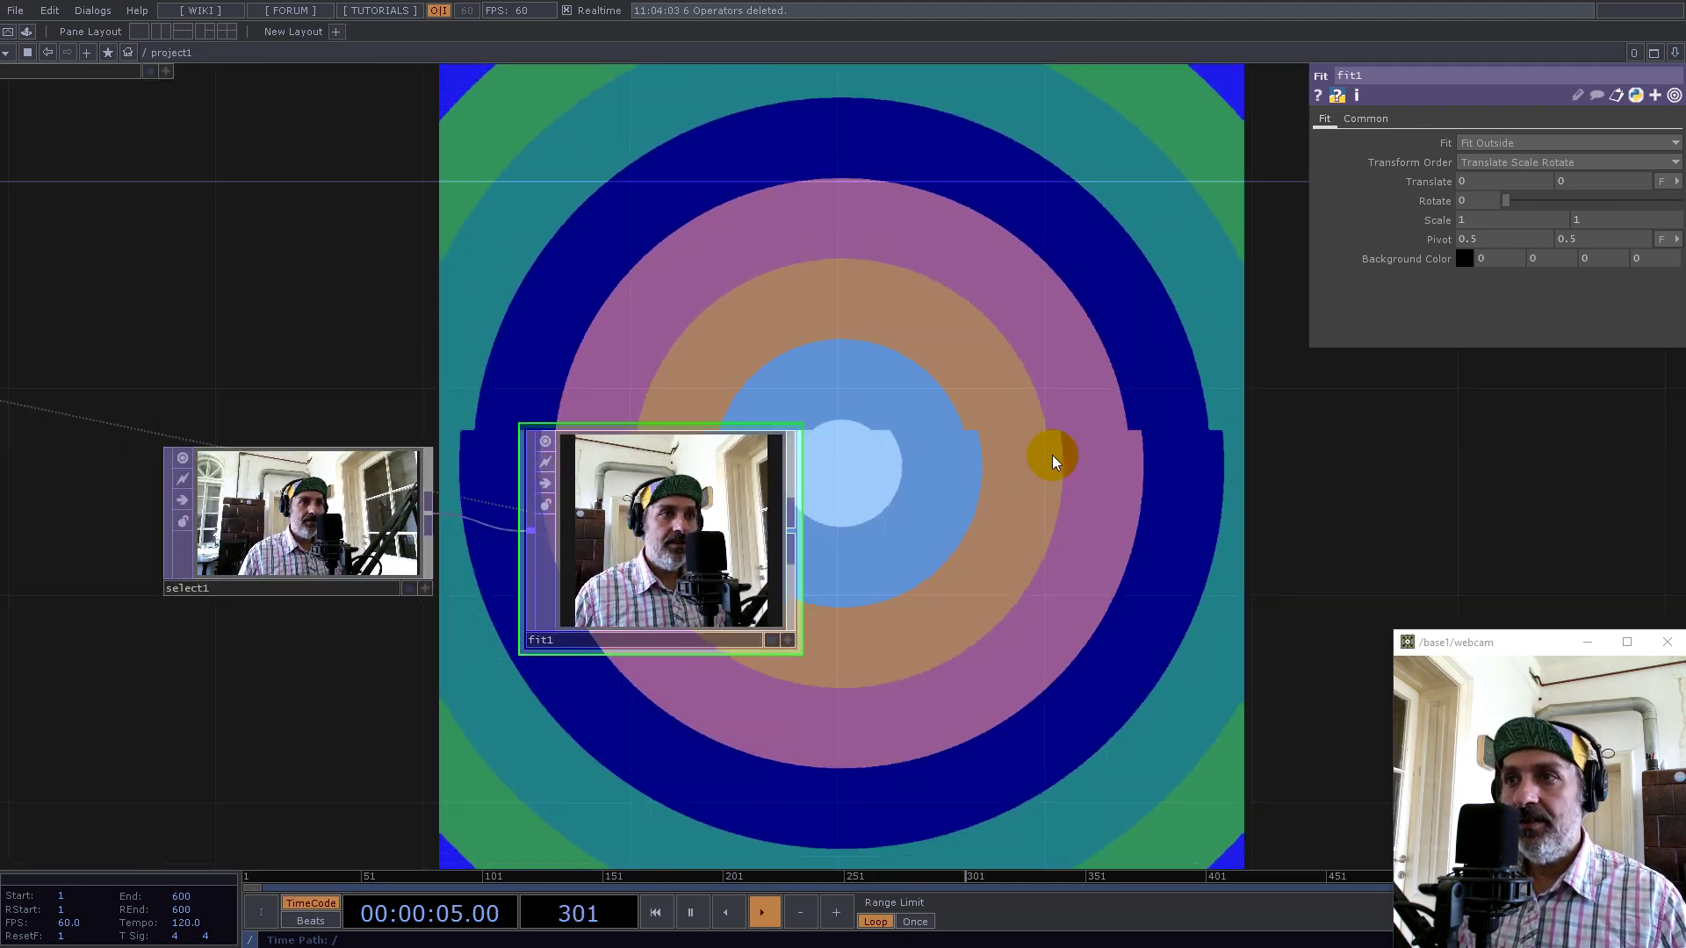
scroll(641, 549, up, 5)
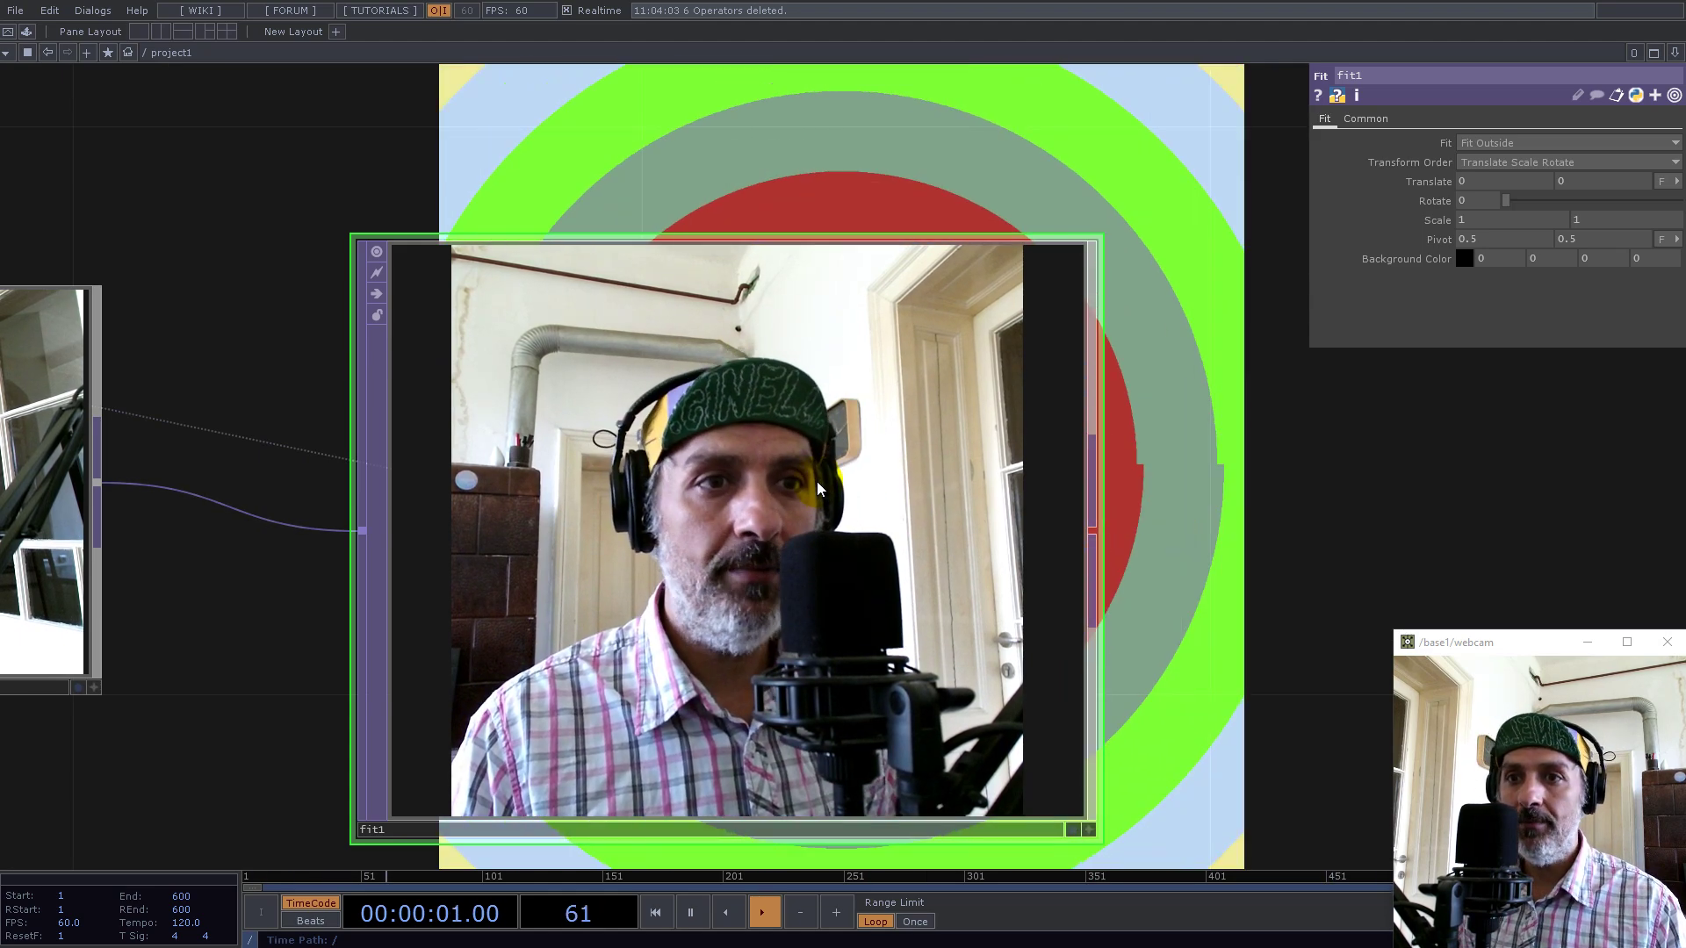
scroll(931, 470, down, 3)
scroll(942, 461, down, 5)
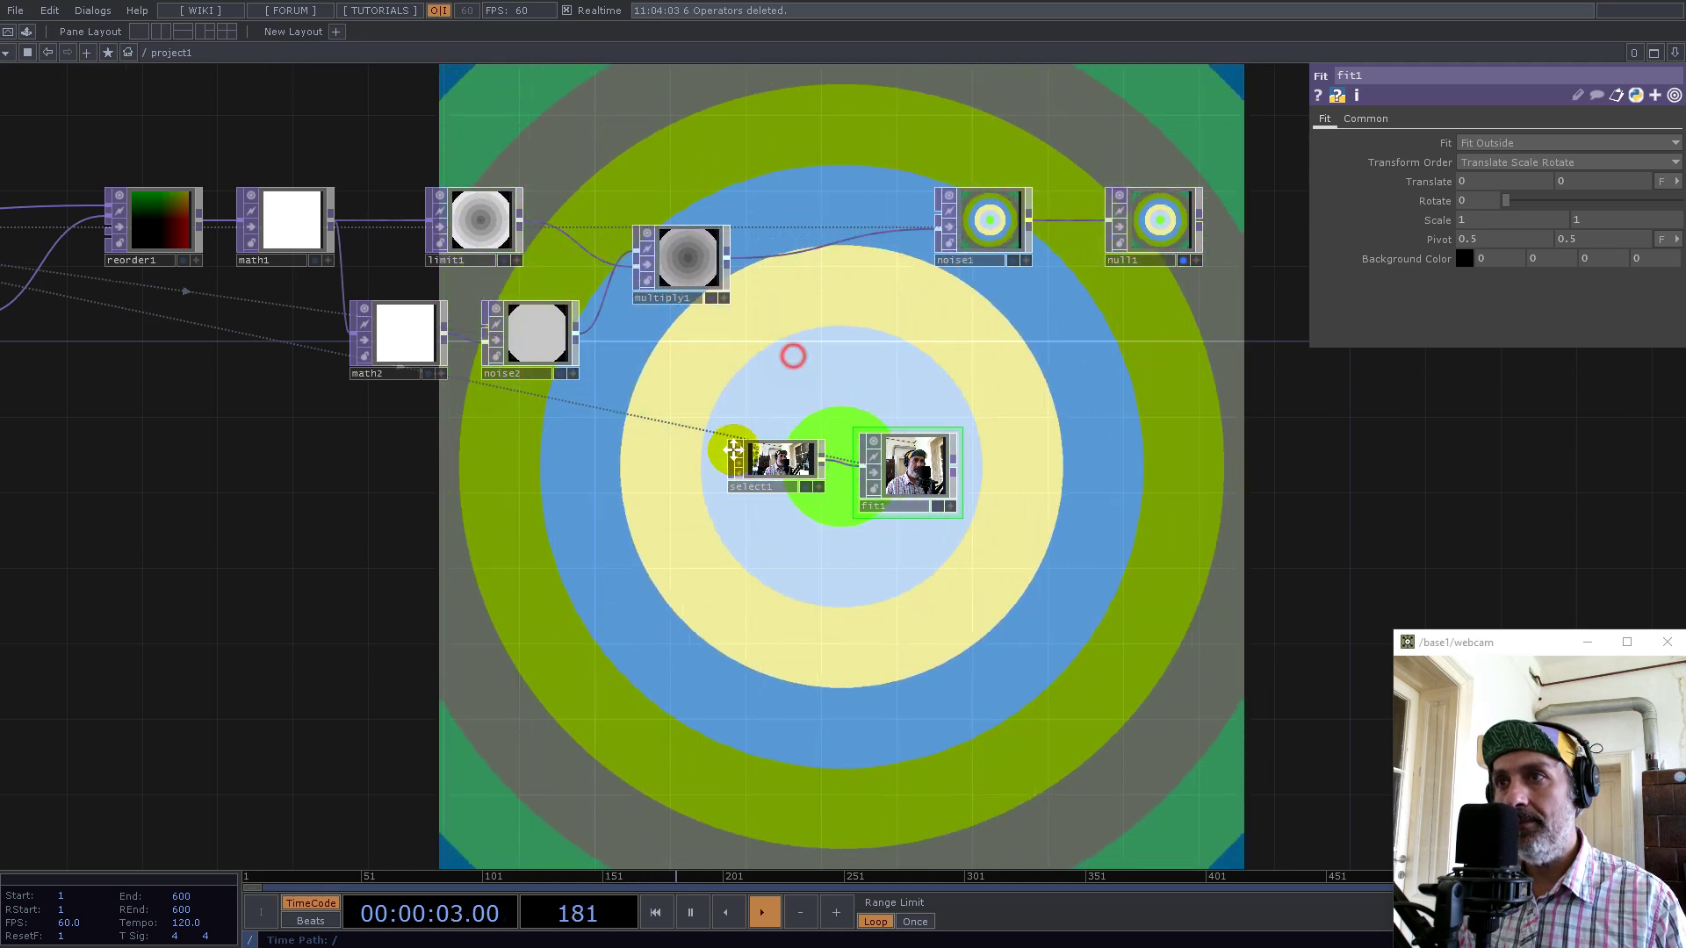
Move select1 and fit1 together further down, leaving free space below multiply1 and noise1
right_drag(728, 489, 913, 660)
drag(856, 569, 877, 663)
drag(876, 516, 1061, 548)
drag(421, 669, 505, 613)
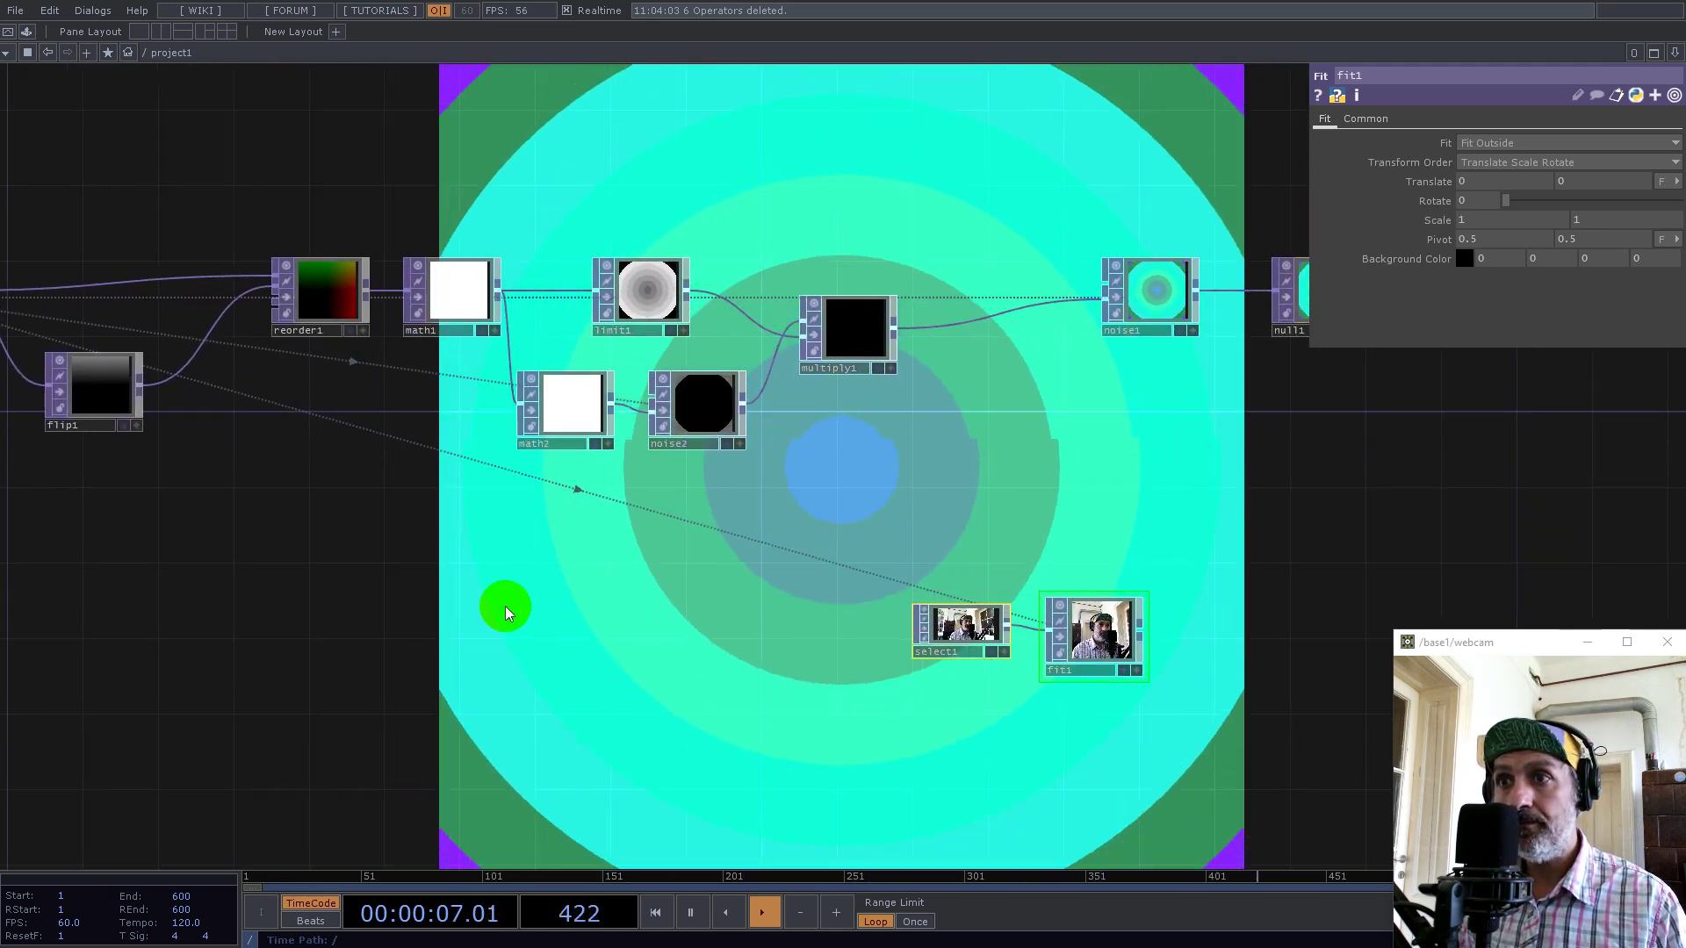
Add a Remap TOP to the output of fit1, placing it slightly higher, below null1
right_click(1140, 629)
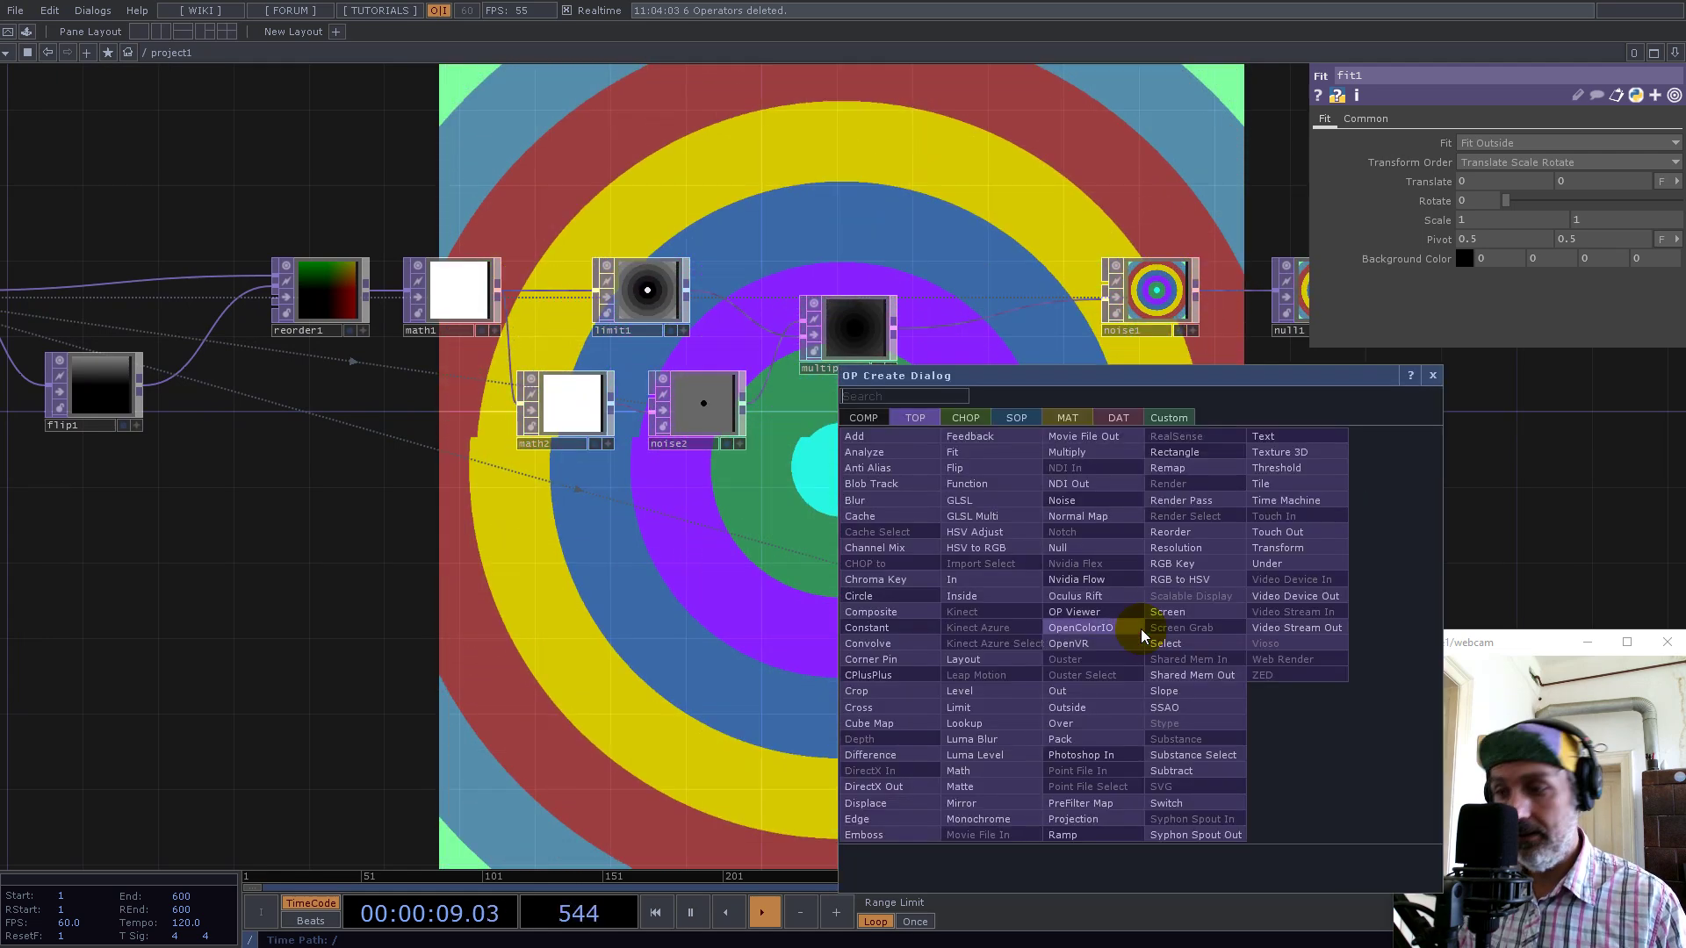
text(re)
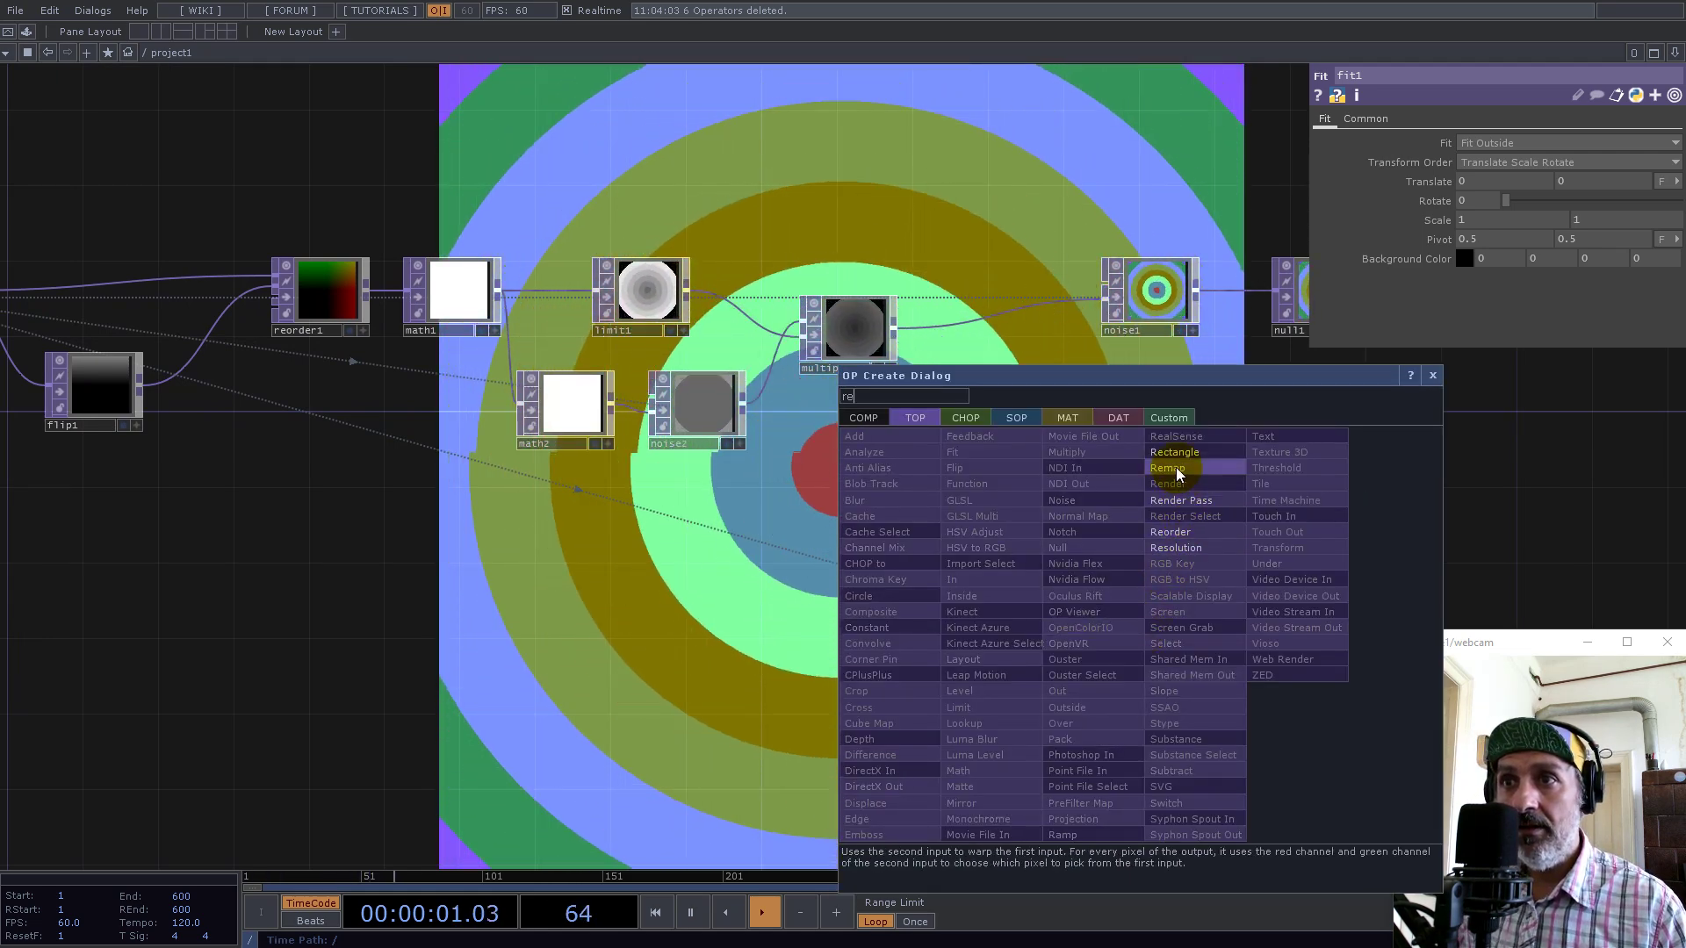
click(1179, 478)
click(1241, 551)
middle_drag(1241, 551, 1026, 597)
scroll(1025, 597, up, 5)
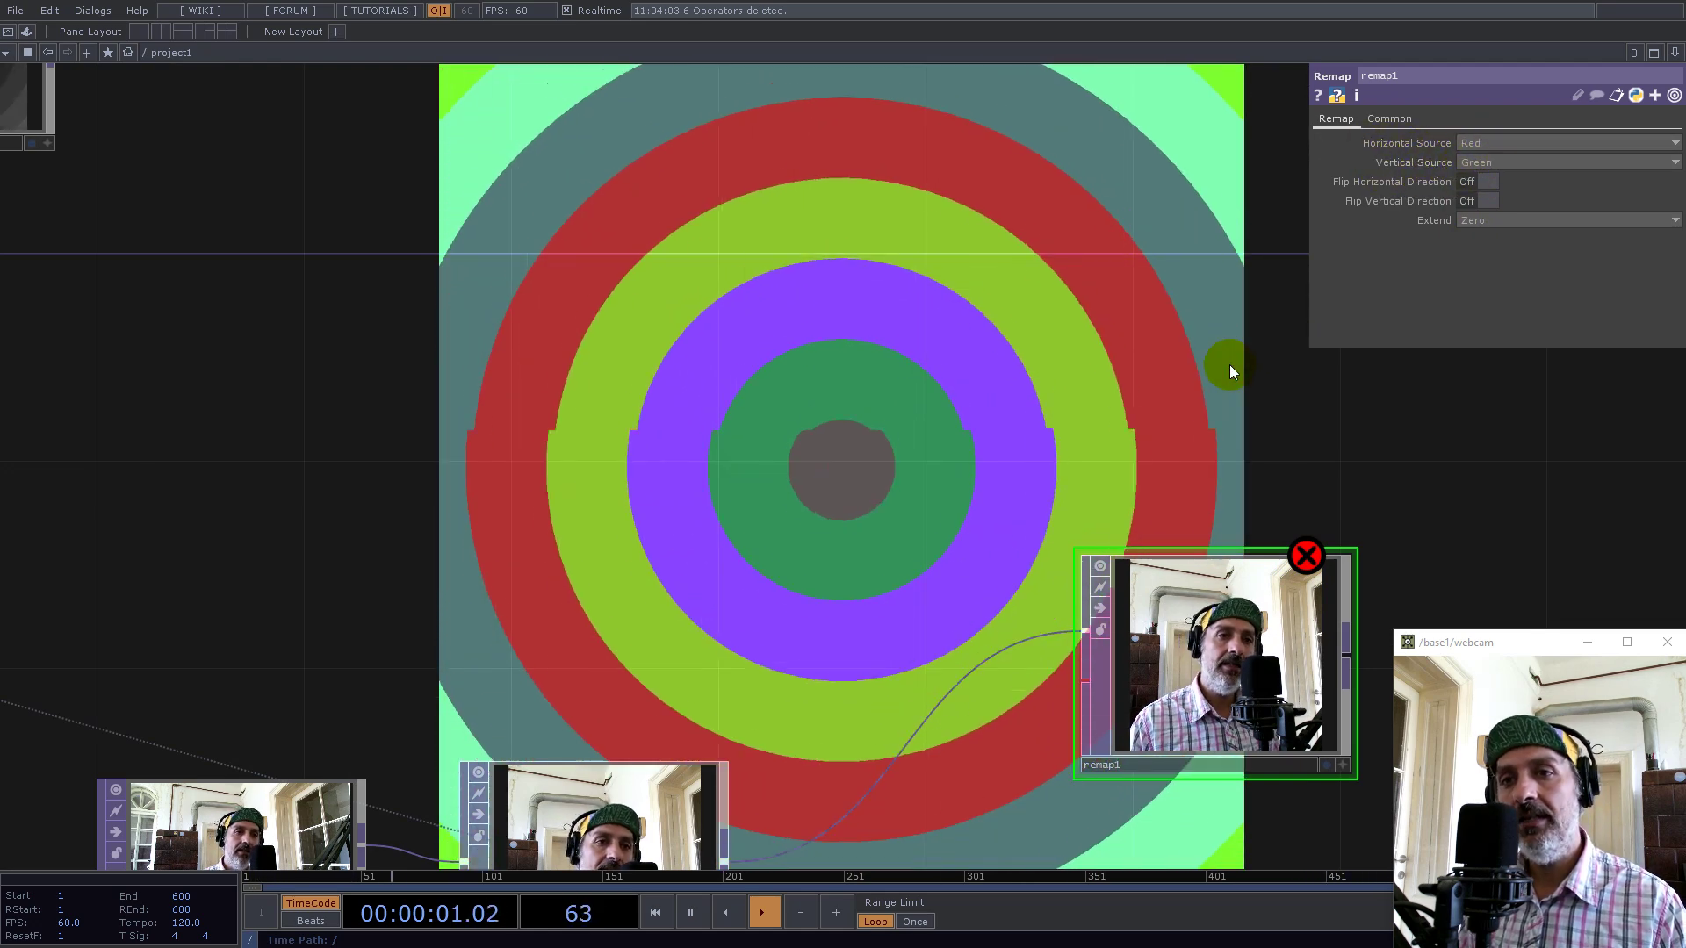
scroll(972, 418, down, 3)
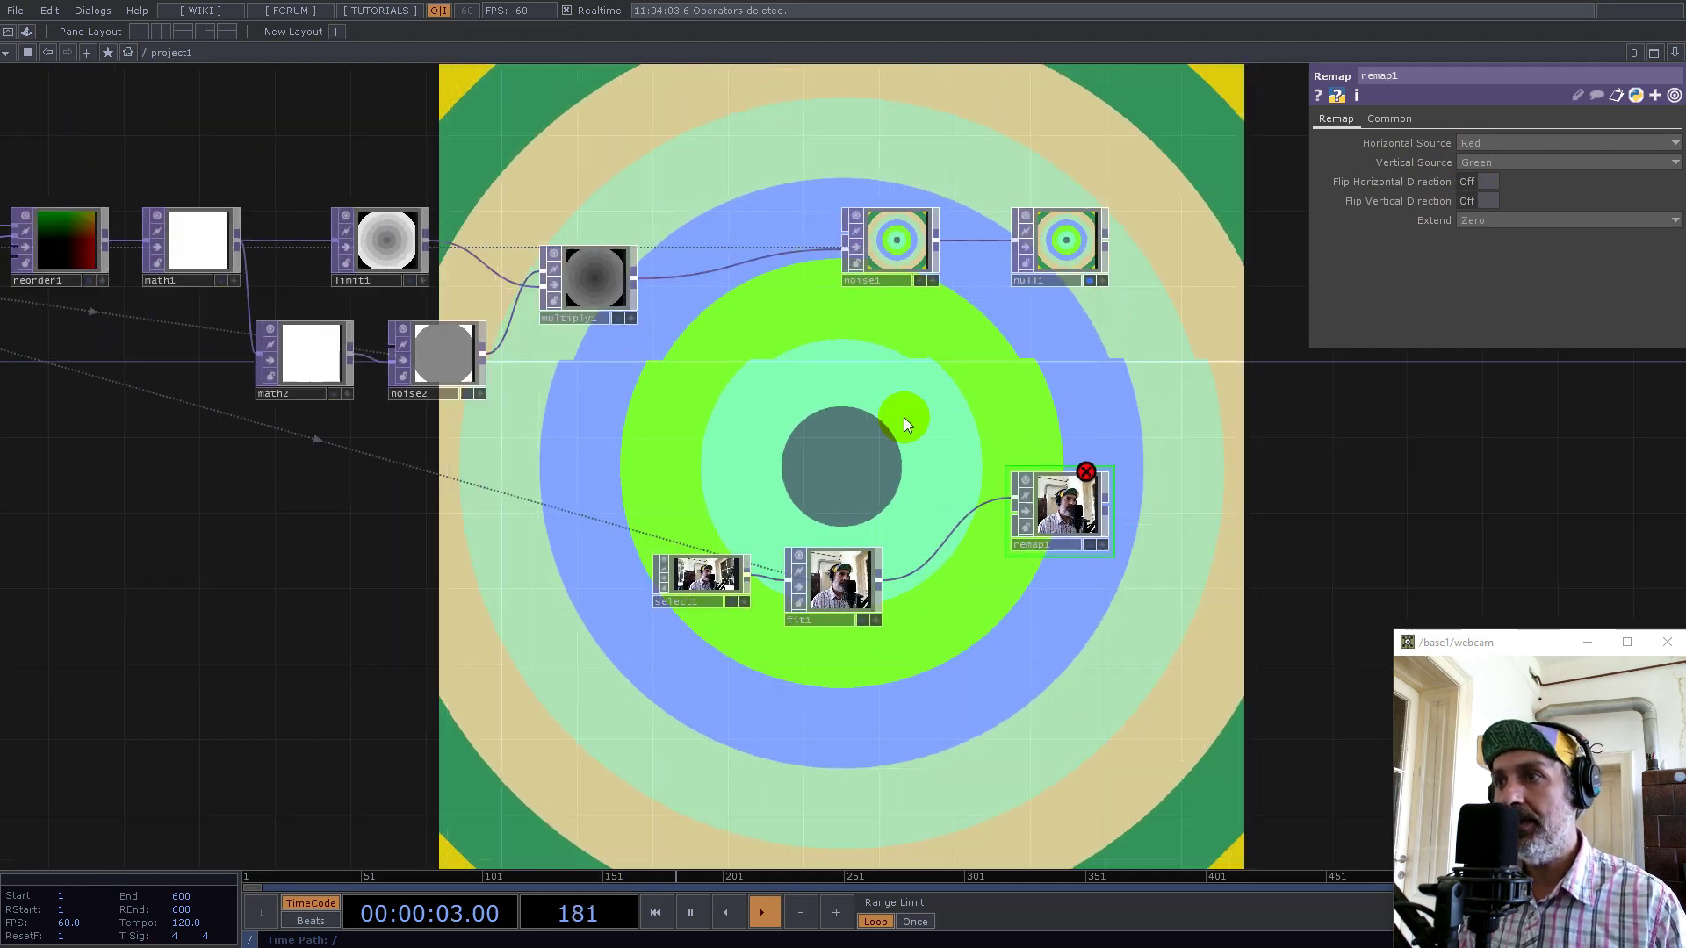
Add a Select TOP below the math2 and noise2 row and have it reference reorder1
drag(699, 412, 1060, 461)
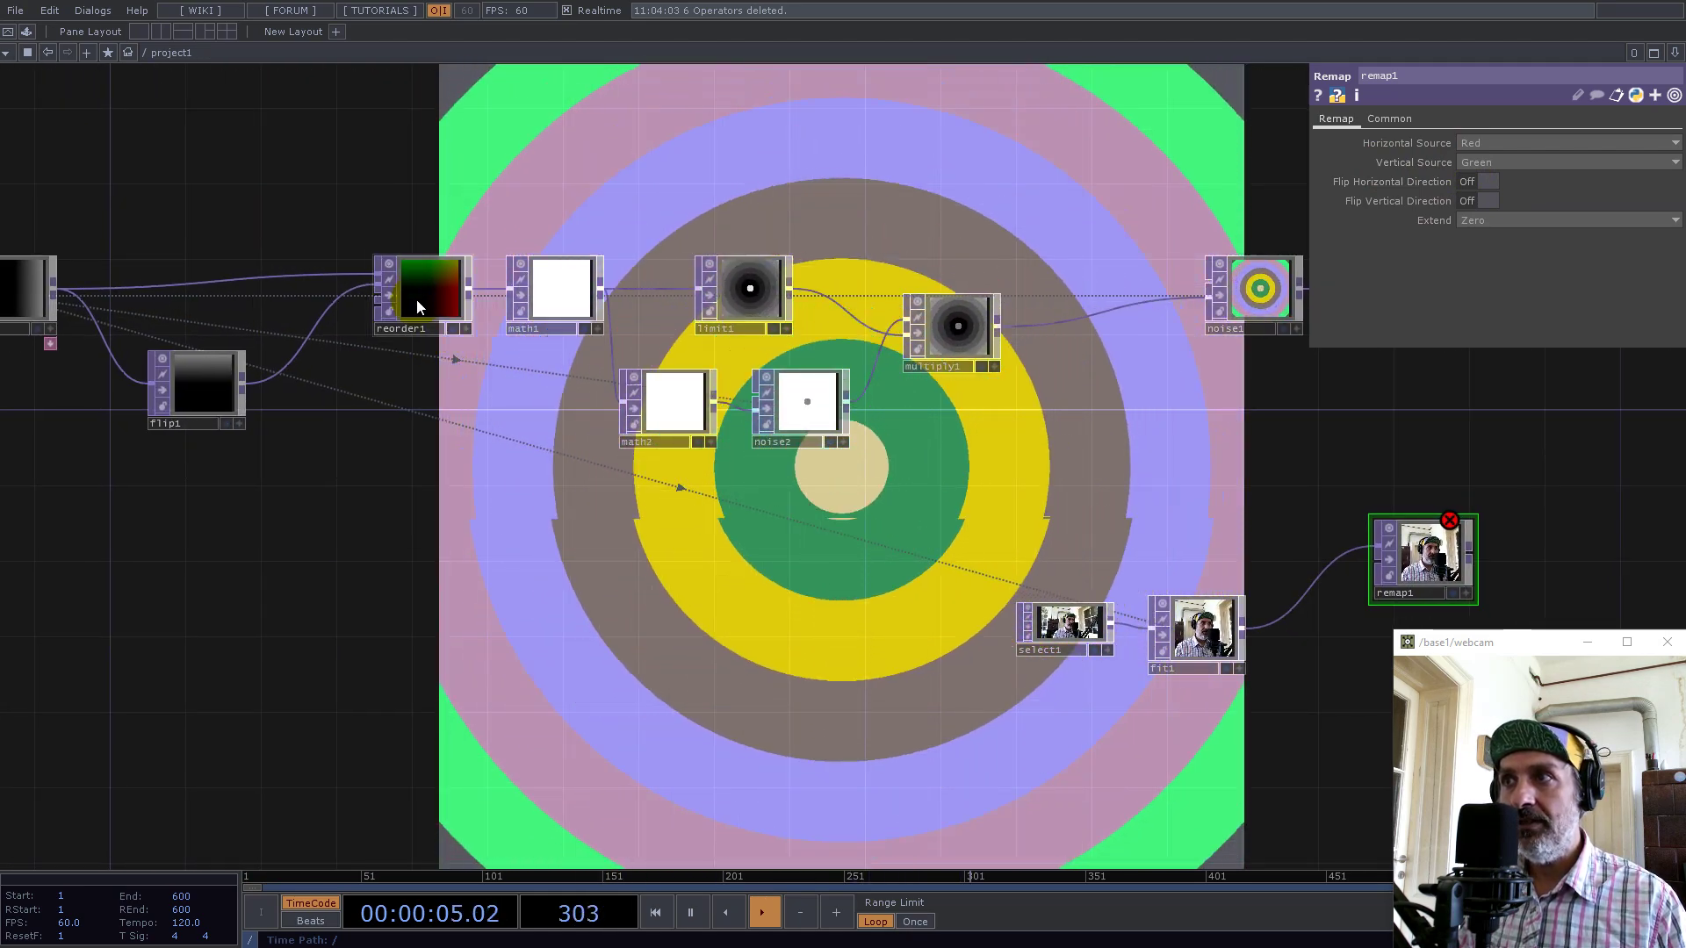
key(Tab)
text(se)
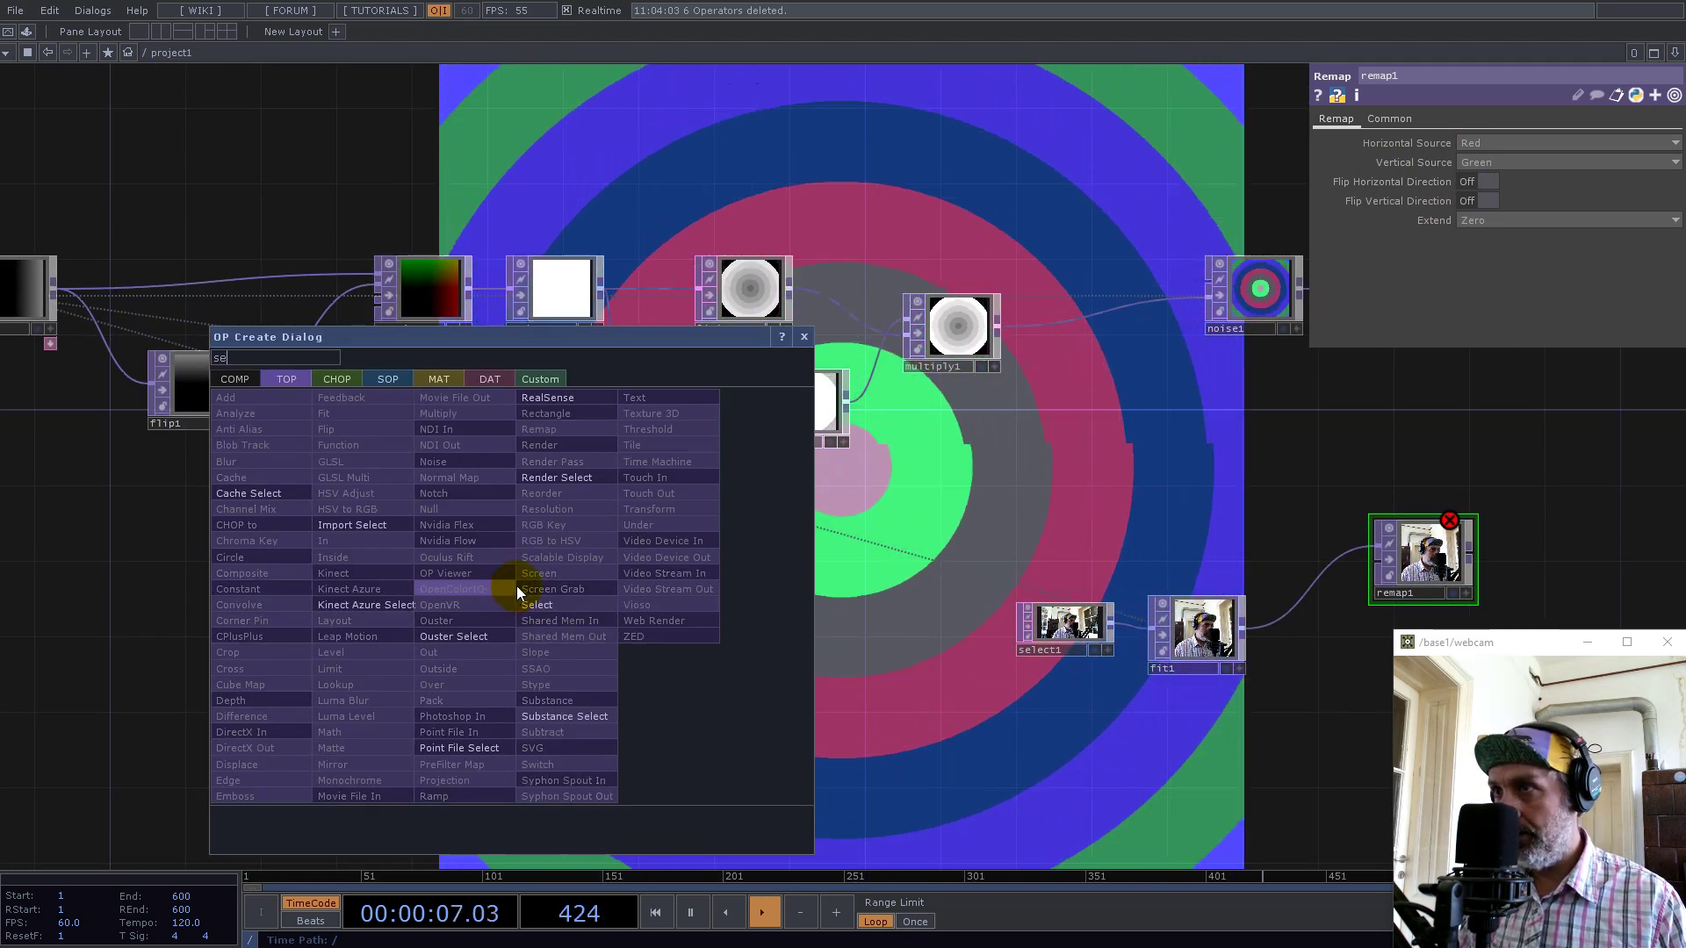
click(537, 606)
click(573, 510)
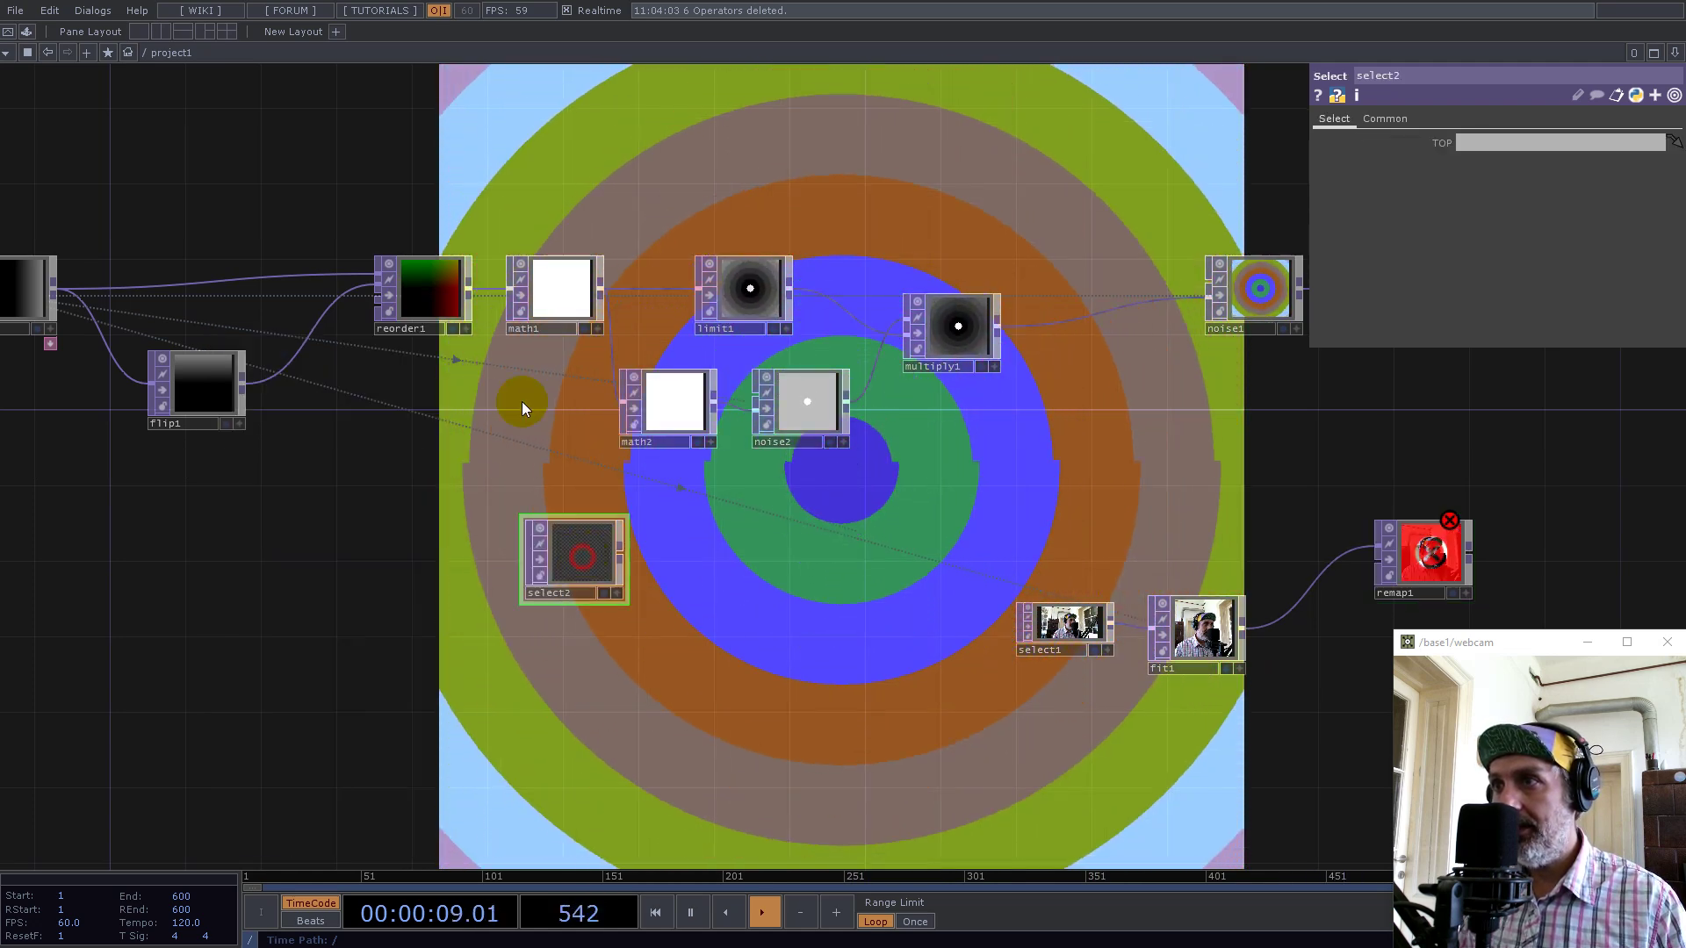
drag(1520, 148, 1521, 147)
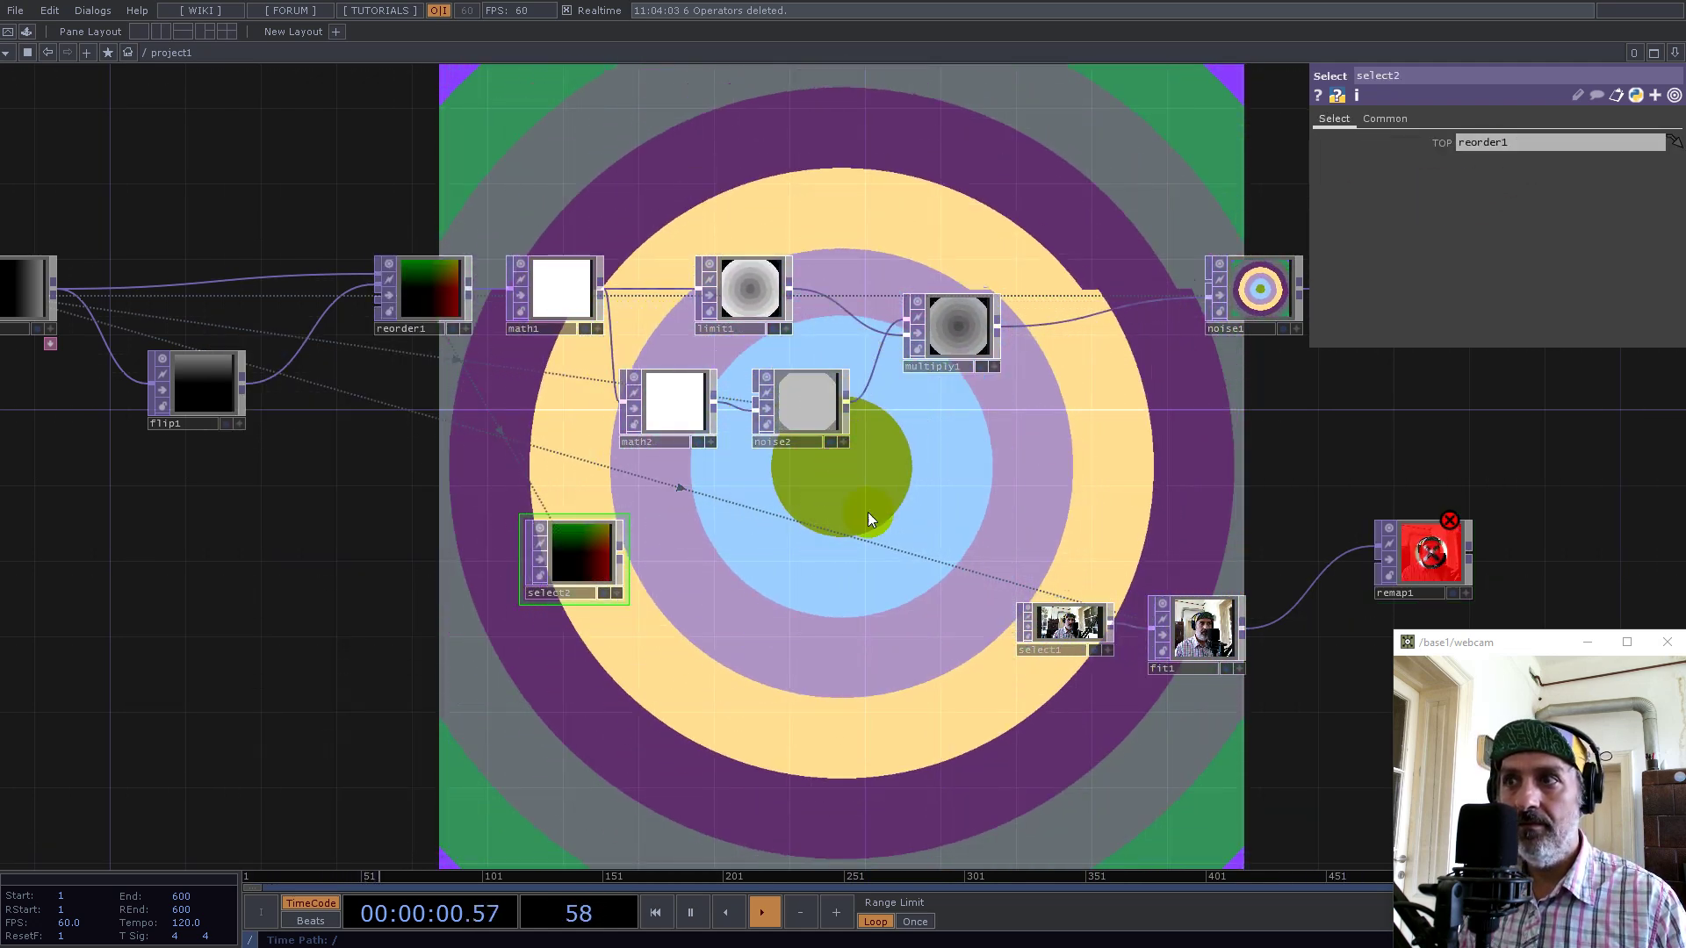
Move select2 above fit1 and connect its output to remap1's second input
drag(597, 571, 805, 506)
scroll(767, 578, up, 5)
scroll(863, 505, down, 3)
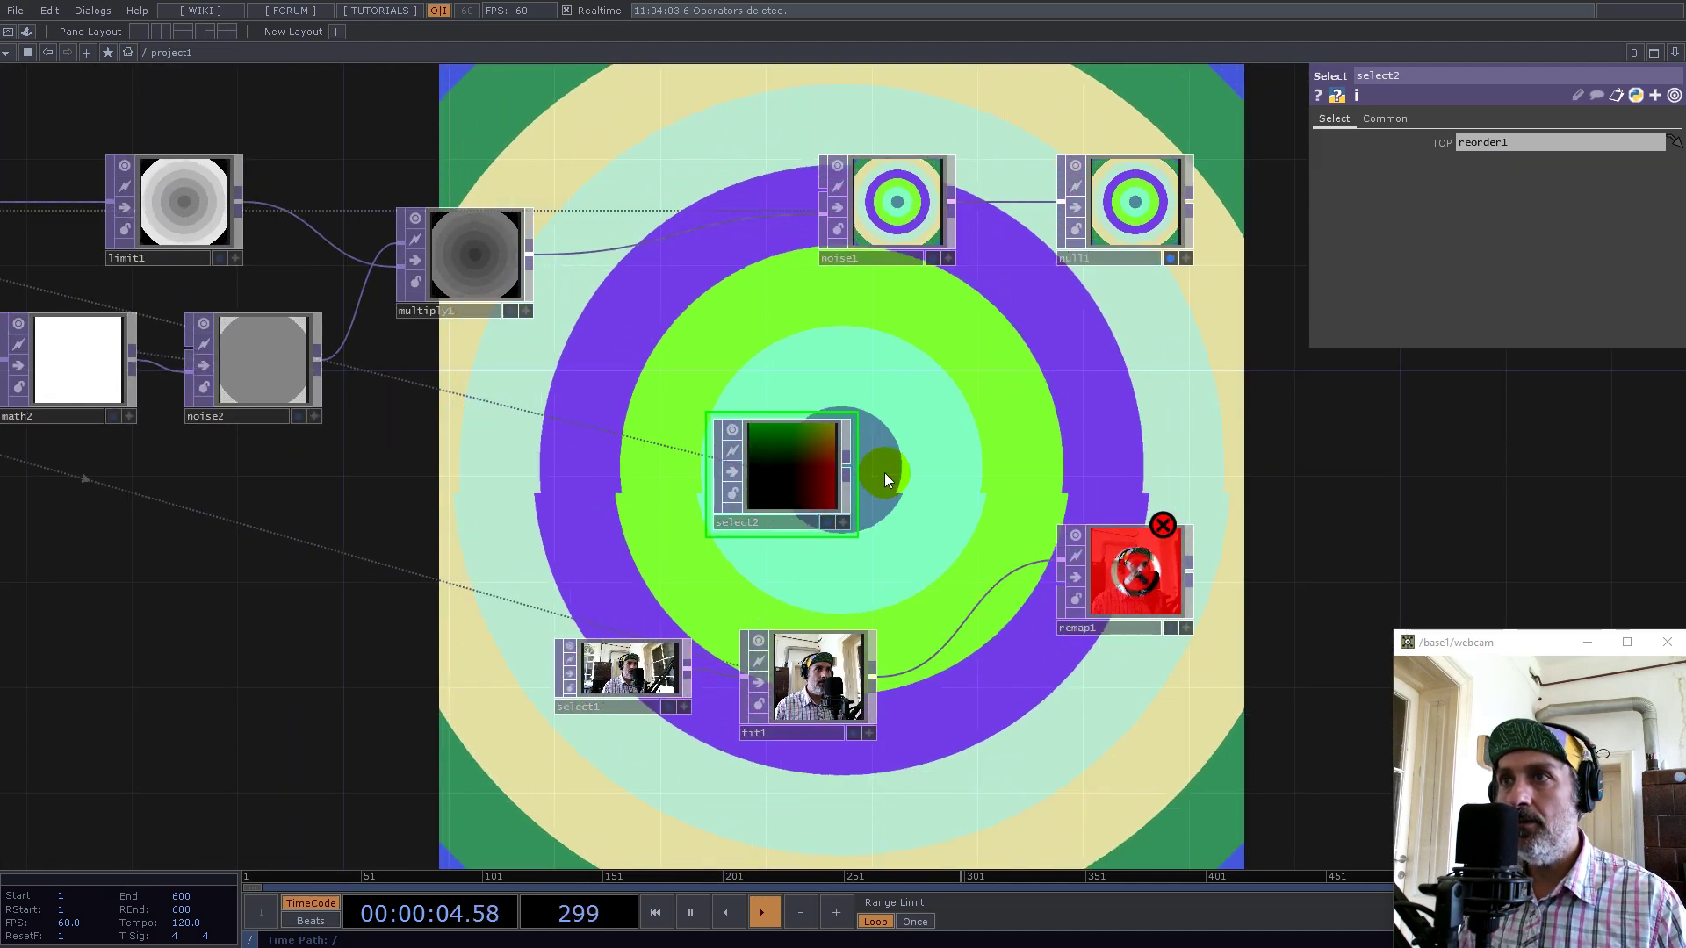
click(849, 470)
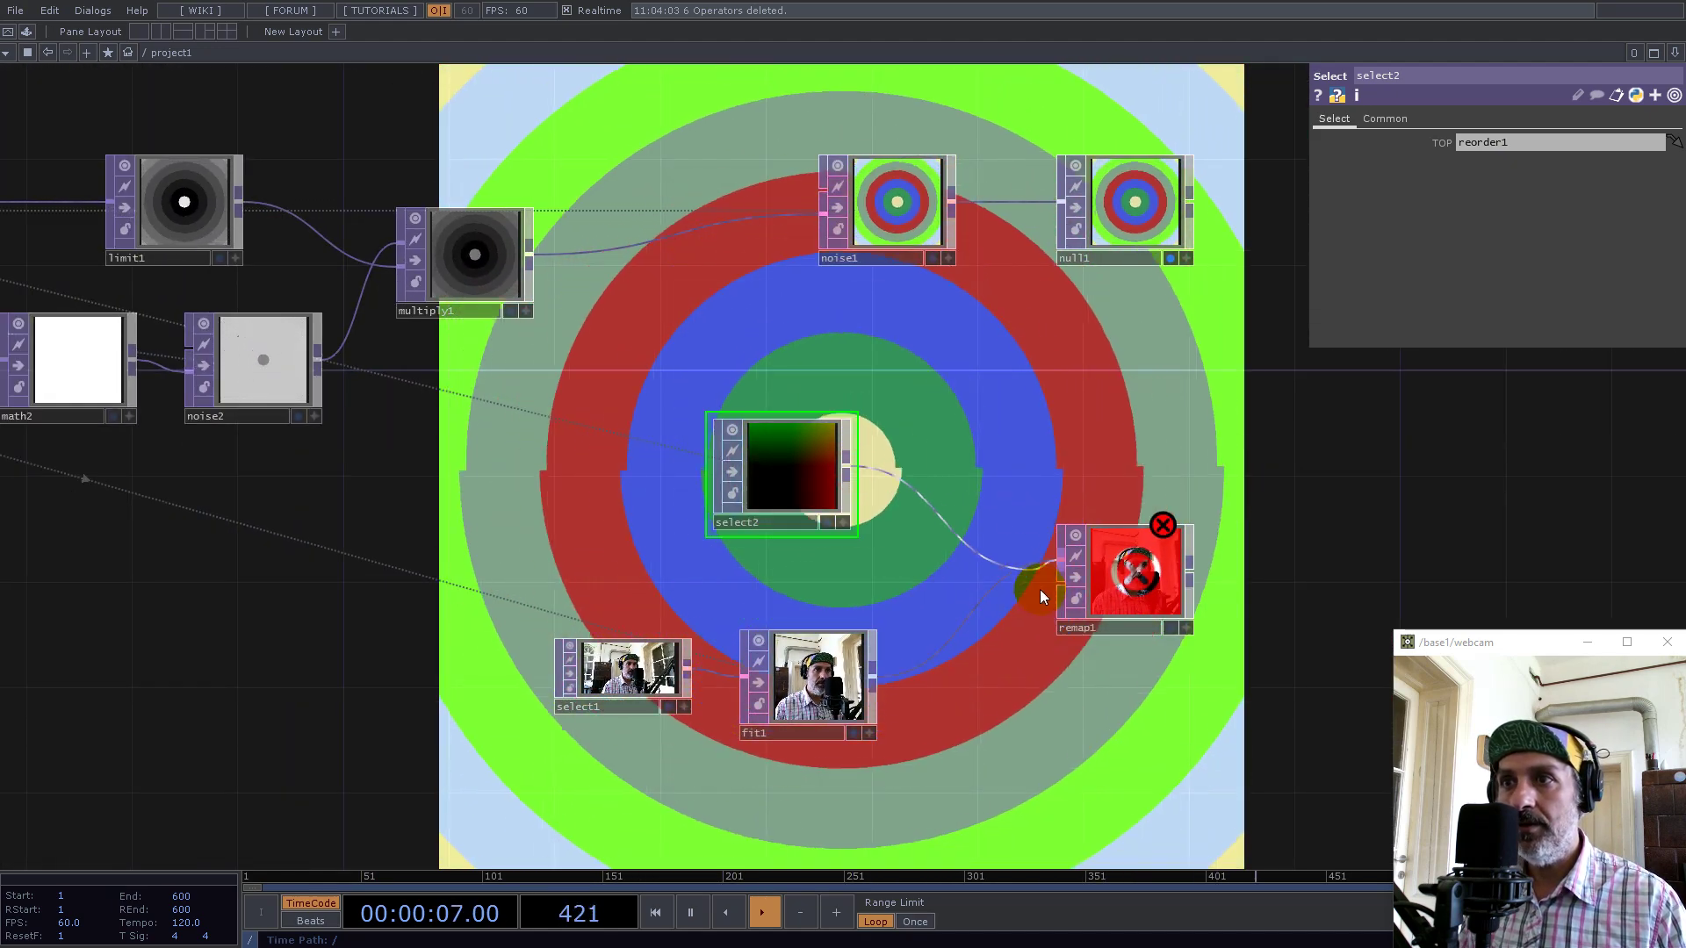
click(1041, 590)
scroll(1147, 587, up, 5)
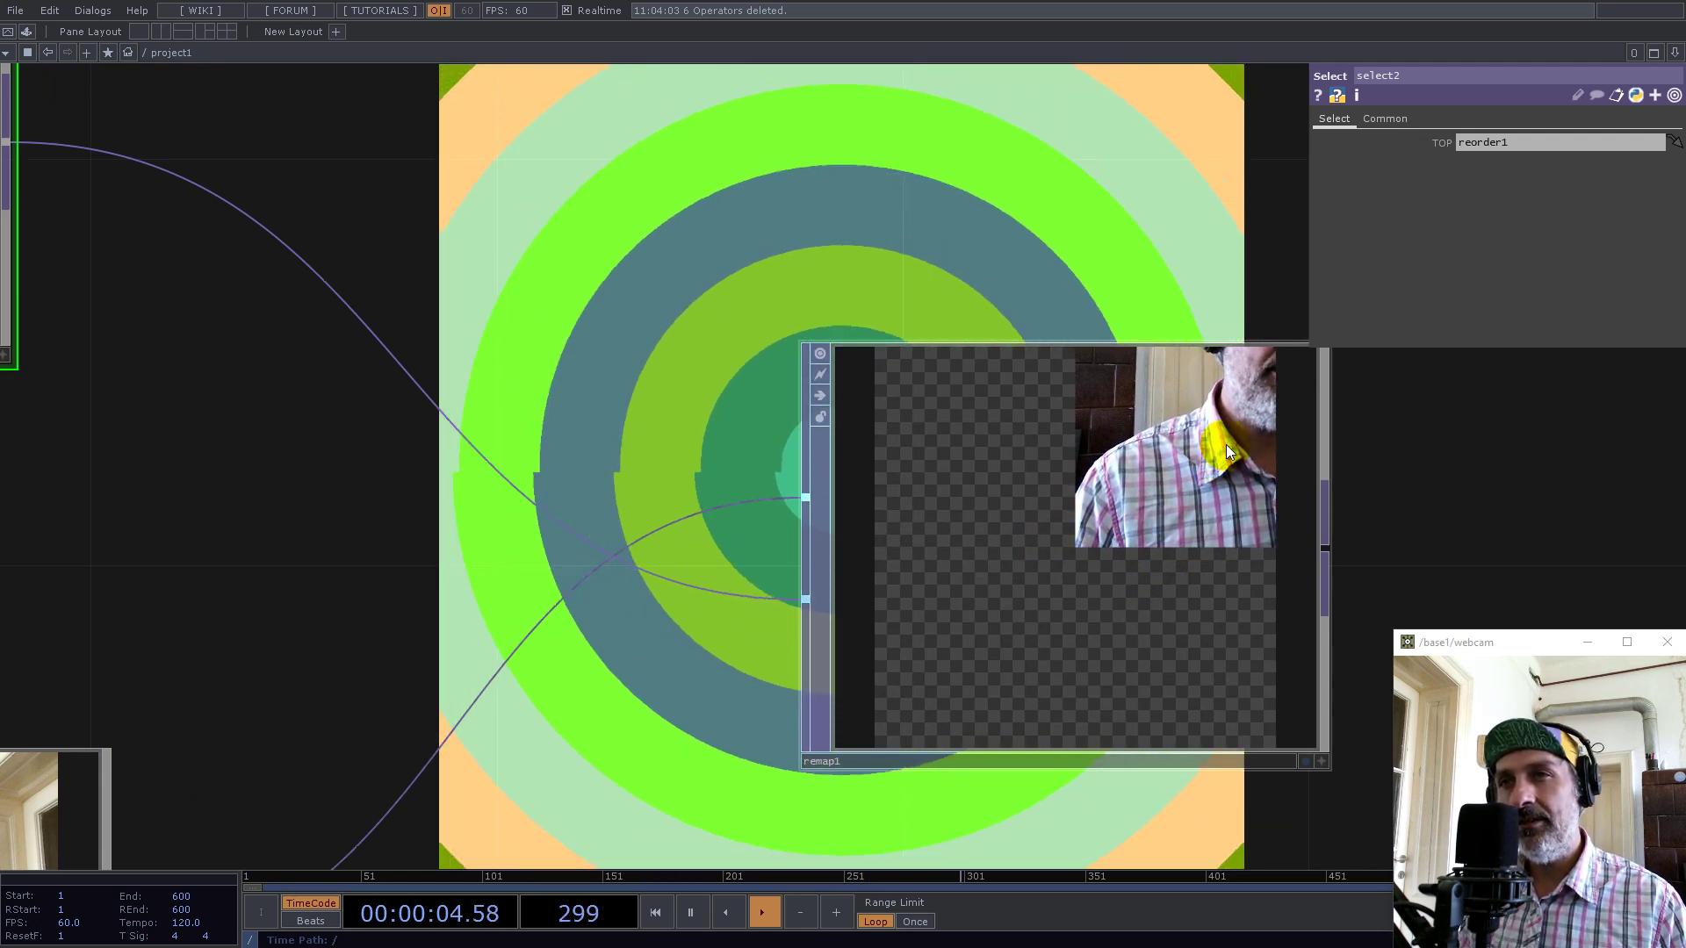
scroll(1194, 445, down, 5)
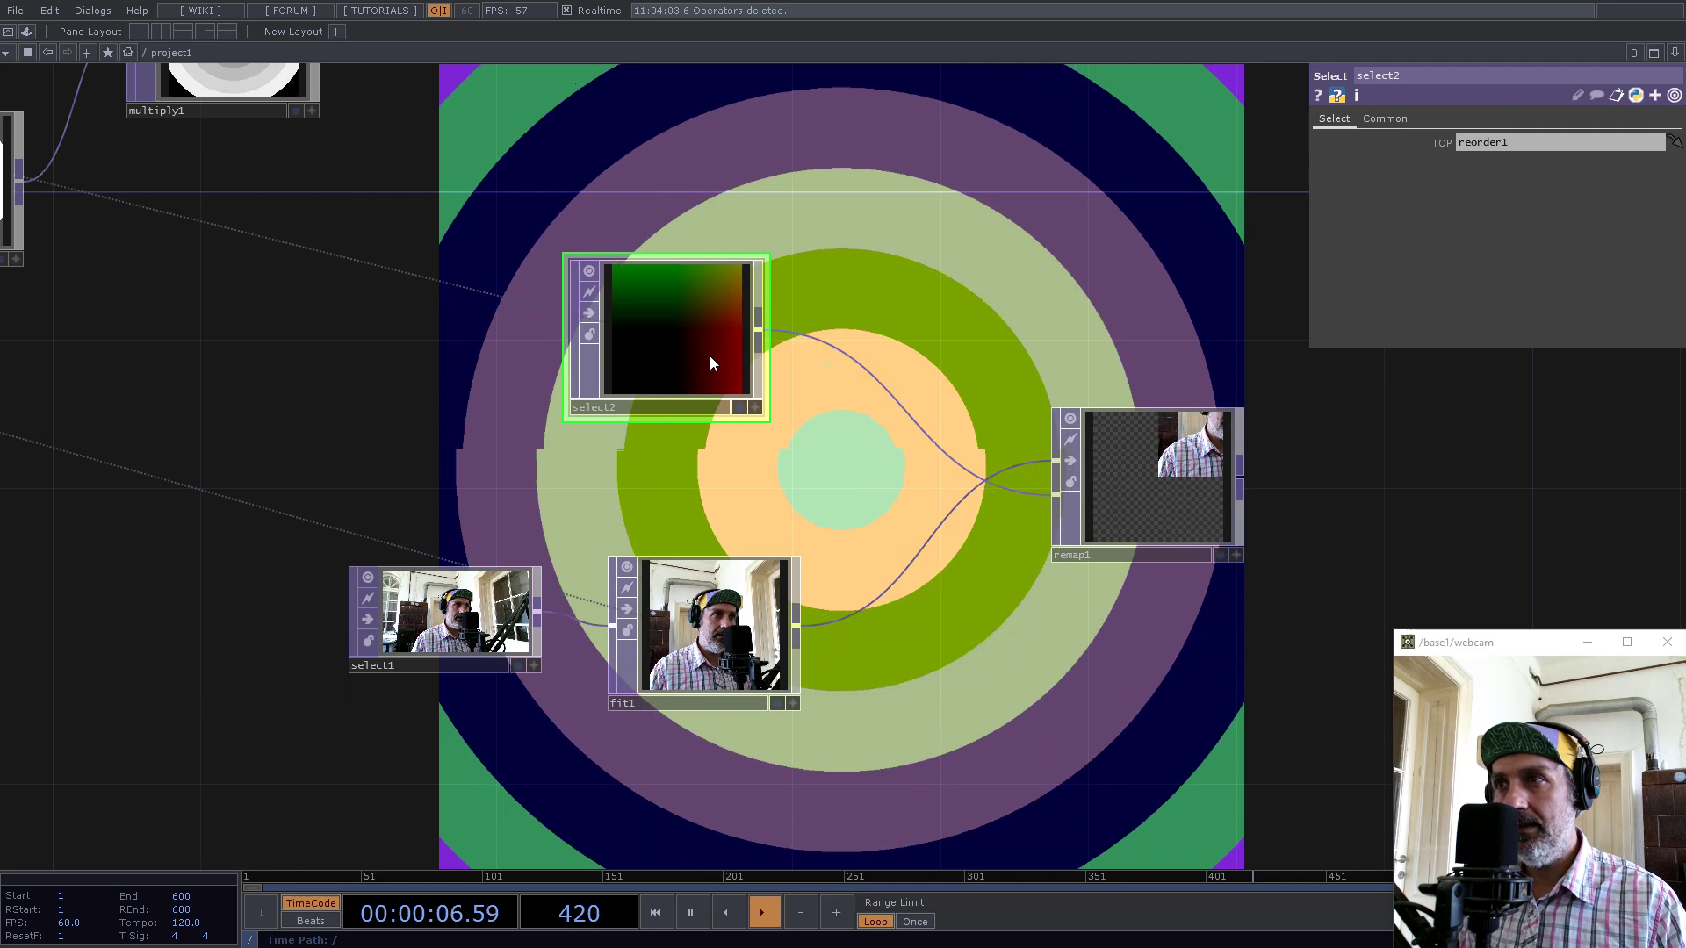
Move select2 back to make room and insert a Math TOP between select2 and remap1
drag(710, 357, 525, 393)
right_click(647, 372)
click(679, 354)
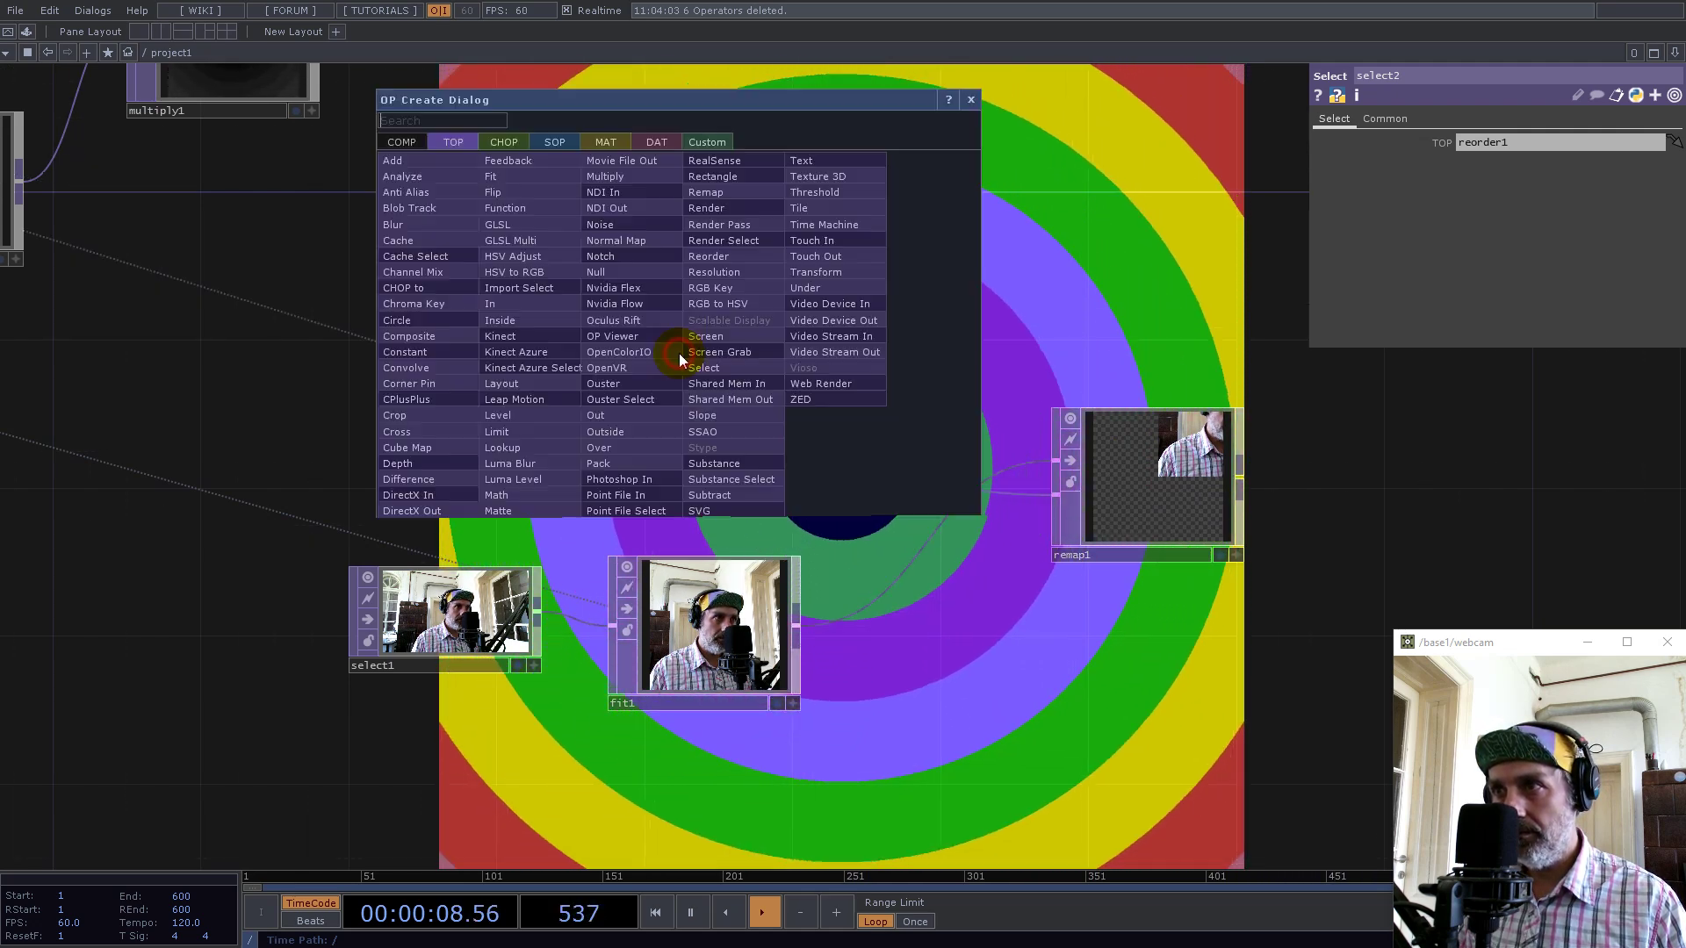
text(math)
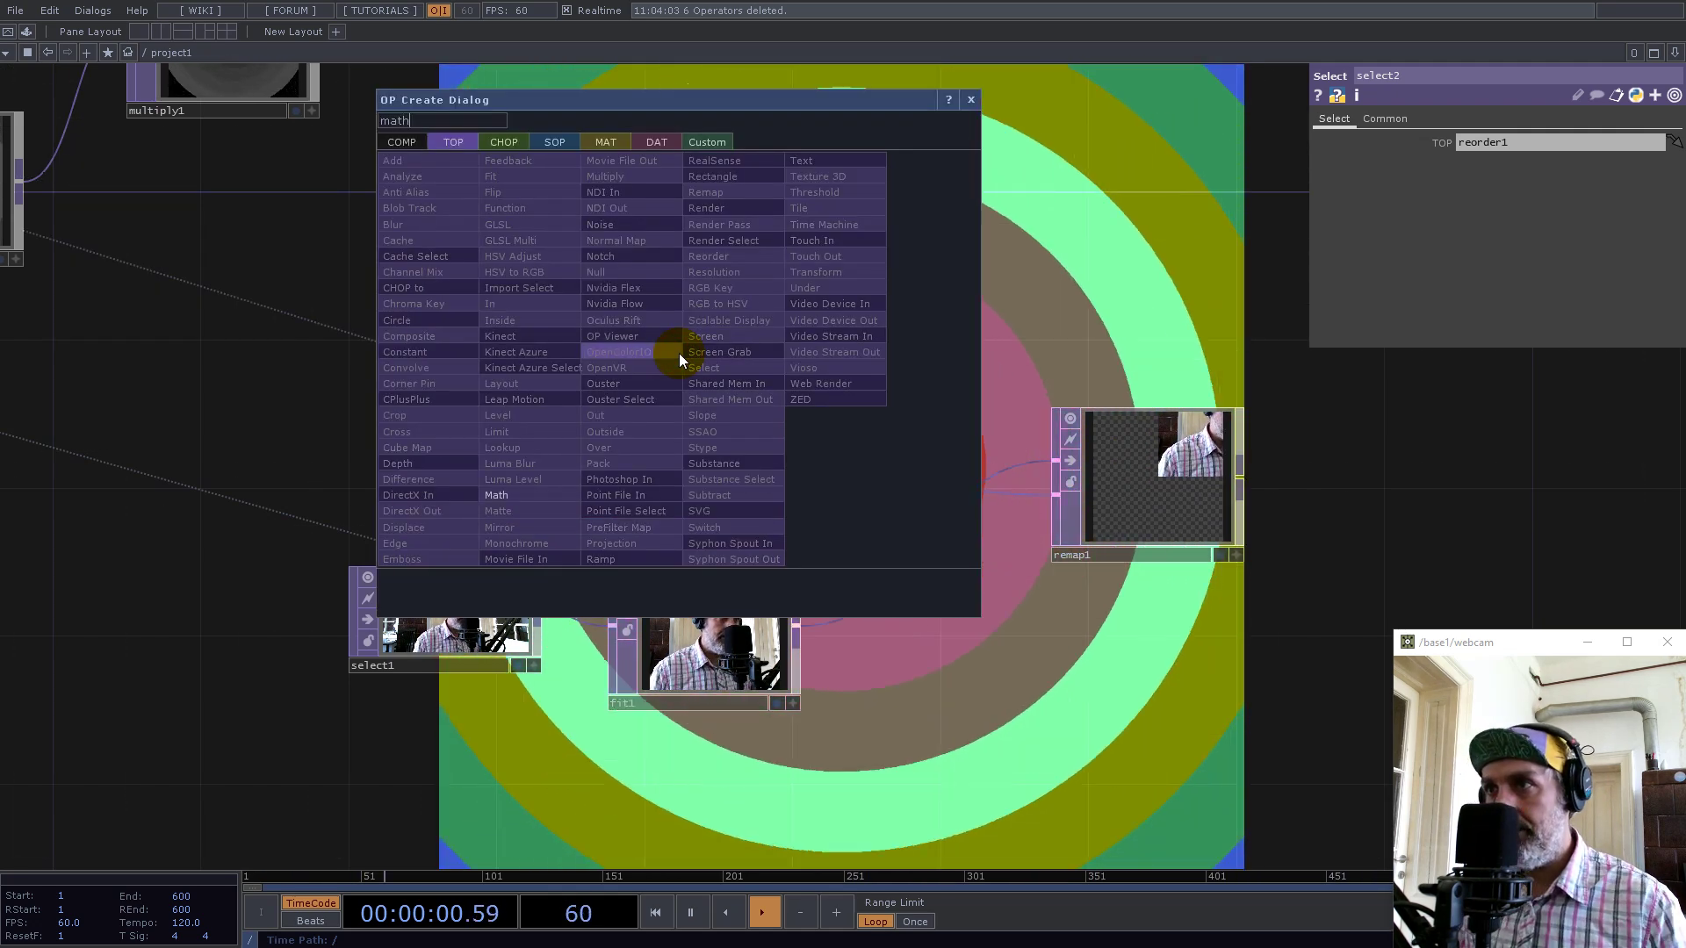
click(496, 495)
click(744, 360)
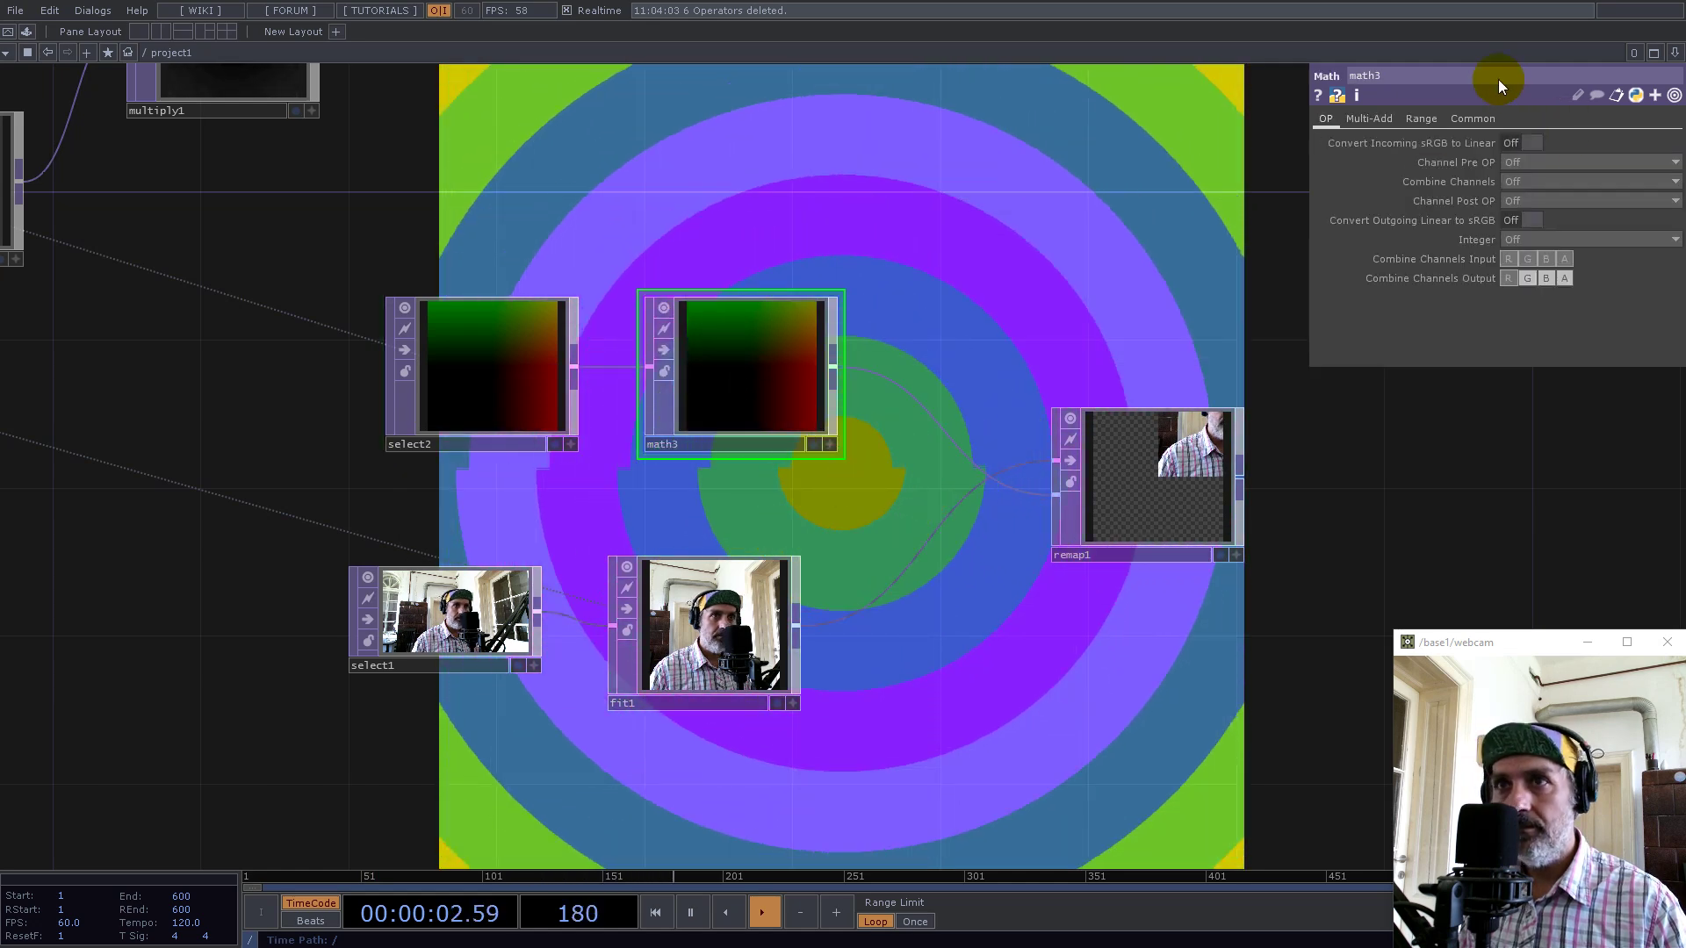
Set the Pre-Add of math3 to 0.5 and inspect the remap1 output
click(1369, 119)
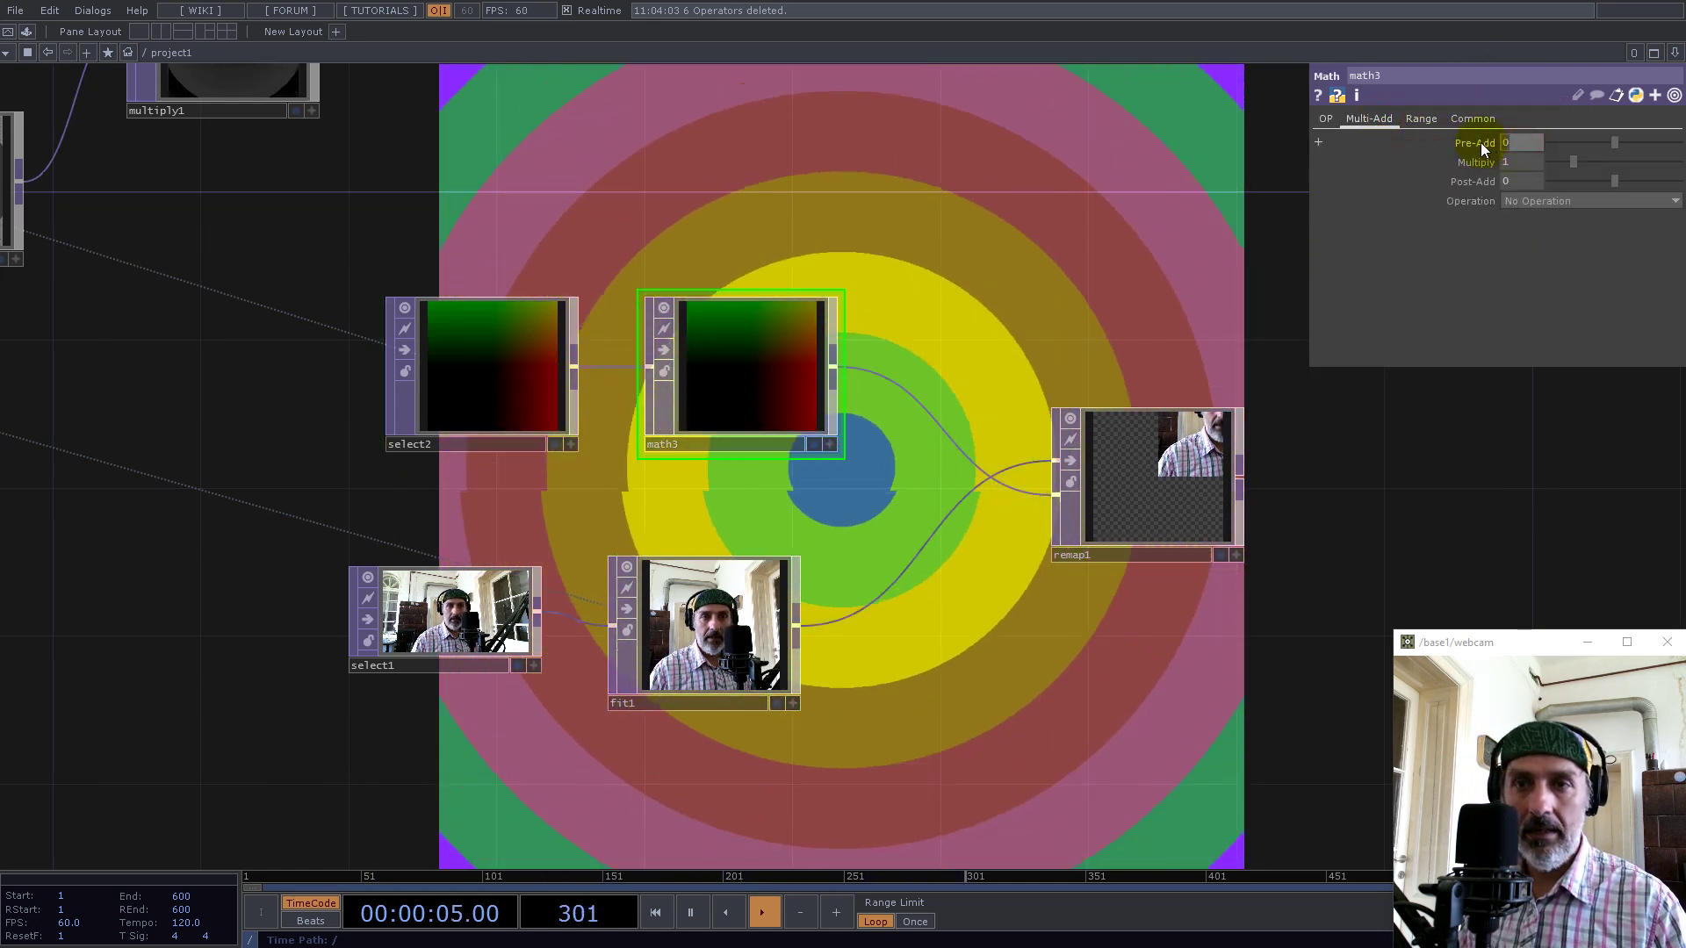
text(0.5)
key(Return)
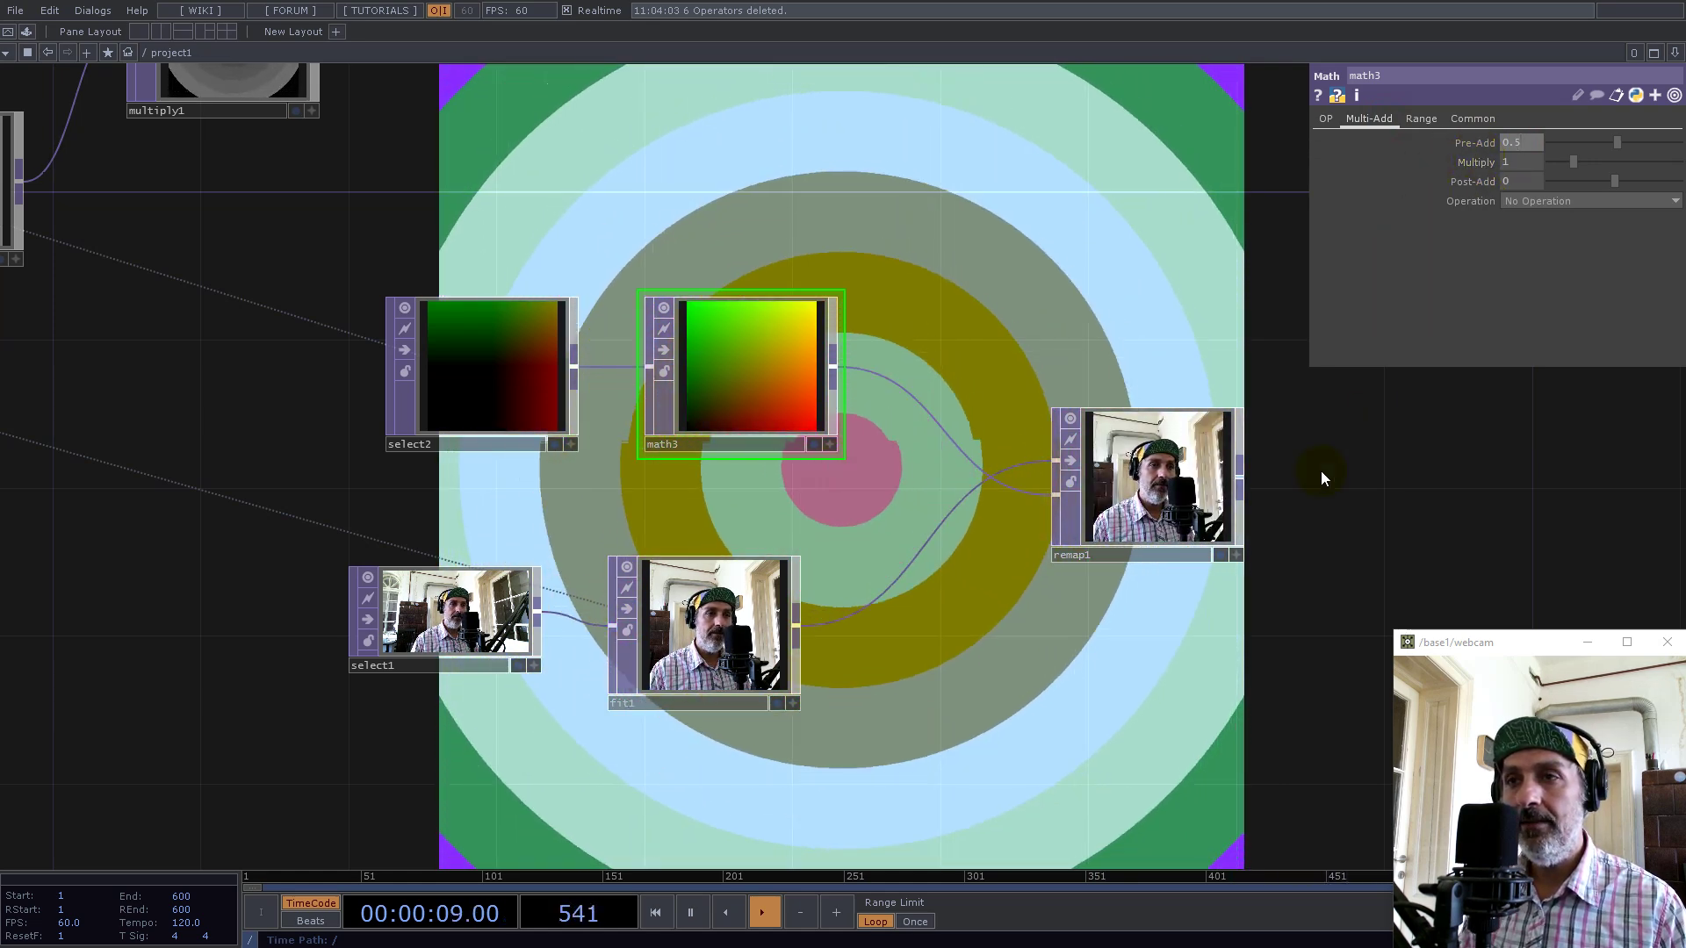
scroll(1255, 492, up, 5)
scroll(1056, 484, down, 4)
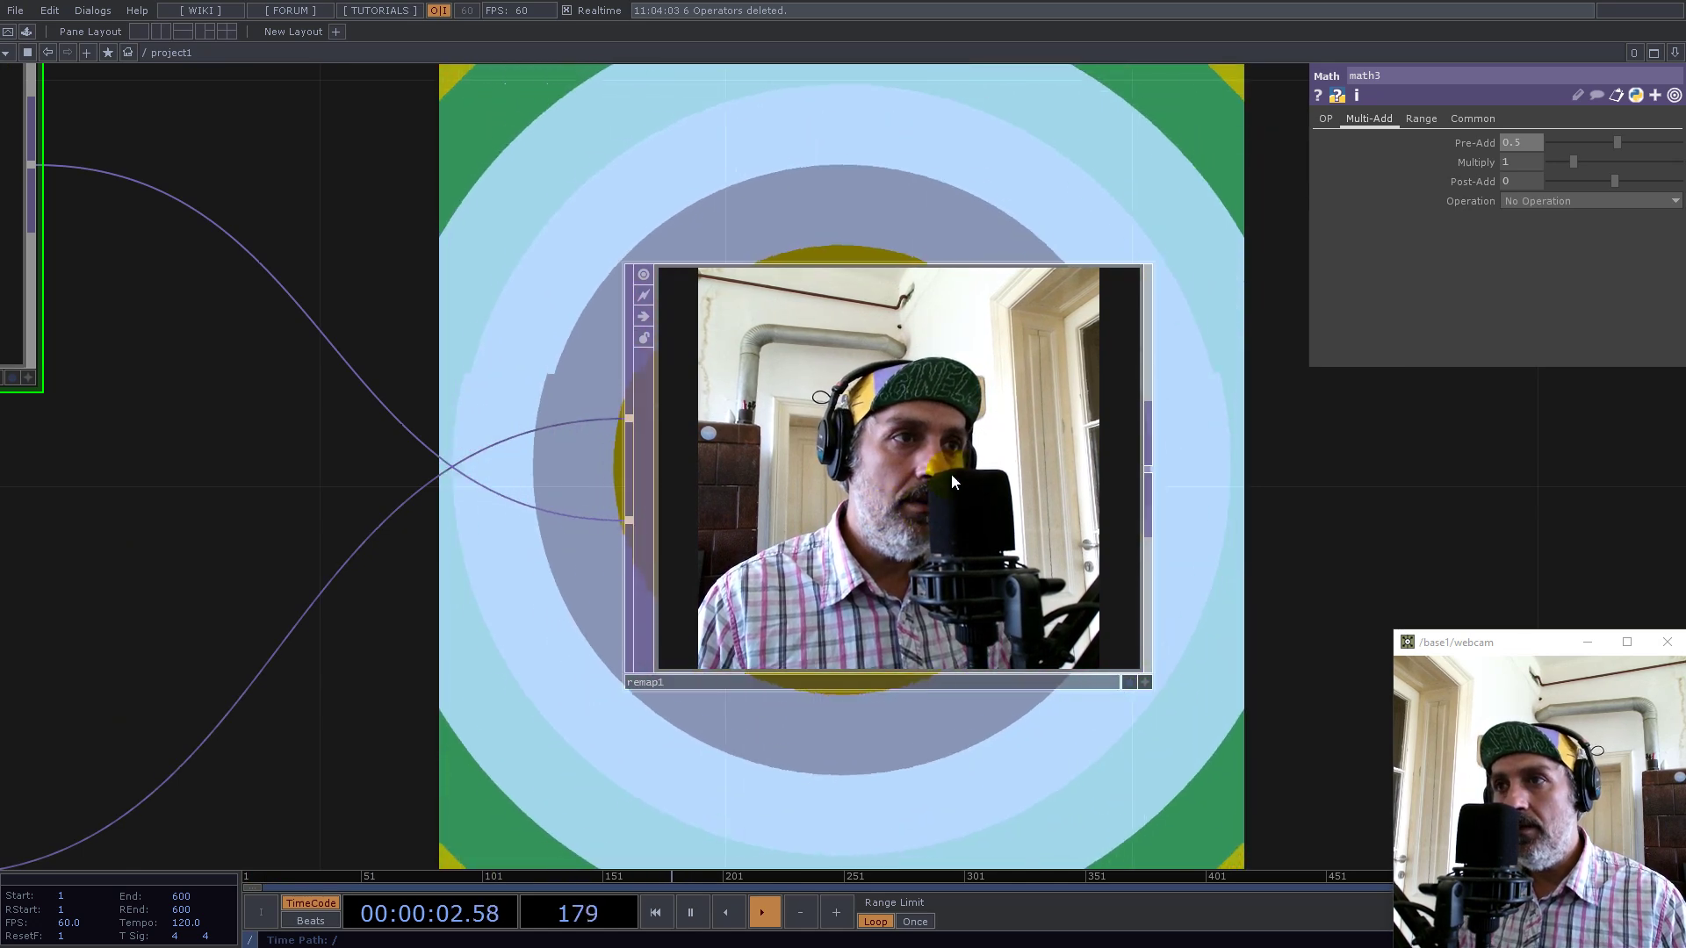
scroll(989, 506, down, 6)
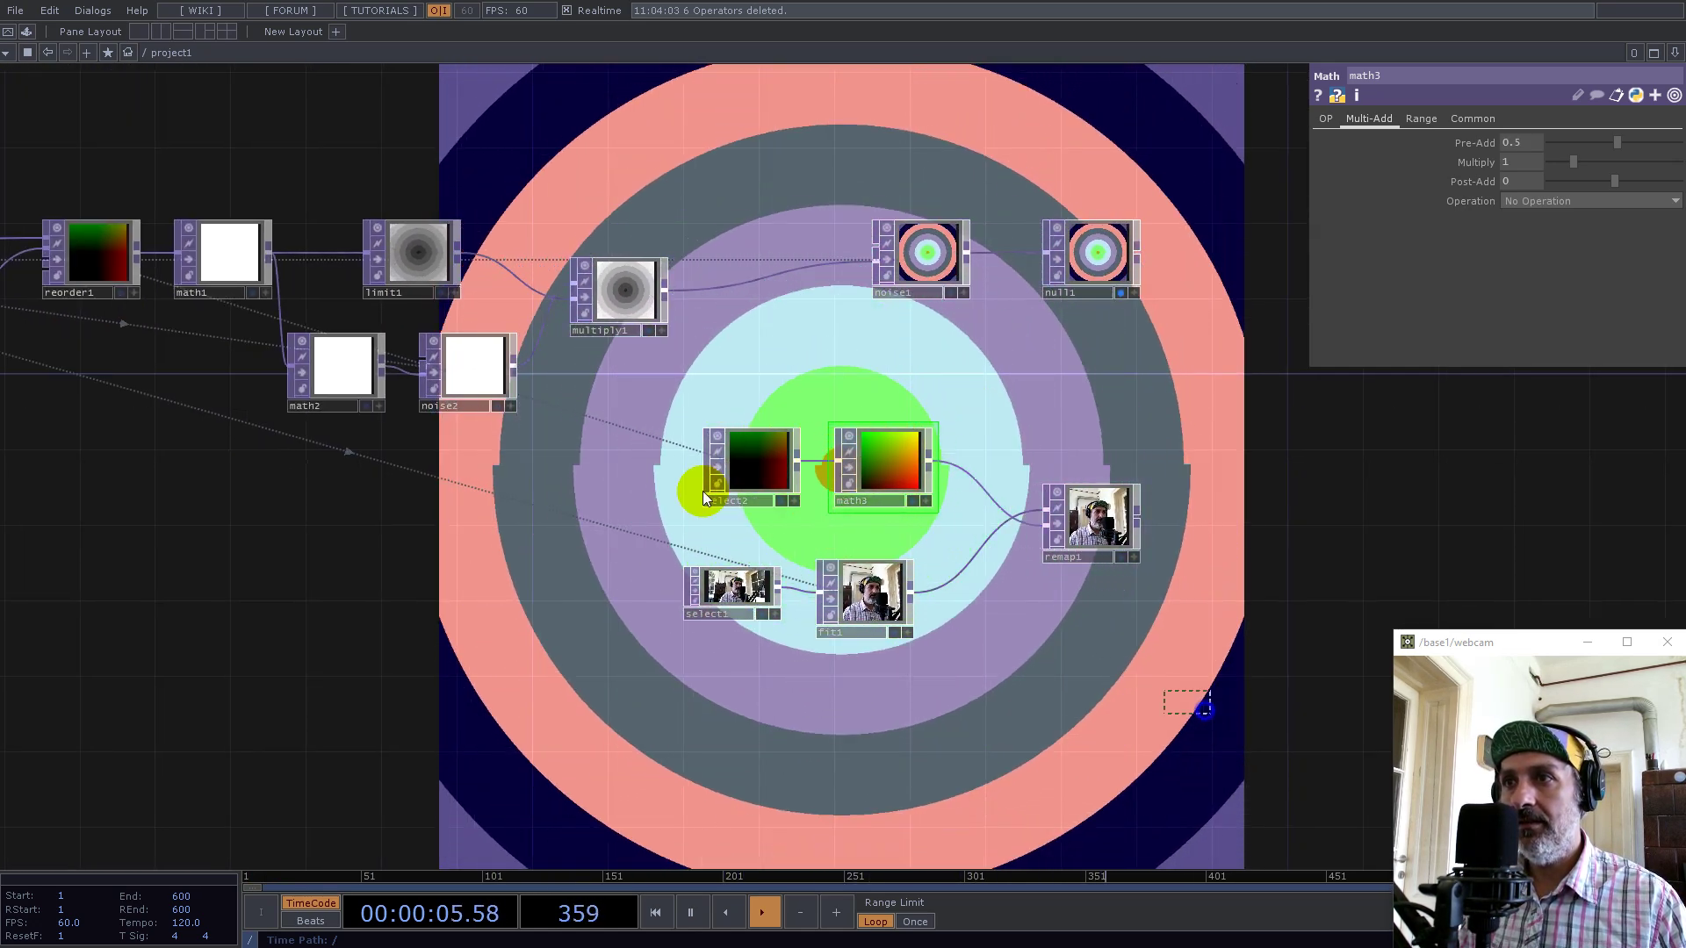
Move the select2, math3, select1, fit1 and remap1 group lower and space noise1, null1 and math3 further apart
right_drag(703, 499, 694, 478)
drag(878, 474, 1142, 512)
drag(993, 392, 715, 421)
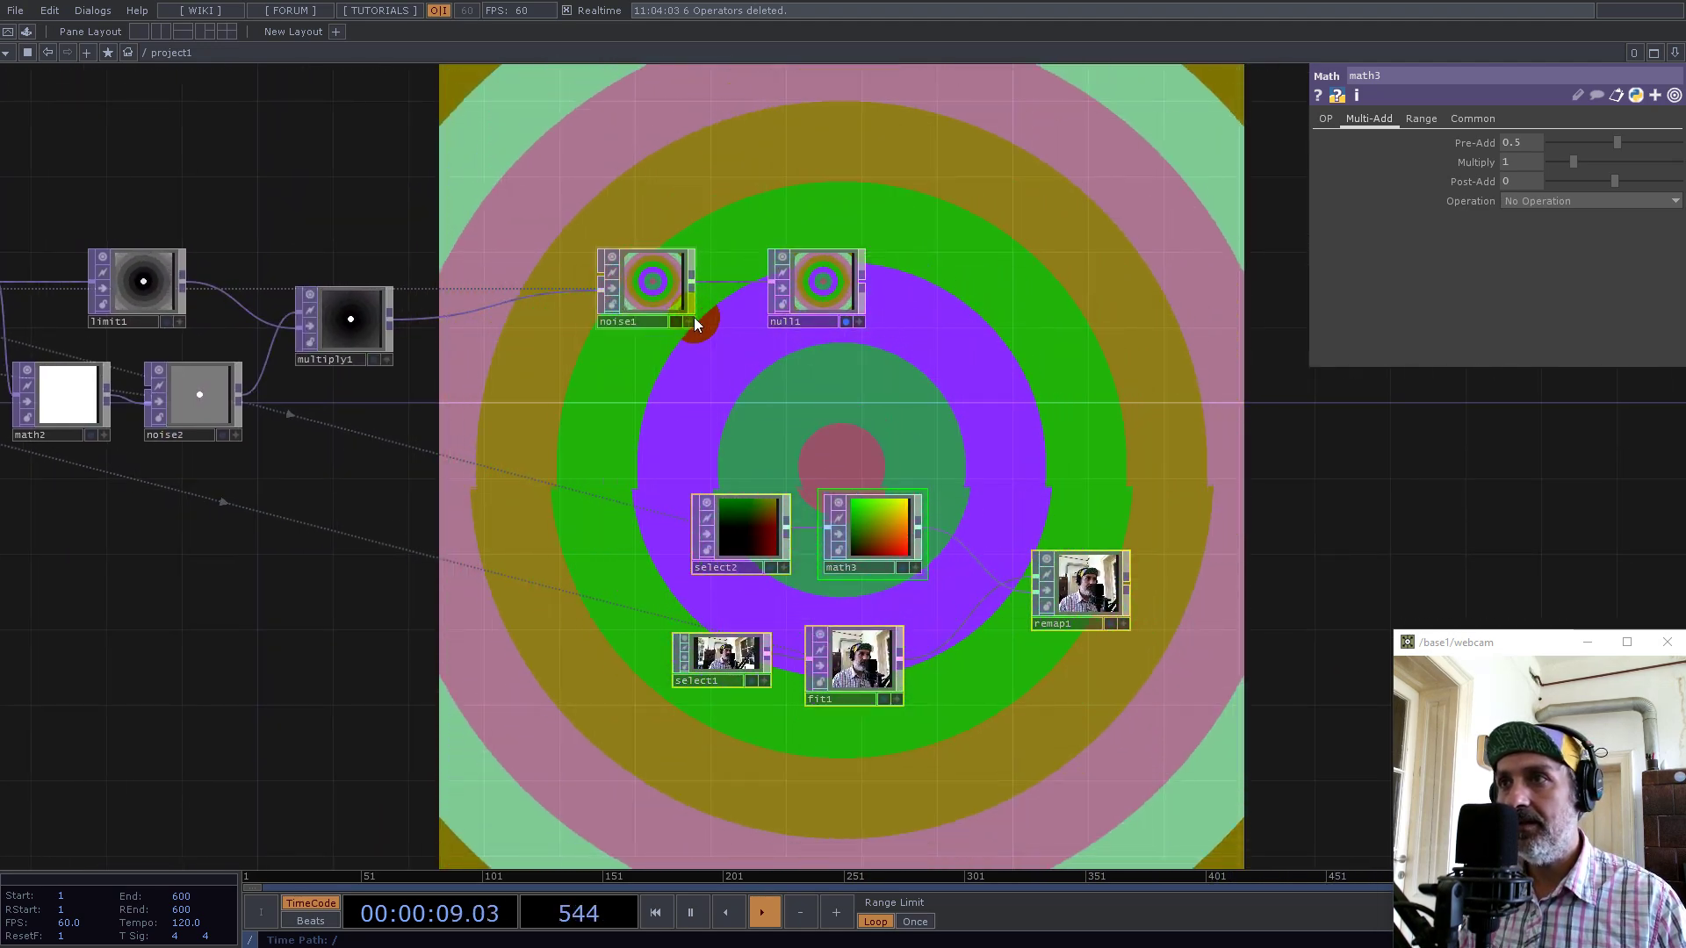
scroll(740, 430, up, 3)
drag(642, 277, 539, 300)
drag(494, 357, 602, 454)
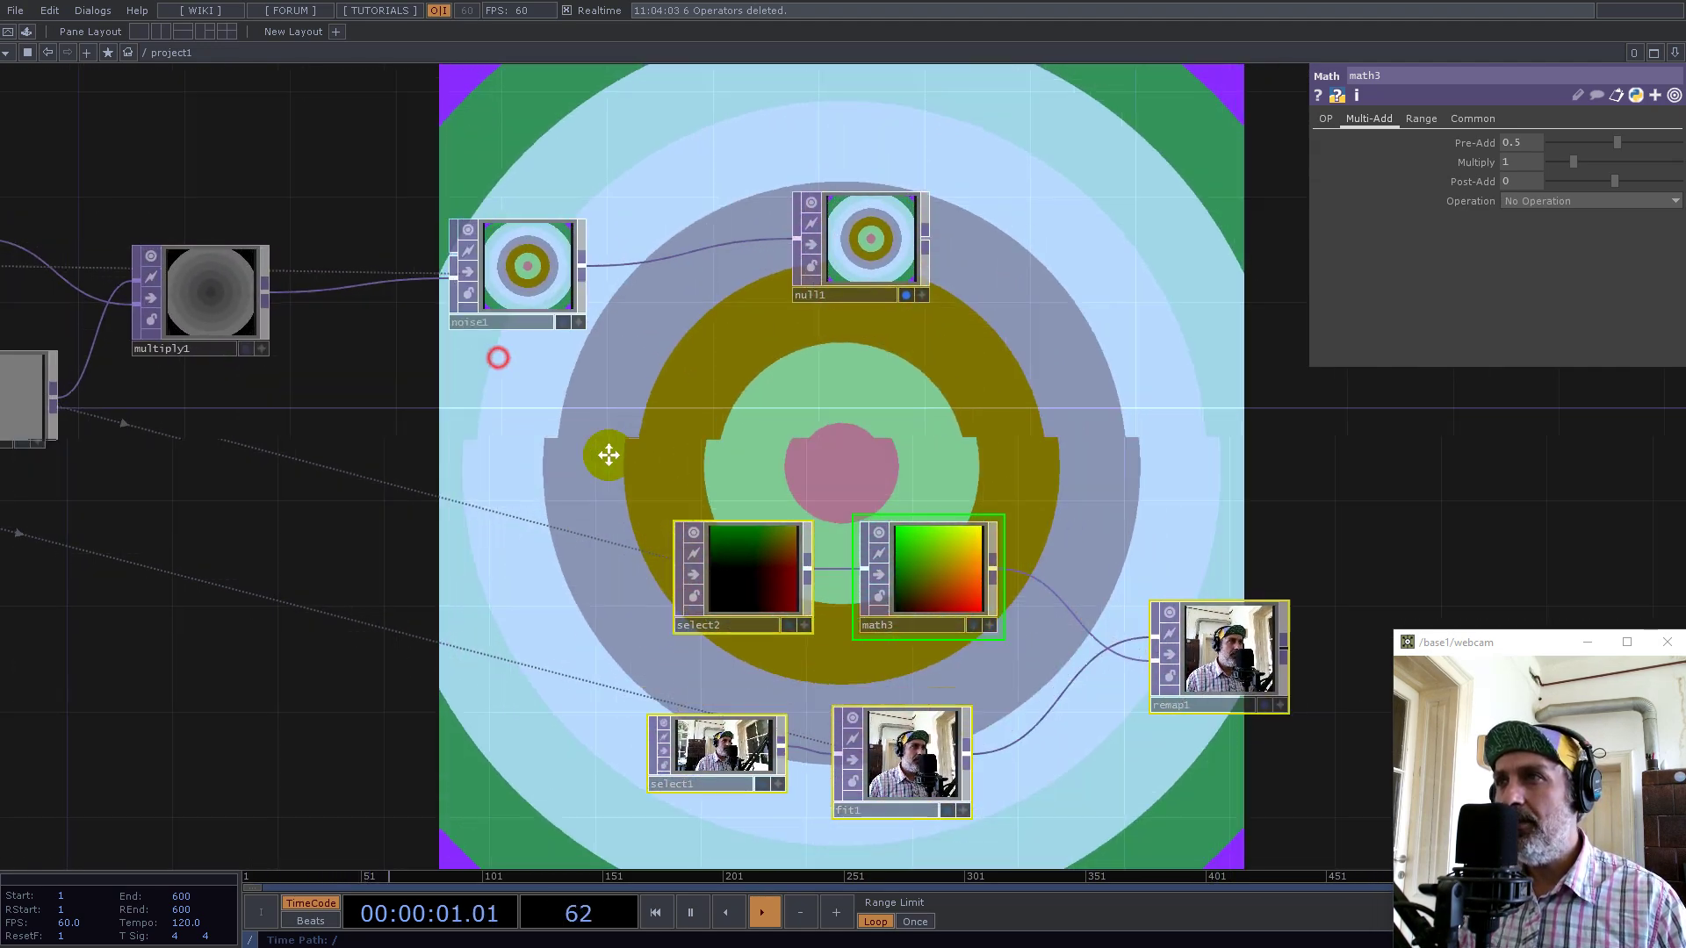
click(836, 676)
scroll(615, 355, up, 5)
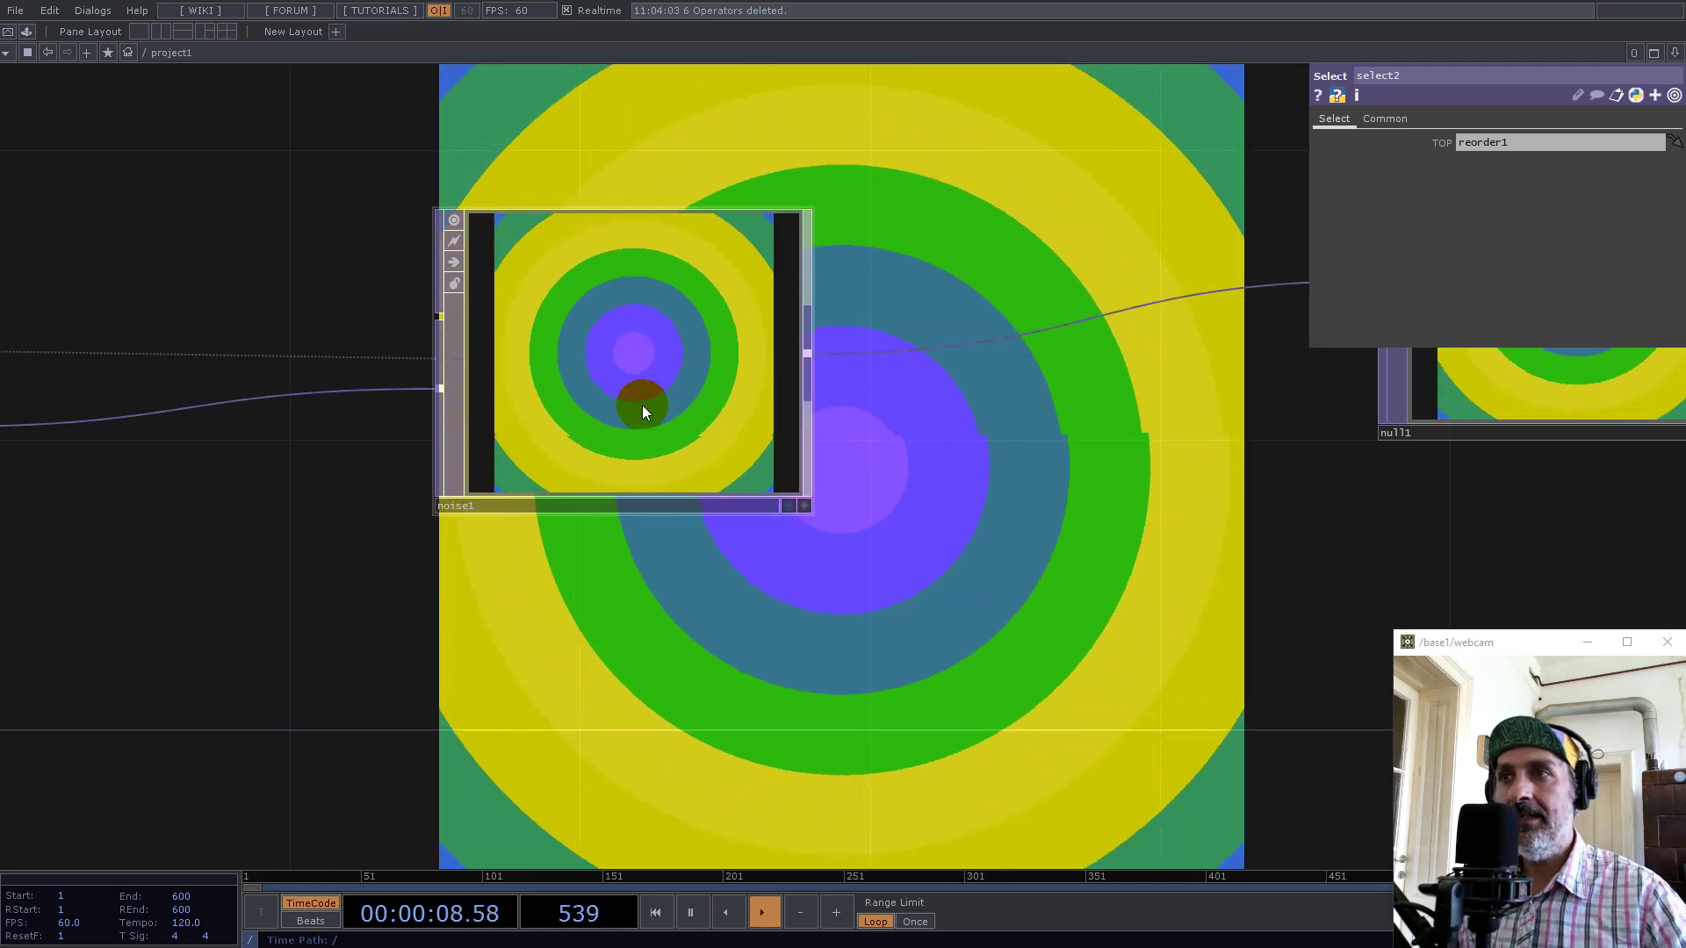
scroll(641, 404, down, 5)
drag(982, 694, 903, 667)
Set the pixel format of noise1 to 32-bit float (RG)
click(629, 385)
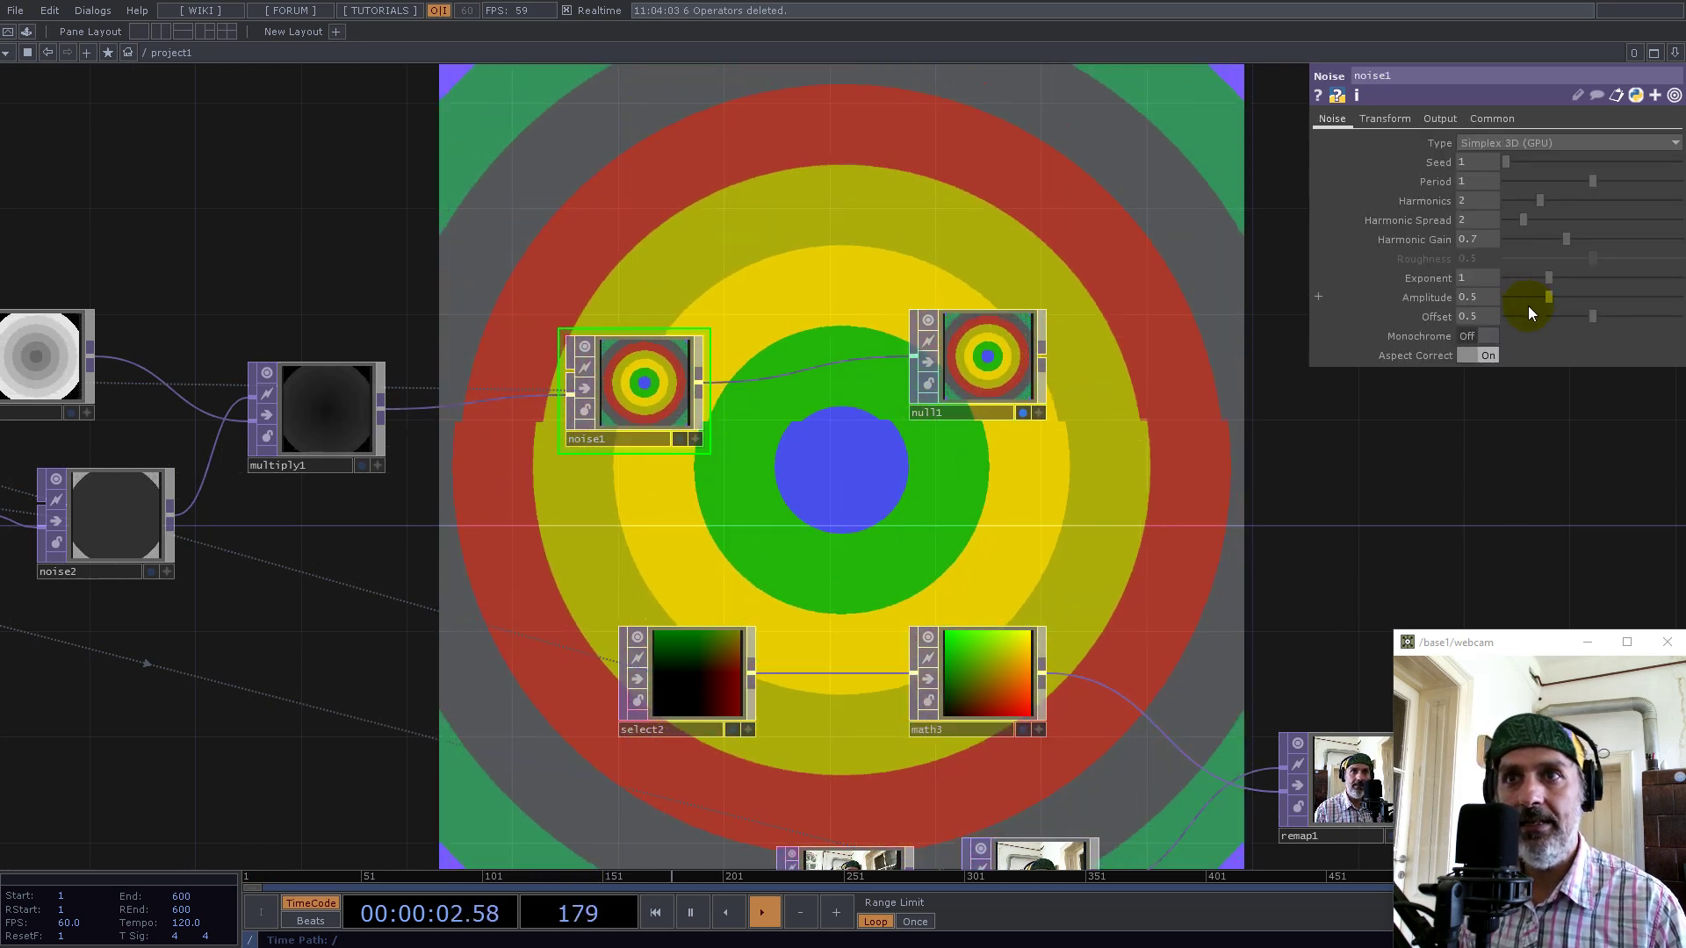
click(1474, 119)
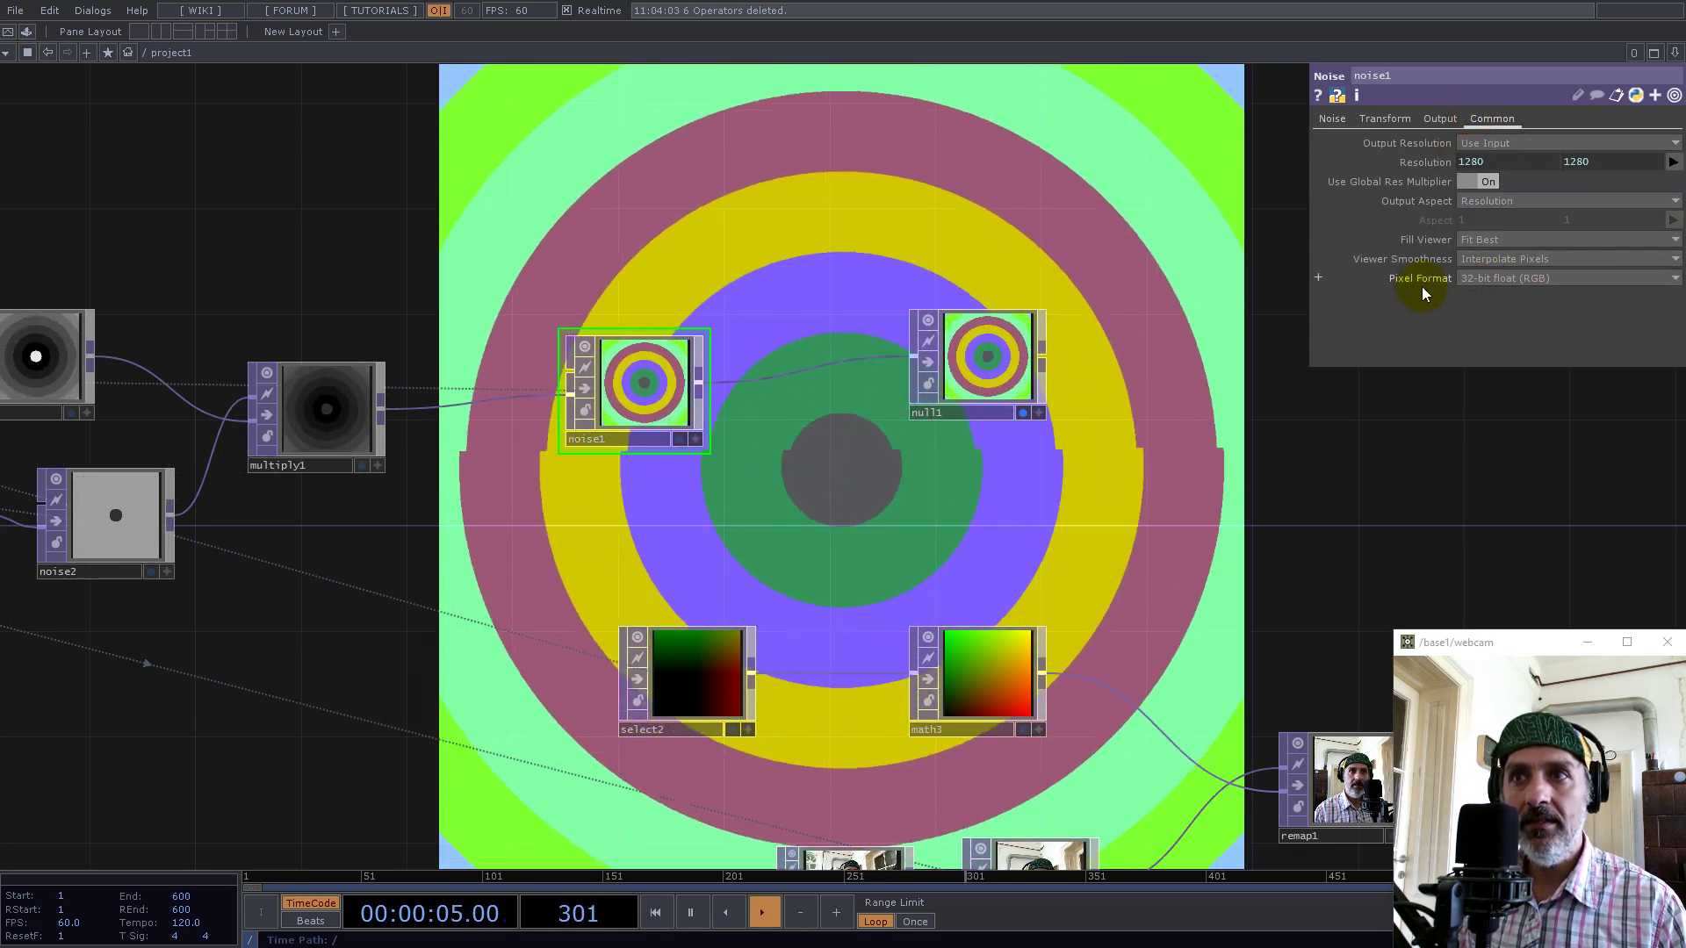
click(1507, 279)
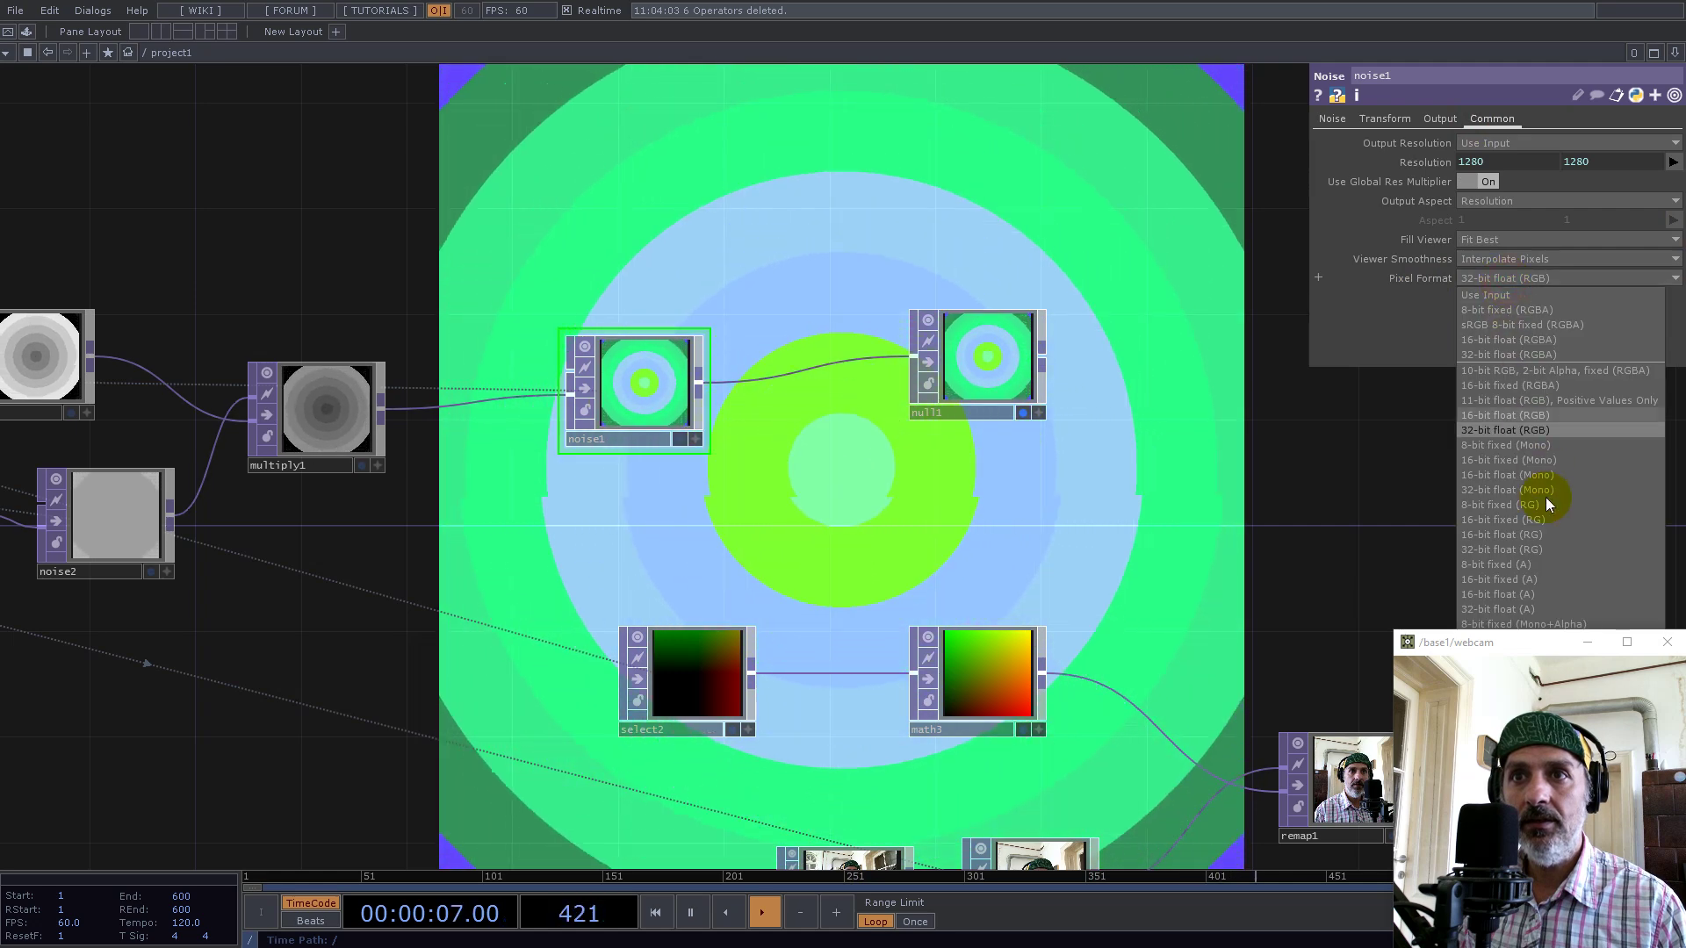
click(1498, 551)
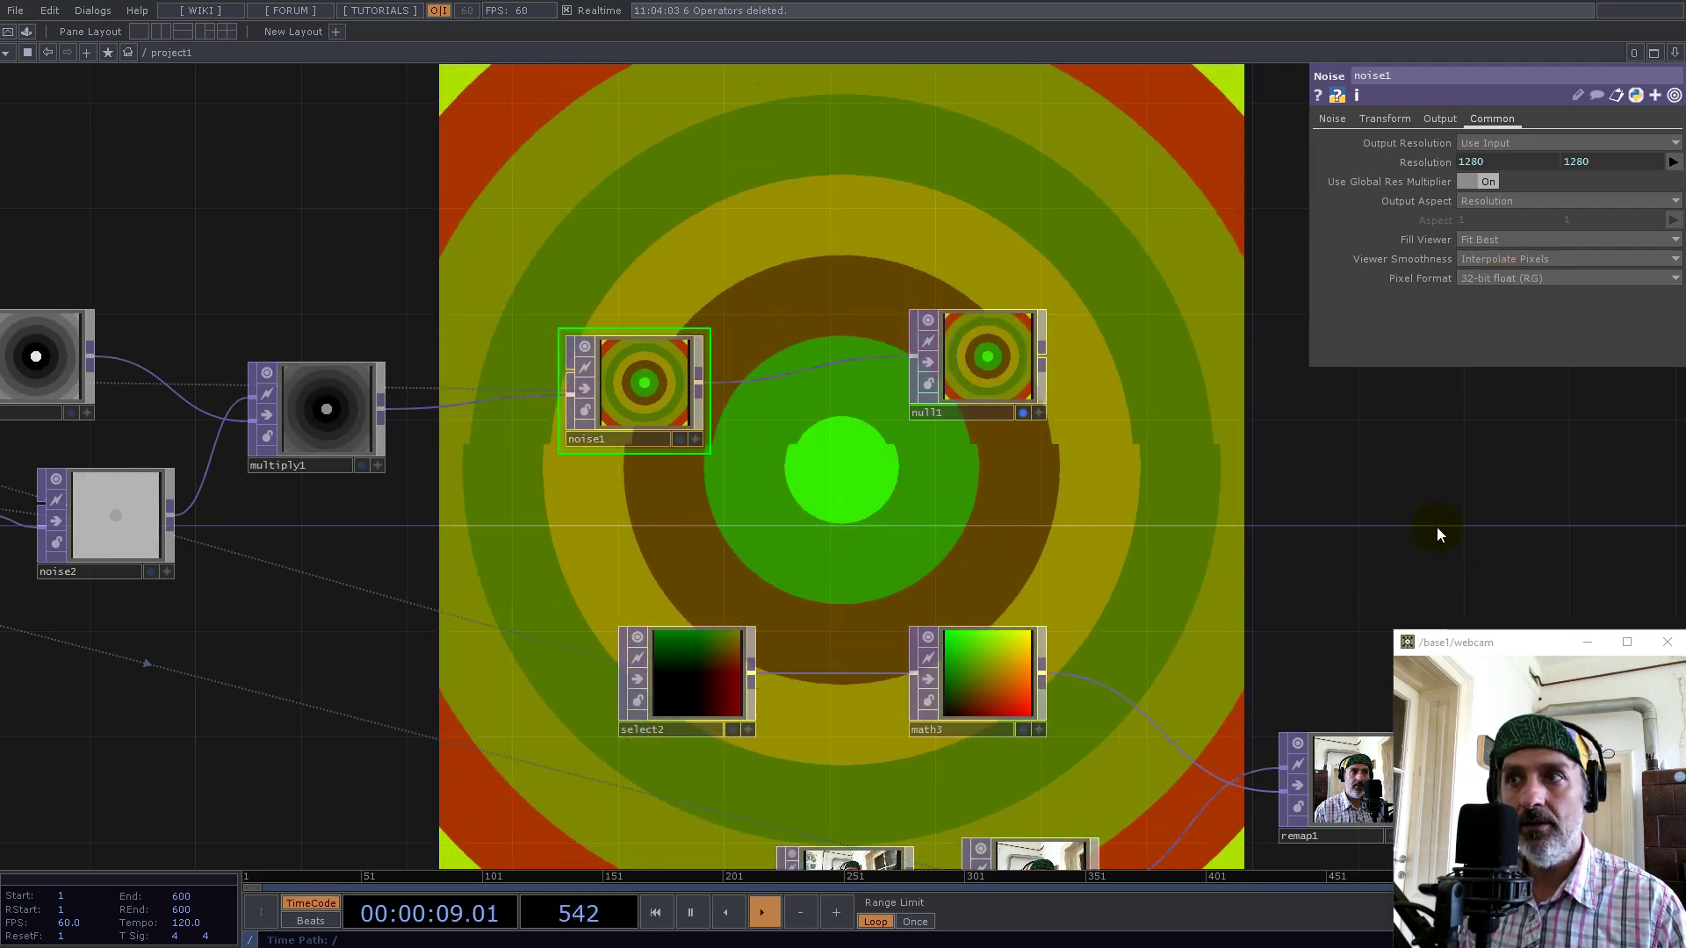
Set the Offset of noise1 to 0 and its Amplitude to 0.1
click(1330, 117)
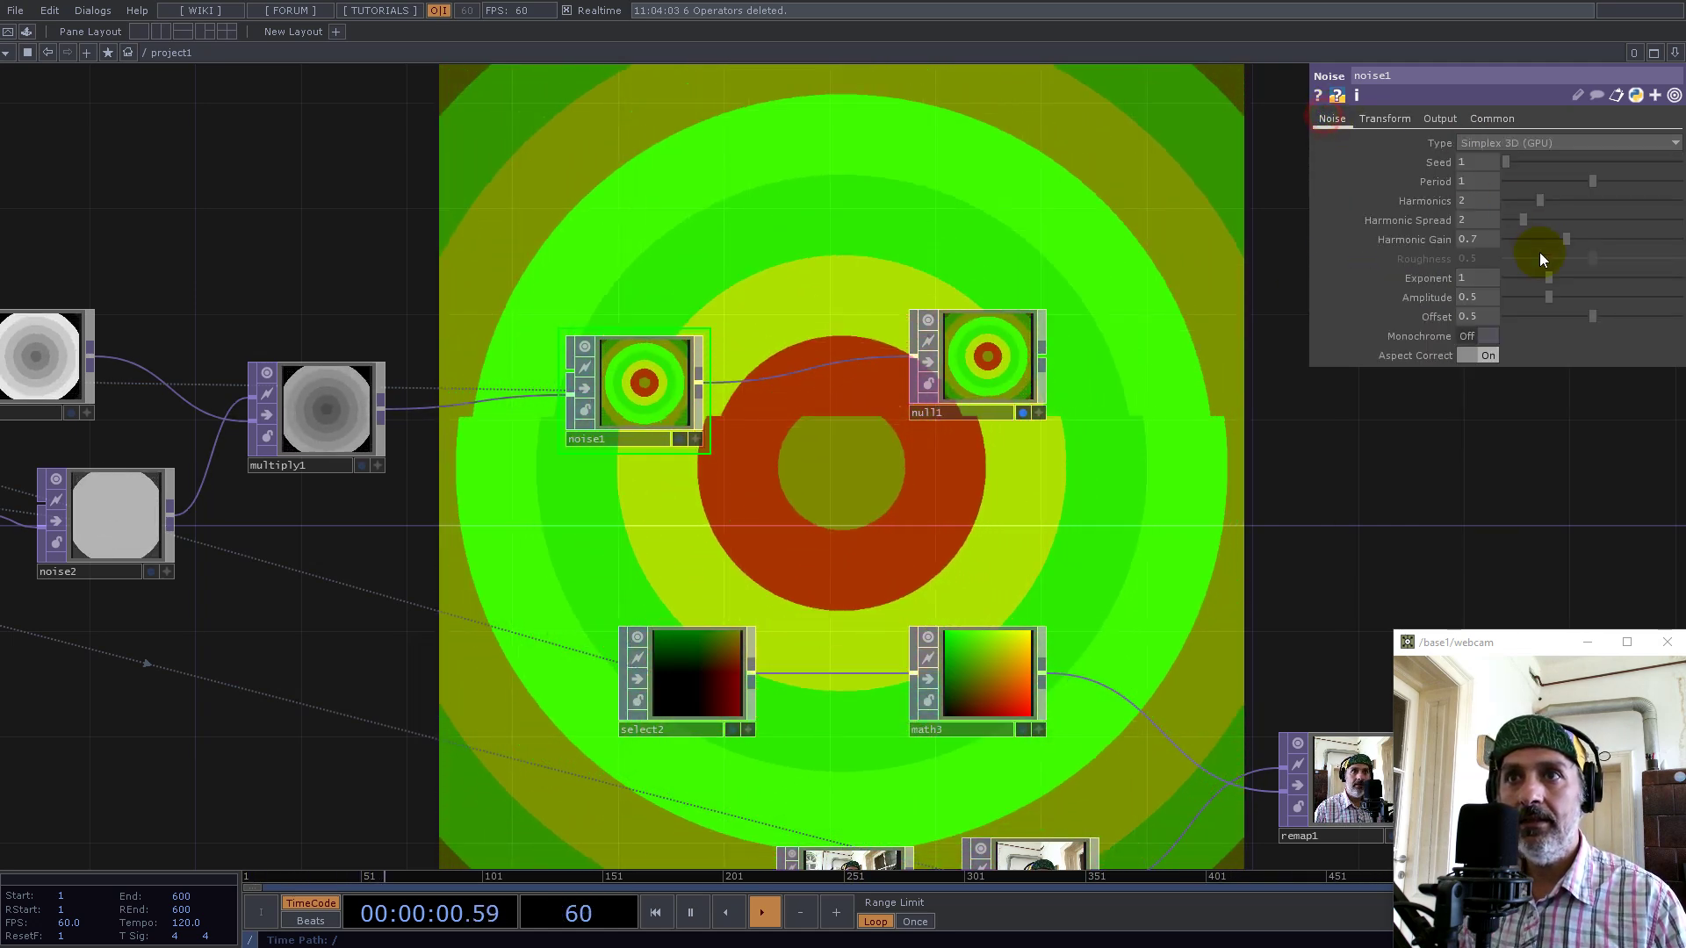
drag(1586, 323, 1522, 298)
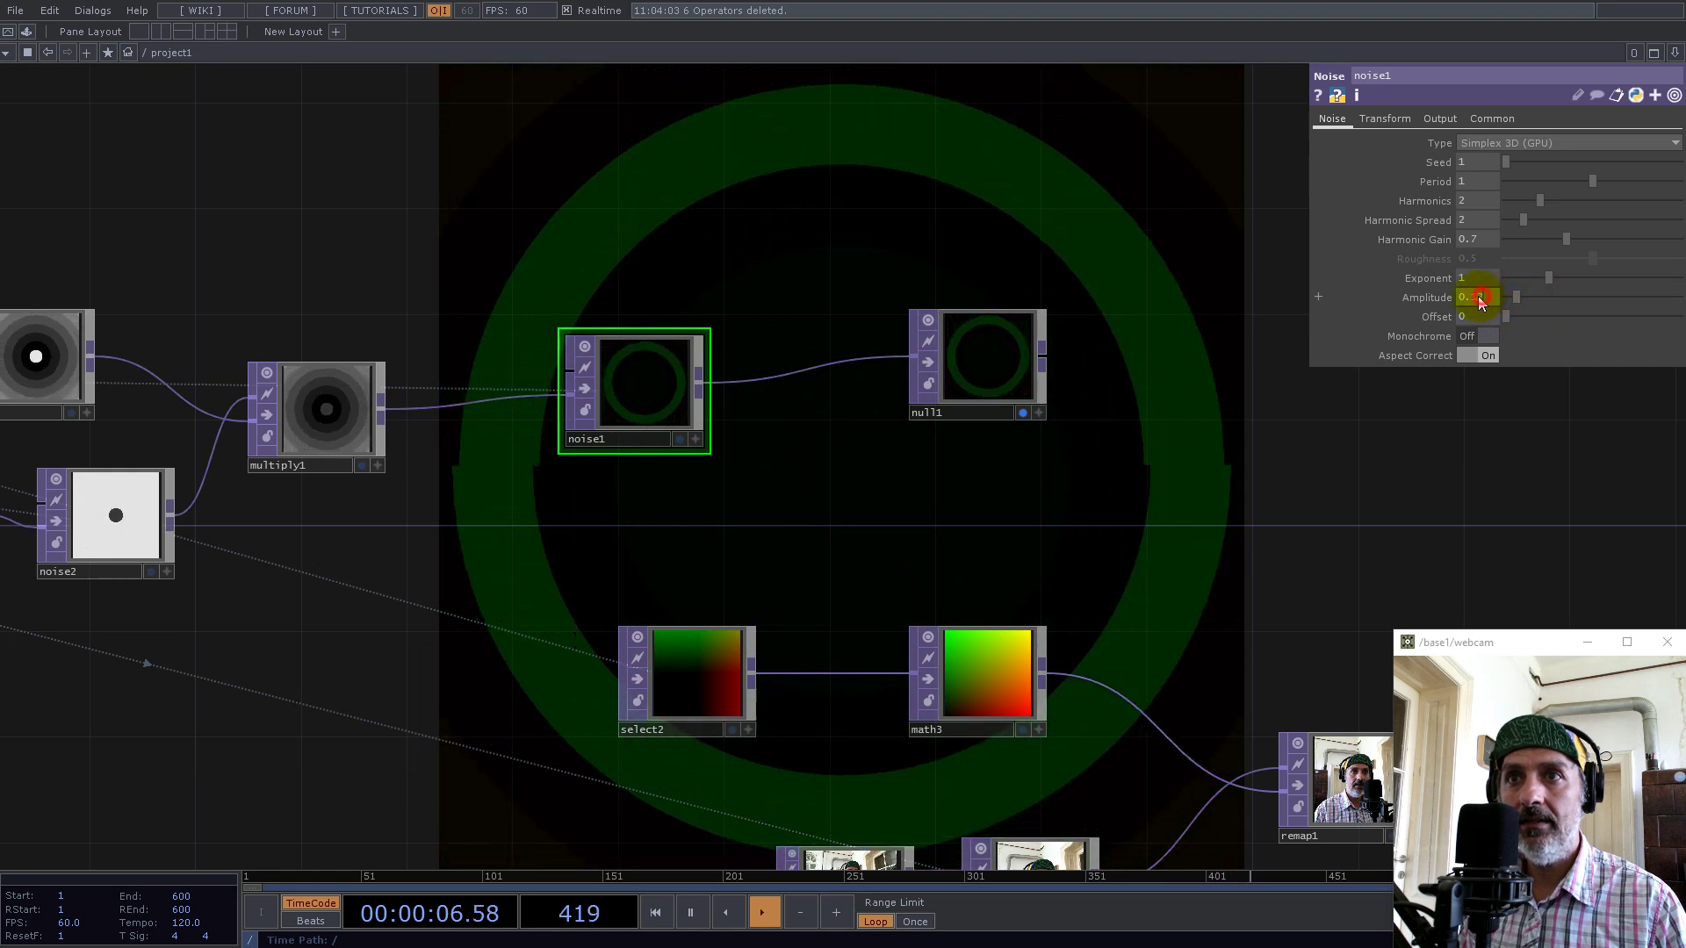
click(1477, 295)
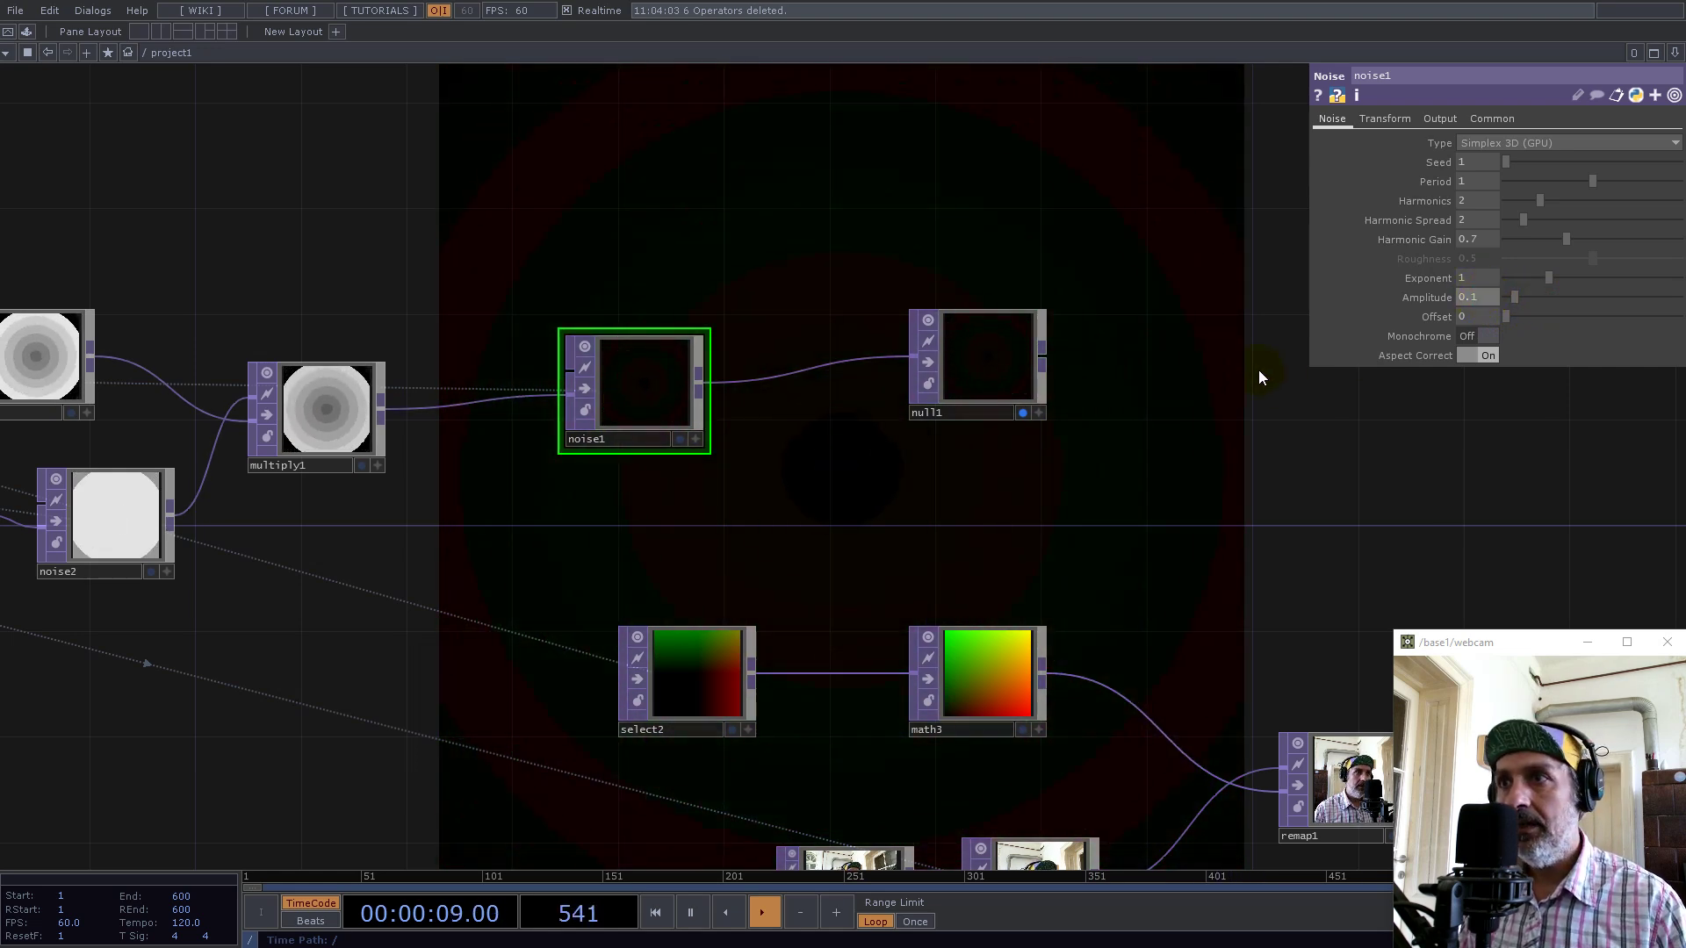
Create an Add TOP combining noise1 and math3, and feed its output into remap1's second input in place of math3
right_click(698, 387)
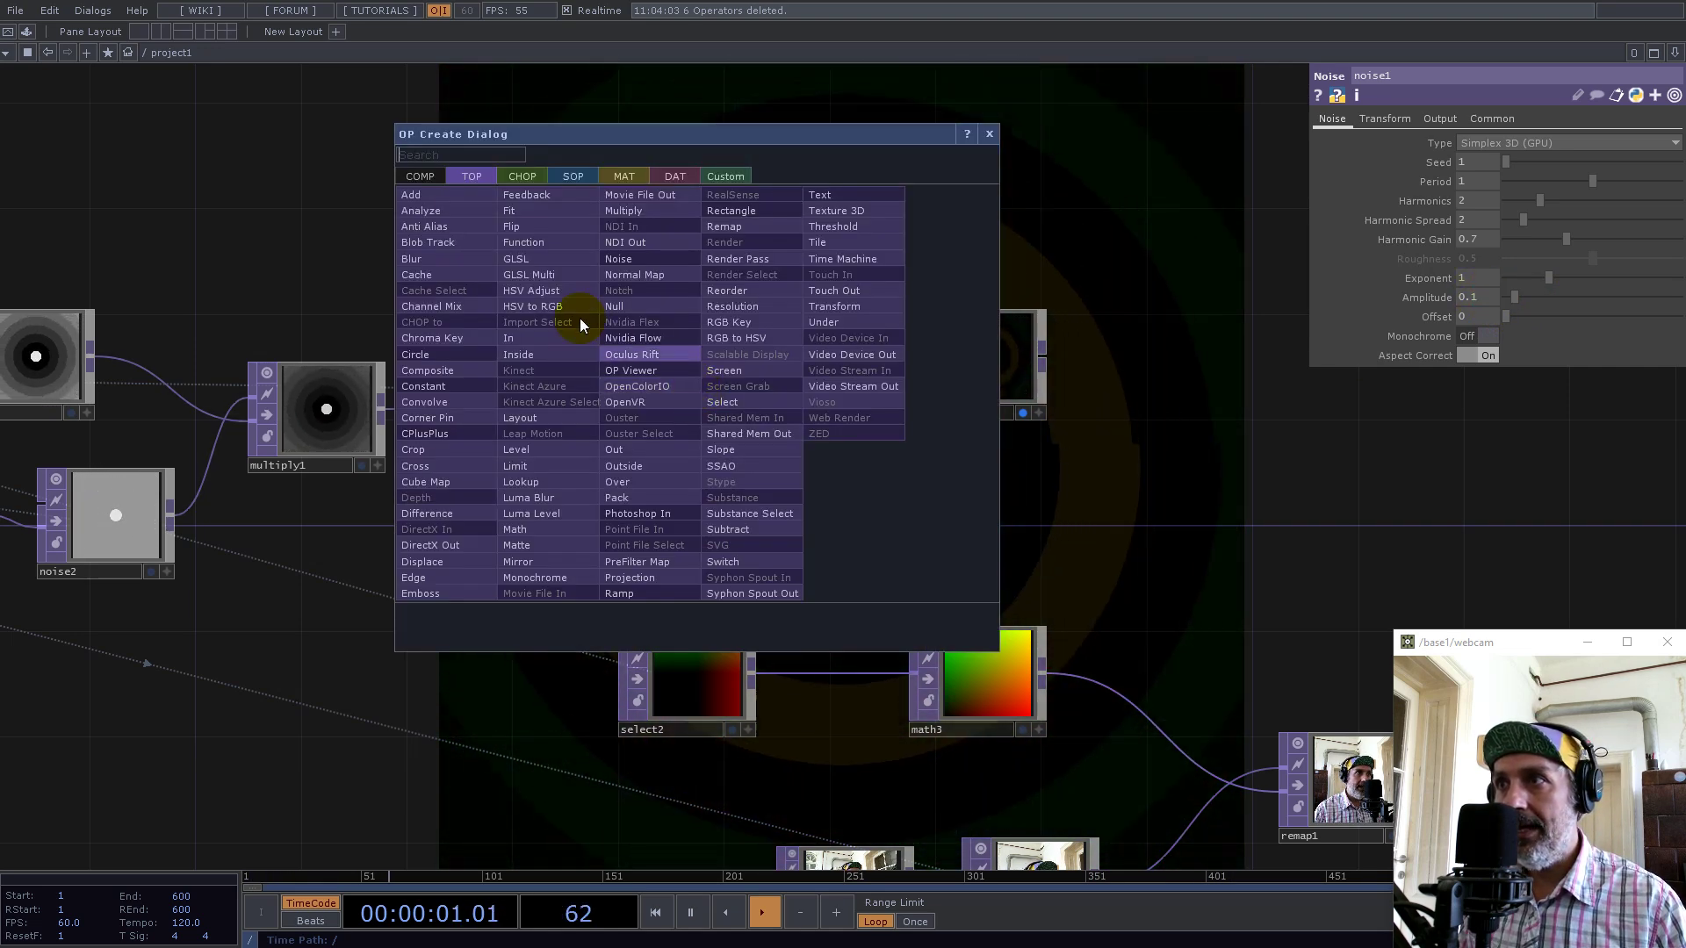
click(411, 196)
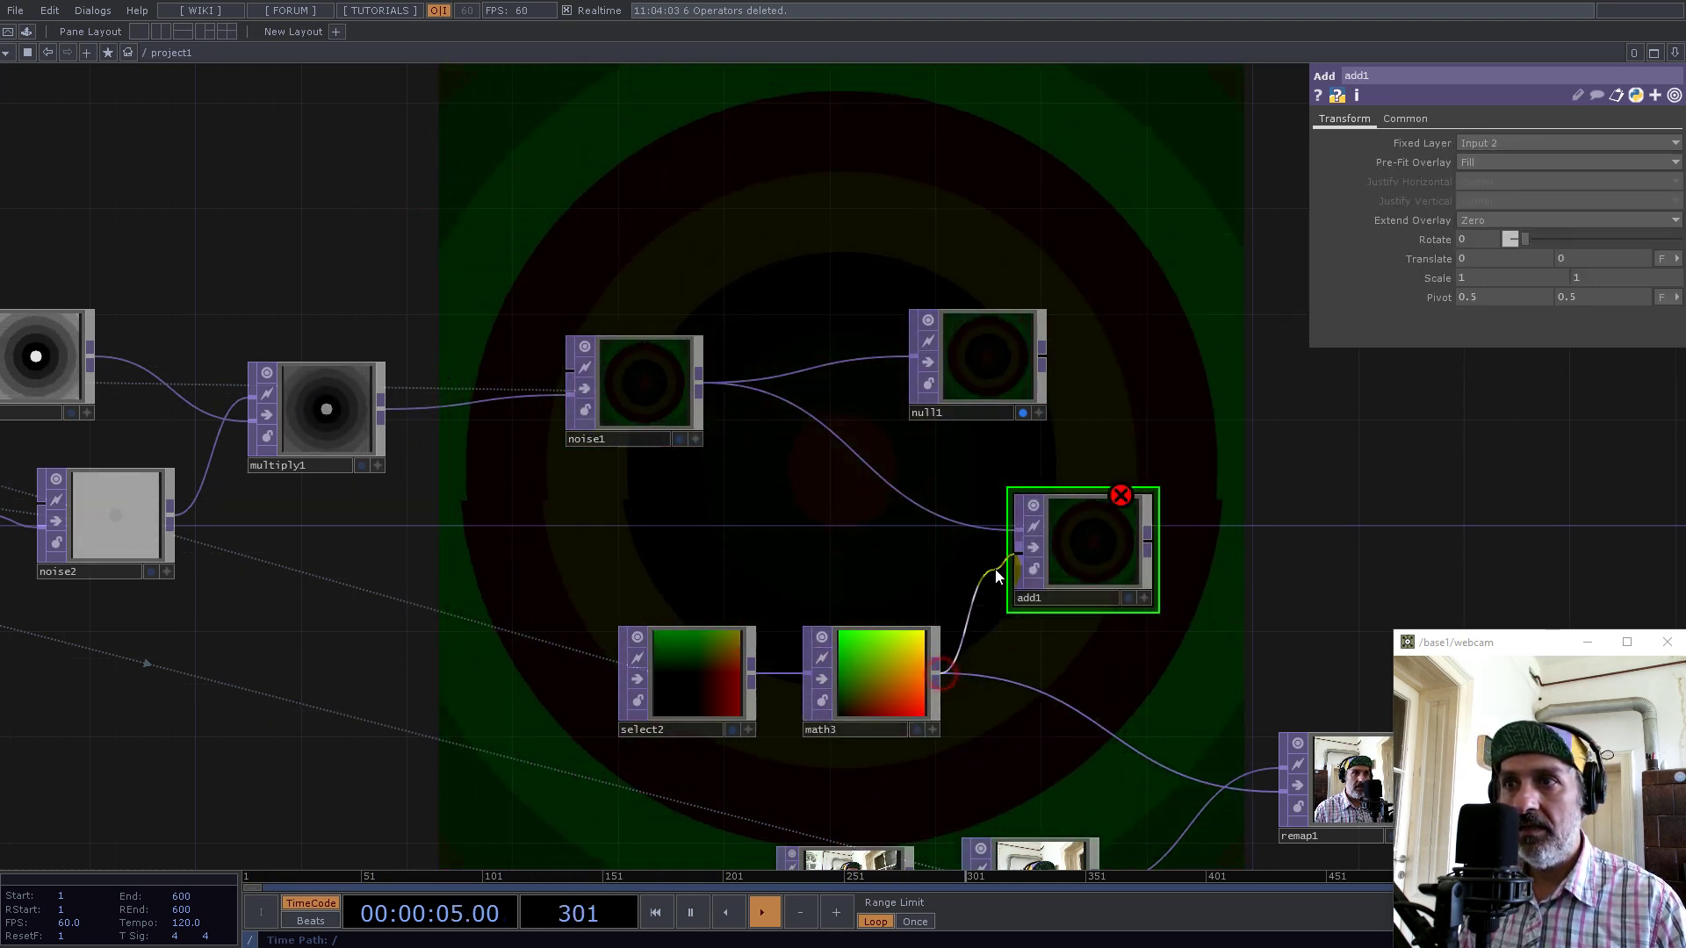
click(1089, 721)
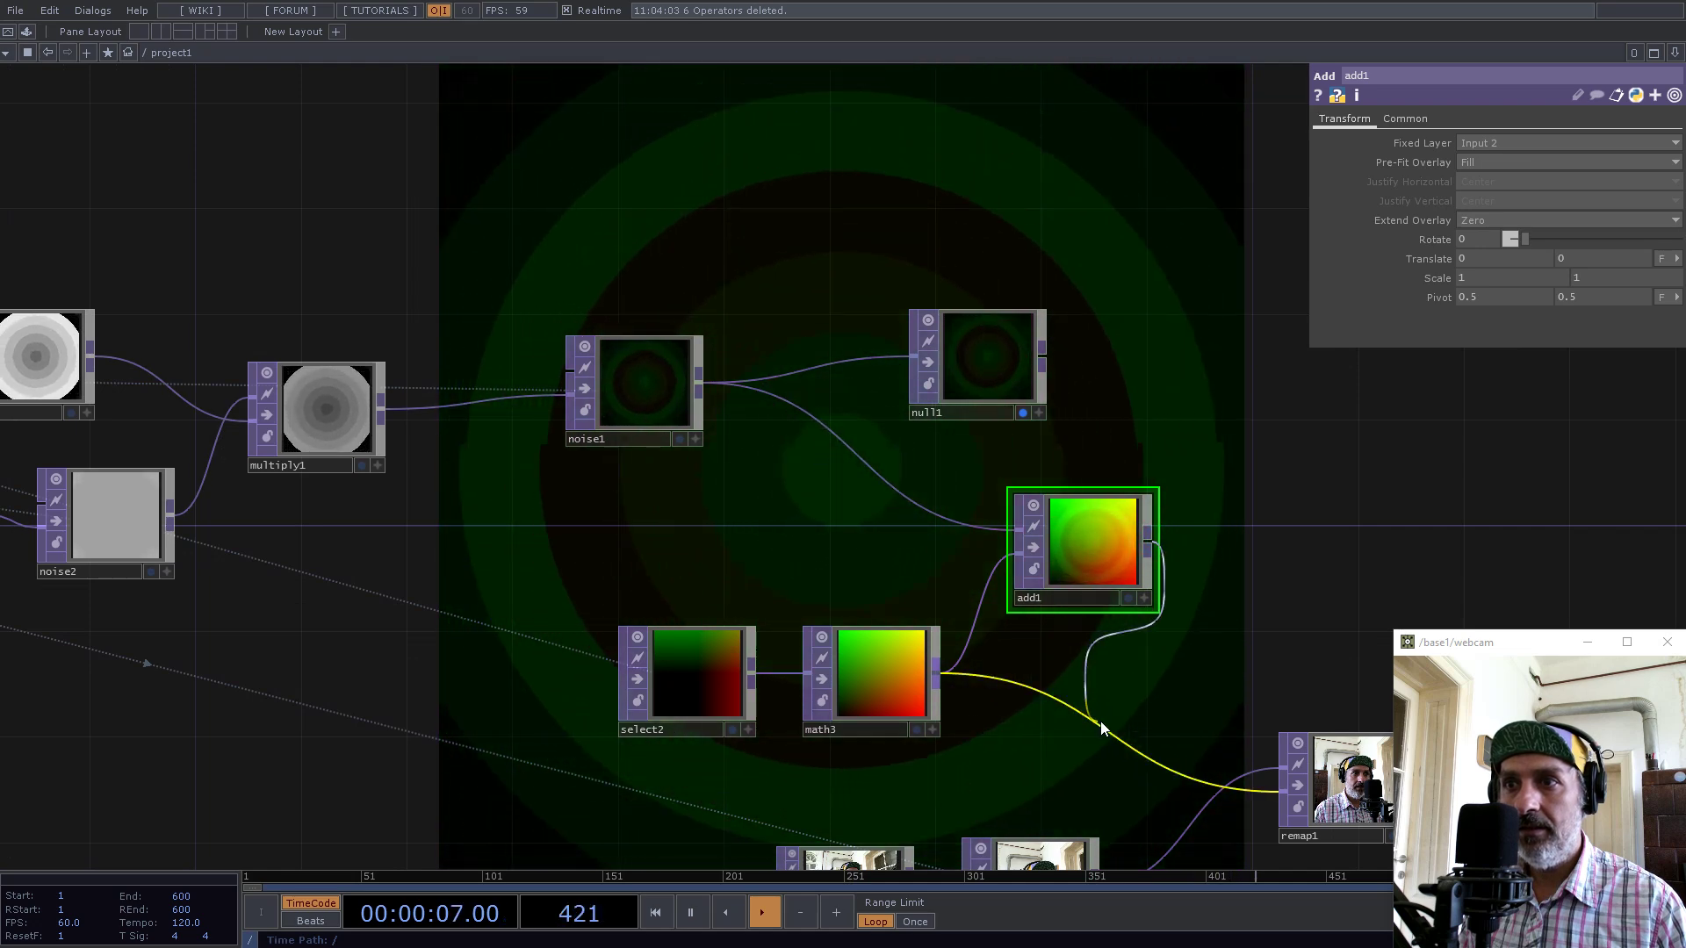
Connect remap1's output to null1 instead of noise1 and reposition null1 and remap1 to tidy the chain
drag(1192, 475, 861, 440)
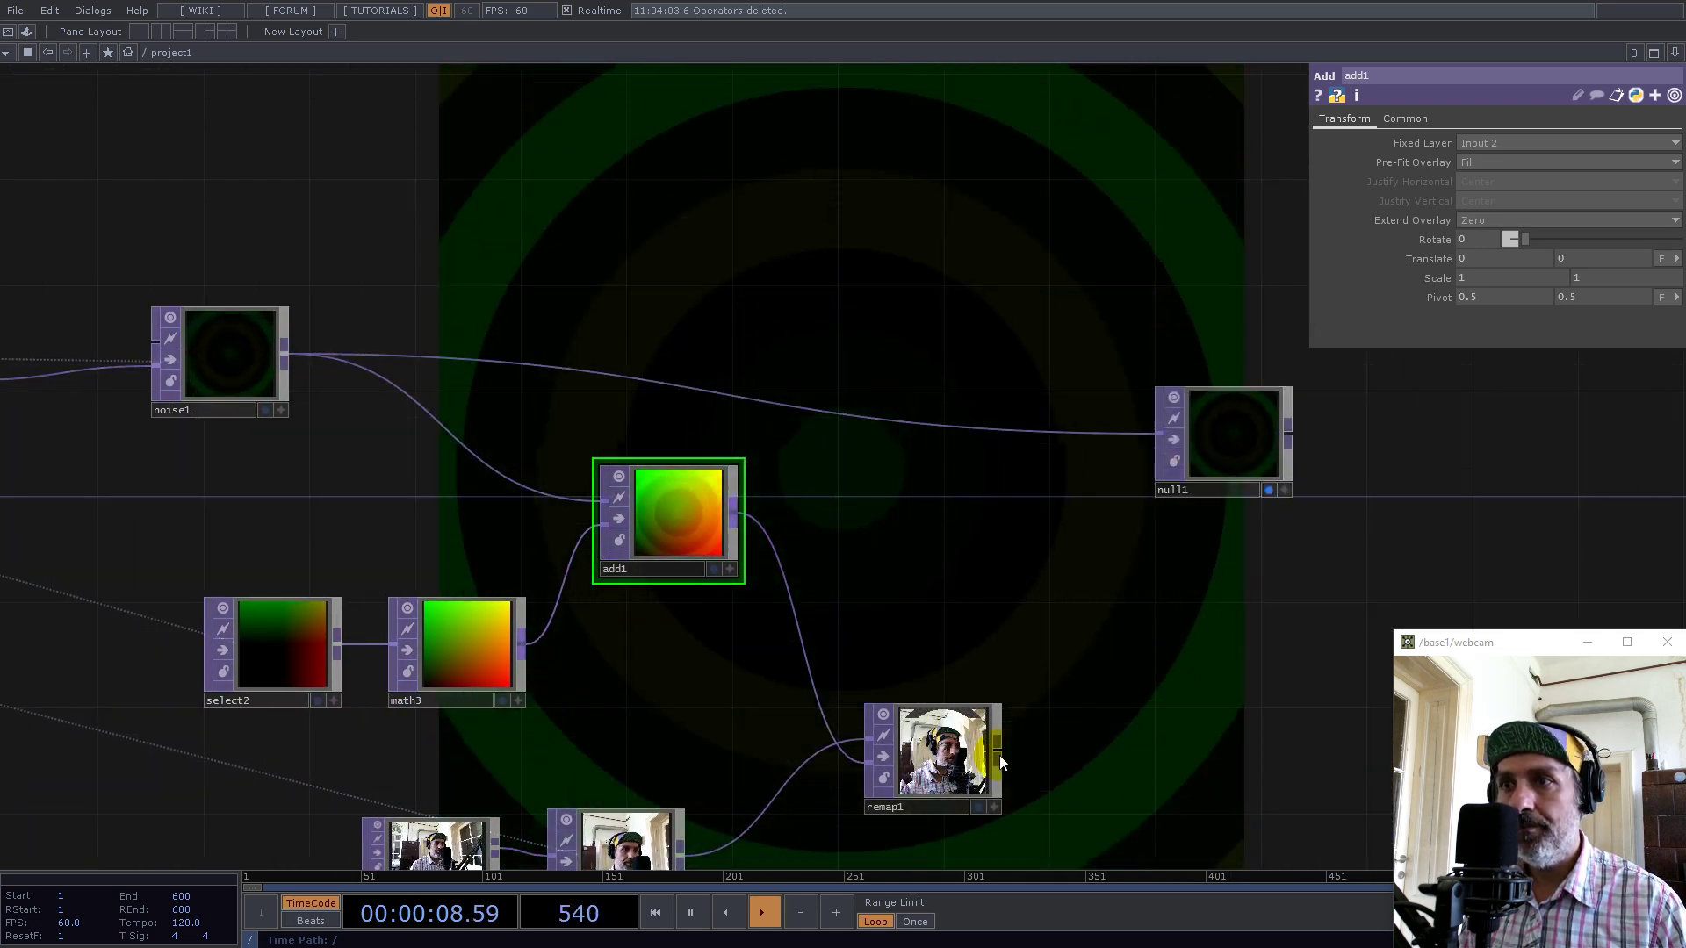
click(1215, 448)
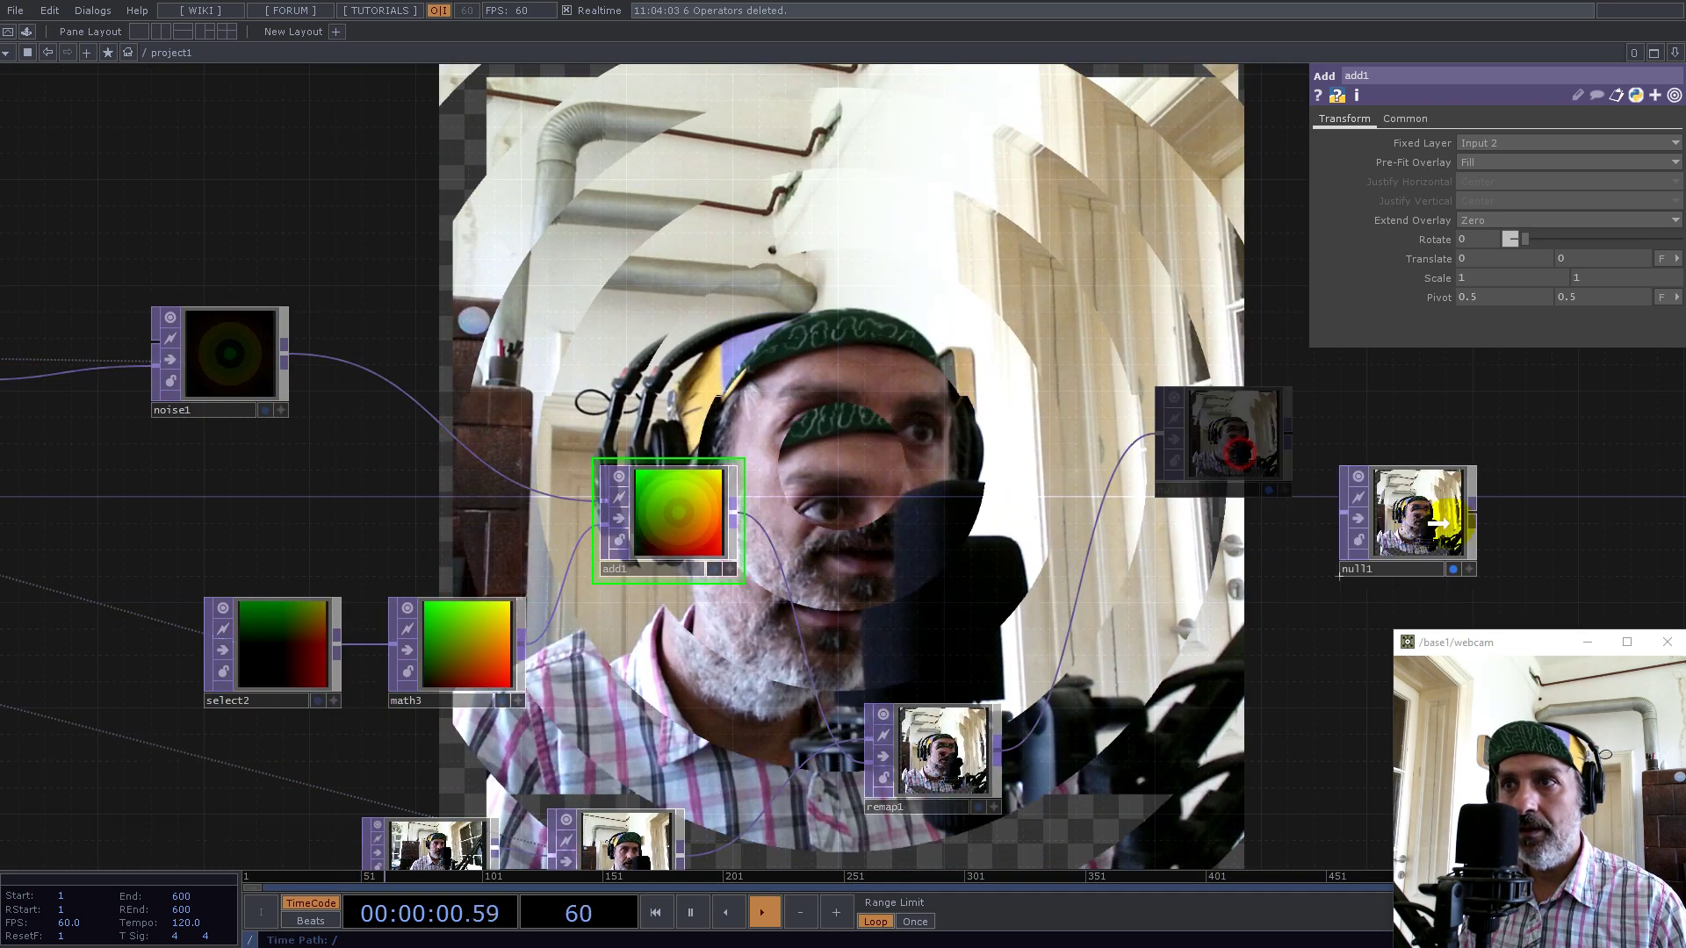
scroll(1009, 539, down, 3)
scroll(1001, 621, up, 5)
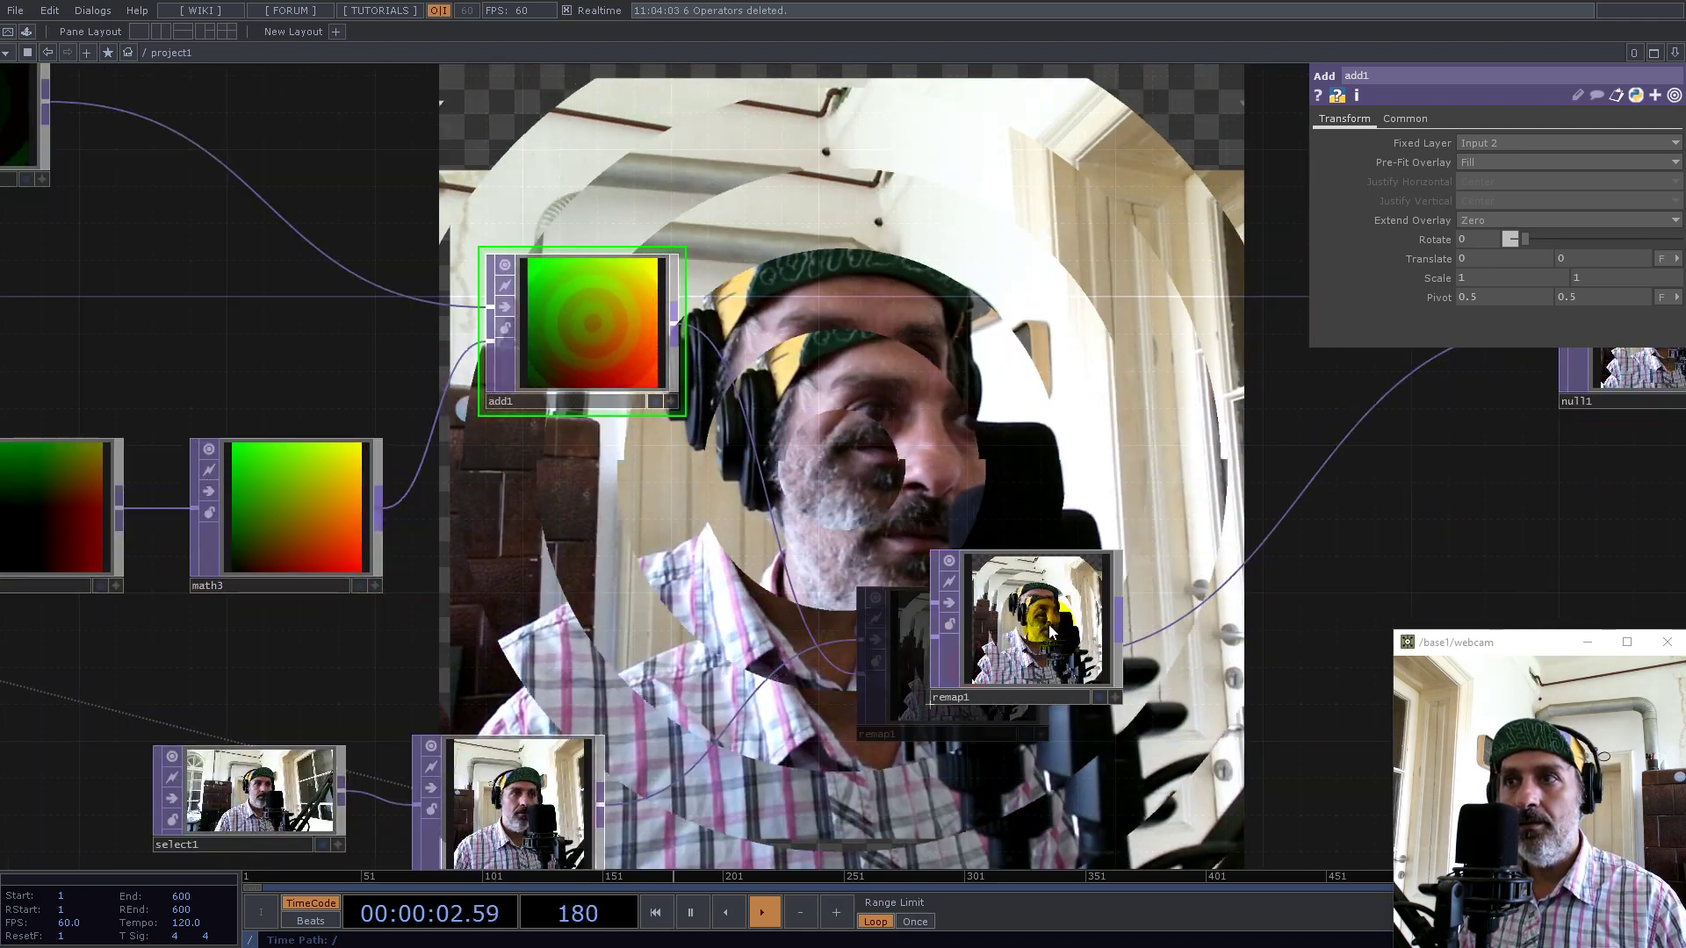
scroll(996, 544, down, 4)
drag(1050, 630, 1031, 702)
Try Repeat as the Extend mode of remap1 and settle on Mirror
scroll(1027, 704, up, 5)
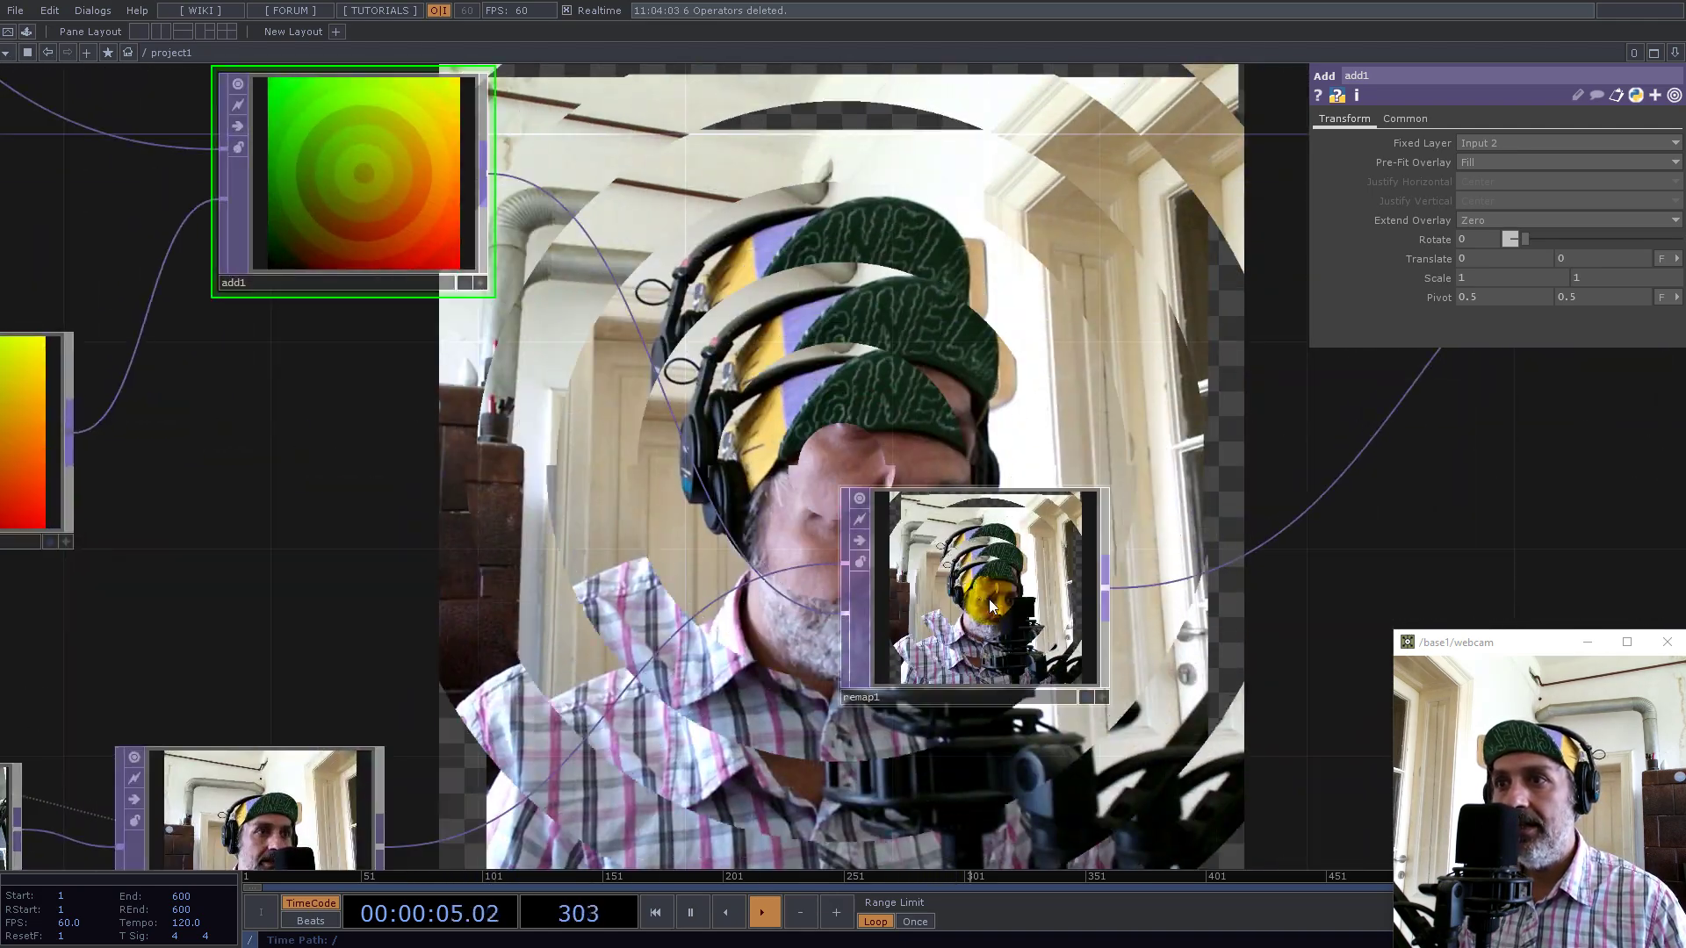
click(989, 598)
click(1494, 222)
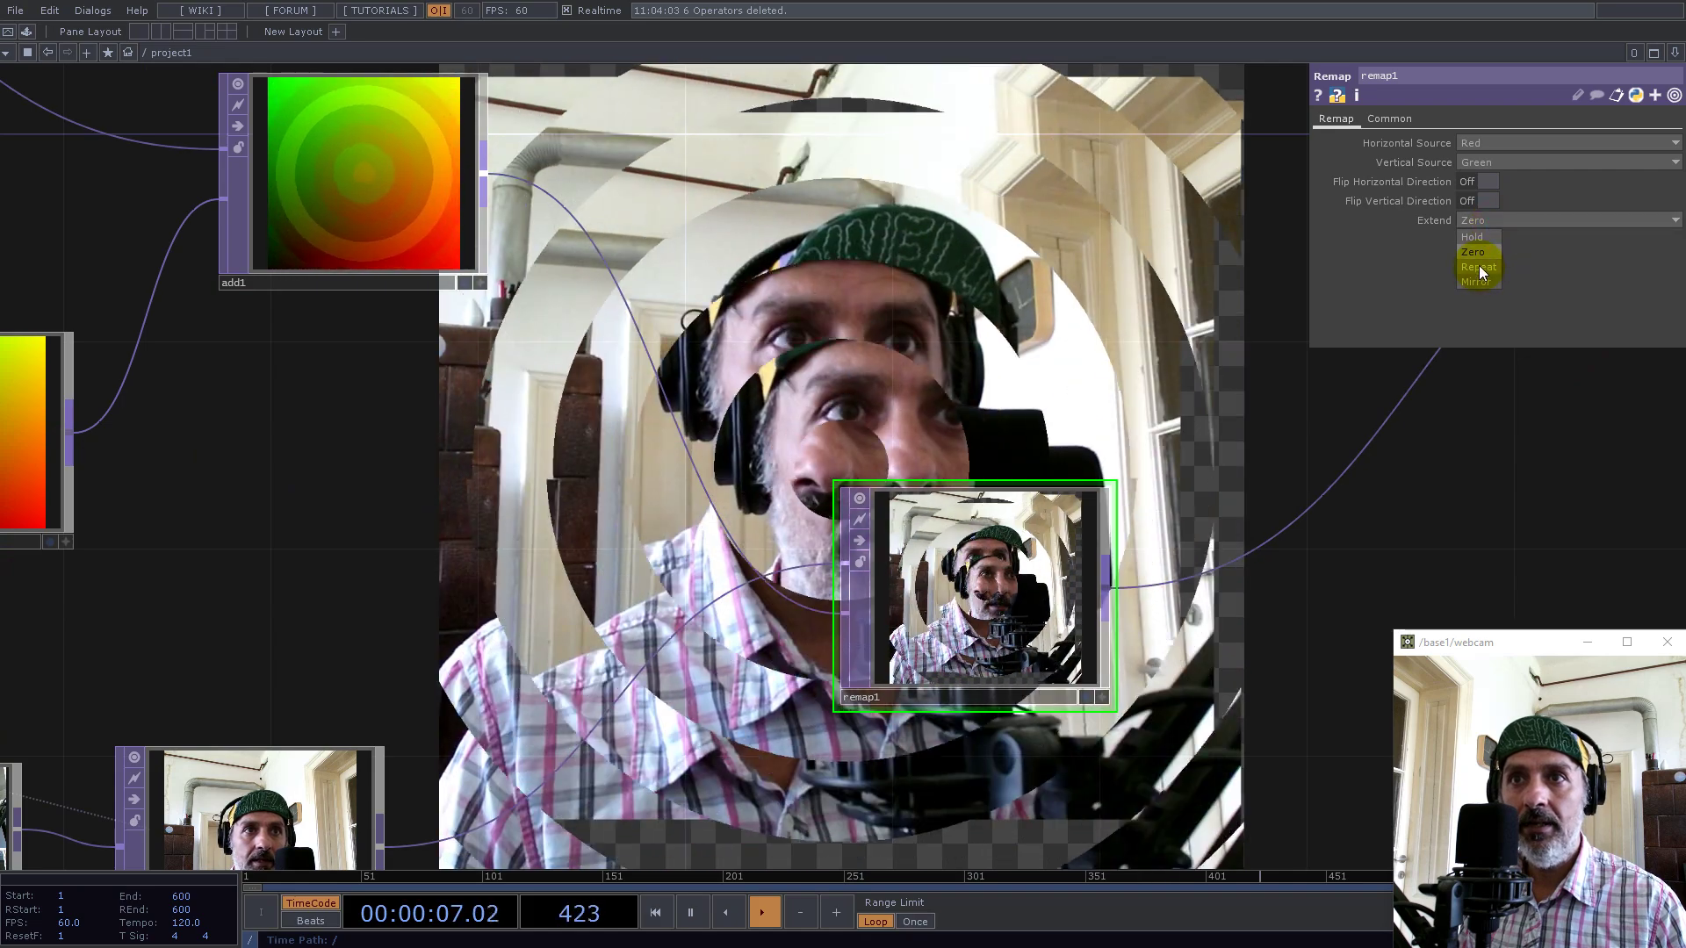
click(1478, 266)
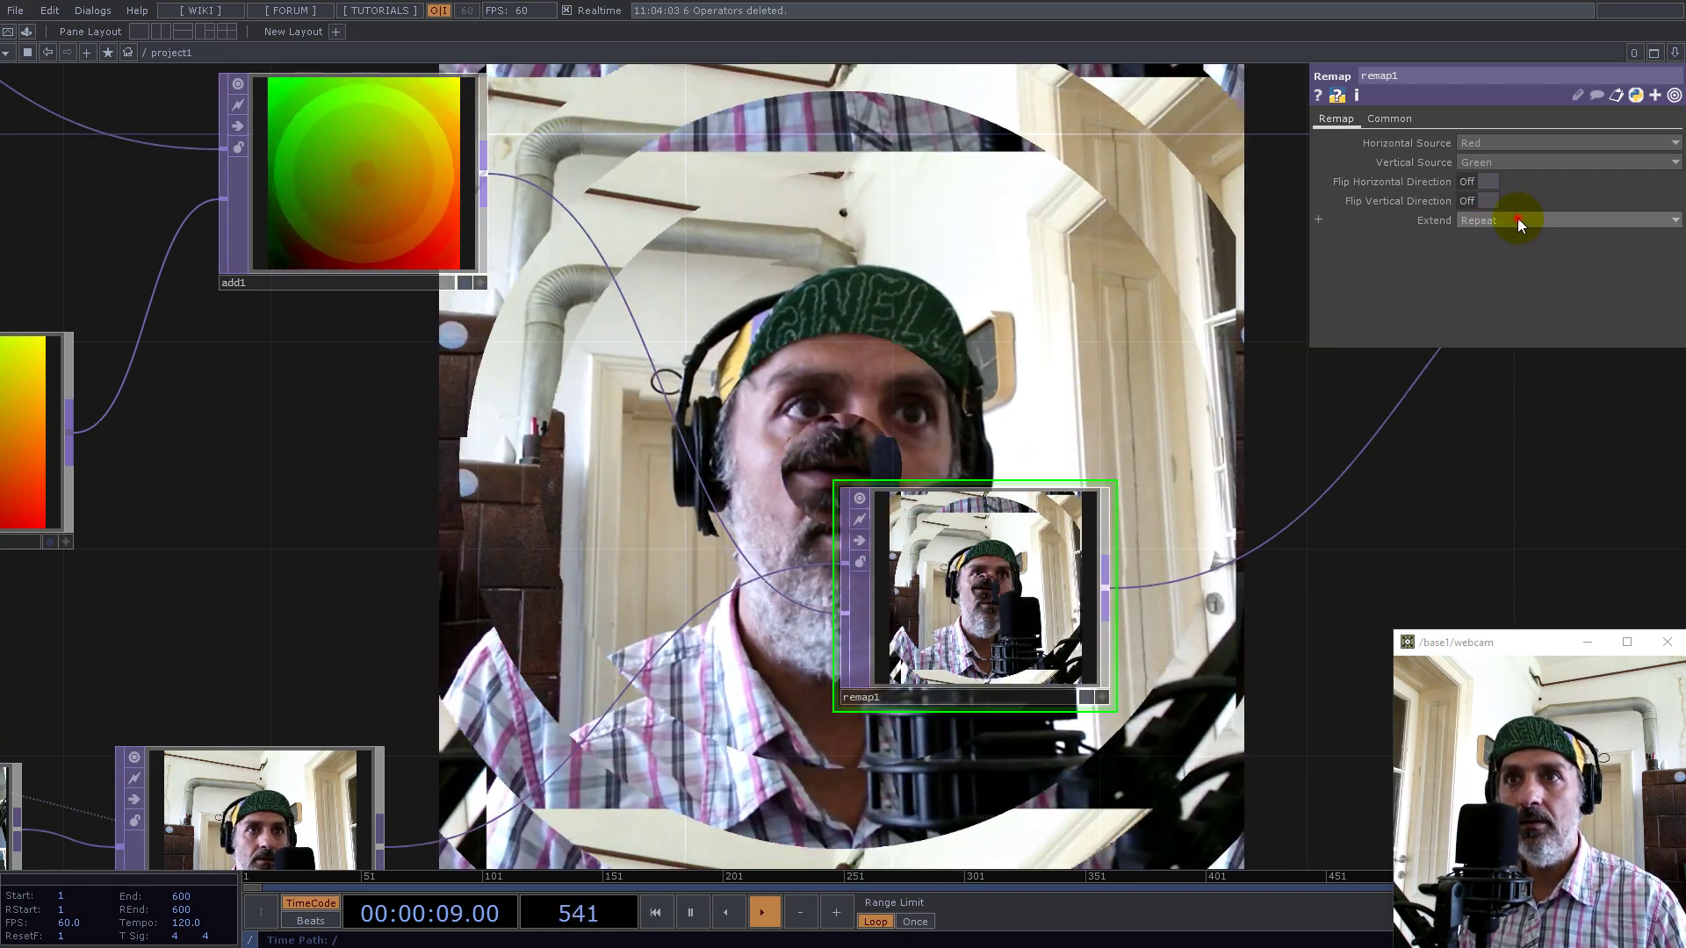
click(1517, 219)
click(1484, 281)
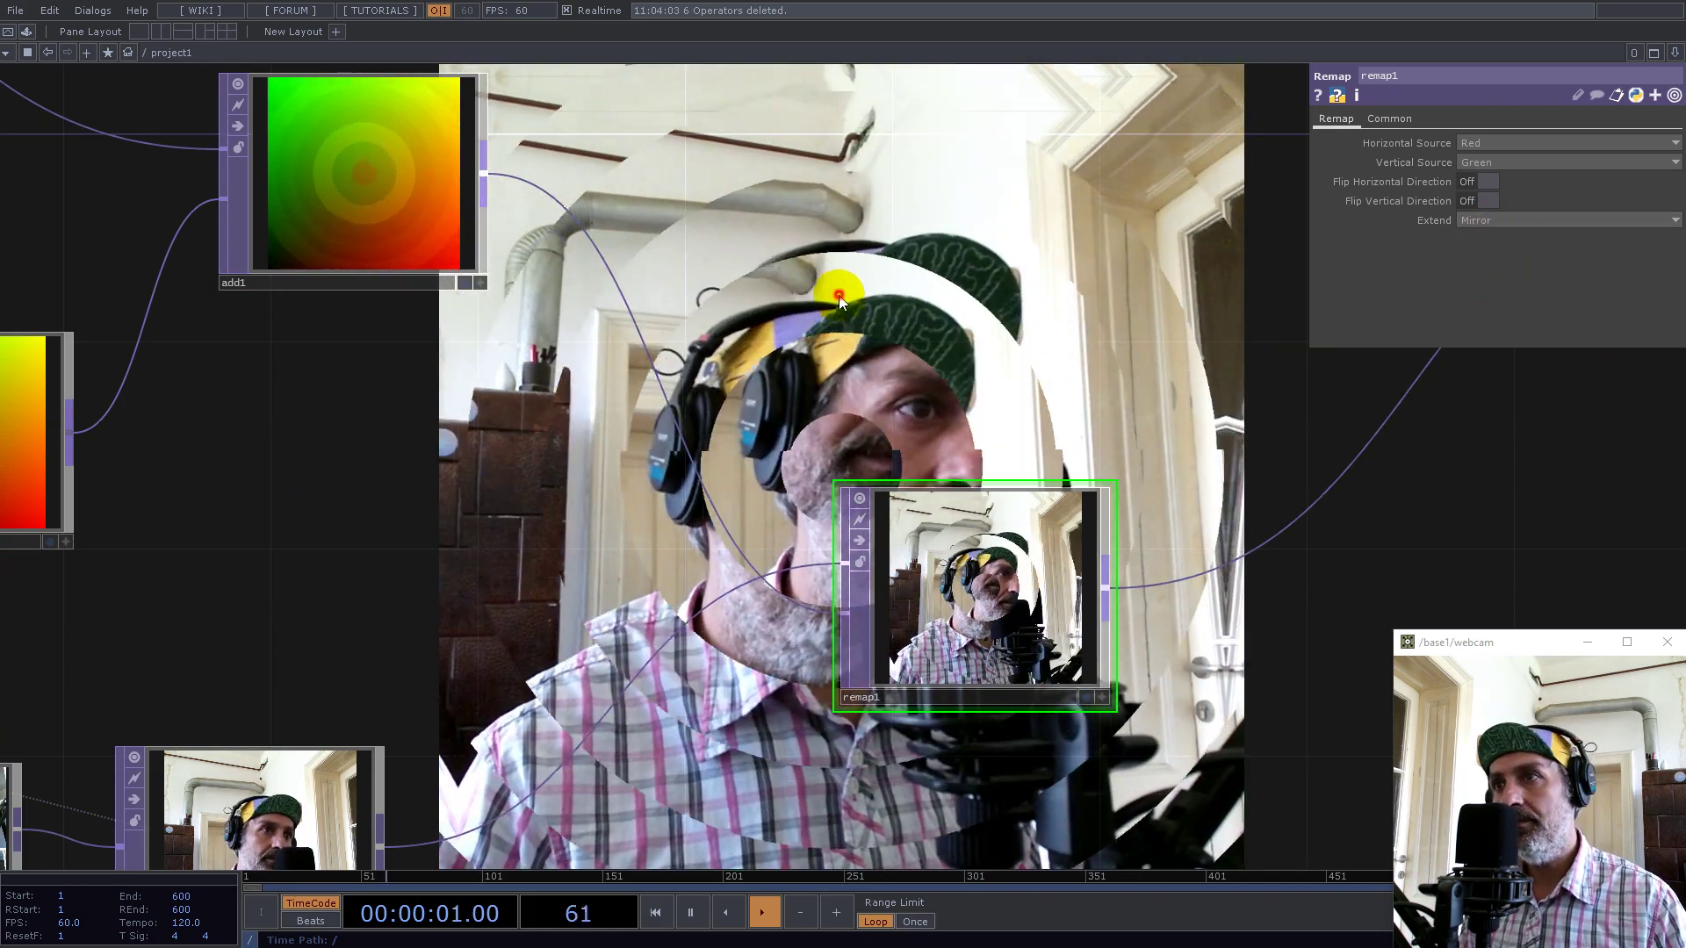
drag(839, 296, 910, 366)
Raise the Offset of noise1 to 1
scroll(1016, 583, down, 4)
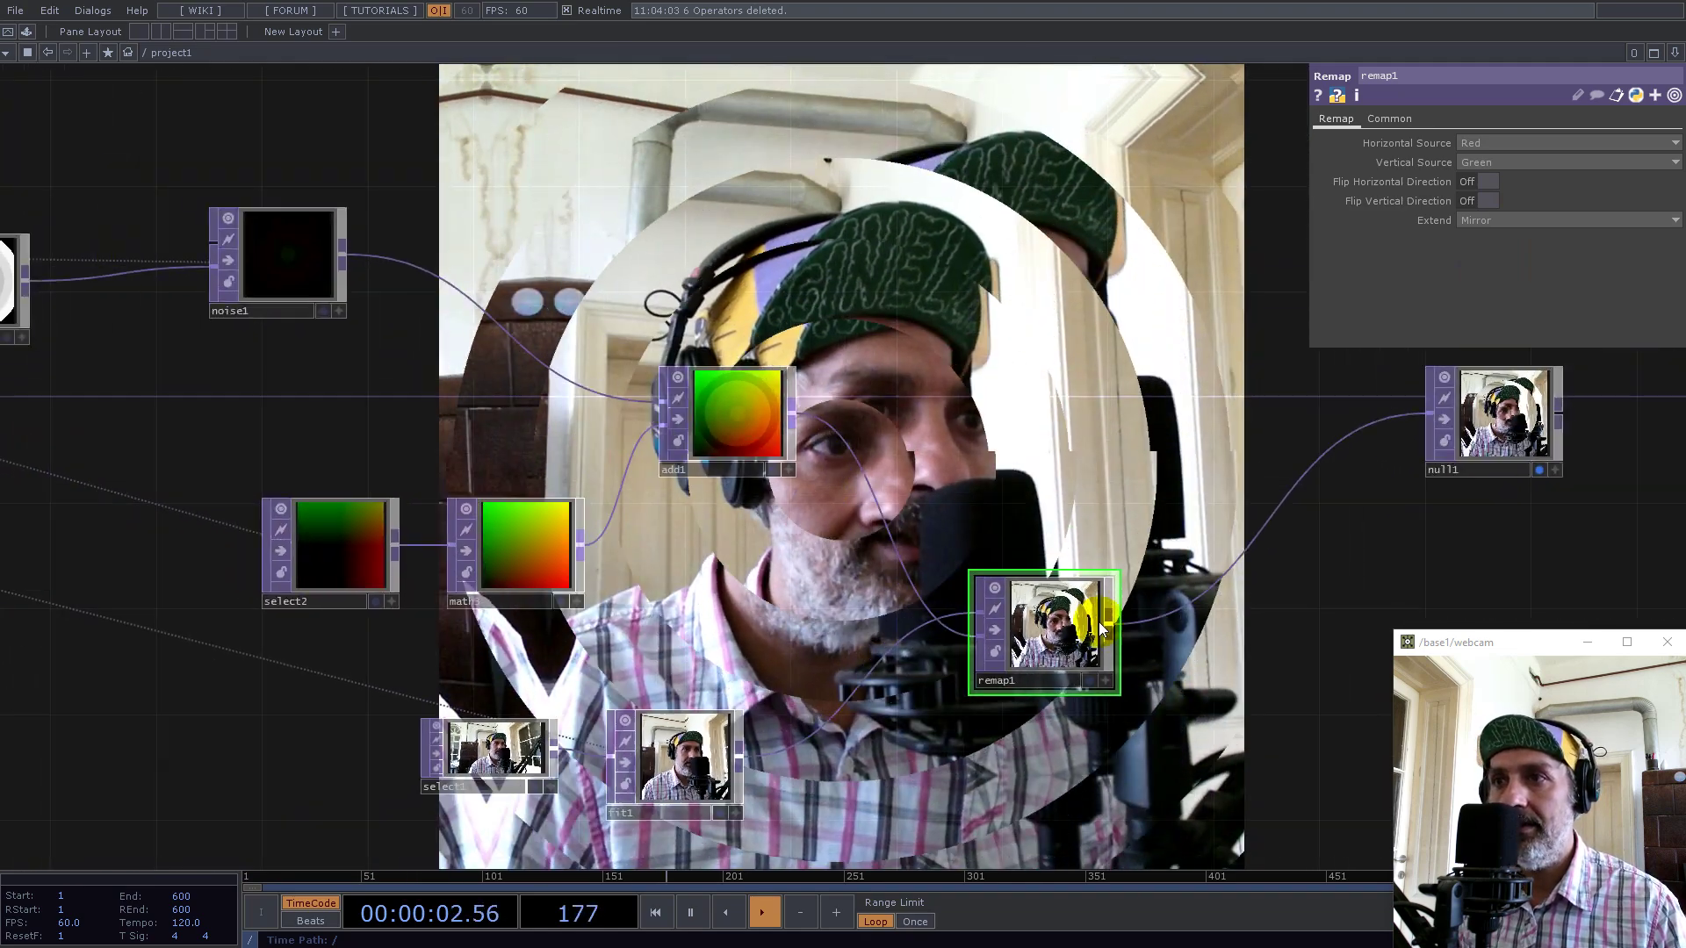
scroll(1101, 628, down, 3)
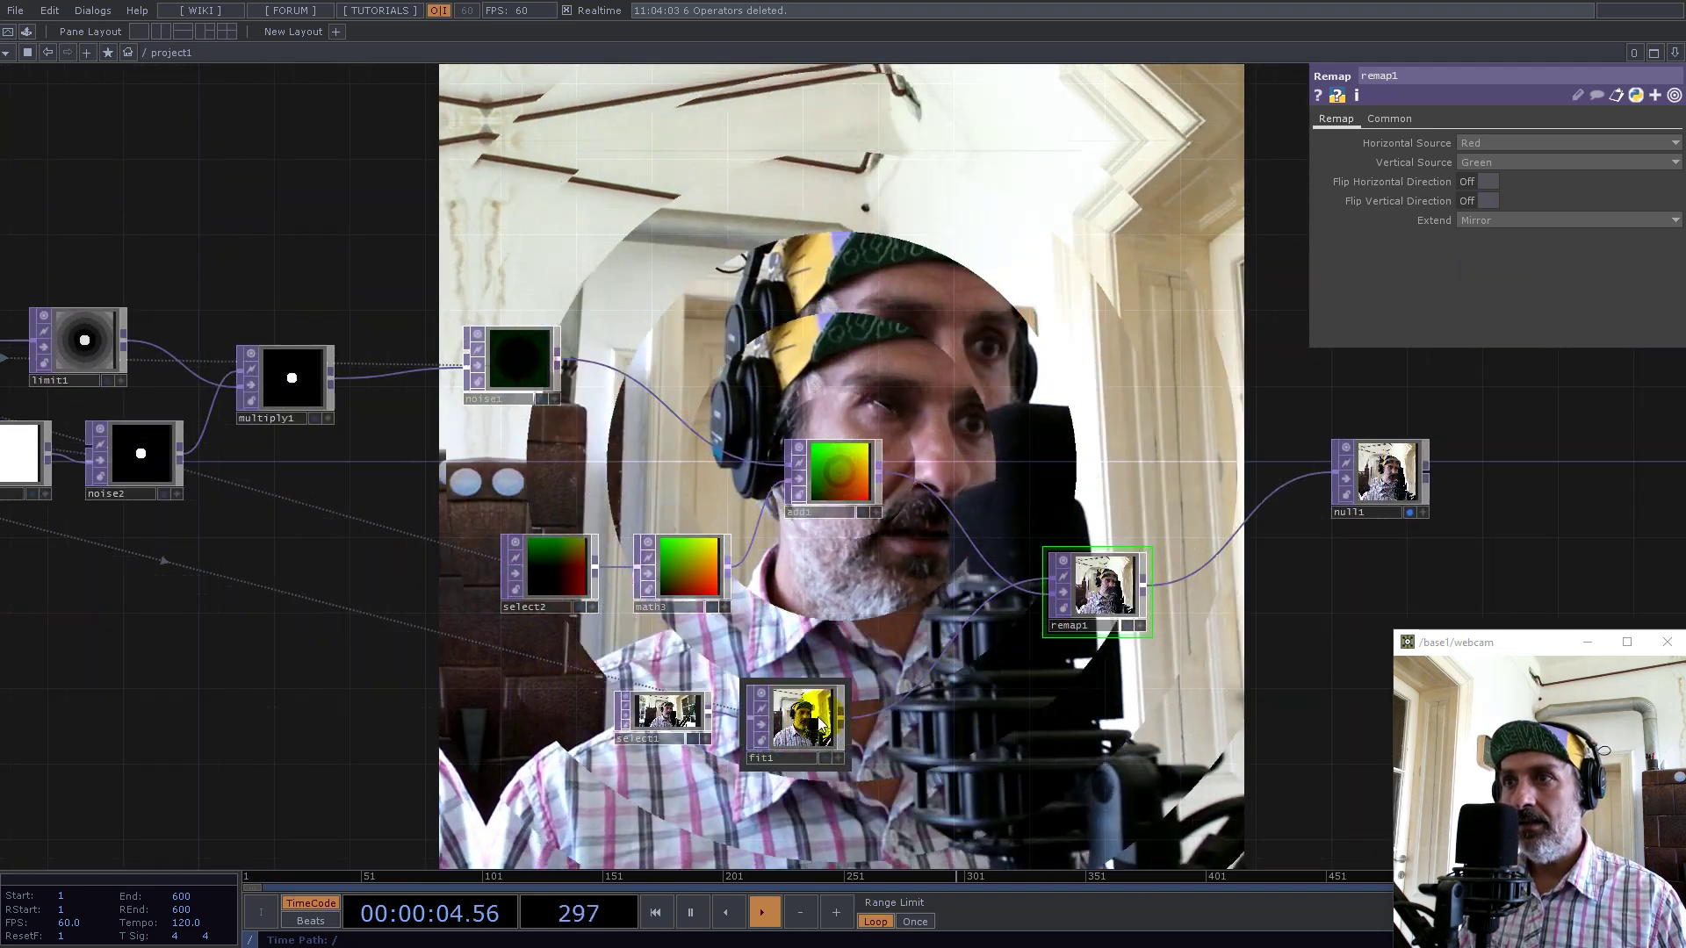
drag(966, 454, 1085, 455)
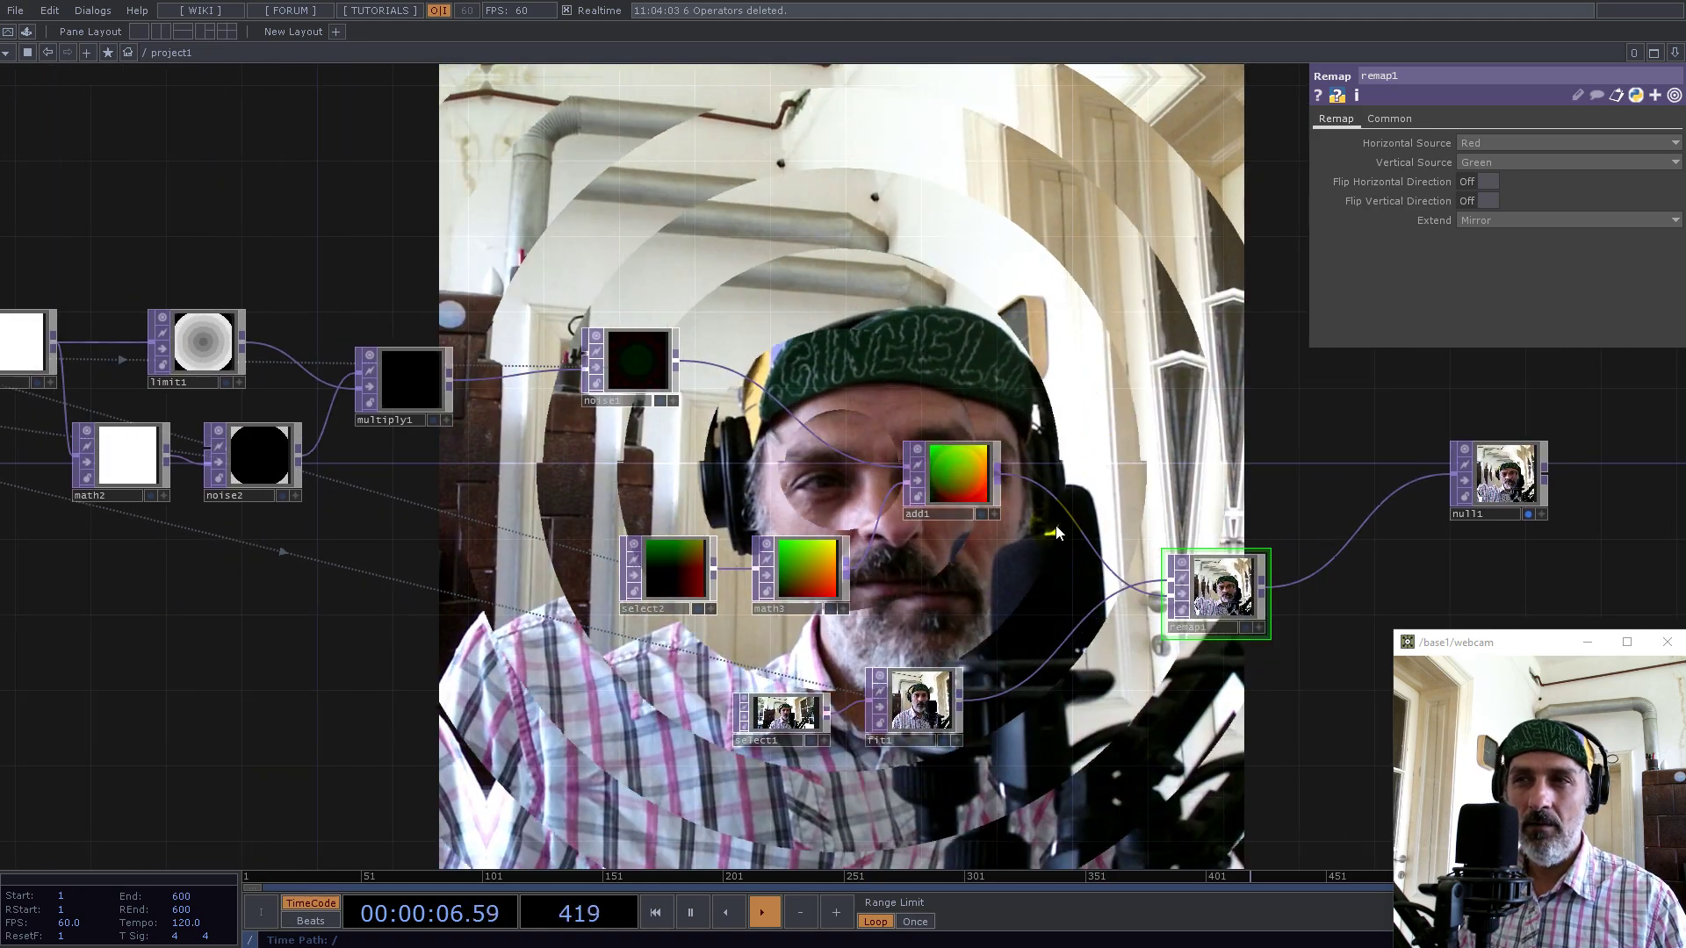
scroll(518, 403, up, 3)
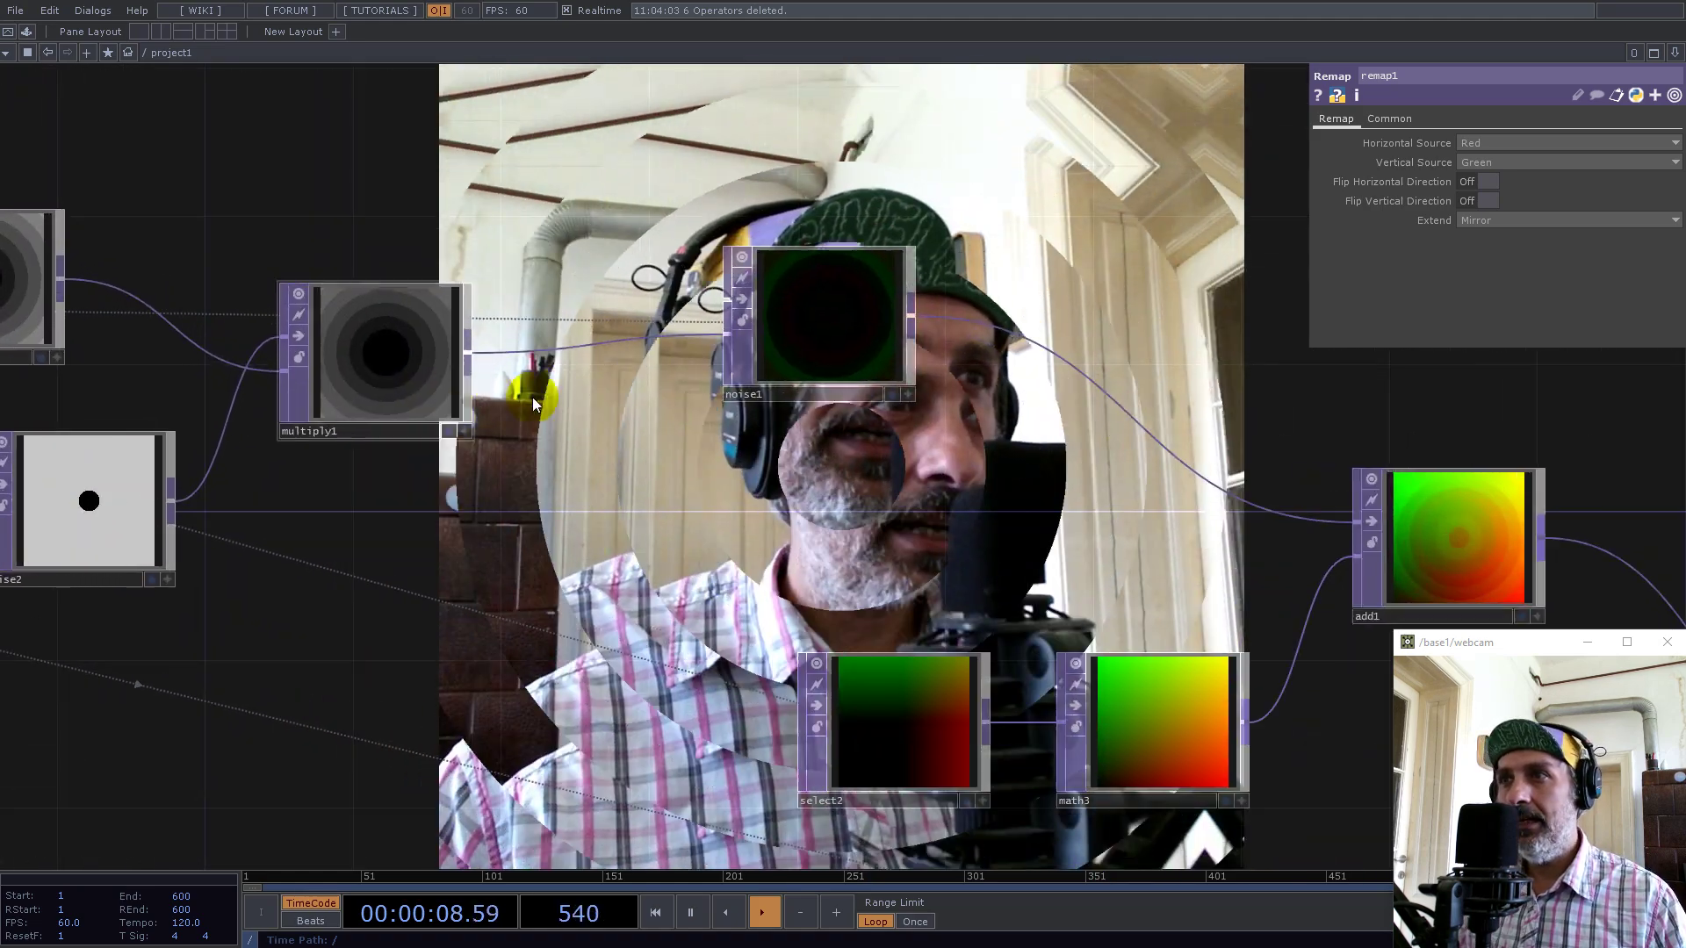
click(841, 311)
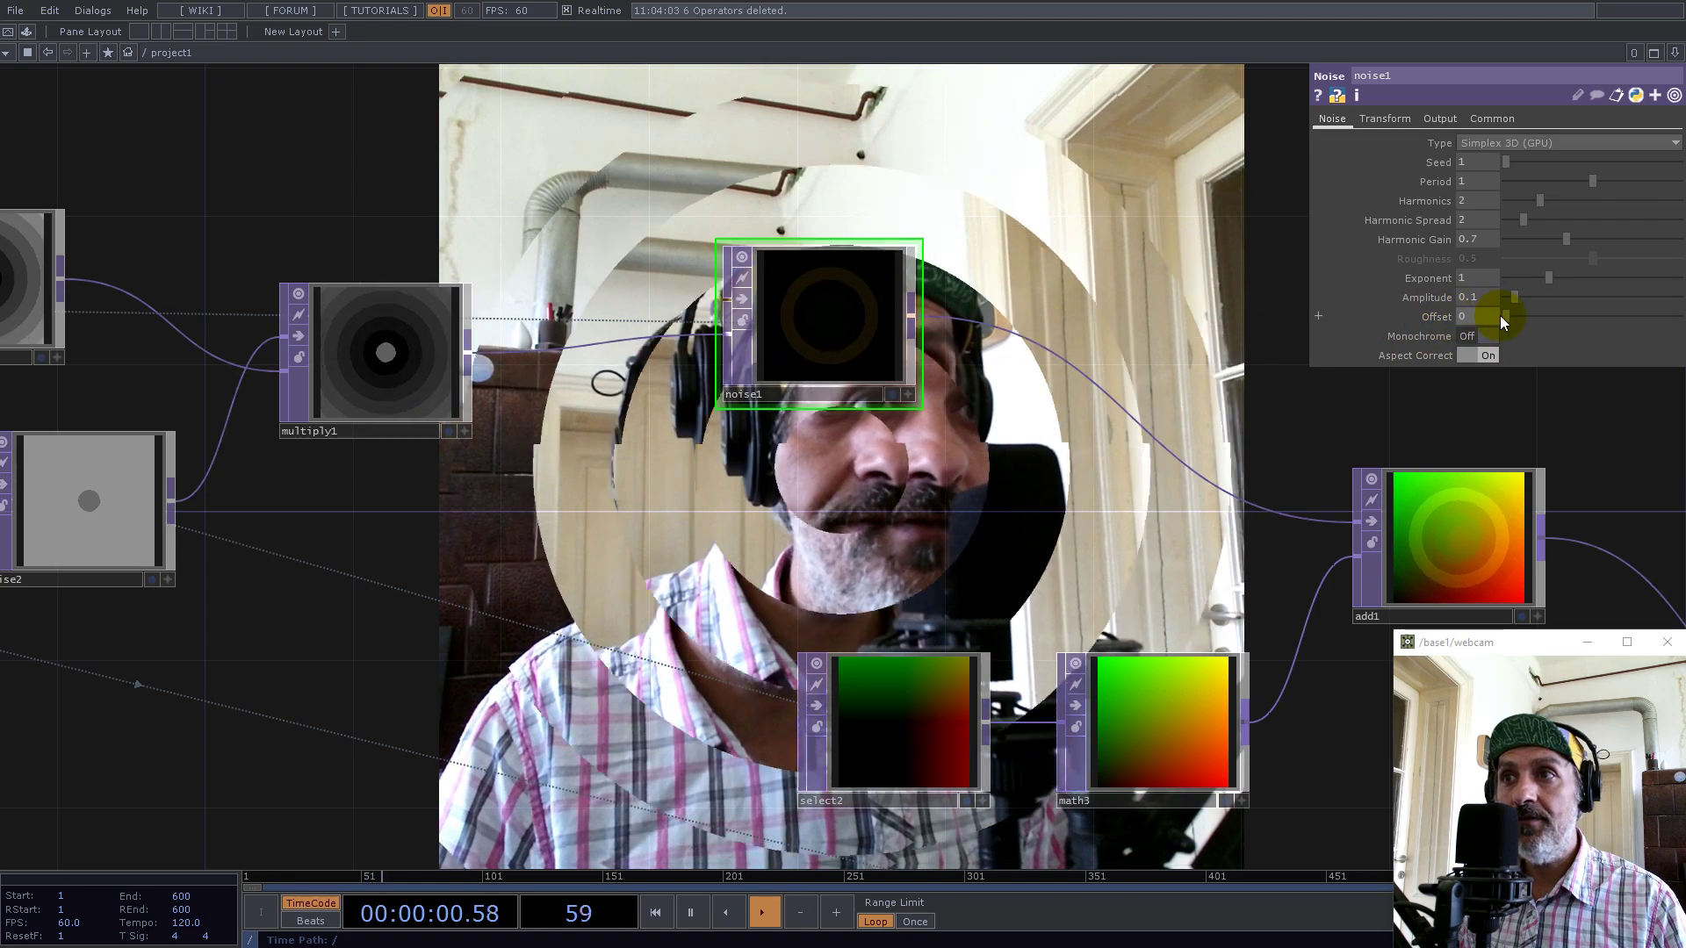
drag(1506, 317, 1604, 313)
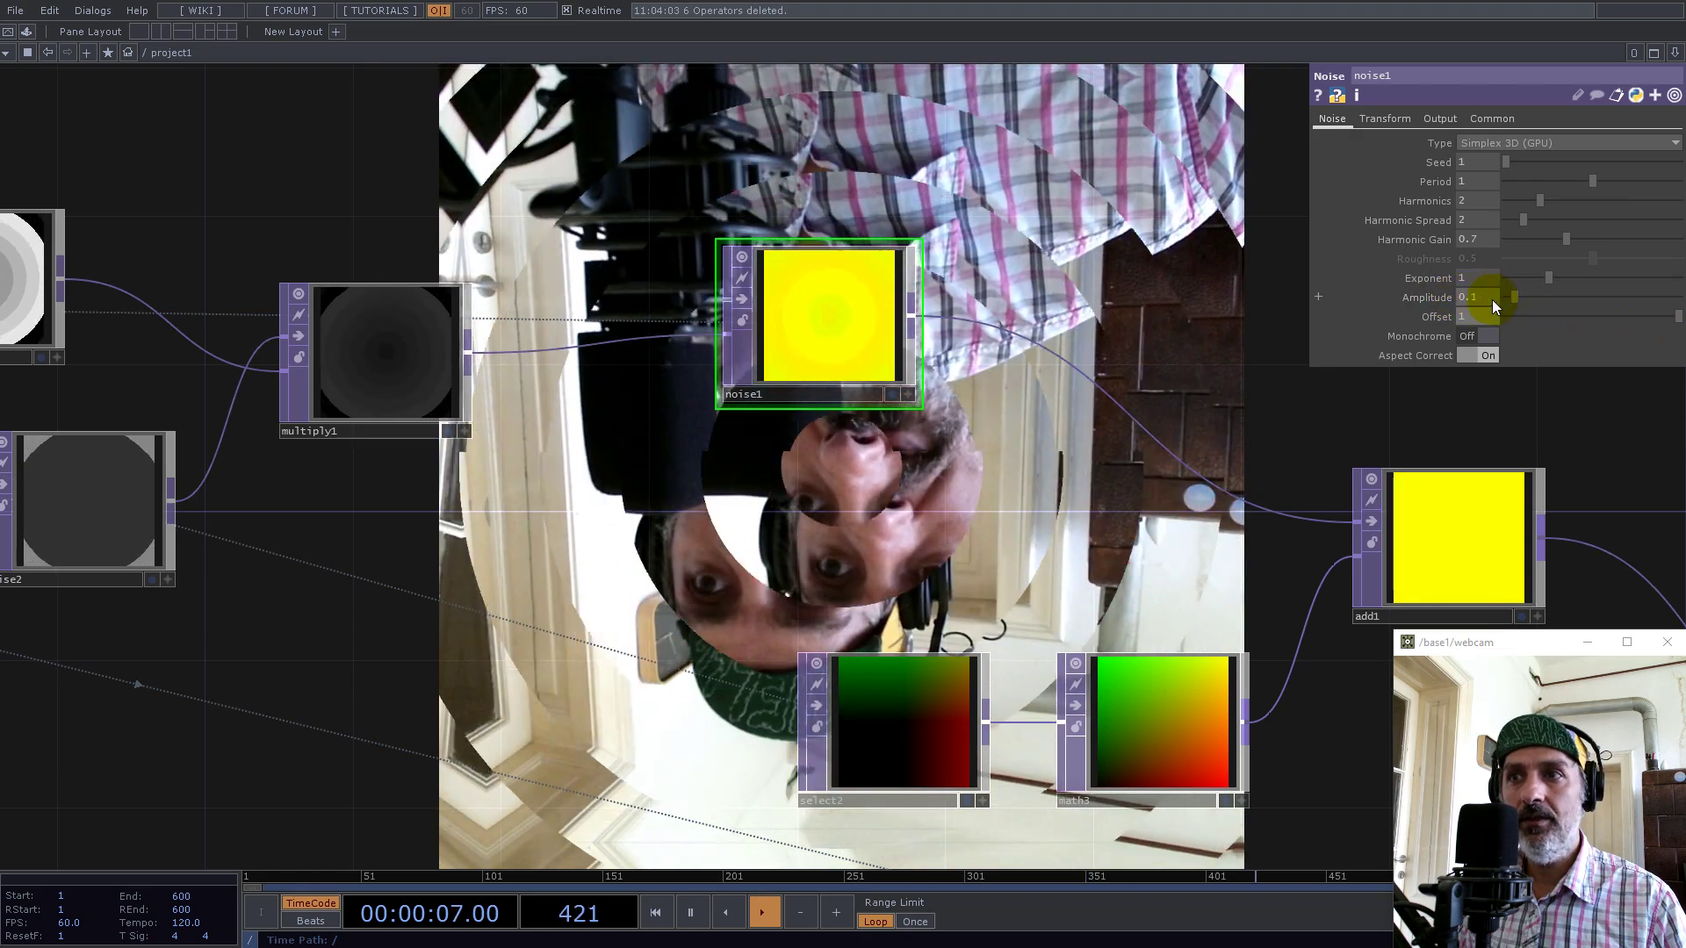
Change the type of the add1 operator to a Composite TOP
drag(1242, 404, 852, 383)
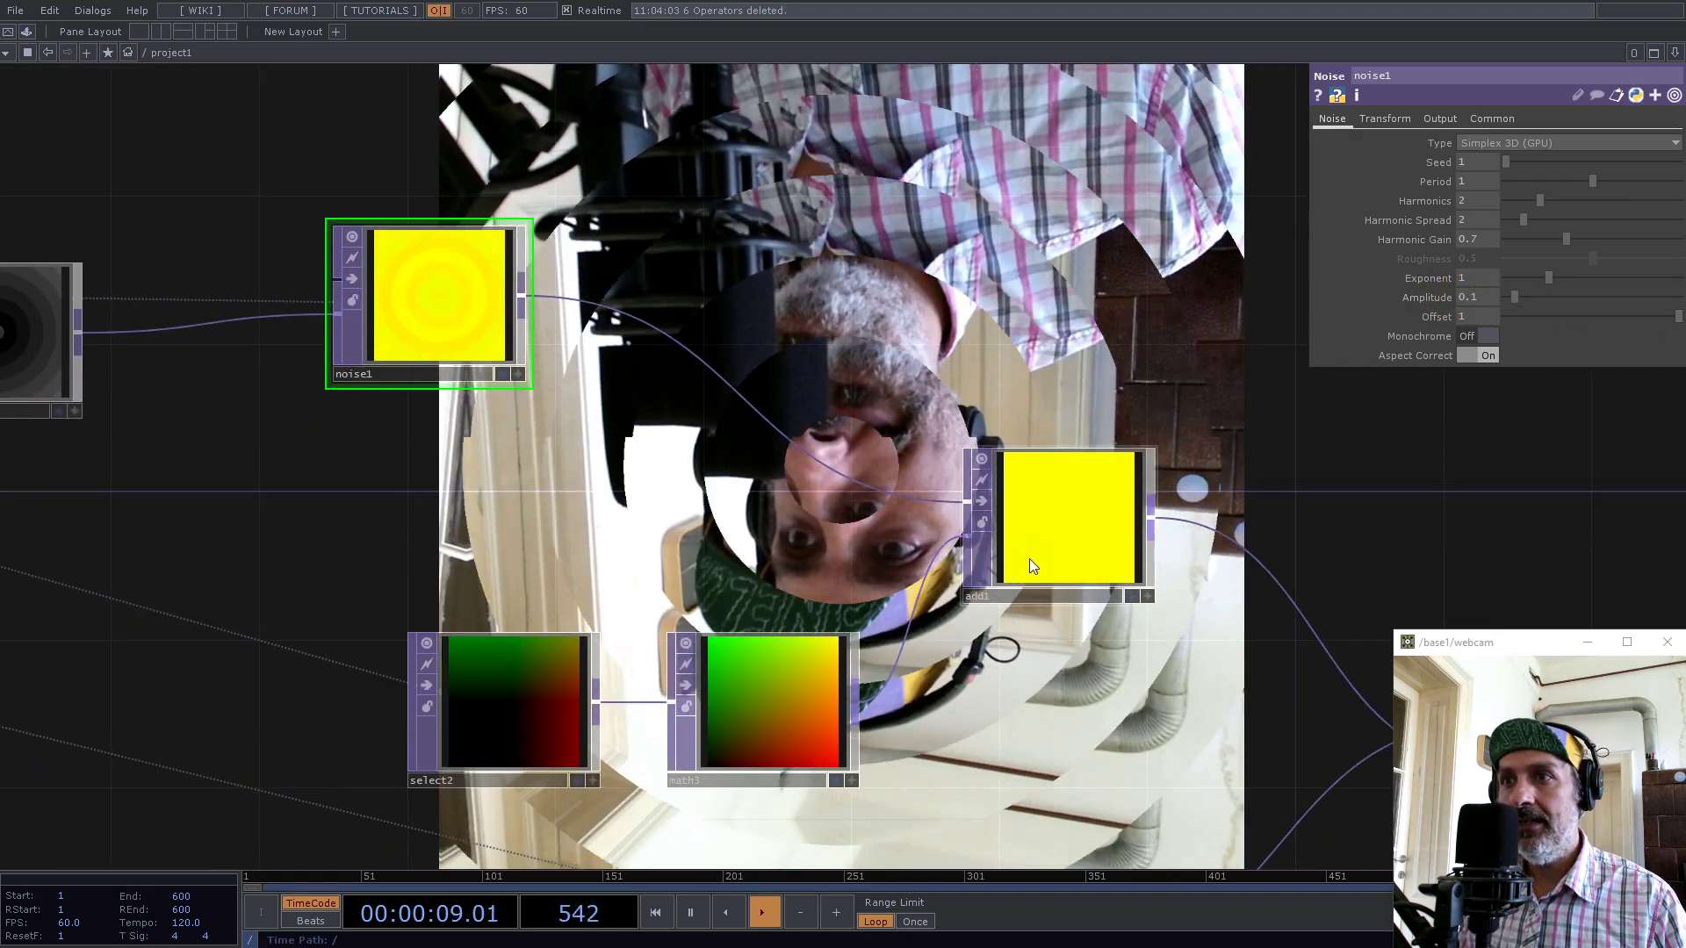
click(1077, 524)
right_click(1081, 521)
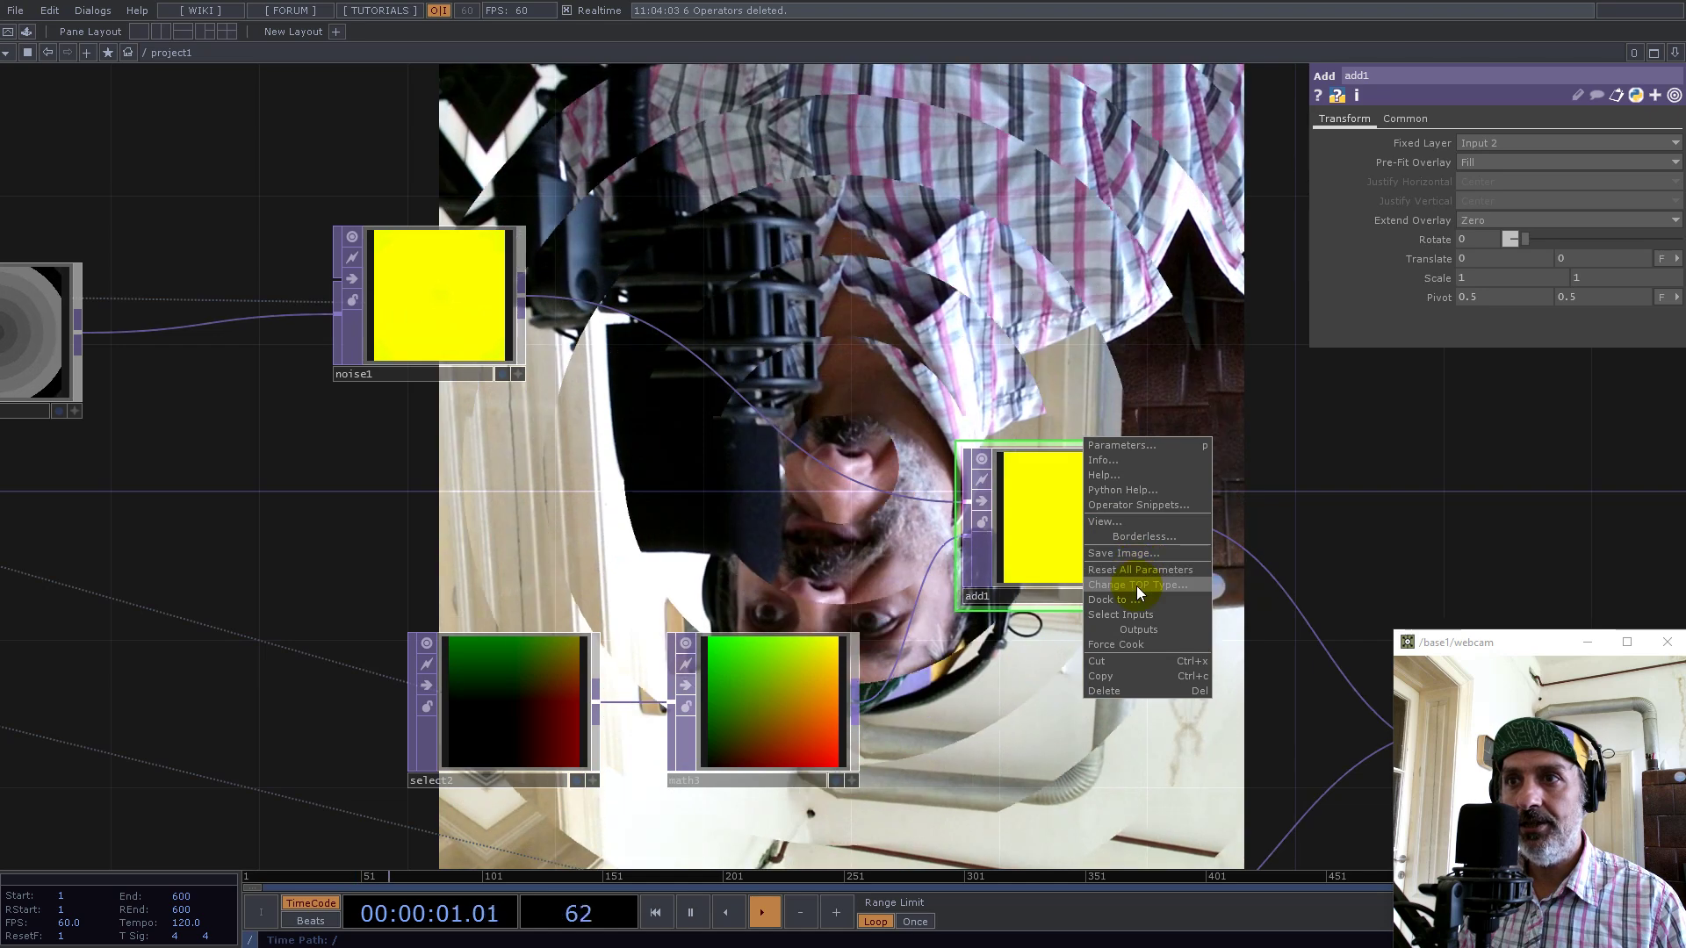
click(1137, 585)
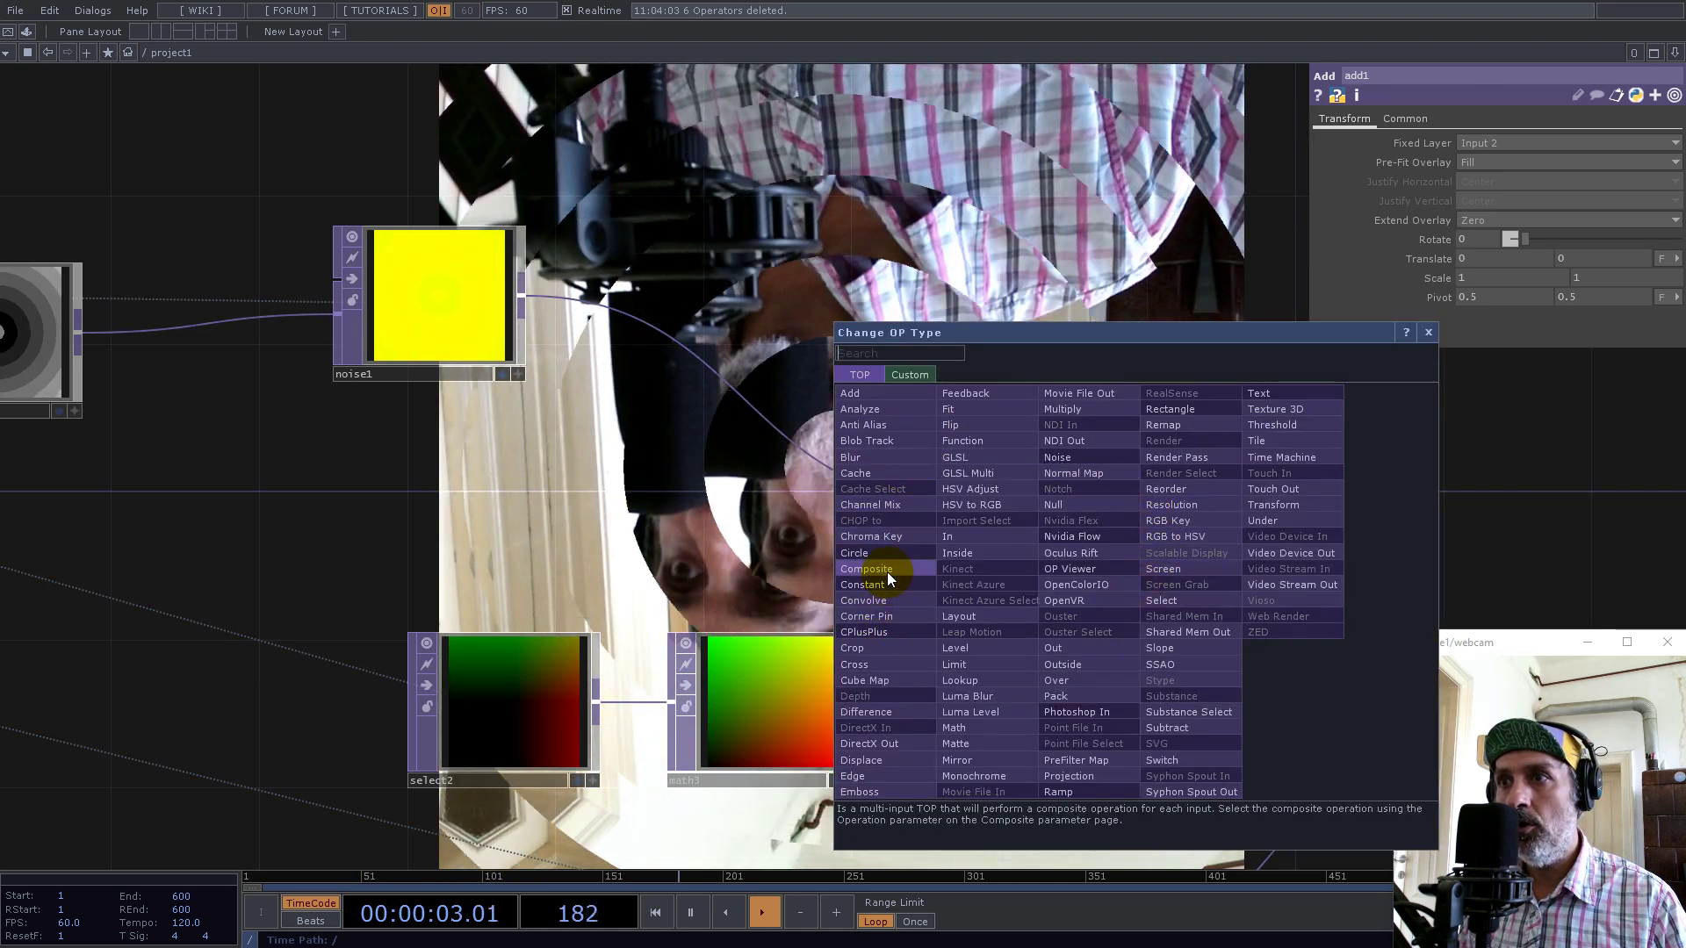
click(886, 574)
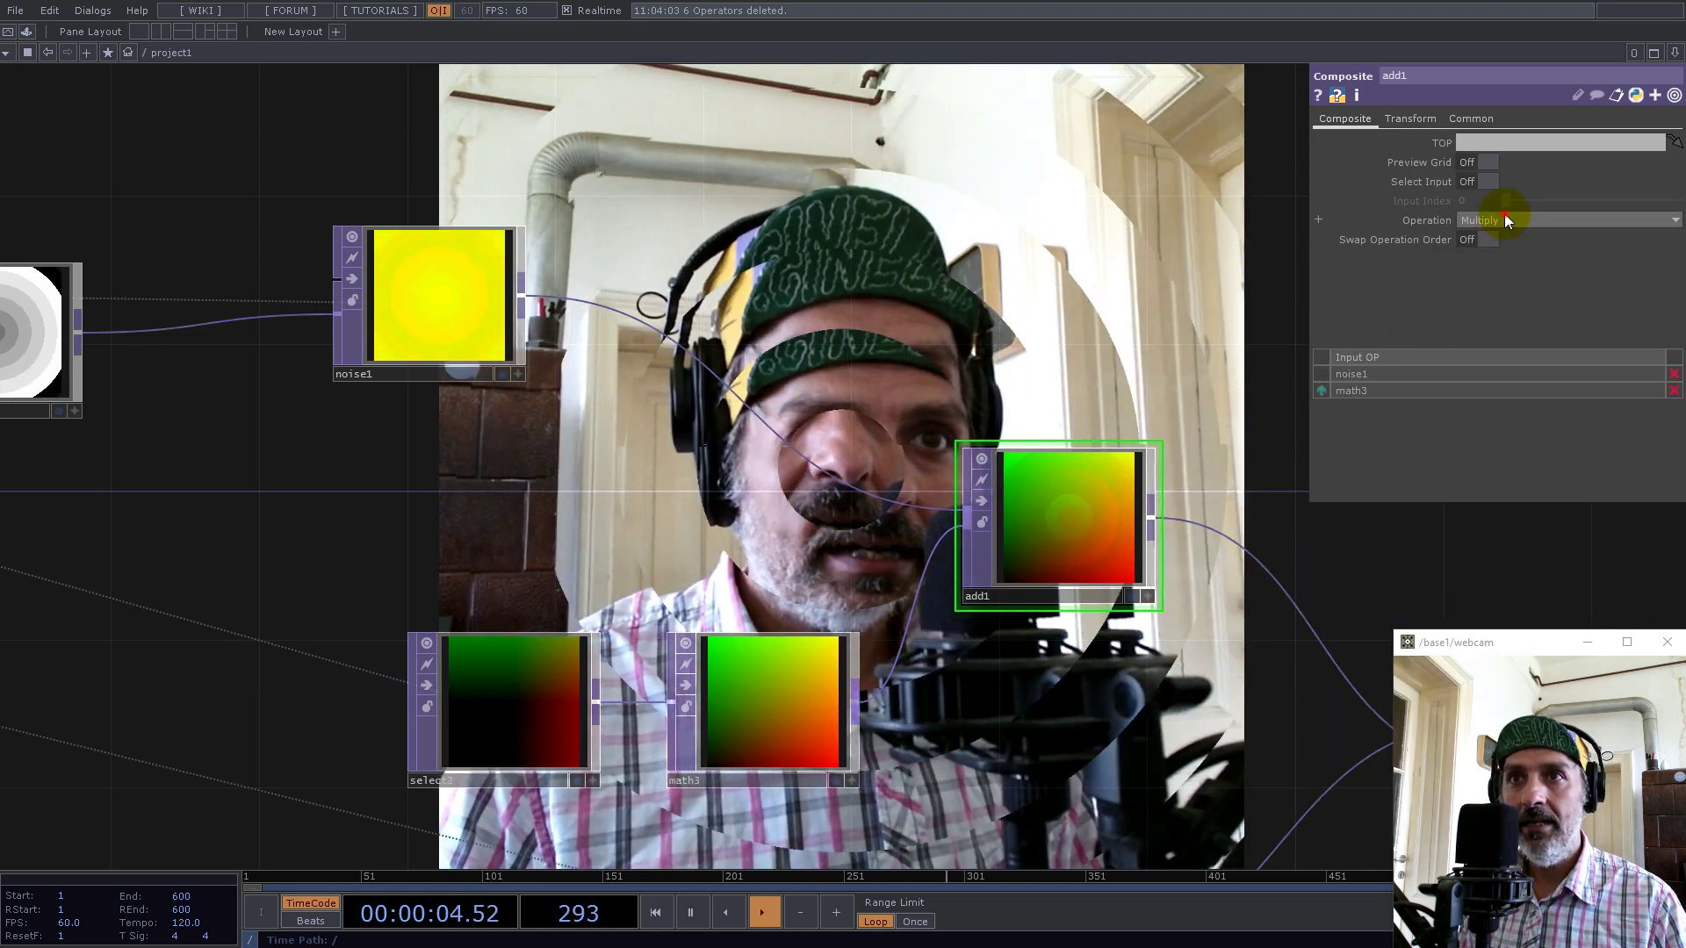
Try Add as the operation of add1 and return it to Multiply
click(1504, 215)
click(1484, 233)
click(1488, 223)
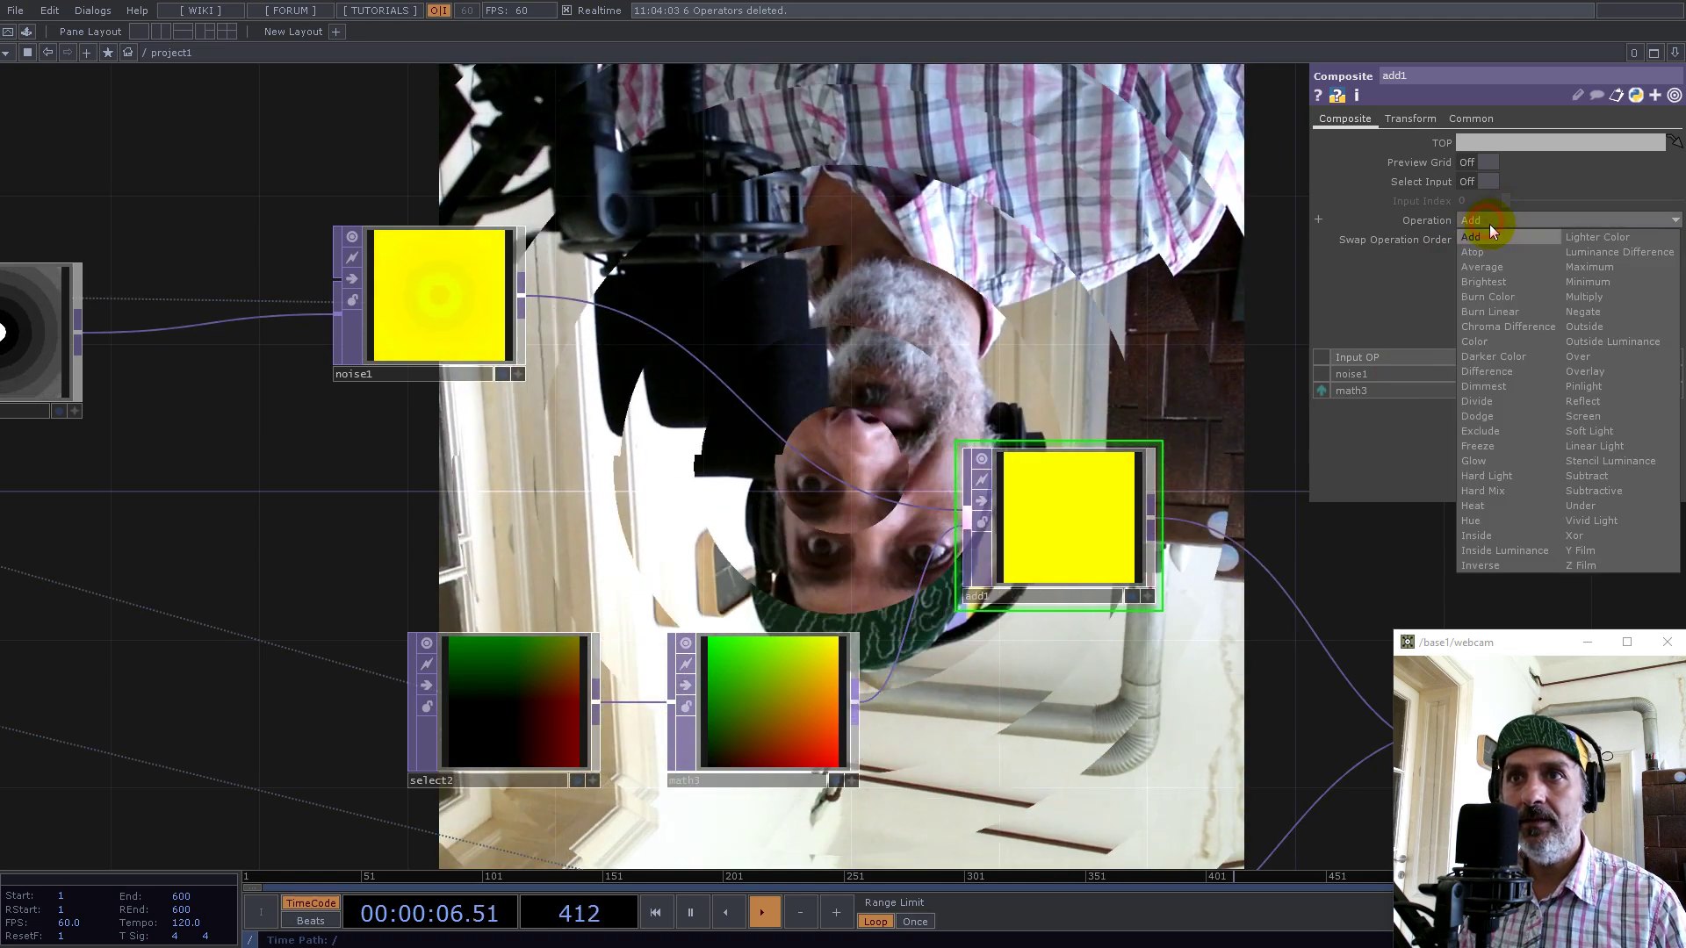
click(1586, 295)
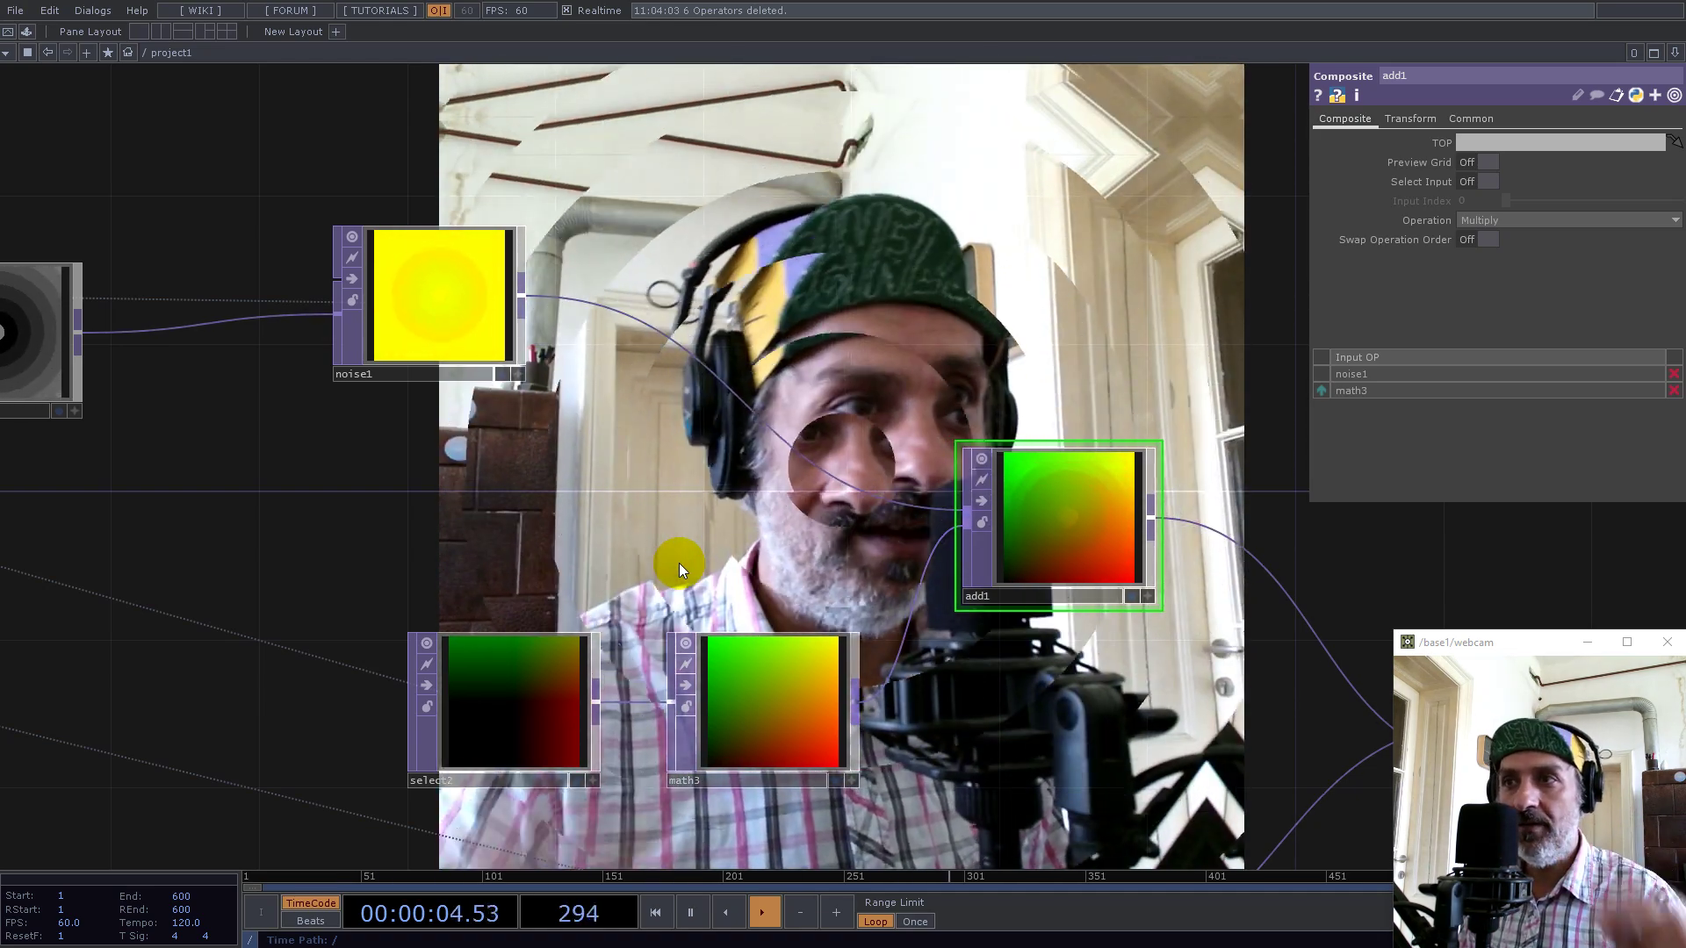
Move the end of the chain from add1 up, and shift the select2–math3 and select1–fit1 pairs below it to tidy the layout
scroll(966, 557, down, 5)
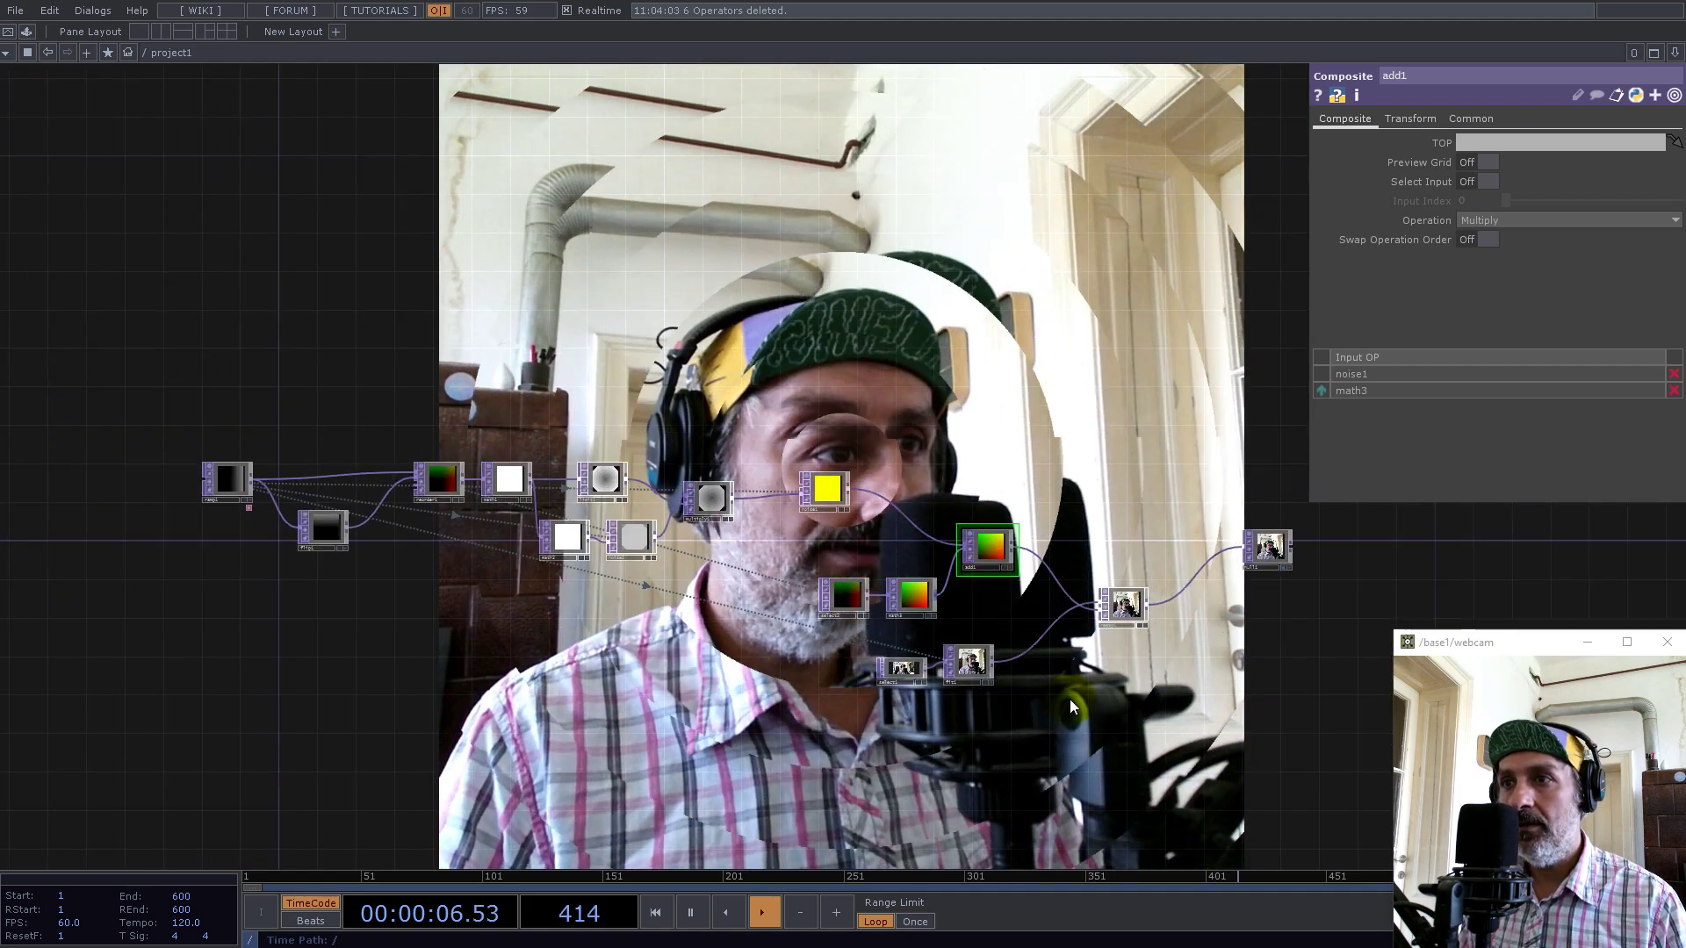
scroll(952, 610, up, 3)
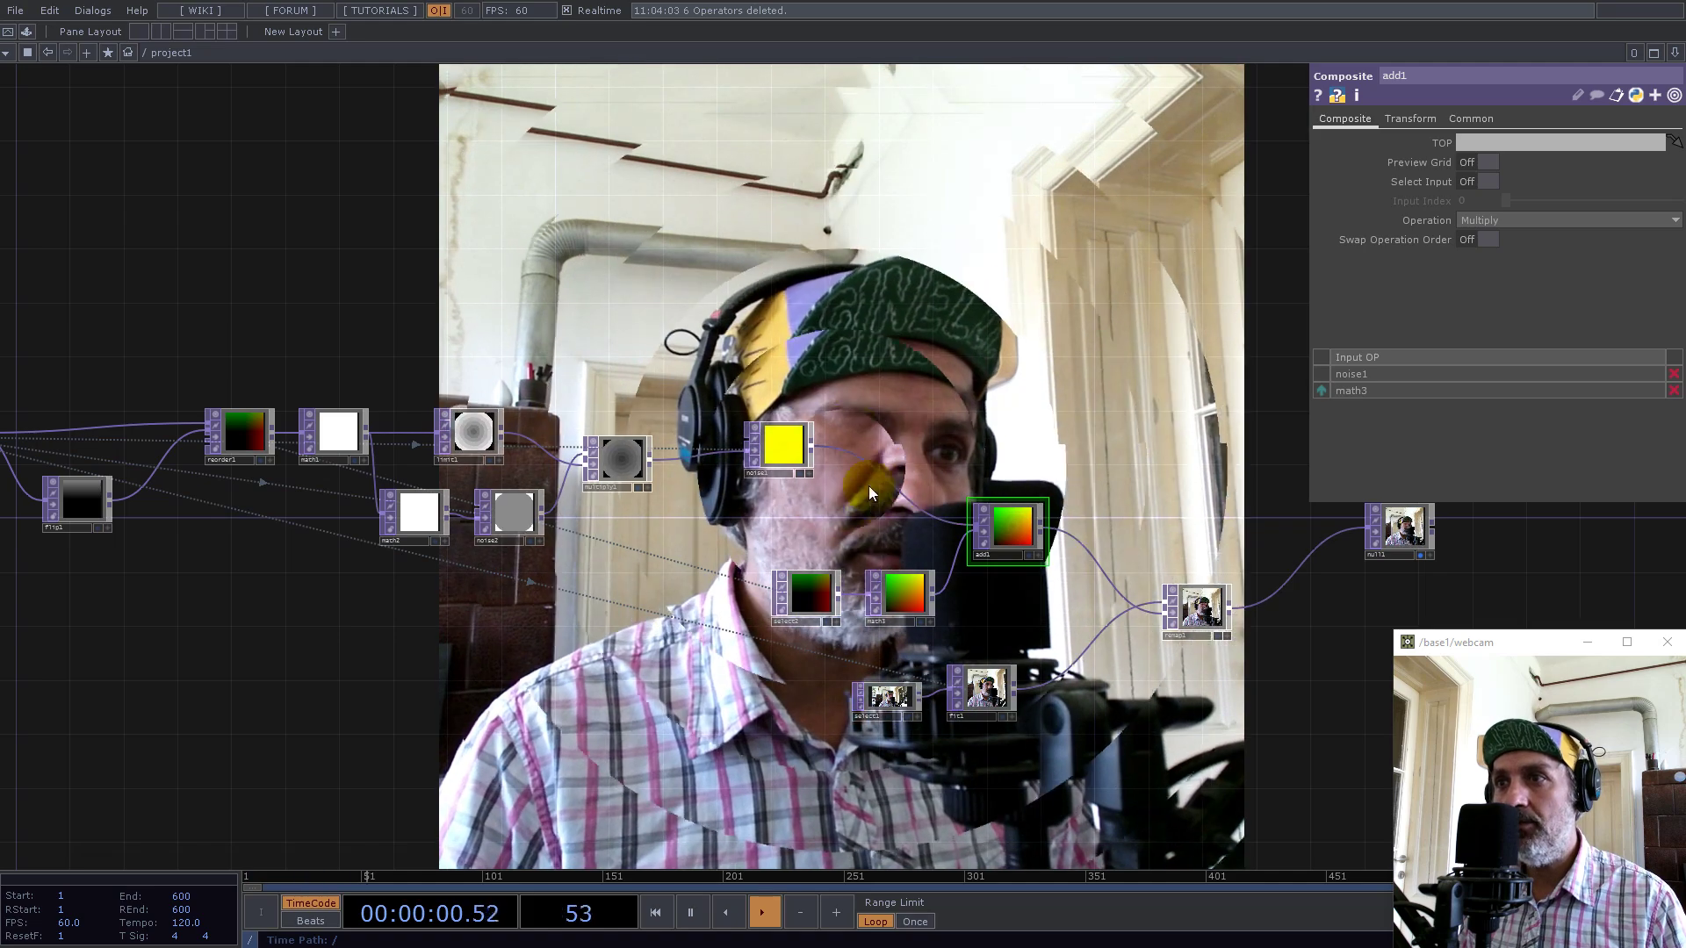
drag(1424, 761, 1424, 760)
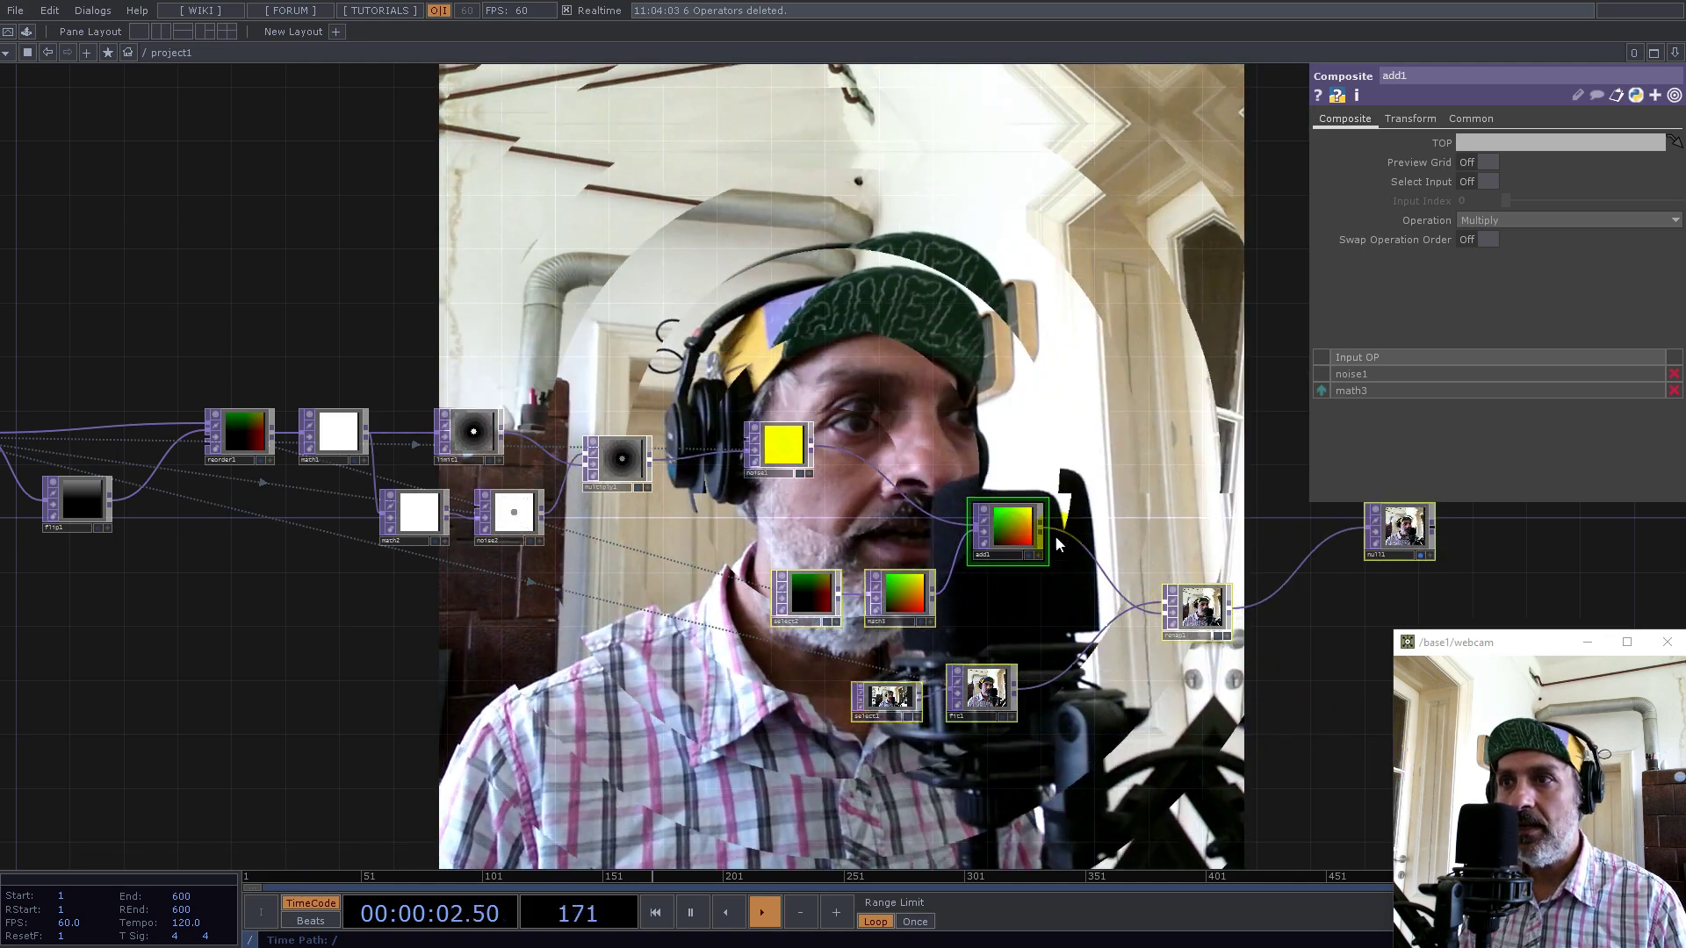
drag(1010, 530, 1064, 463)
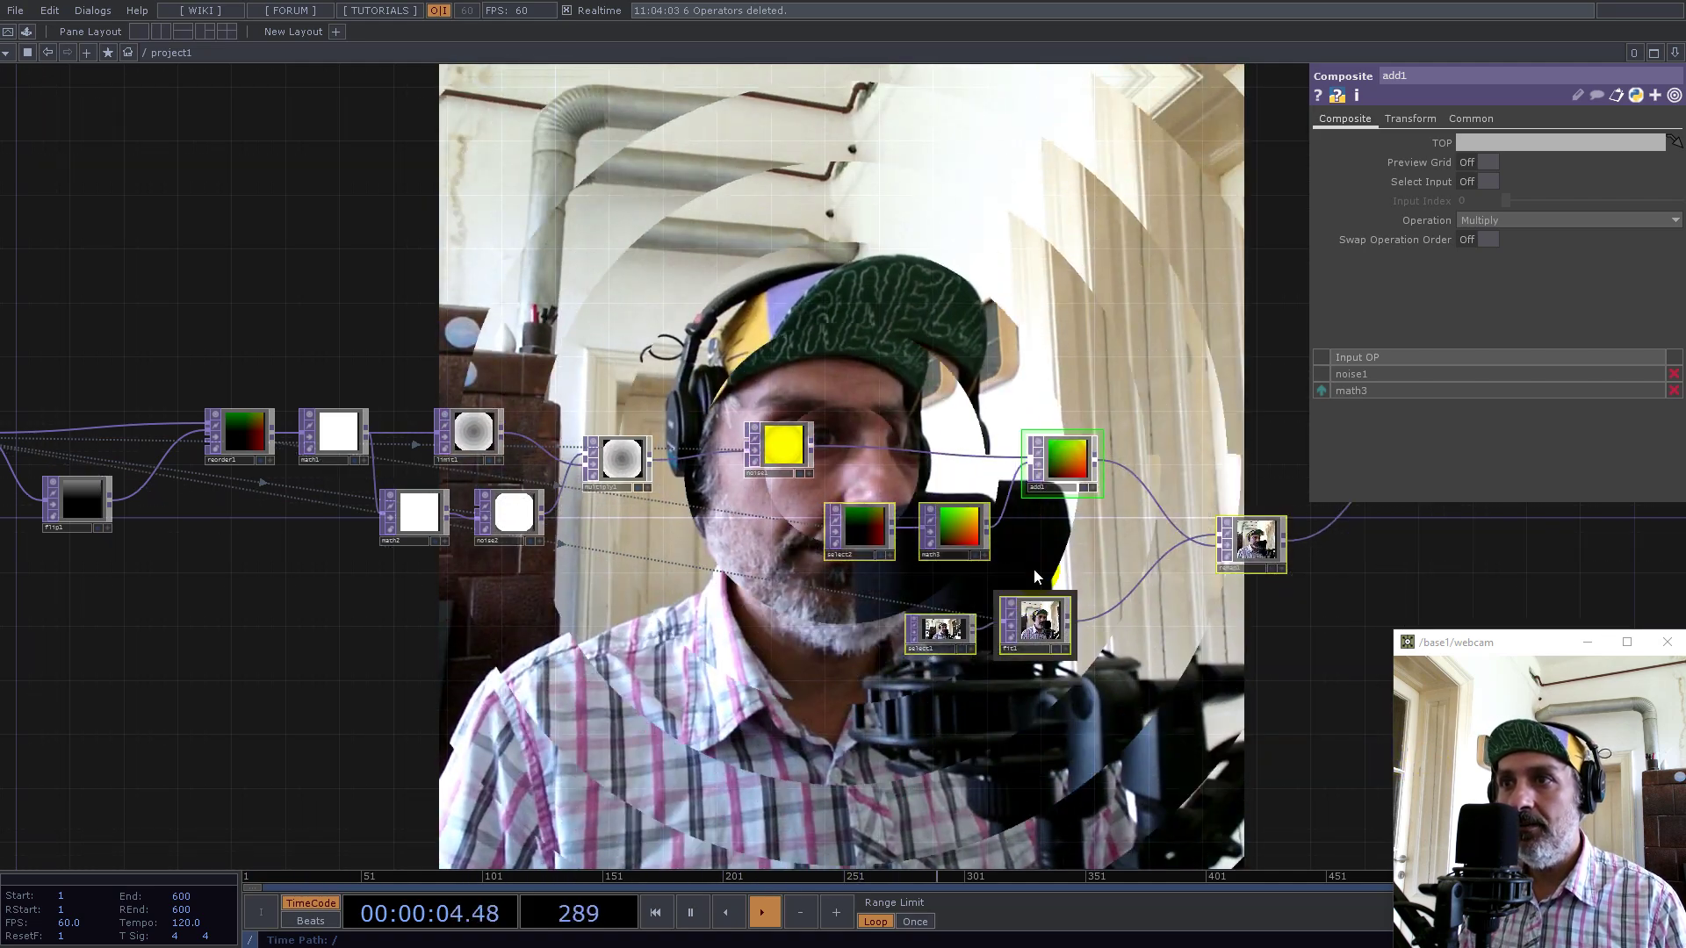
click(939, 629)
drag(959, 538, 946, 579)
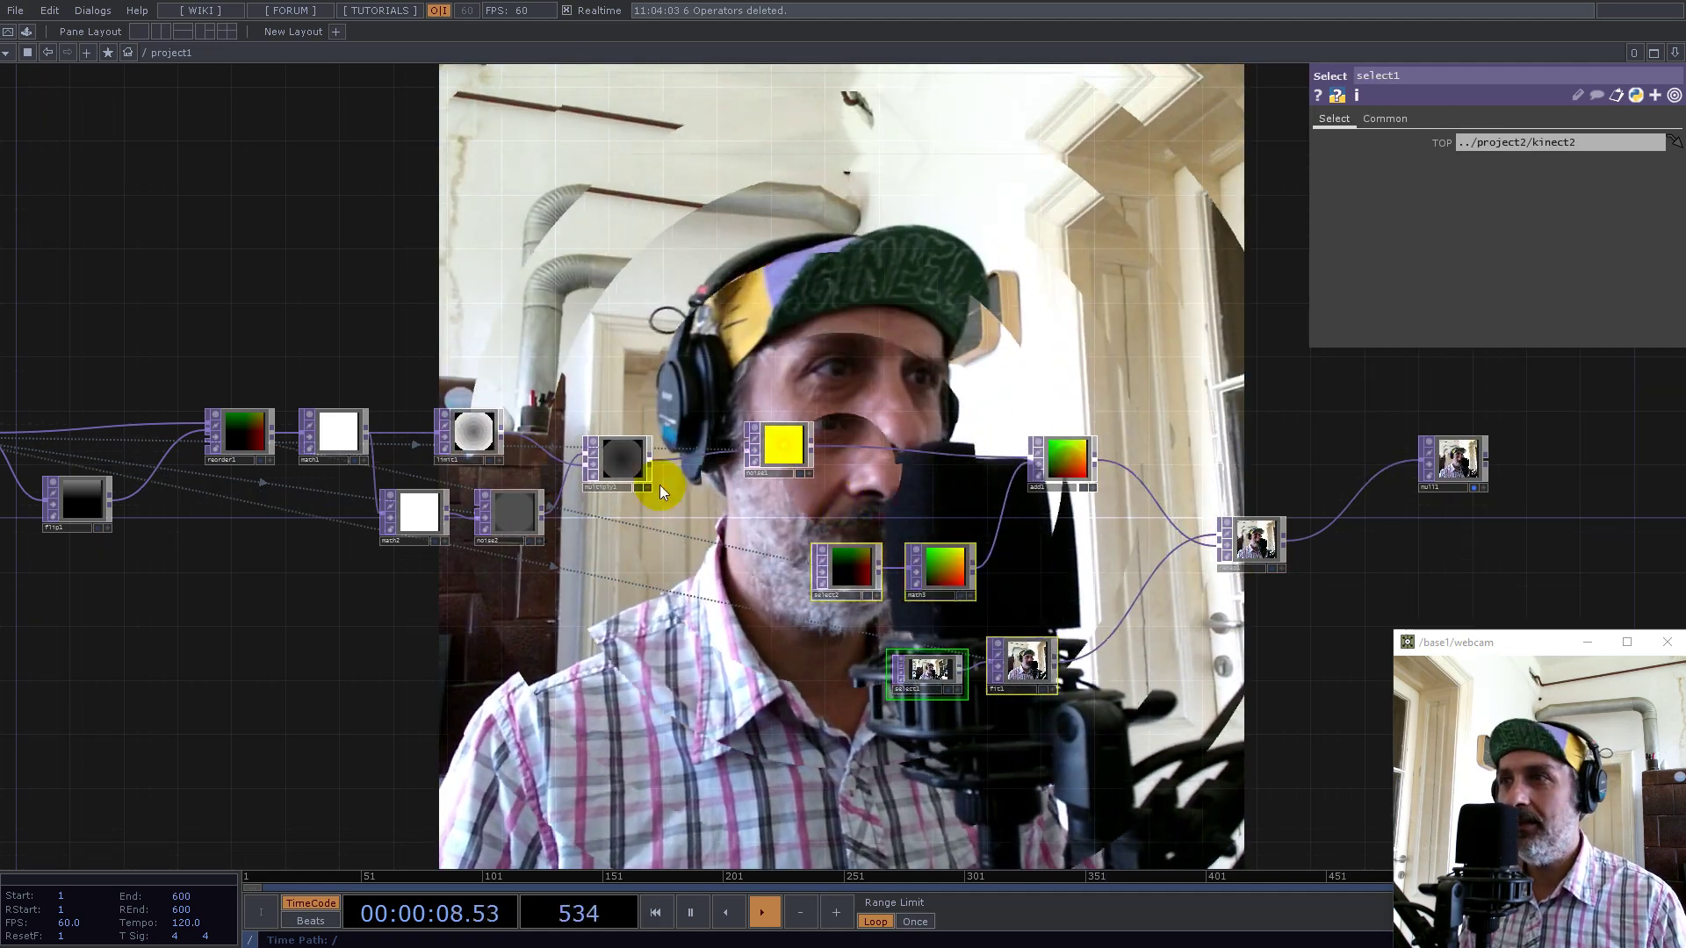
Spread out the start of the network by moving the ramp, flip1, reorder1 and math1 group further from the limit1 and math2 branches
drag(211, 328, 812, 393)
right_drag(446, 368, 931, 644)
drag(934, 510, 813, 509)
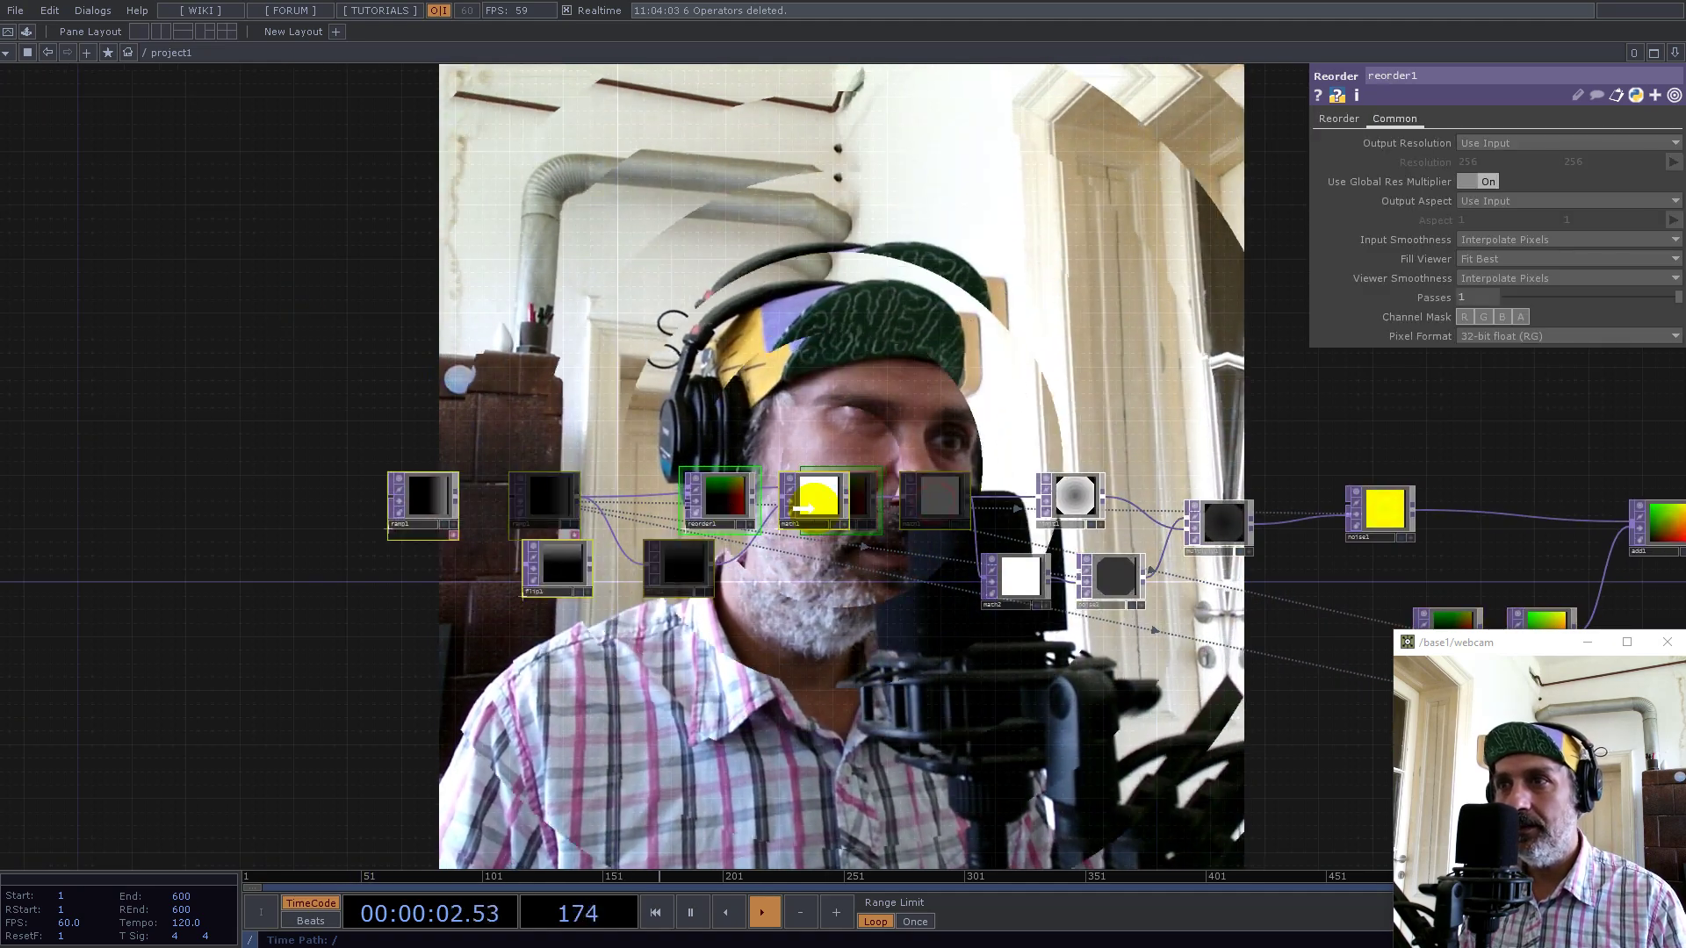
drag(287, 415, 710, 610)
drag(693, 502, 640, 516)
Set Combine Channels of math1 to Off
scroll(828, 497, up, 5)
click(835, 543)
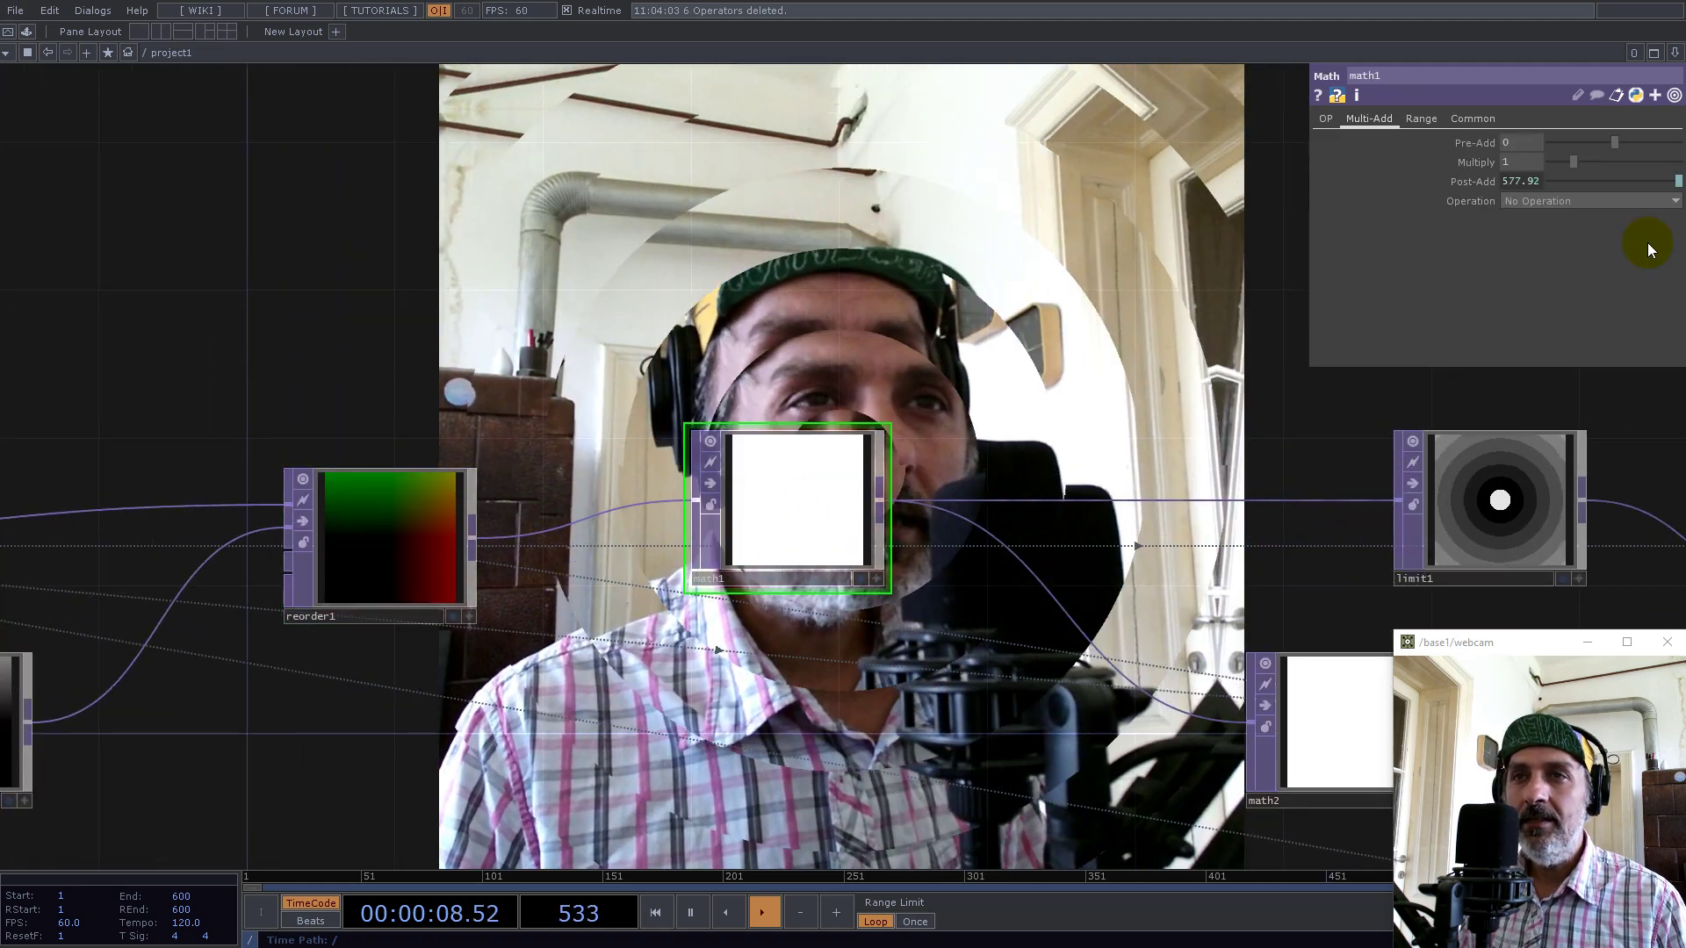
click(1326, 118)
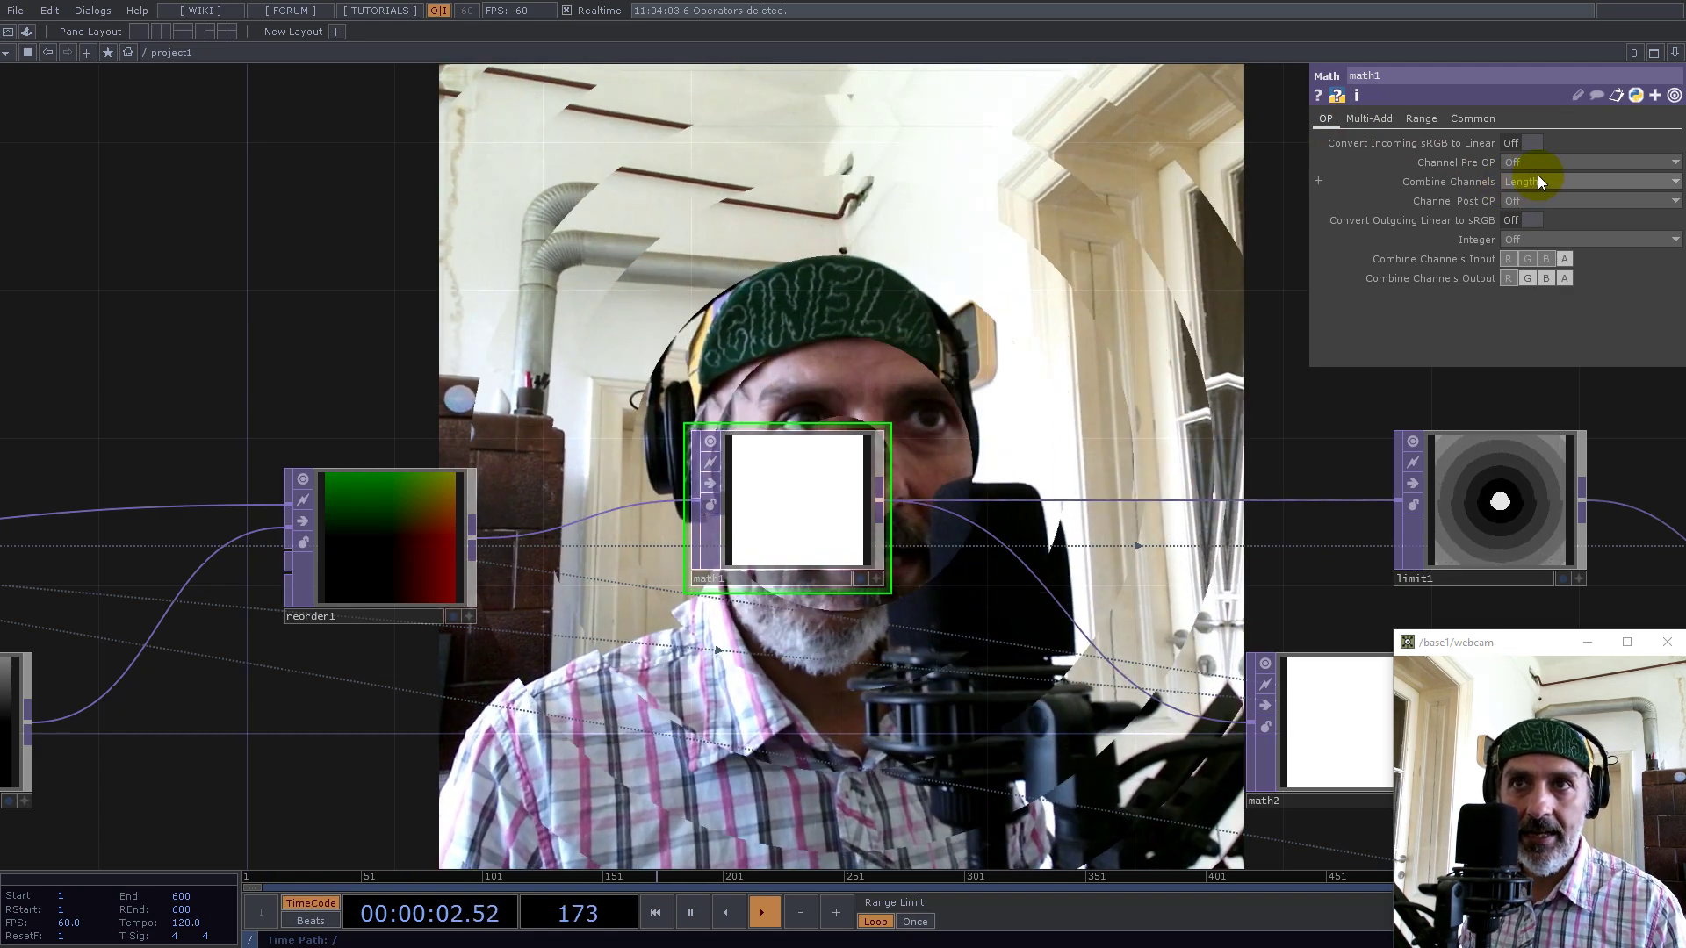
click(1534, 180)
click(1524, 191)
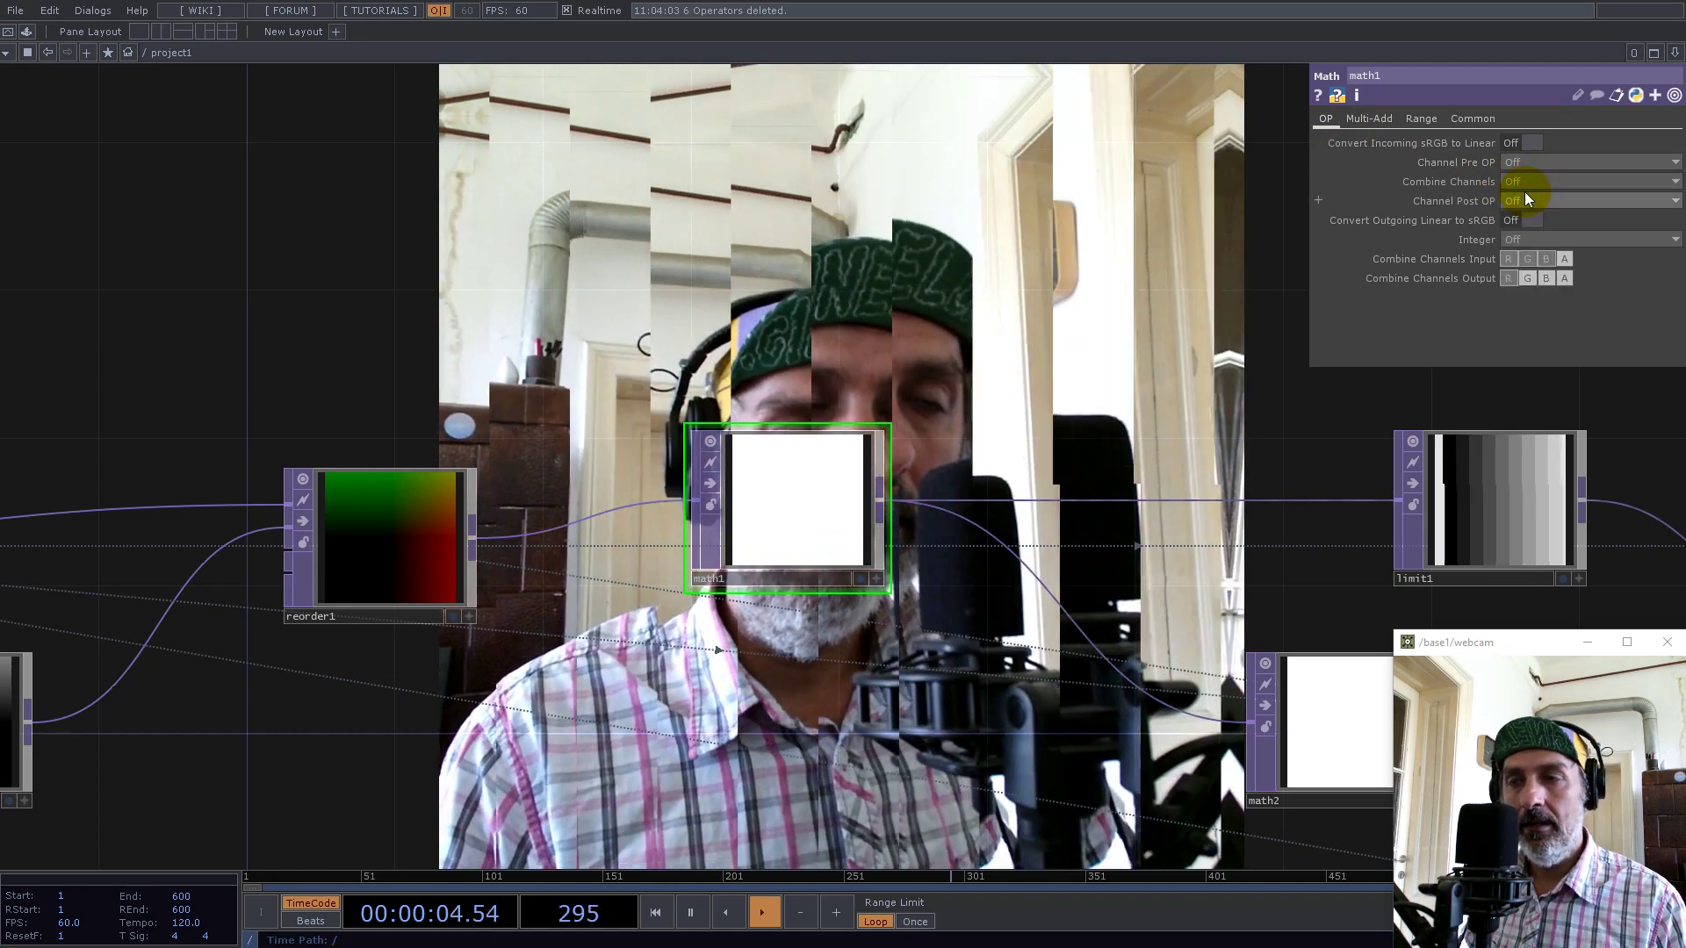
Bypass math1 to compare the image without it, and switch it back on
drag(963, 279, 739, 359)
click(487, 562)
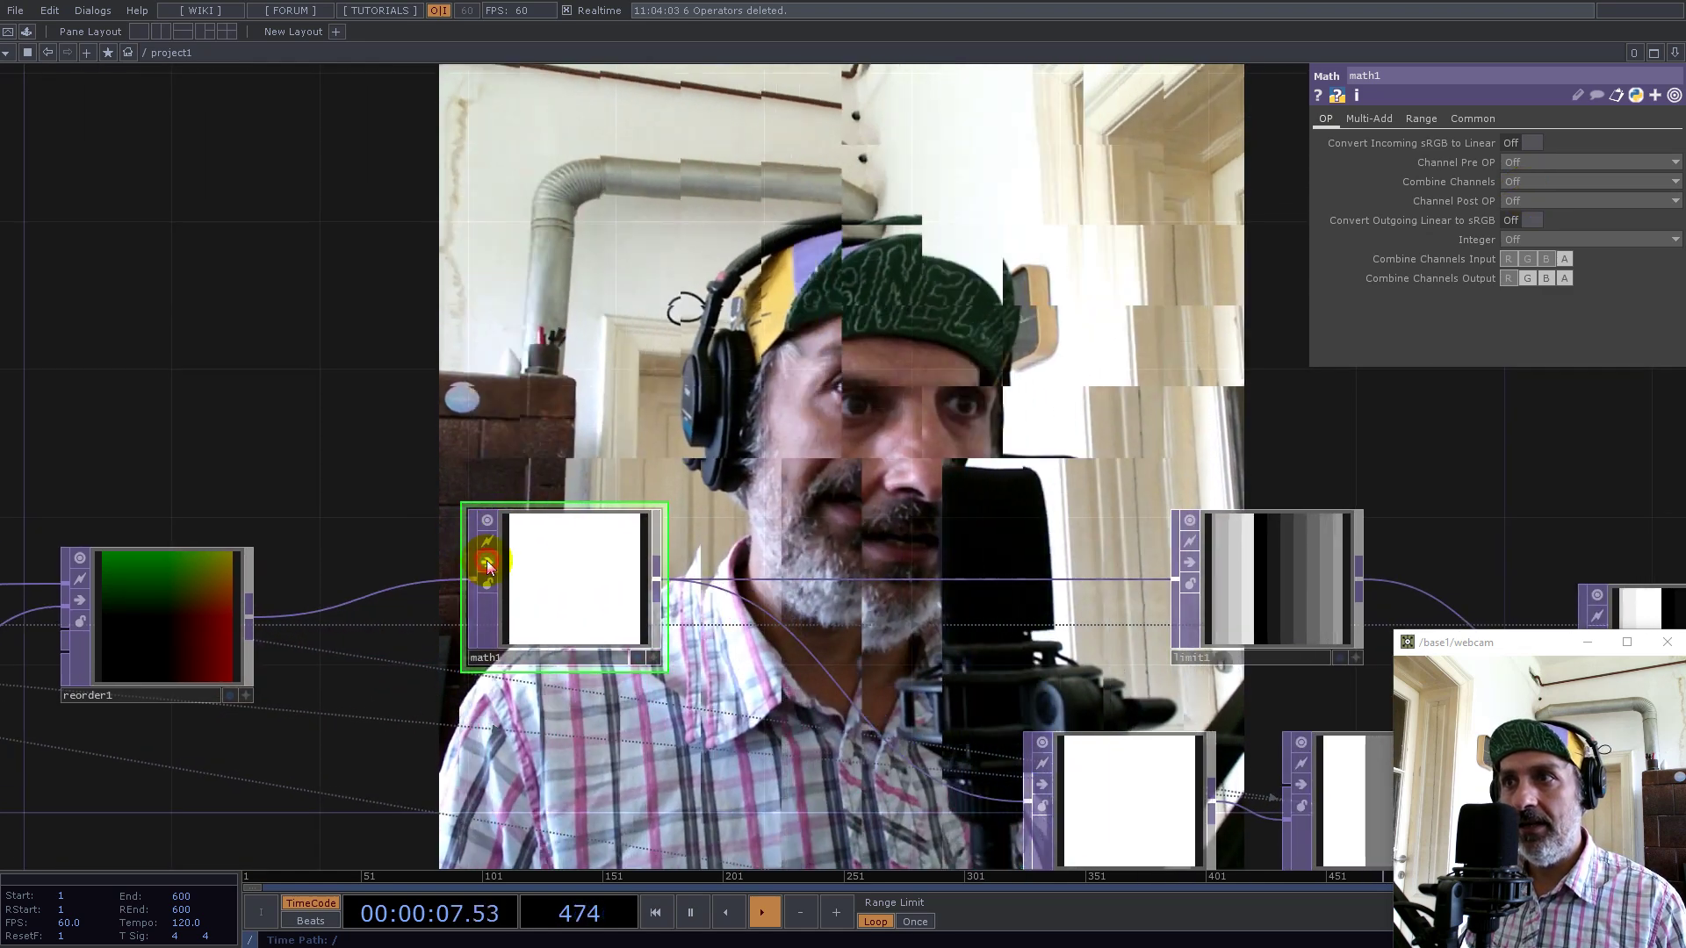
drag(1108, 405, 1354, 580)
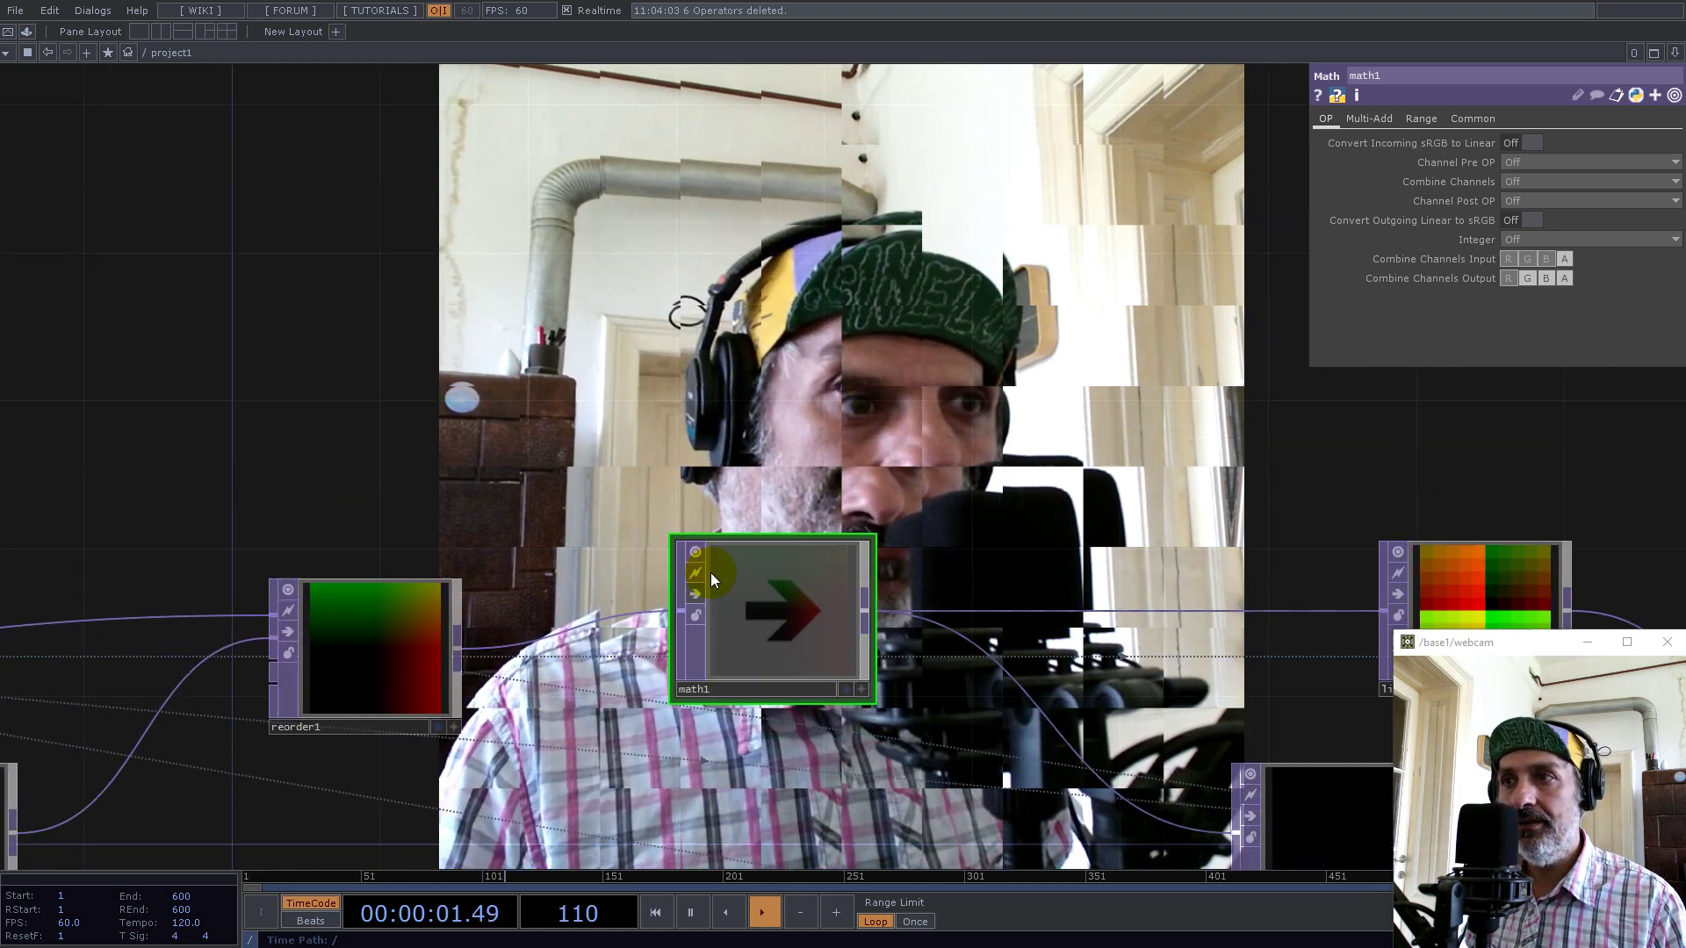
click(693, 601)
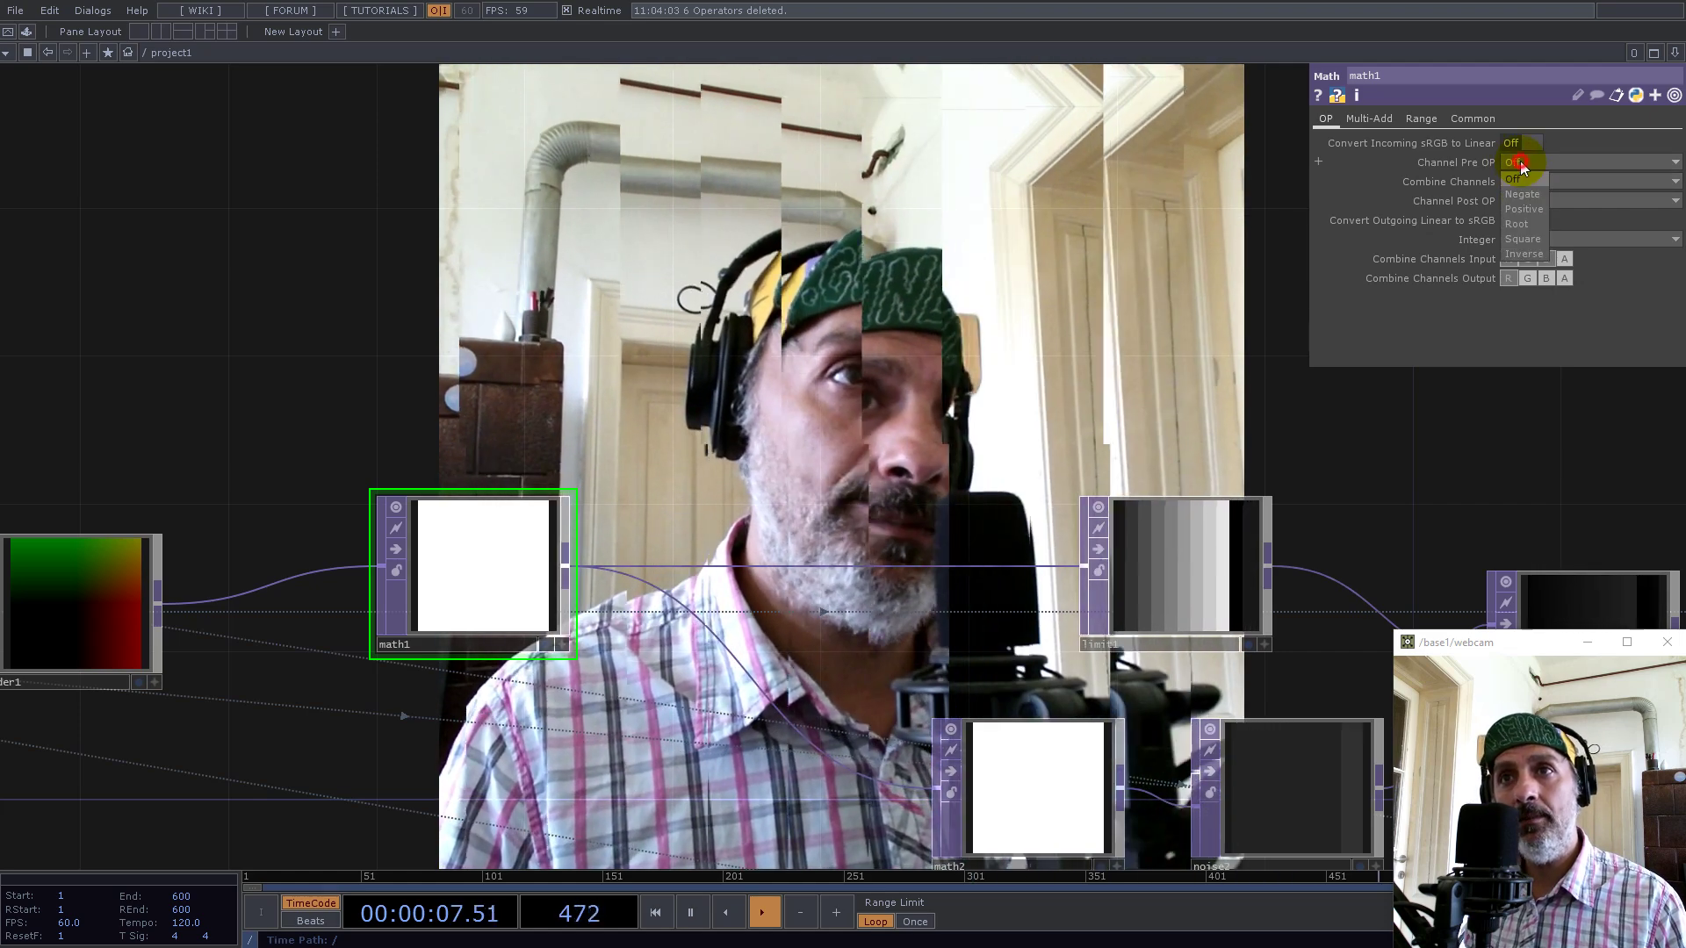
Set math1's Channel Pre OP to Square, Combine Channels to Add and Channel Post OP to Root
click(1520, 162)
click(1523, 241)
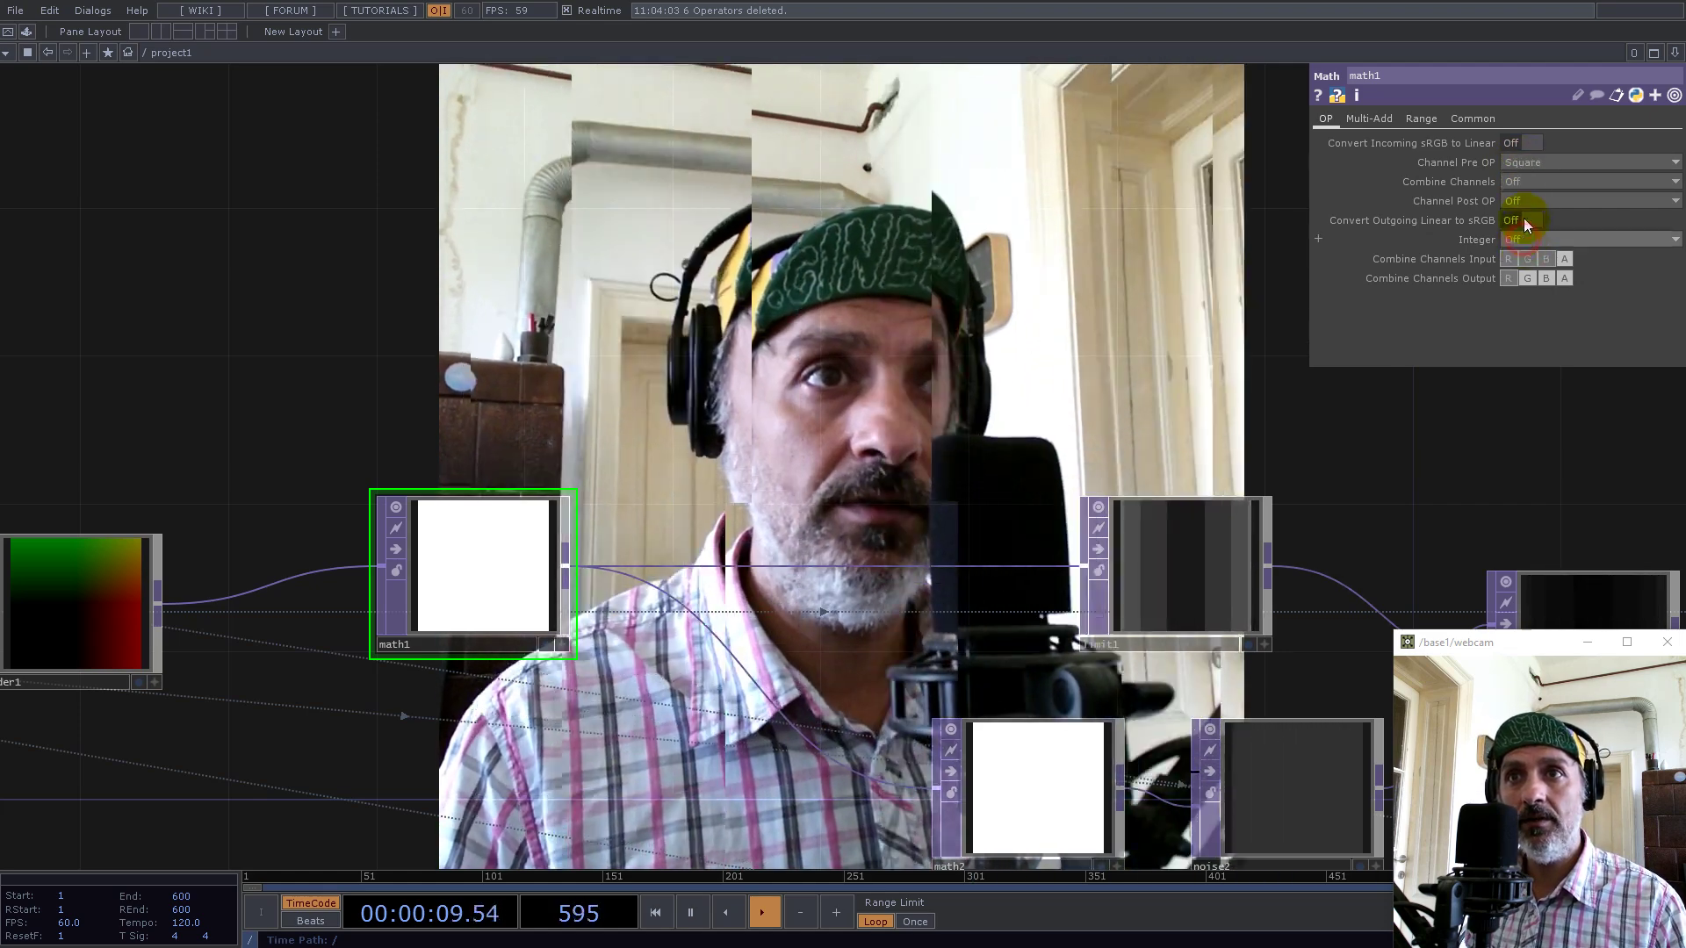
click(1521, 202)
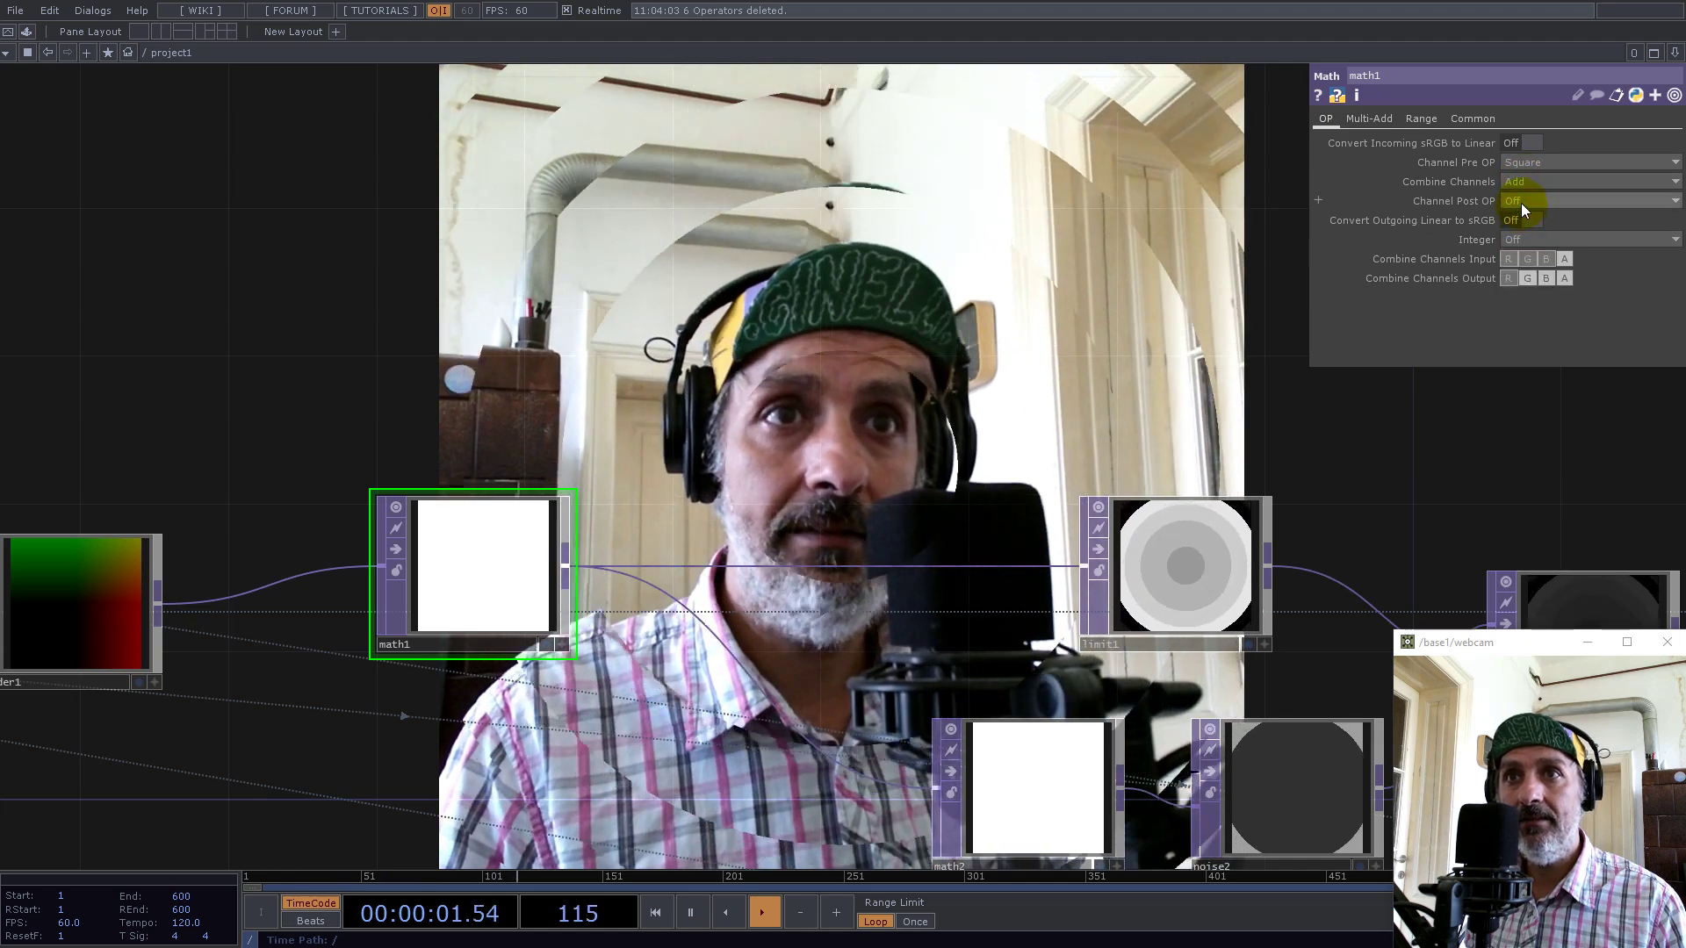
click(1521, 260)
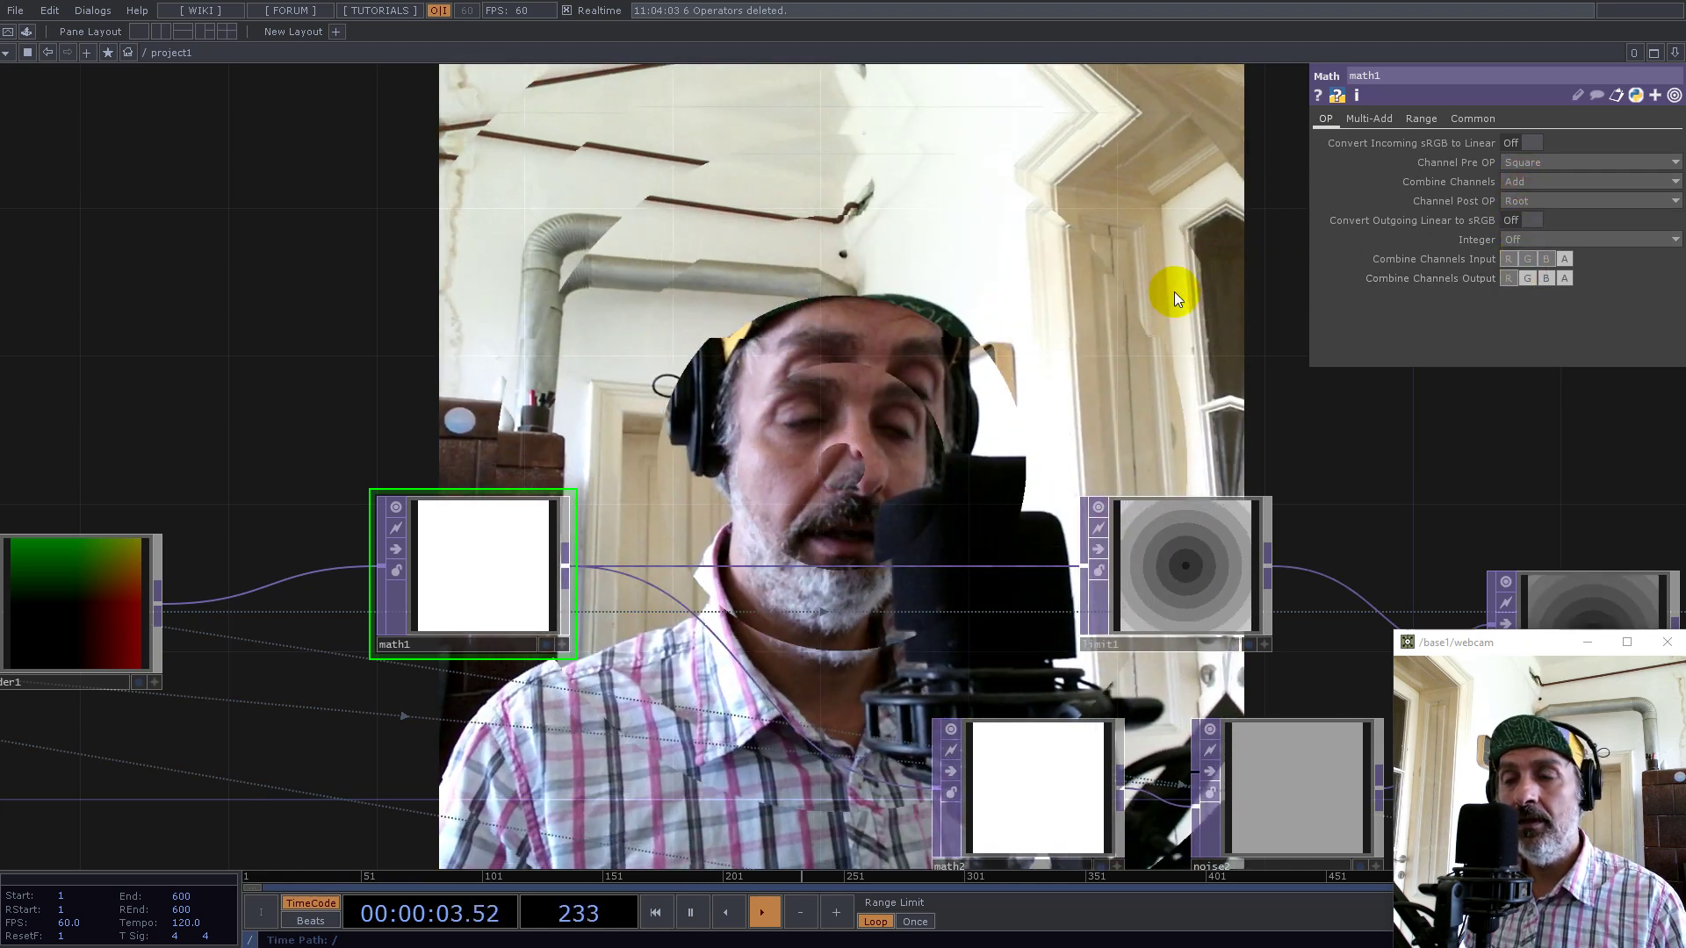
Try a Multiply value of 10 in math1 and settle on 2
mouse_move(985, 357)
mouse_down()
mouse_move(1078, 482)
mouse_move(1074, 534)
mouse_move(1116, 495)
mouse_move(990, 325)
mouse_up()
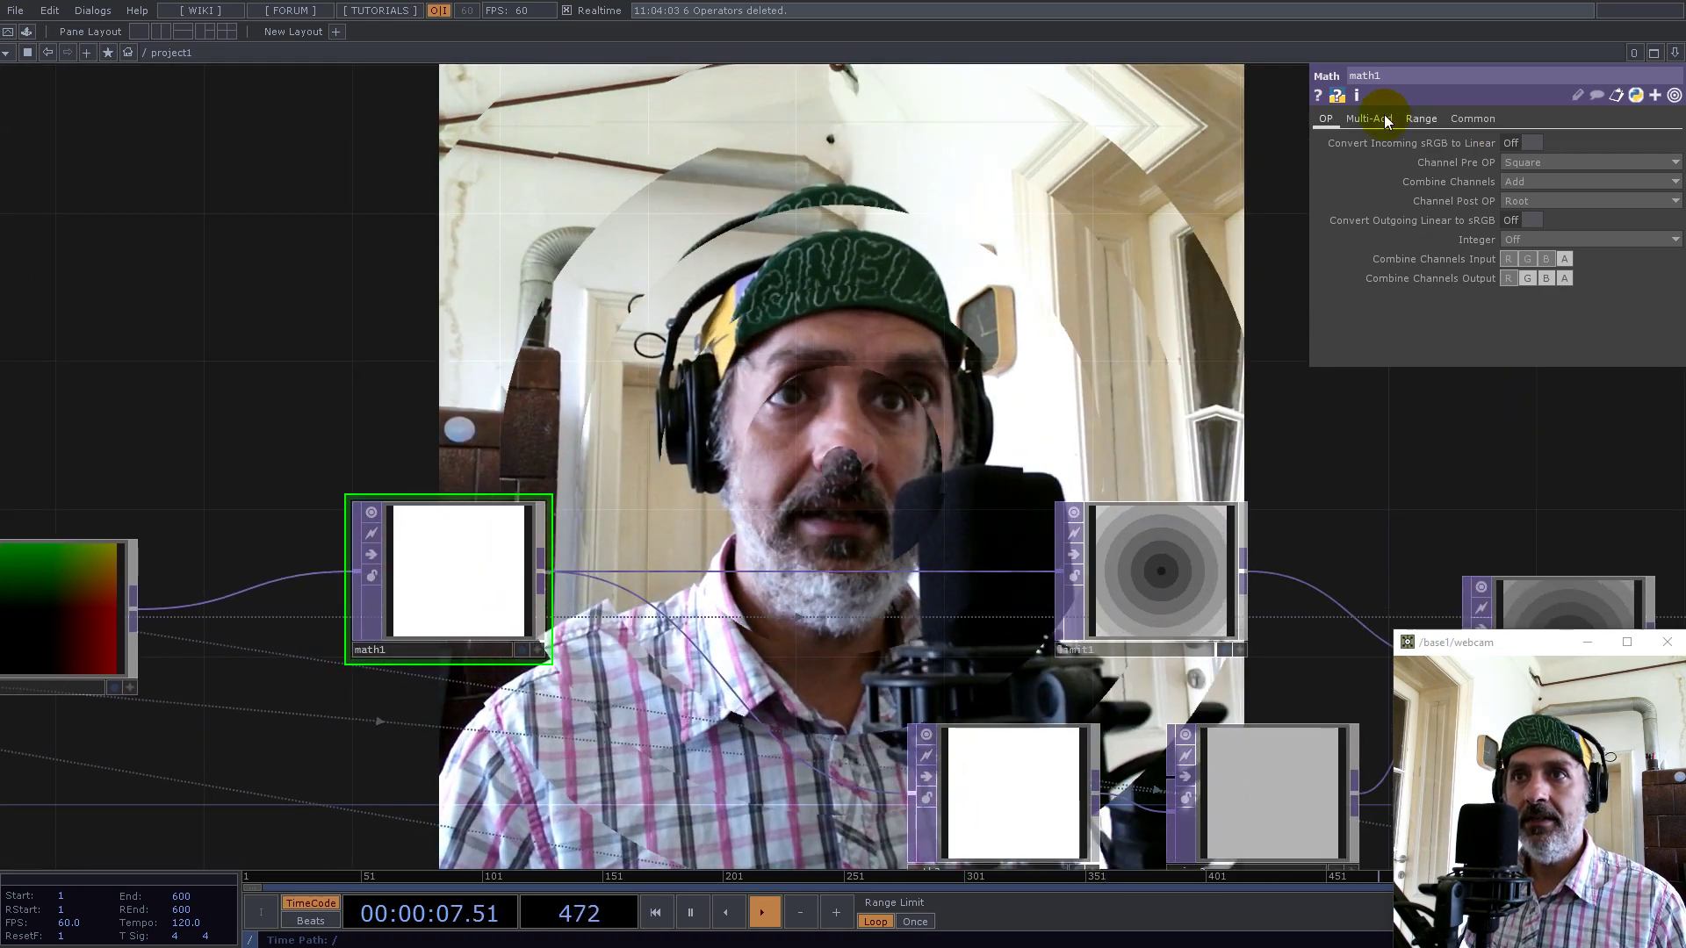
click(1375, 118)
drag(1516, 162, 1678, 161)
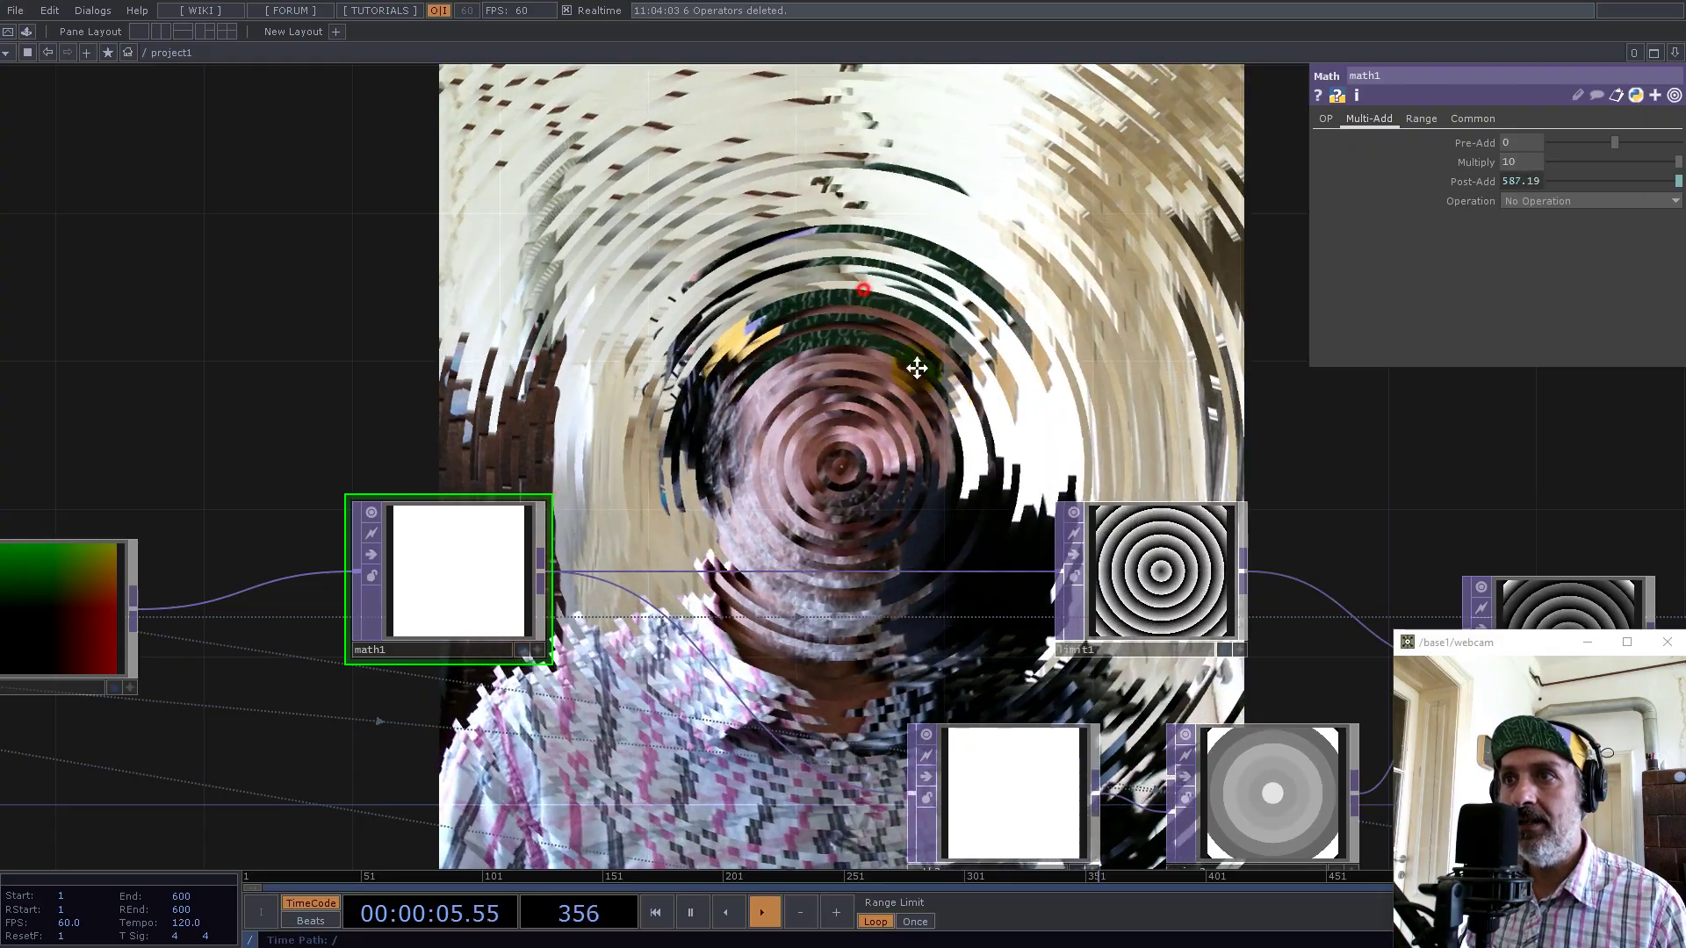
drag(895, 296, 736, 247)
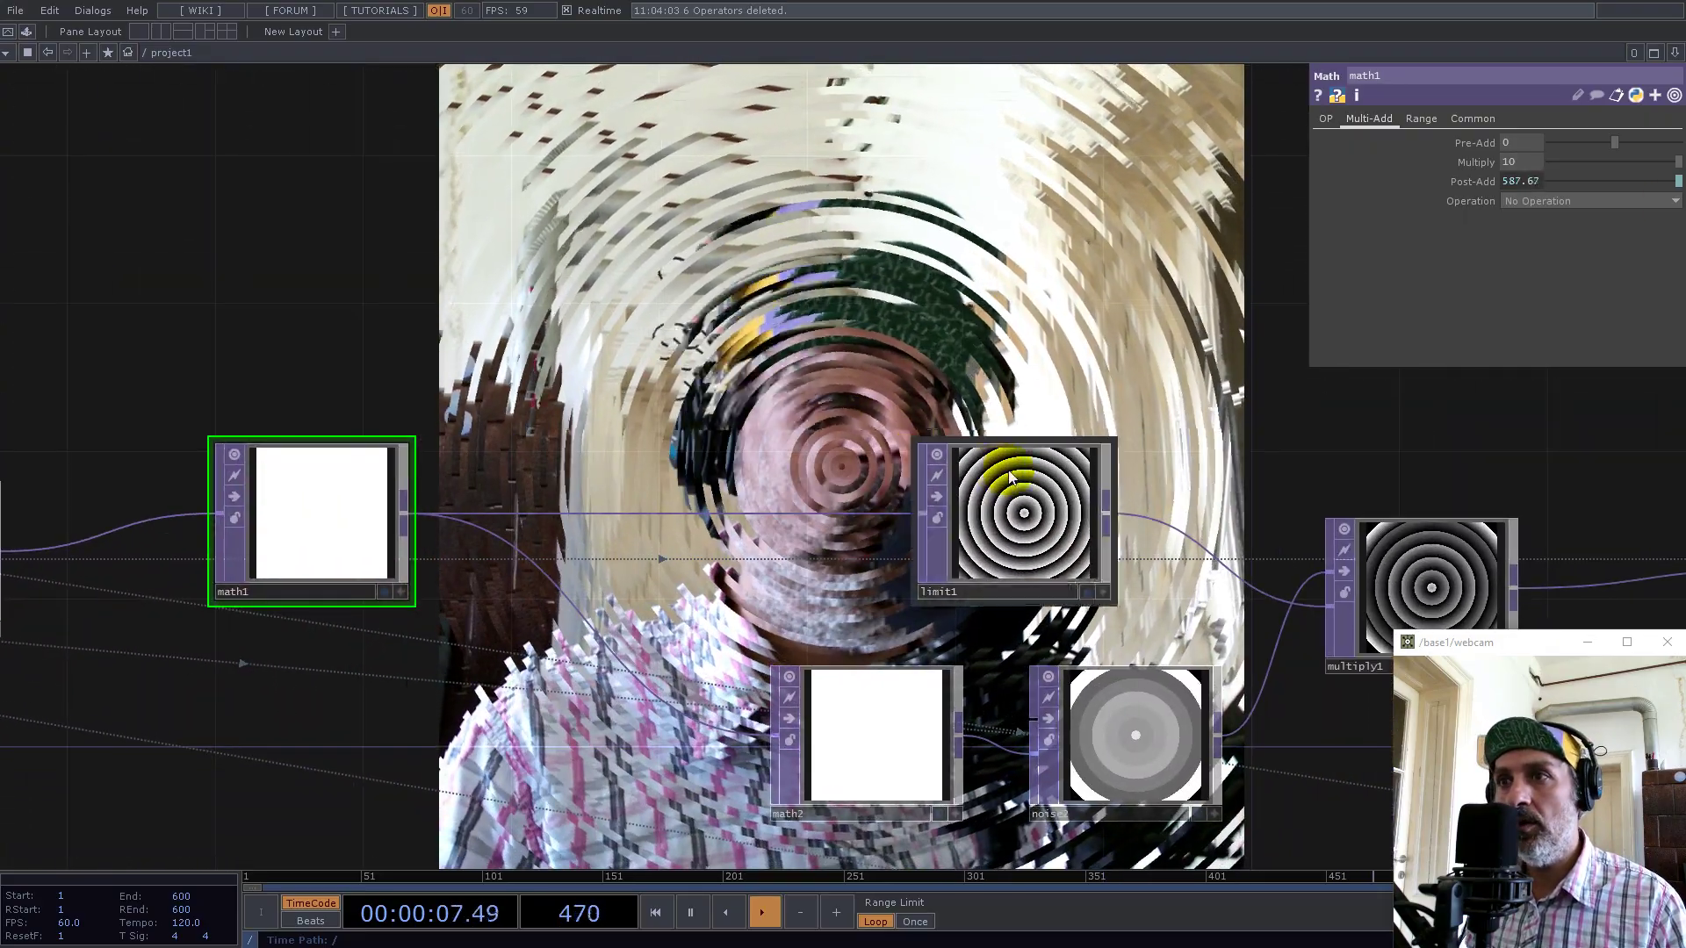
click(346, 501)
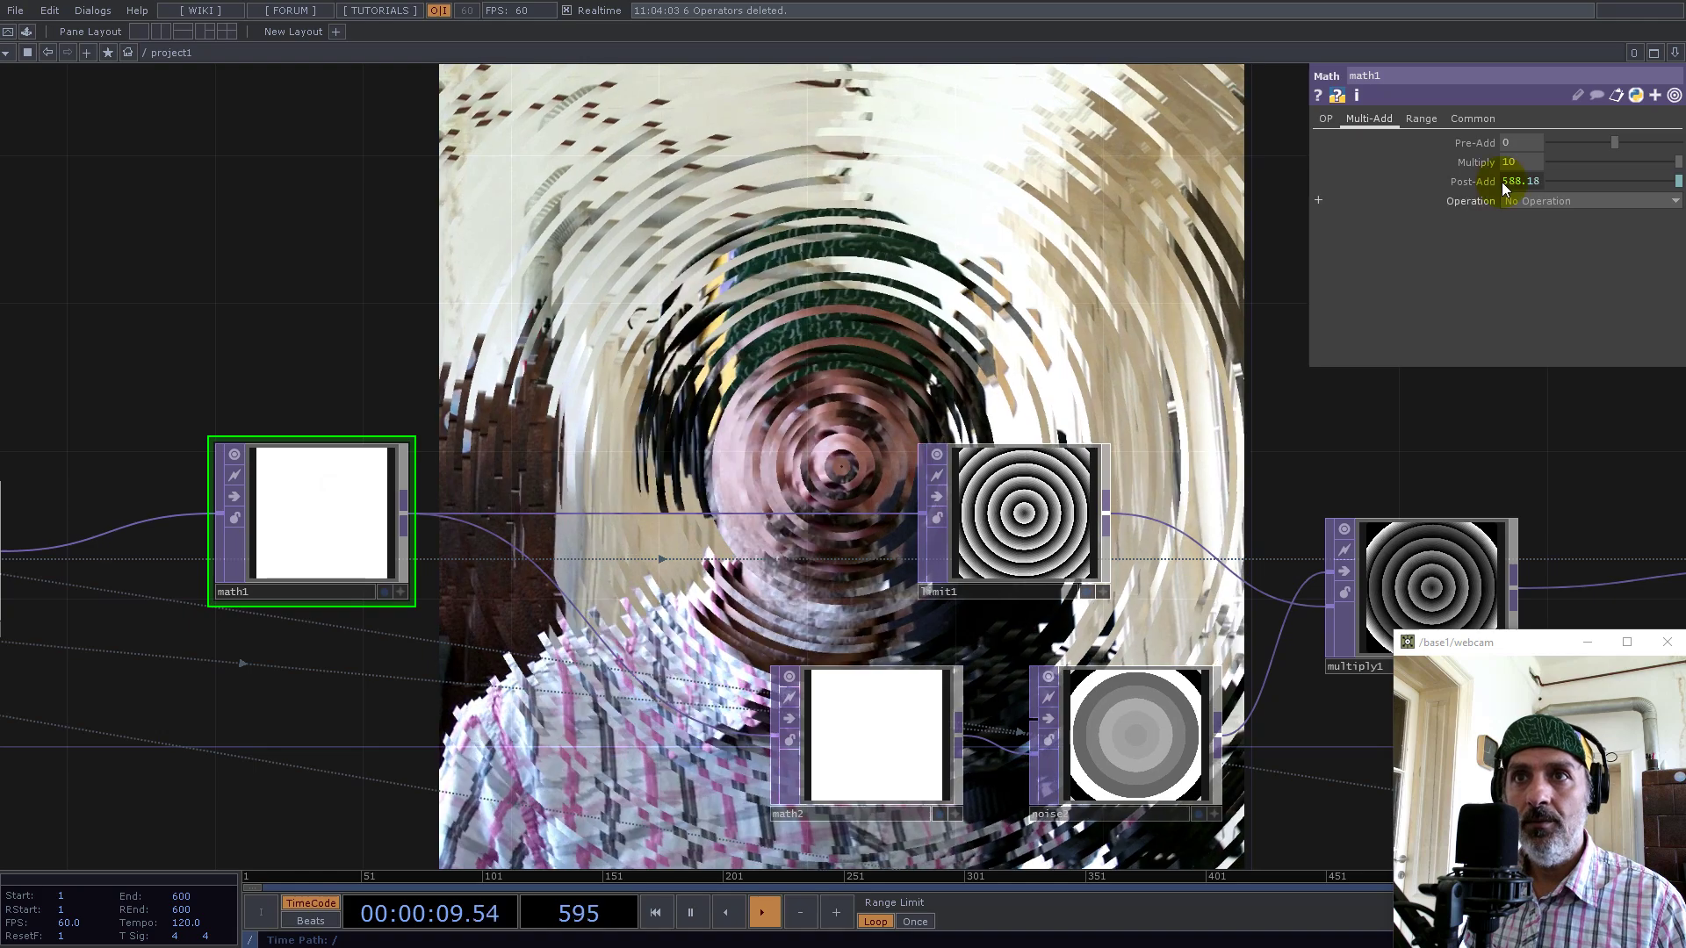
drag(1530, 159, 1445, 159)
text(2)
key(Return)
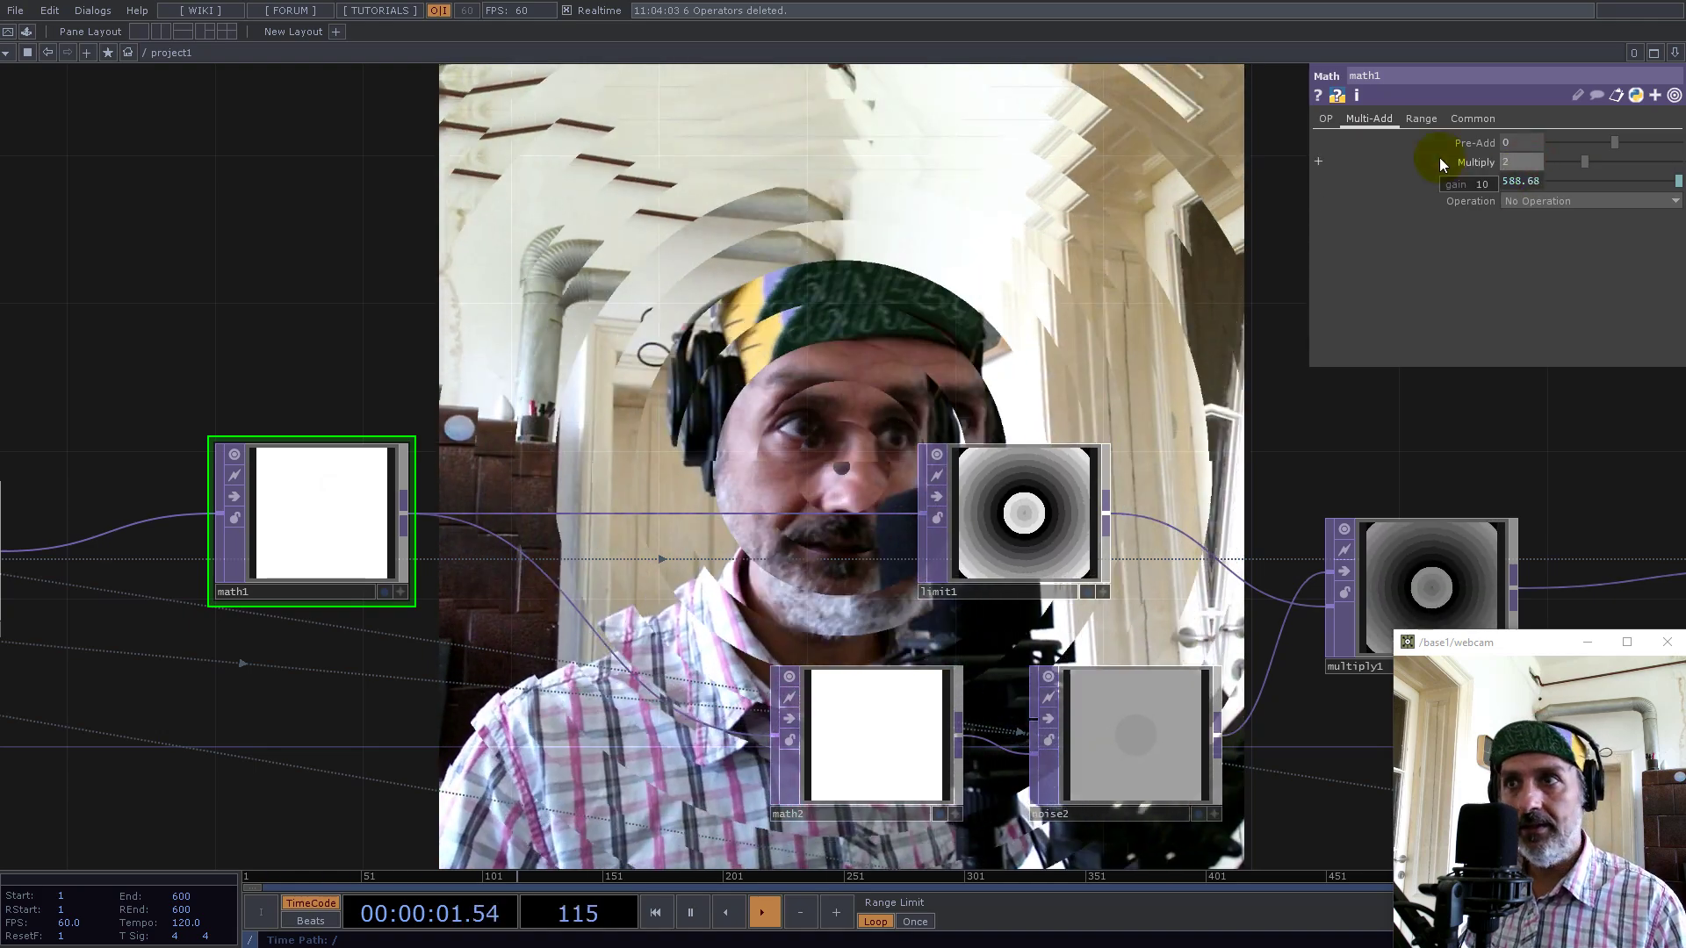
Move limit1 closer to math1 and slightly higher in the network
drag(538, 226, 1208, 259)
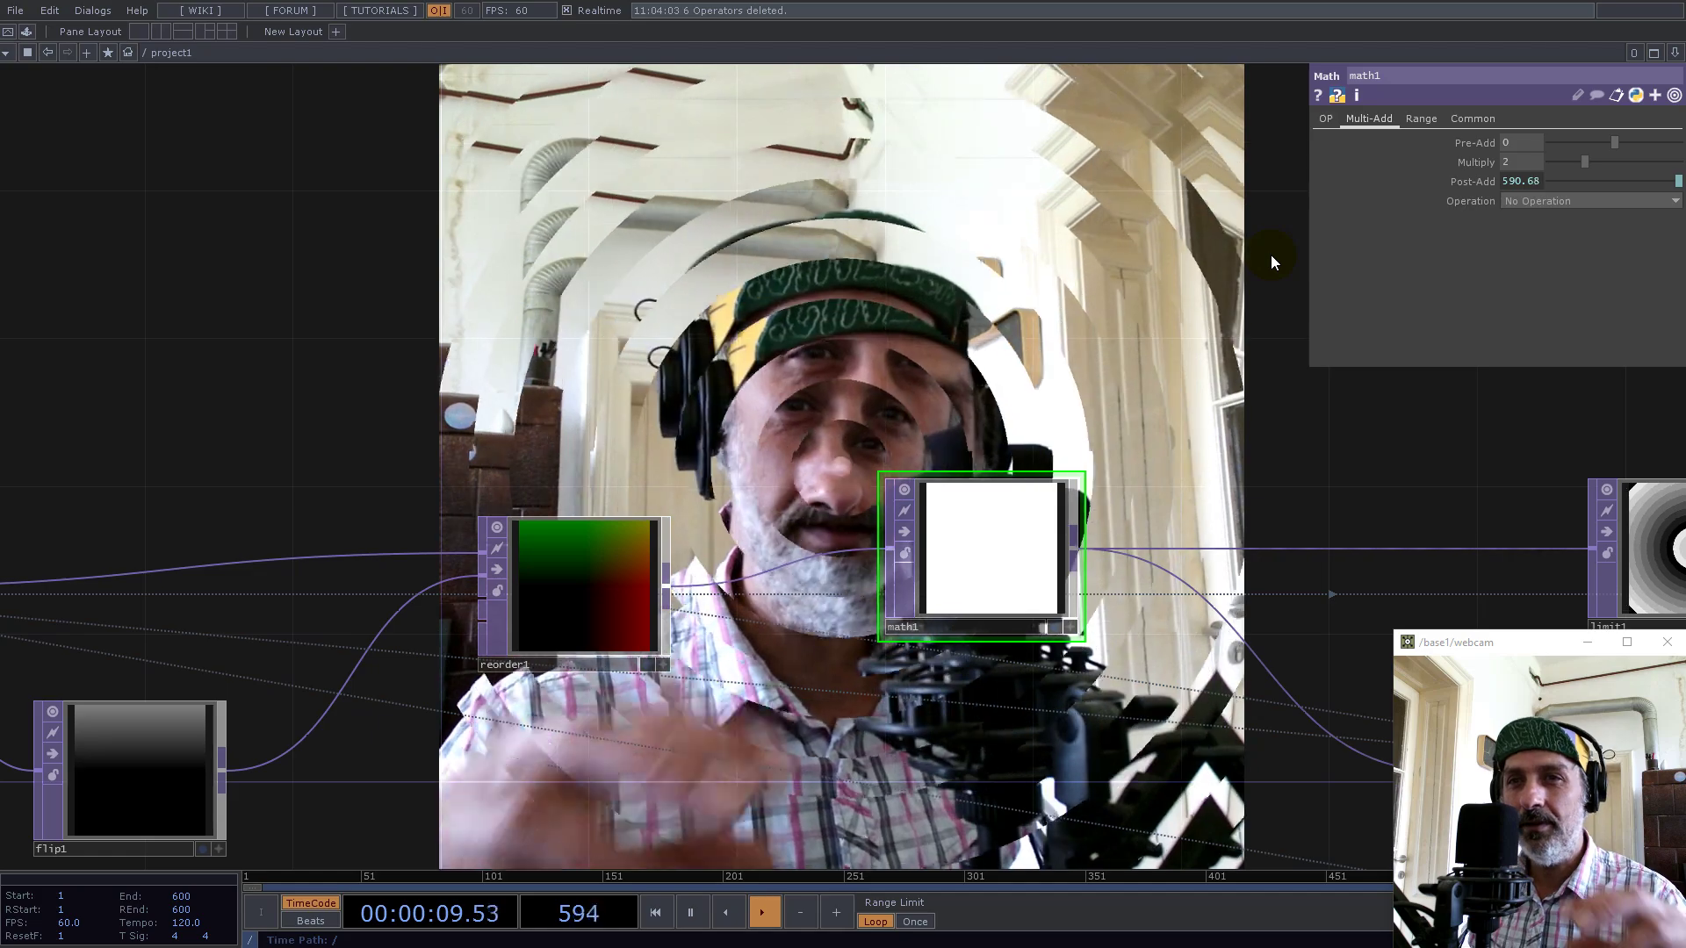
drag(1078, 312, 434, 370)
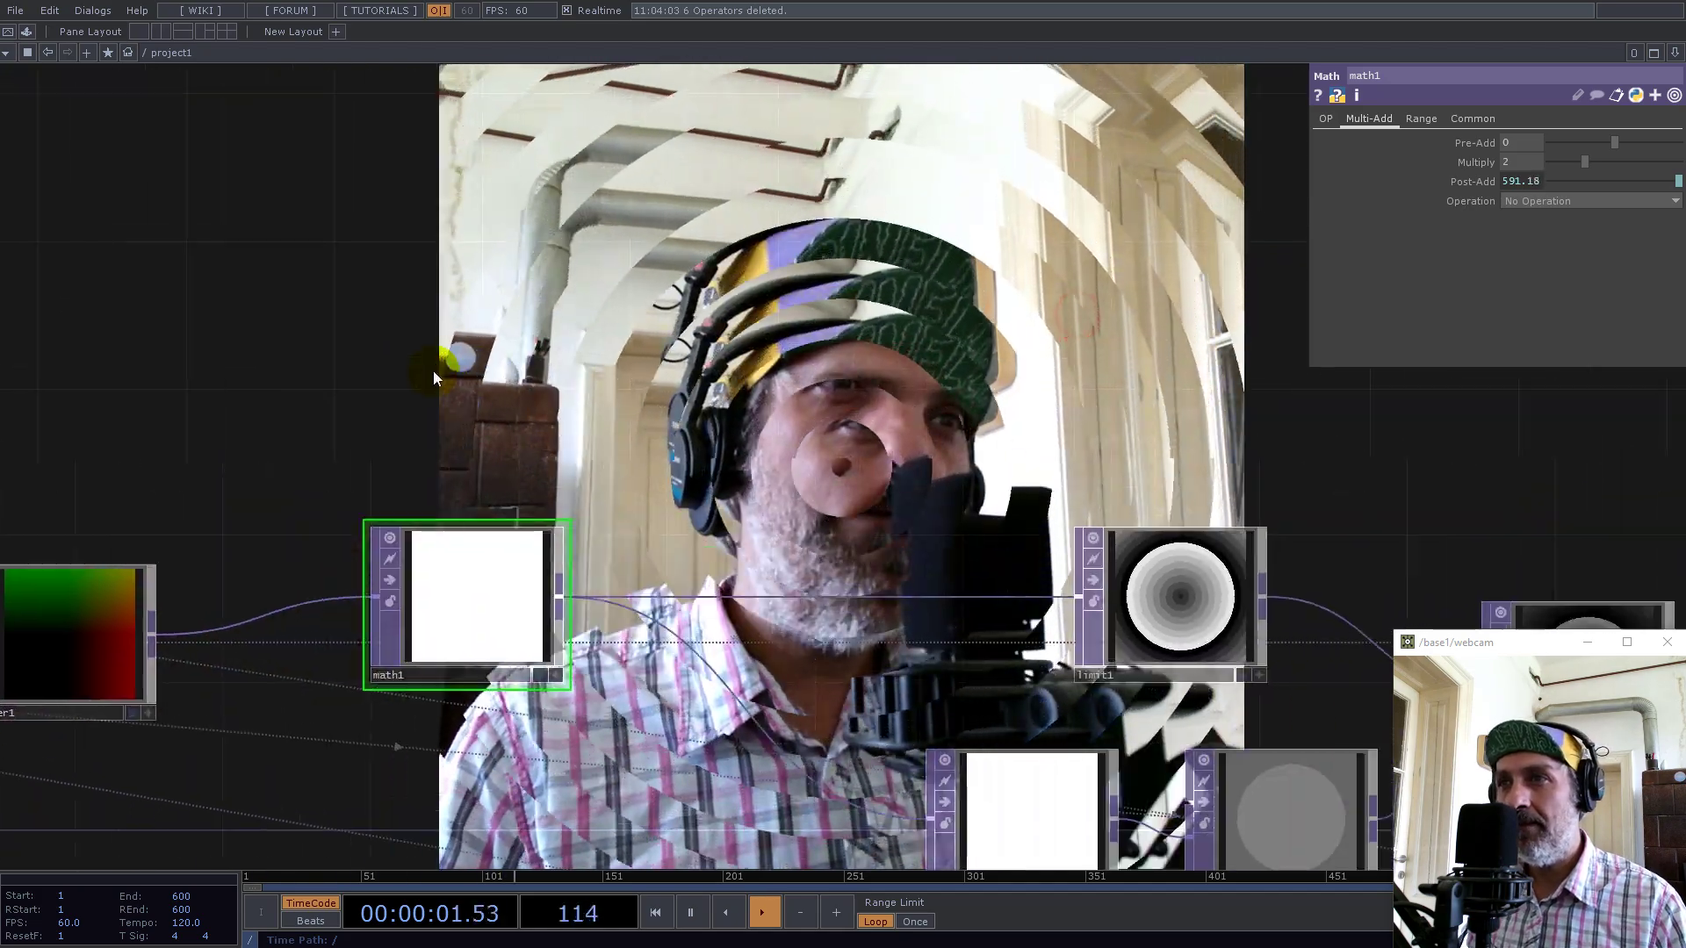
scroll(434, 379, down, 2)
scroll(433, 379, down, 2)
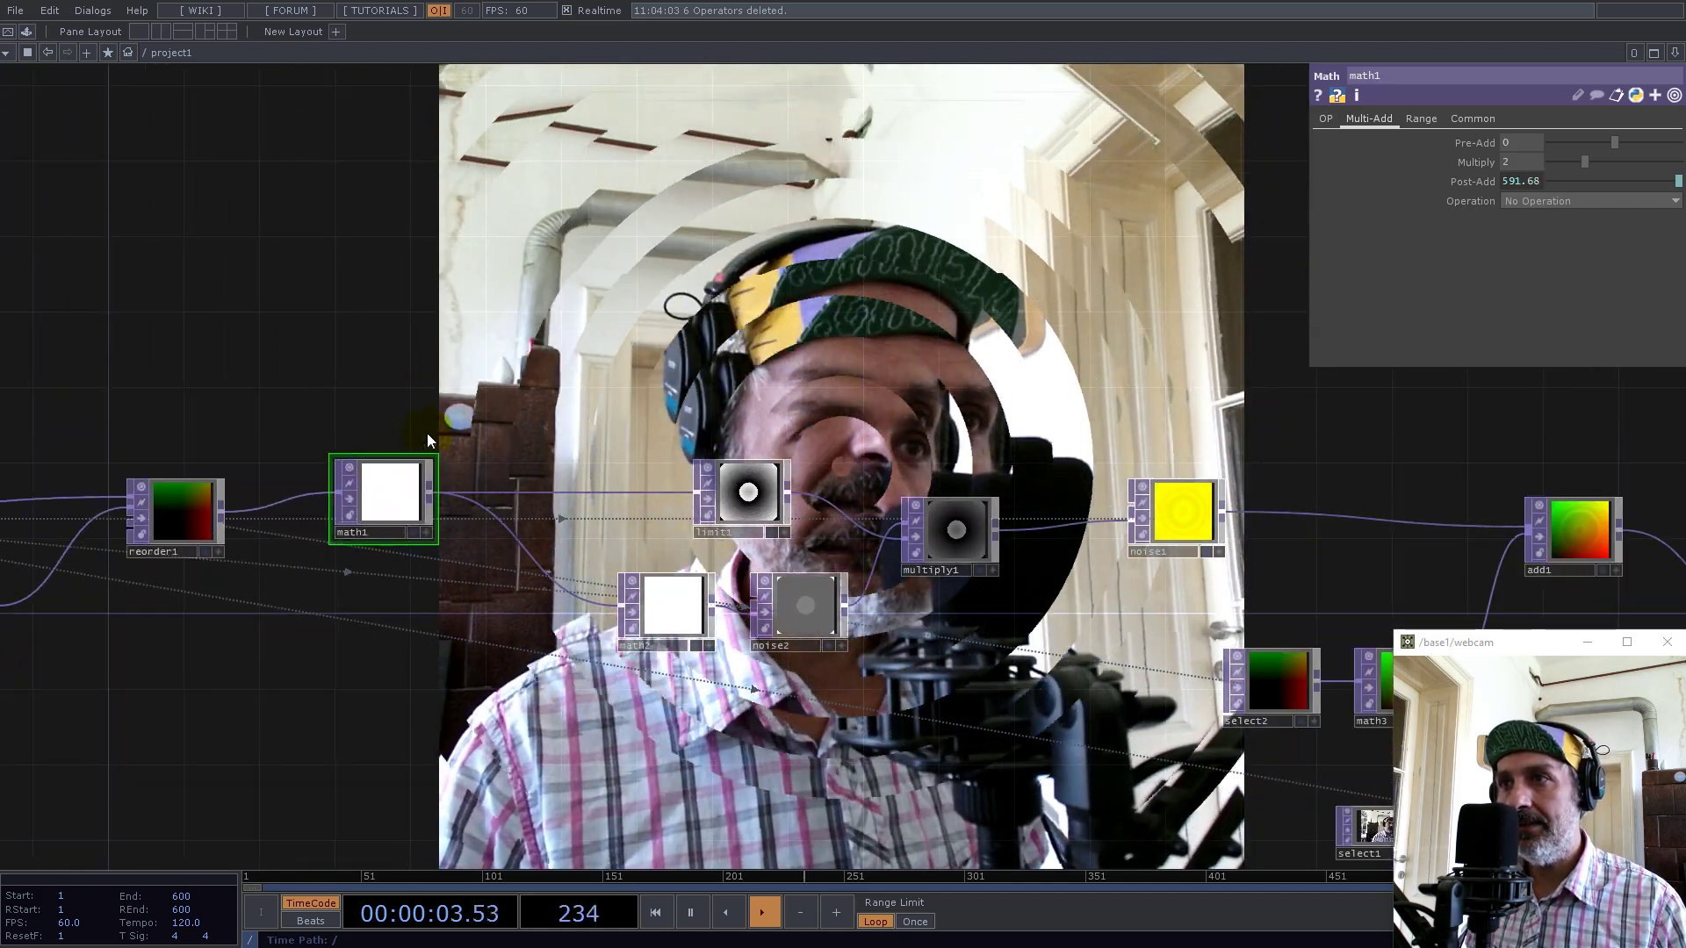
scroll(330, 510, up, 3)
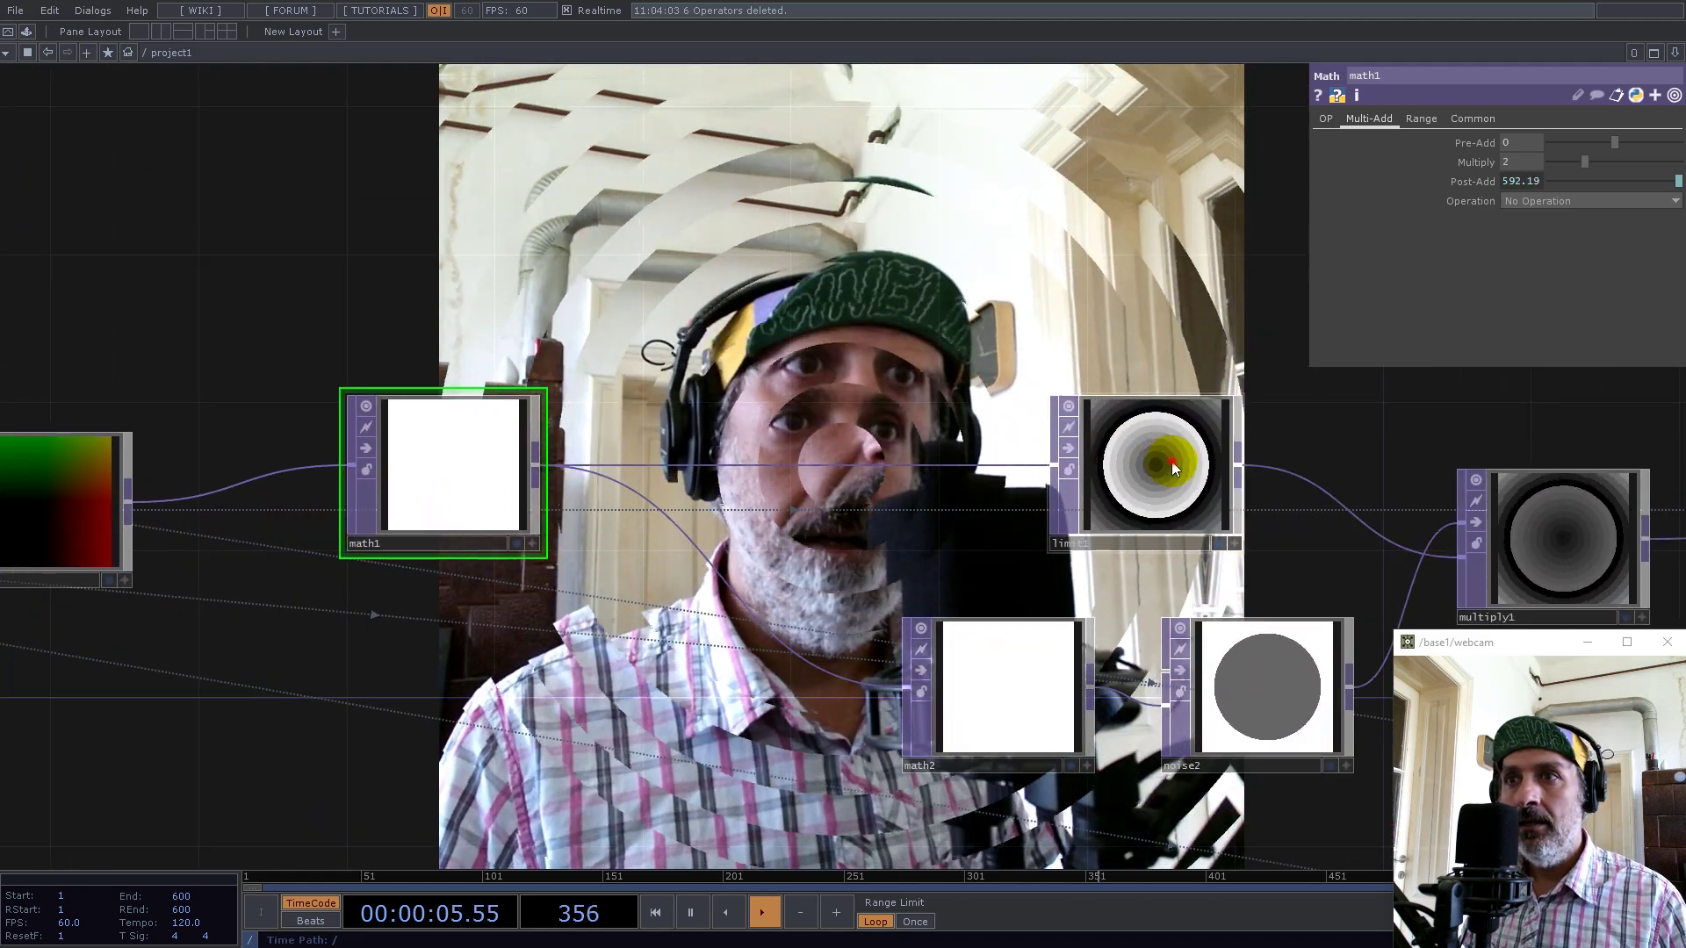
drag(1172, 461, 1028, 443)
Try a quantize Value Step of 0.328 on limit1 and set it back to 1/10
click(1028, 443)
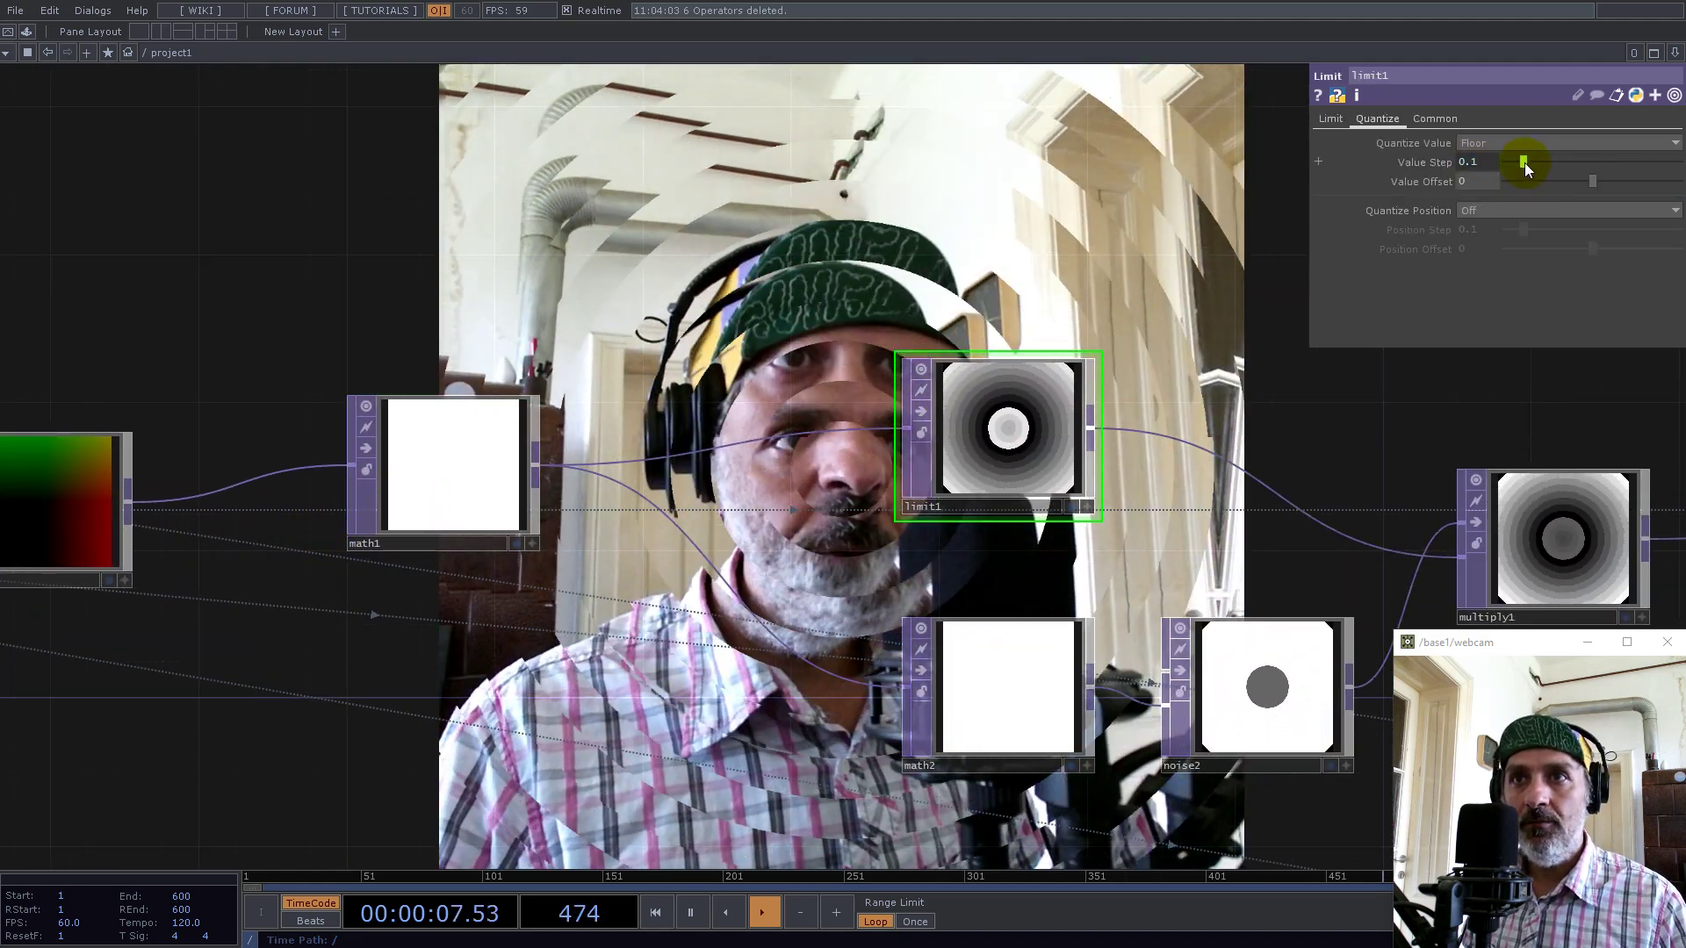
drag(1524, 161, 1563, 161)
drag(1046, 176, 1082, 629)
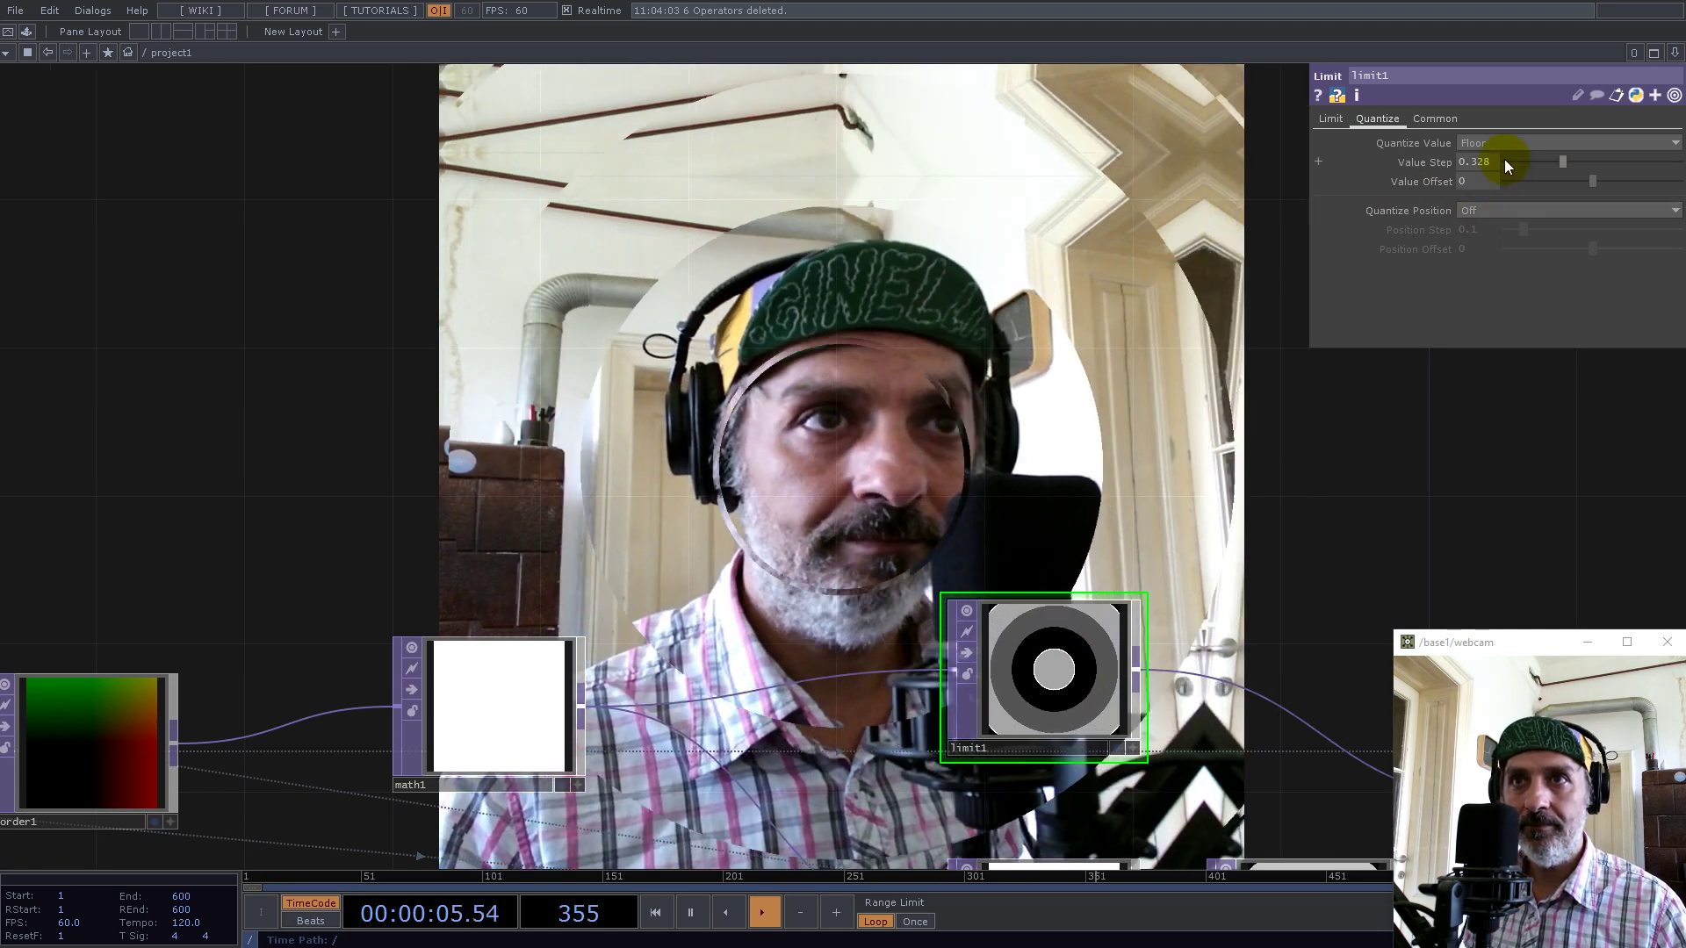
text(1/10)
key(Return)
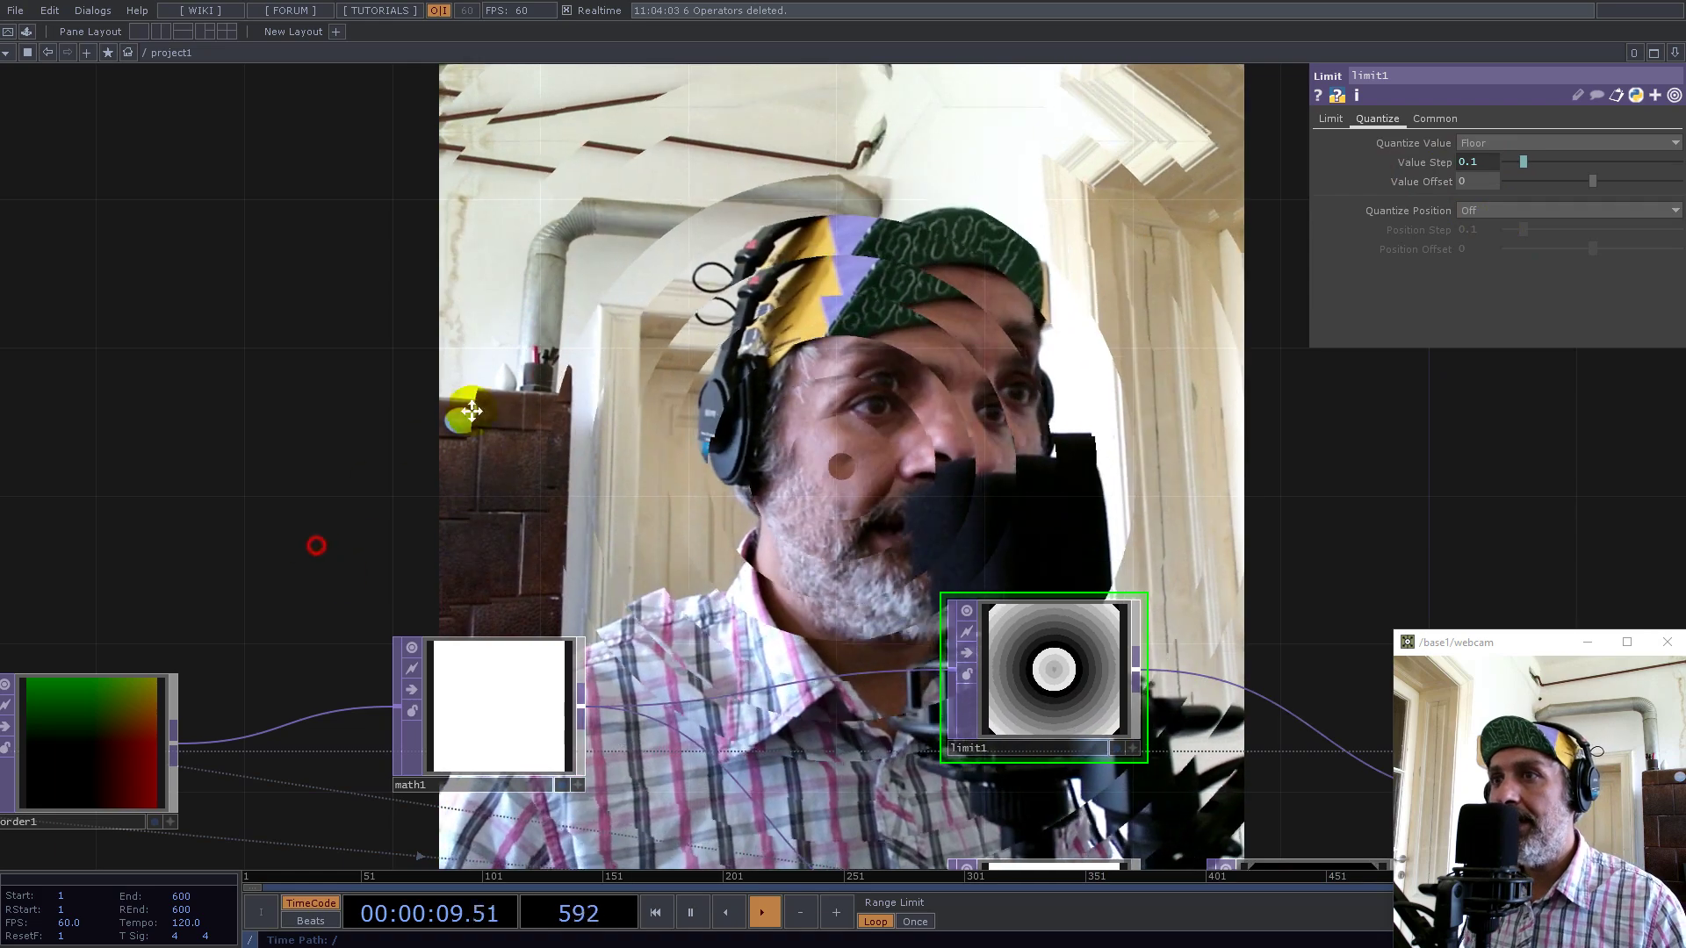
Change Combine Channels of math1 to Subtract and view the resulting pattern along the chain
drag(318, 555, 512, 395)
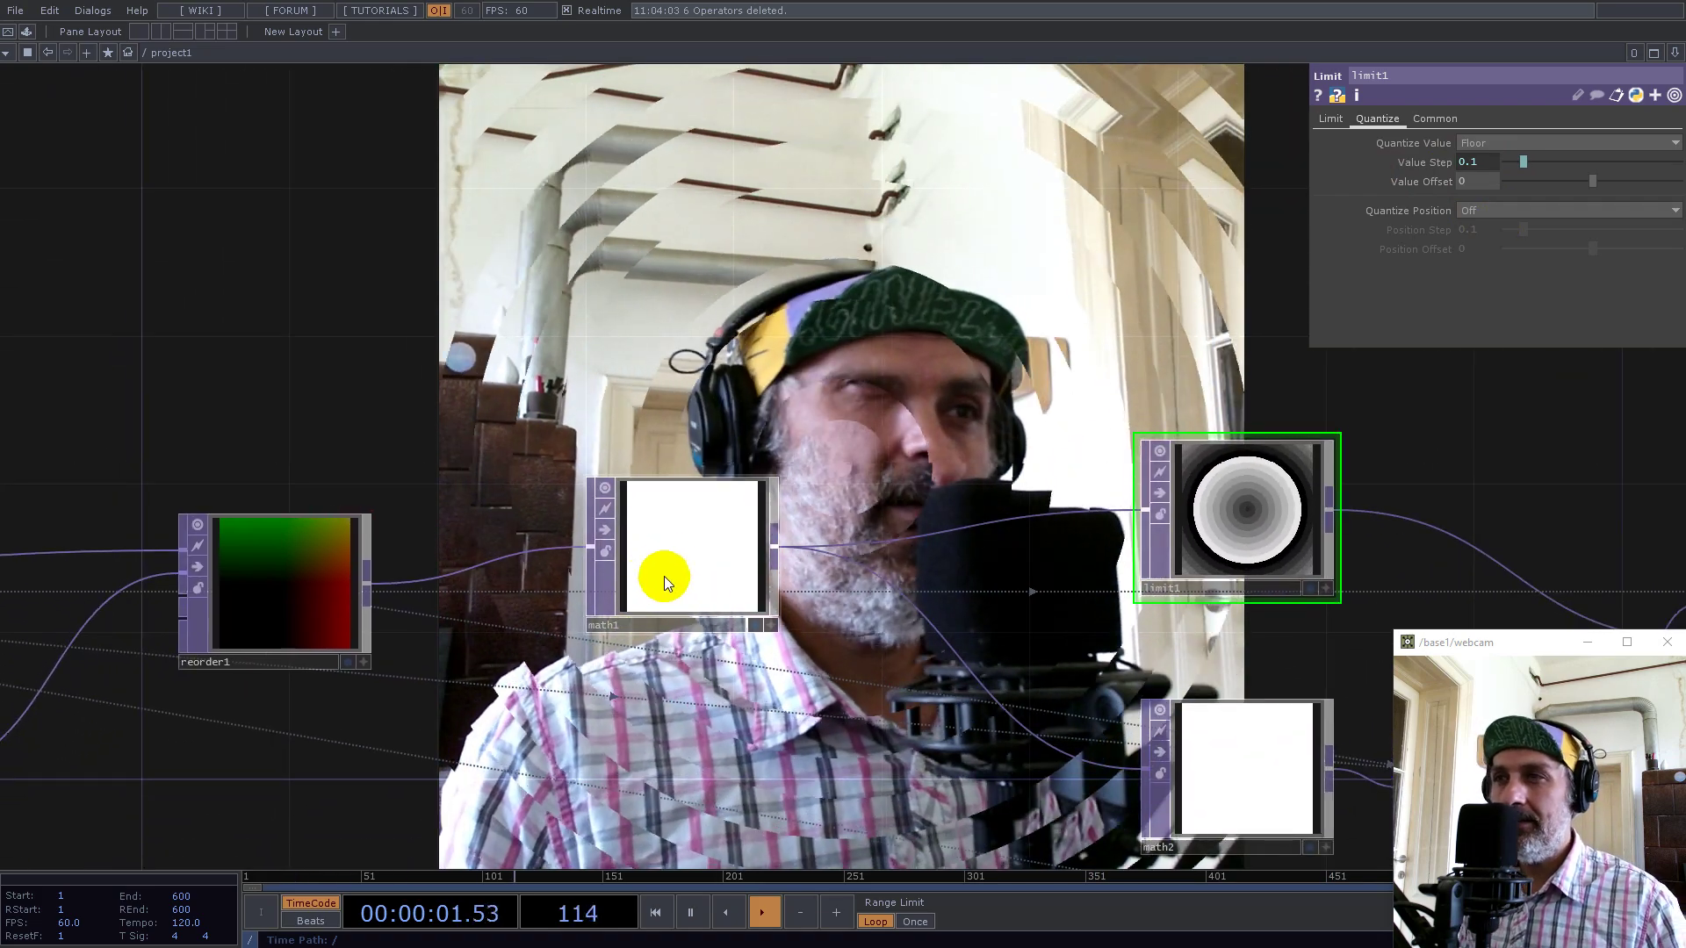
click(698, 556)
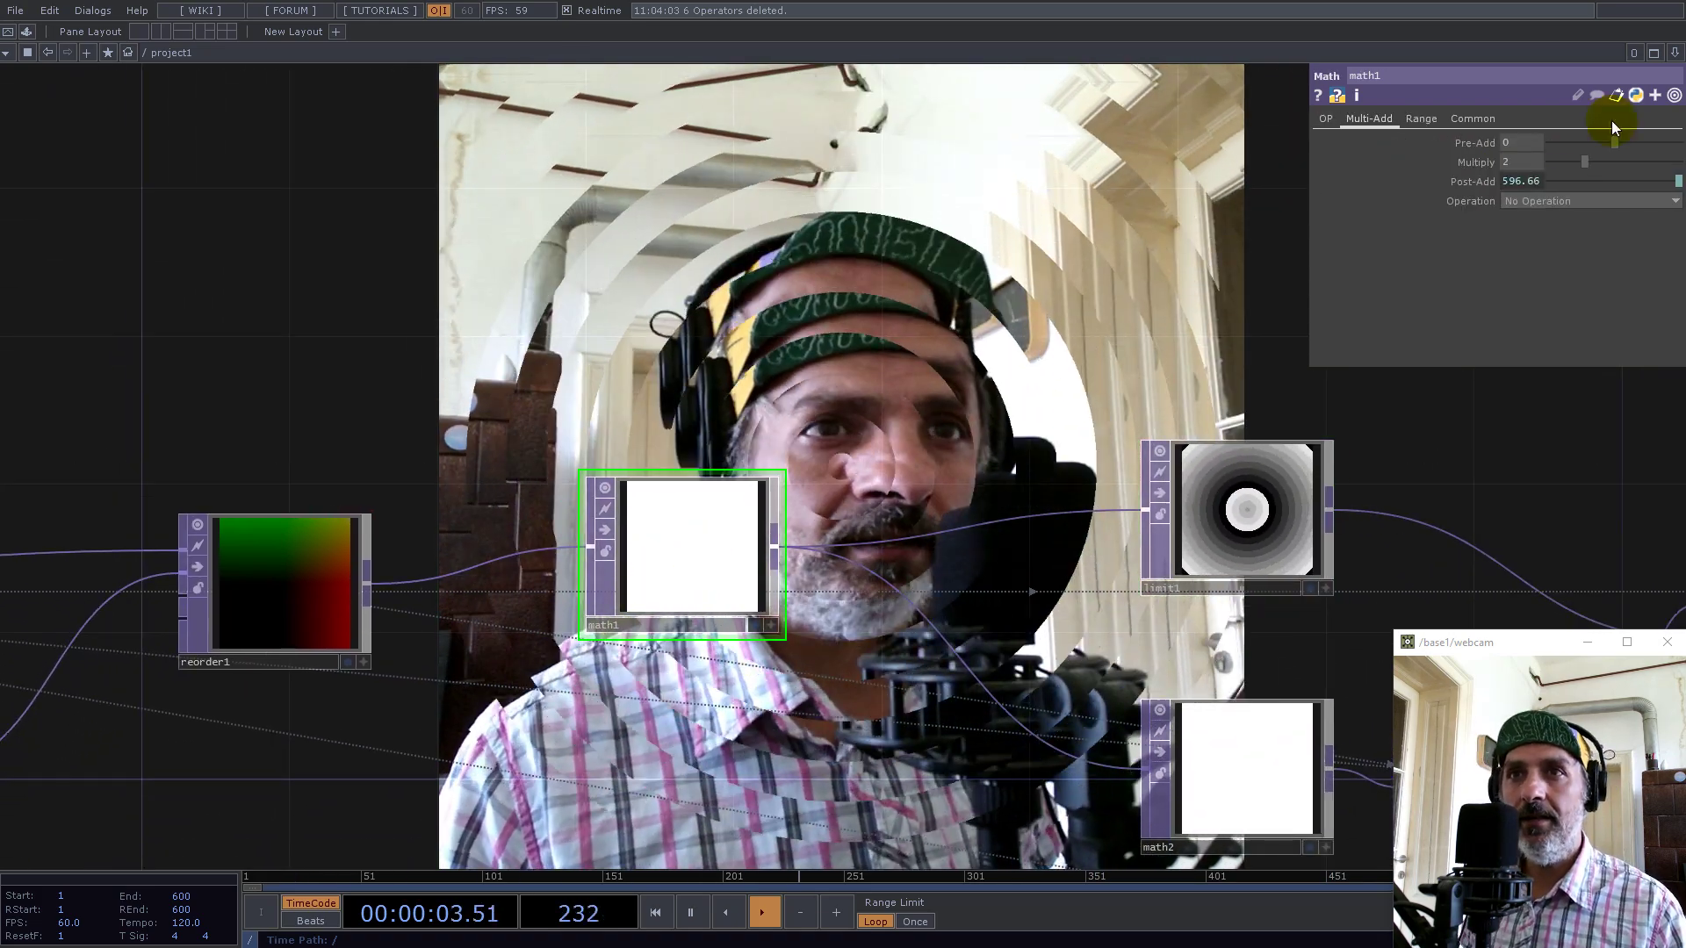
click(1326, 119)
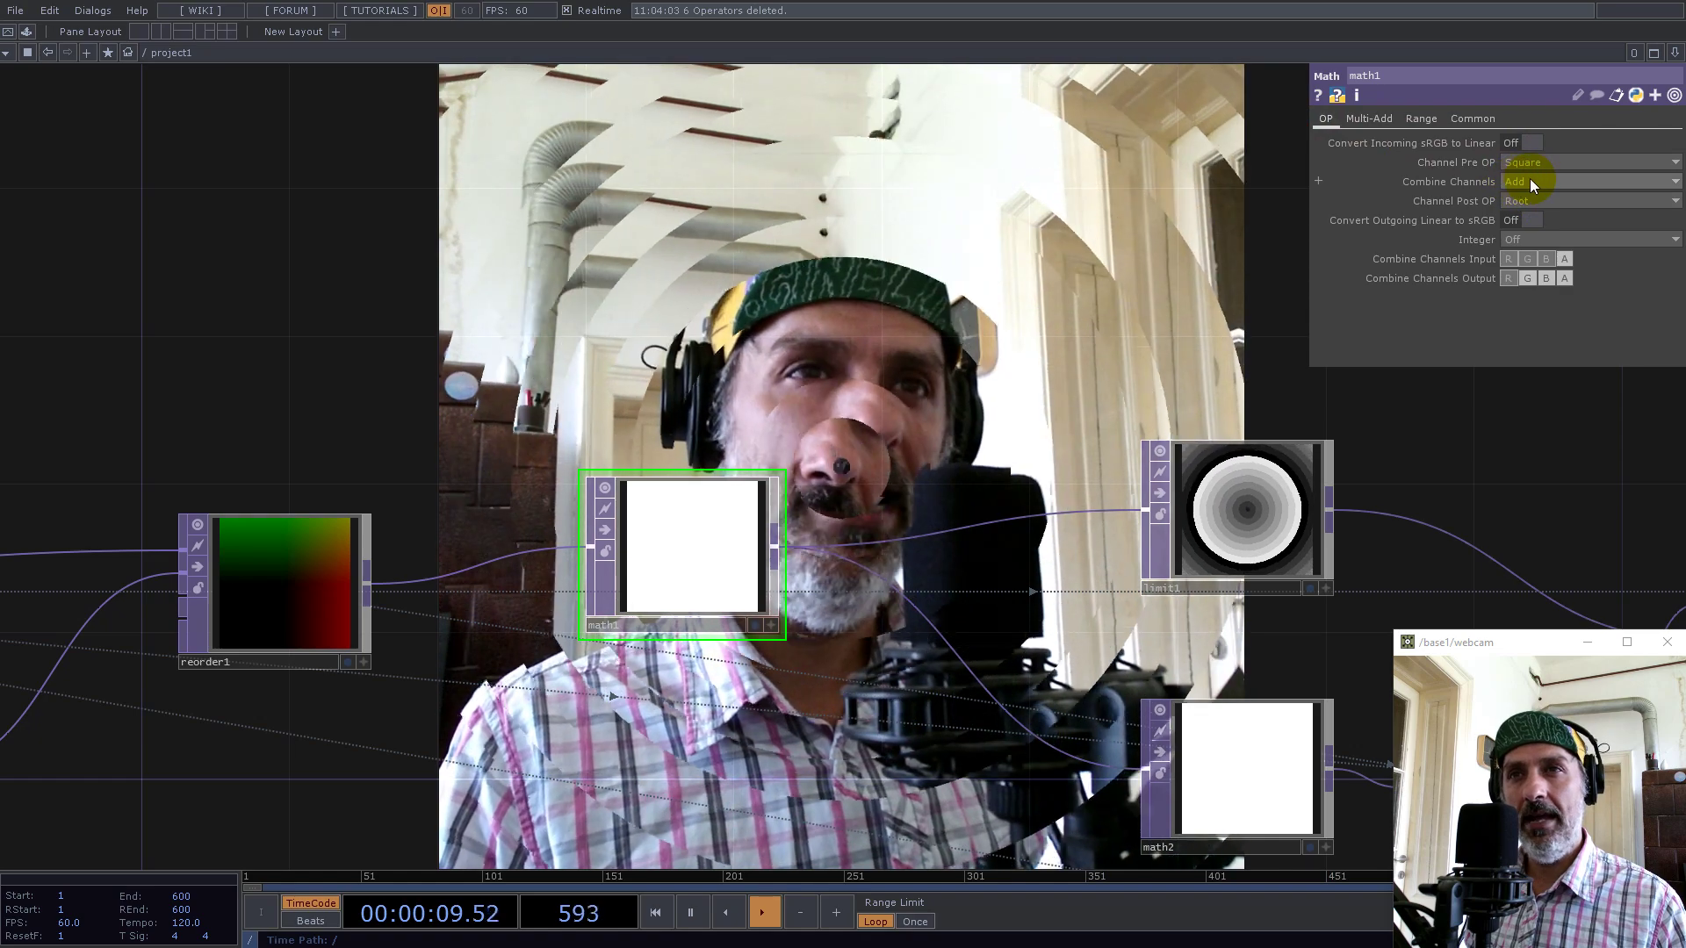
click(1530, 181)
click(1531, 219)
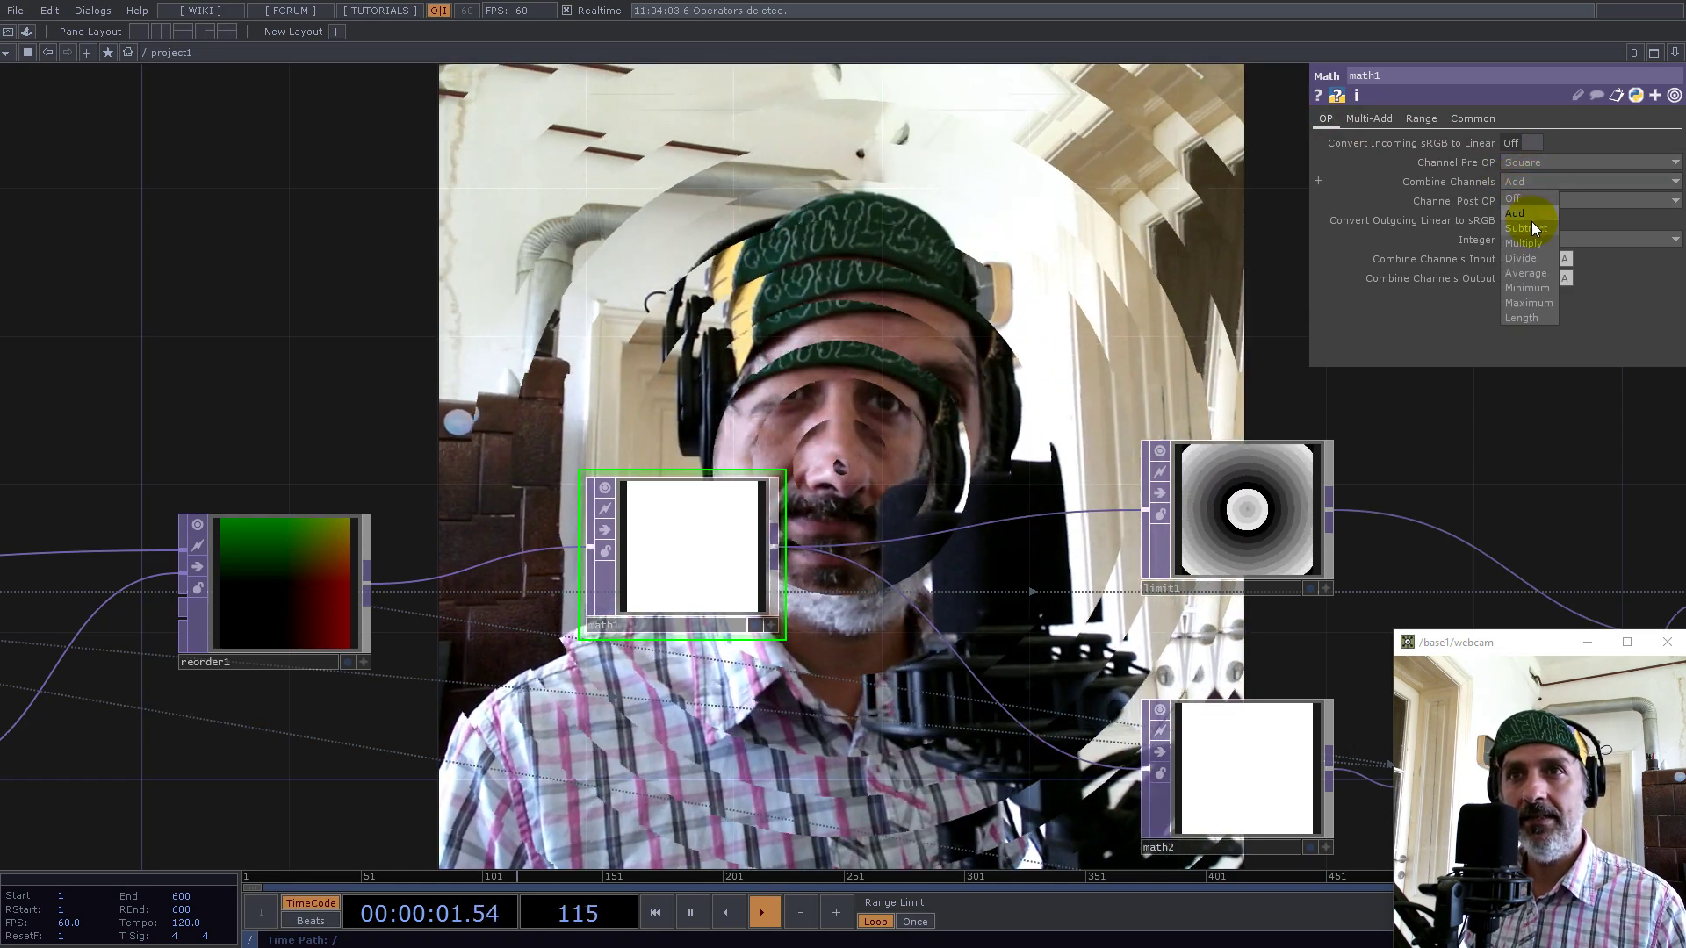
drag(740, 453, 419, 852)
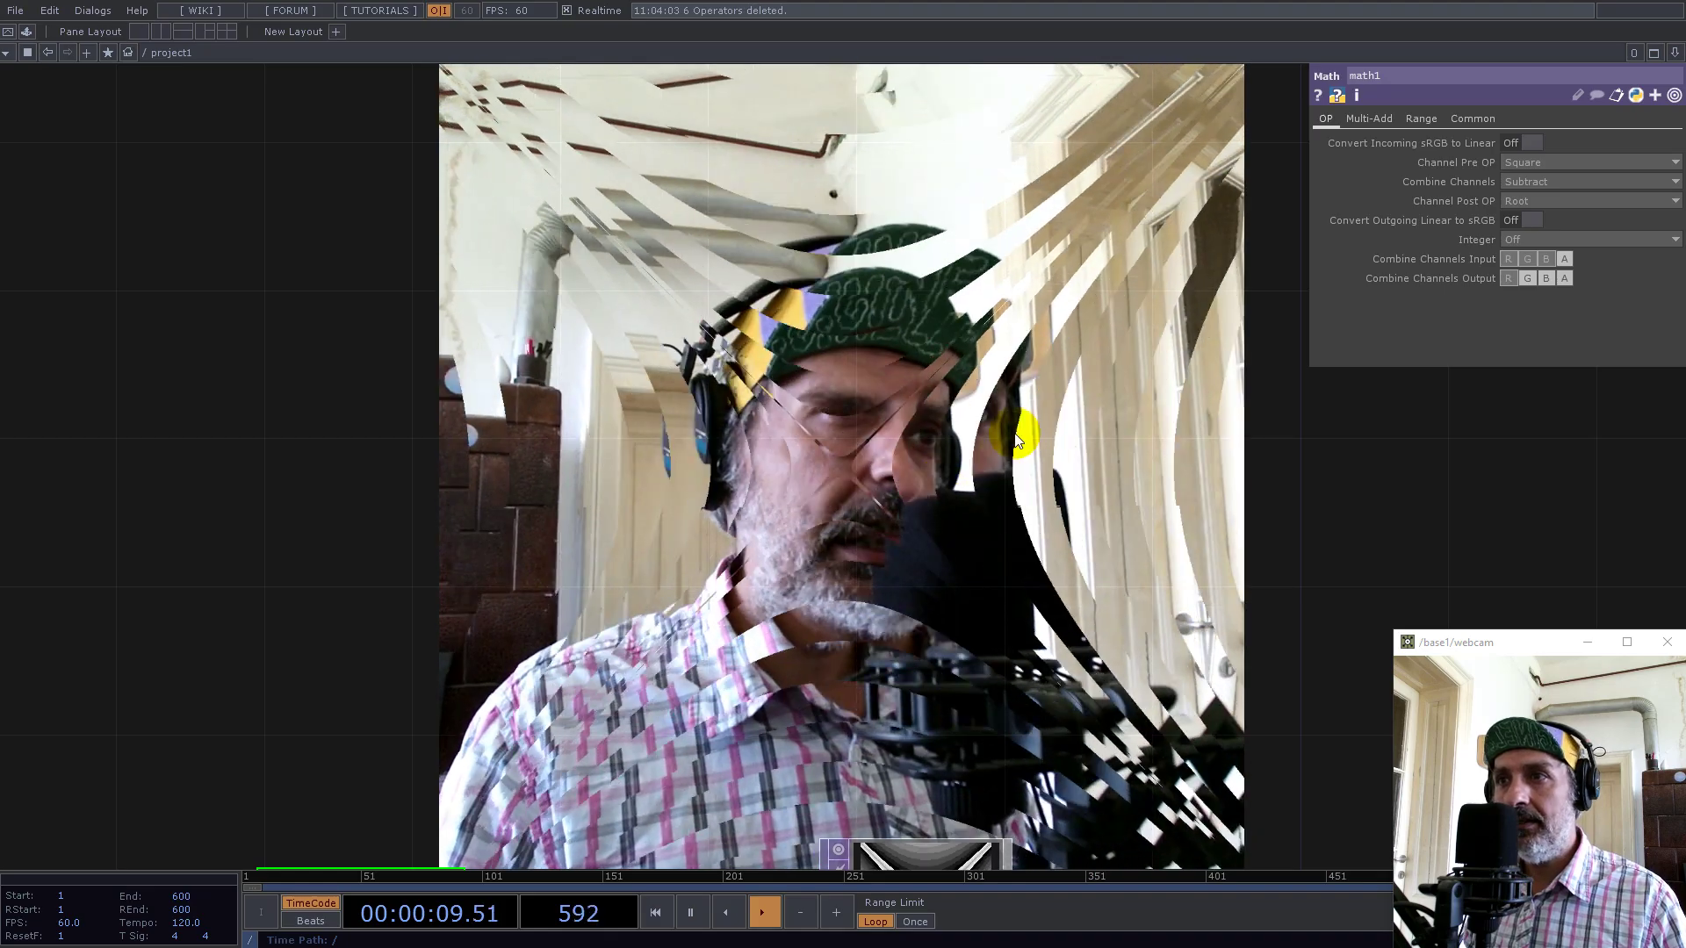
scroll(1042, 418, down, 3)
scroll(903, 453, down, 2)
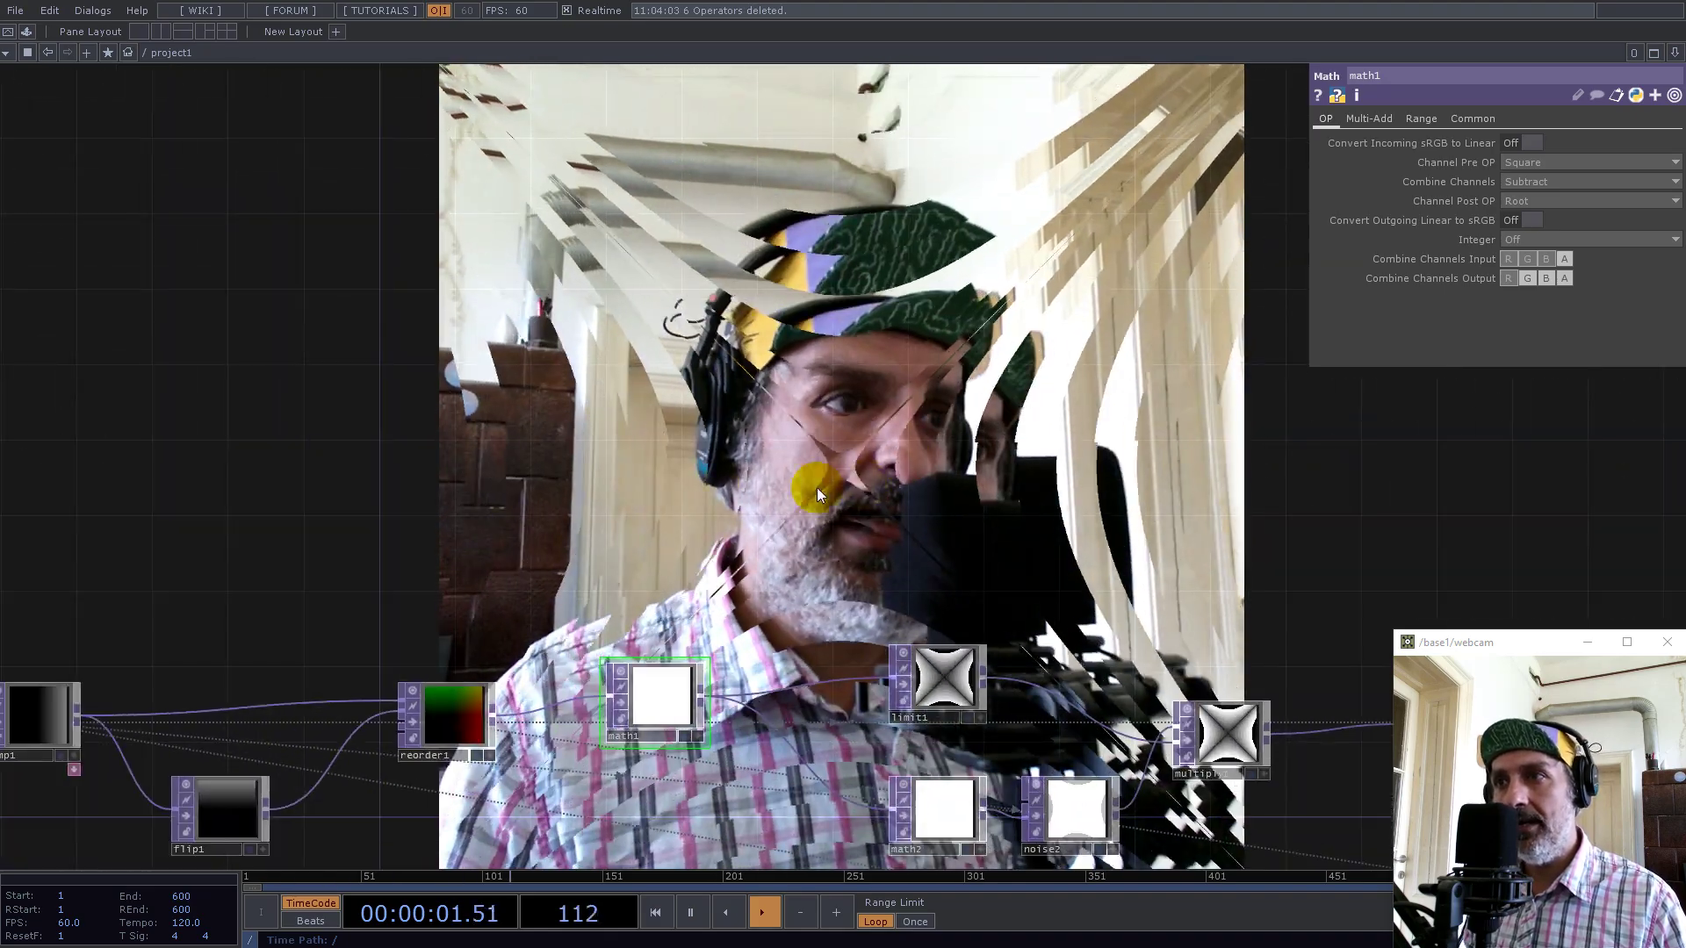
Move ramp1, flip1 and reorder1 together away from math1 to open space between reorder1 and math1
drag(614, 475, 1154, 301)
drag(463, 336, 1047, 729)
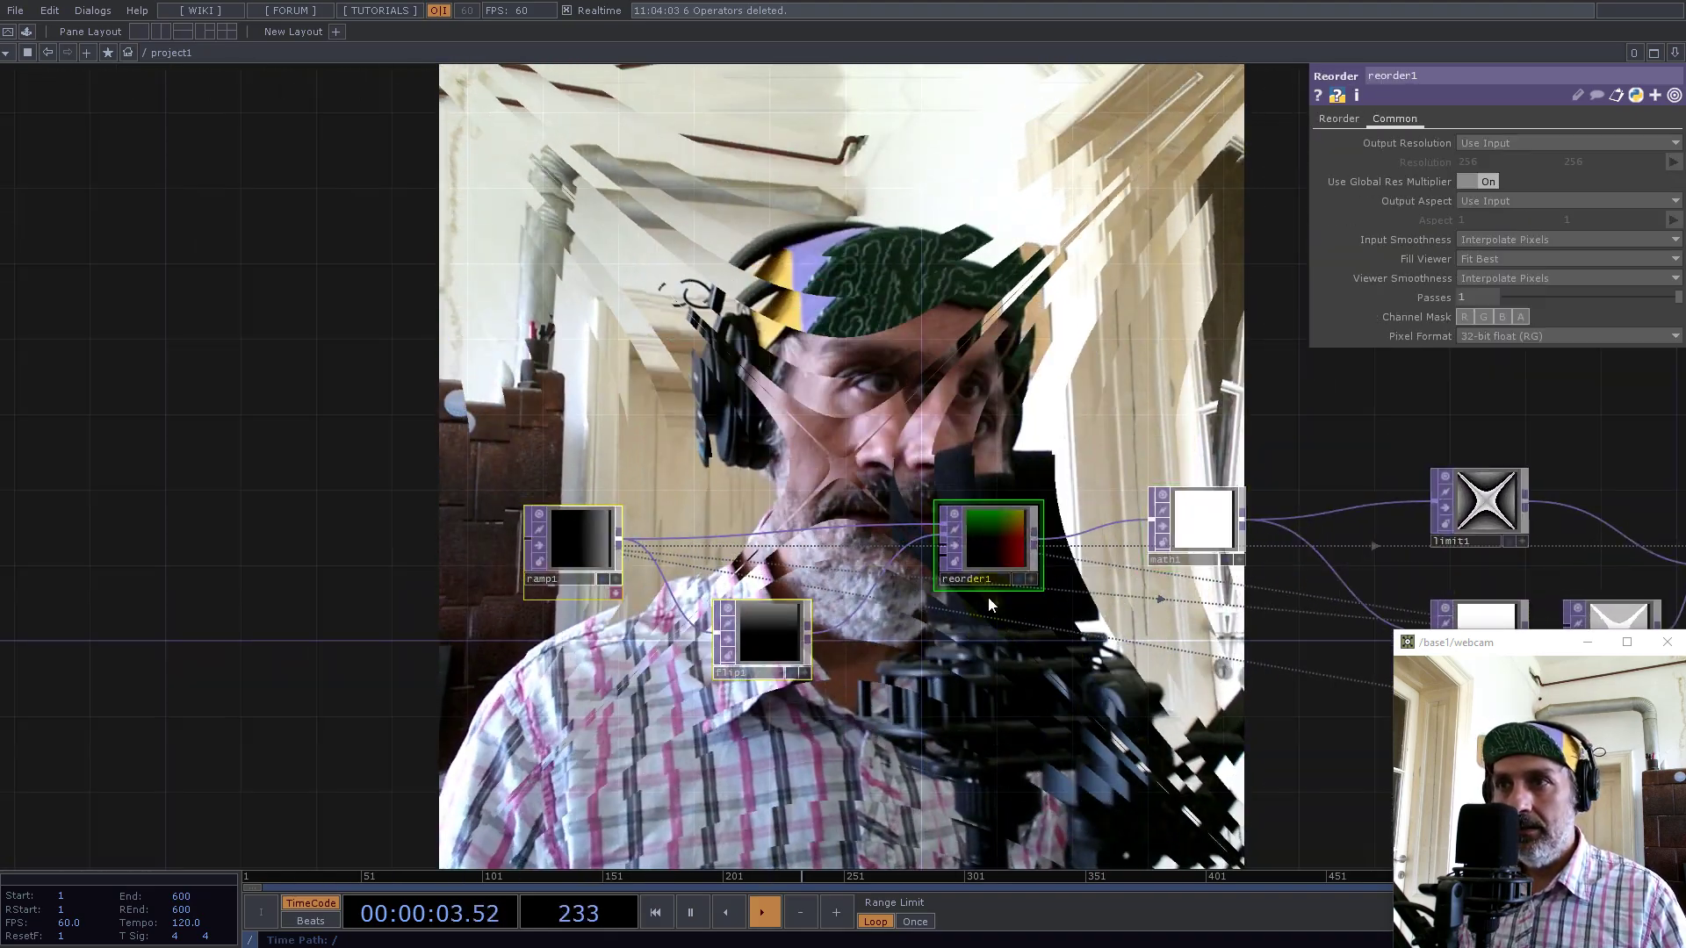
drag(992, 551, 651, 552)
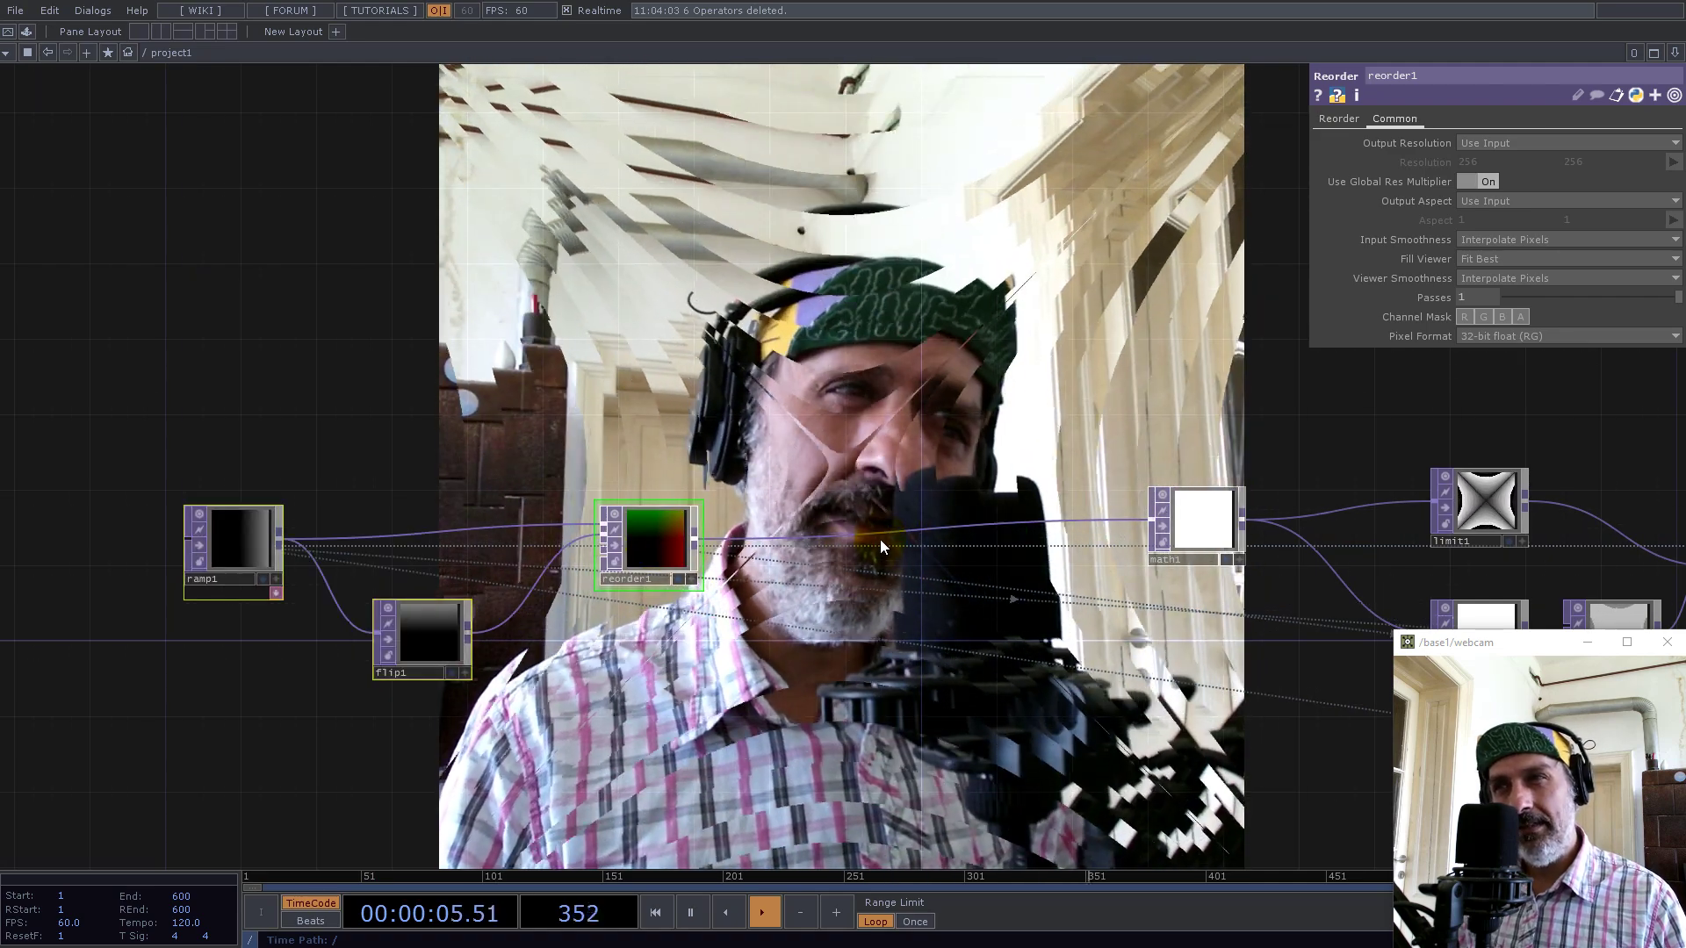
Insert a Transform TOP on the connection between reorder1 and math1
right_click(887, 529)
click(909, 511)
text(t)
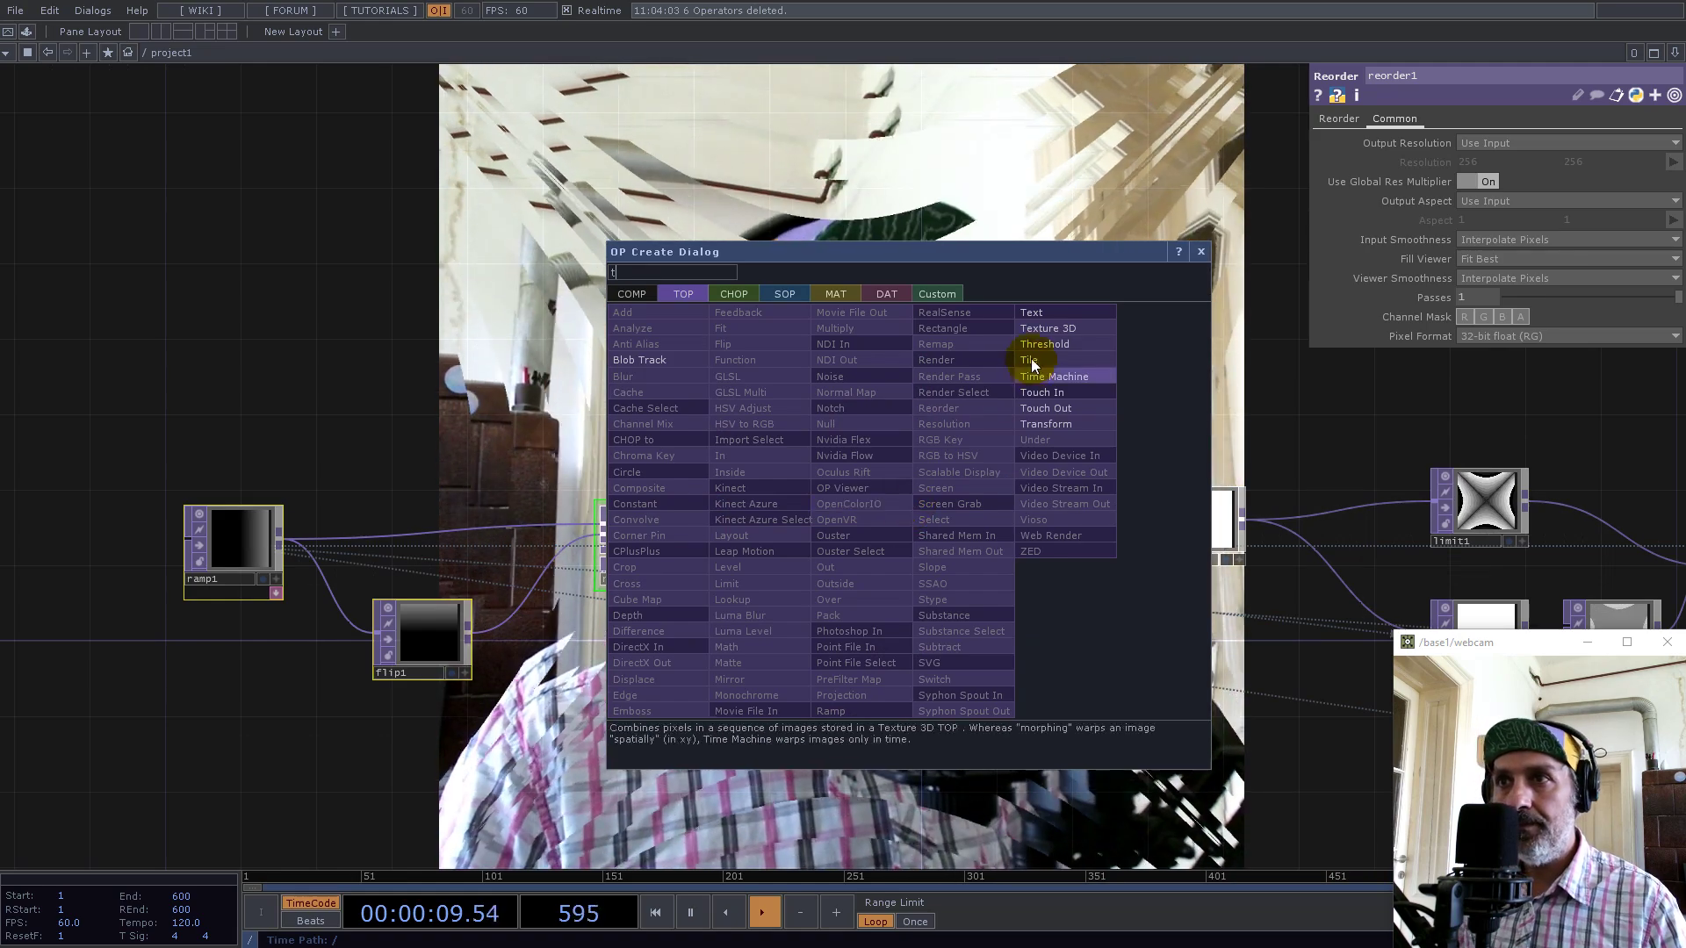
click(1051, 426)
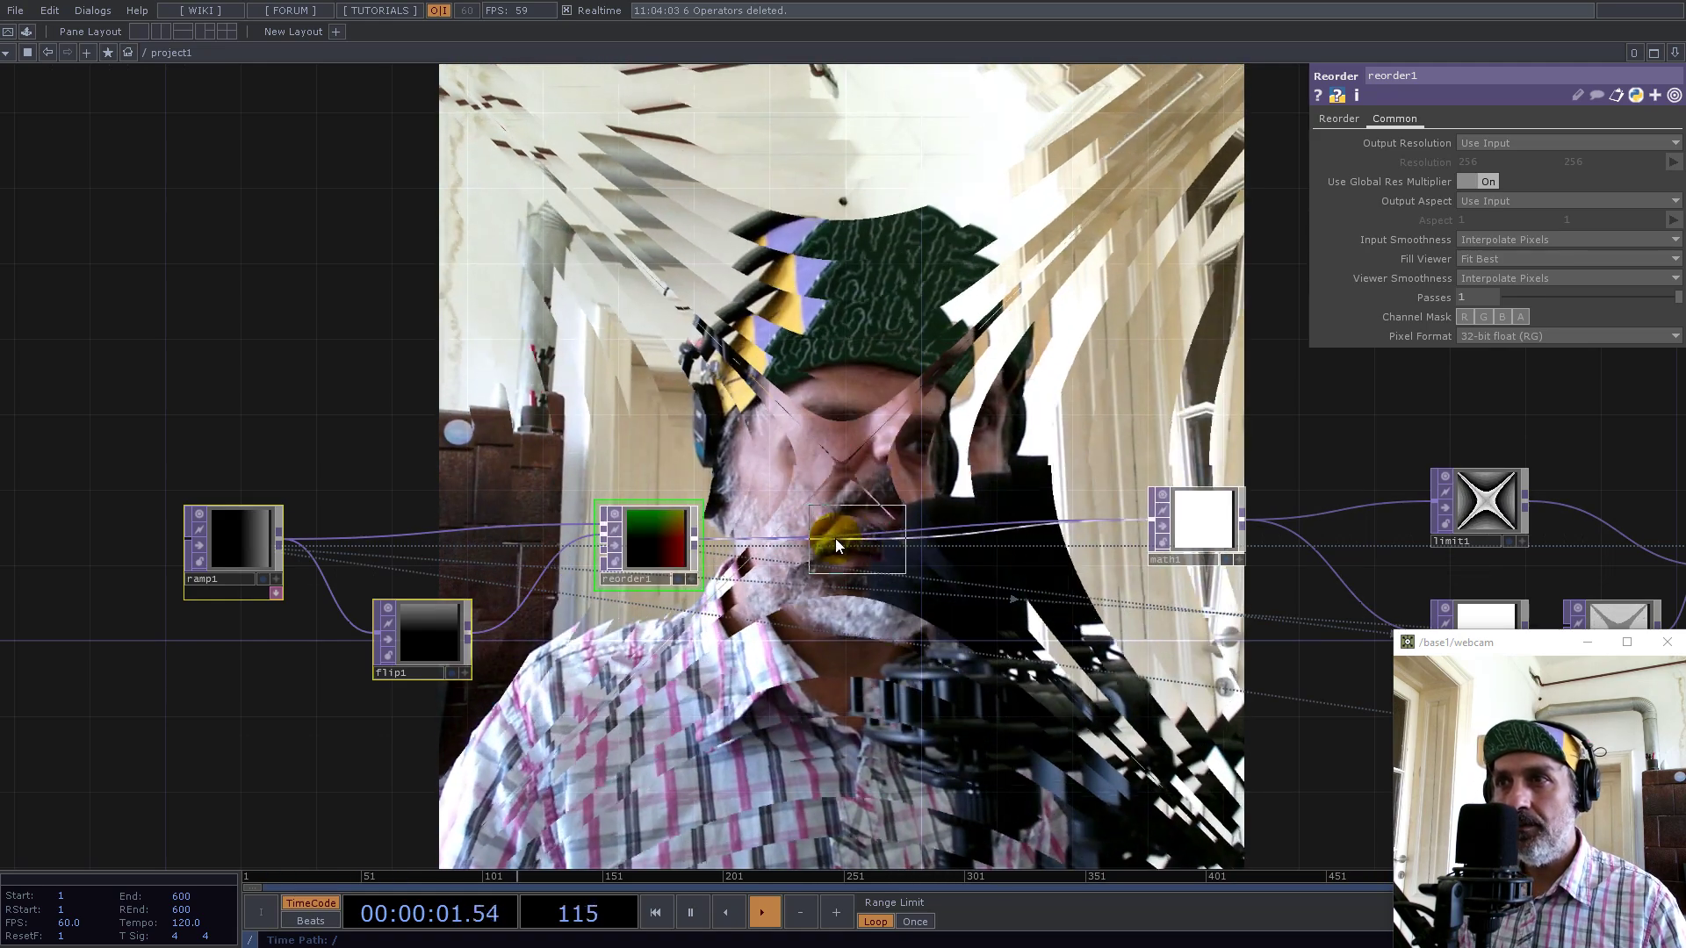
click(839, 525)
Set both Scale values of transform1 to 1/3 and its Extend mode to Repeat
middle_drag(639, 549, 993, 542)
drag(1016, 516, 1076, 508)
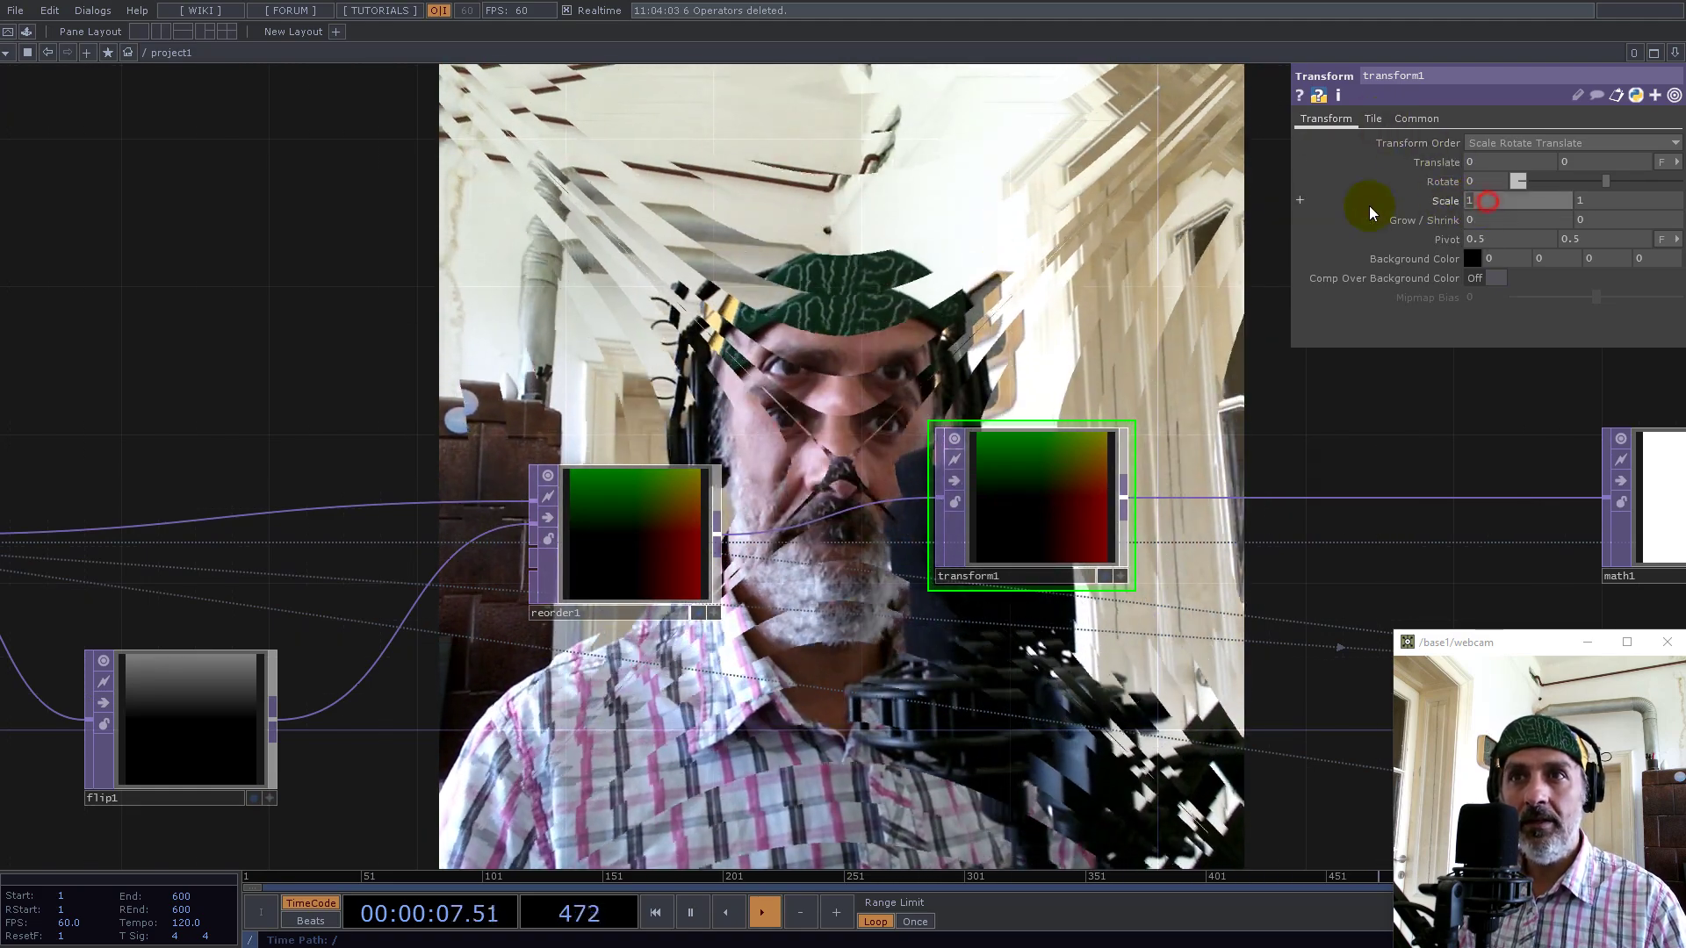
text(/3)
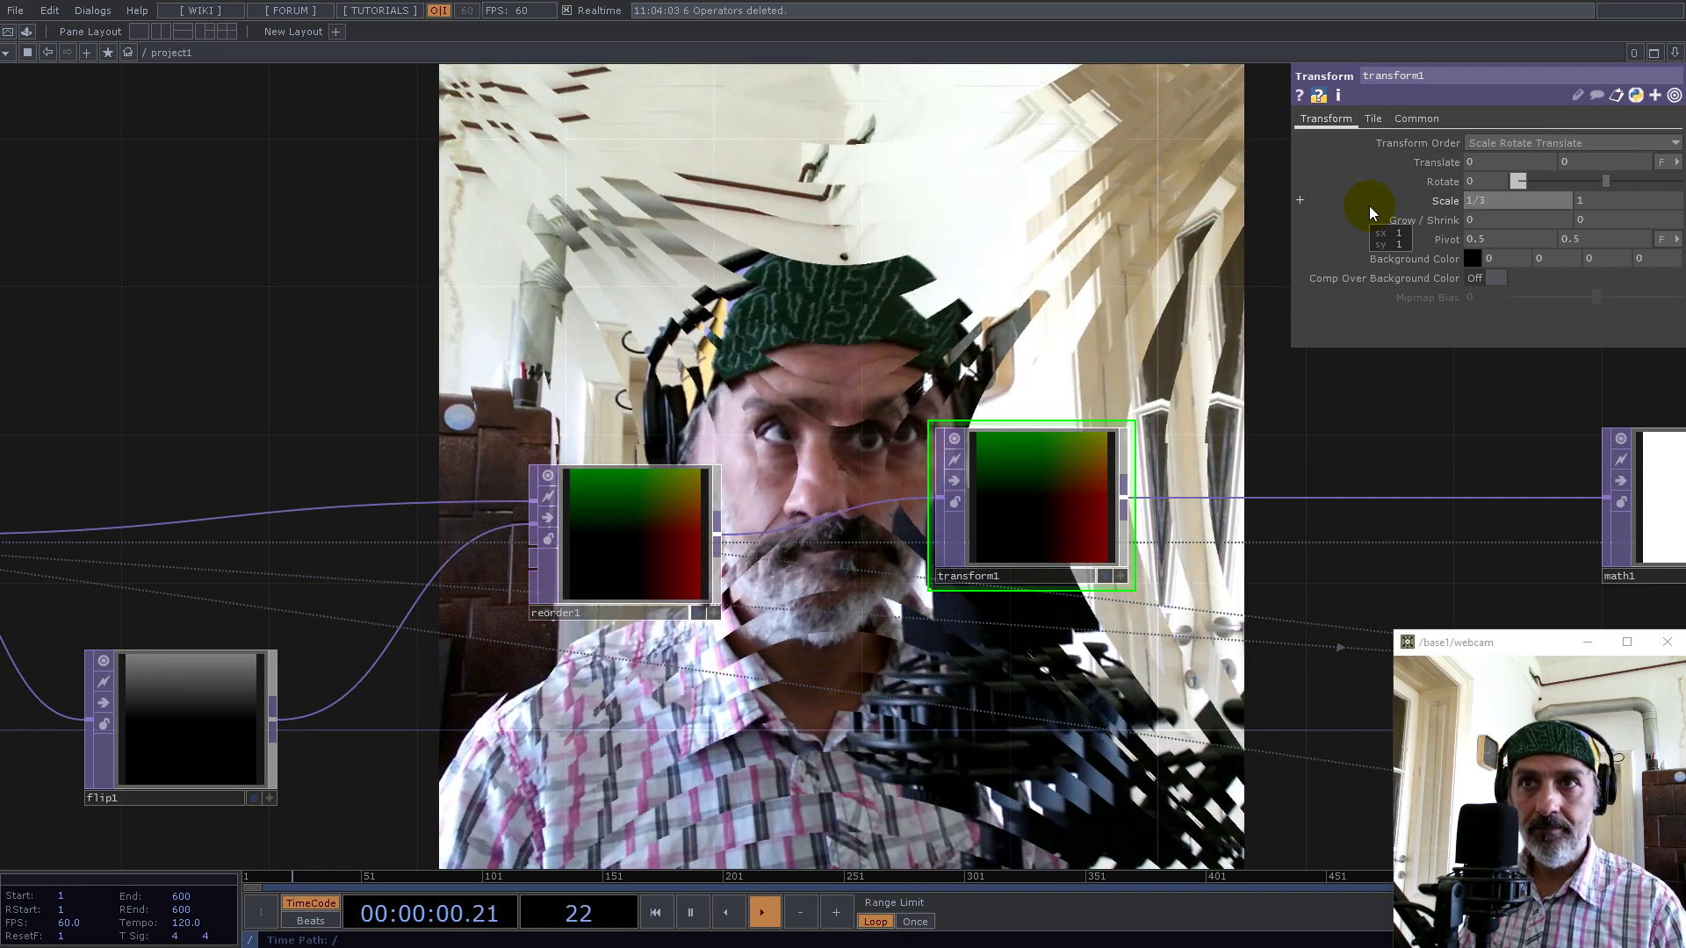
key(Tab)
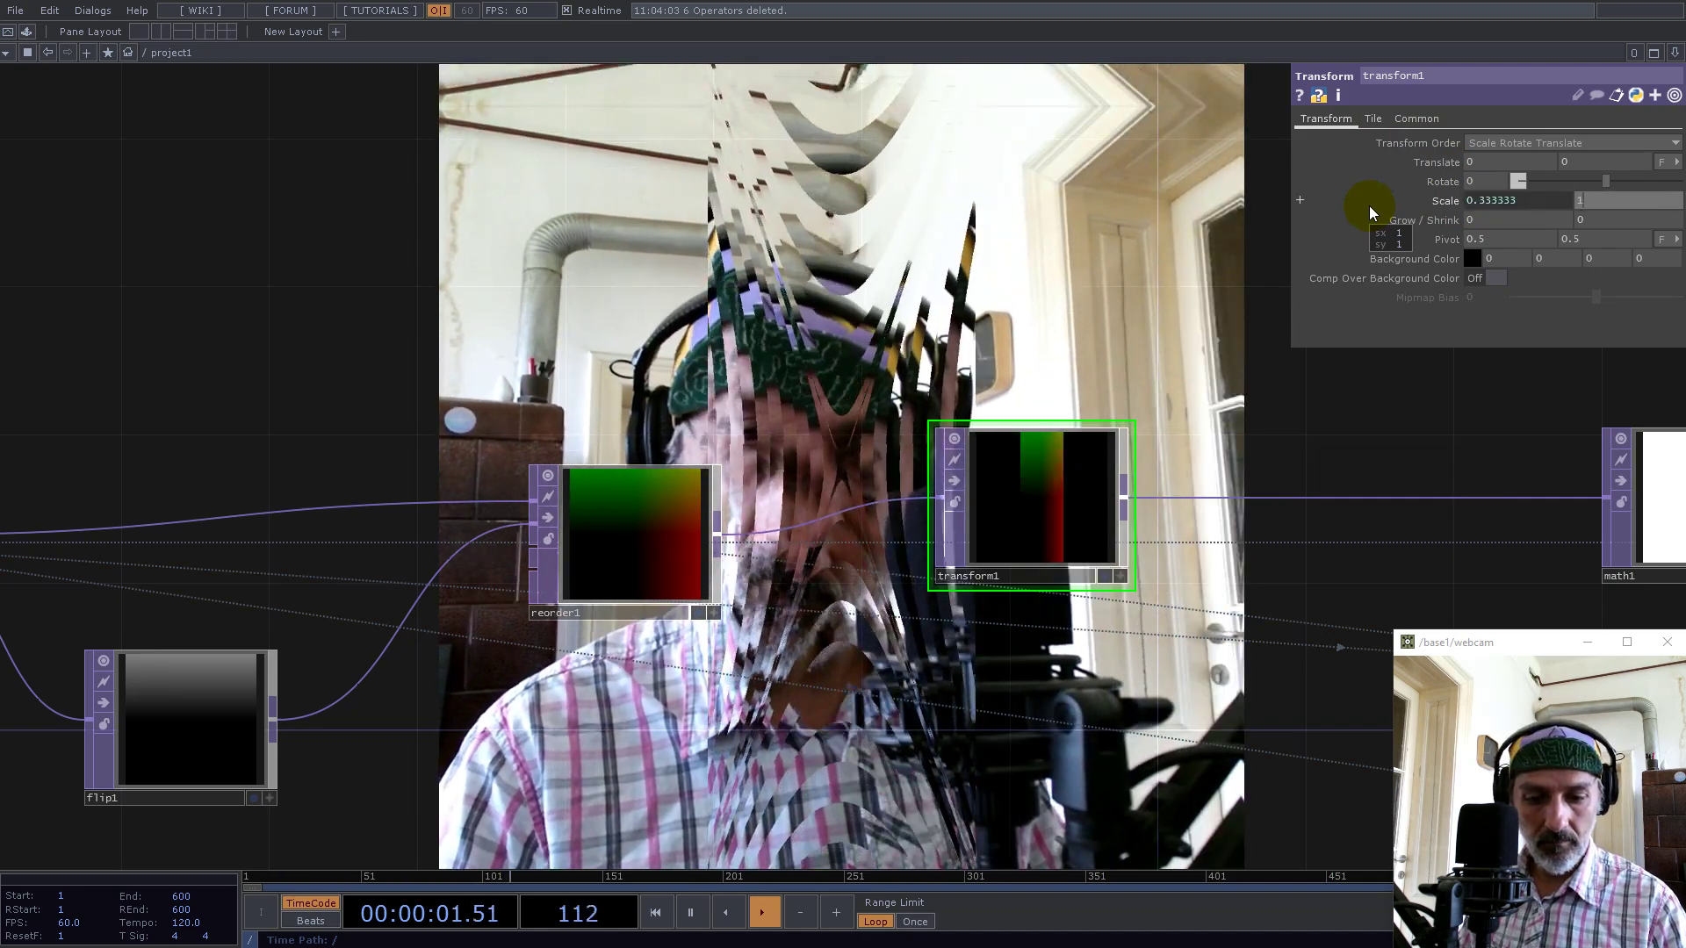
text(1/3)
key(Return)
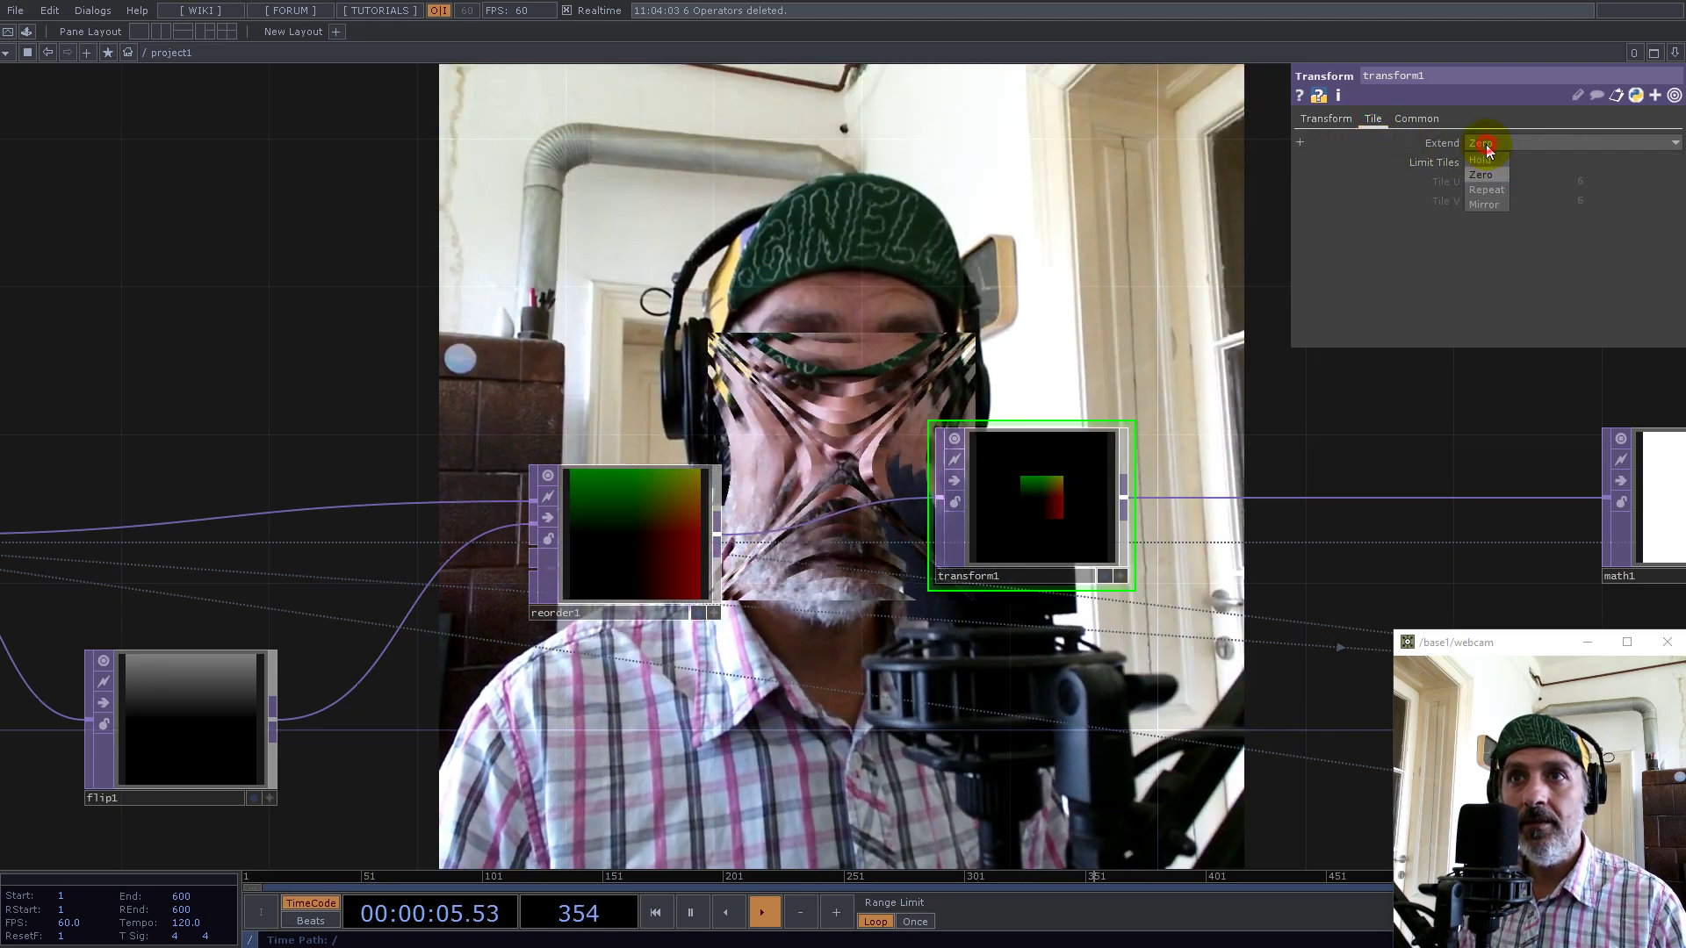
click(1488, 191)
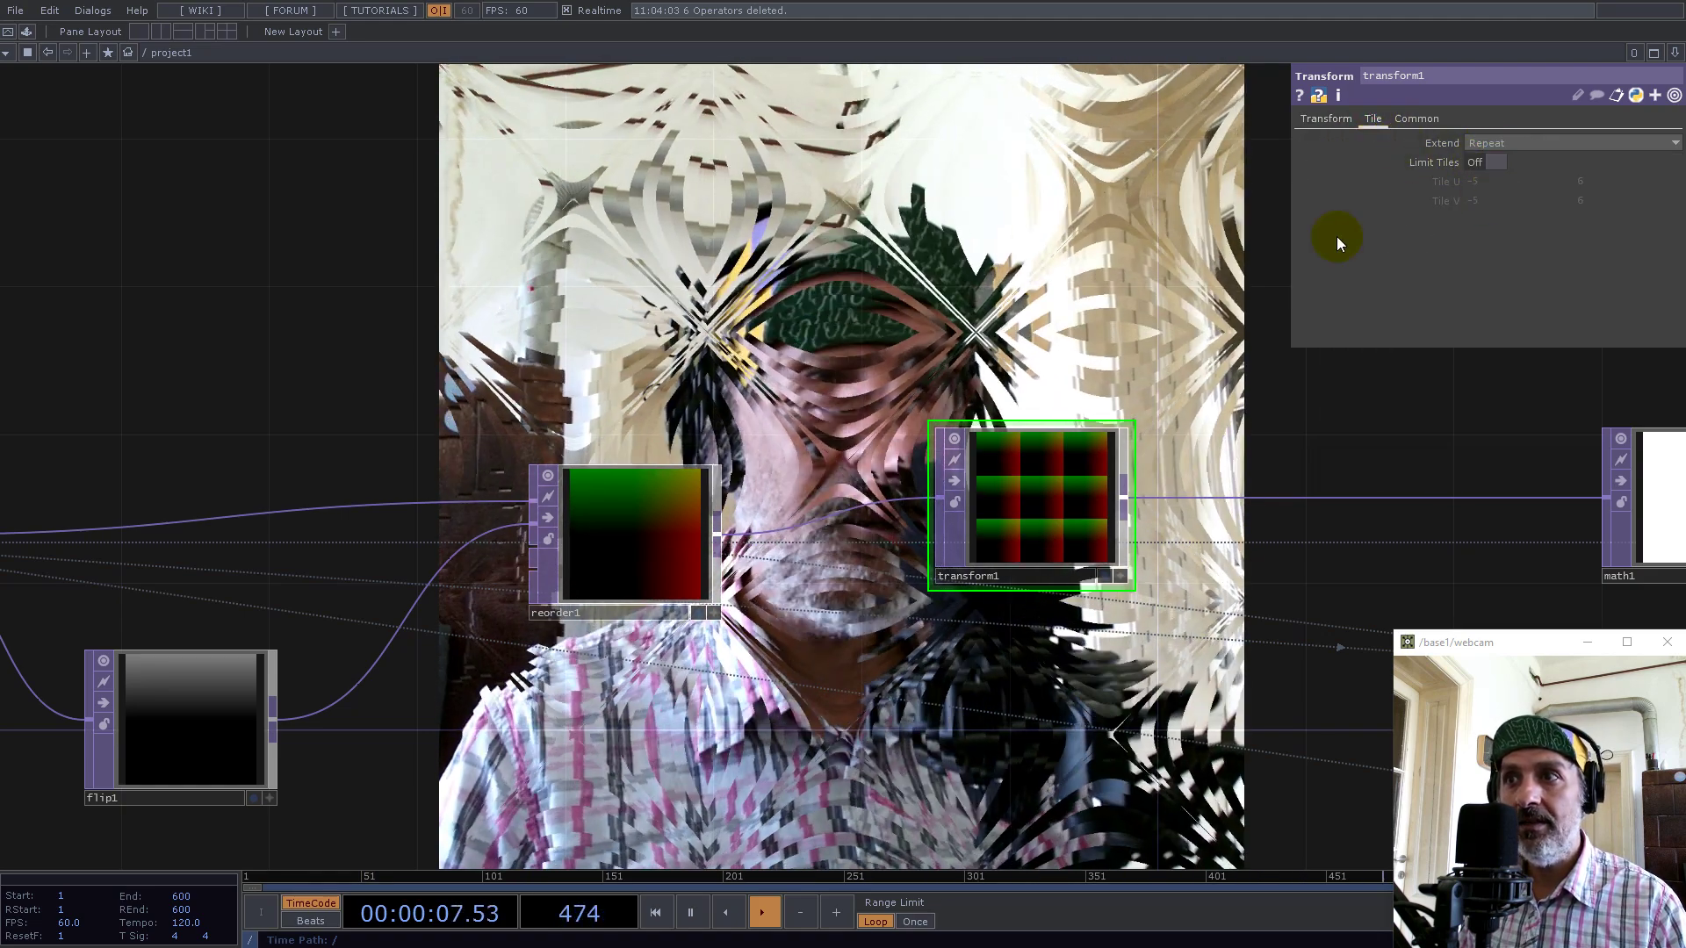
Try Length for Combine Channels of math1 and settle on Maximum
drag(678, 499, 108, 807)
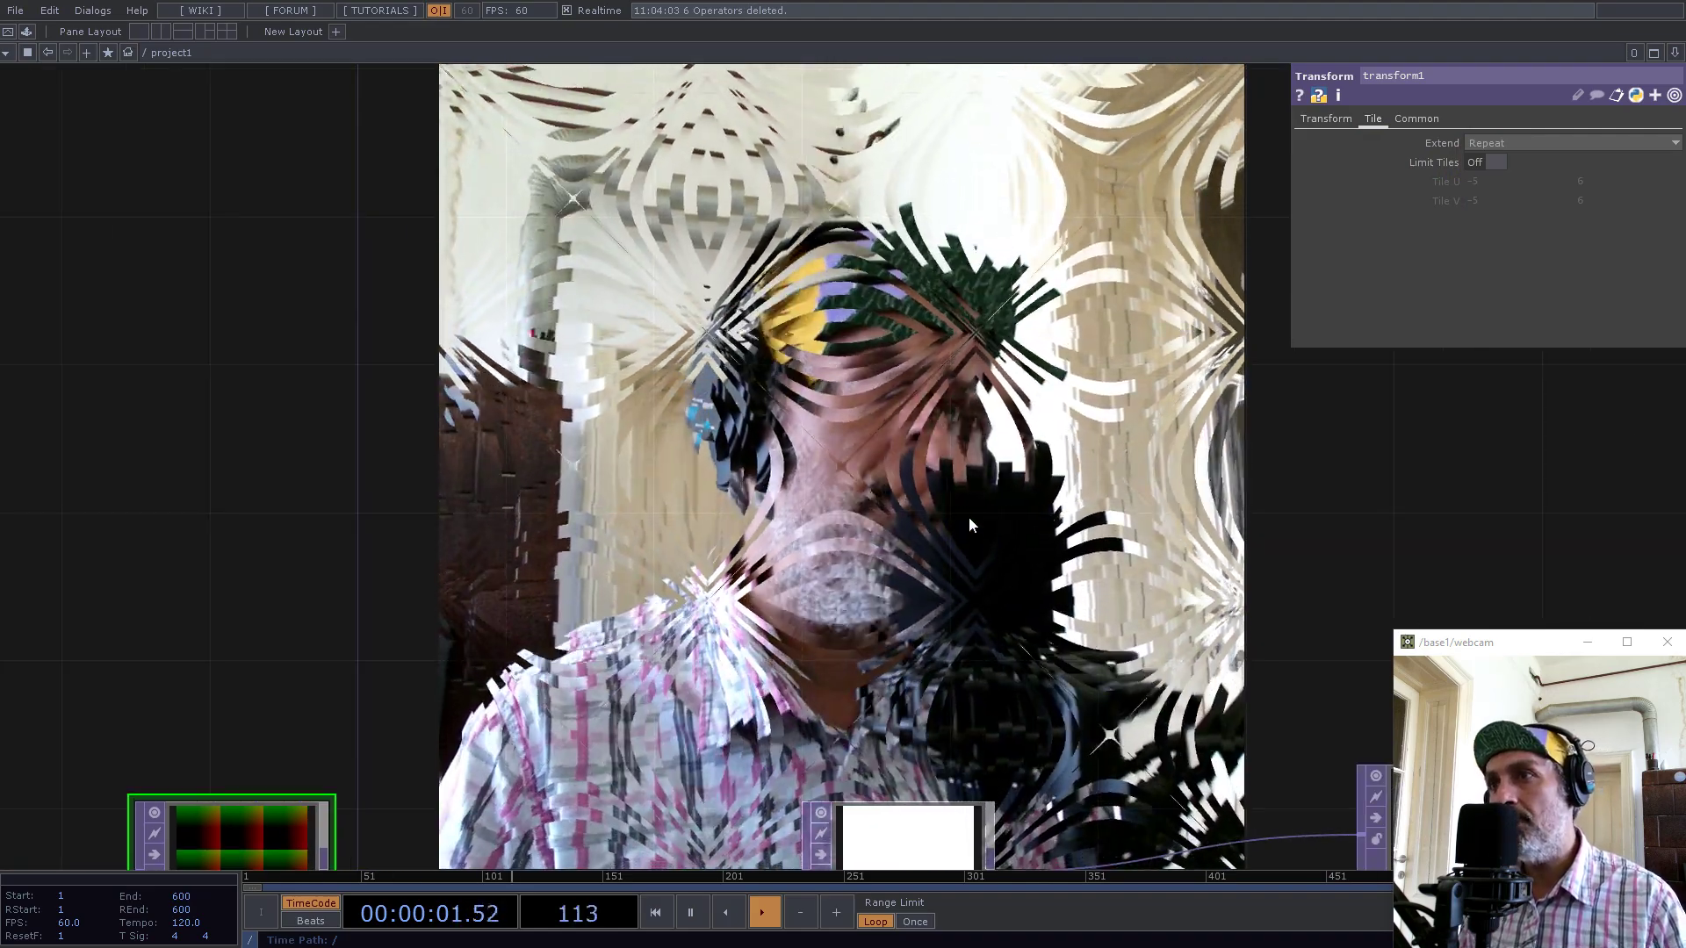
drag(871, 548, 931, 270)
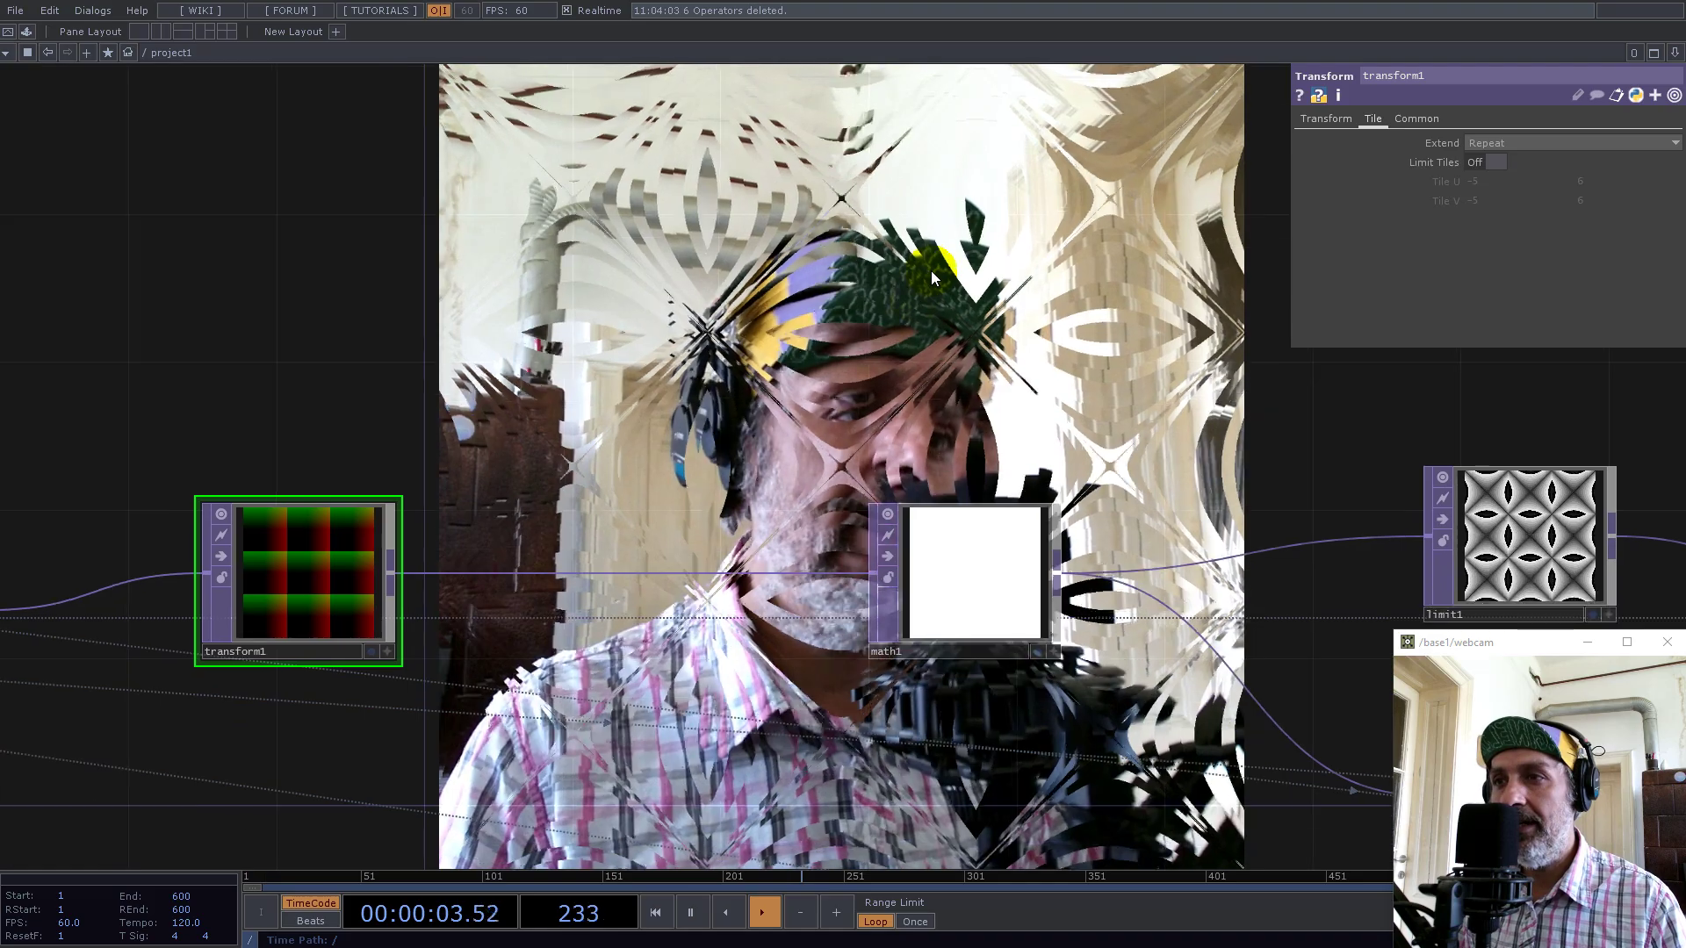
drag(430, 334, 493, 413)
click(1217, 607)
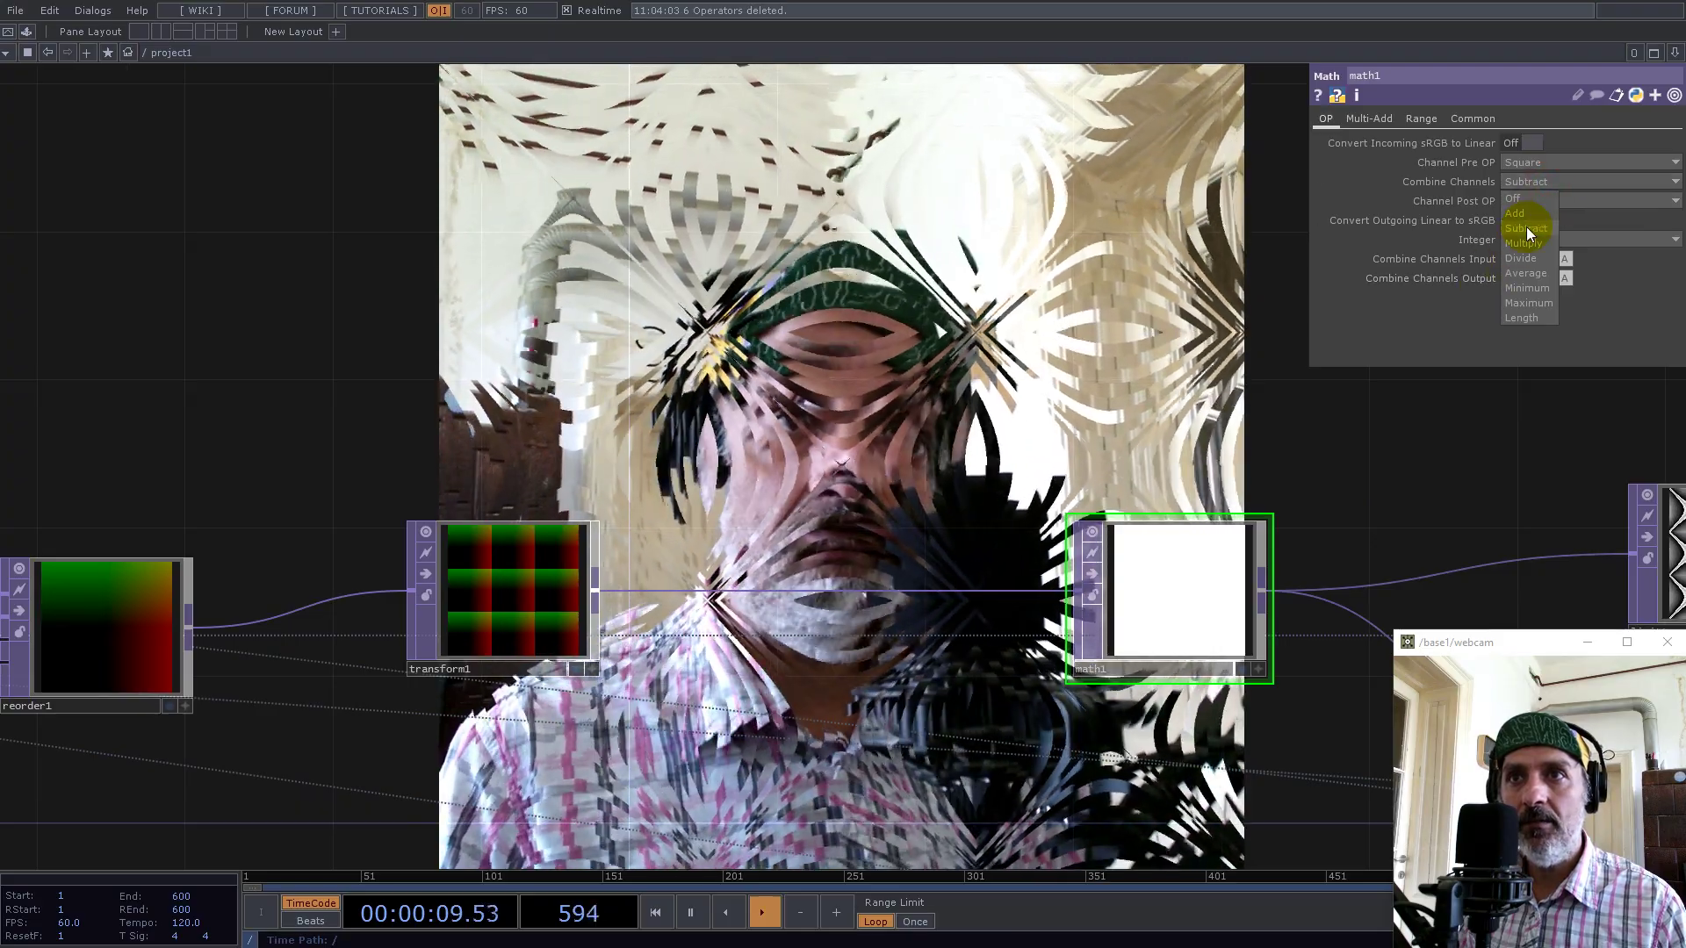
click(1533, 320)
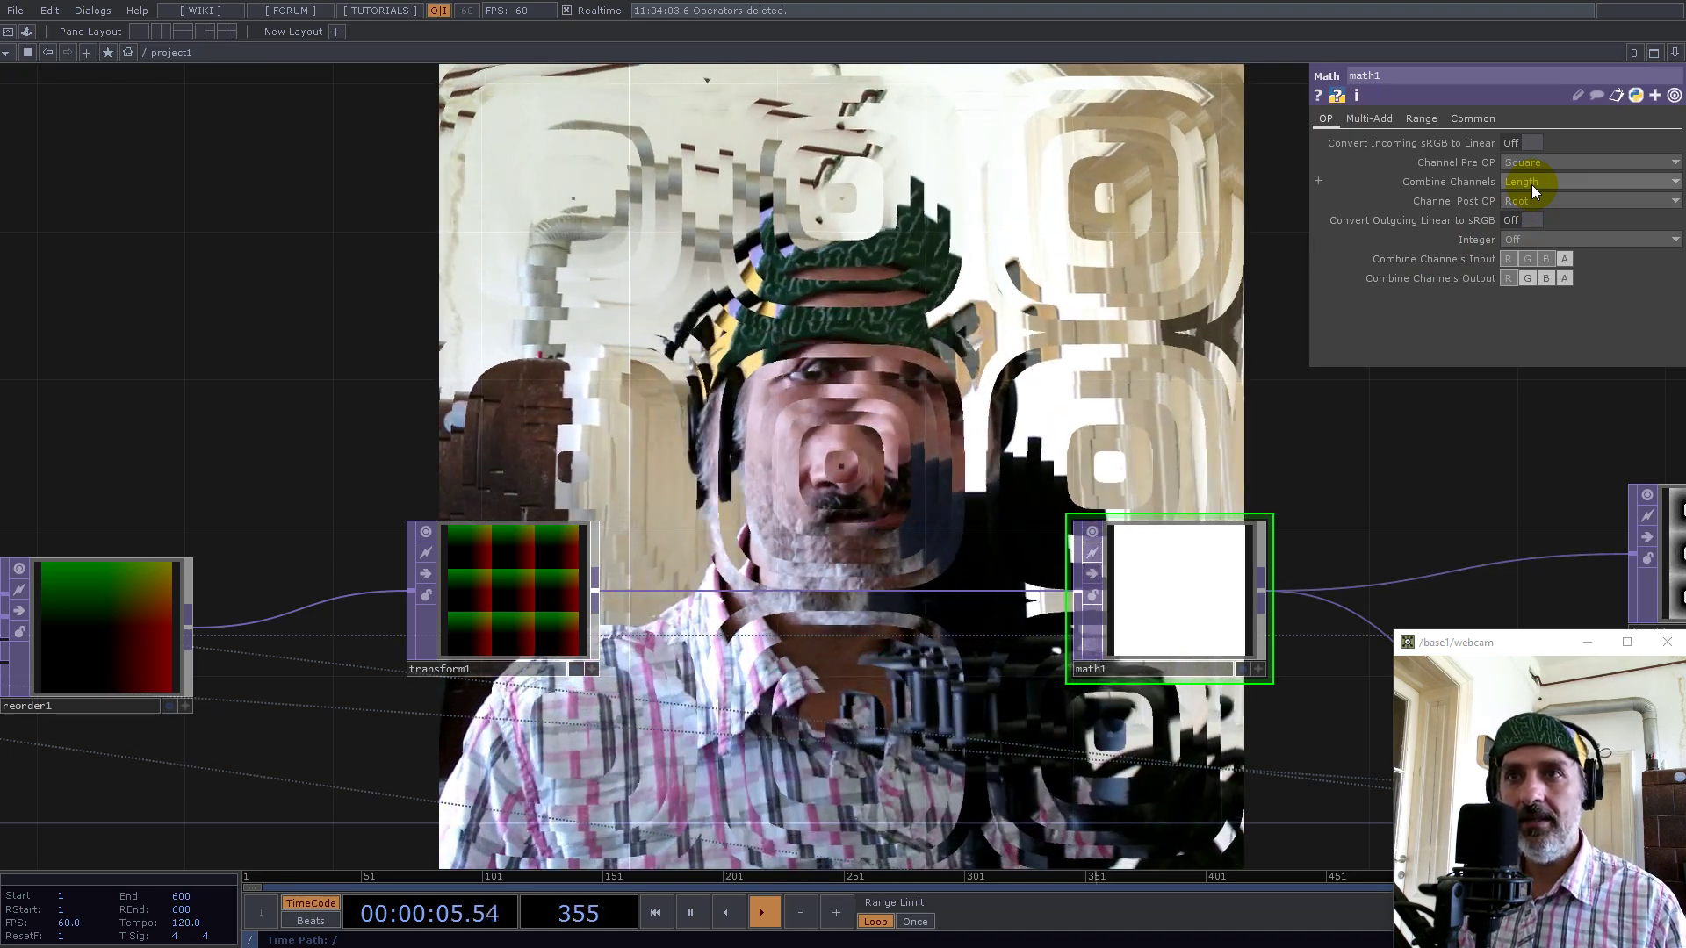
click(1532, 185)
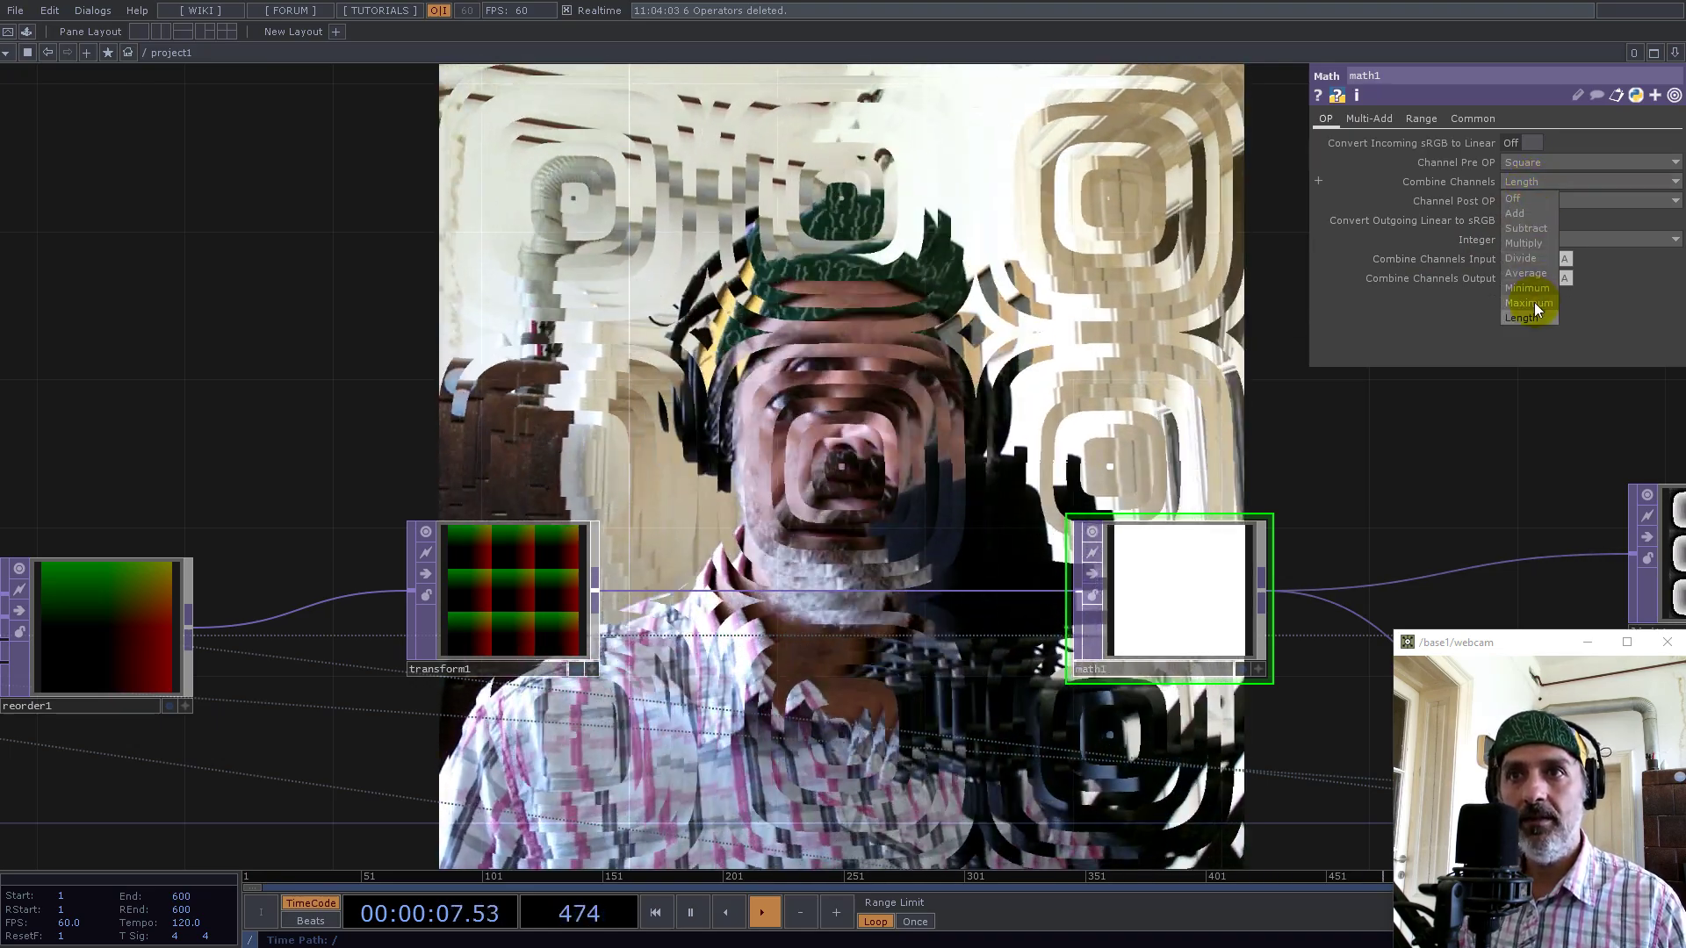
click(1535, 302)
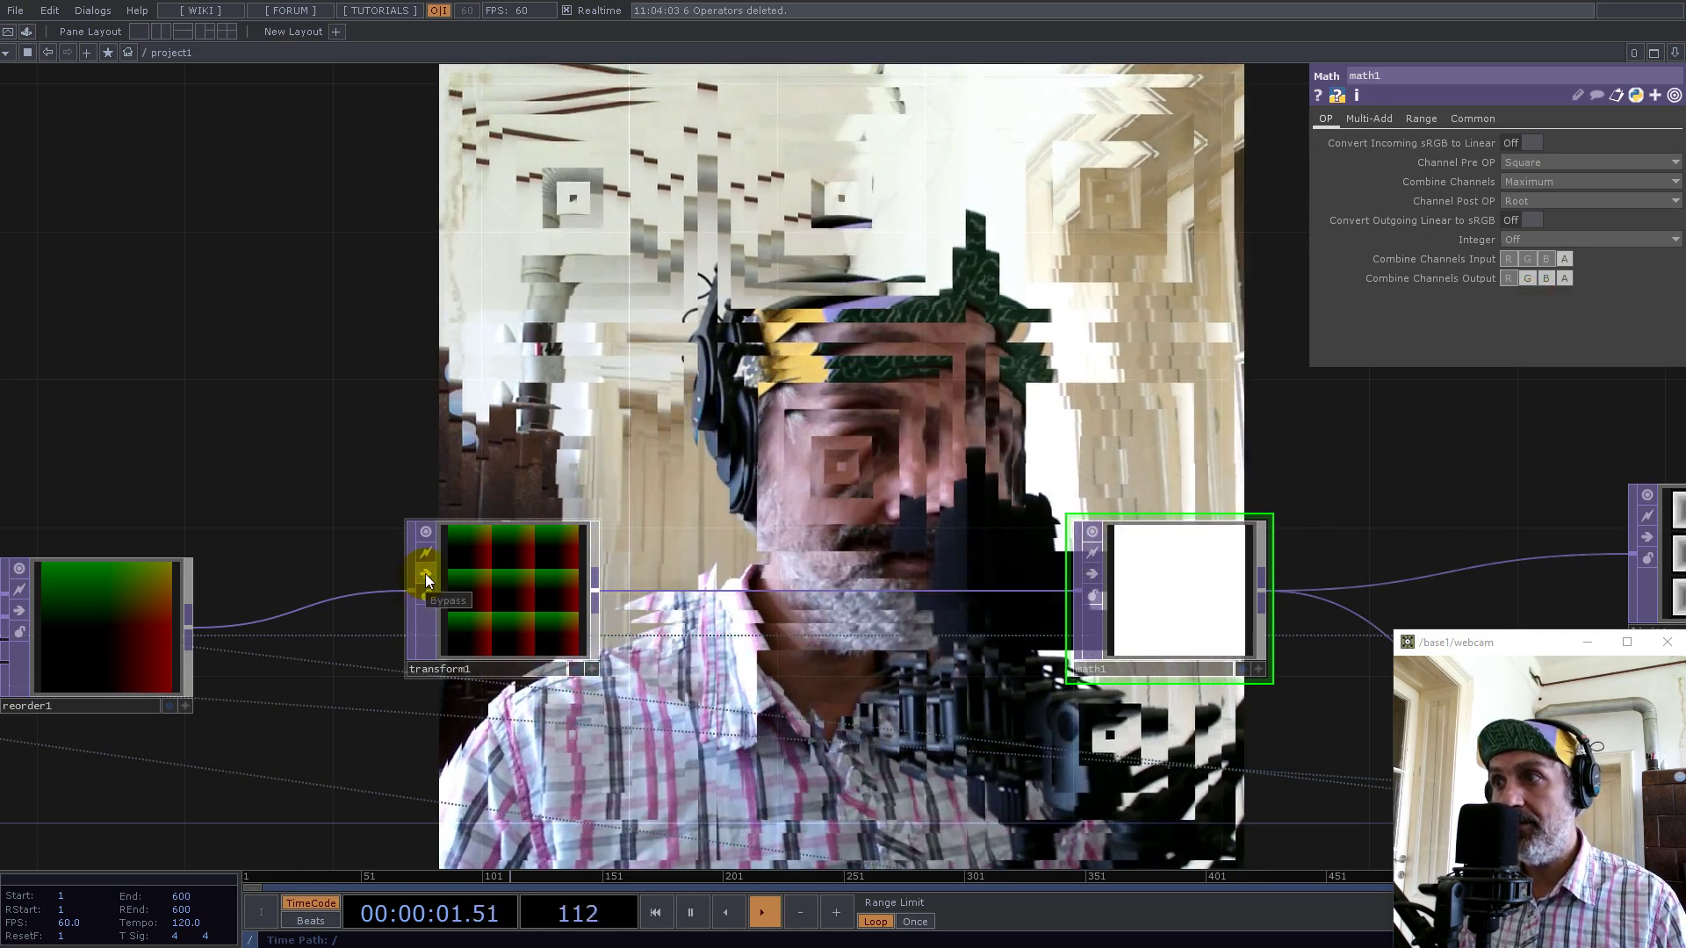
Bypass transform1 and view the resulting pattern along the chain
click(425, 572)
drag(948, 302, 428, 547)
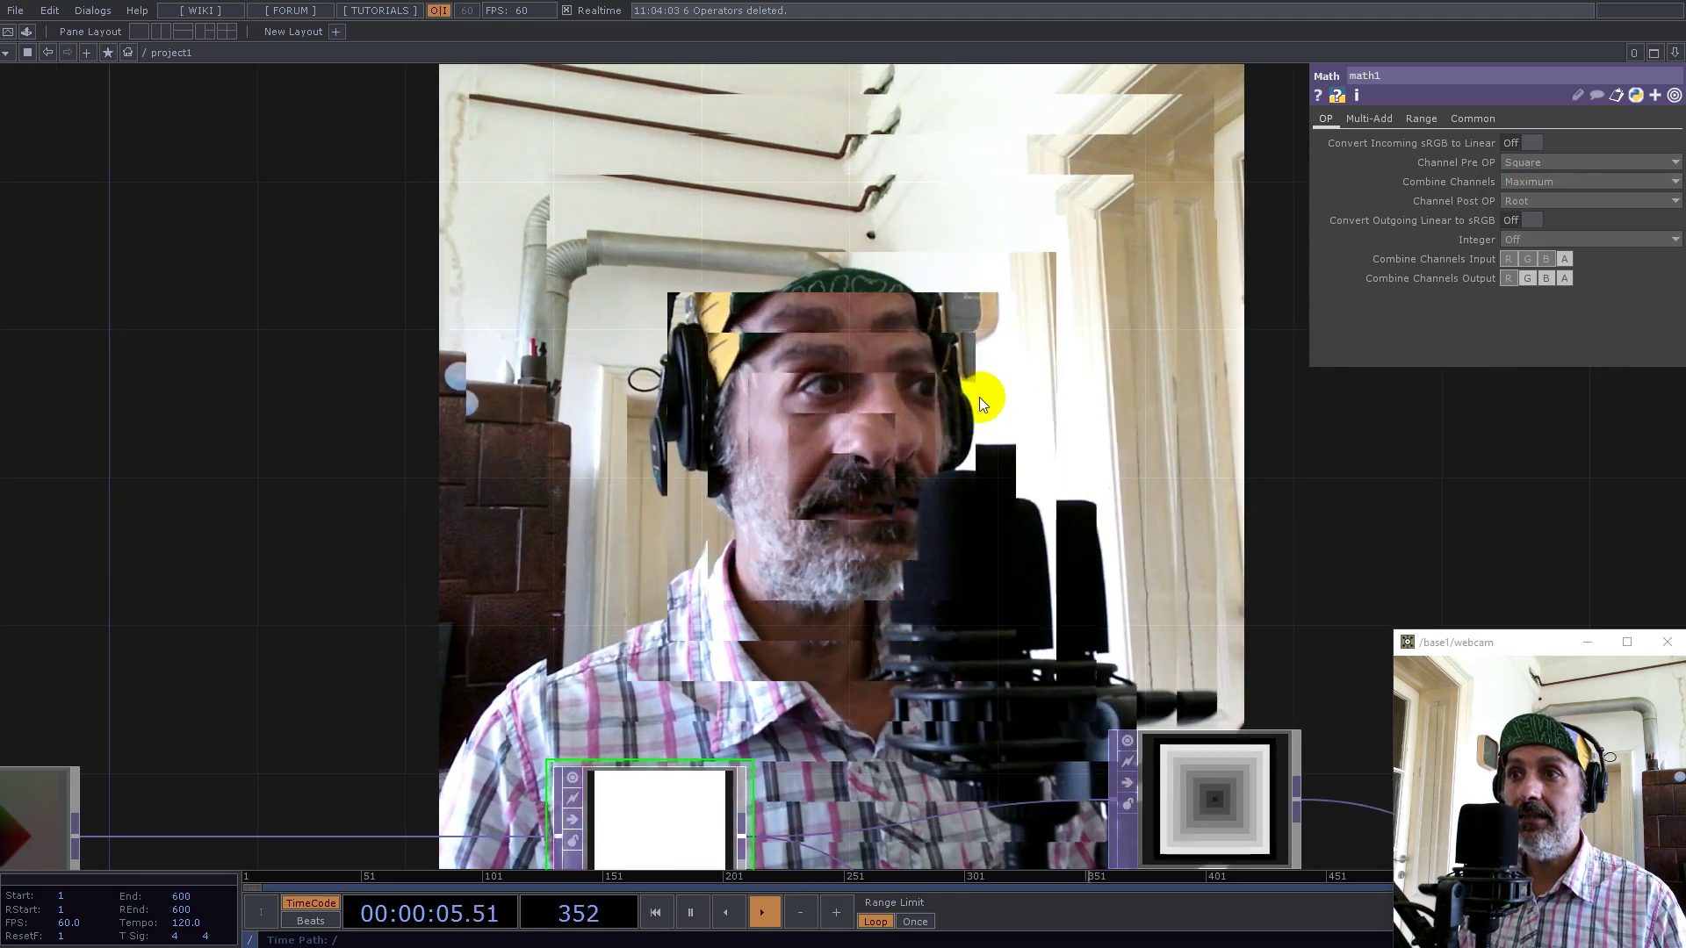
drag(866, 268, 825, 220)
scroll(711, 313, down, 5)
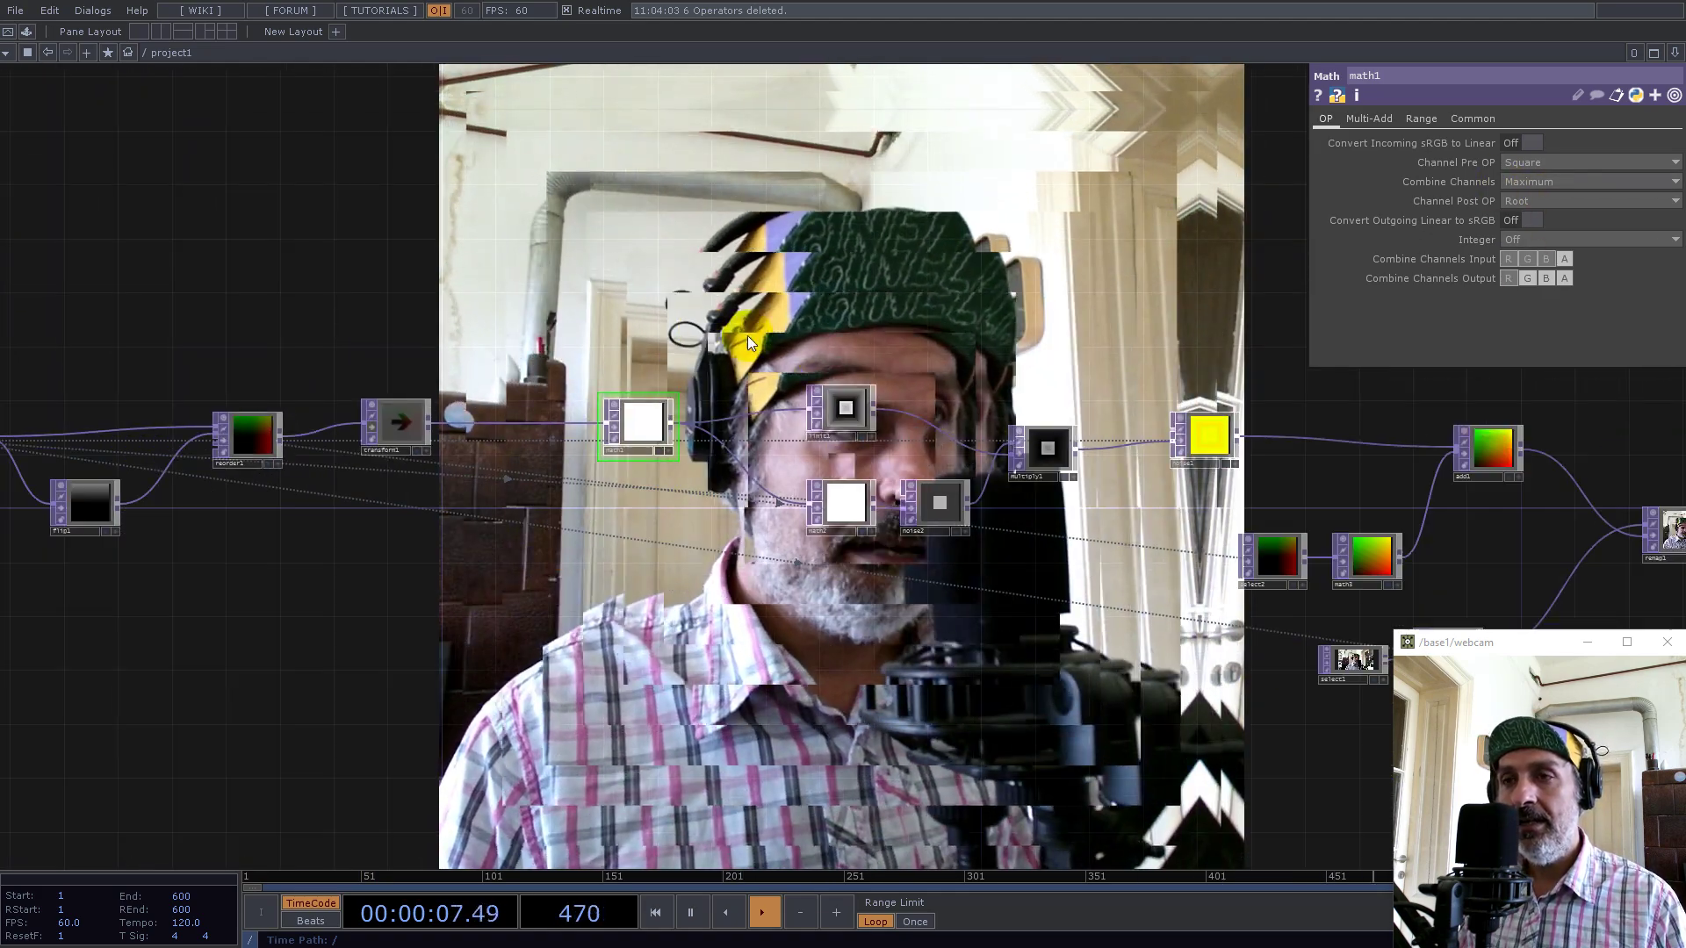
Set the Period of noise1 to 0.4, its Exponent to 0.84 and its Amplitude to 0.78
scroll(973, 459, up, 3)
drag(853, 341, 518, 484)
click(1108, 566)
drag(1203, 398, 854, 467)
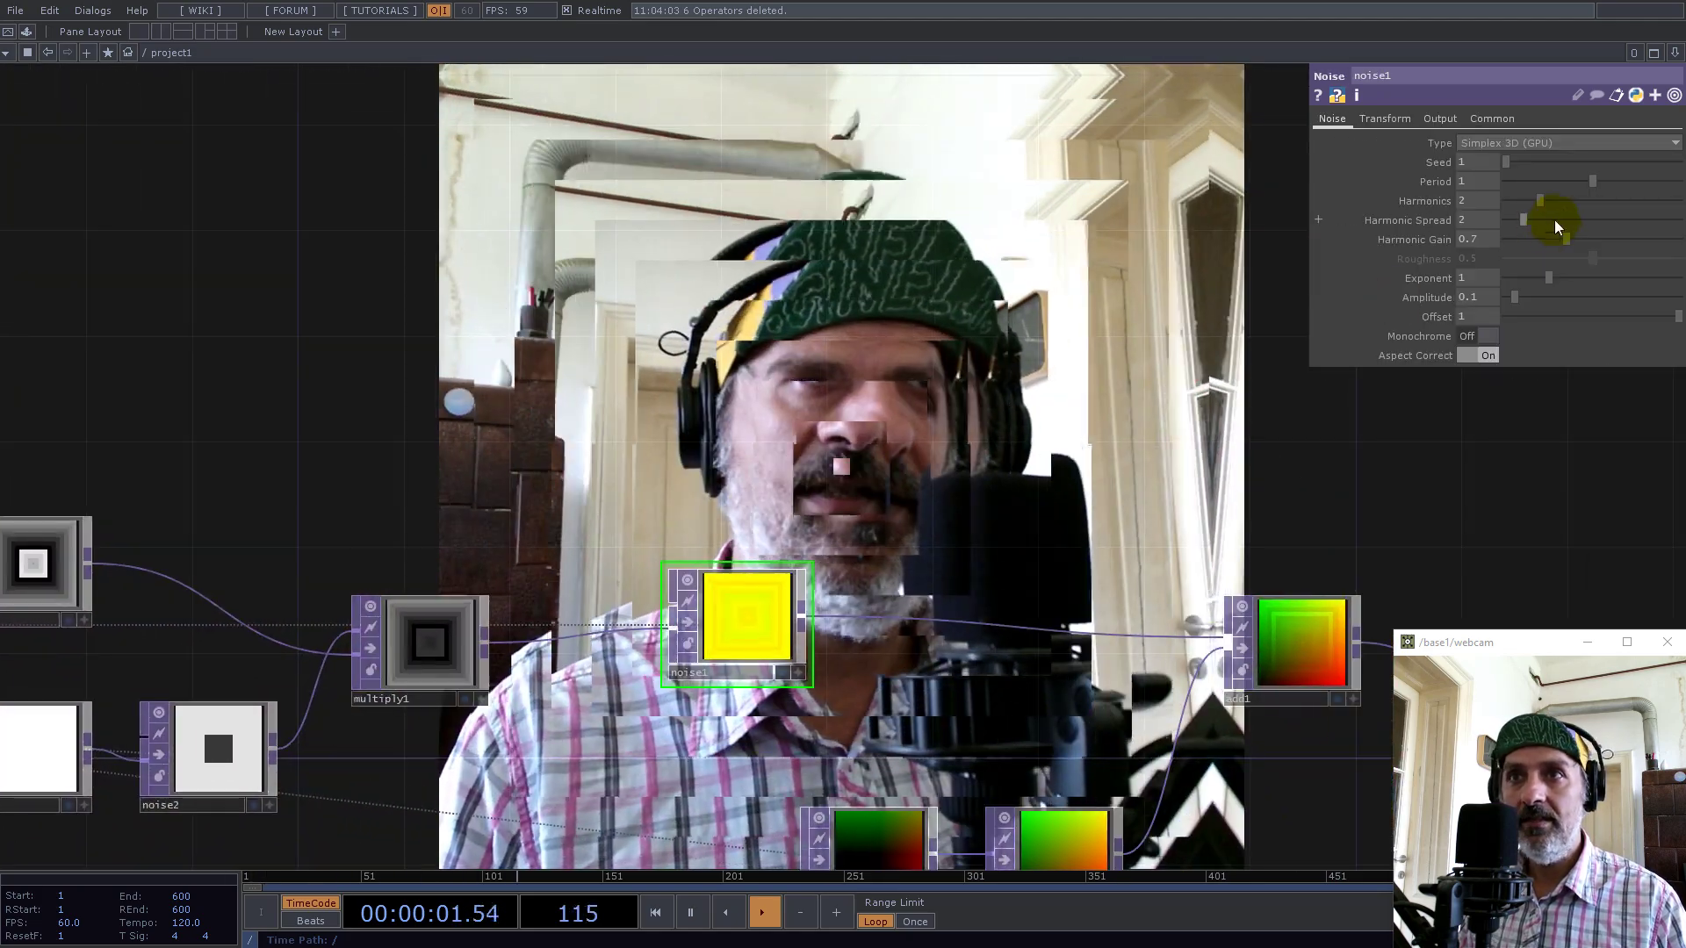
drag(1589, 184, 1542, 192)
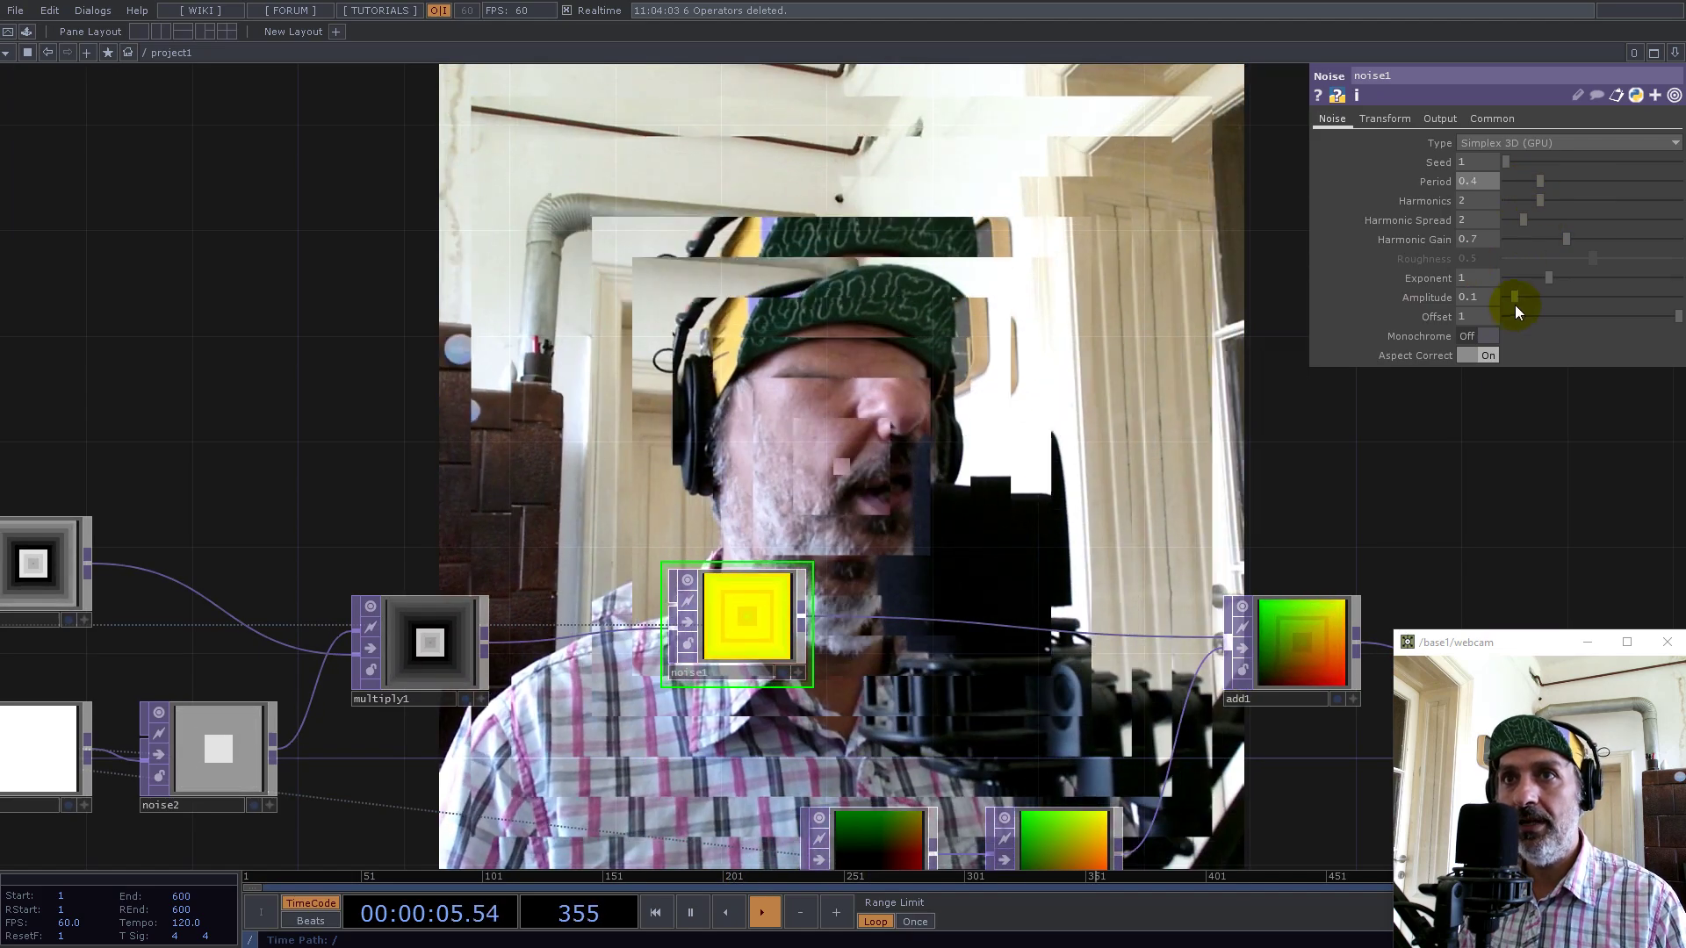
drag(1549, 279, 1651, 277)
mouse_move(1546, 279)
mouse_down()
mouse_move(1521, 295)
mouse_move(1658, 299)
mouse_move(1489, 304)
mouse_move(1604, 292)
mouse_move(1488, 298)
mouse_move(1551, 292)
mouse_up()
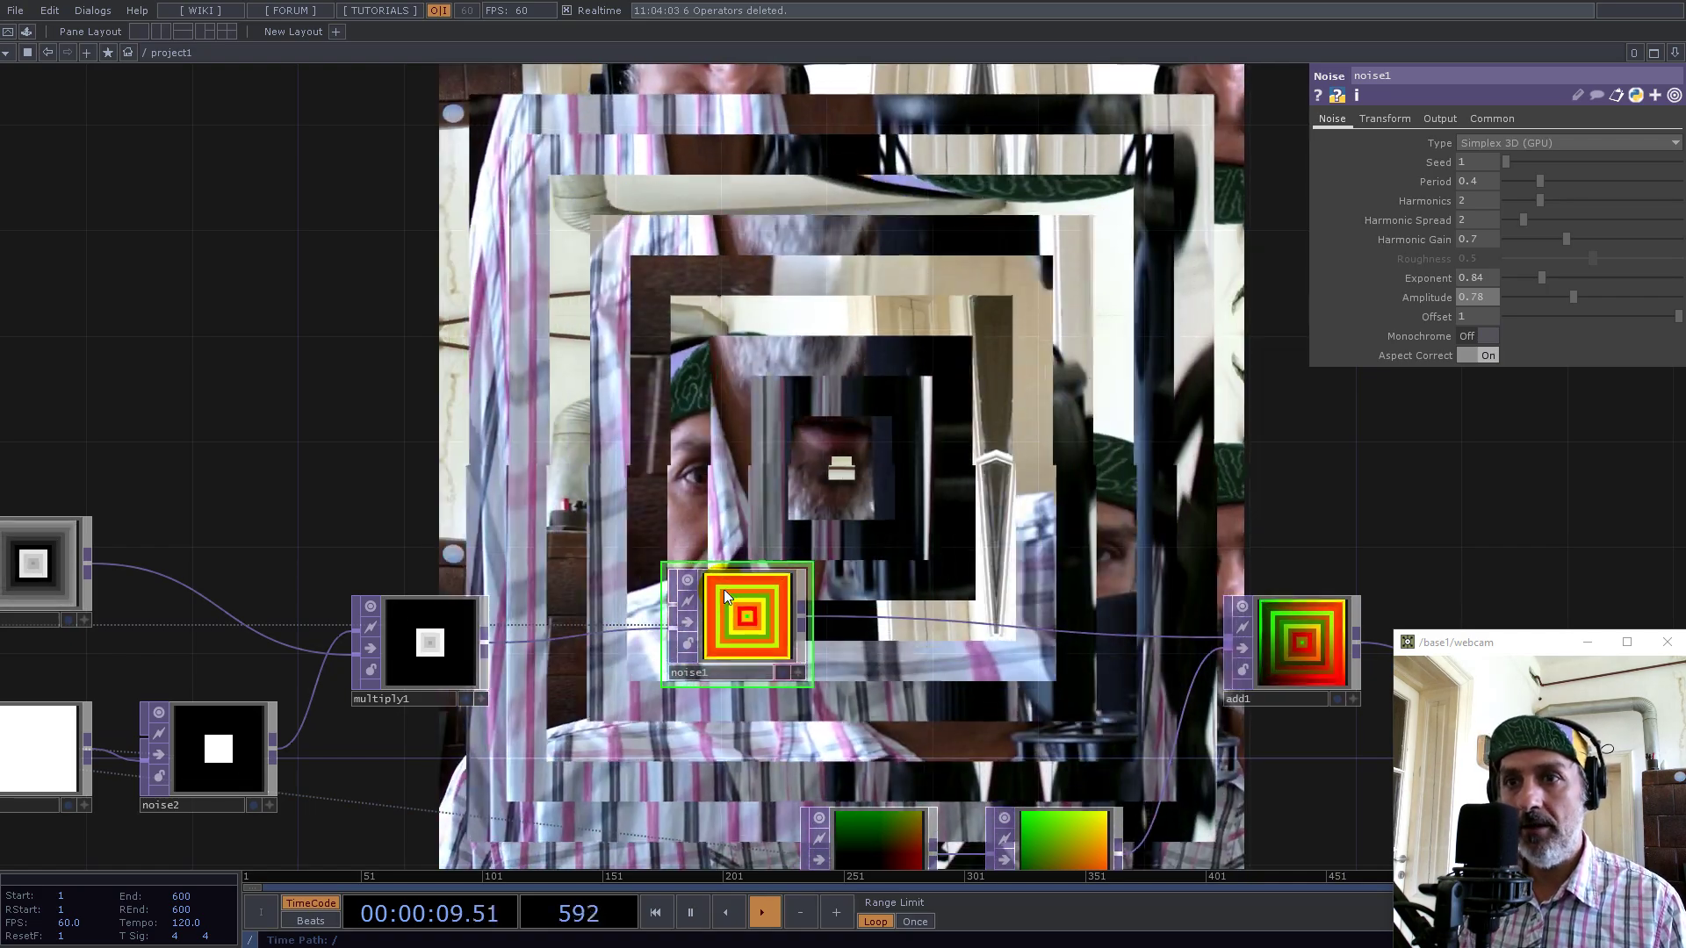
Move select2 and math3 above noise1, with select2 aligned over noise1 and math3 beside it
scroll(734, 371, down, 3)
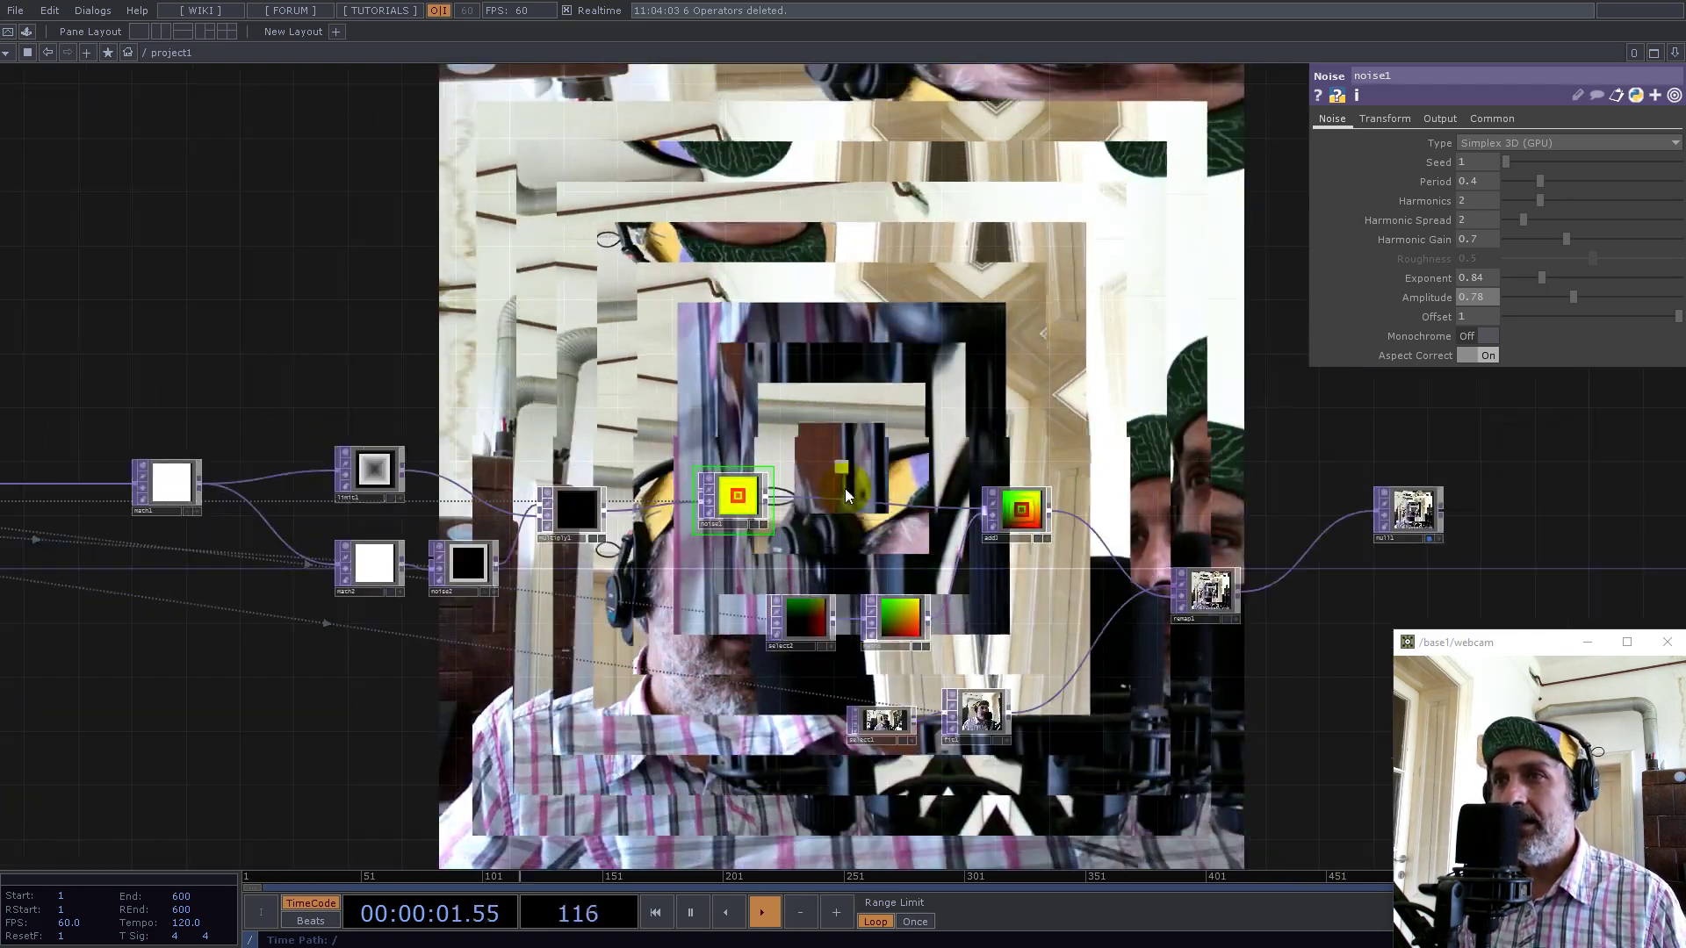
scroll(904, 599, up, 3)
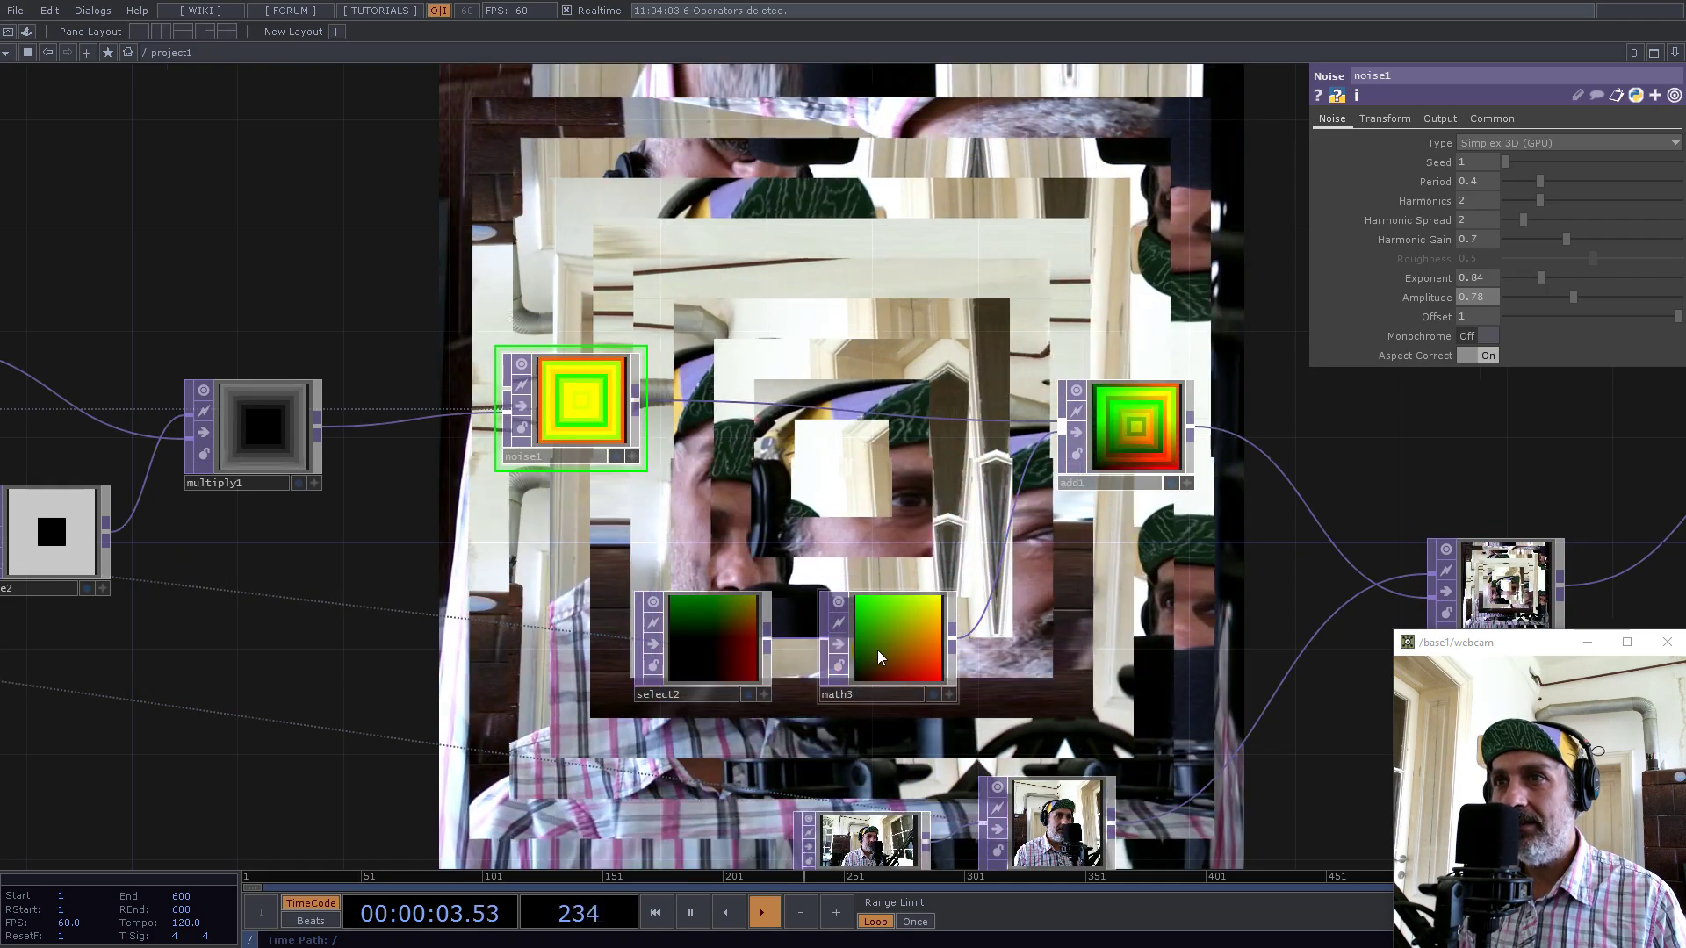
drag(877, 650, 956, 649)
drag(740, 646, 734, 663)
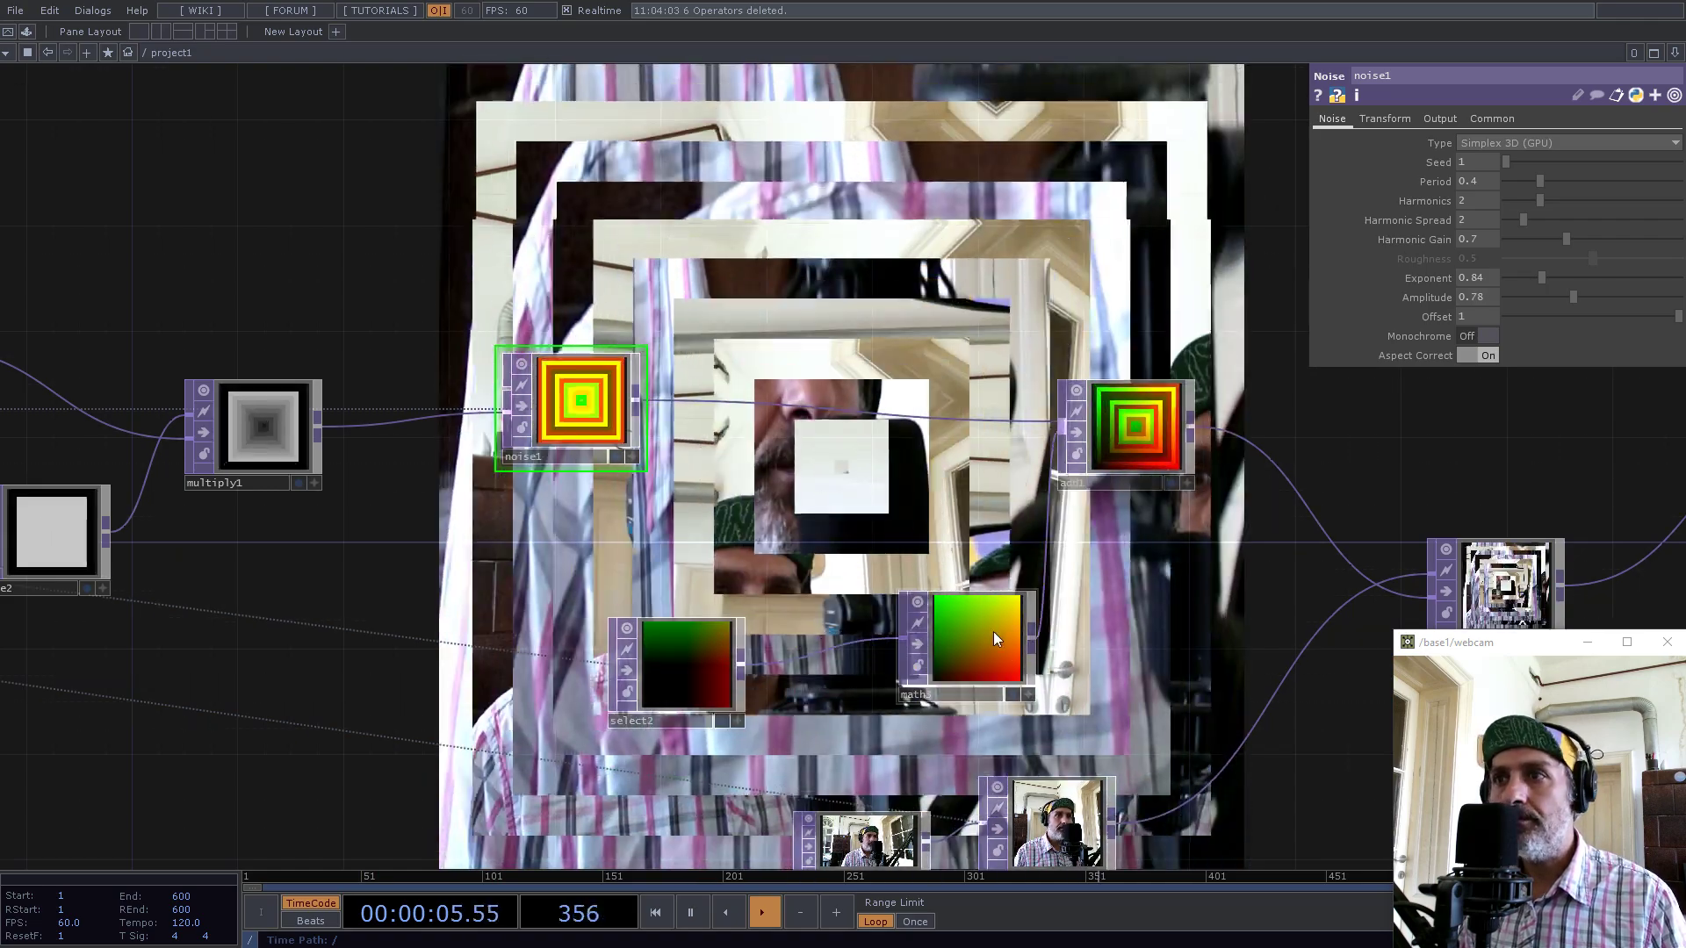
drag(671, 573, 869, 206)
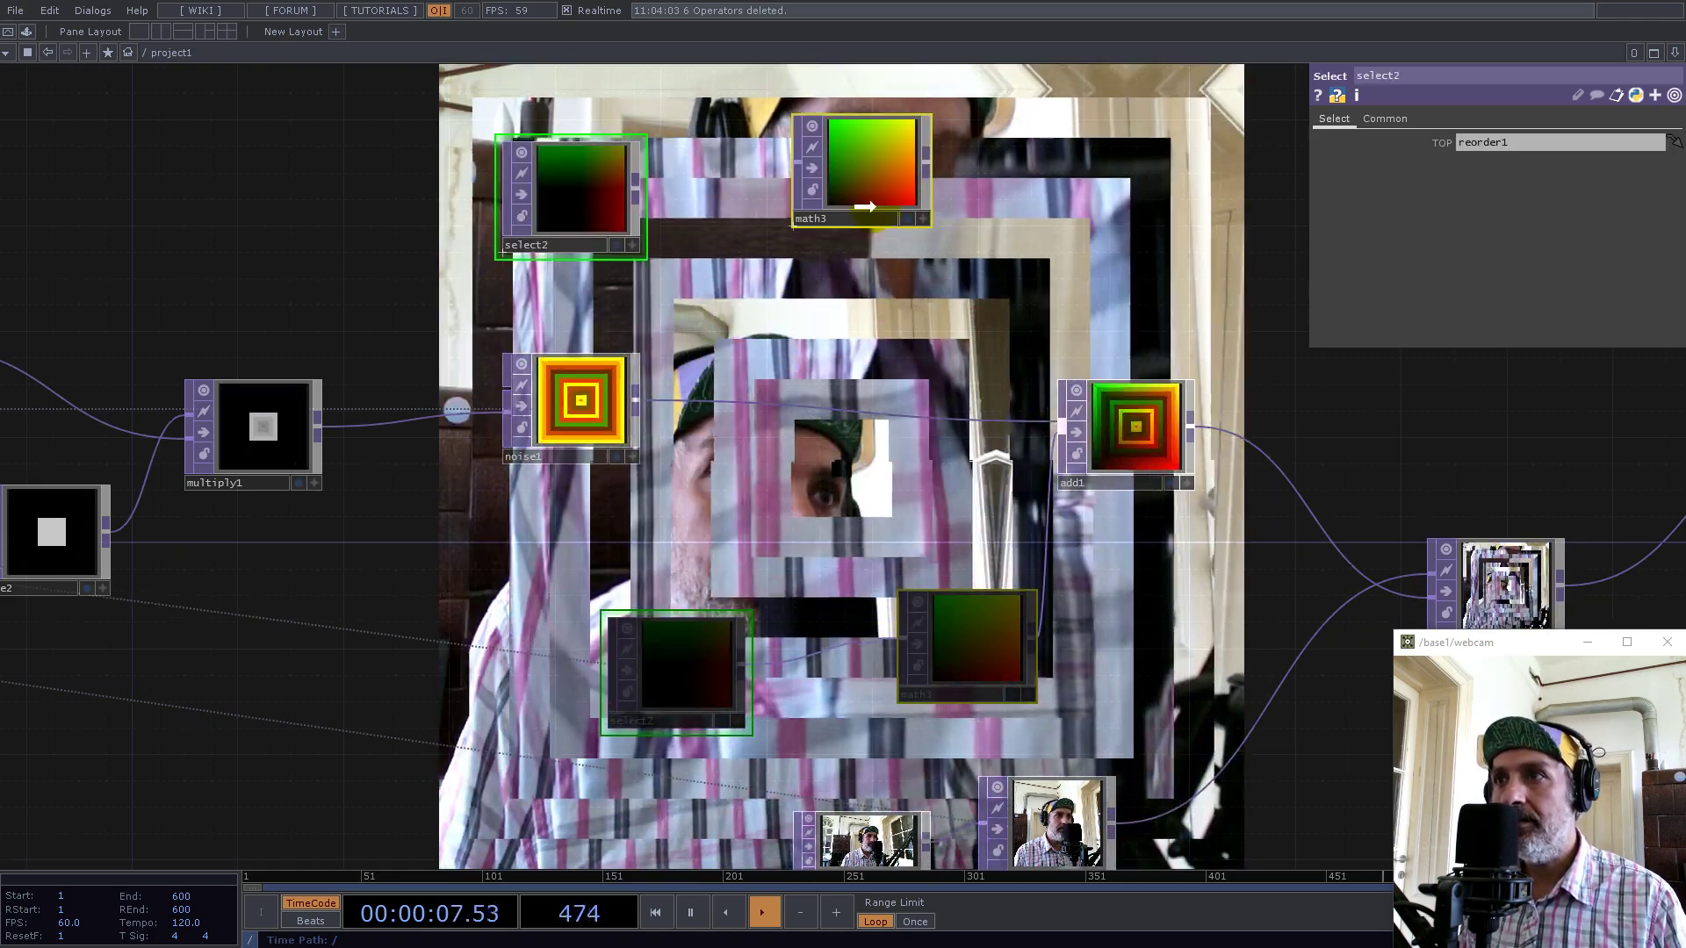
drag(1059, 174, 1099, 400)
click(916, 376)
drag(634, 425, 633, 372)
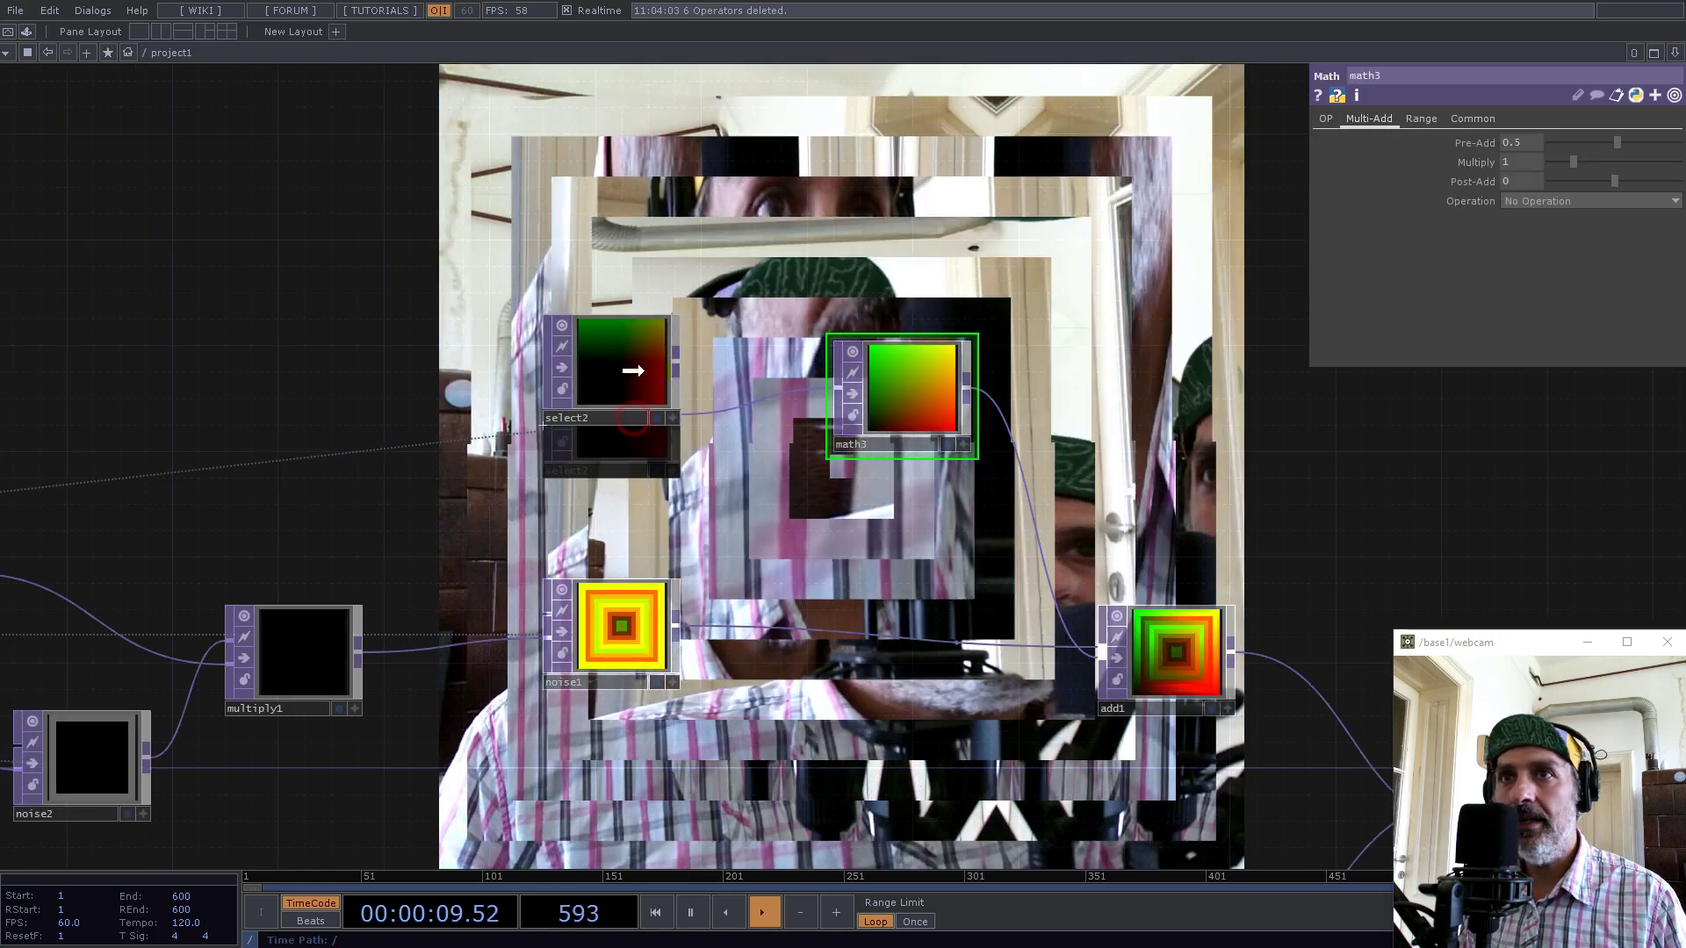
drag(892, 414, 866, 334)
Wire select2 directly into add1 and place math3 after add1 so that it feeds remap1
drag(678, 363, 984, 382)
drag(891, 324, 1261, 379)
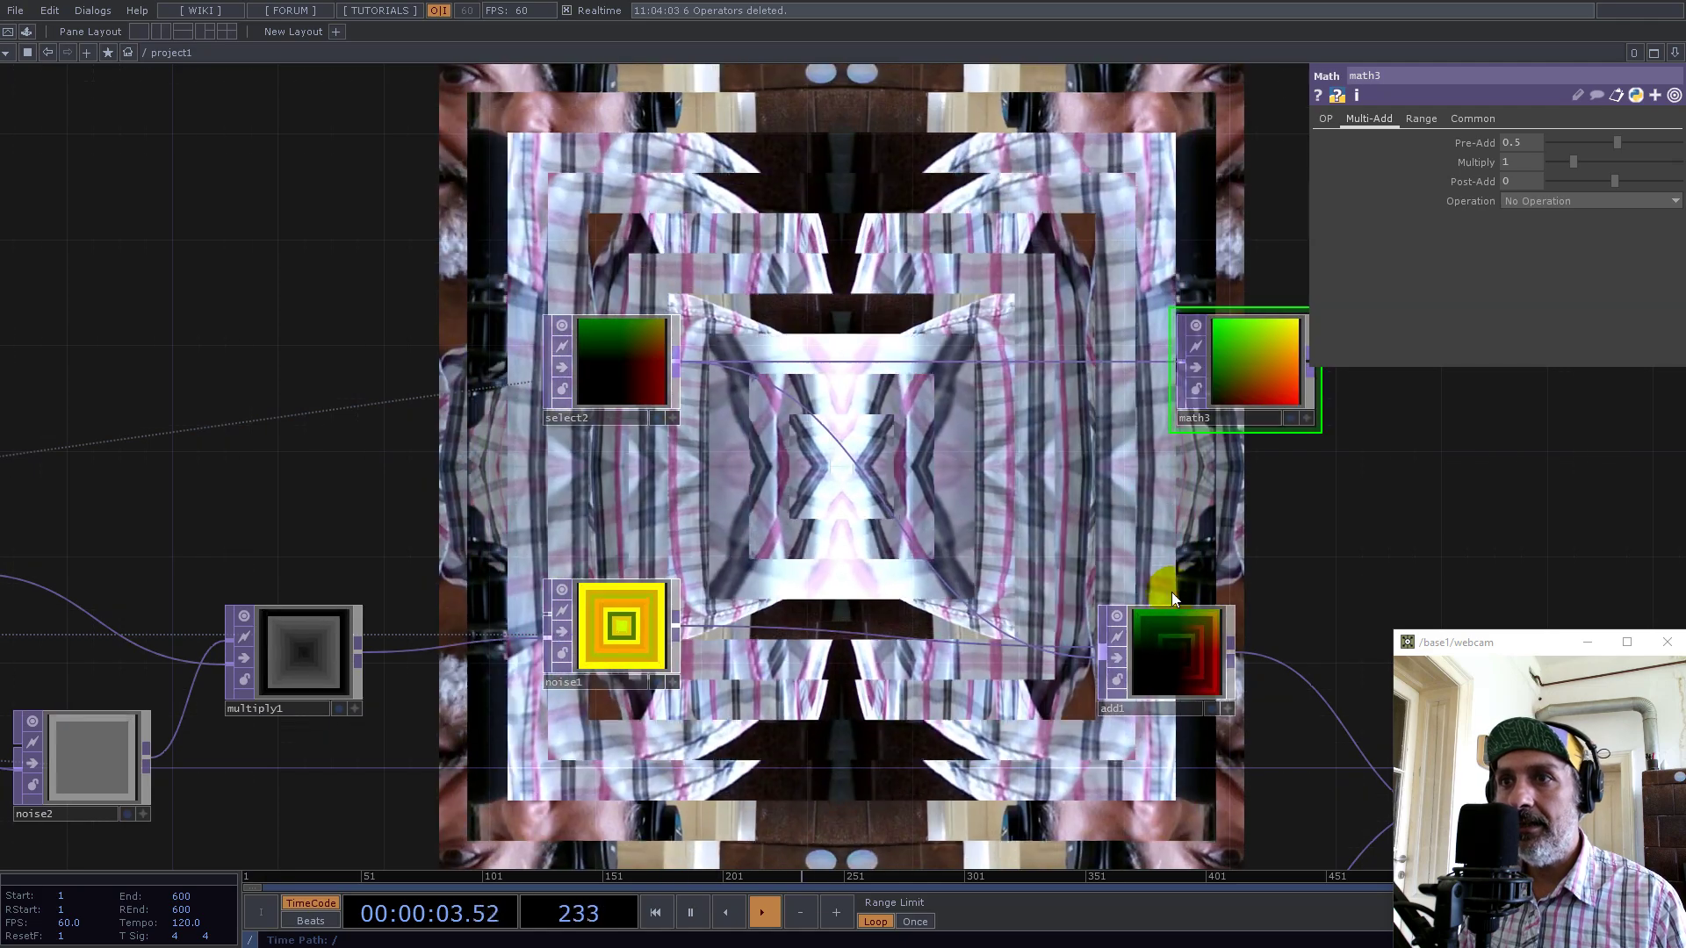
drag(1159, 651, 1196, 369)
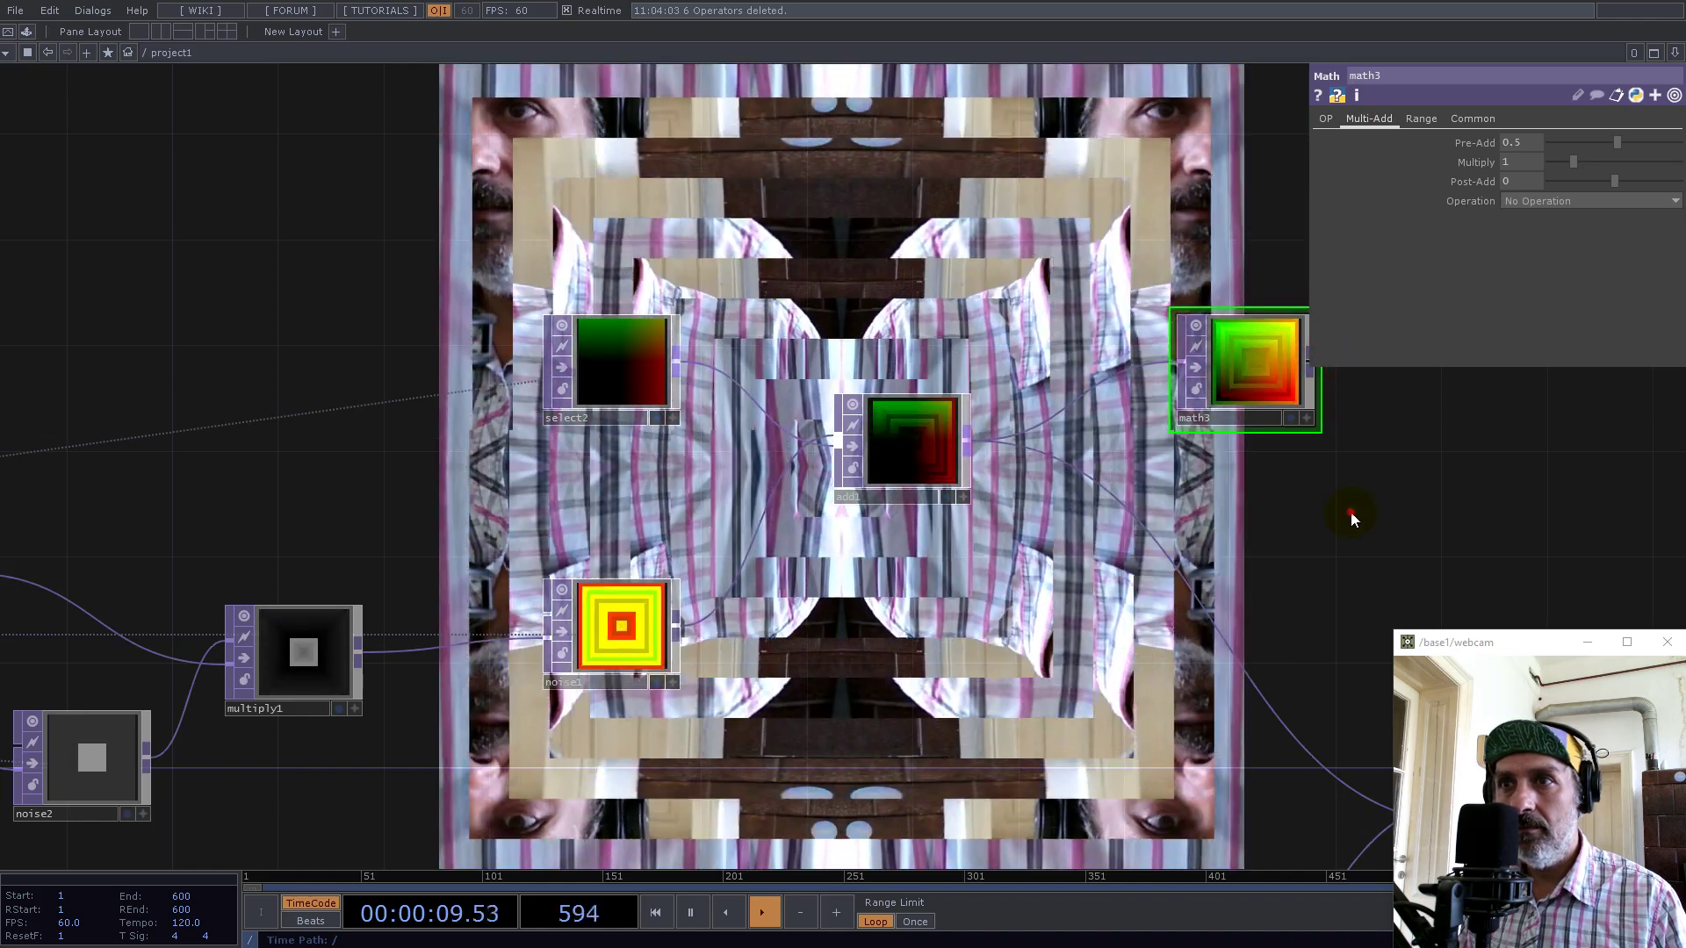
drag(1351, 514, 1126, 585)
drag(1086, 430, 954, 621)
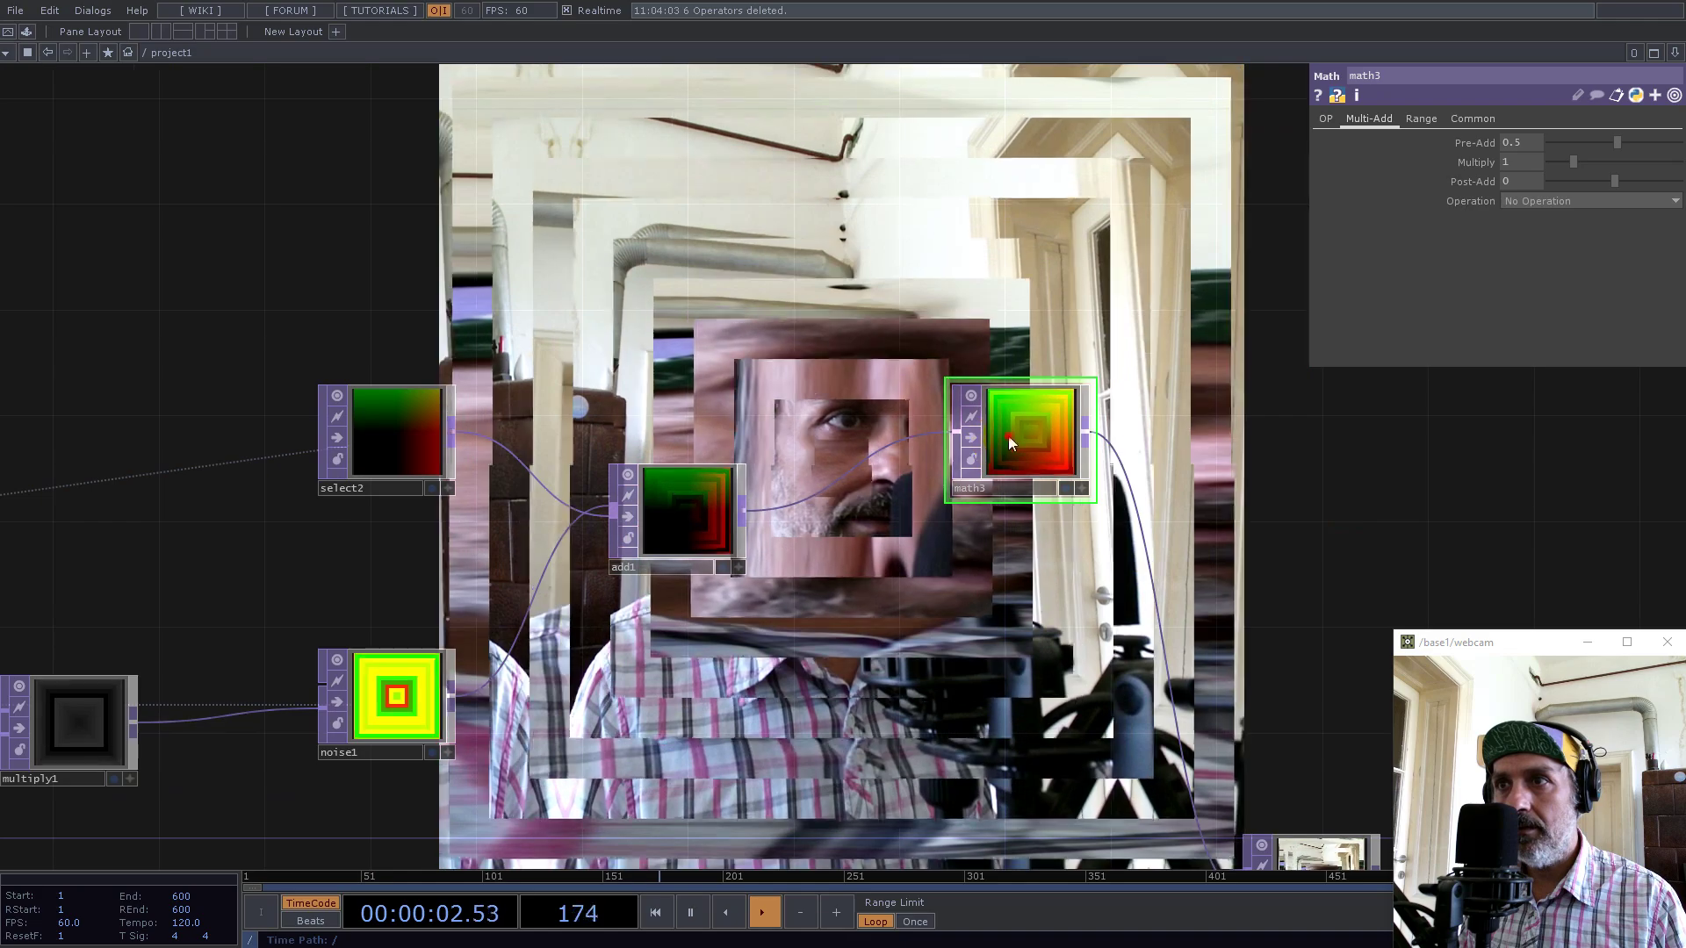
drag(1007, 425, 930, 556)
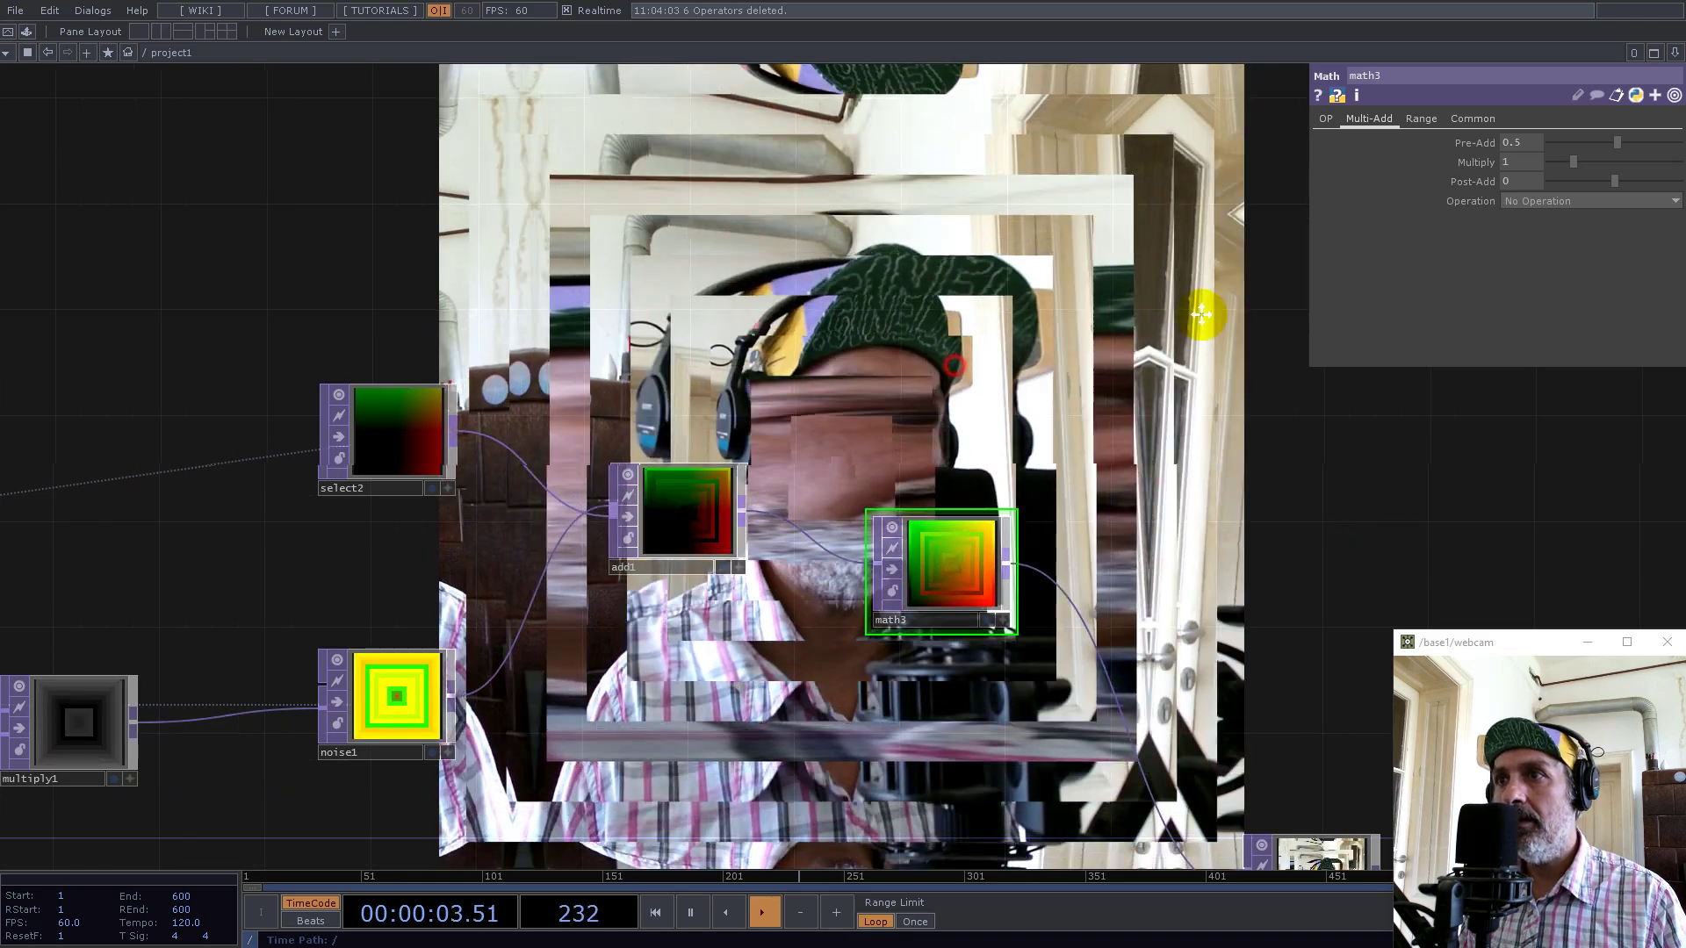
drag(1181, 320, 1426, 272)
drag(1177, 513, 1201, 457)
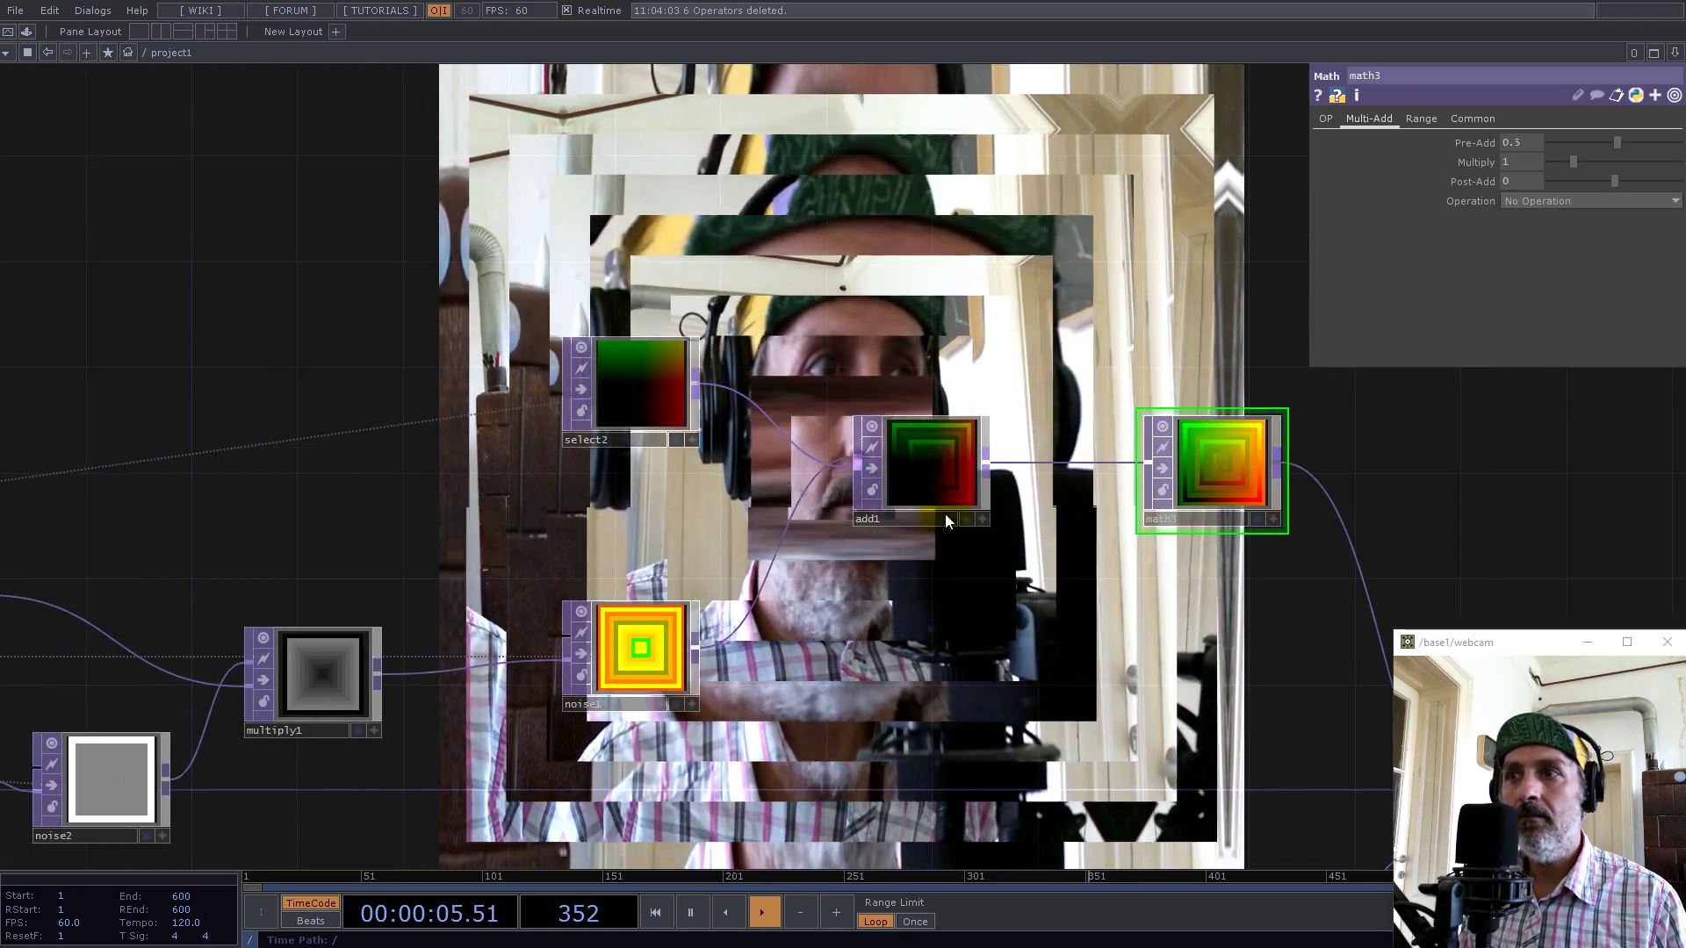
Raise the Amplitude of noise1 to 1.26 and inspect how noise1 and select2 combine in add1
click(652, 645)
drag(1523, 301, 1621, 314)
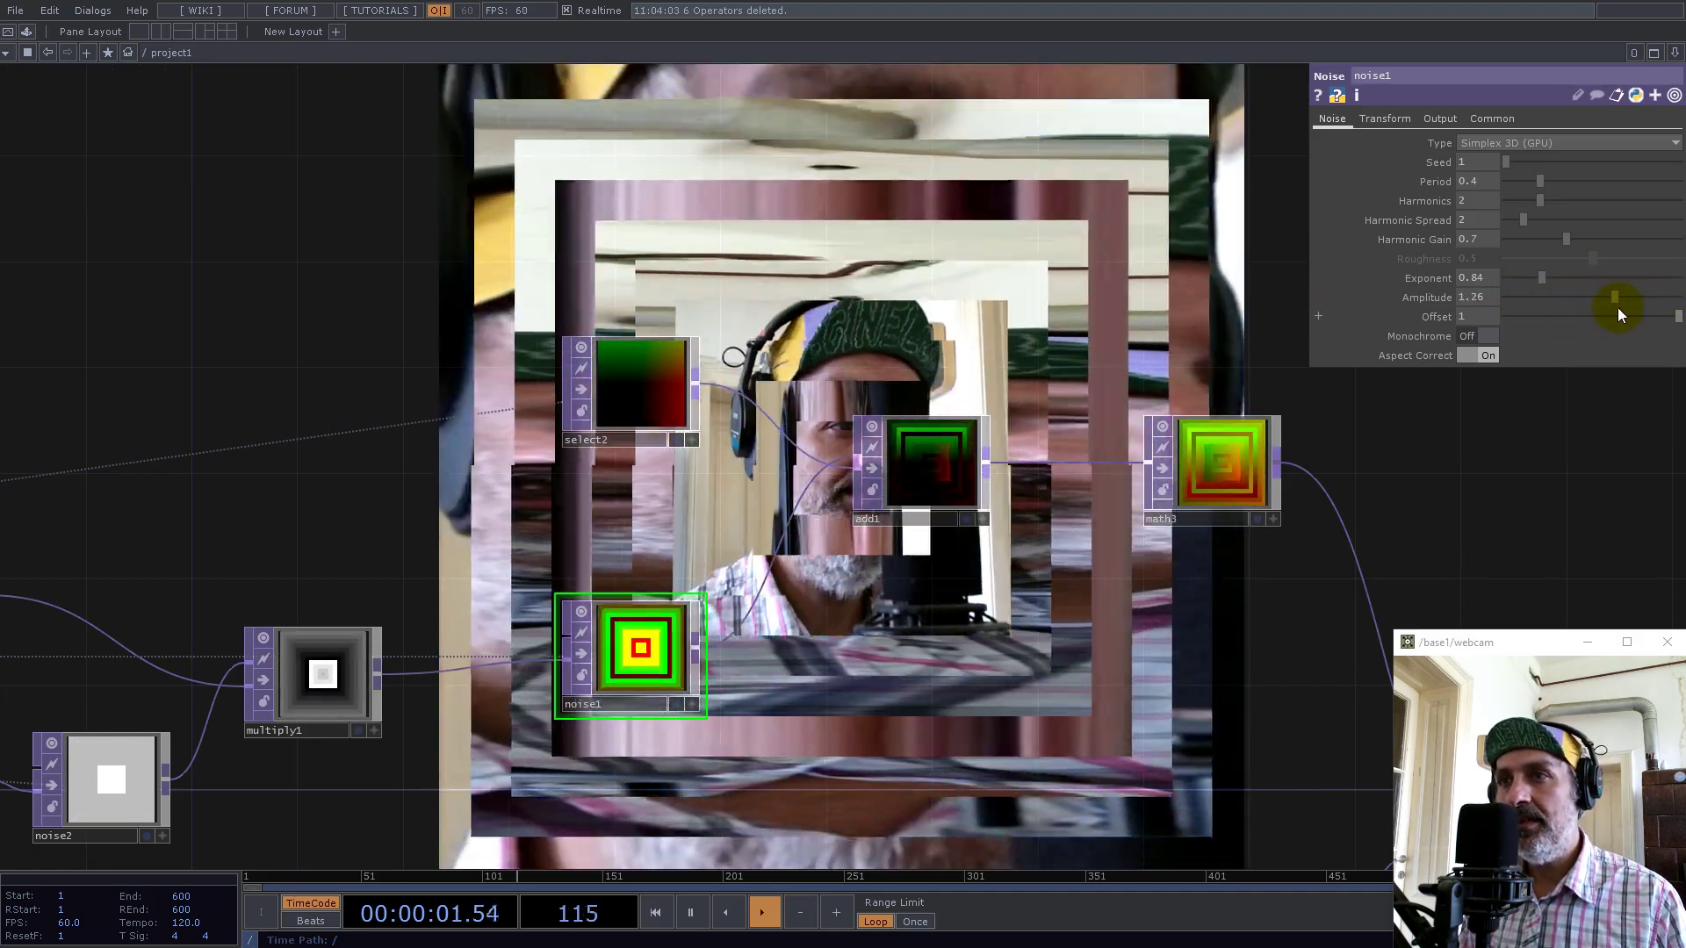
drag(788, 267, 847, 441)
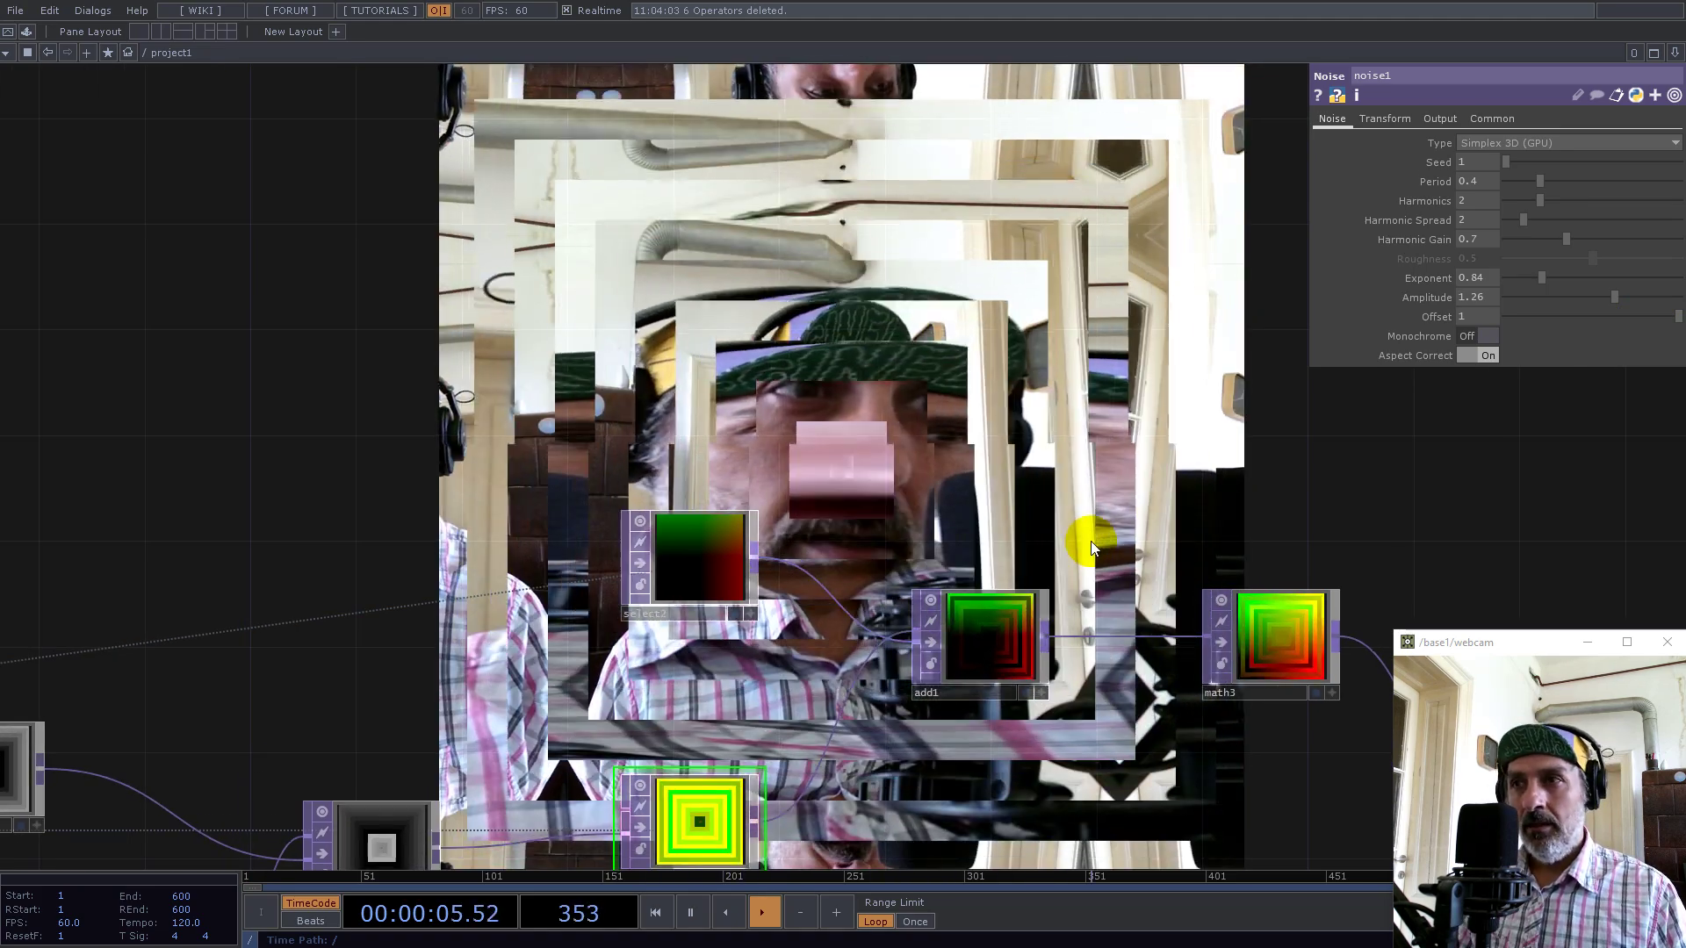
drag(906, 325, 902, 152)
scroll(706, 666, up, 5)
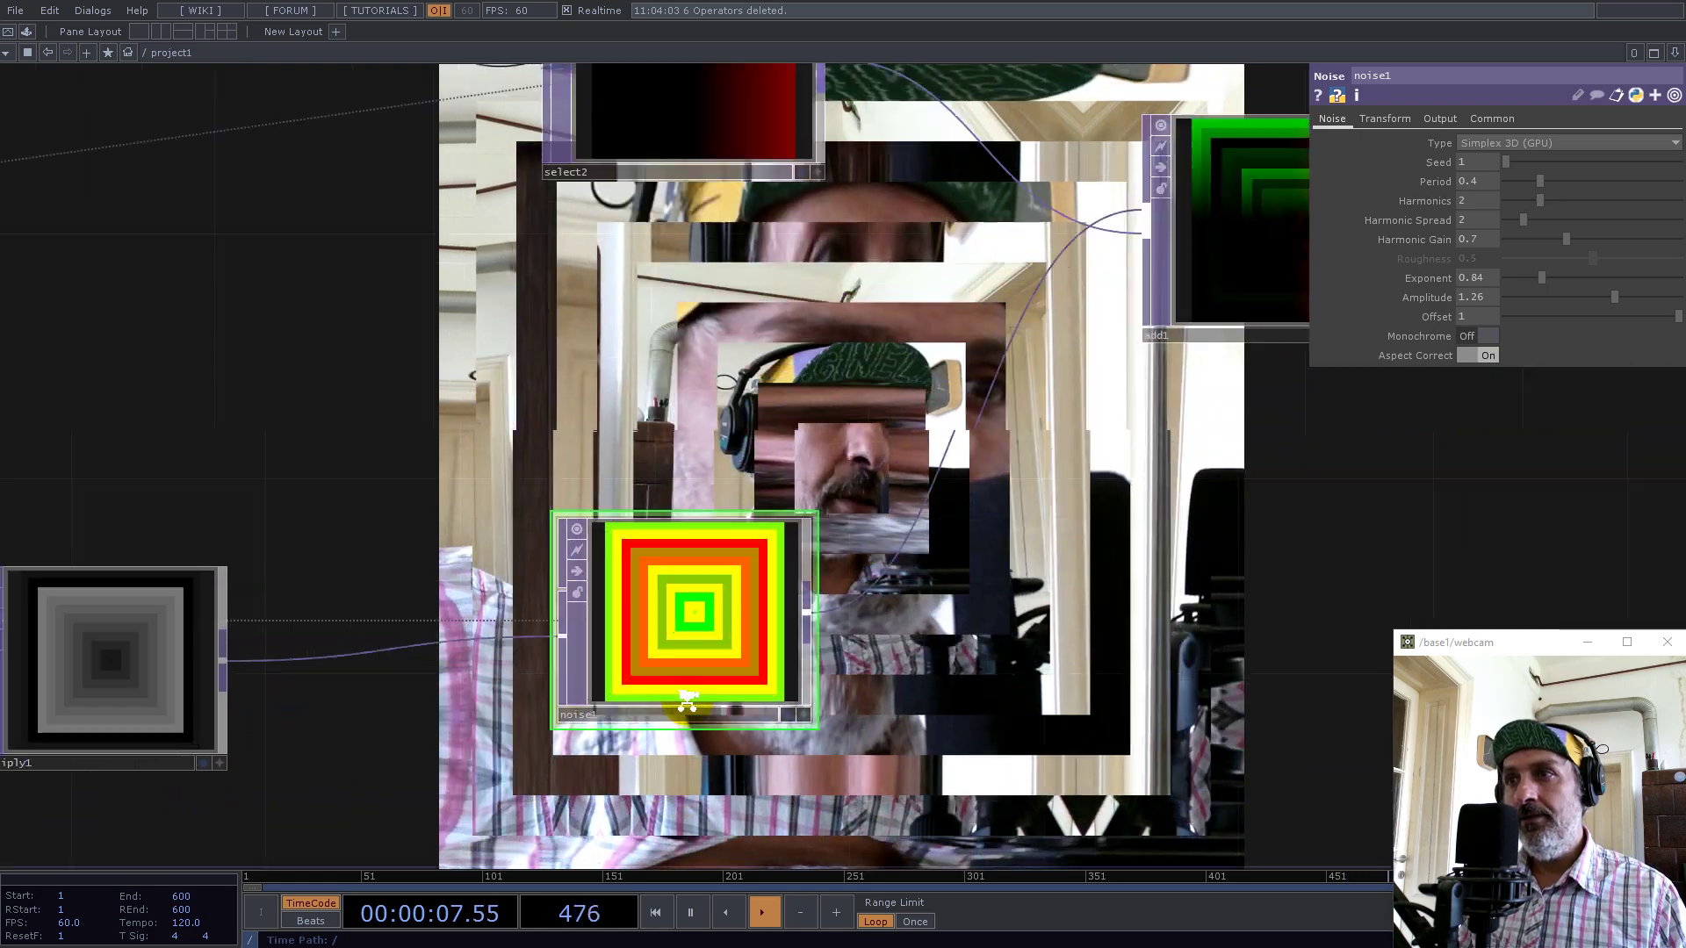
scroll(694, 540, down, 3)
click(1104, 325)
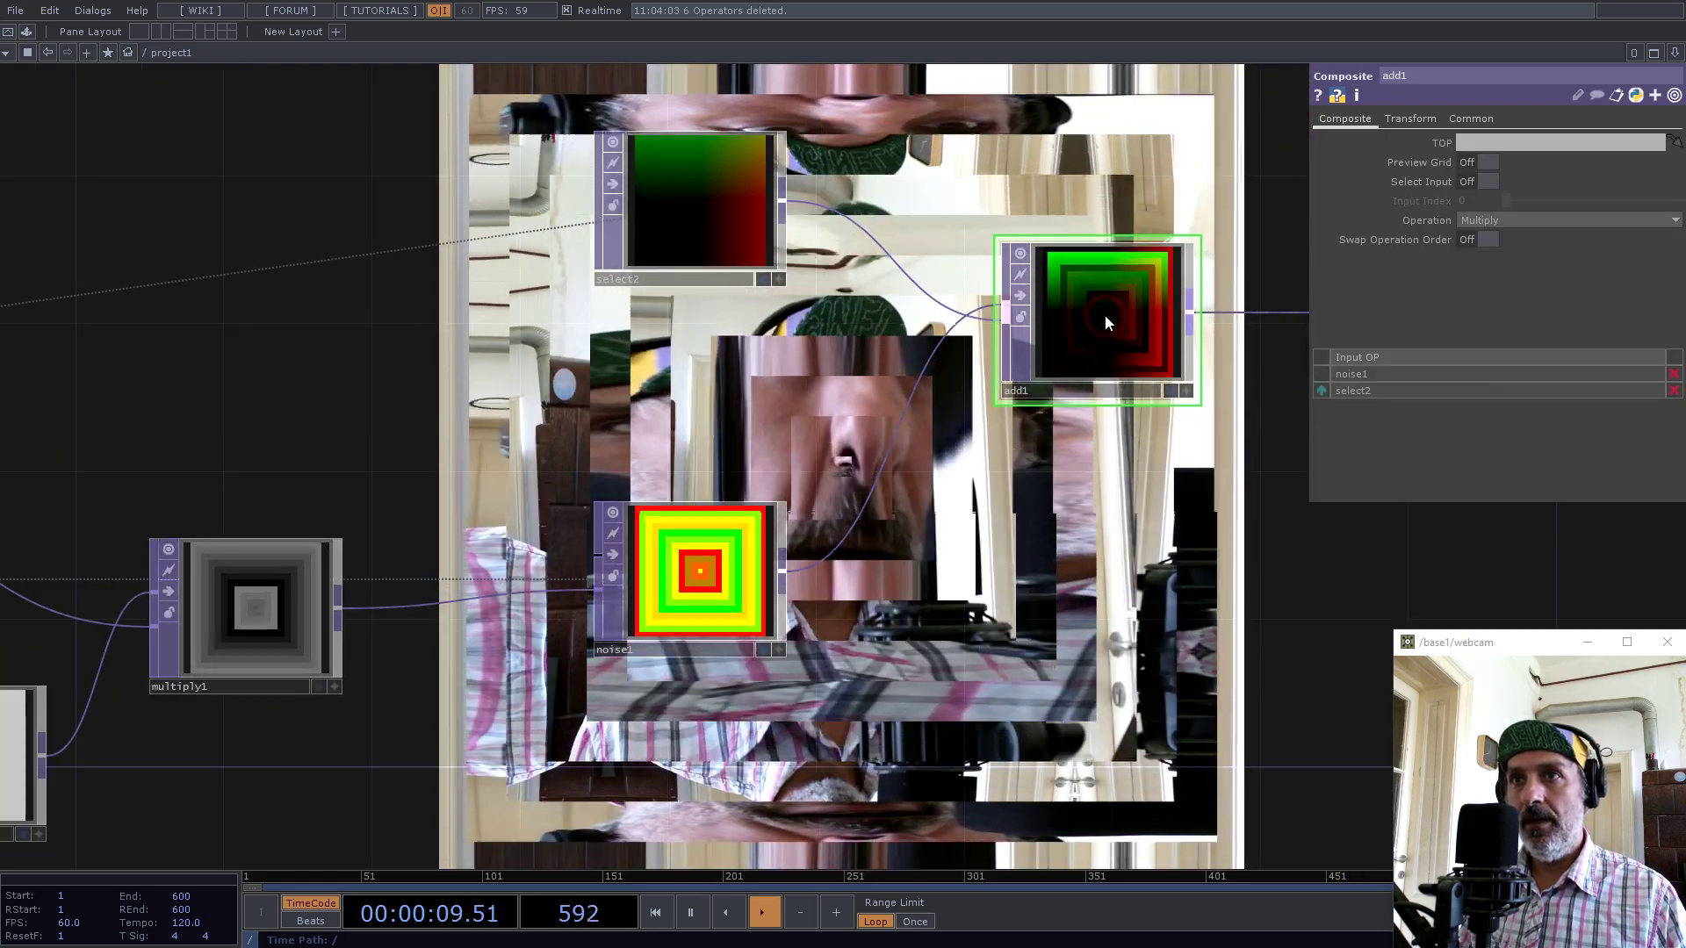
scroll(710, 534, up, 1)
scroll(697, 603, up, 2)
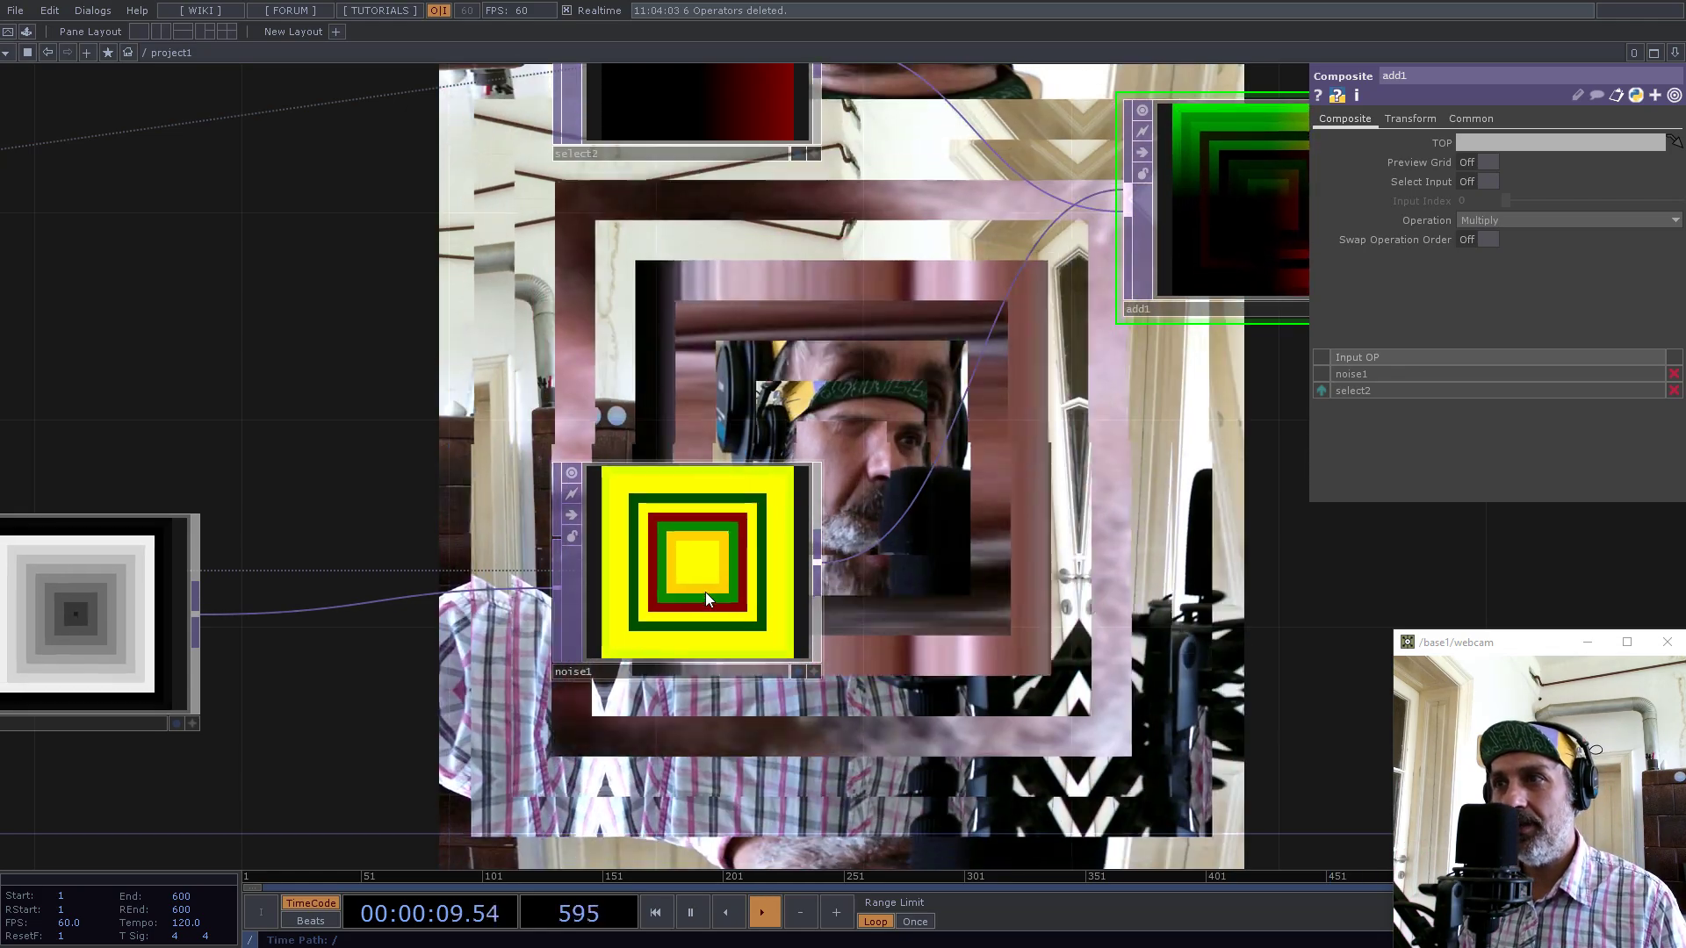
Turn on Monochrome for noise1
click(706, 597)
click(1482, 342)
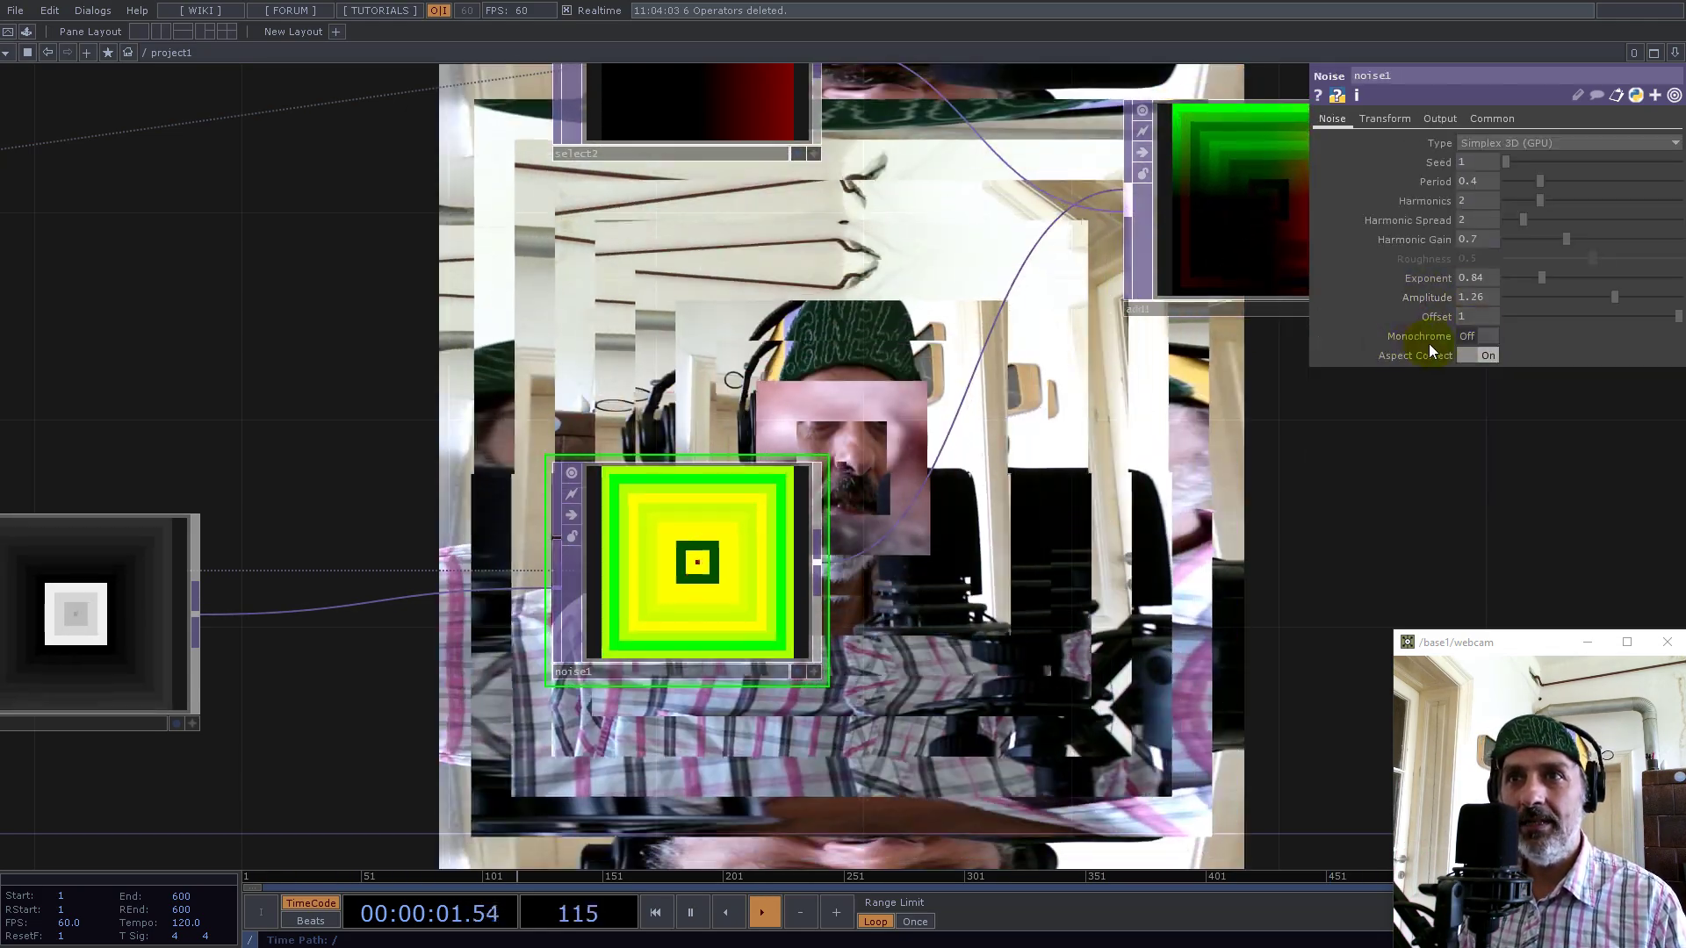
click(1489, 335)
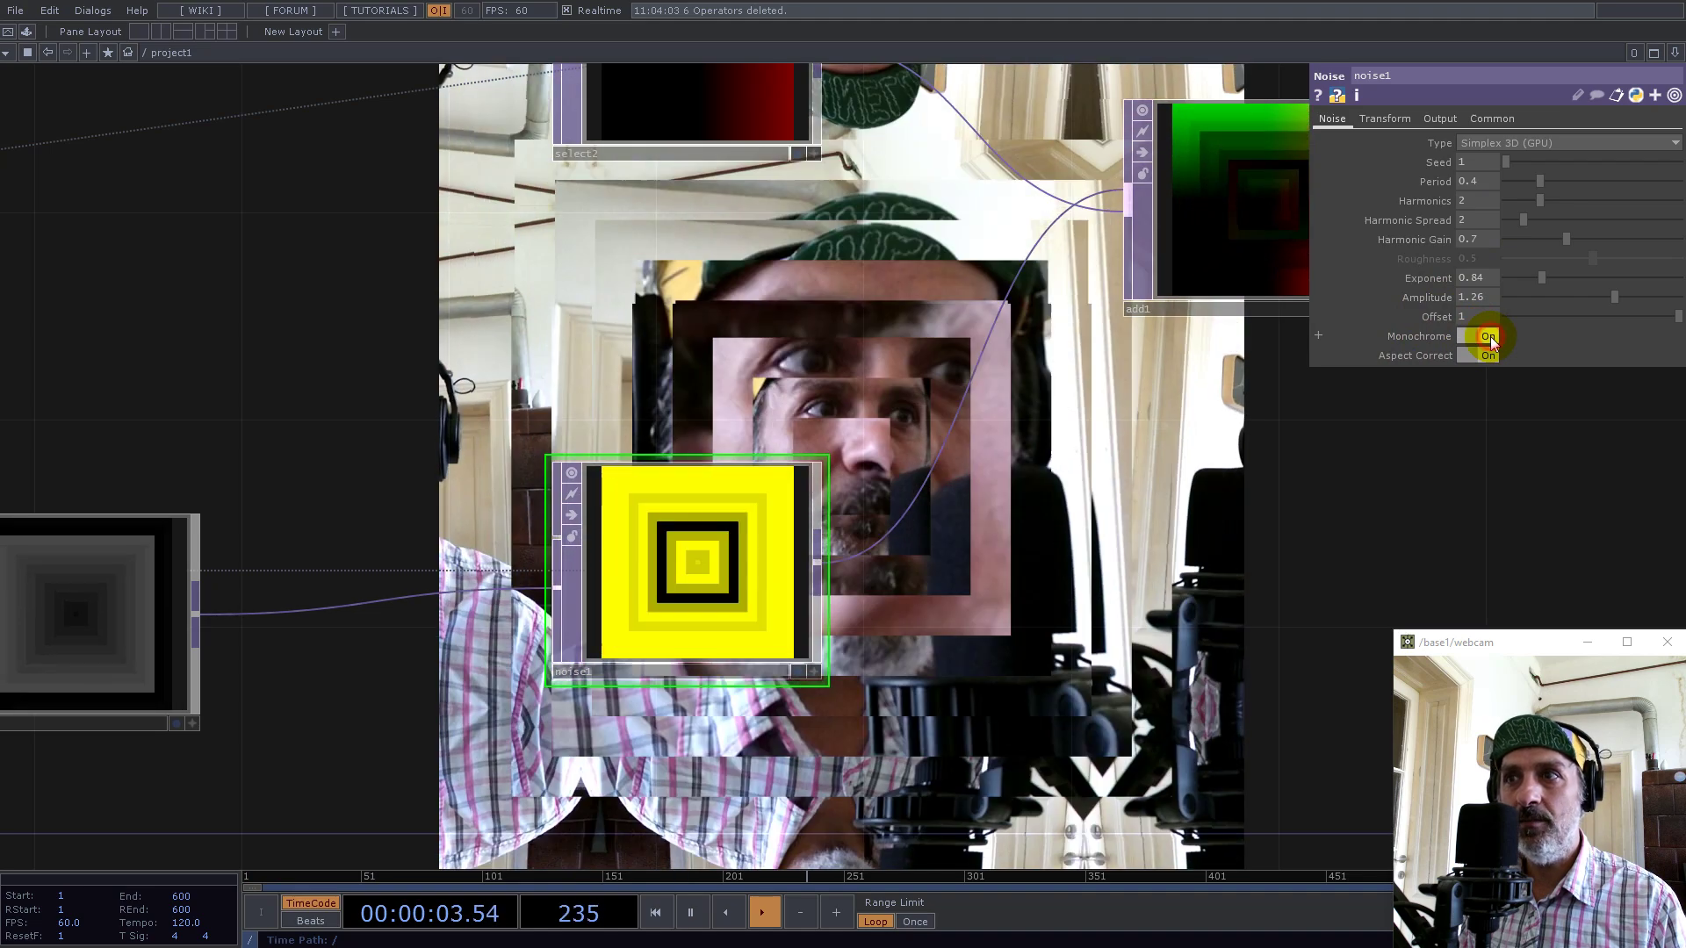
Adjust the Exponent of noise1 and lower its Period to reshape the concentric square pattern
drag(1159, 610, 925, 687)
scroll(933, 668, down, 4)
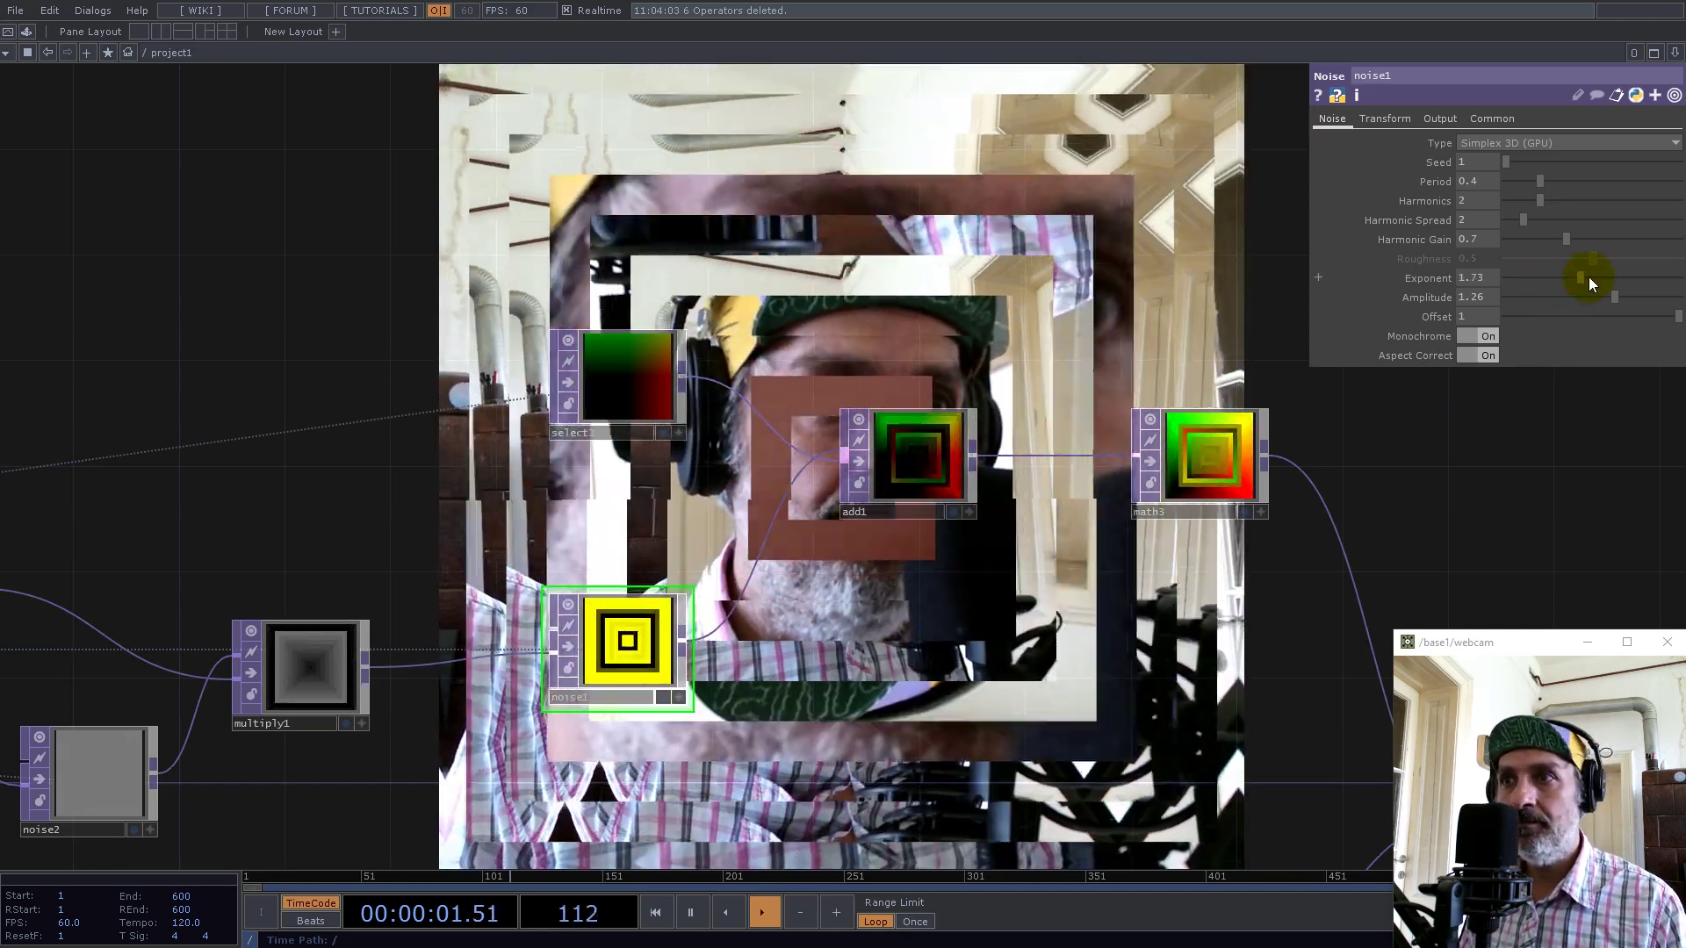
drag(1679, 278, 1531, 278)
drag(1551, 182, 1519, 181)
Animate the Z translation of noise1 with the expression absTime.seconds/20
click(1385, 119)
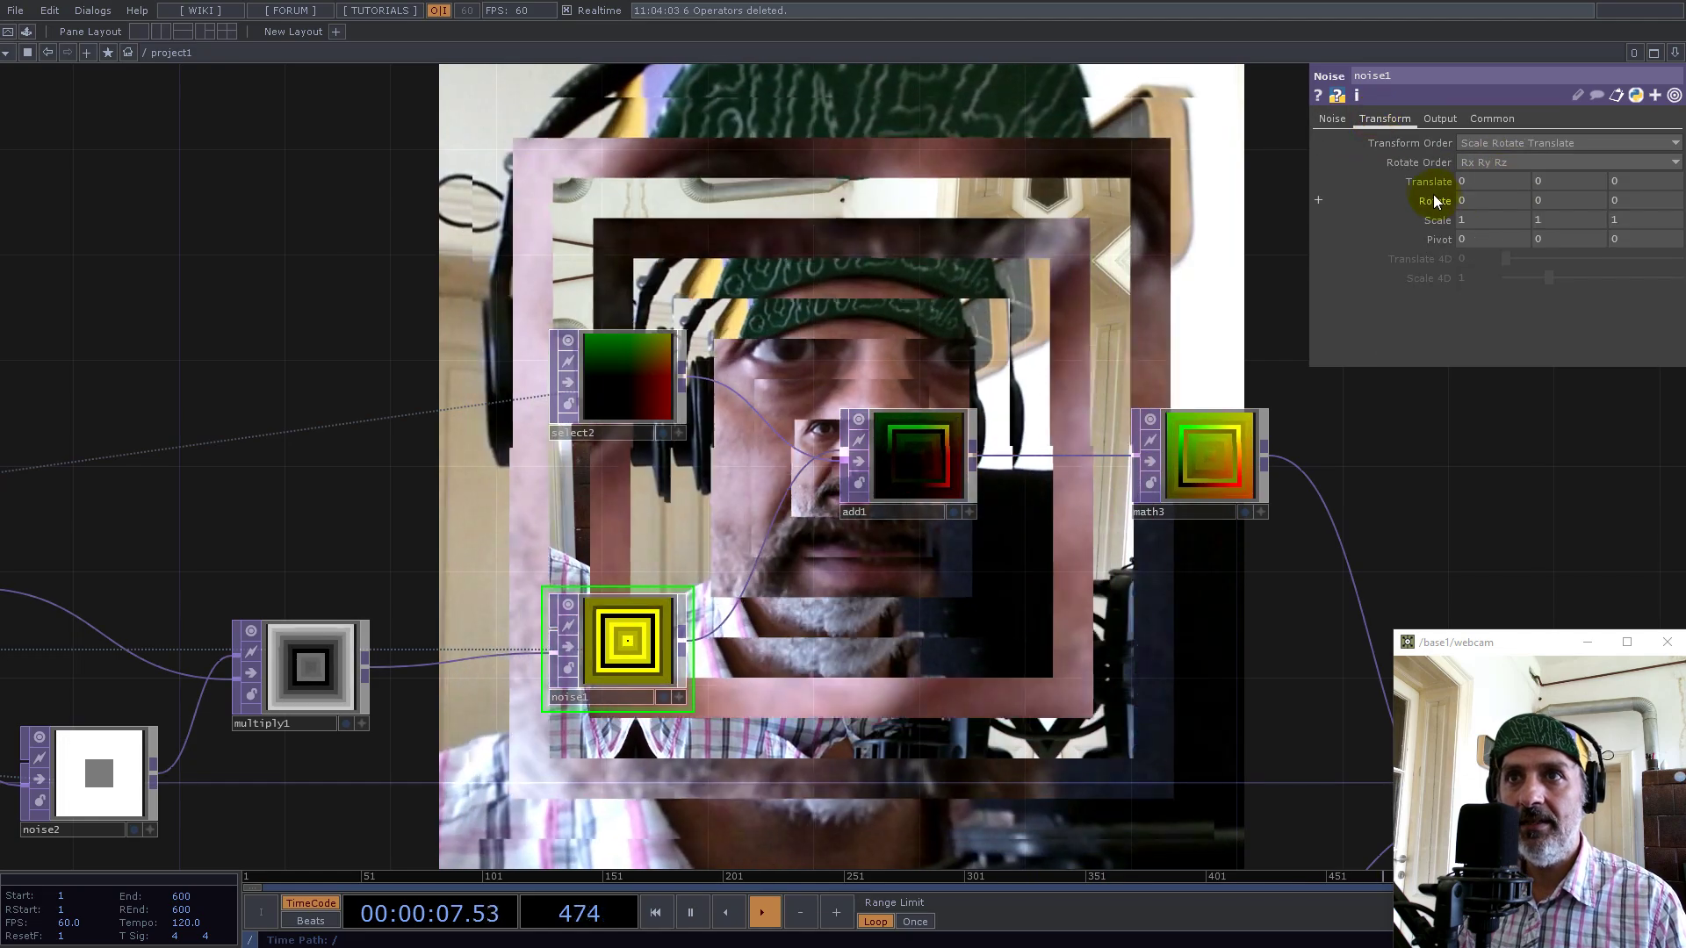
click(1429, 181)
click(1473, 239)
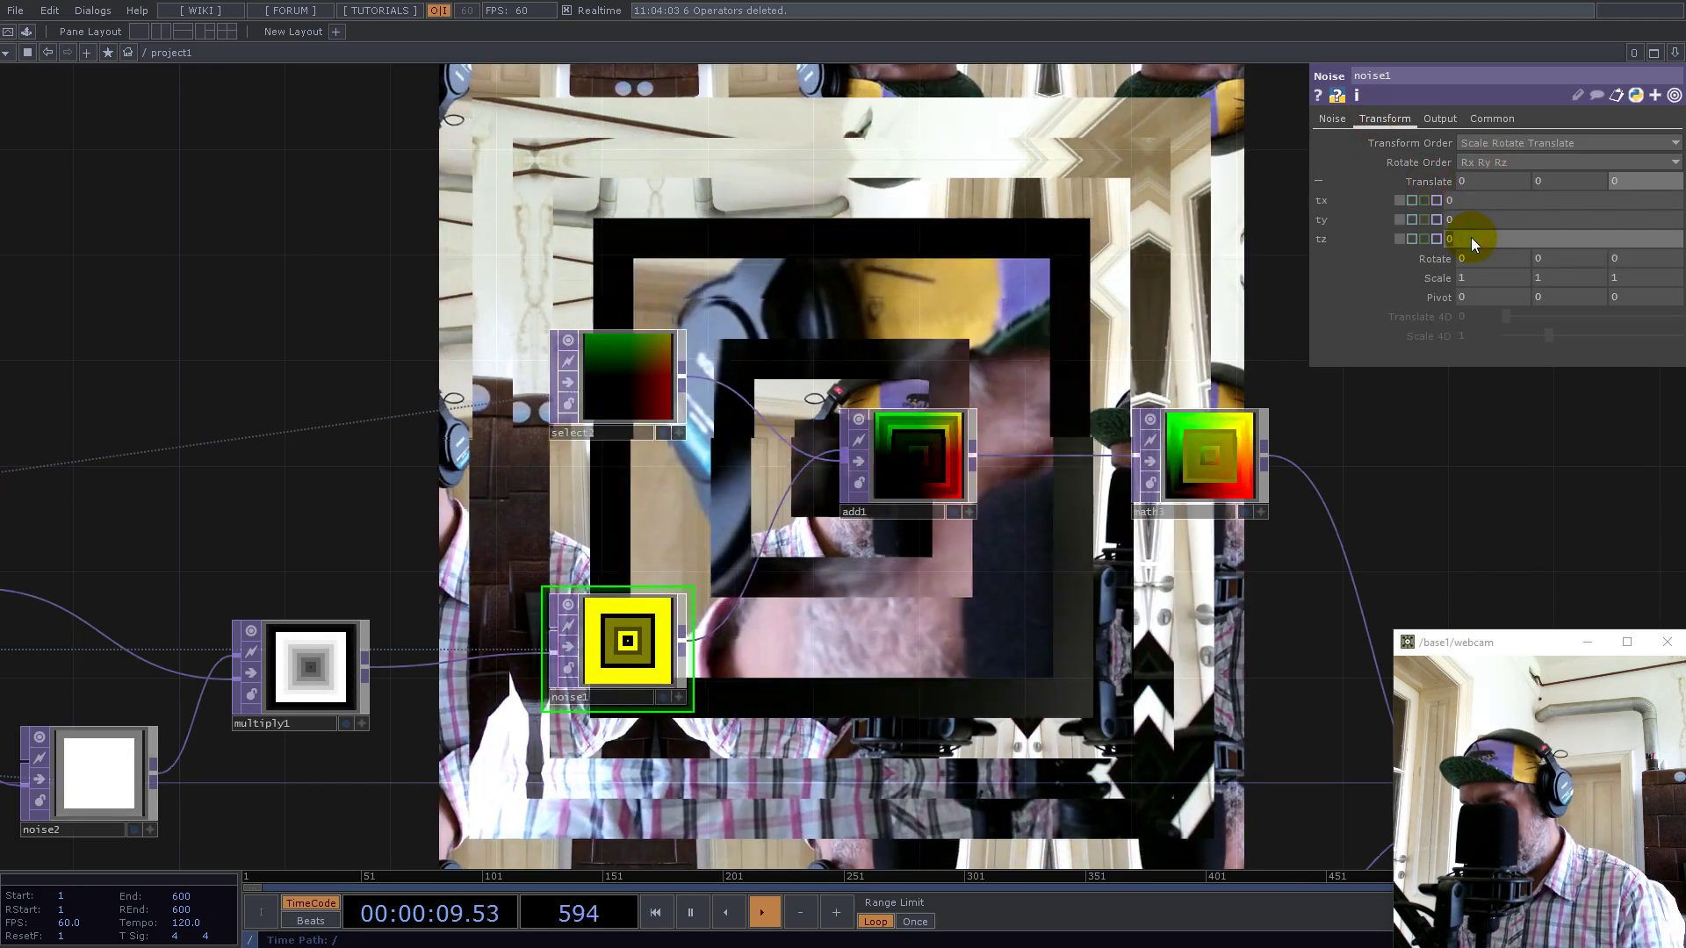
text(absTime.)
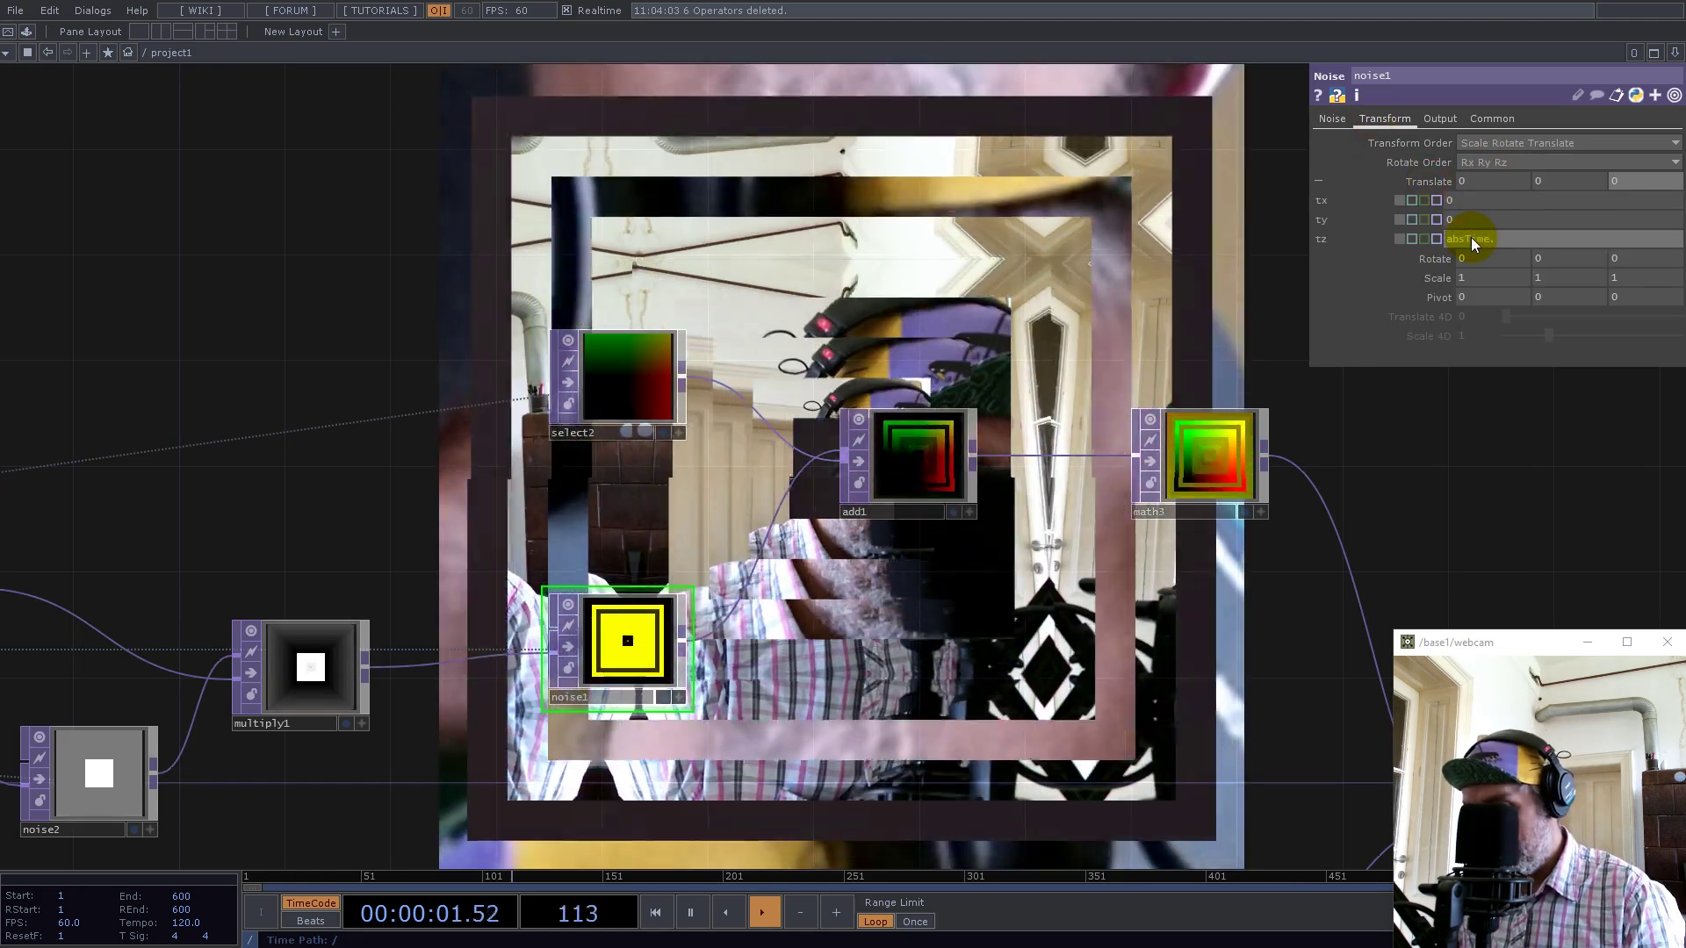
text(seconds/)
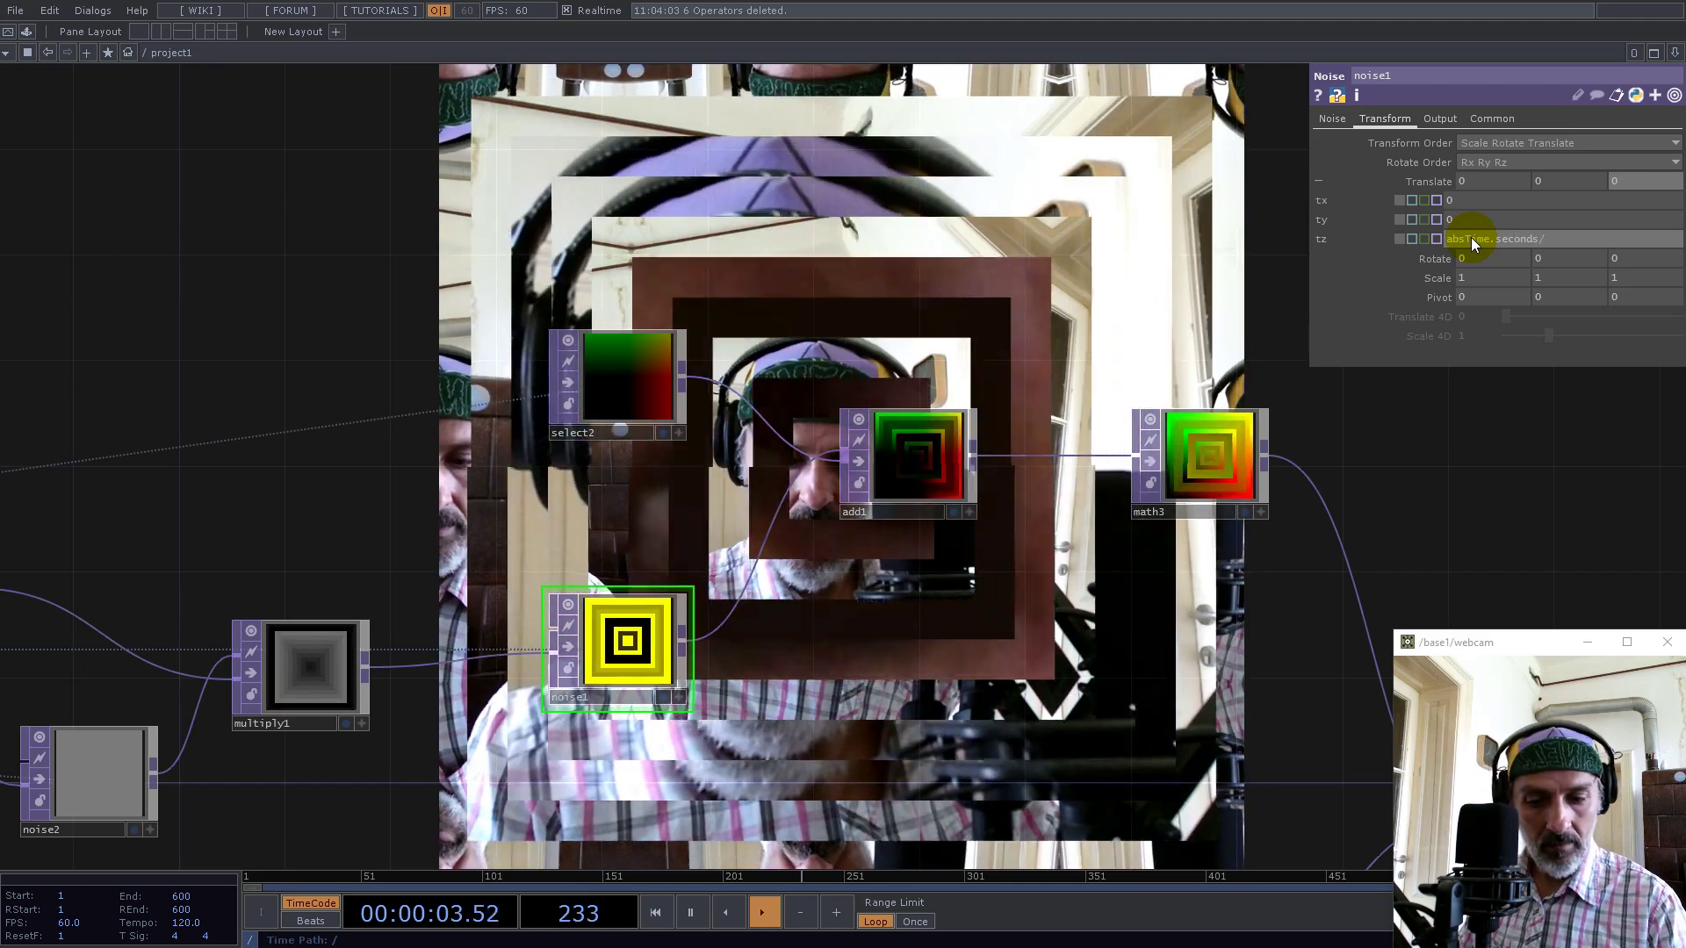
text(20)
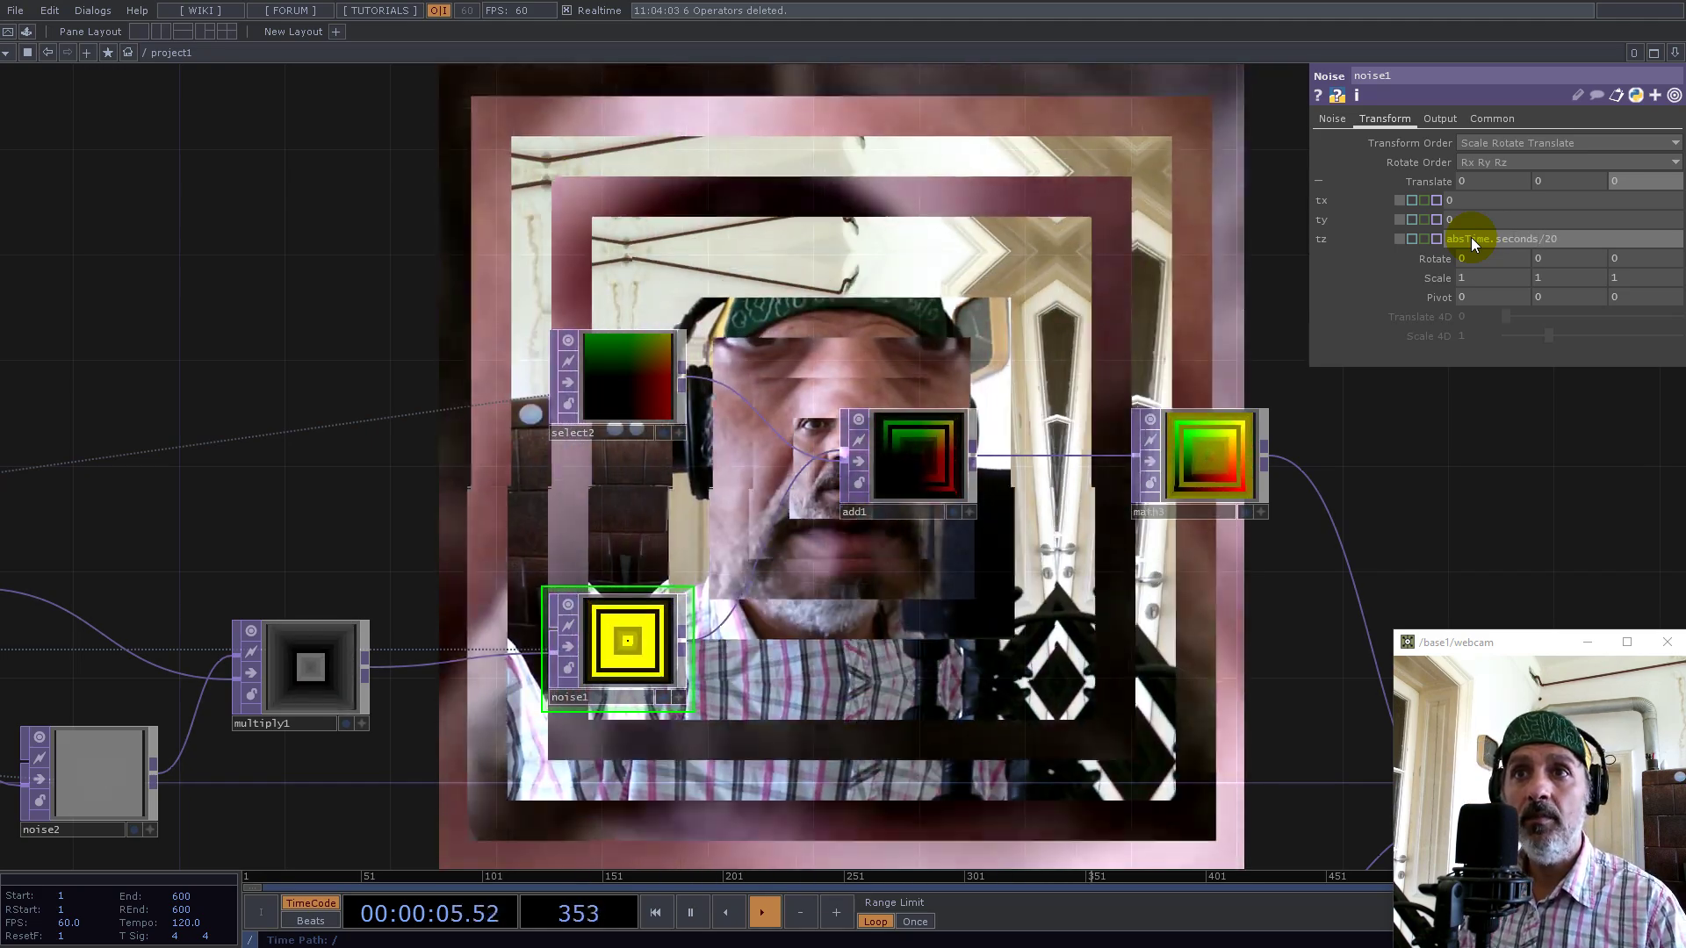
key(Return)
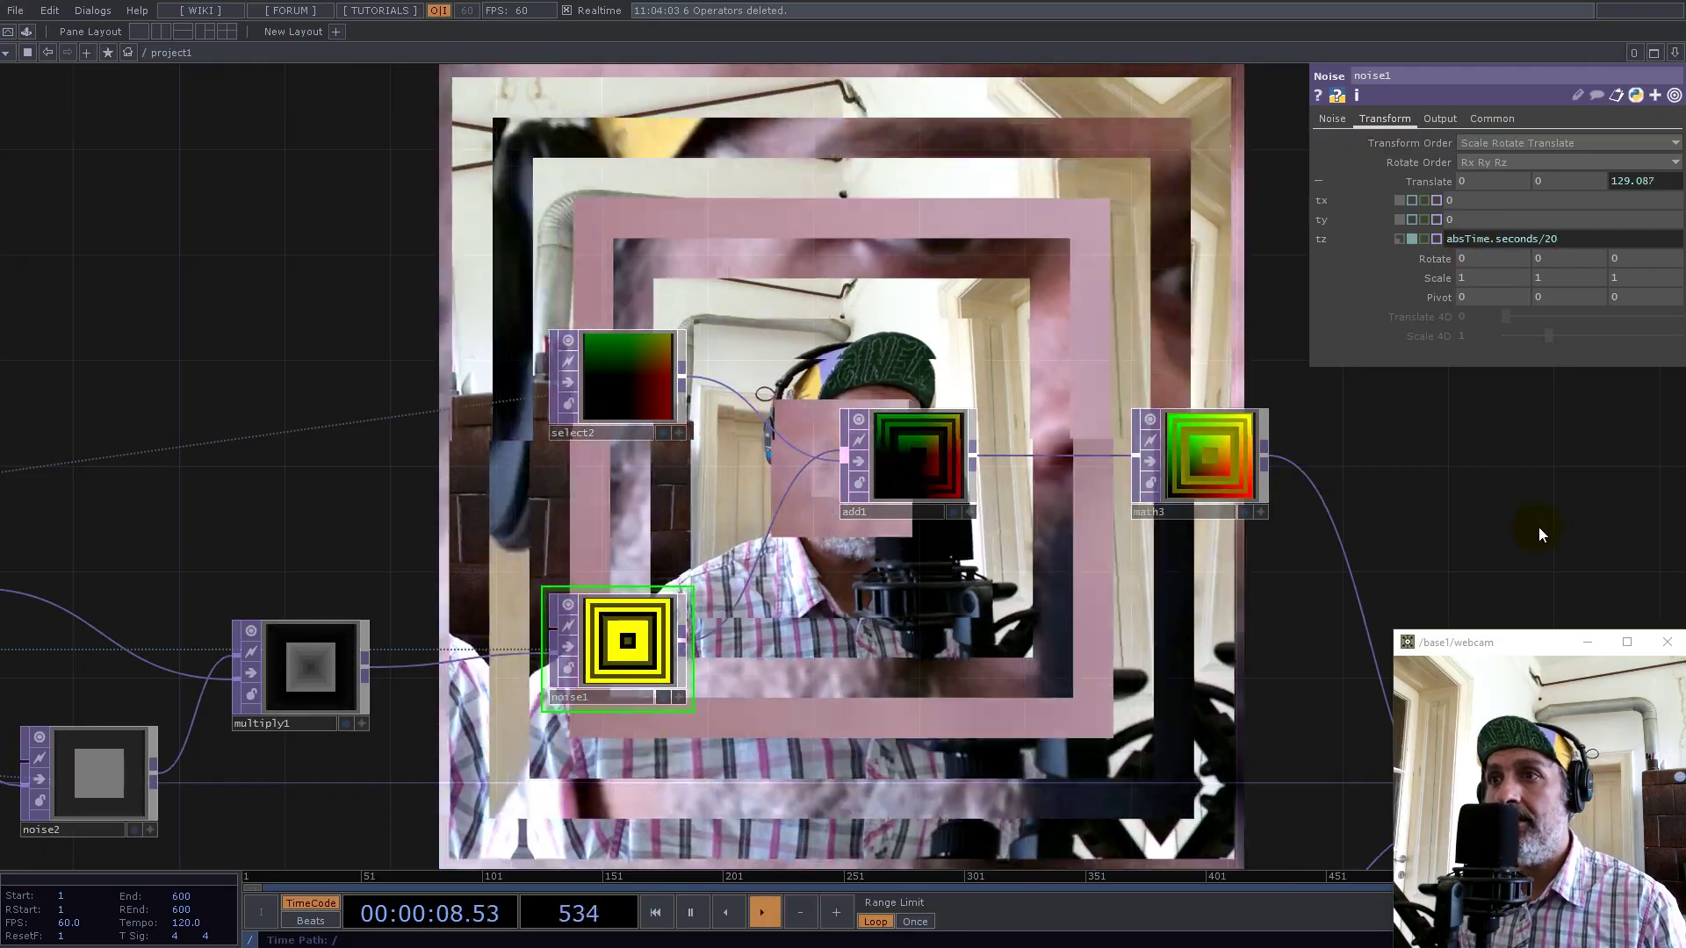
Try a higher Maximum Value on limit1 and undo the change
drag(1539, 527, 1156, 539)
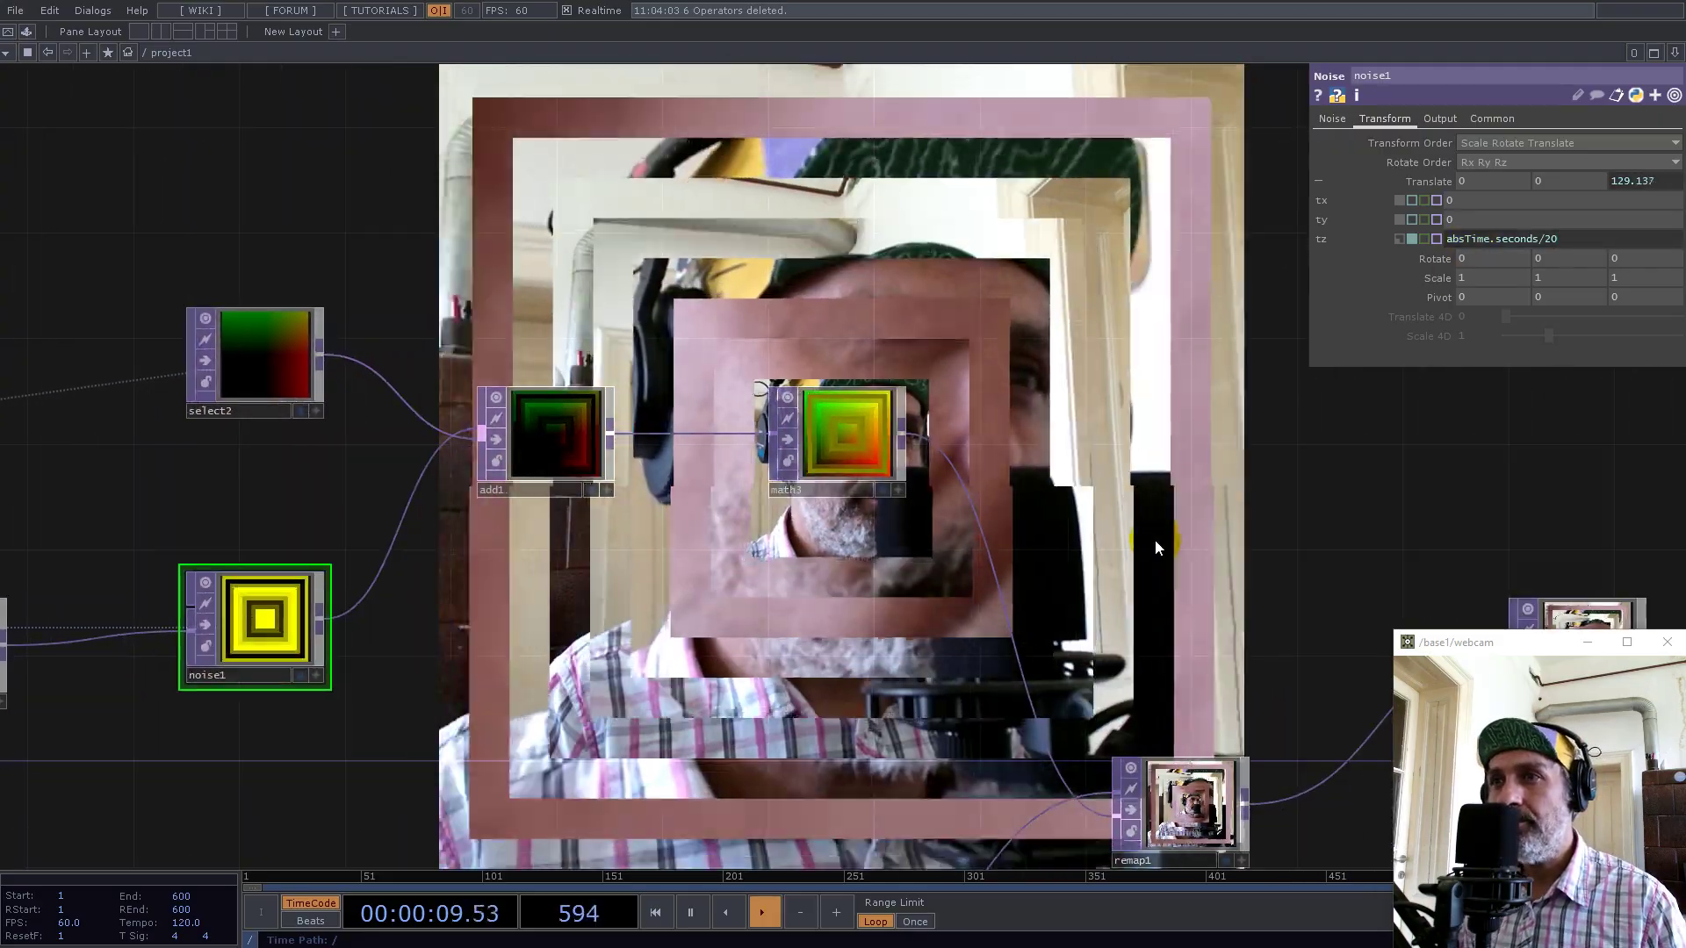
scroll(1155, 539, down, 4)
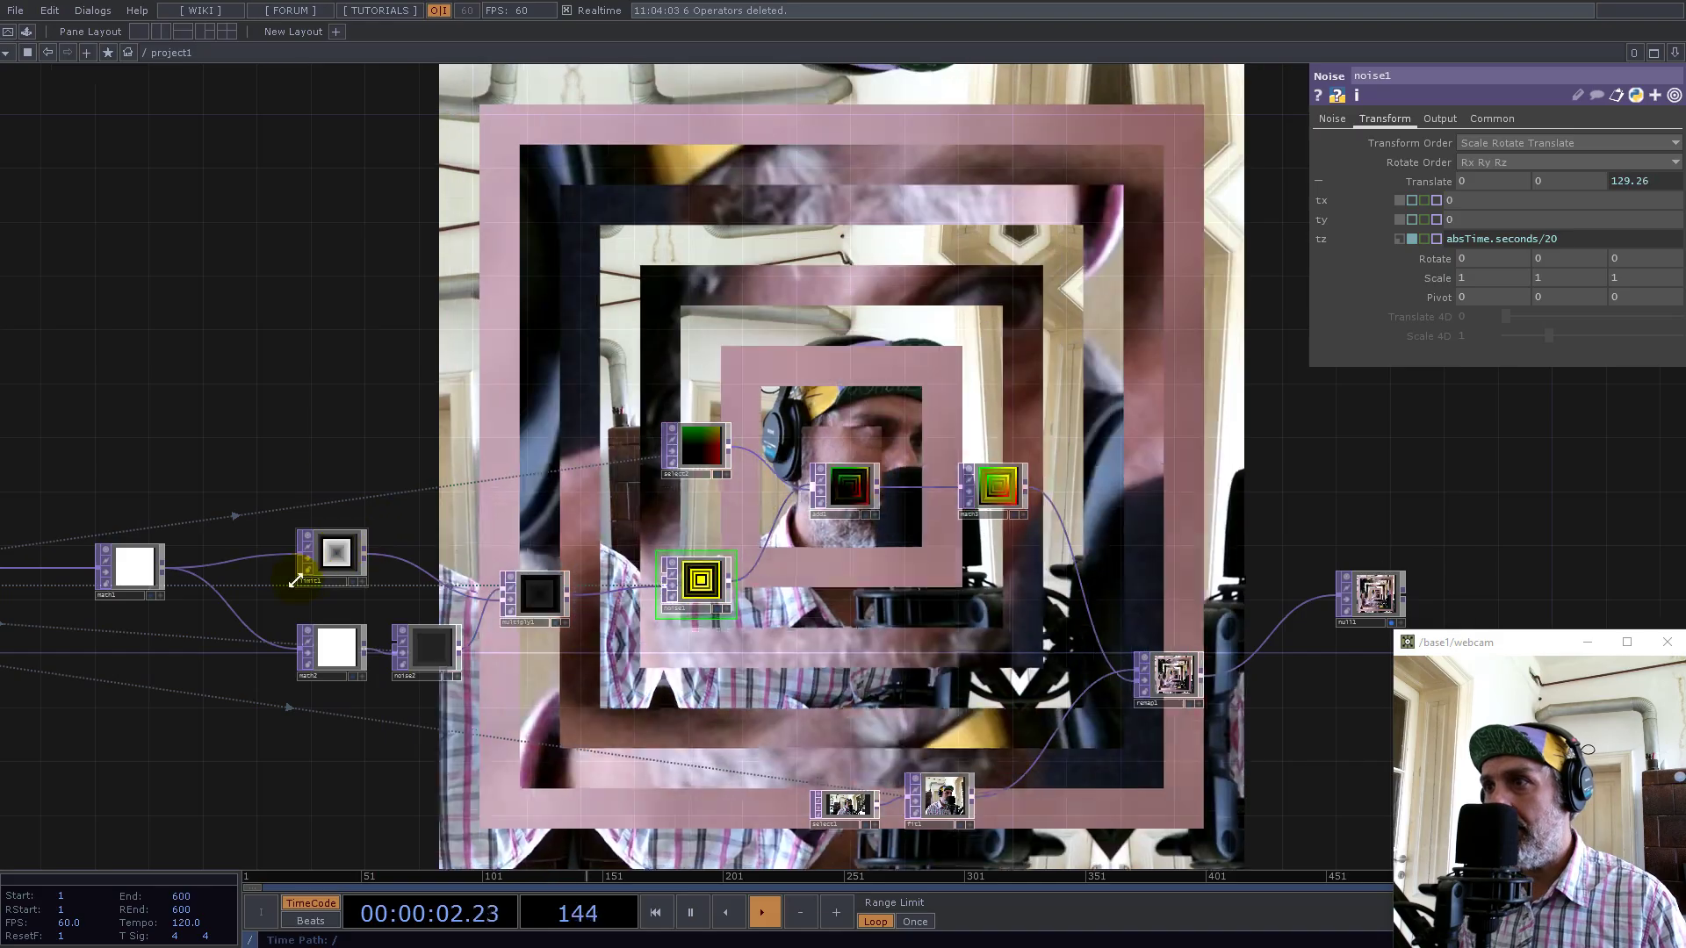
drag(363, 376, 649, 354)
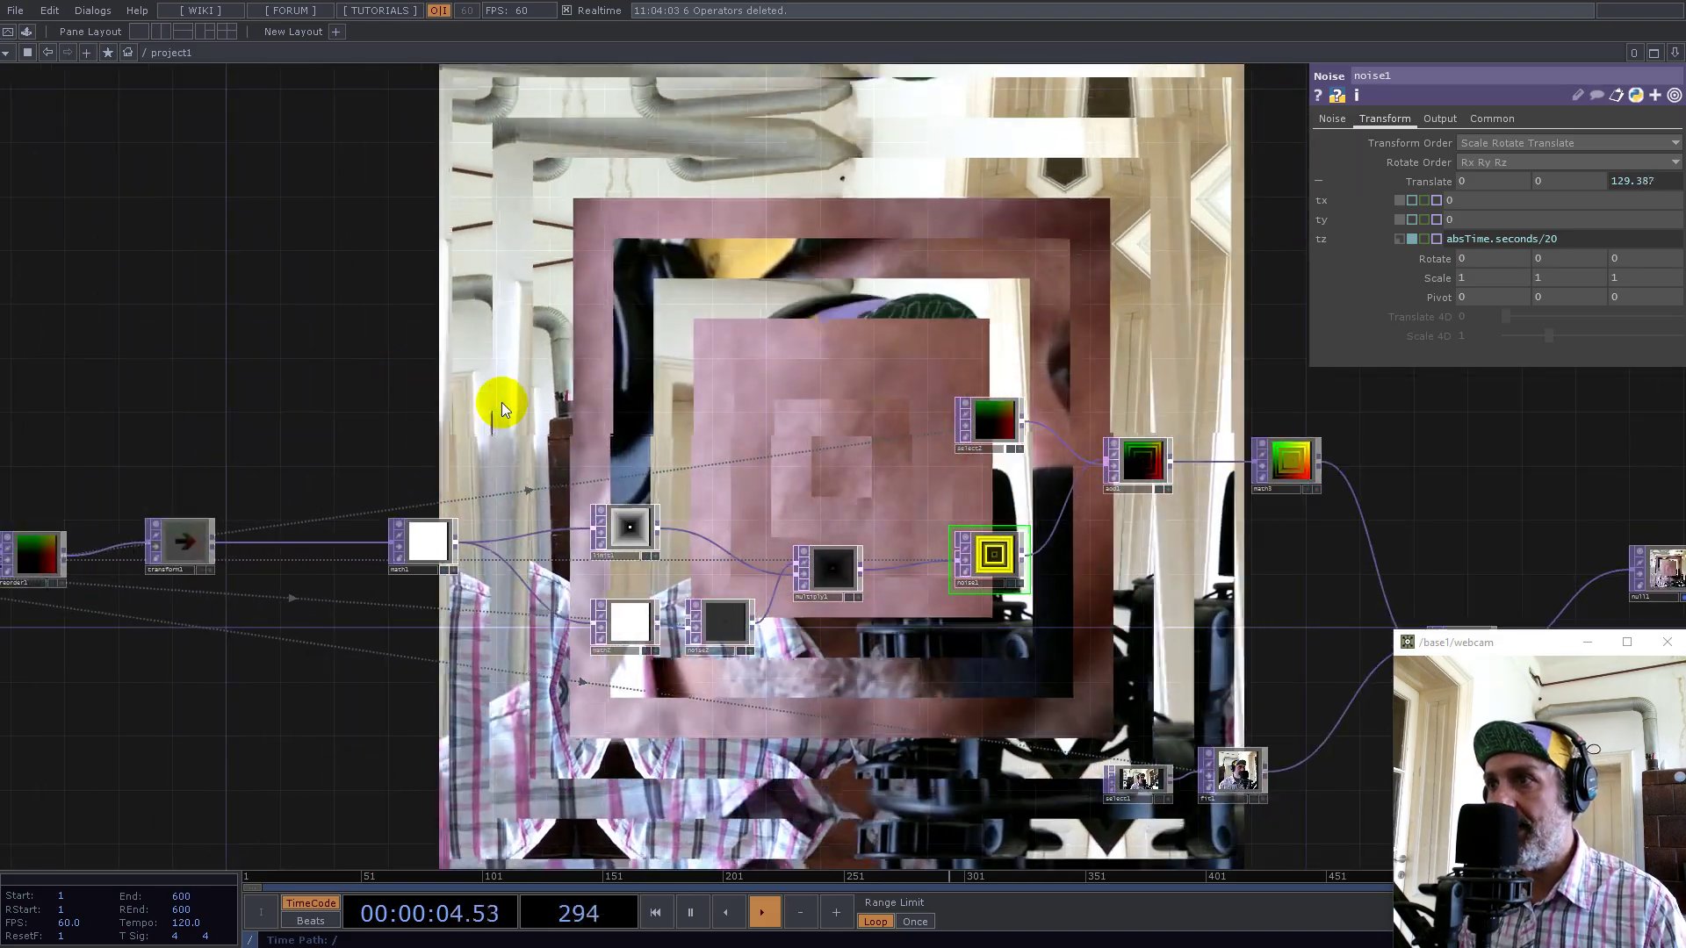
drag(502, 402, 694, 343)
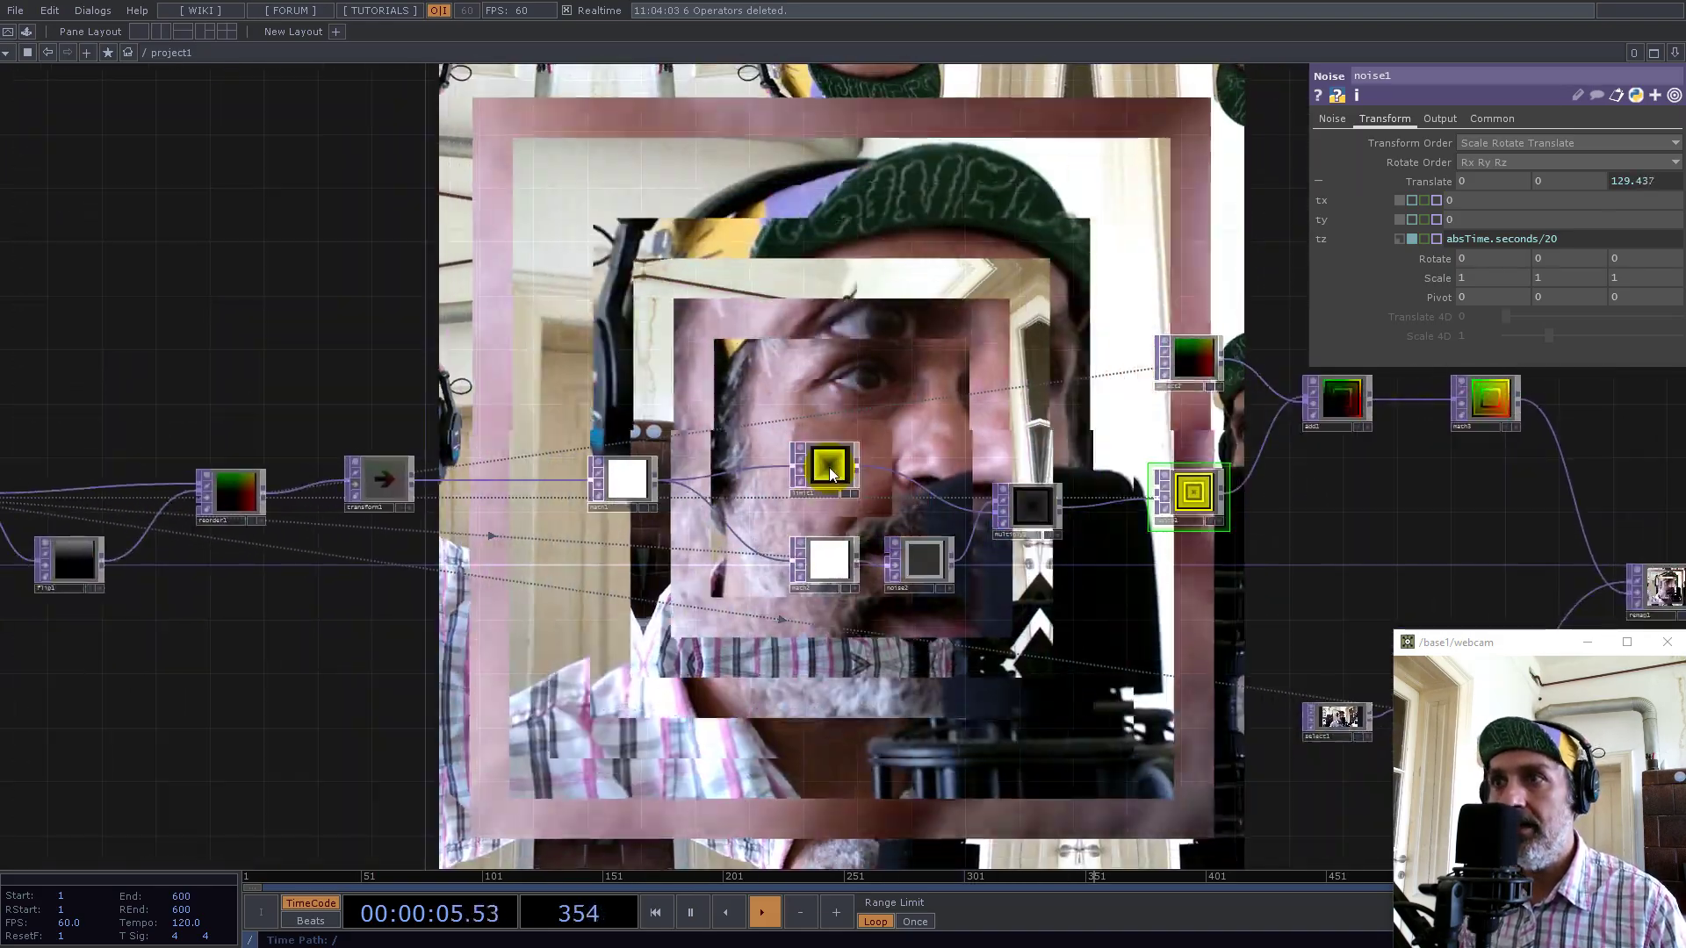
click(828, 465)
click(1330, 119)
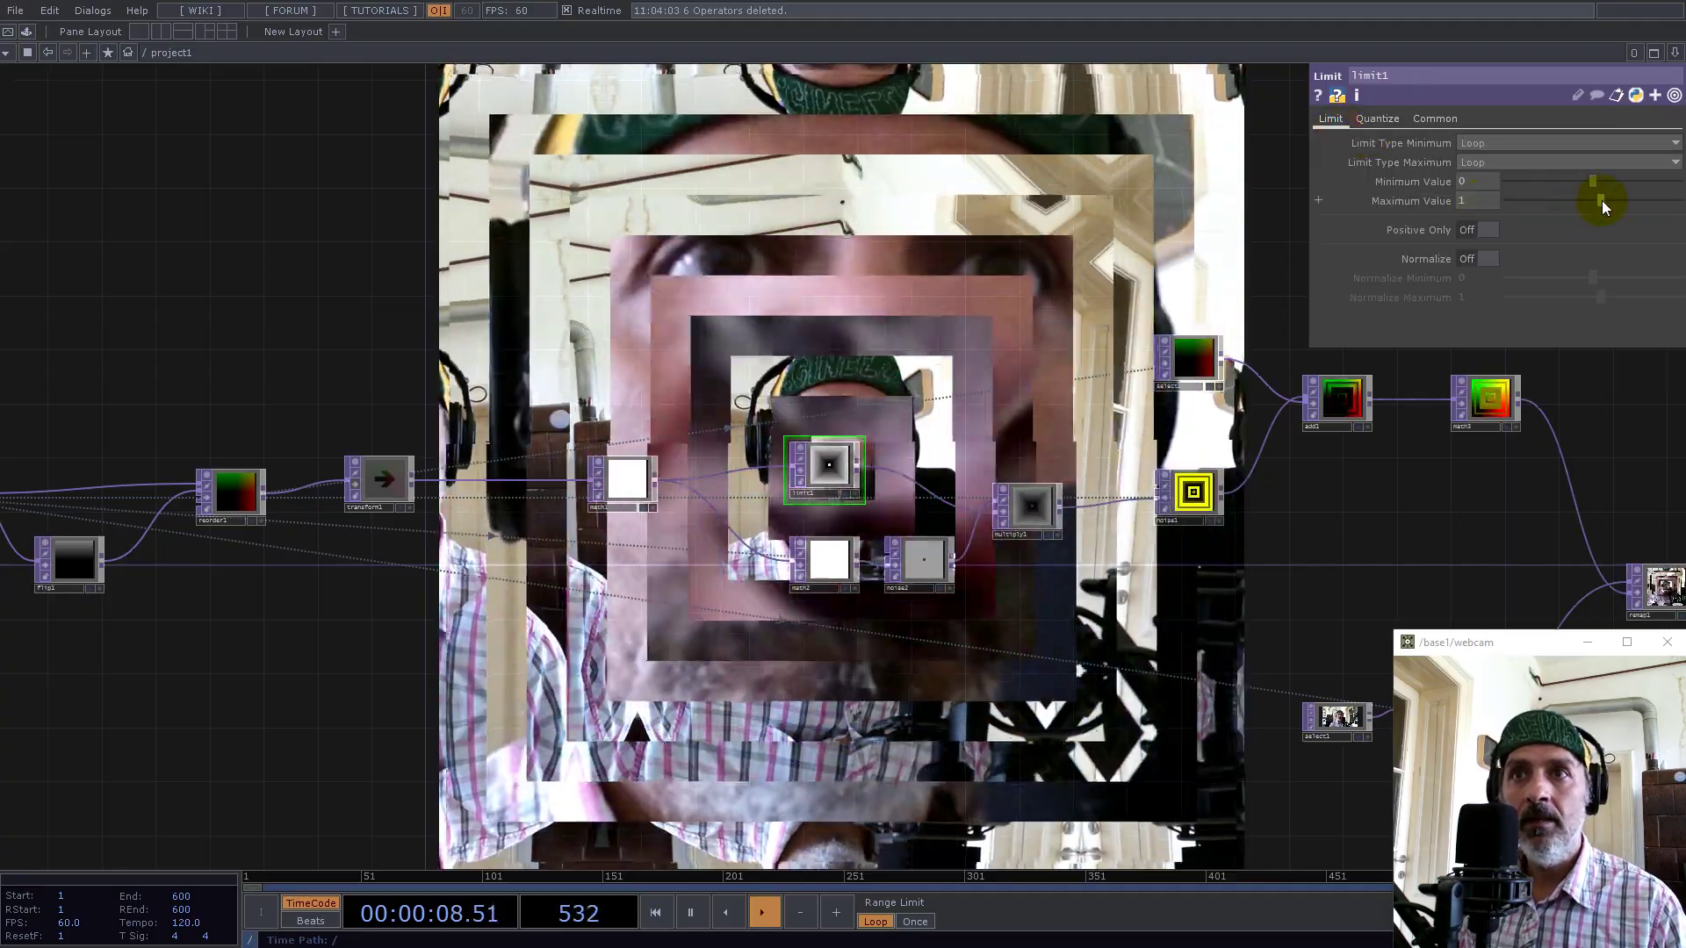
drag(1602, 200, 1644, 200)
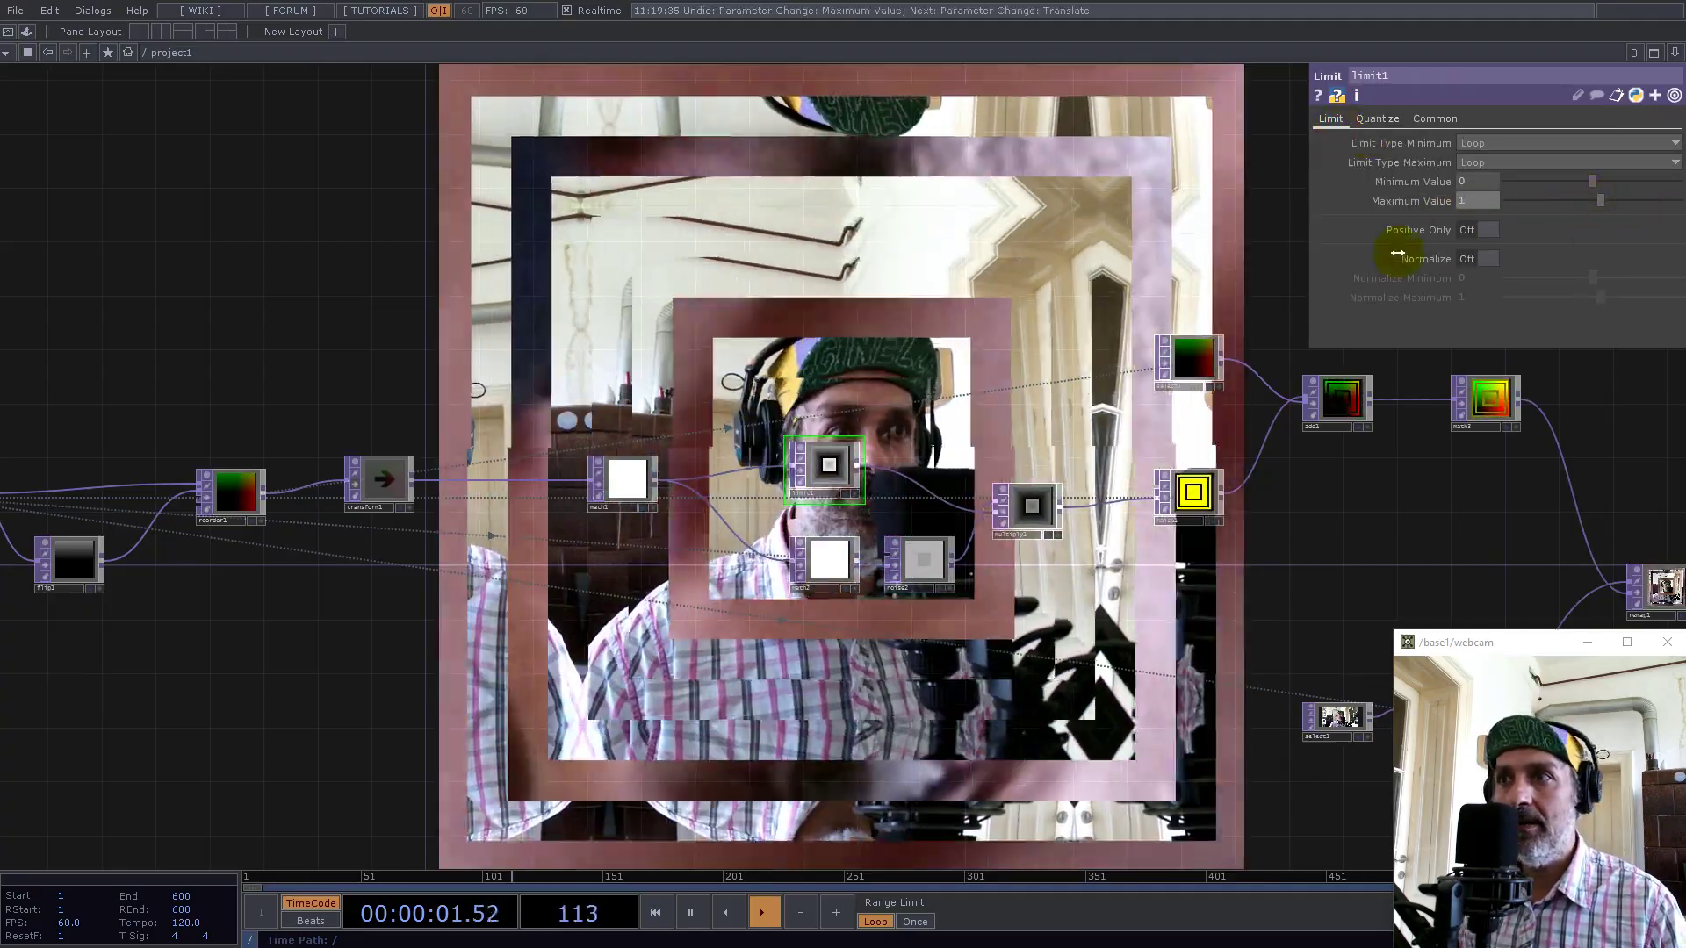
key(ctrl+z)
Raise the Multiply value of math1 to 6.18 for more repetitions of the square pattern
click(617, 487)
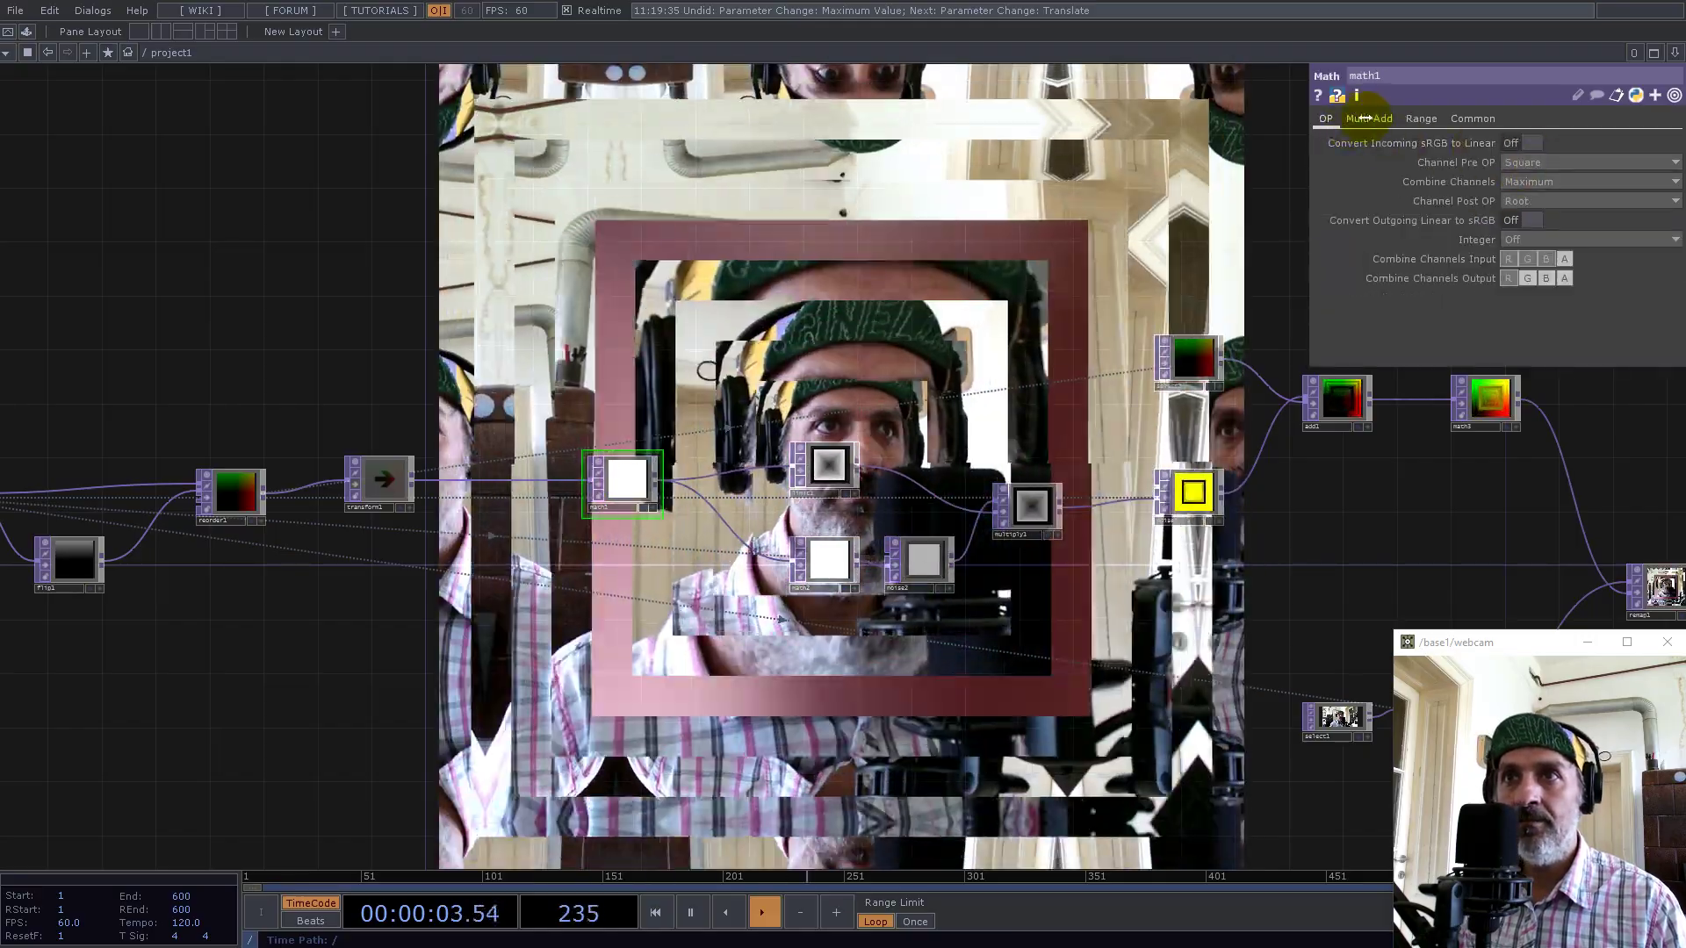
click(1369, 119)
drag(1590, 162, 1657, 159)
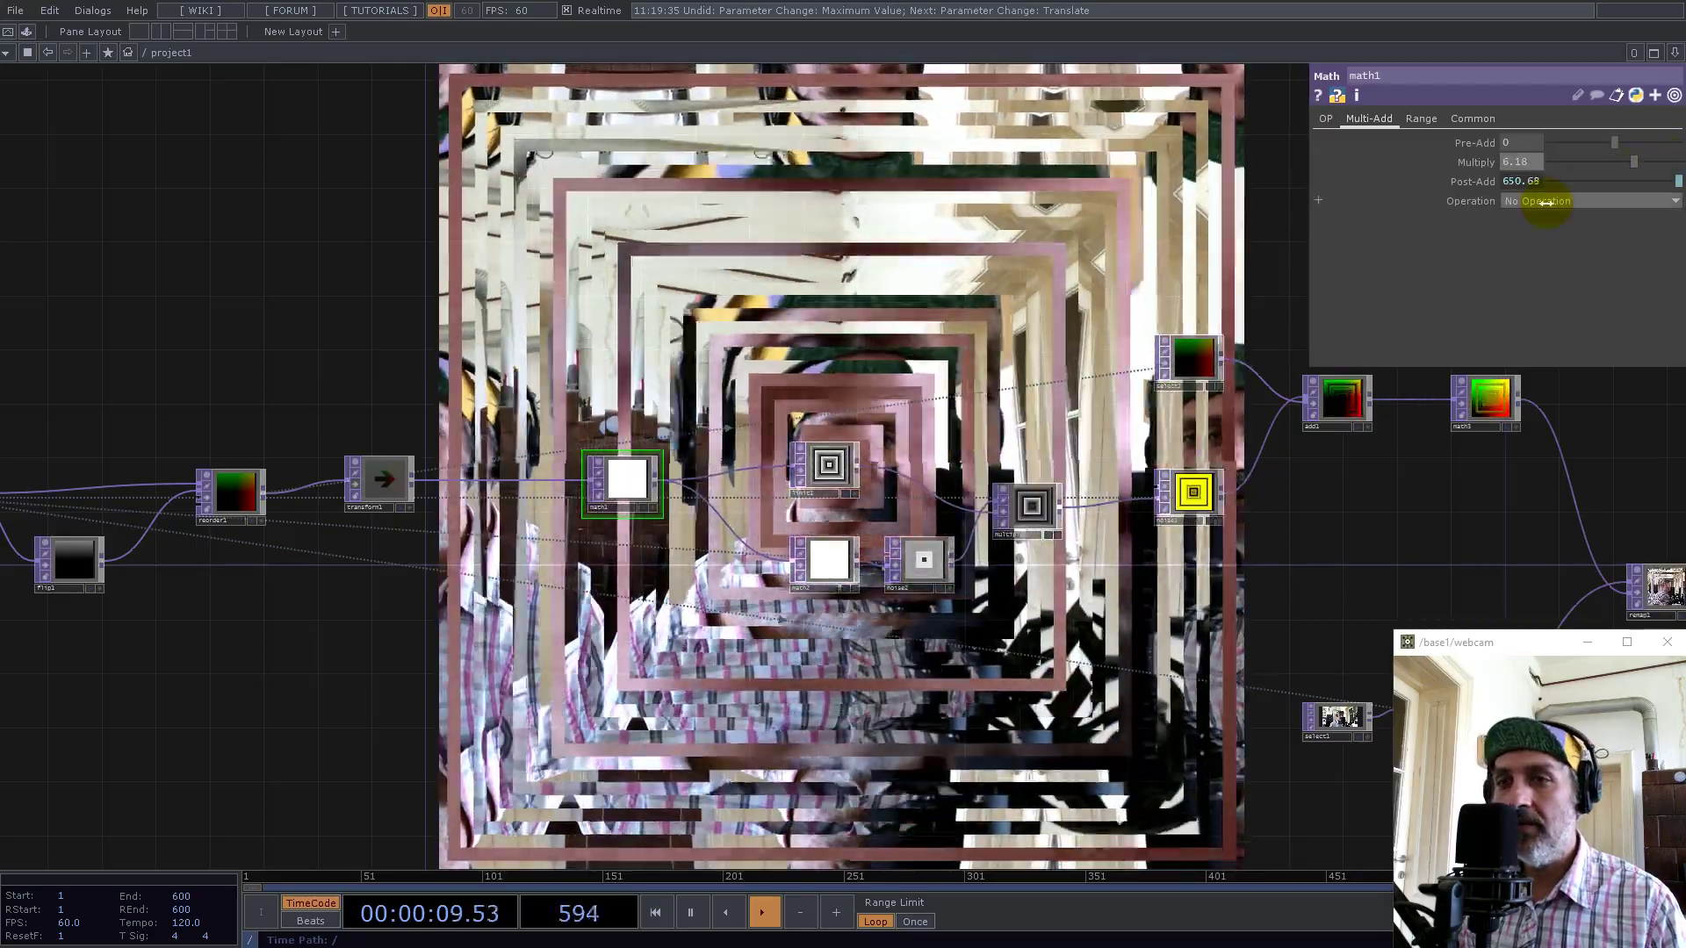